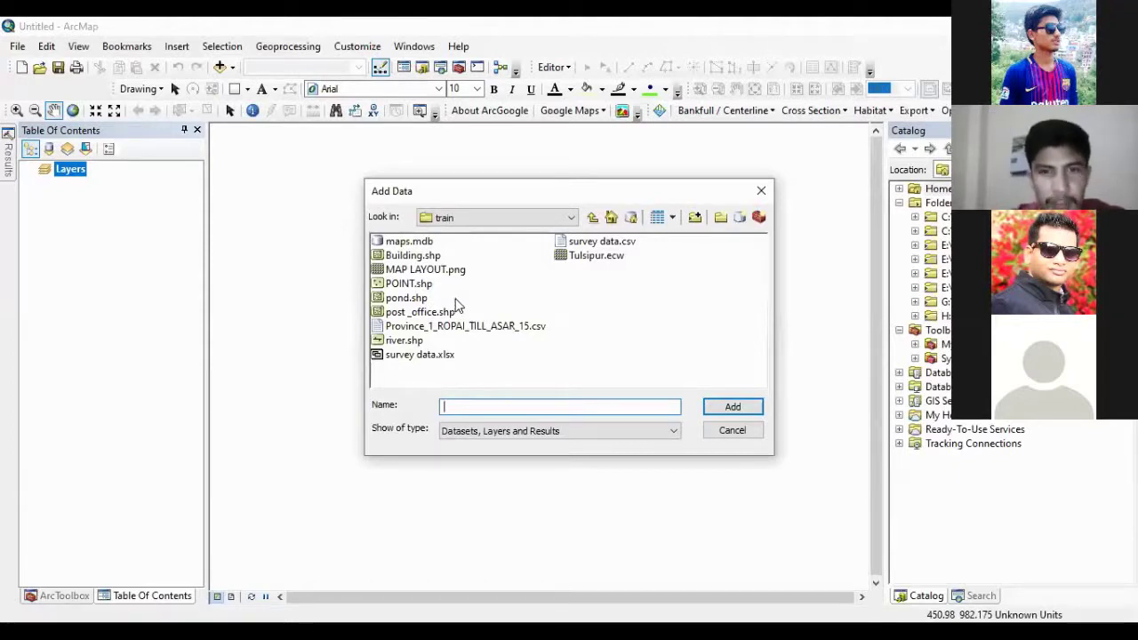
click(573, 247)
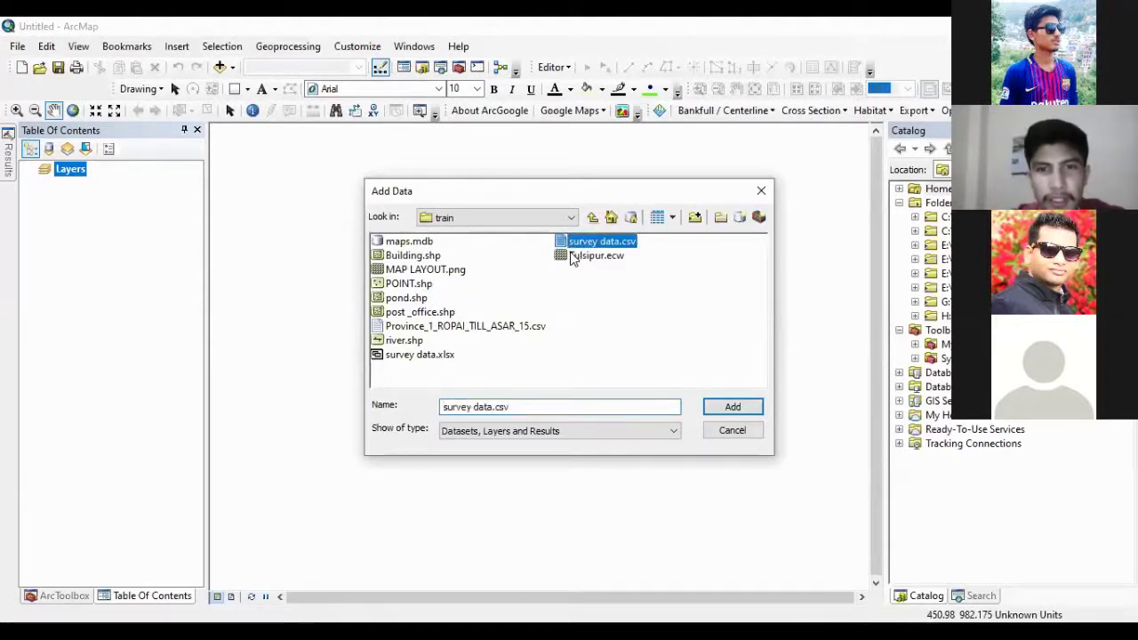
click(573, 257)
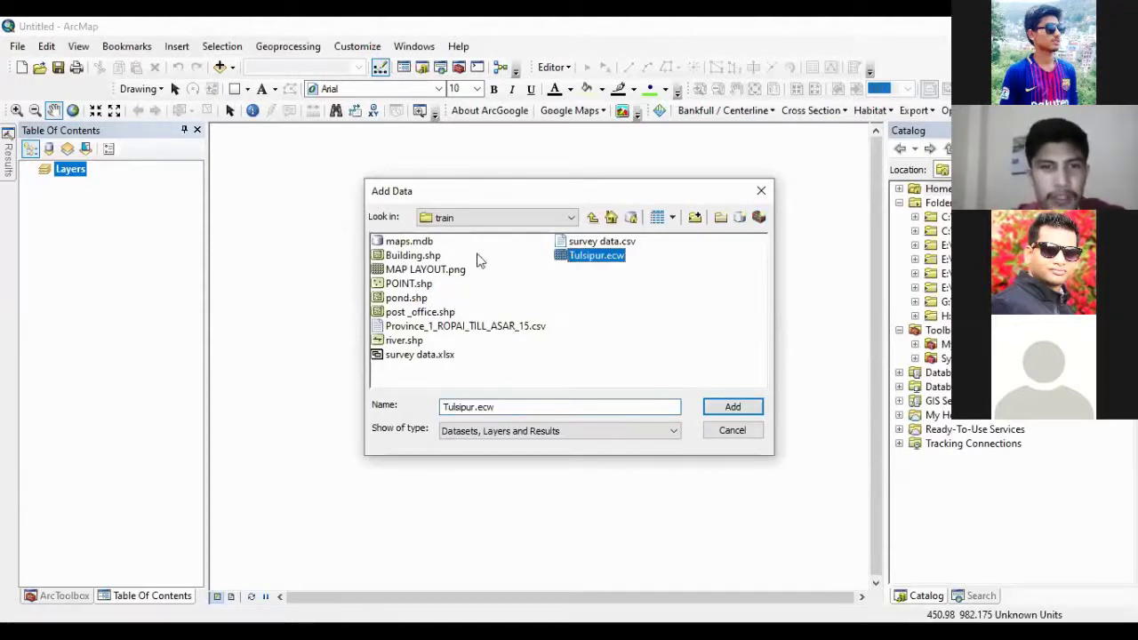
click(544, 220)
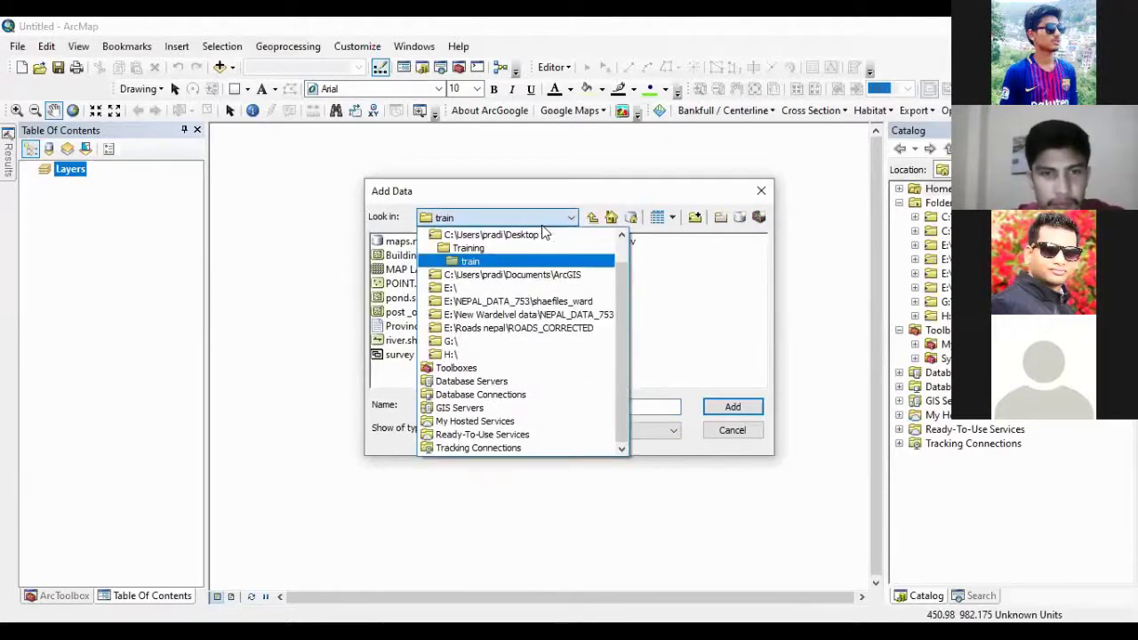
click(487, 236)
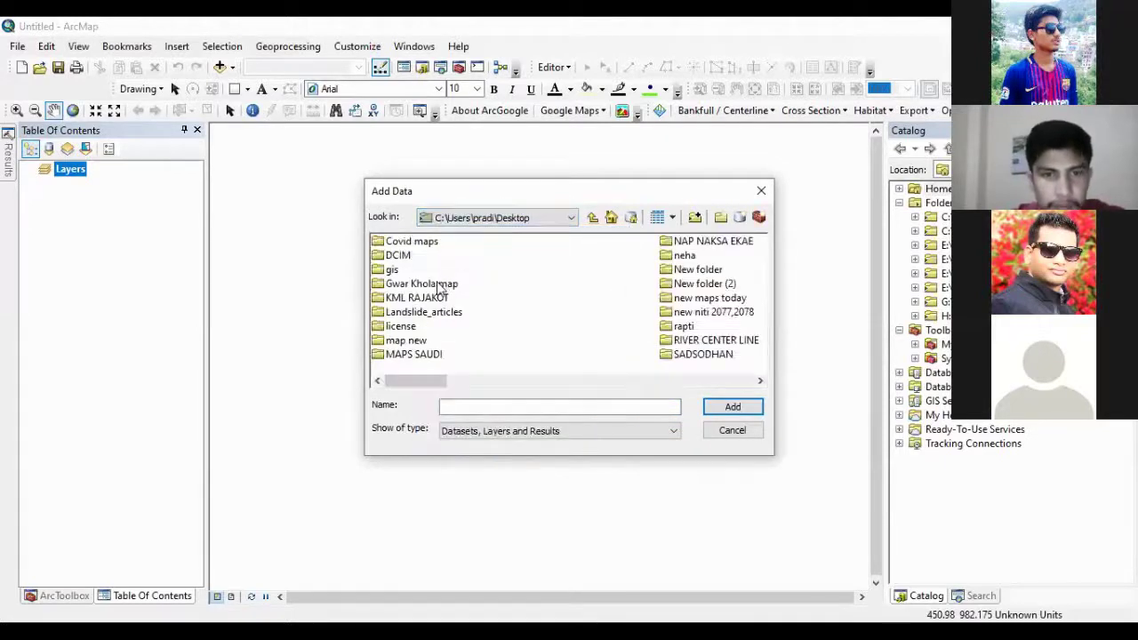
mouse_move(412, 380)
mouse_down()
mouse_move(486, 389)
mouse_move(429, 389)
mouse_move(487, 211)
mouse_up()
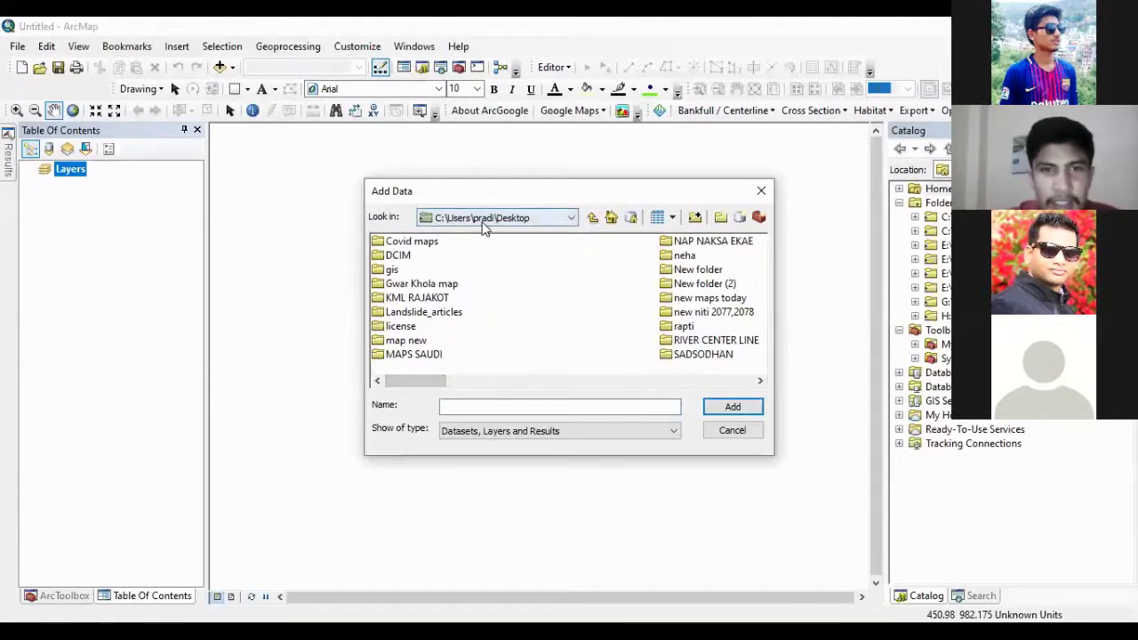
Step: Add the DEM.tif raster from the DEM folder on drive E: to the map
click(486, 219)
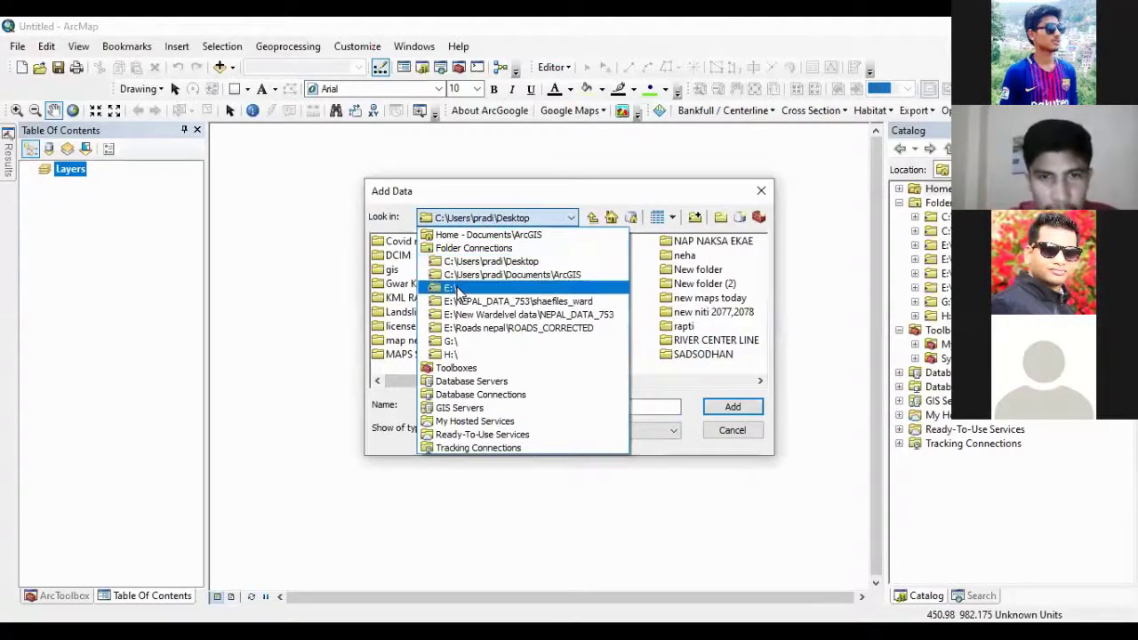
click(457, 288)
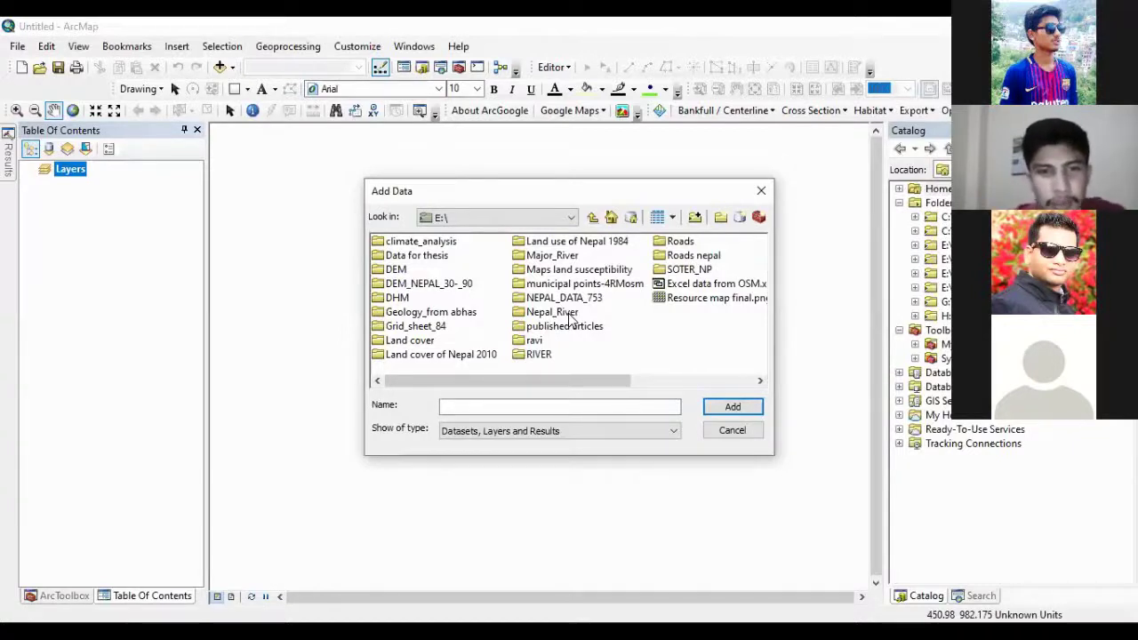
double_click(400, 268)
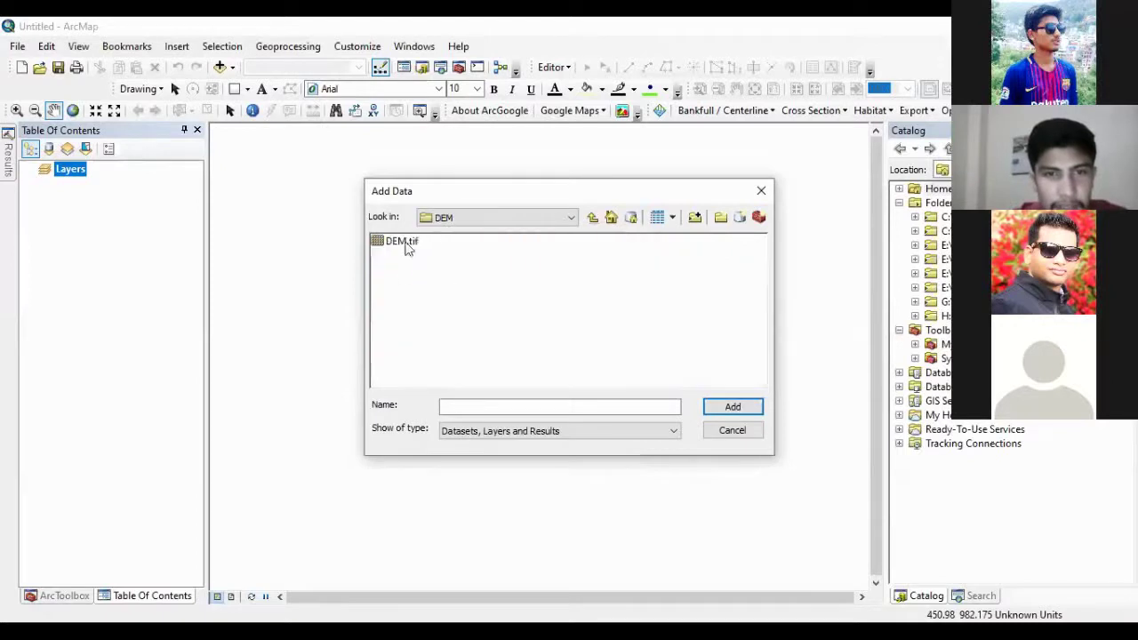
click(402, 242)
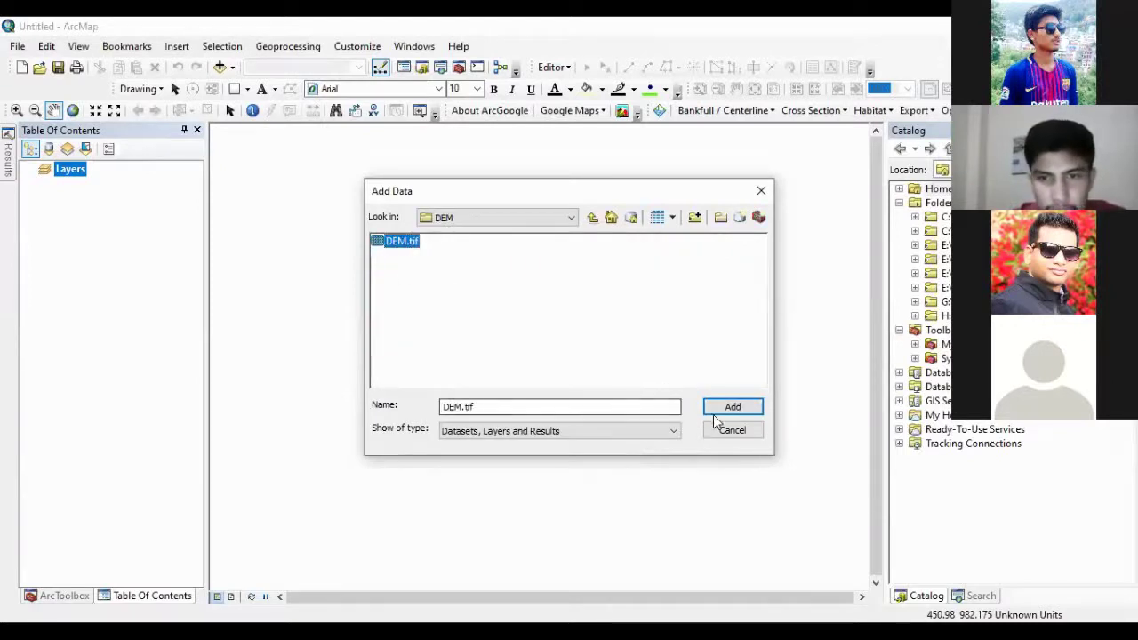
click(727, 412)
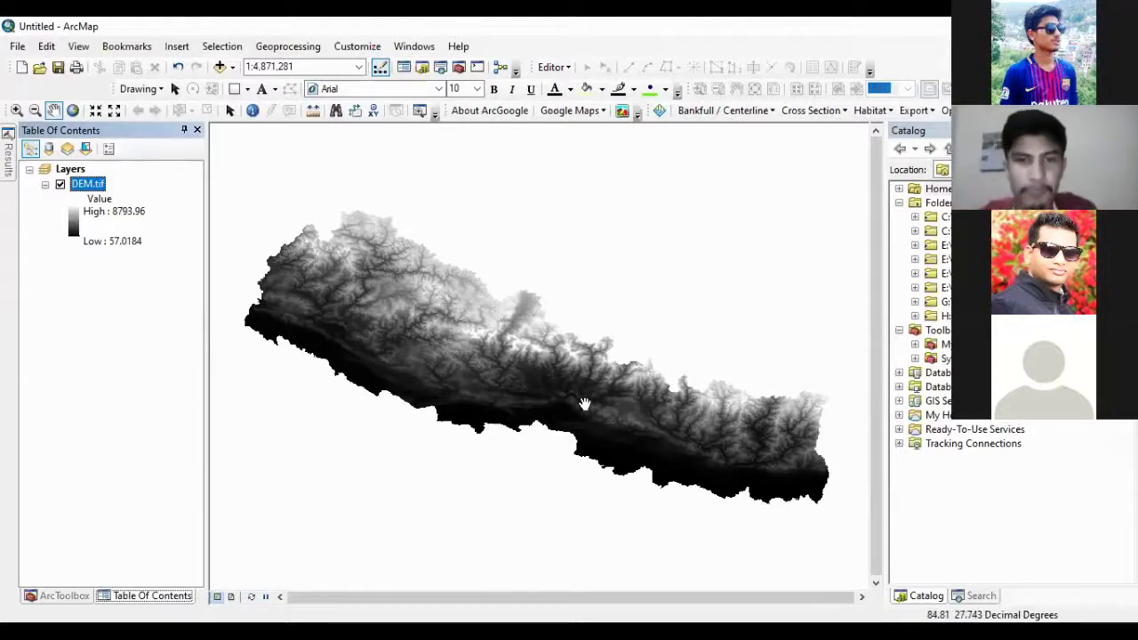
Step: Examine the DEM raster's terrain and its highest and lowest elevation values in the legend
scroll(585, 404, down, 2)
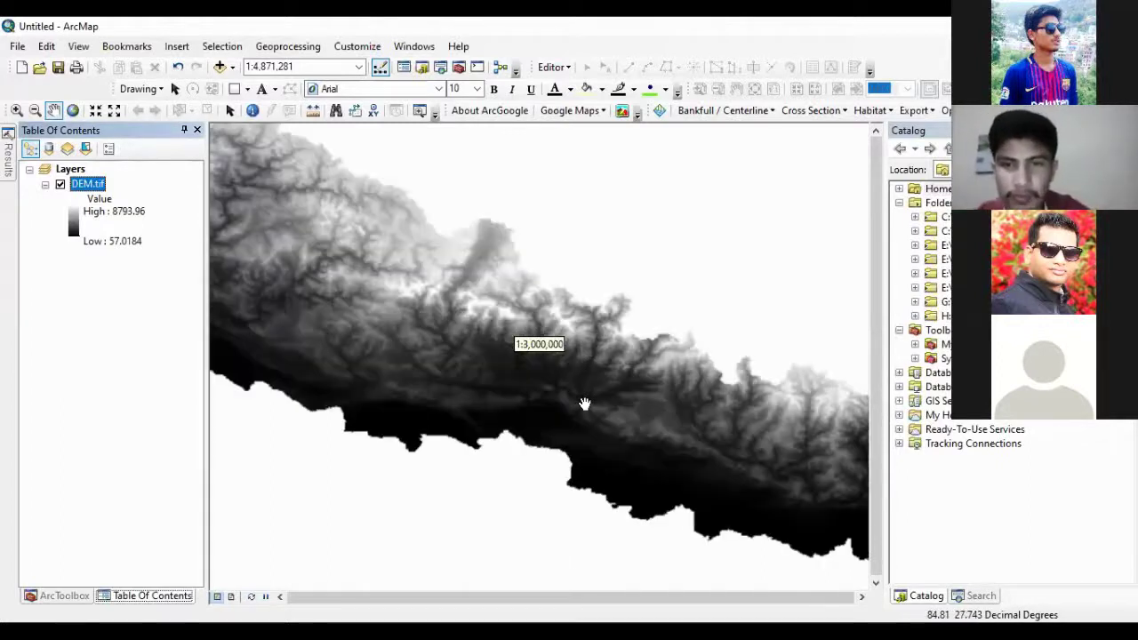
scroll(584, 404, up, 2)
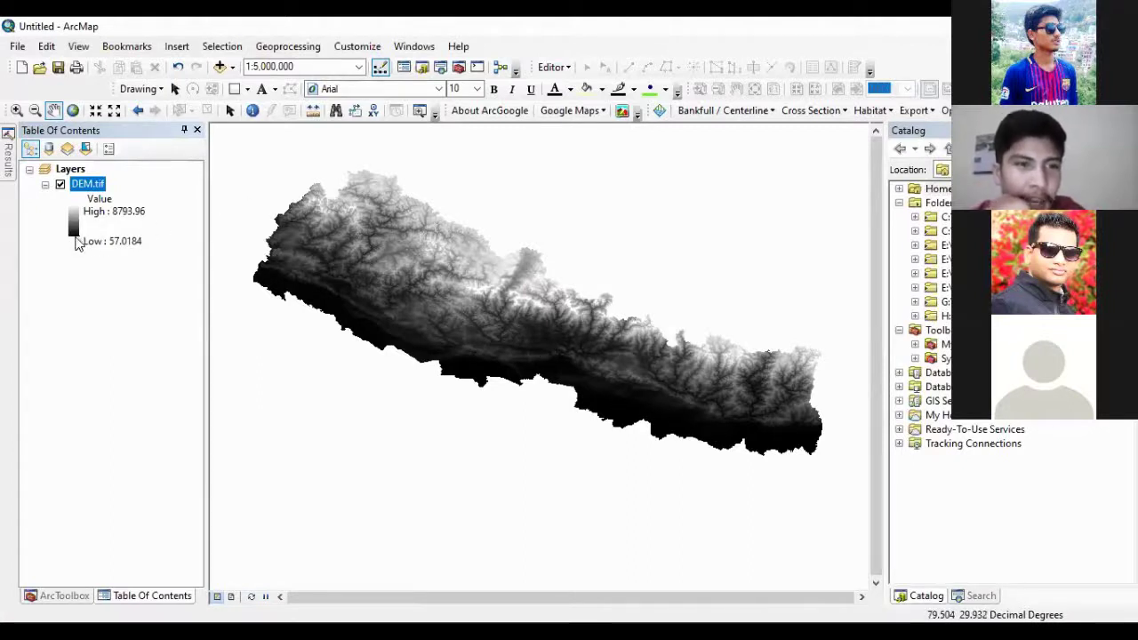
click(112, 248)
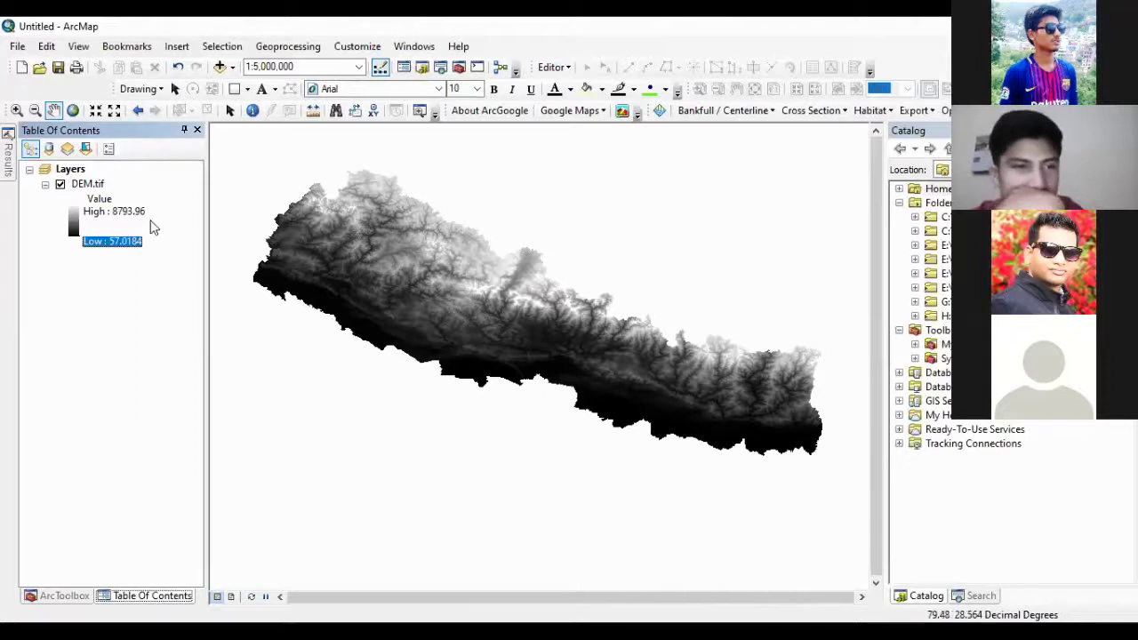
click(139, 217)
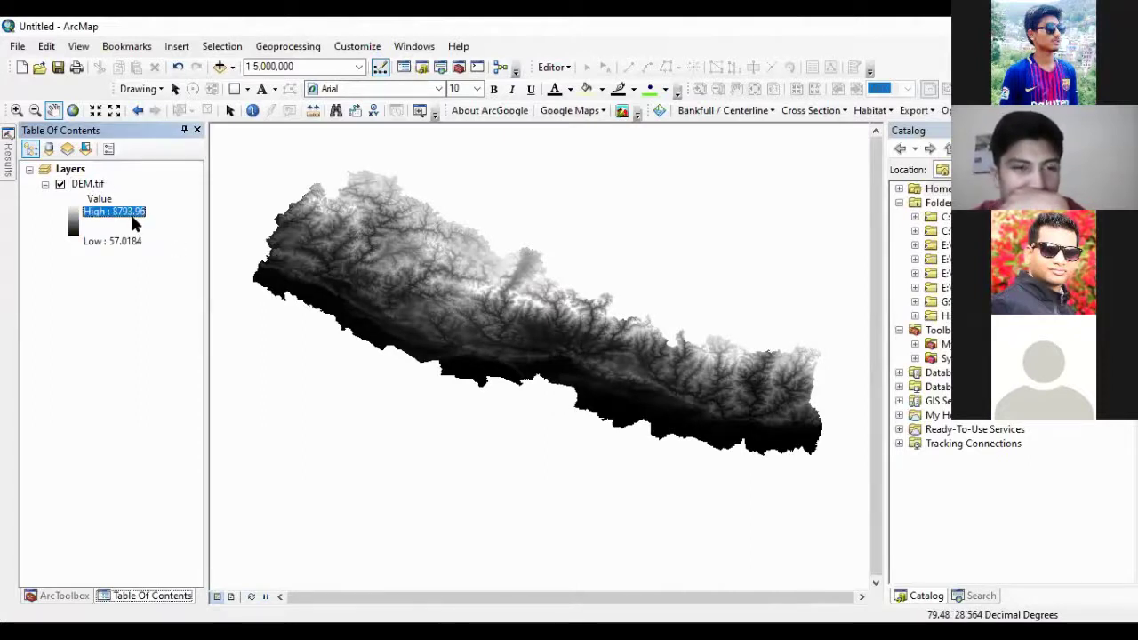
click(146, 234)
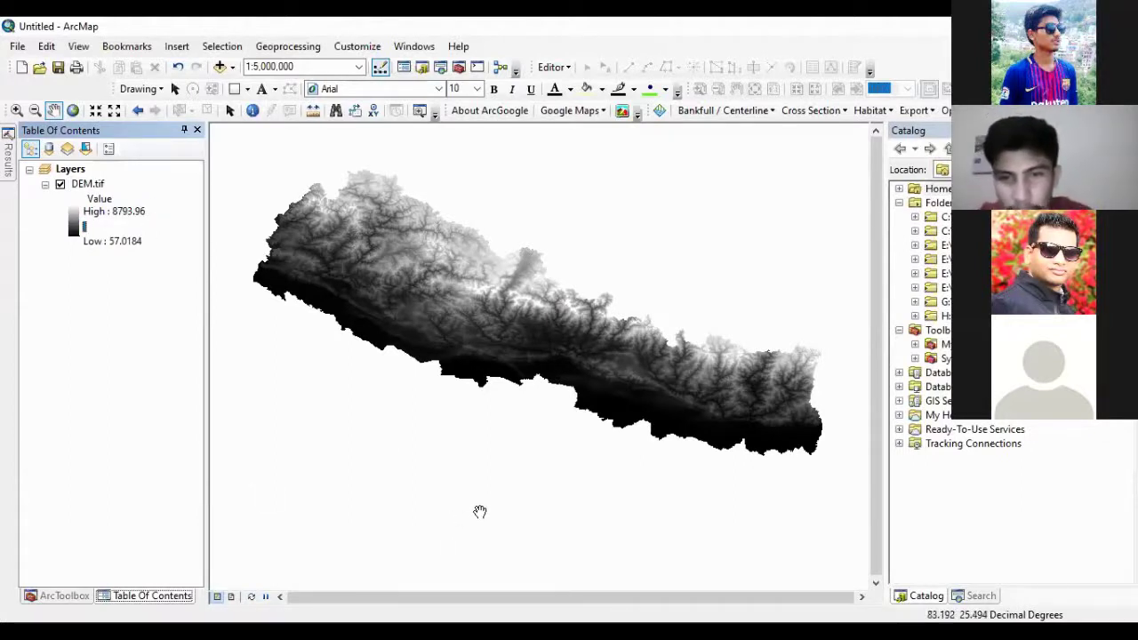
Step: Add the Nepal_River.shp shapefile from the Nepal_River folder on drive E: and dismiss the coordinate system warning
click(232, 67)
click(248, 87)
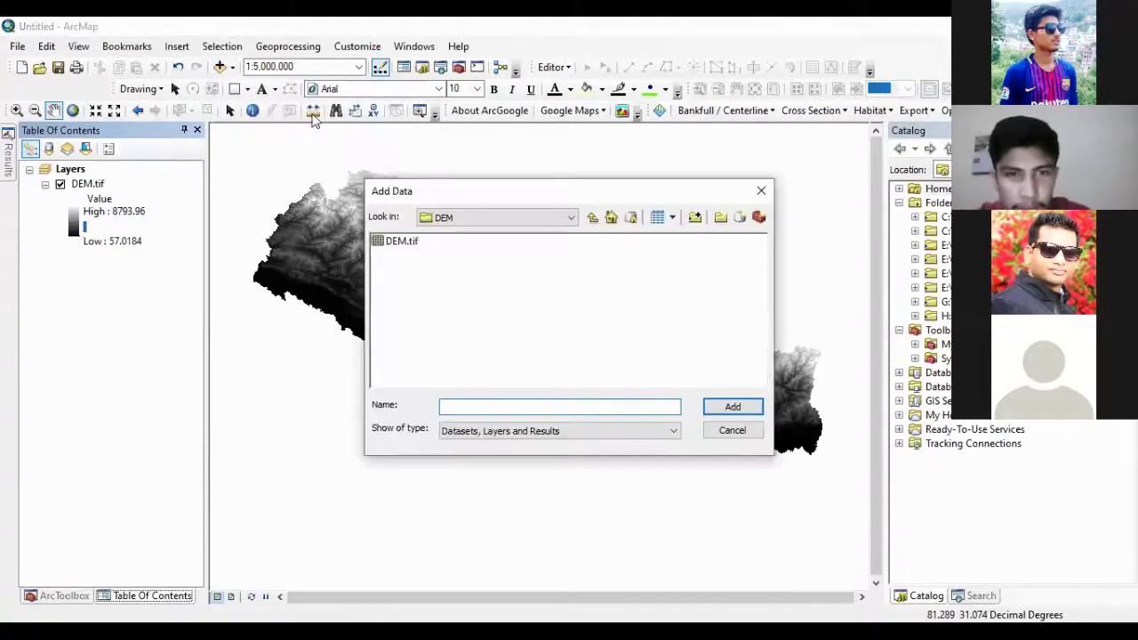
click(593, 220)
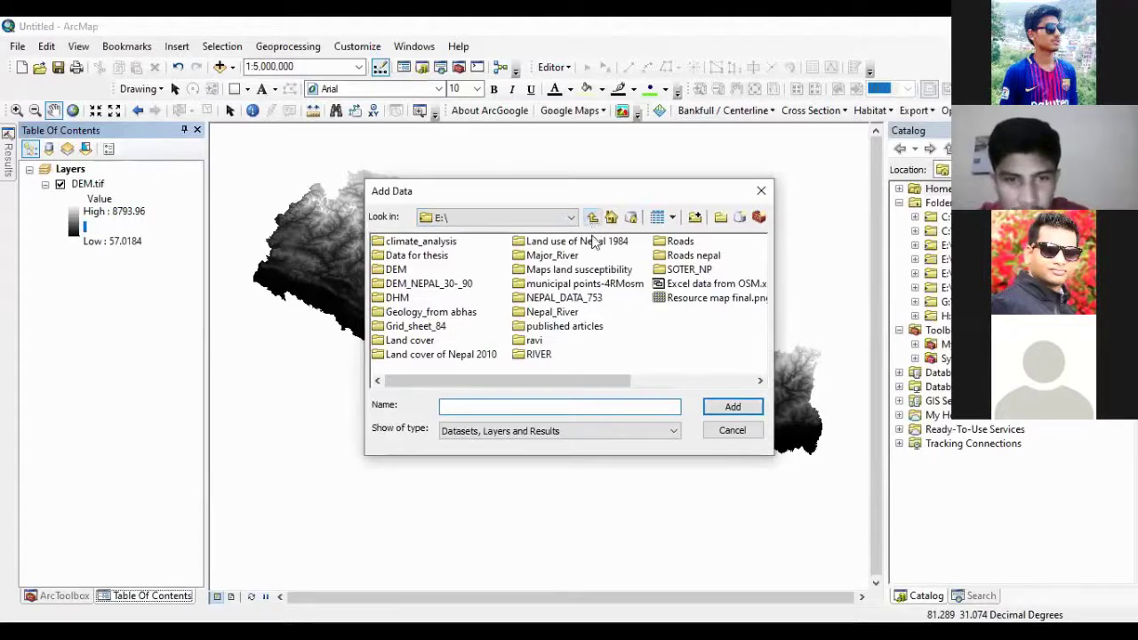
double_click(573, 313)
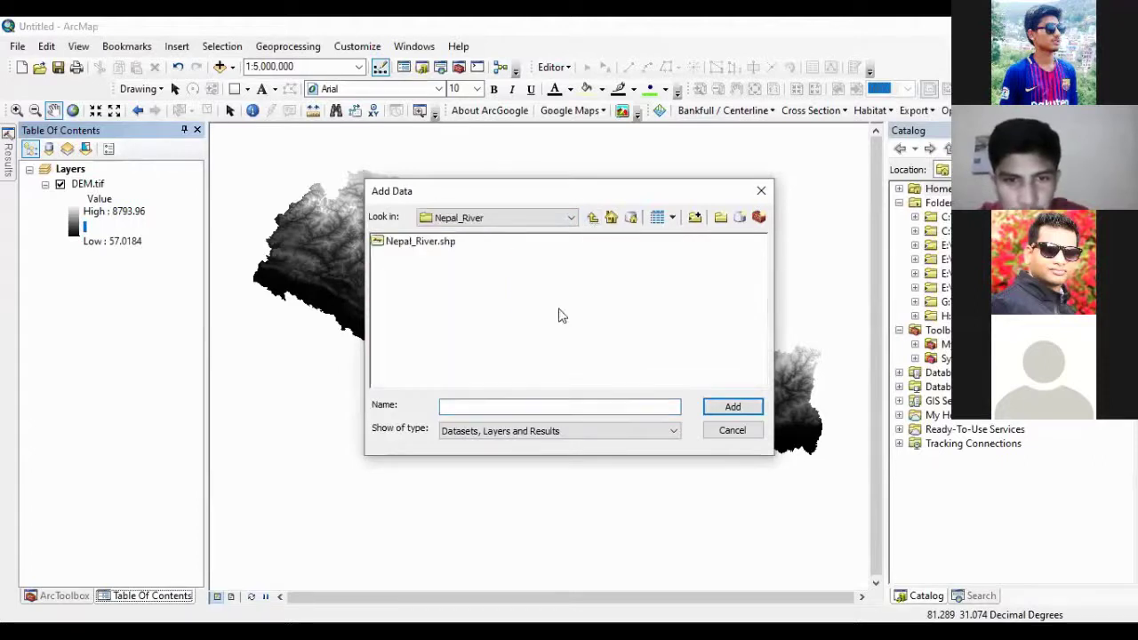
click(440, 240)
click(730, 411)
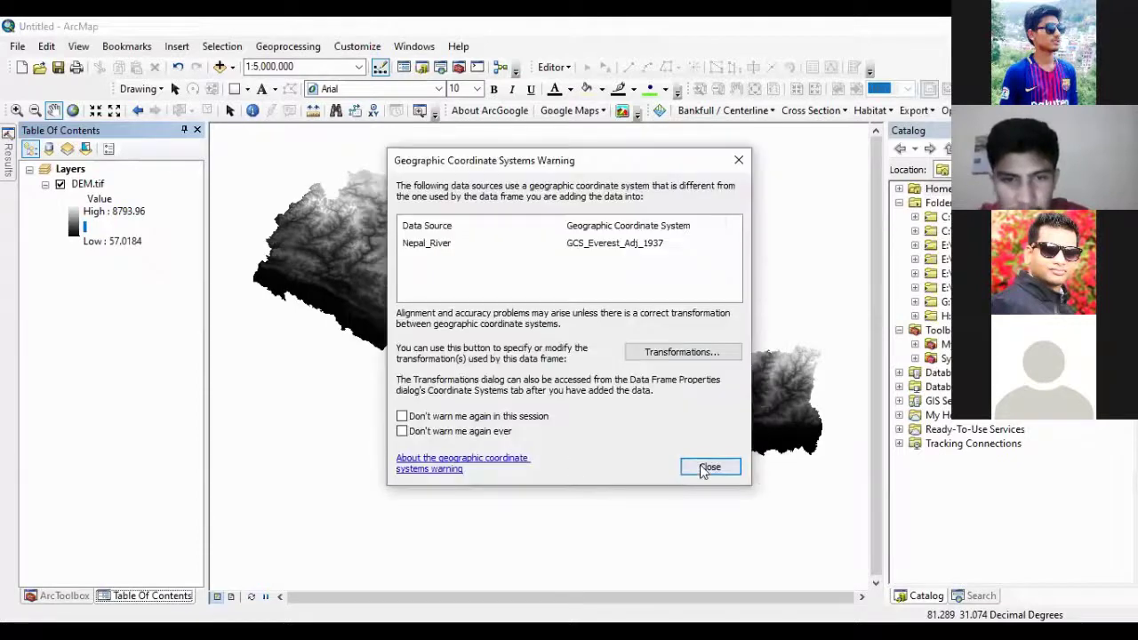
click(693, 465)
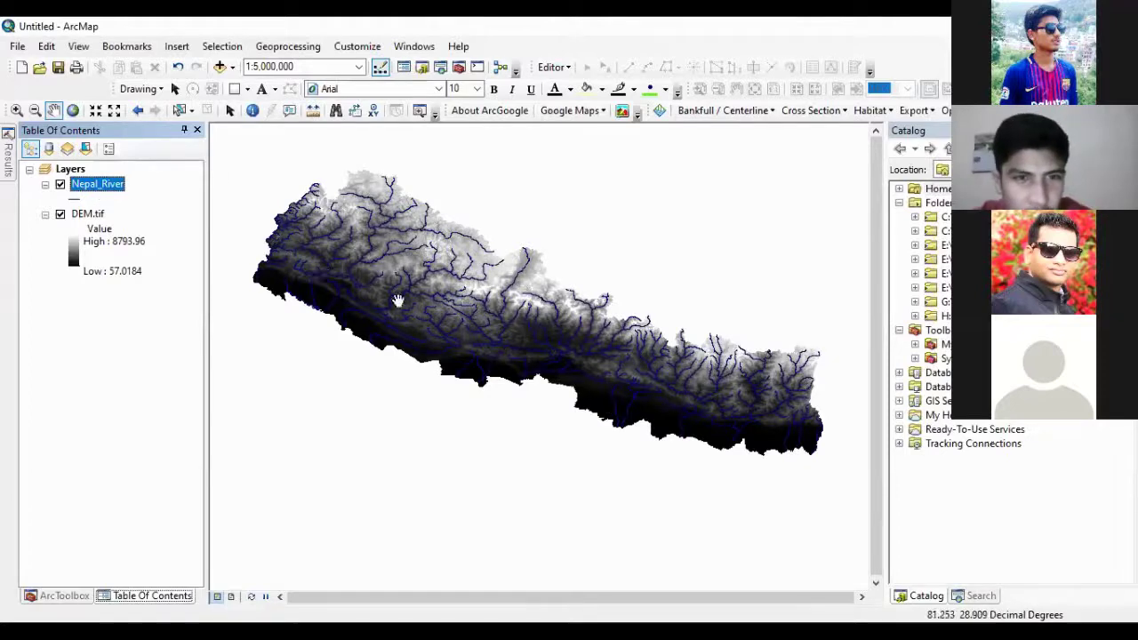
Step: Compare the Nepal_River lines with the DEM terrain at closer and wider scales
scroll(514, 342, down, 2)
scroll(516, 344, down, 2)
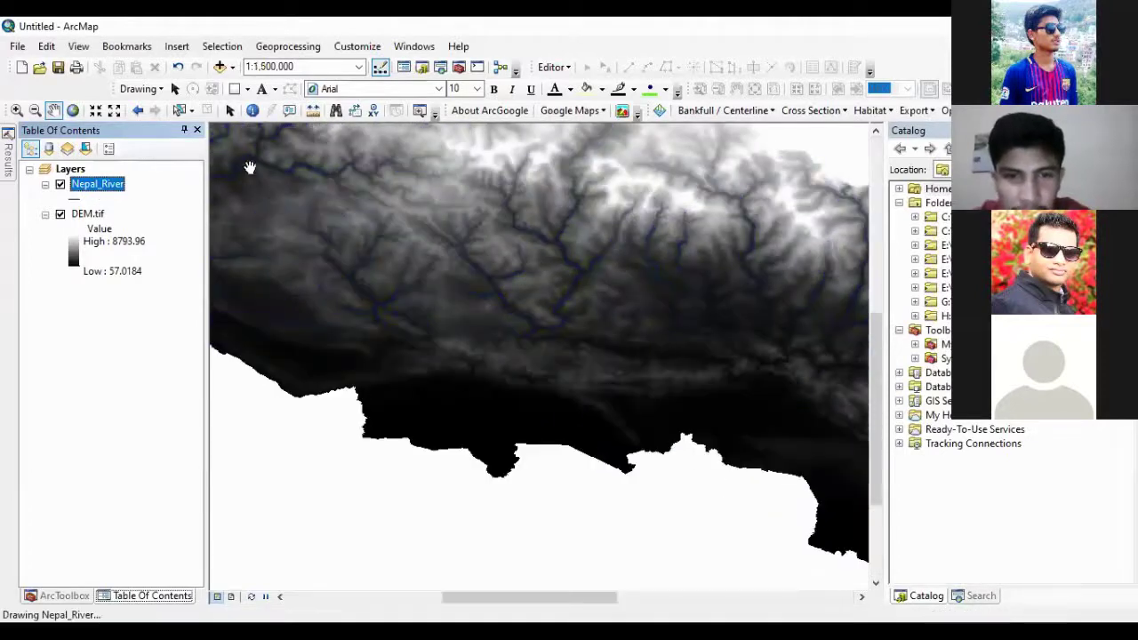
click(60, 185)
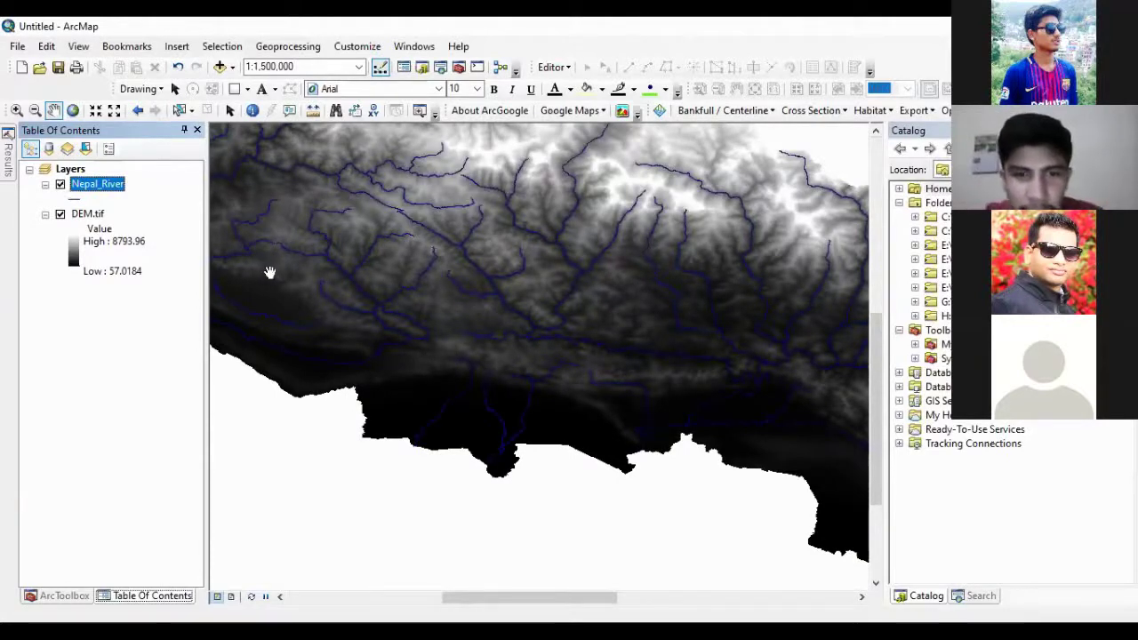
scroll(405, 339, up, 2)
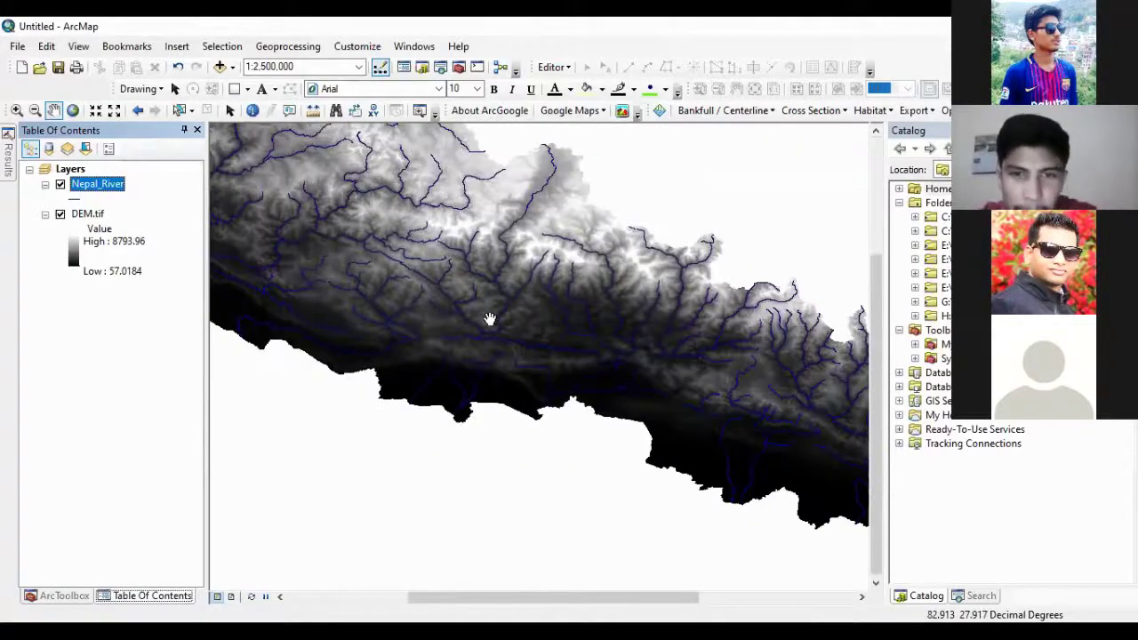
scroll(537, 338, up, 2)
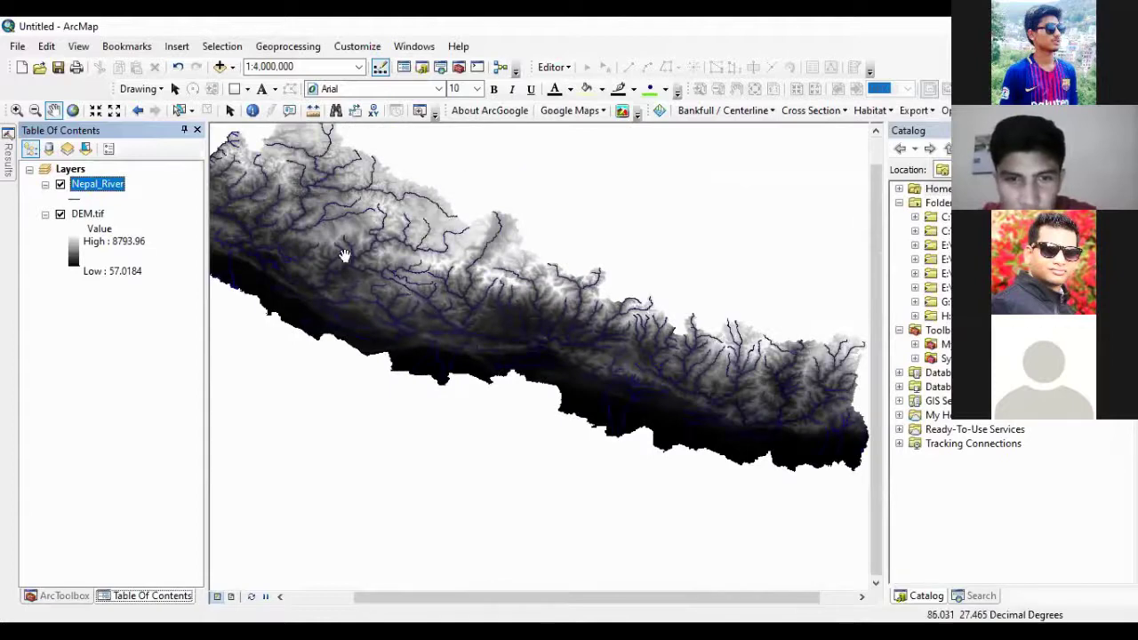
Step: Remove the Nepal_River layer from the map
drag(480, 286, 432, 246)
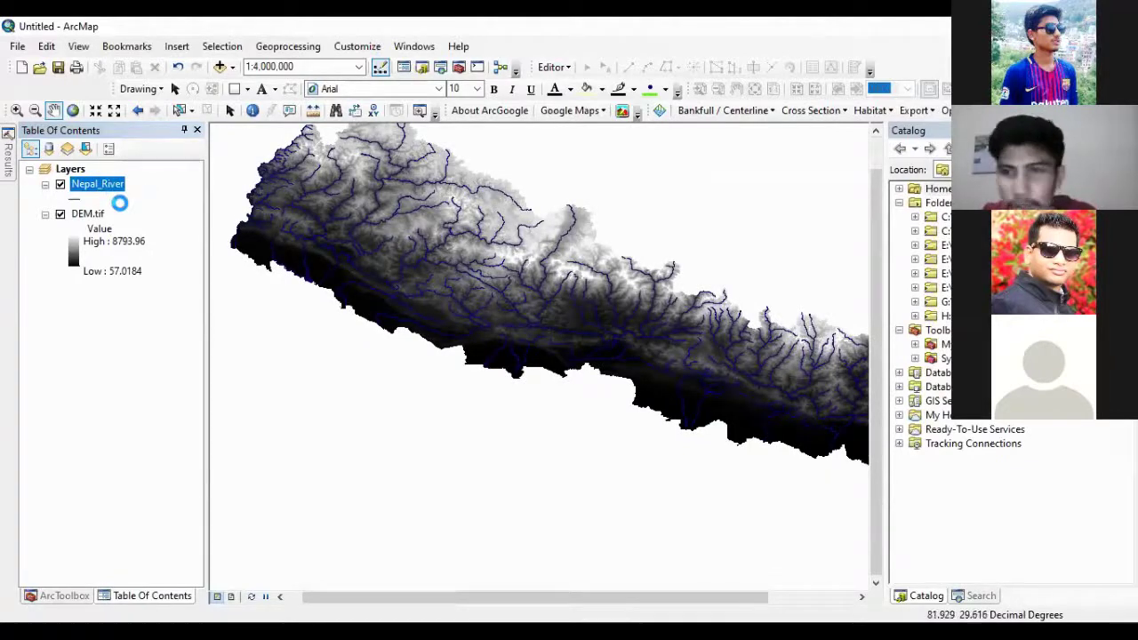
right_click(103, 184)
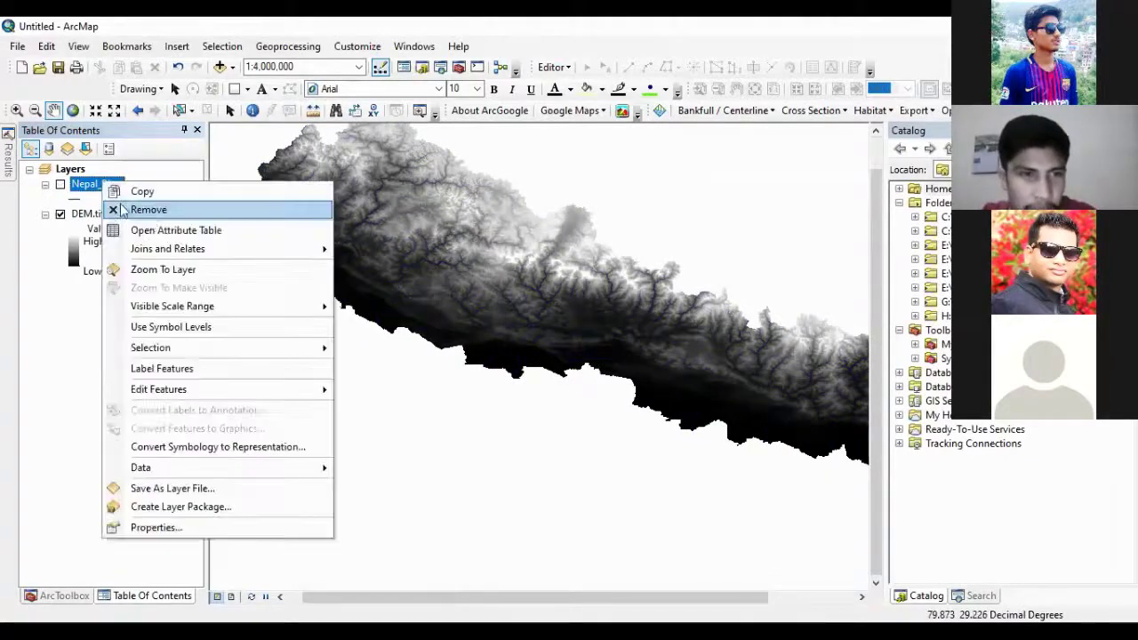
click(148, 210)
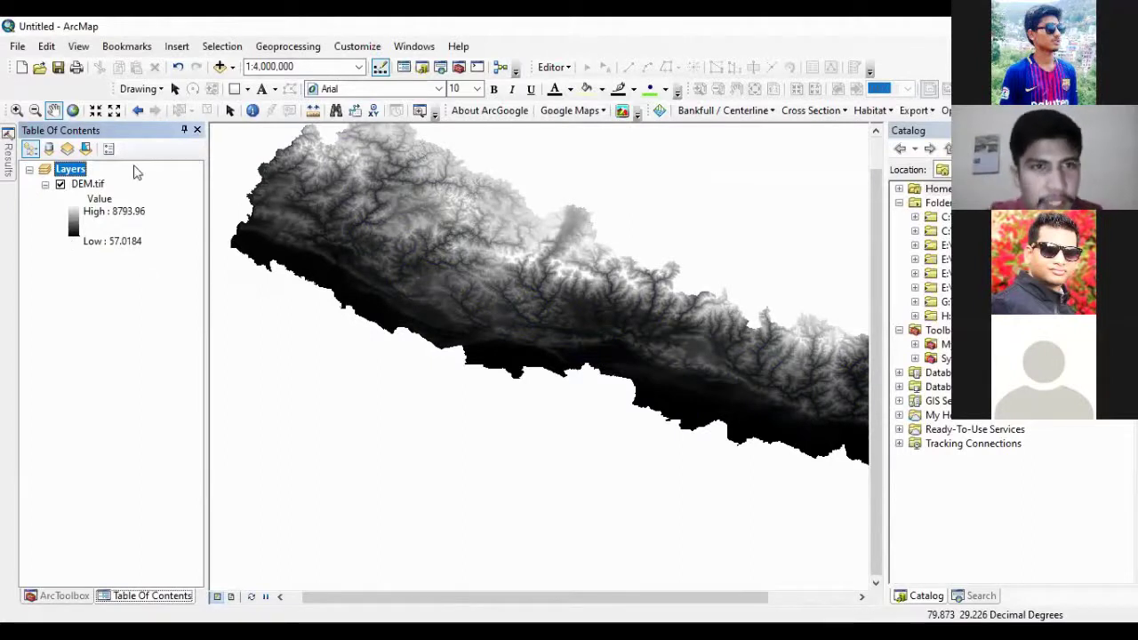
click(232, 67)
click(258, 86)
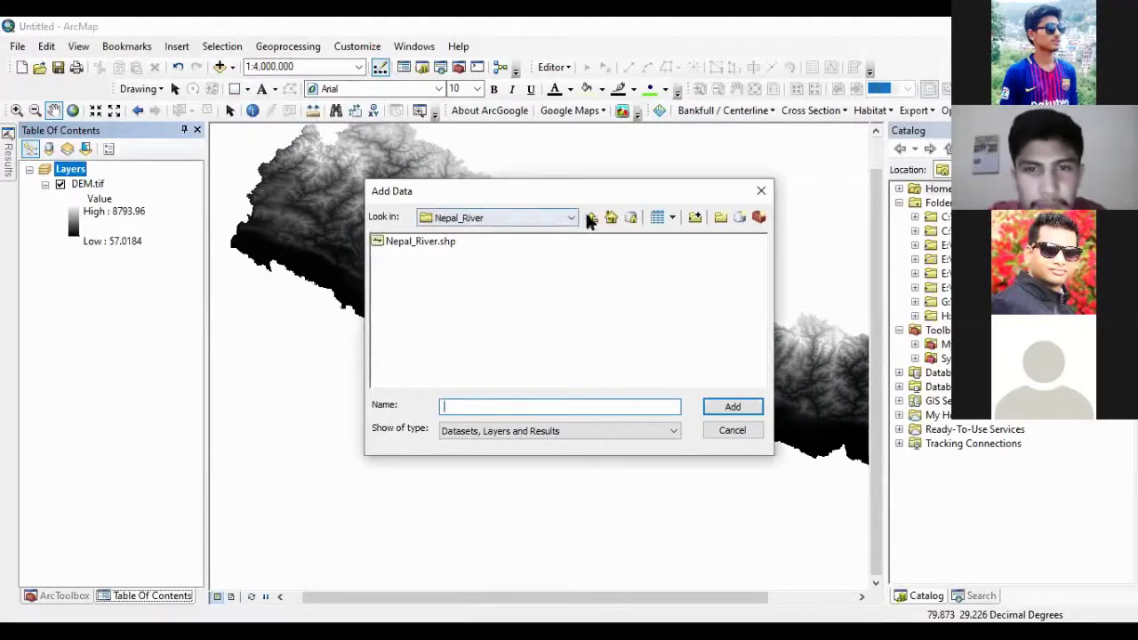
click(590, 219)
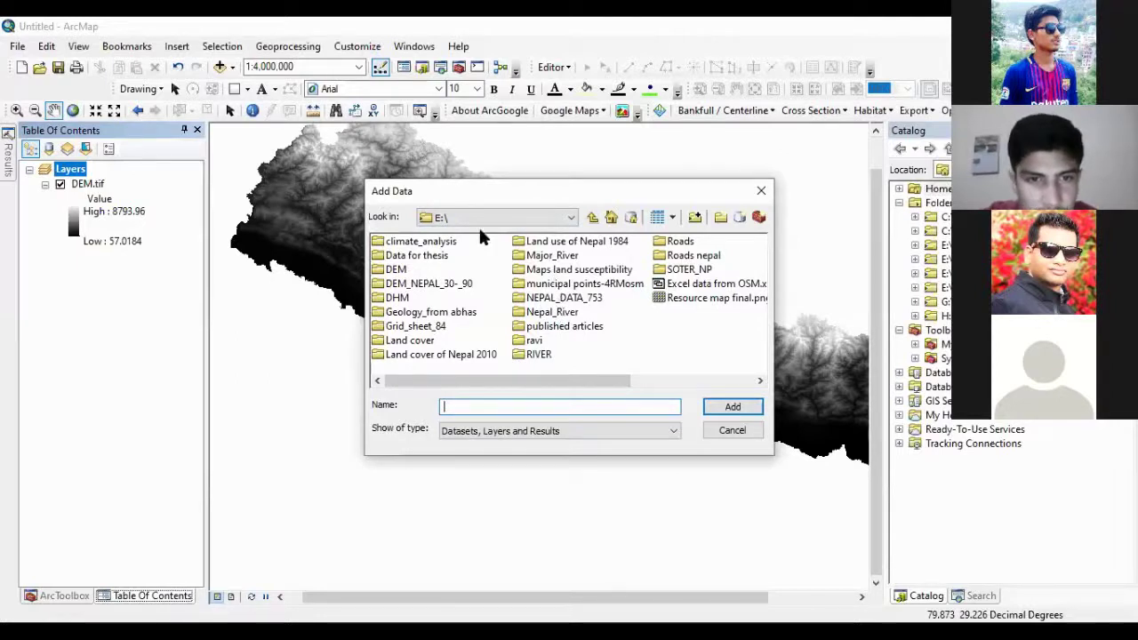
double_click(555, 293)
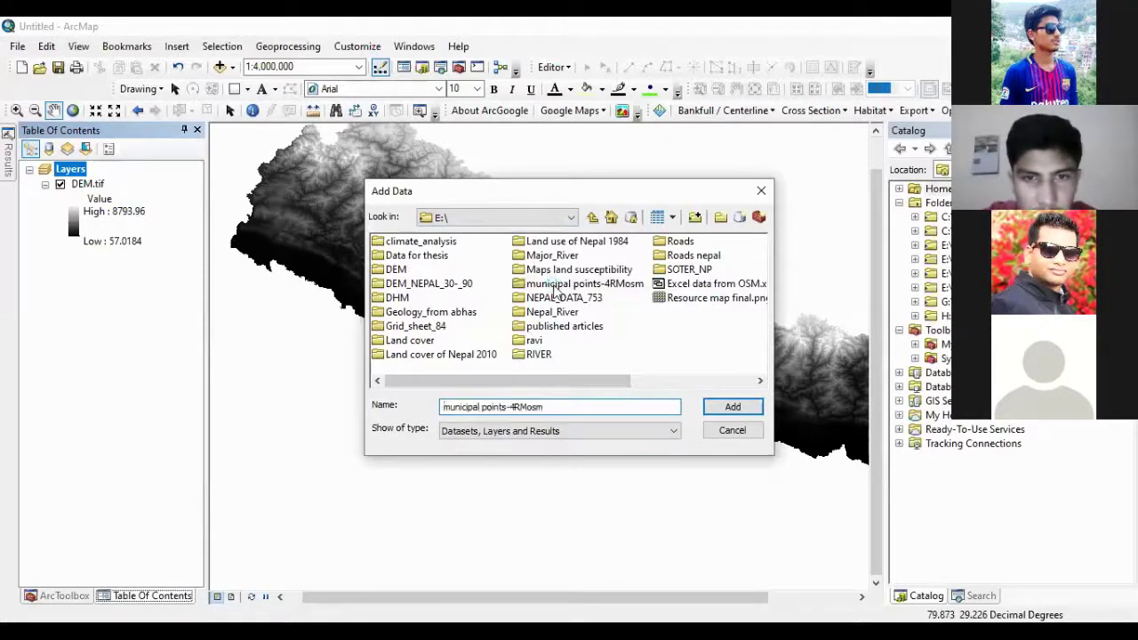
click(593, 217)
double_click(569, 300)
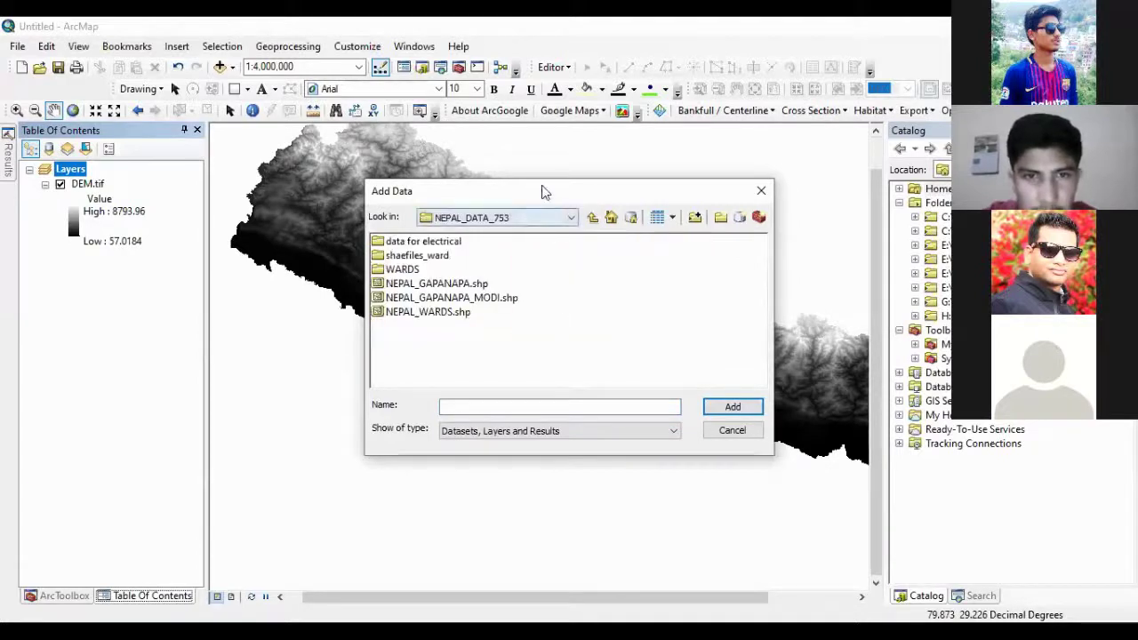
drag(544, 192, 422, 427)
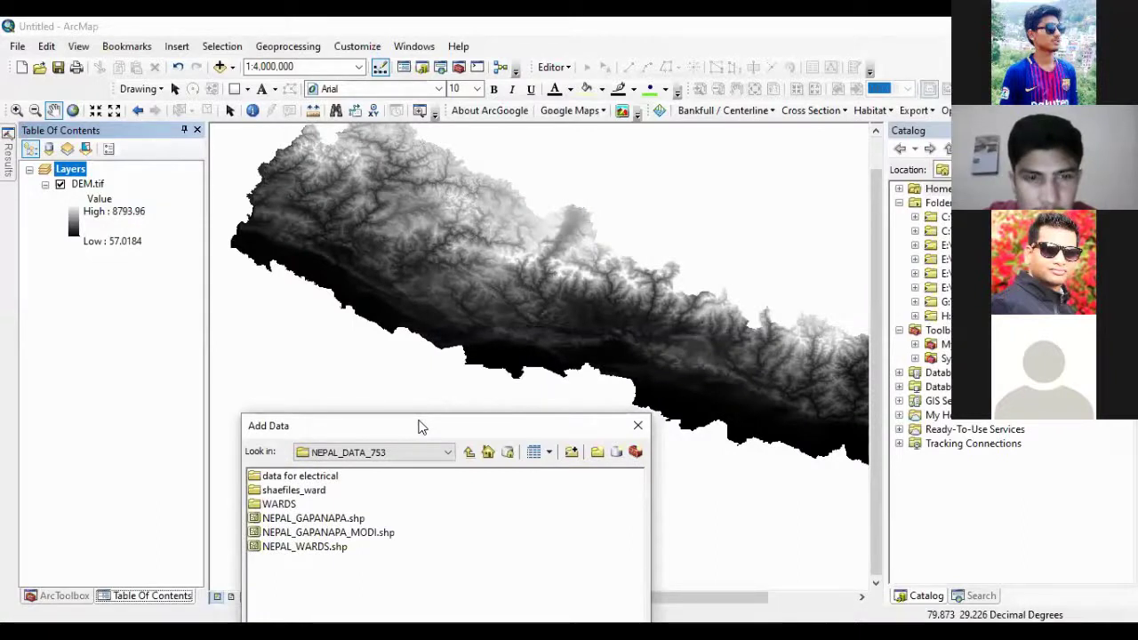
click(638, 425)
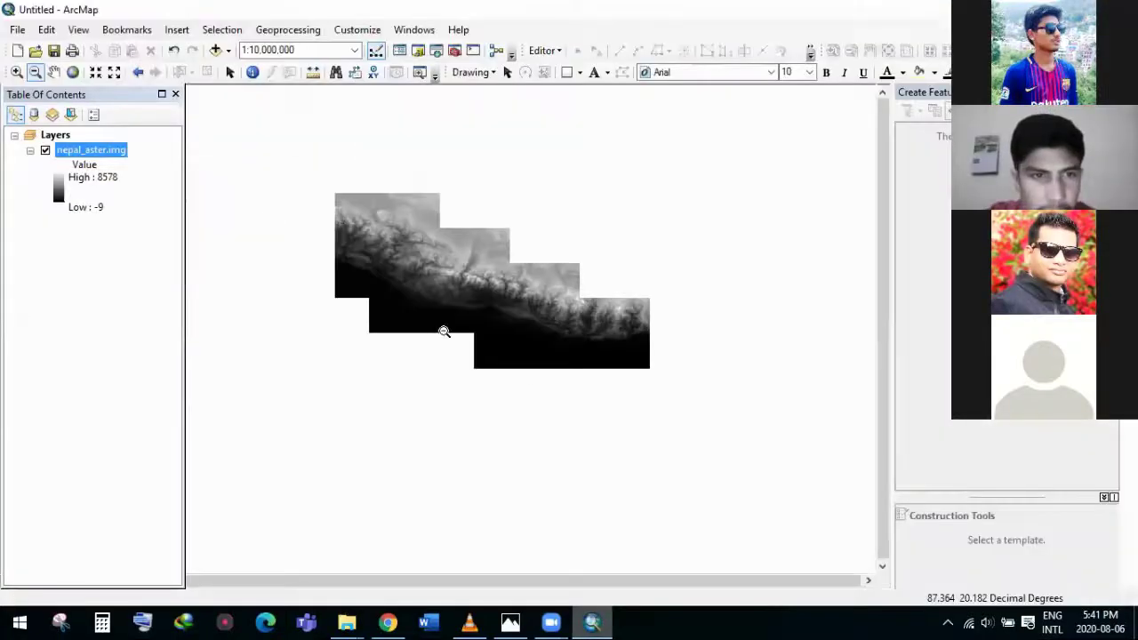
scroll(450, 327, down, 1)
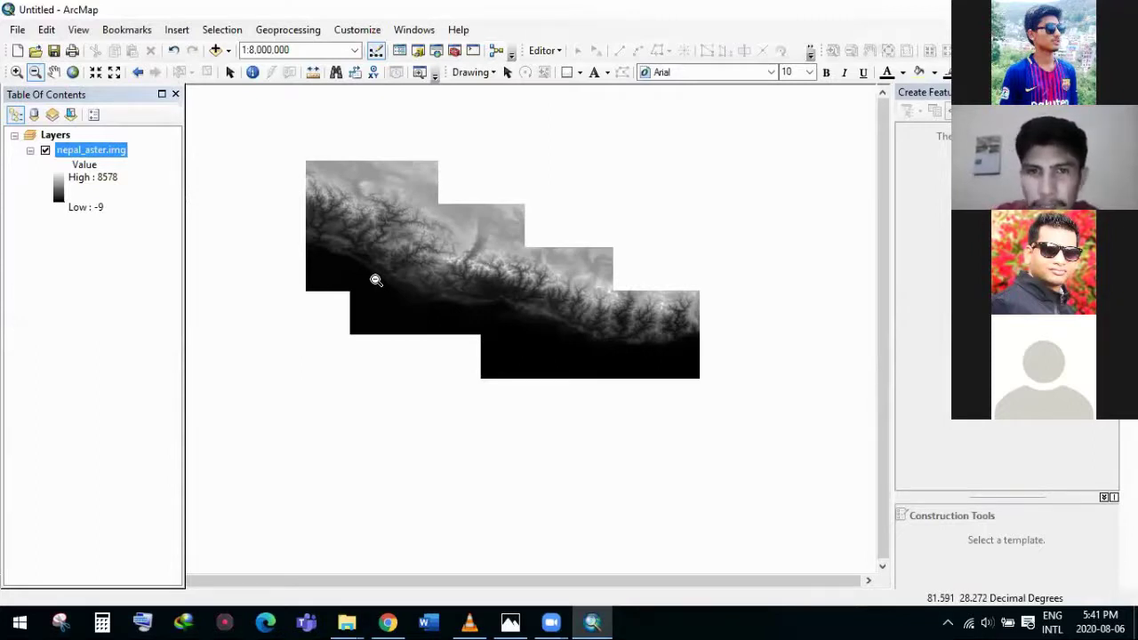
scroll(376, 280, up, 1)
scroll(376, 280, down, 1)
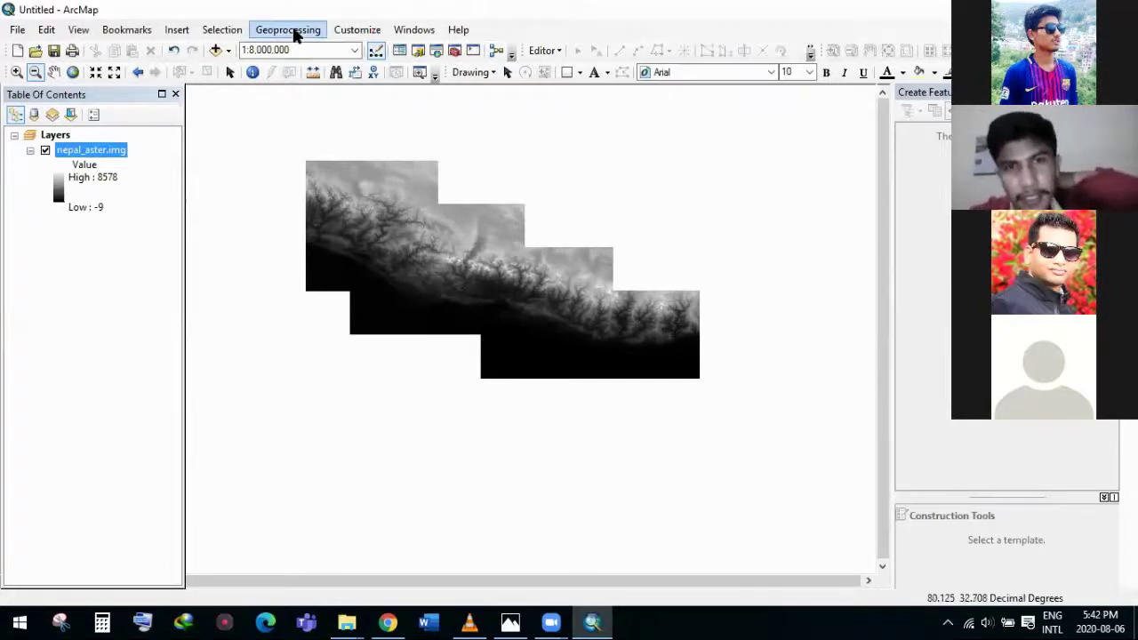
Step: Browse for data to add in the 2. Nepal Data folder inside GIS training on E:\GIS
click(228, 51)
click(249, 68)
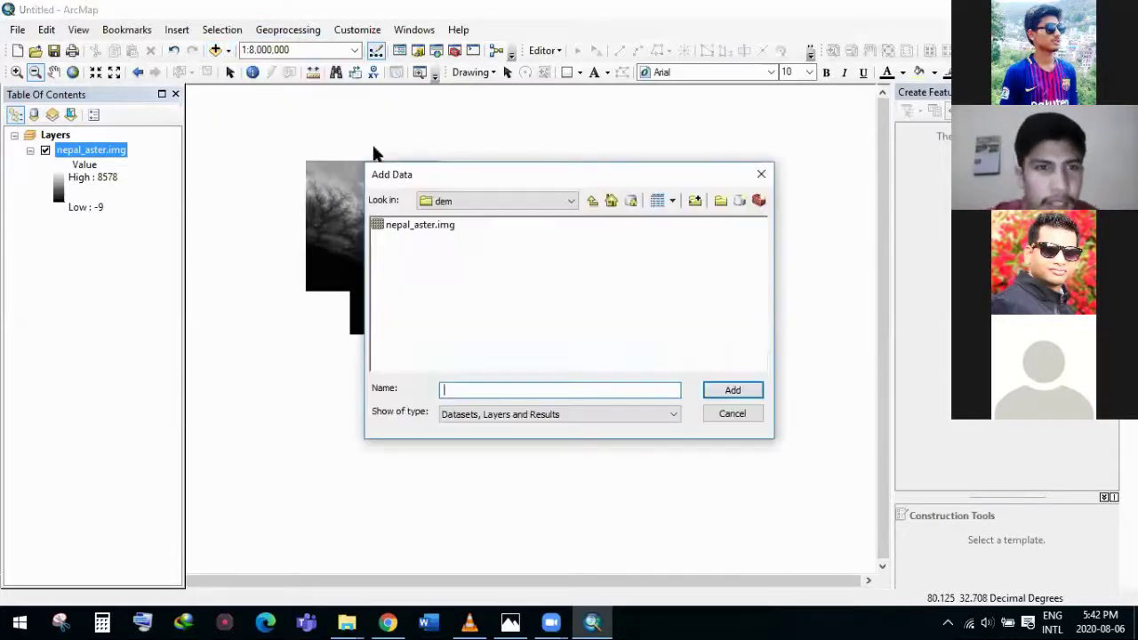
click(567, 203)
click(525, 284)
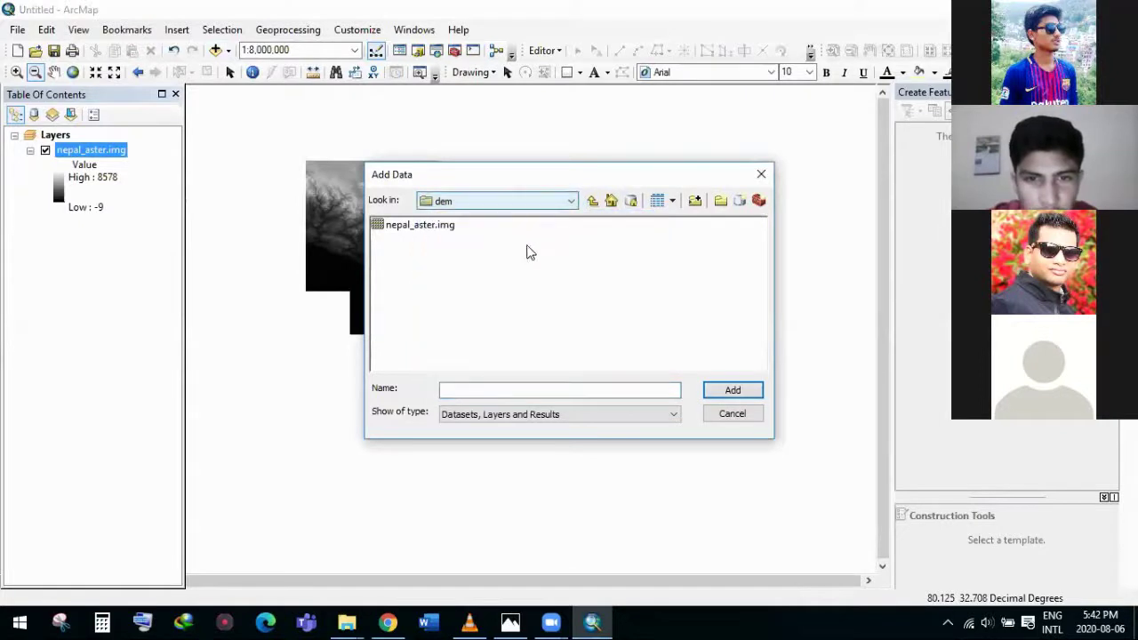
click(534, 201)
click(512, 271)
double_click(424, 255)
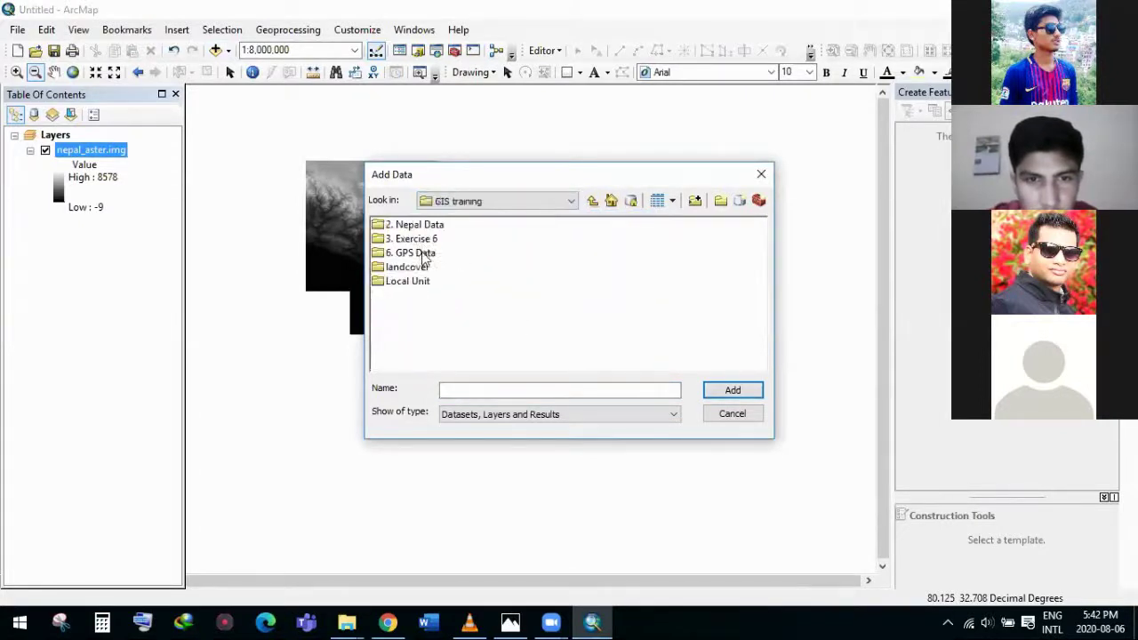
click(426, 225)
double_click(426, 226)
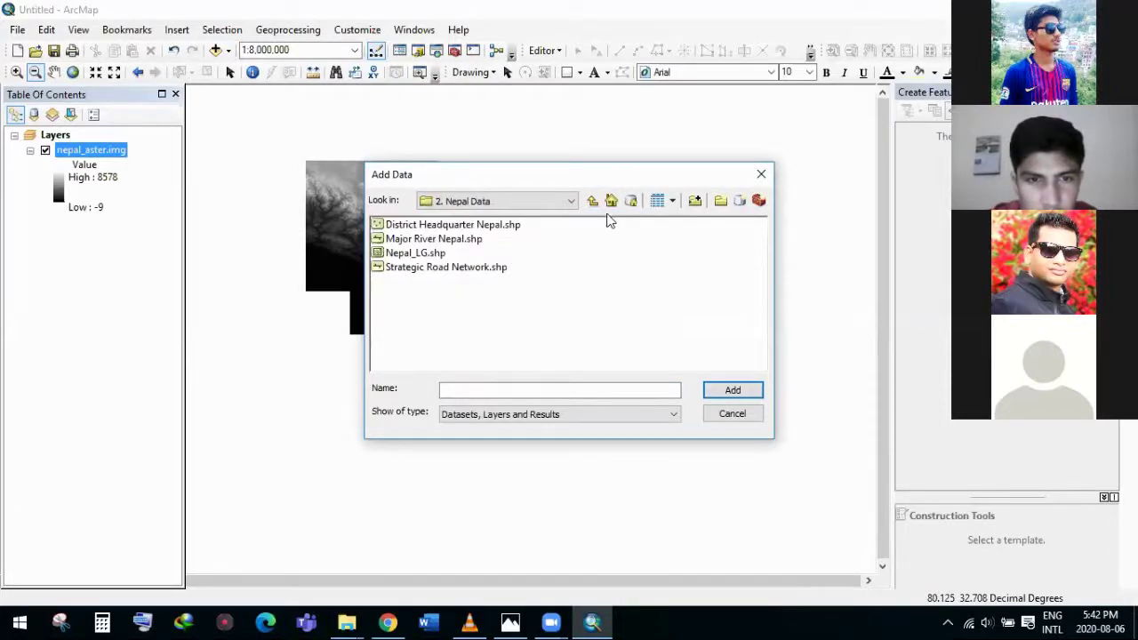
Step: Look through the landcover, 3. Exercise 6 and Local Unit folders of GIS training for a usable boundary dataset
click(537, 209)
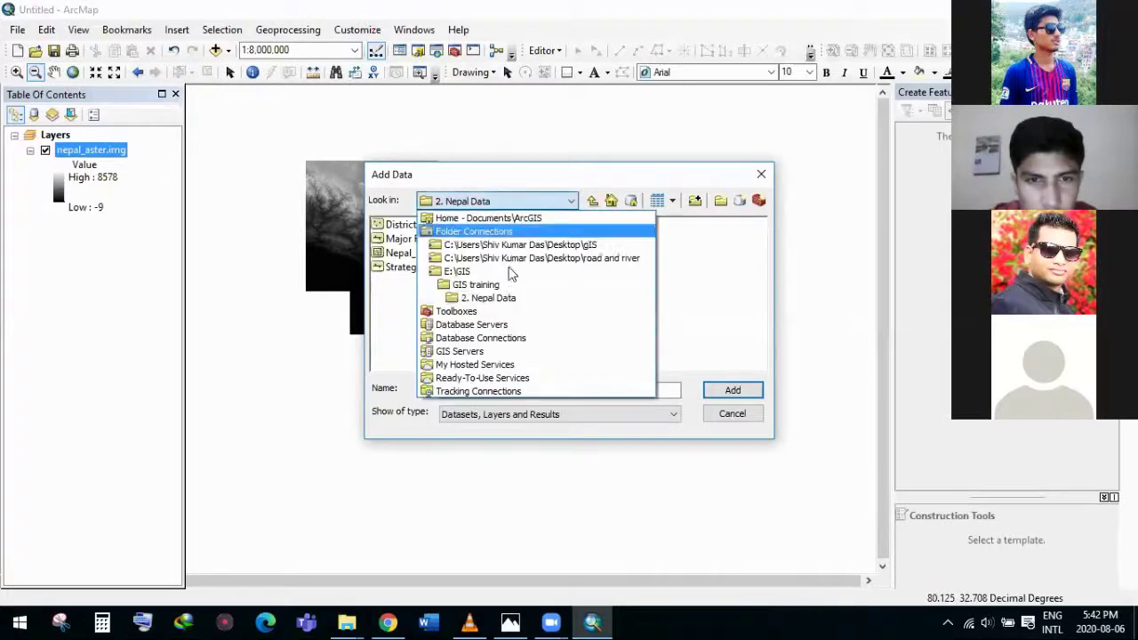
click(510, 288)
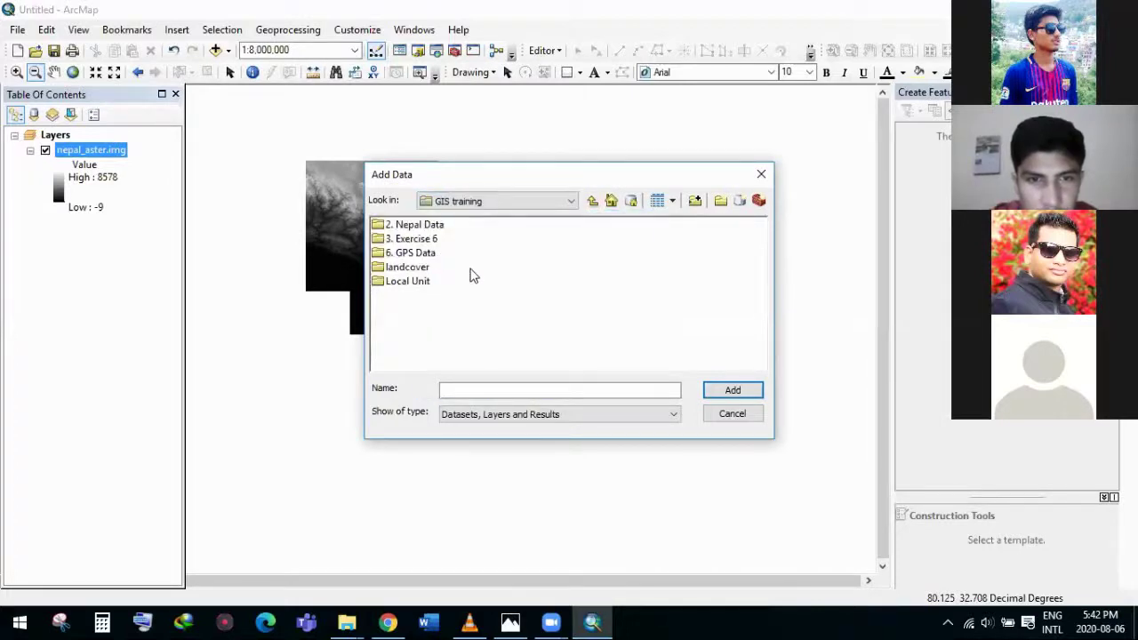
click(415, 271)
double_click(416, 270)
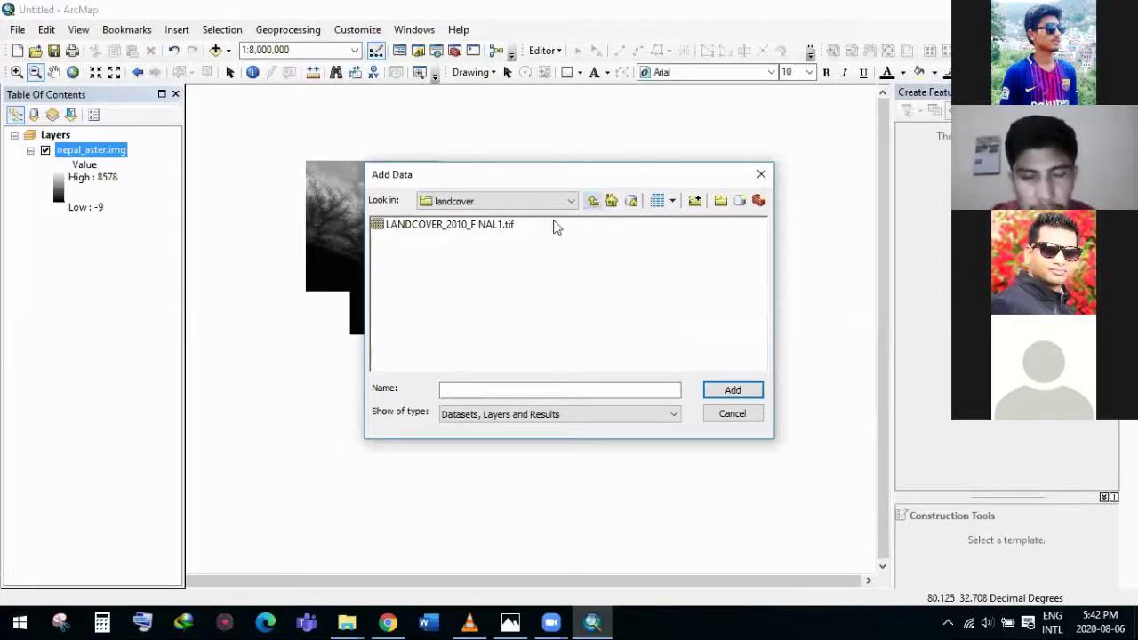
click(593, 201)
double_click(414, 239)
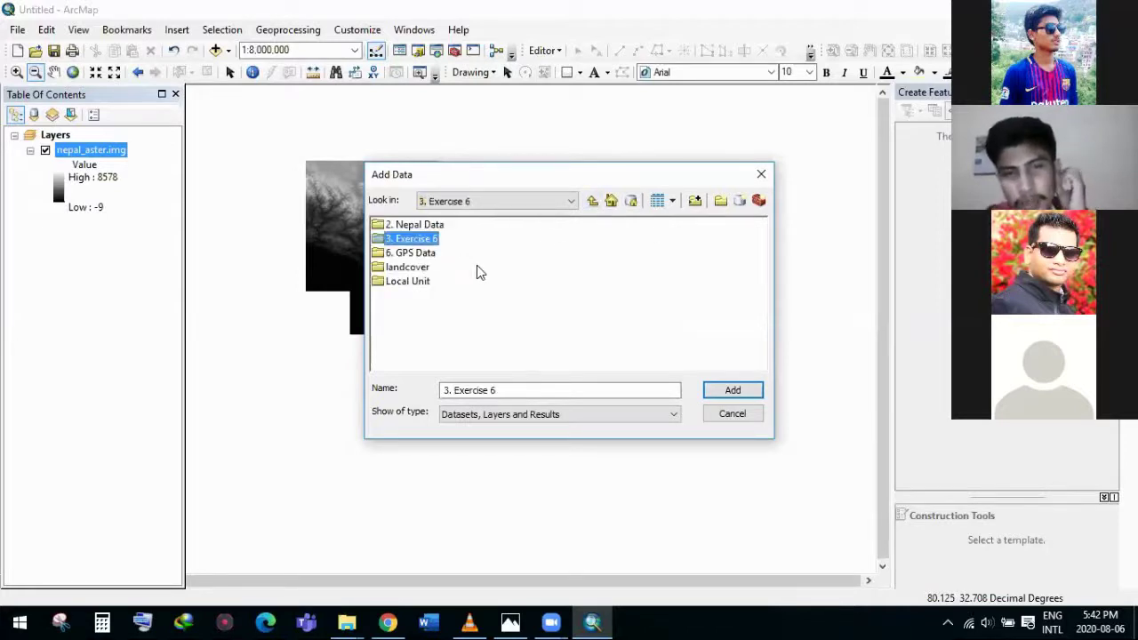
click(590, 202)
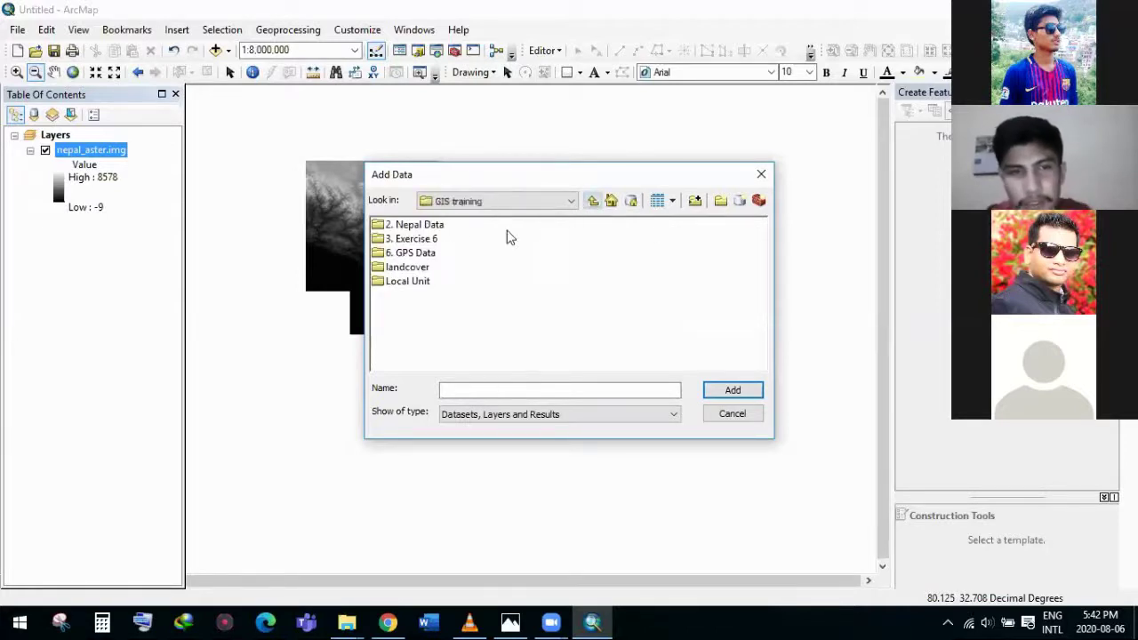
double_click(418, 268)
click(592, 201)
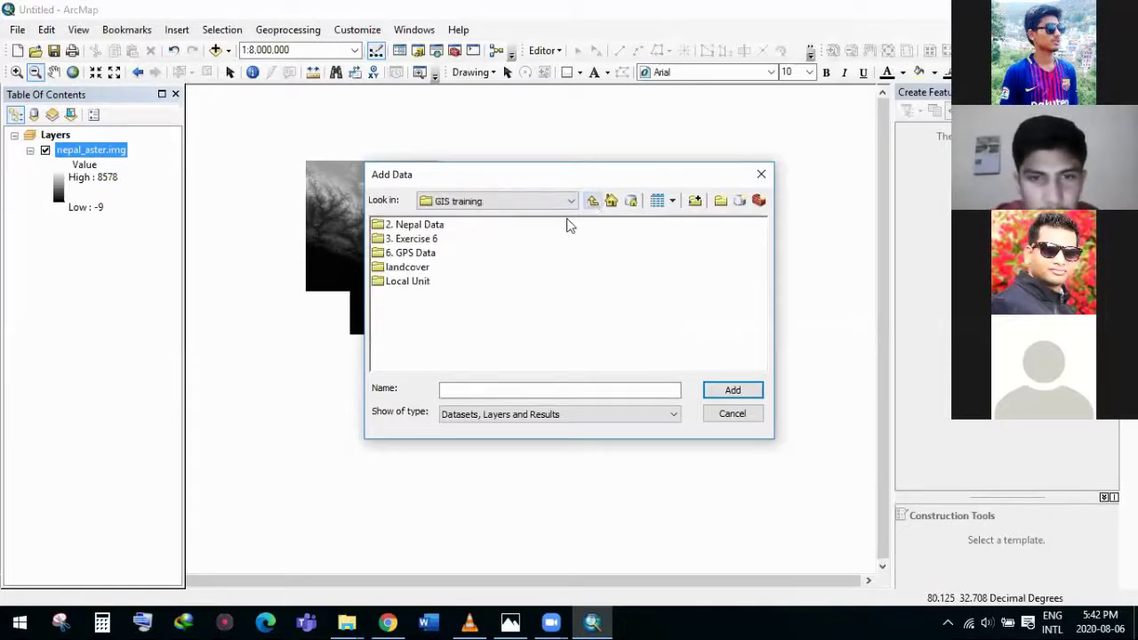
double_click(413, 281)
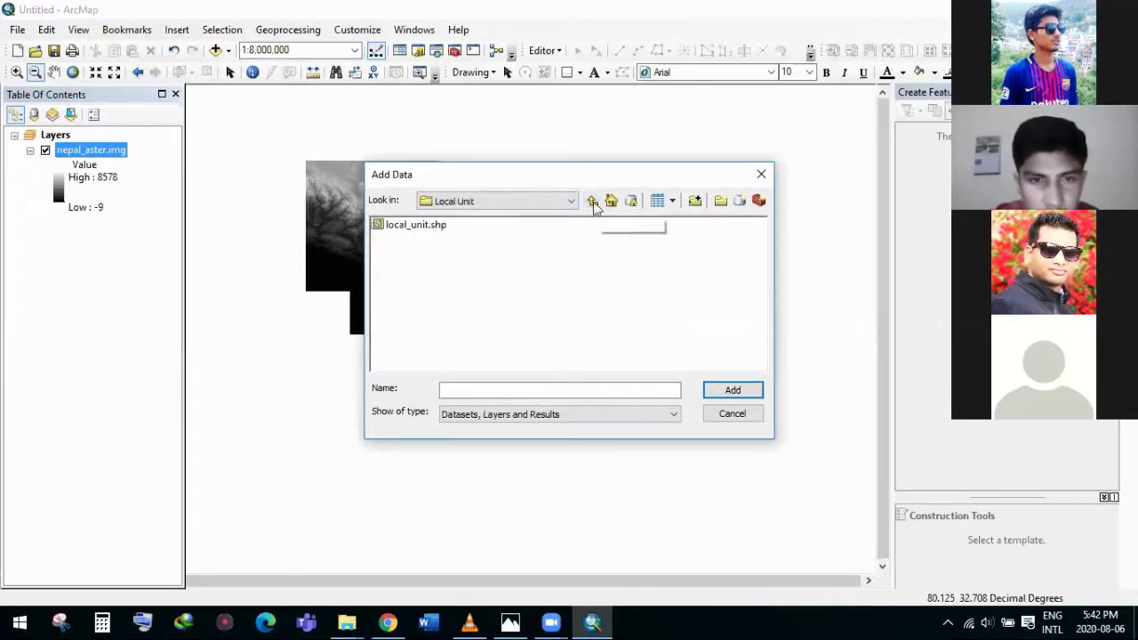
click(593, 201)
Step: Add the Nepal_LG.shp shapefile from the 2. Nepal Data folder to the map
double_click(419, 226)
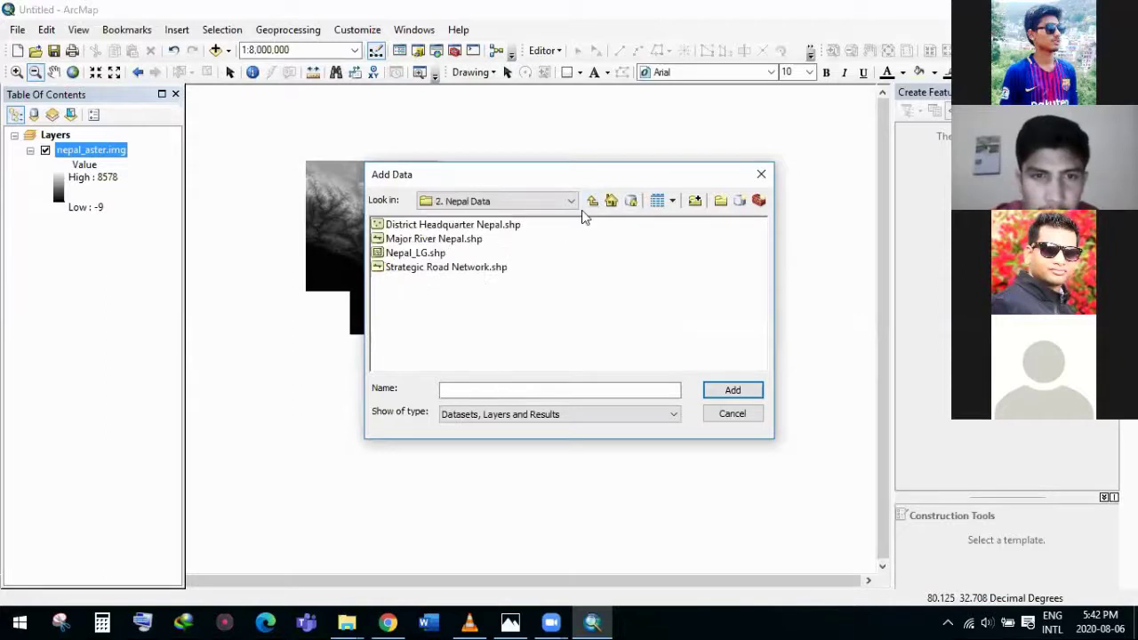
click(414, 255)
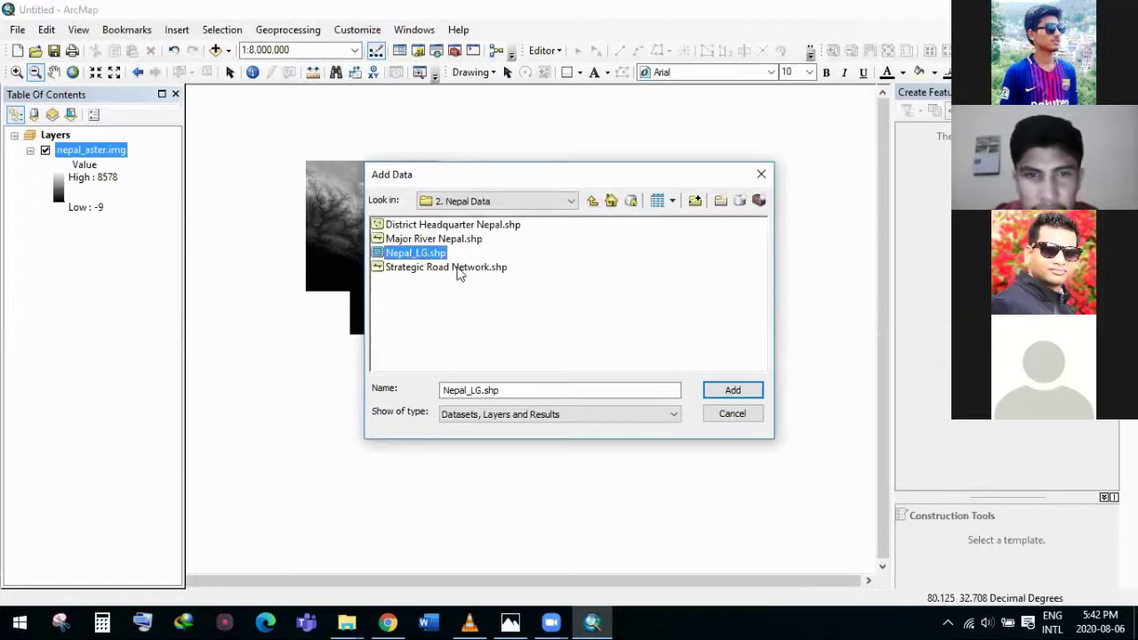
click(716, 392)
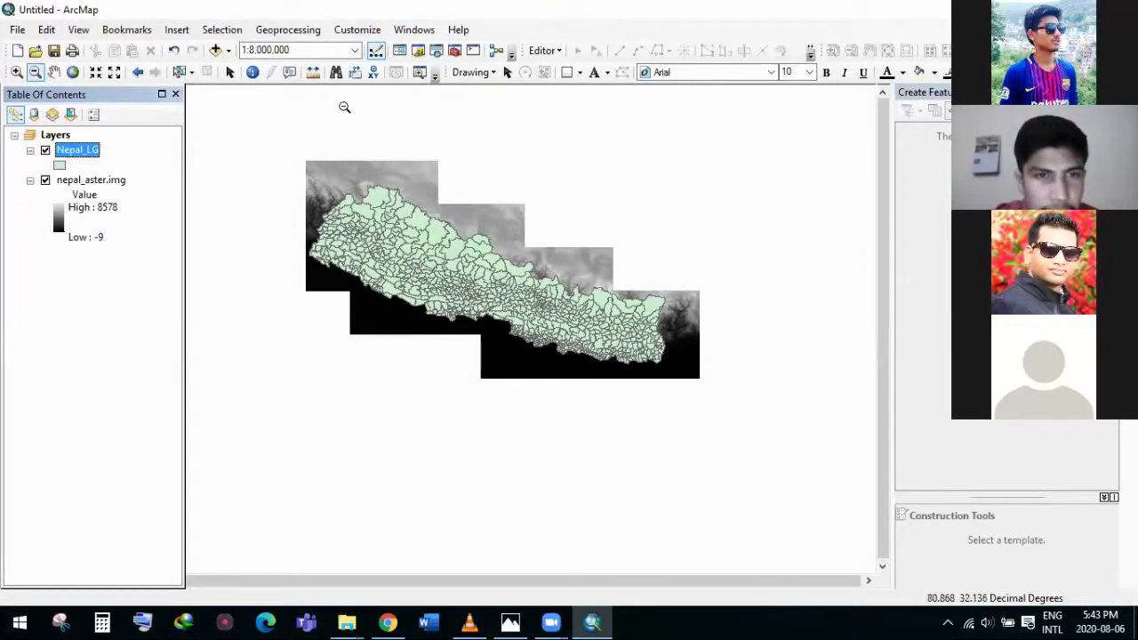
Step: Set up a Dissolve with Nepal_LG as the input features and name the output feature class lg_dissolve
click(287, 32)
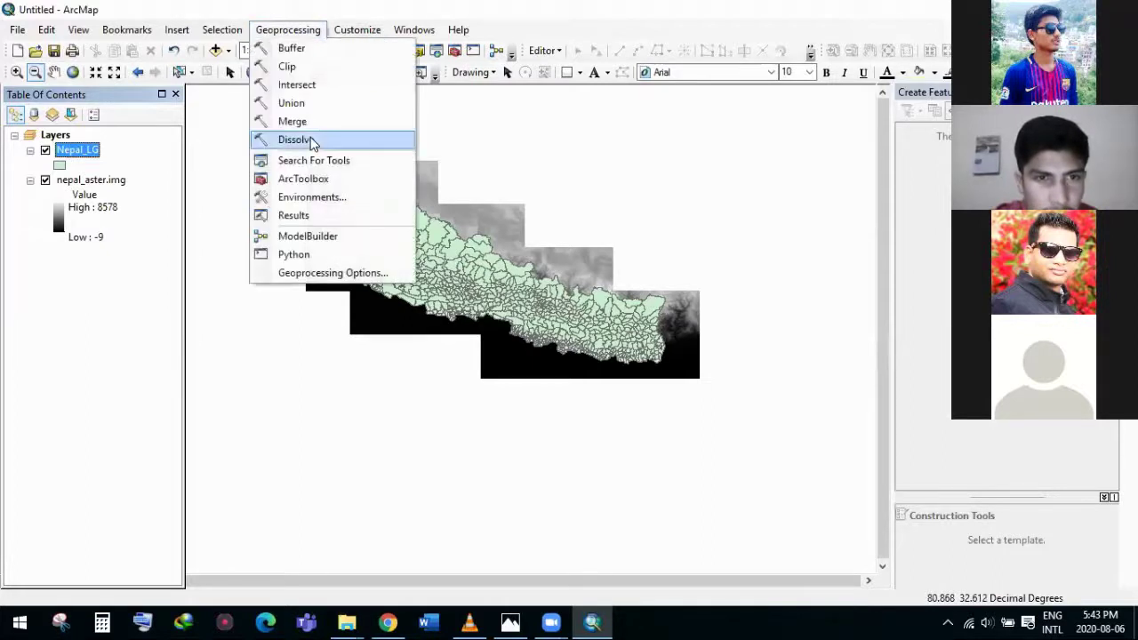
click(309, 140)
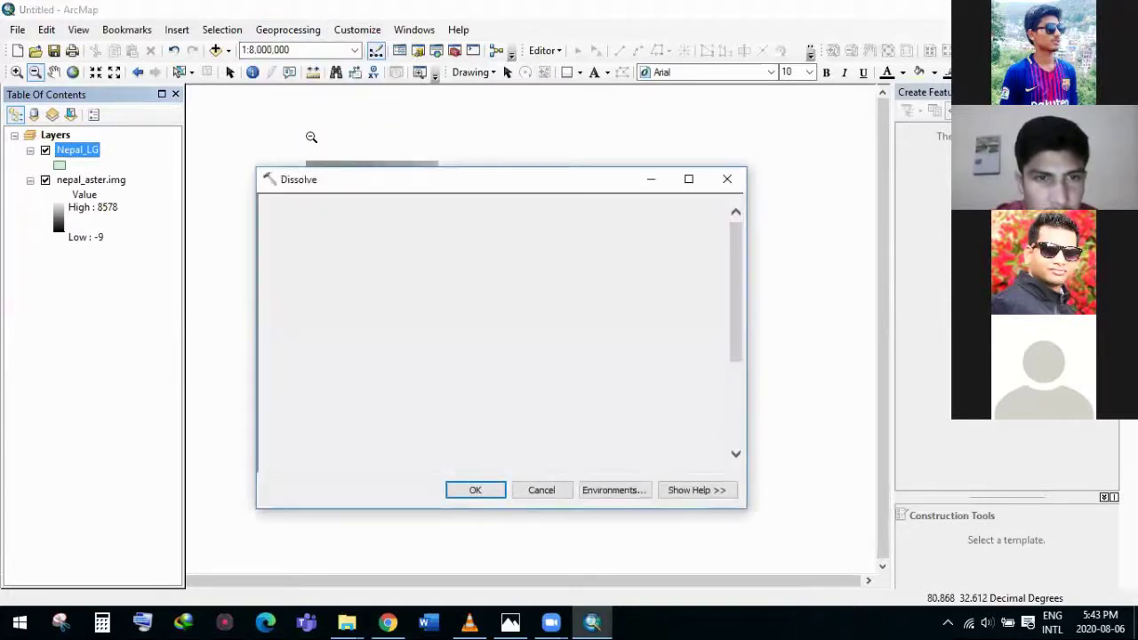
drag(89, 152, 313, 228)
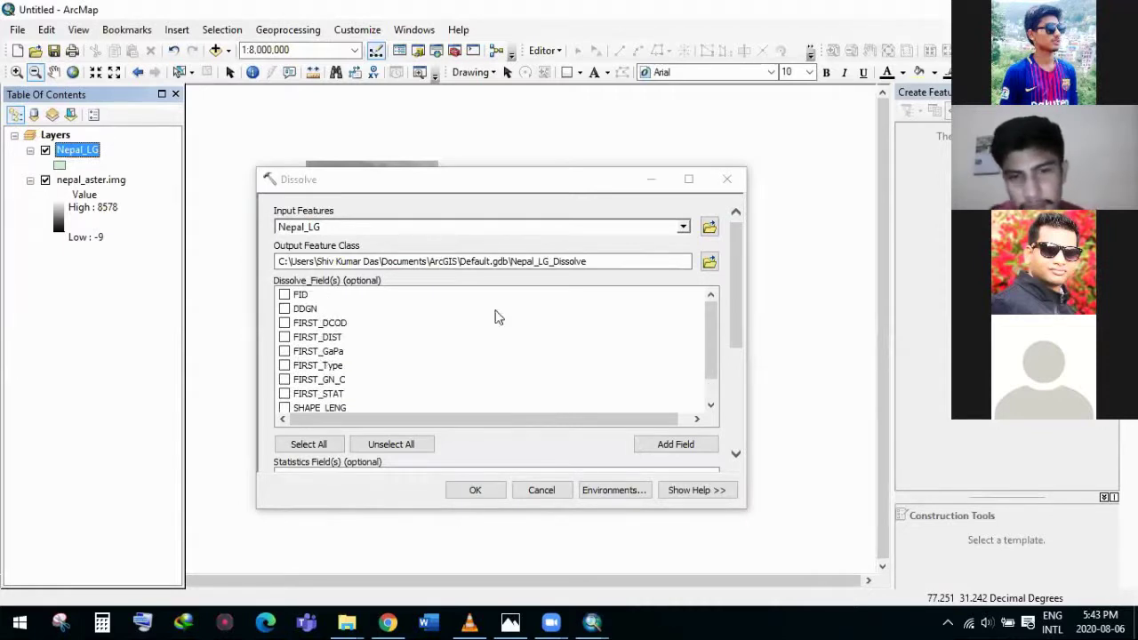
click(709, 262)
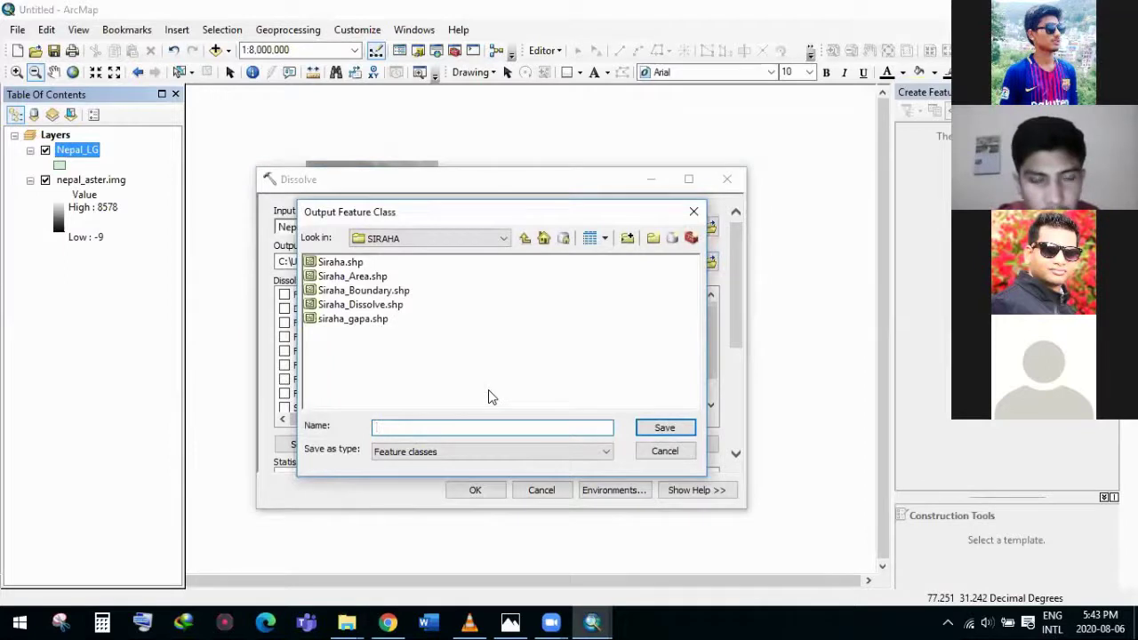
text(lg)
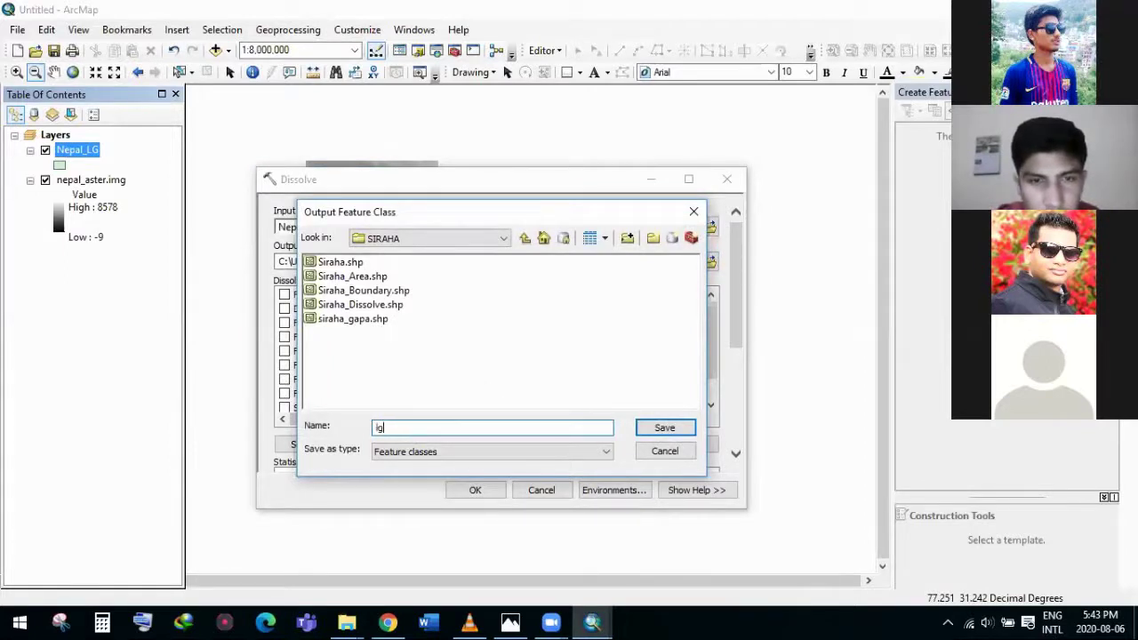
text(_di)
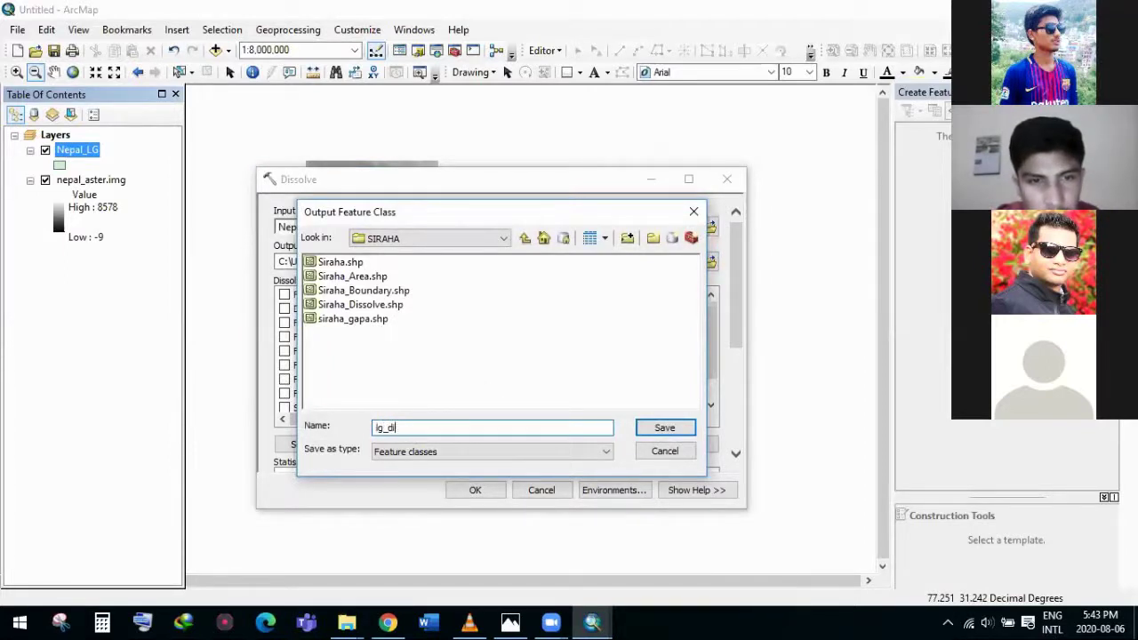
text(ssolve)
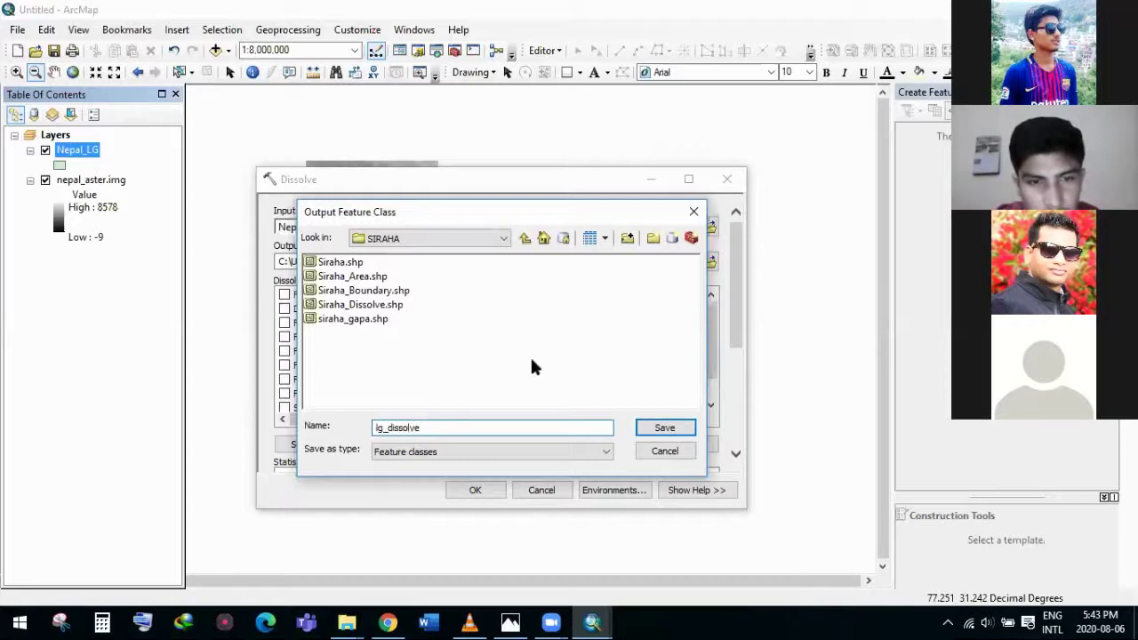
Step: Save the Dissolve output in a new folder named lg under E:\GIS and run the tool without any dissolve fields
click(504, 240)
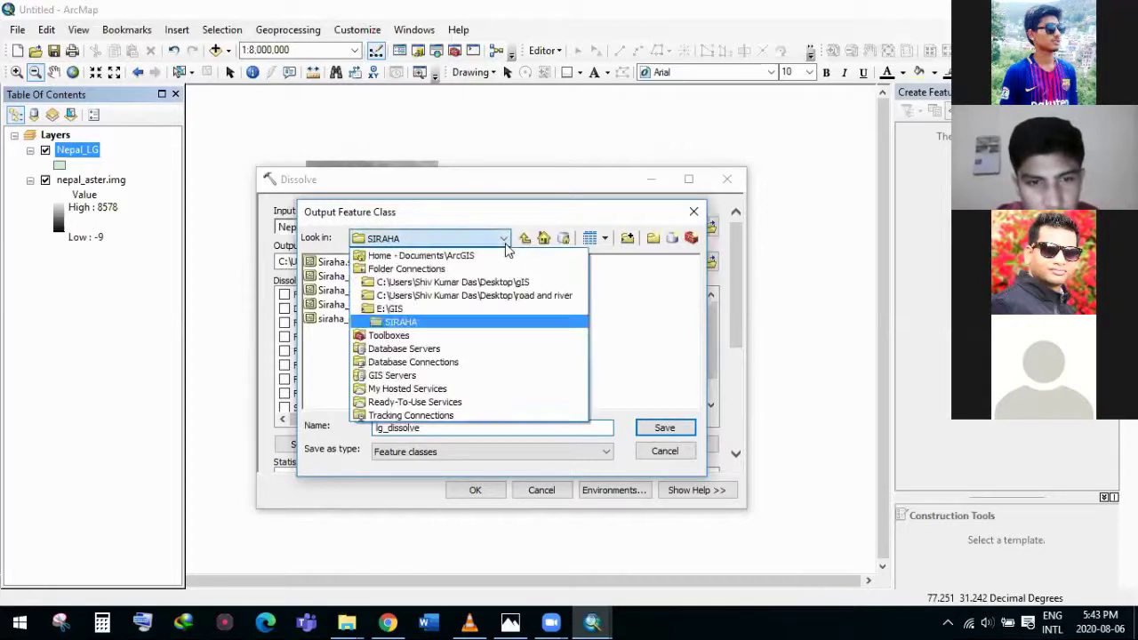
click(429, 309)
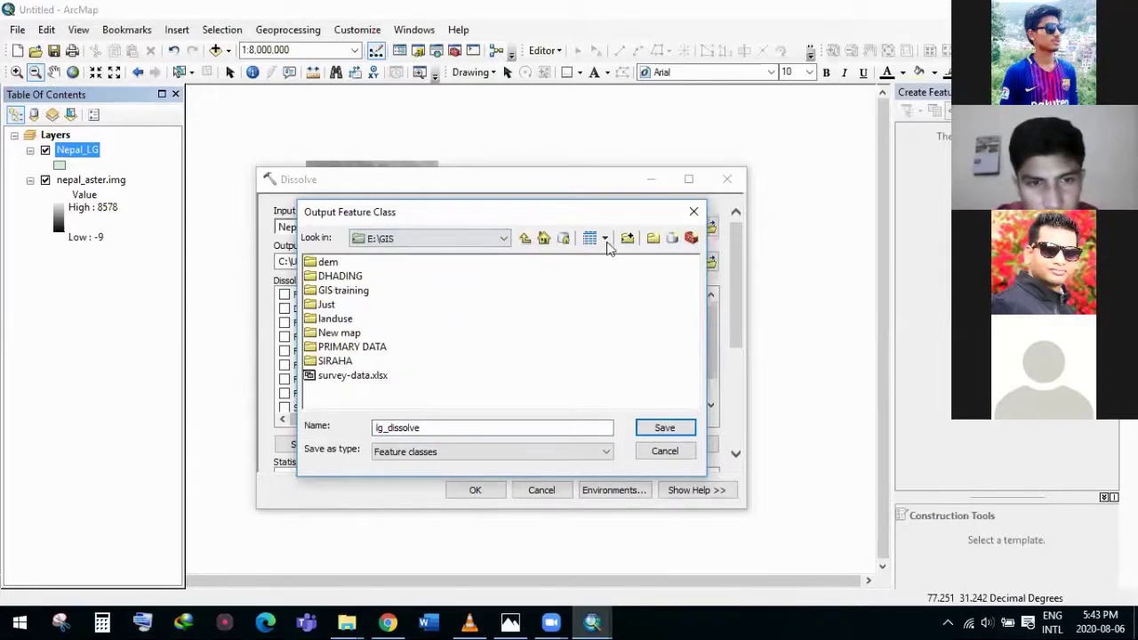
click(653, 238)
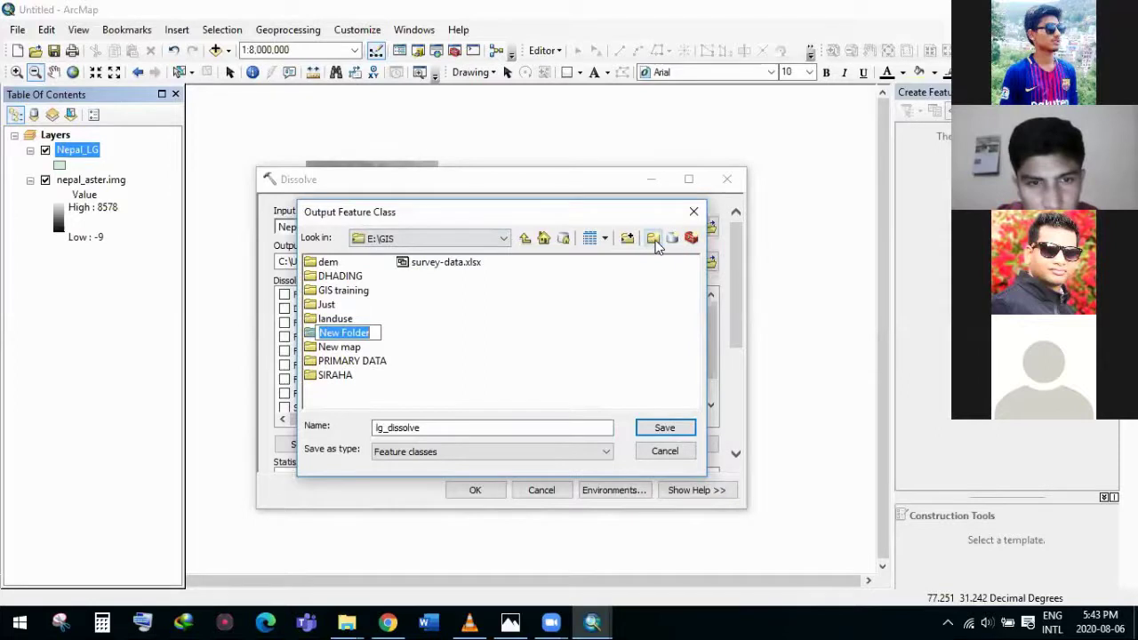
text(lg)
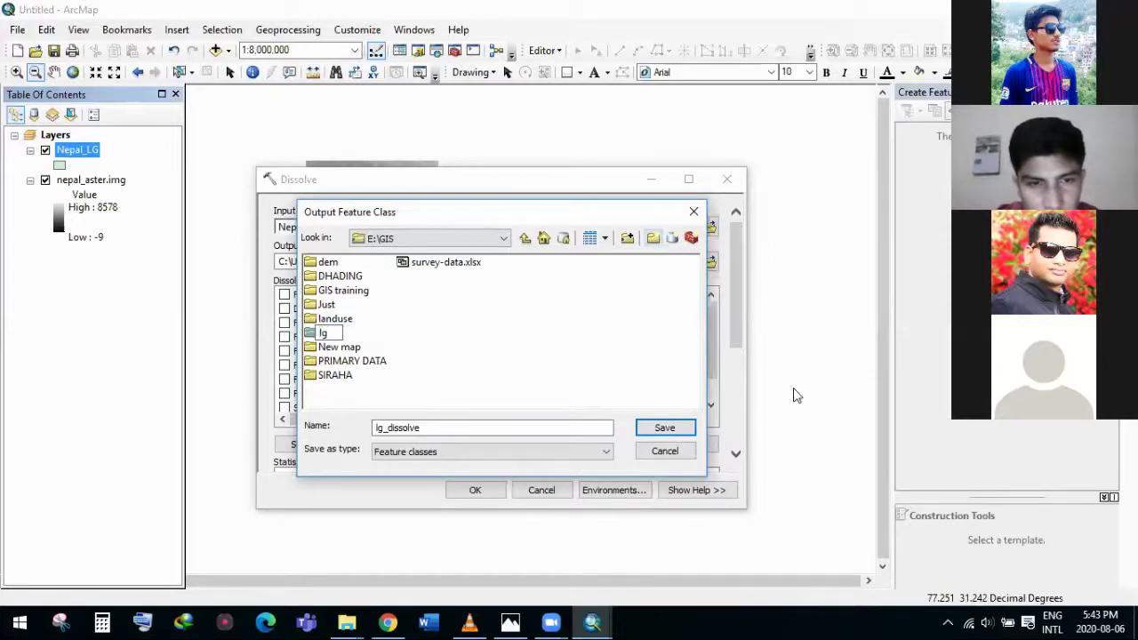
click(370, 348)
click(323, 334)
double_click(323, 334)
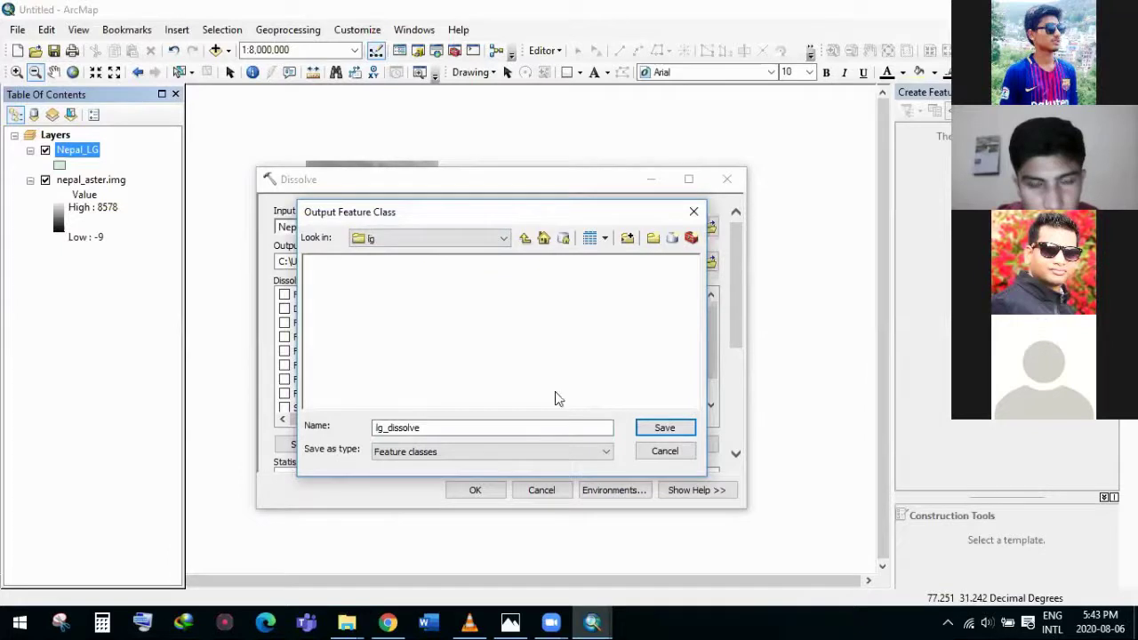
click(675, 427)
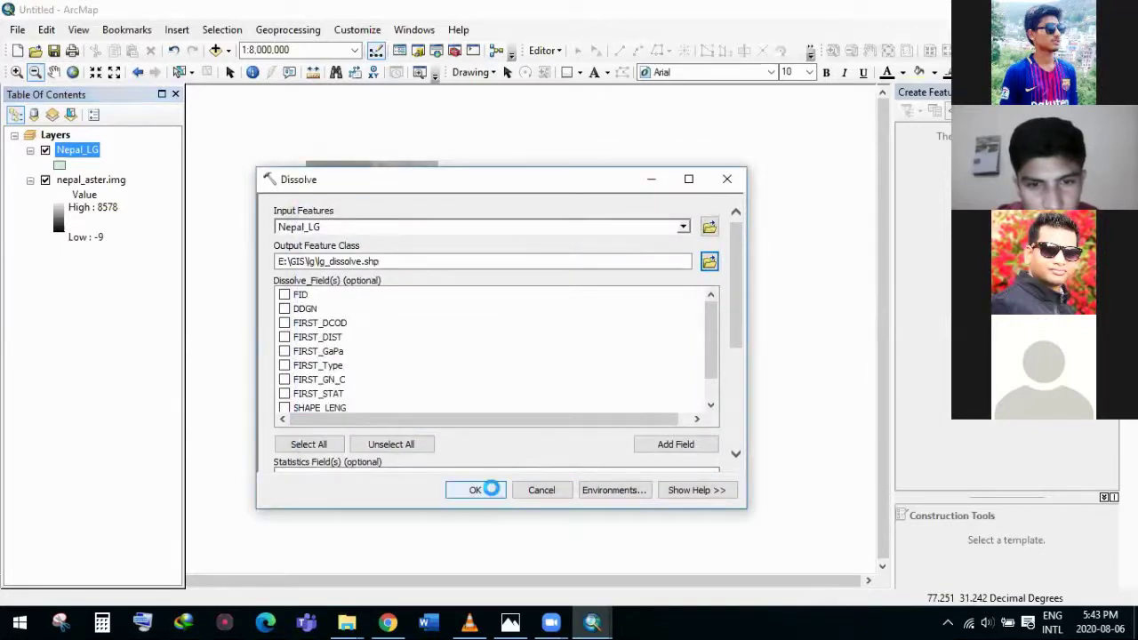
click(488, 490)
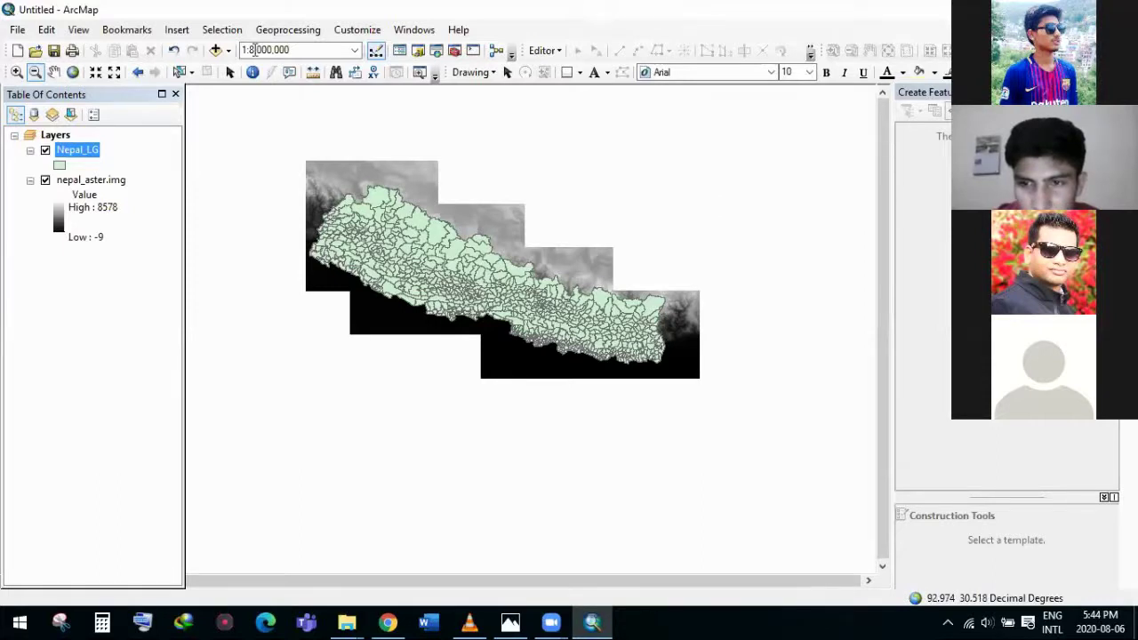
Step: Examine the Dissolve run and its messages in the current session's geoprocessing results, and close the results
click(288, 29)
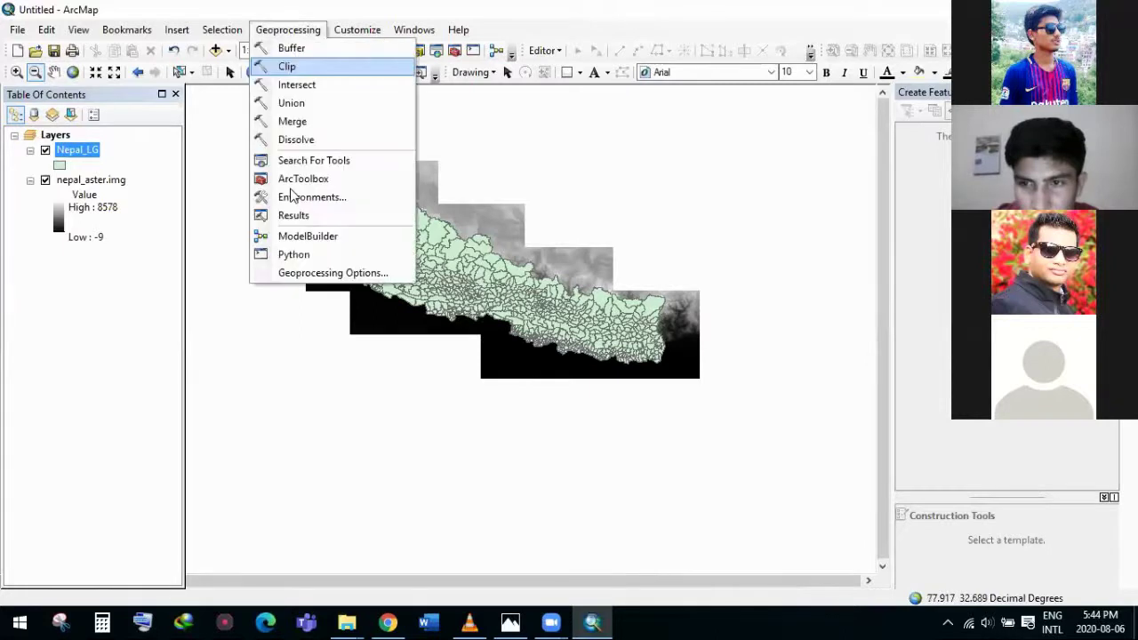
click(293, 215)
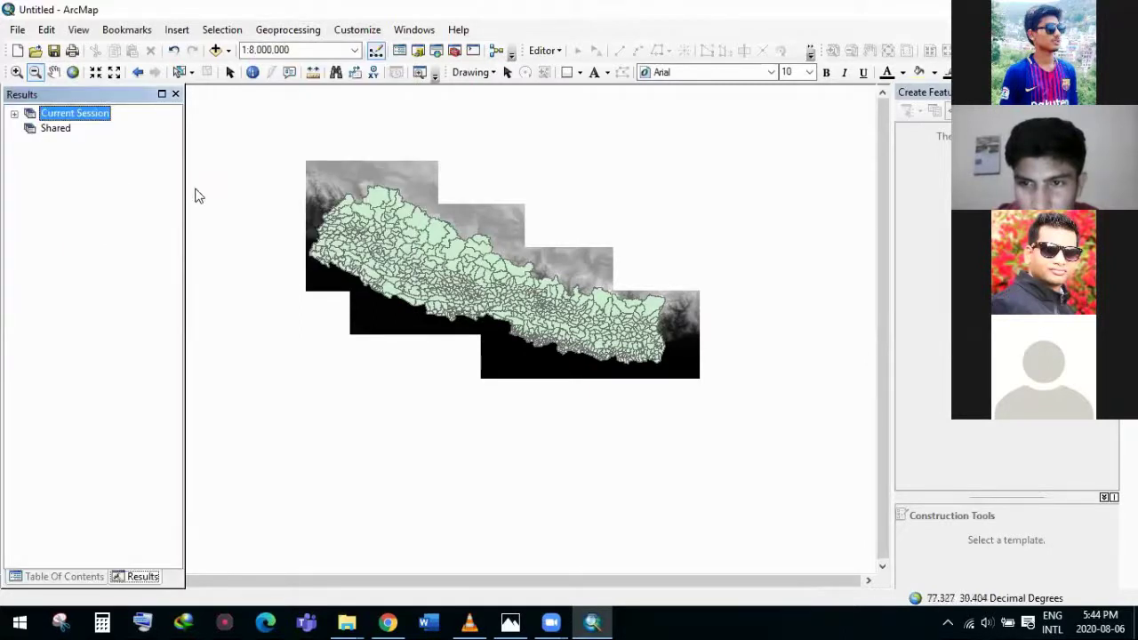
click(14, 114)
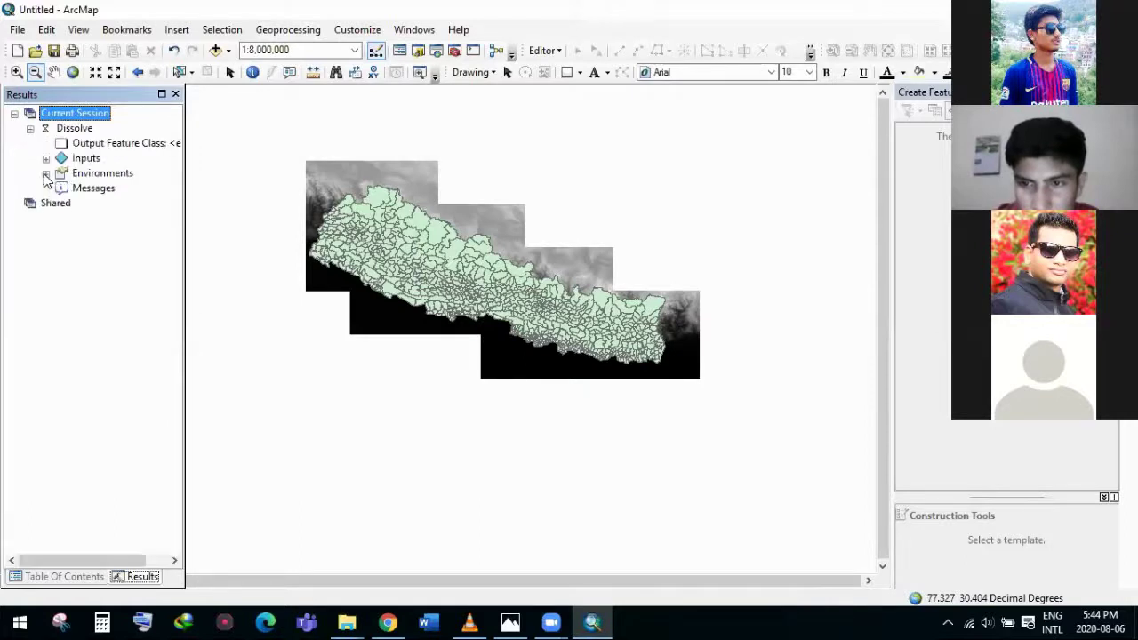
click(47, 173)
click(46, 129)
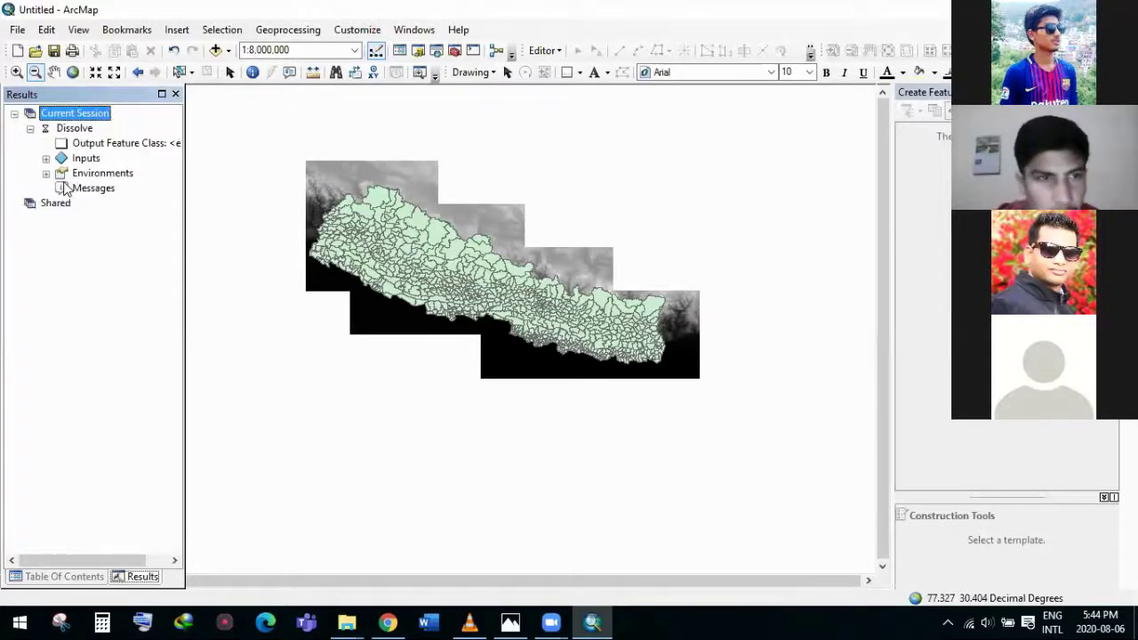
click(62, 189)
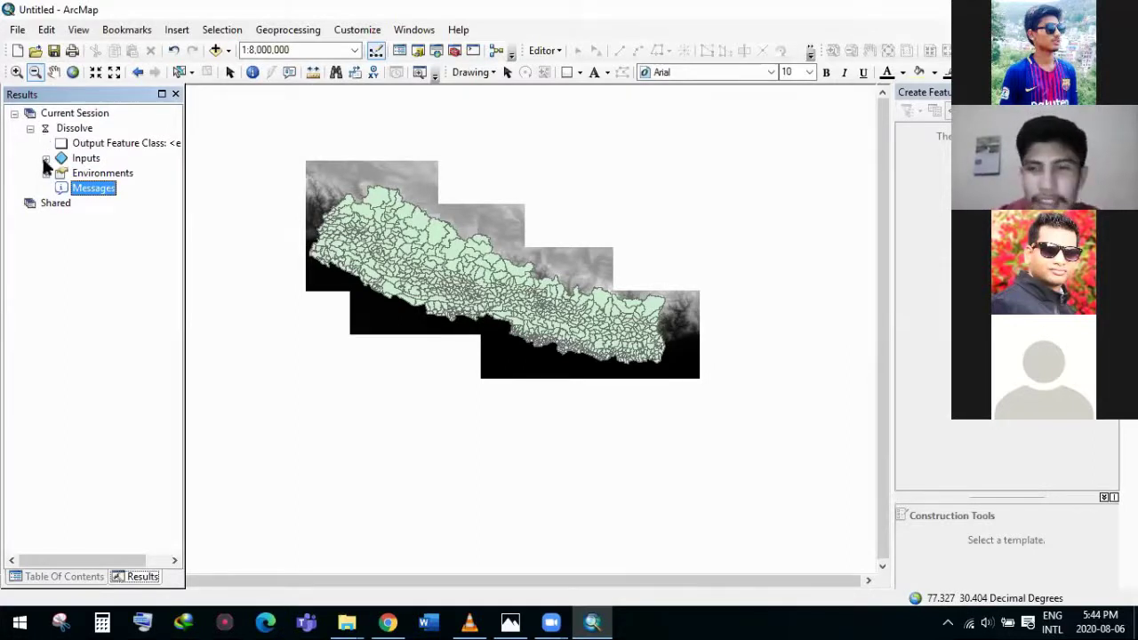
click(46, 189)
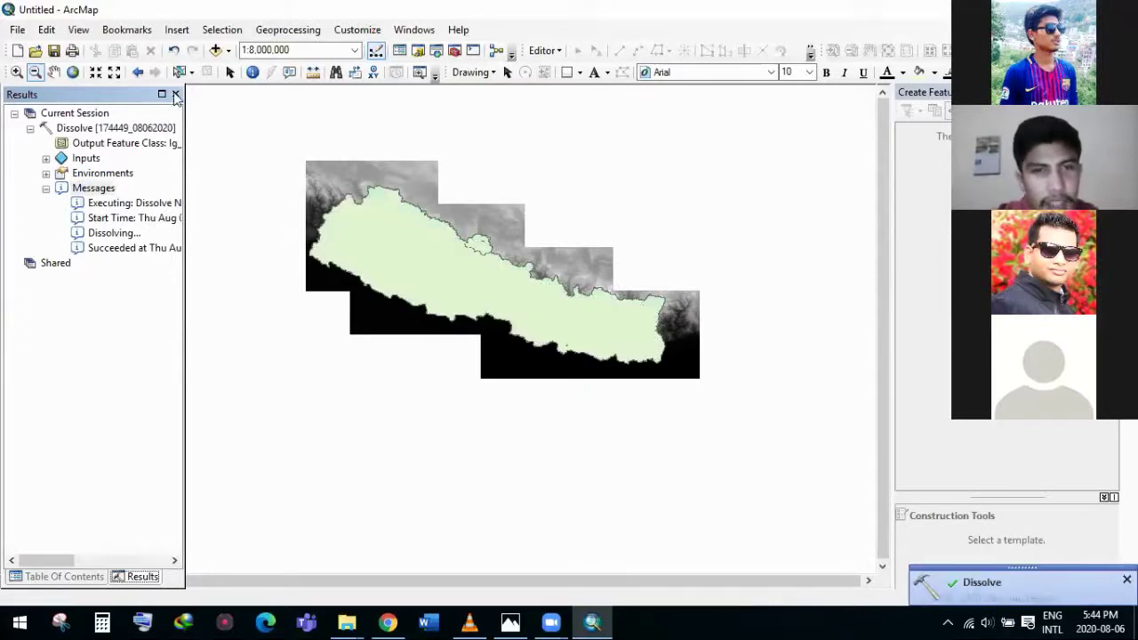
click(174, 93)
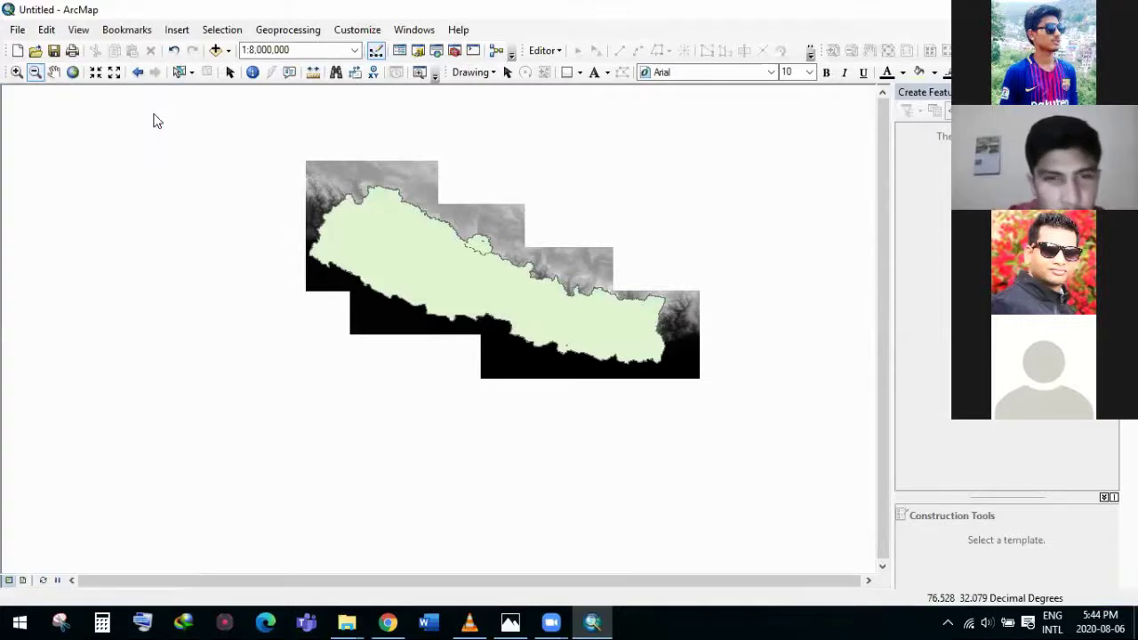
Step: Redisplay the Table of Contents and open the search for geoprocessing tools
click(414, 30)
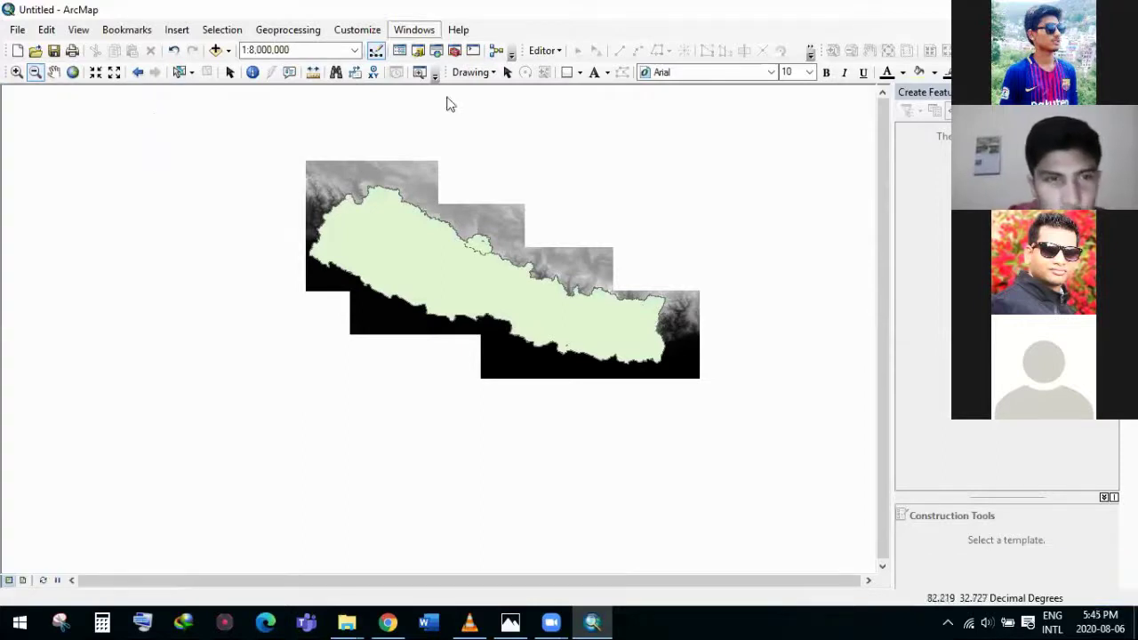
click(448, 98)
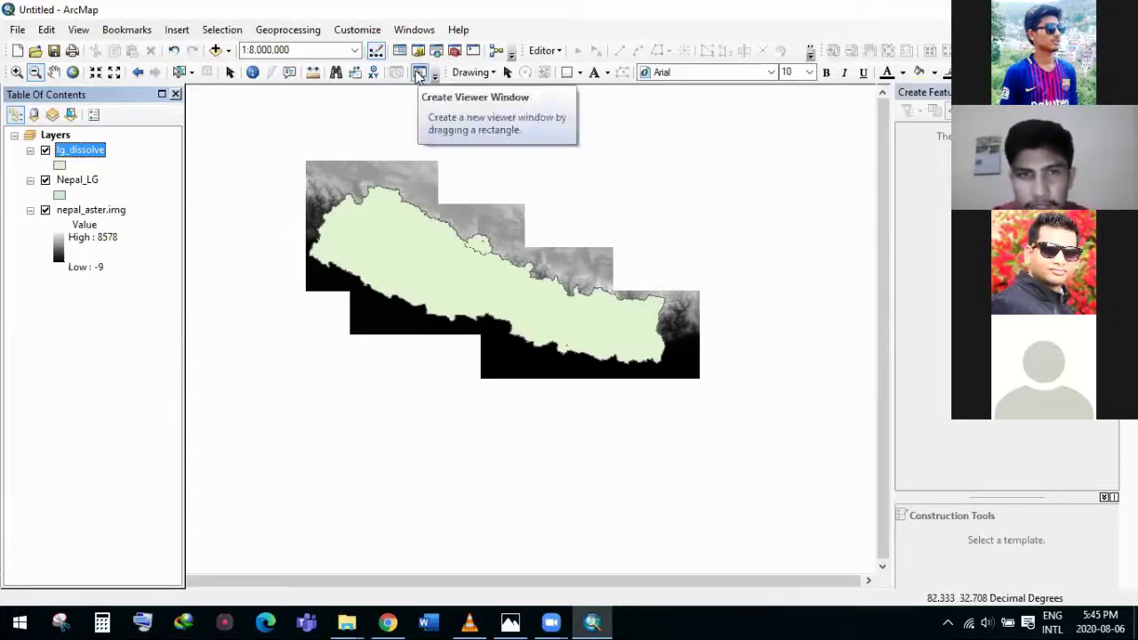
click(287, 34)
click(319, 161)
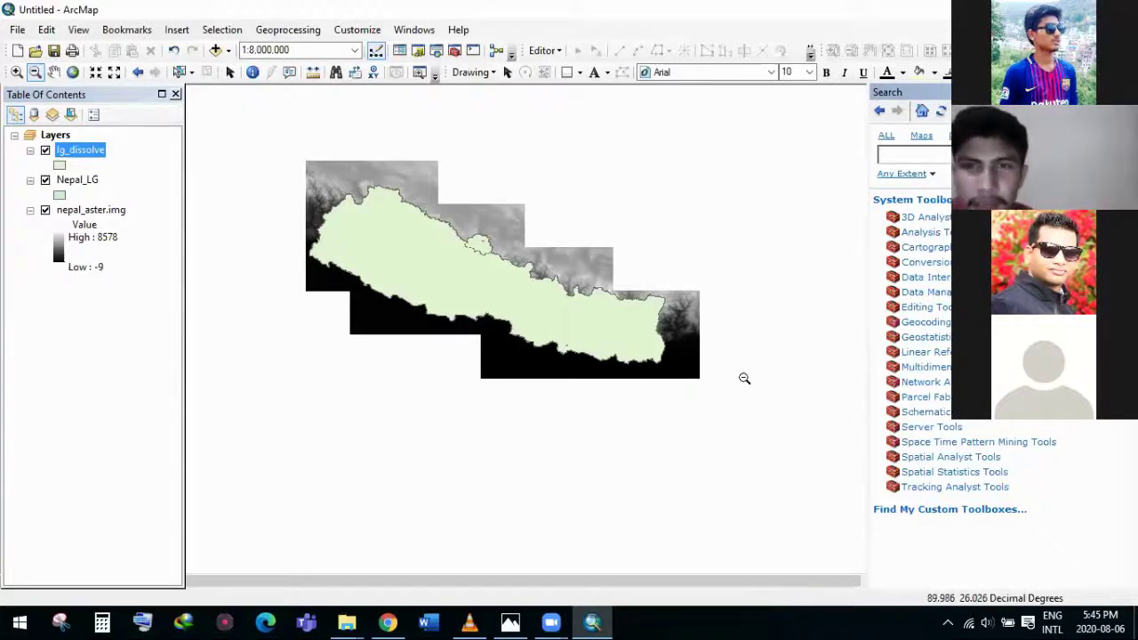
Step: Search the tools for "masking tools" and look through the results
text(mask)
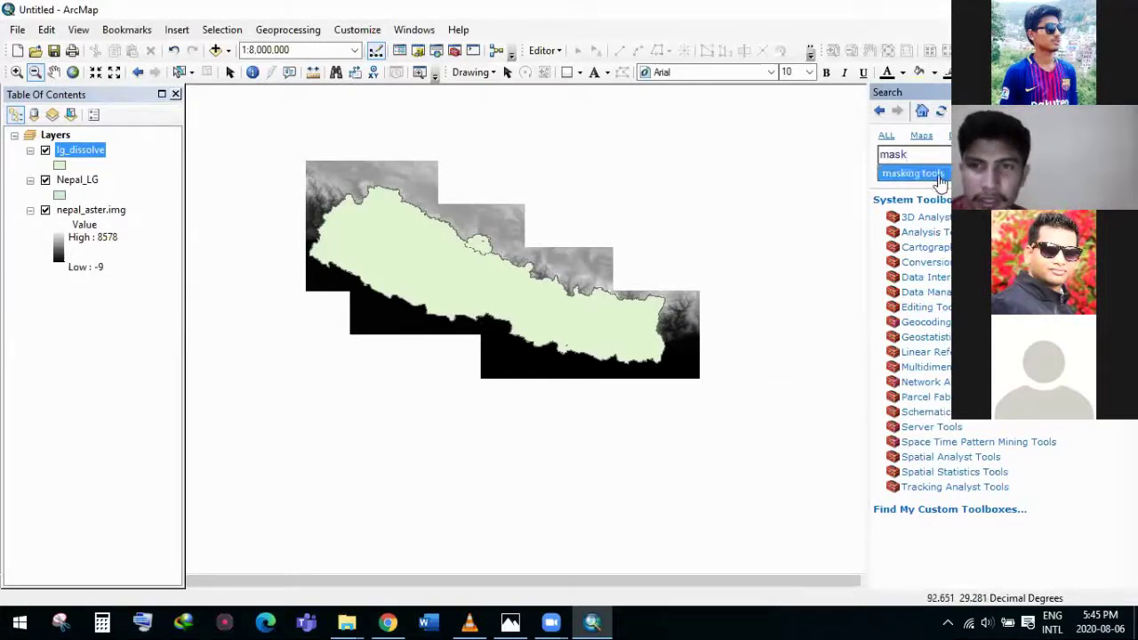
click(912, 174)
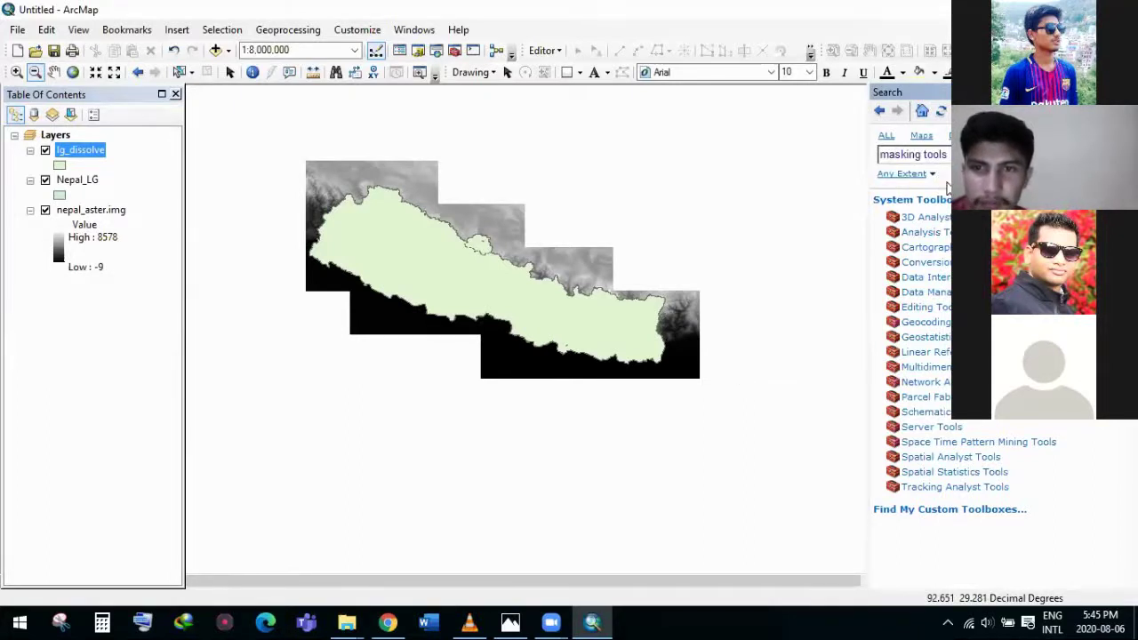
key(Return)
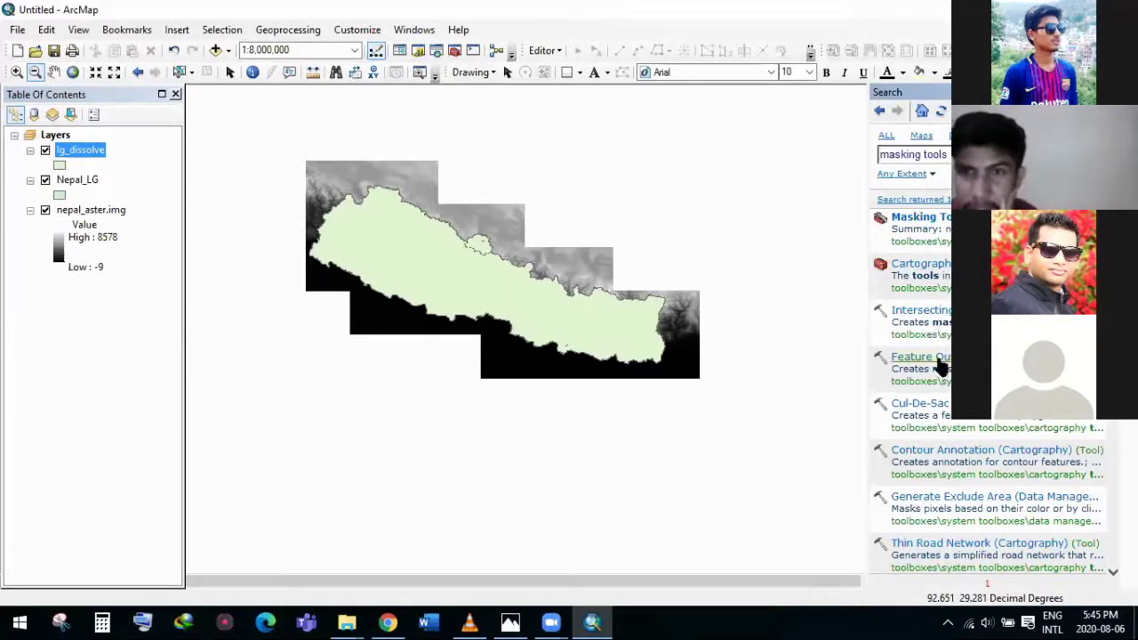
scroll(936, 362, down, 3)
scroll(937, 364, up, 3)
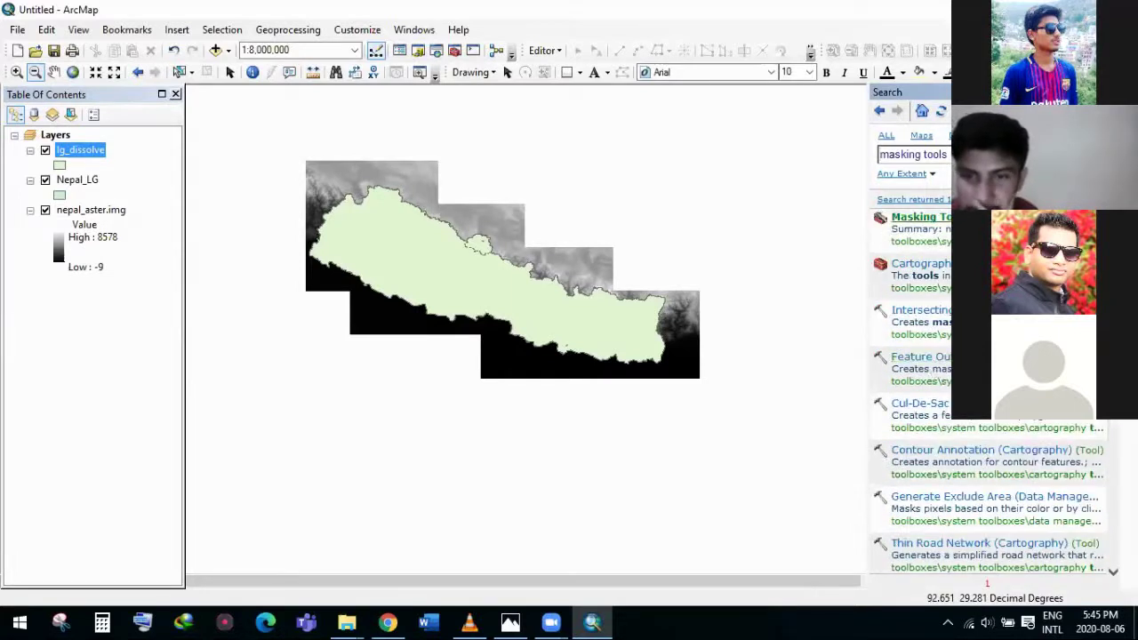
key(BackSpace)
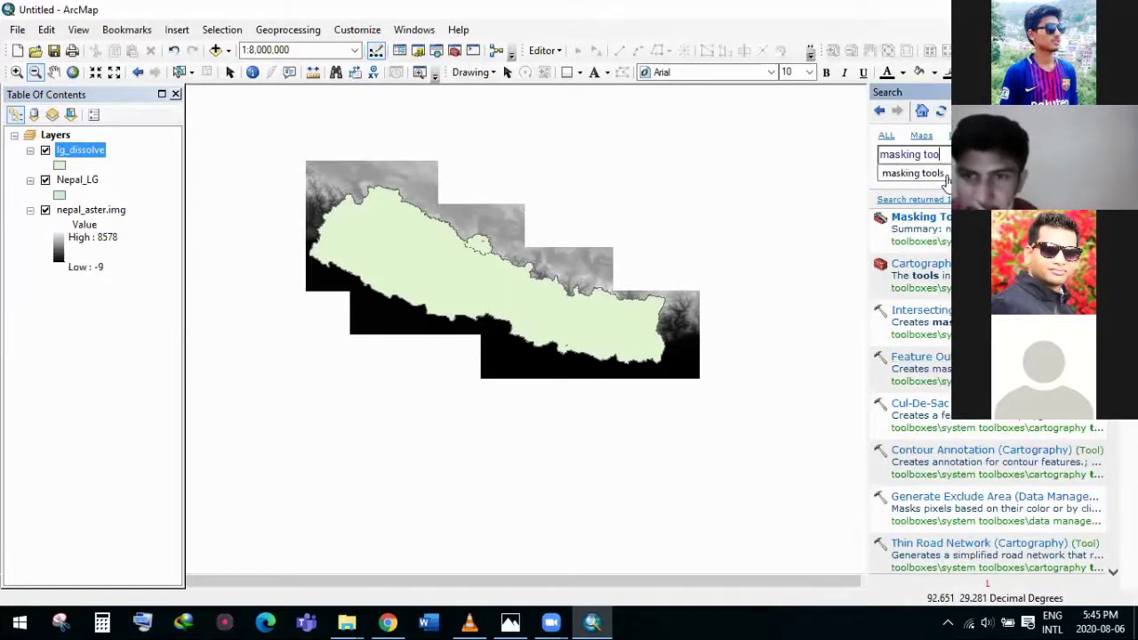
key(BackSpace)
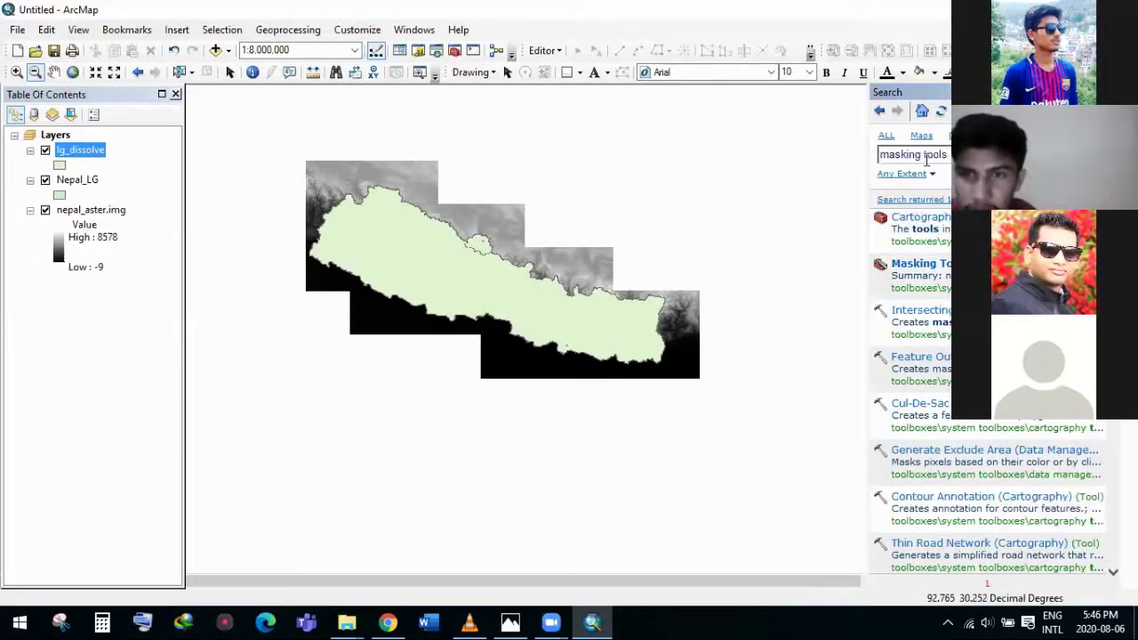
Step: Search the tools for "mask" and open the Extract by Mask (Spatial Analyst) tool
mouse_move(917, 161)
mouse_down()
mouse_move(880, 157)
mouse_move(915, 158)
mouse_up()
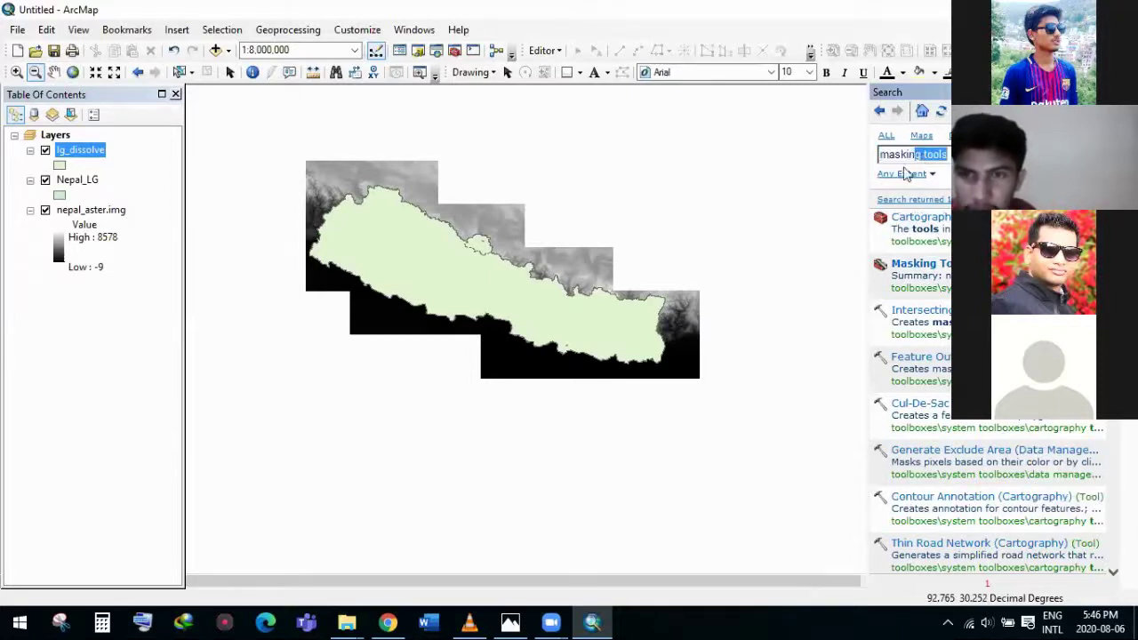
key(BackSpace)
key(BackSpace)
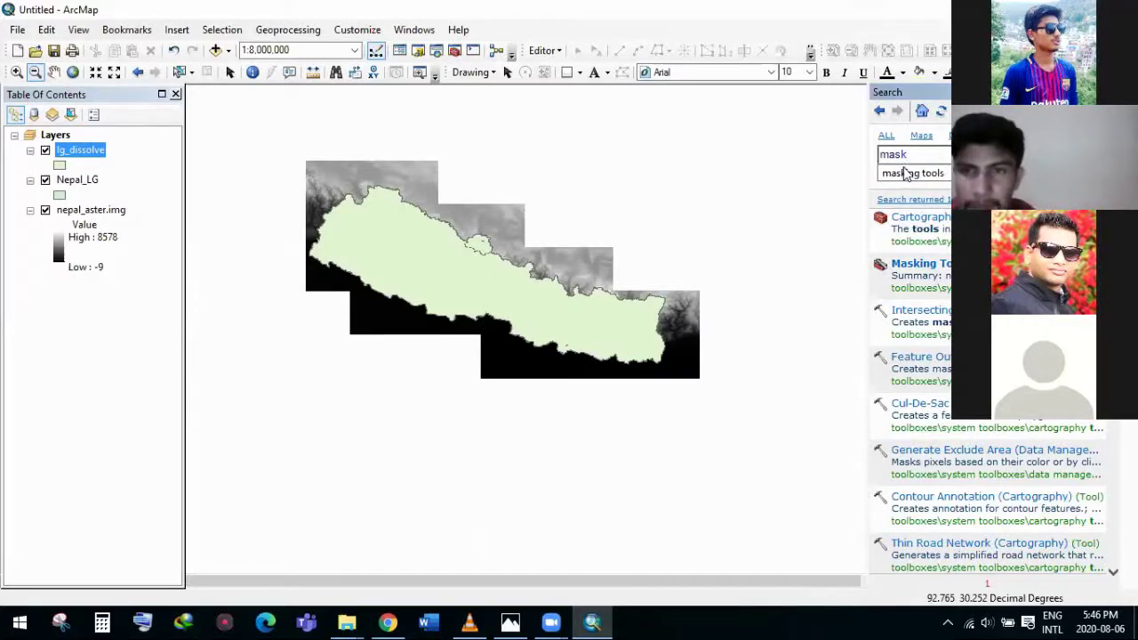
key(Return)
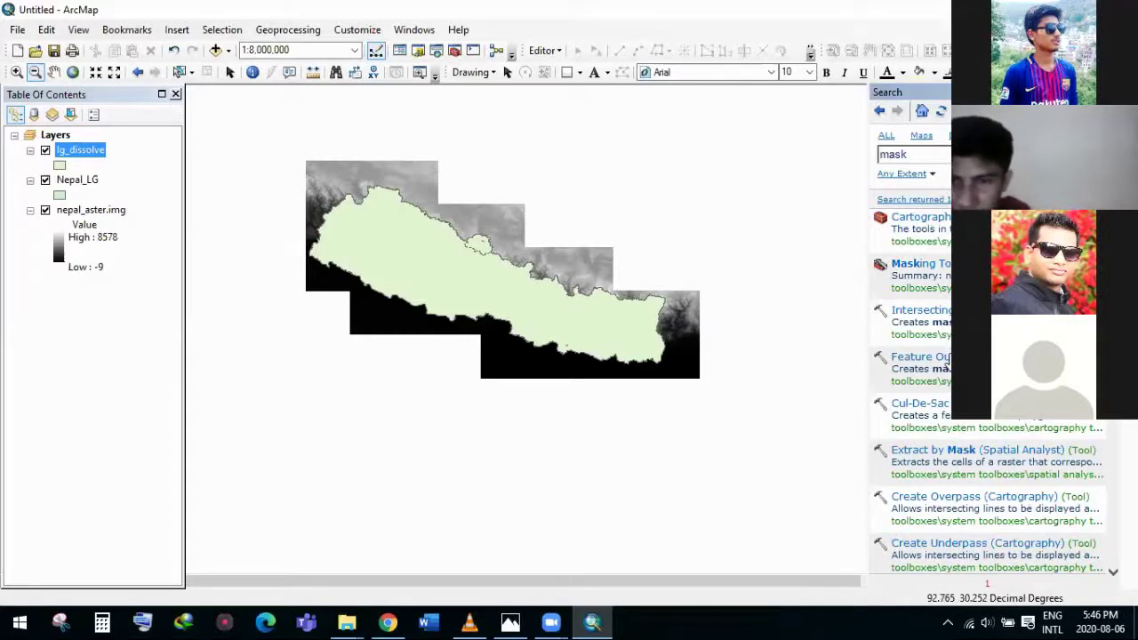
scroll(948, 357, down, 2)
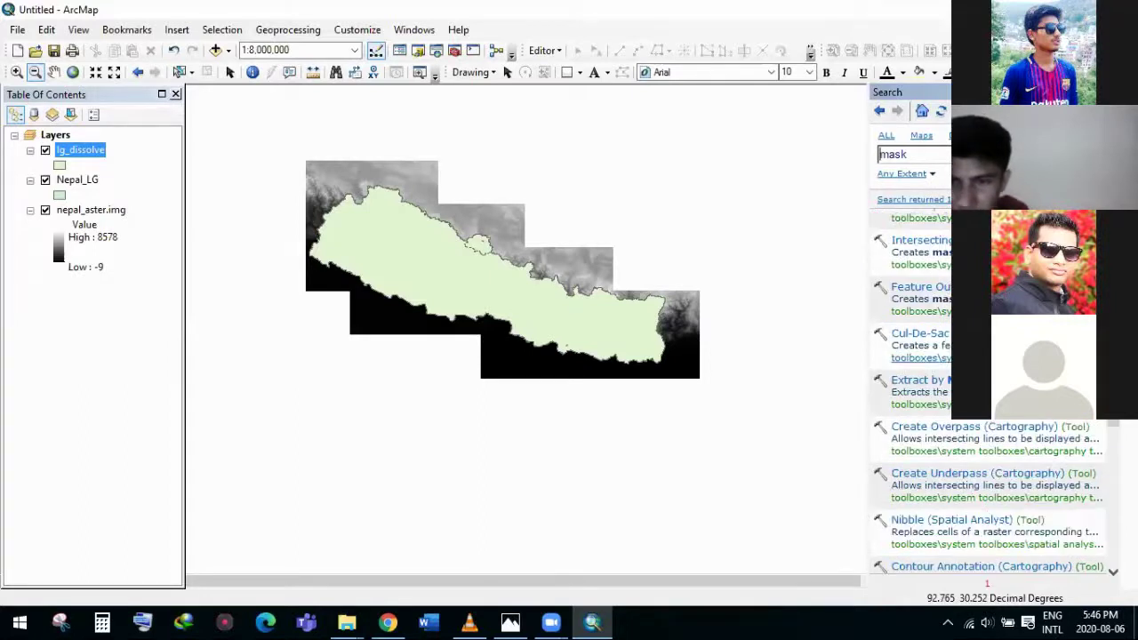
click(942, 383)
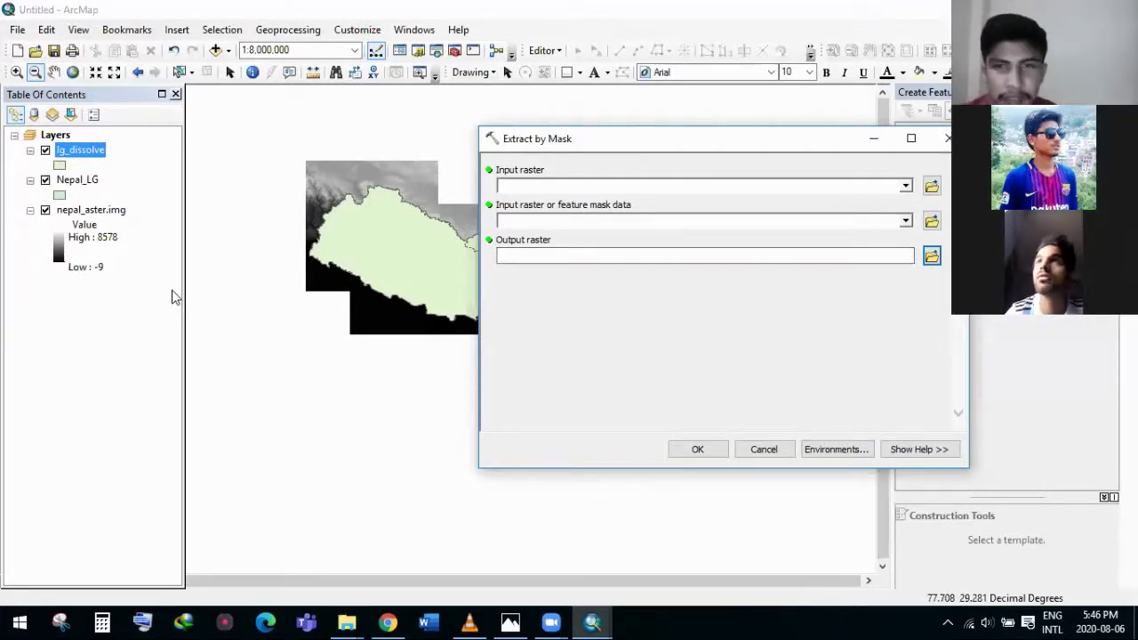
Step: Set nepal_aster.img as the input raster and lg_dissolve as the feature mask for Extract by Mask
click(93, 211)
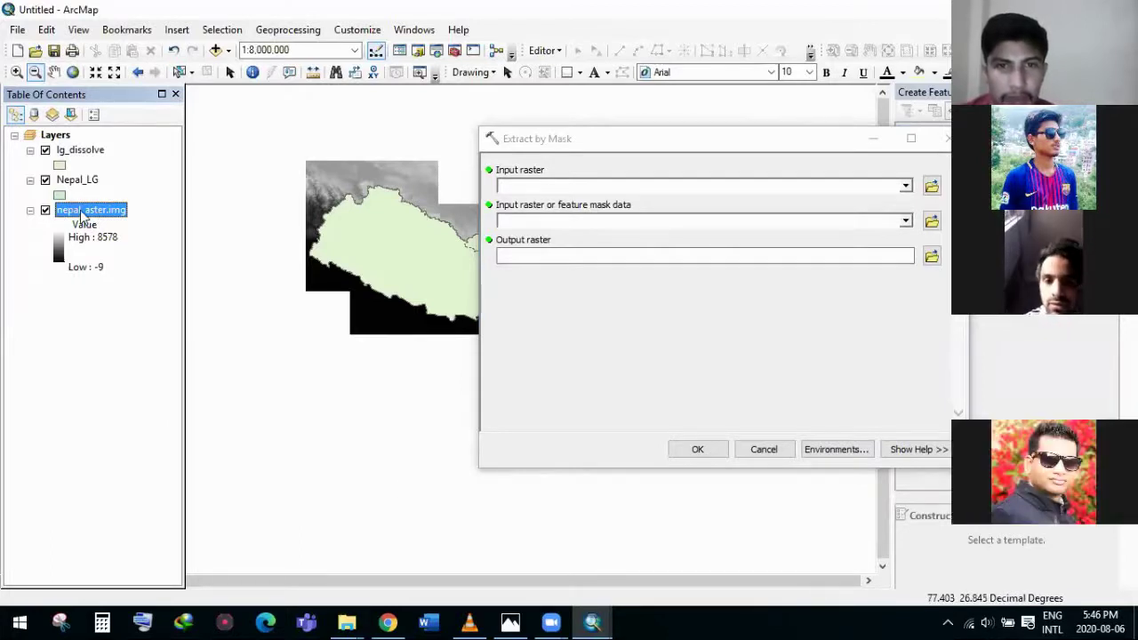
drag(81, 214, 544, 179)
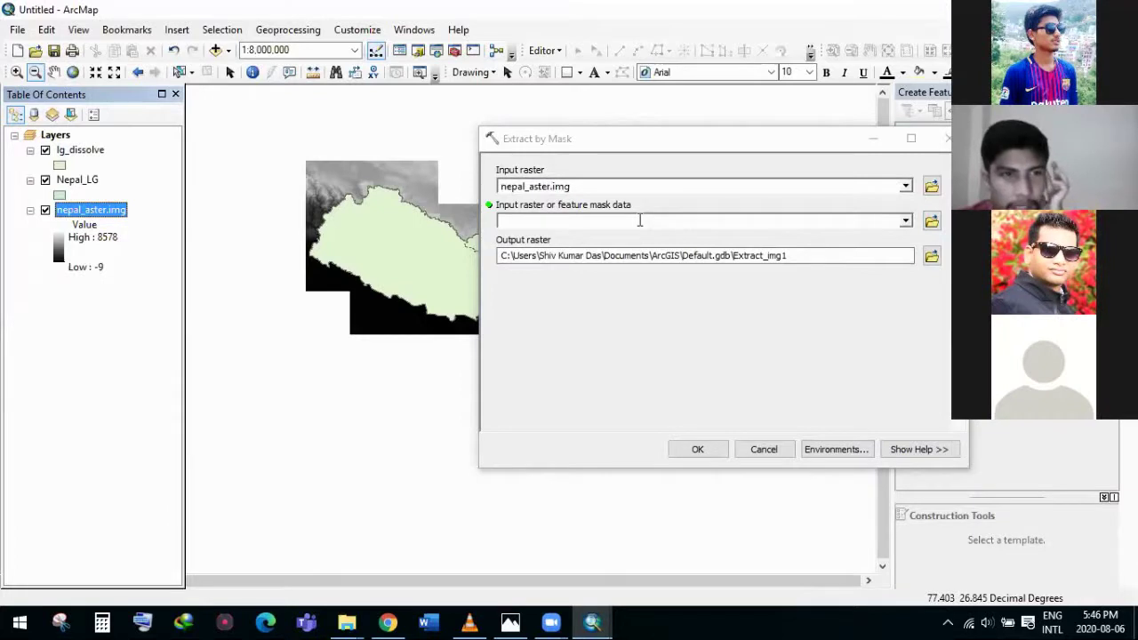
drag(84, 150, 546, 211)
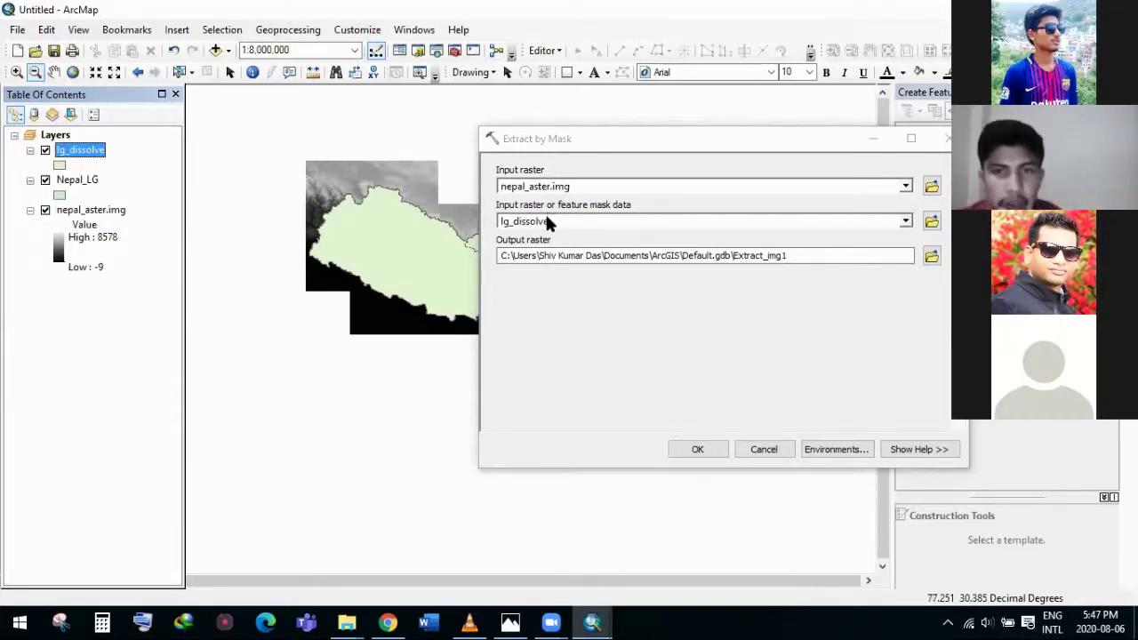
Step: Save the output raster as nepal_dem in the E:\GIS\lg folder and run Extract by Mask
click(931, 256)
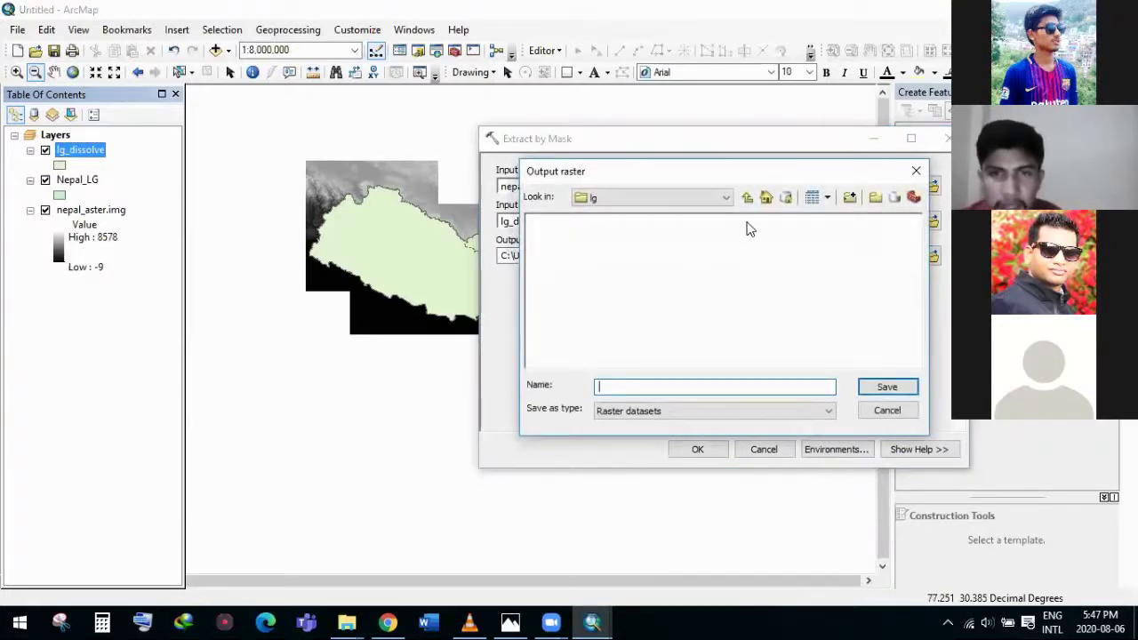
click(725, 201)
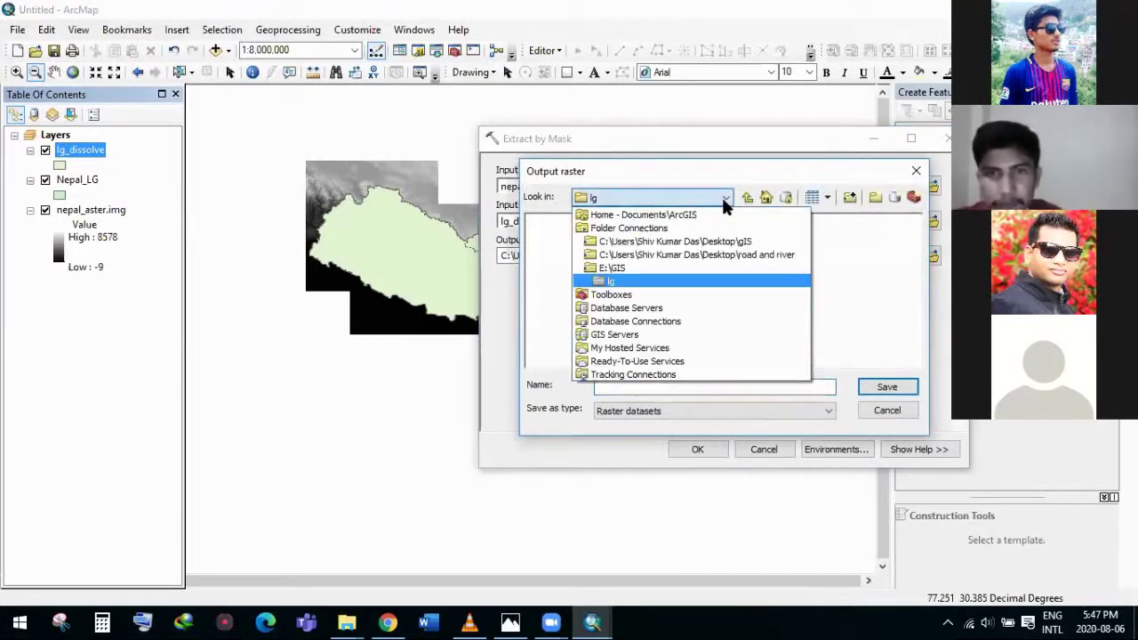
click(724, 200)
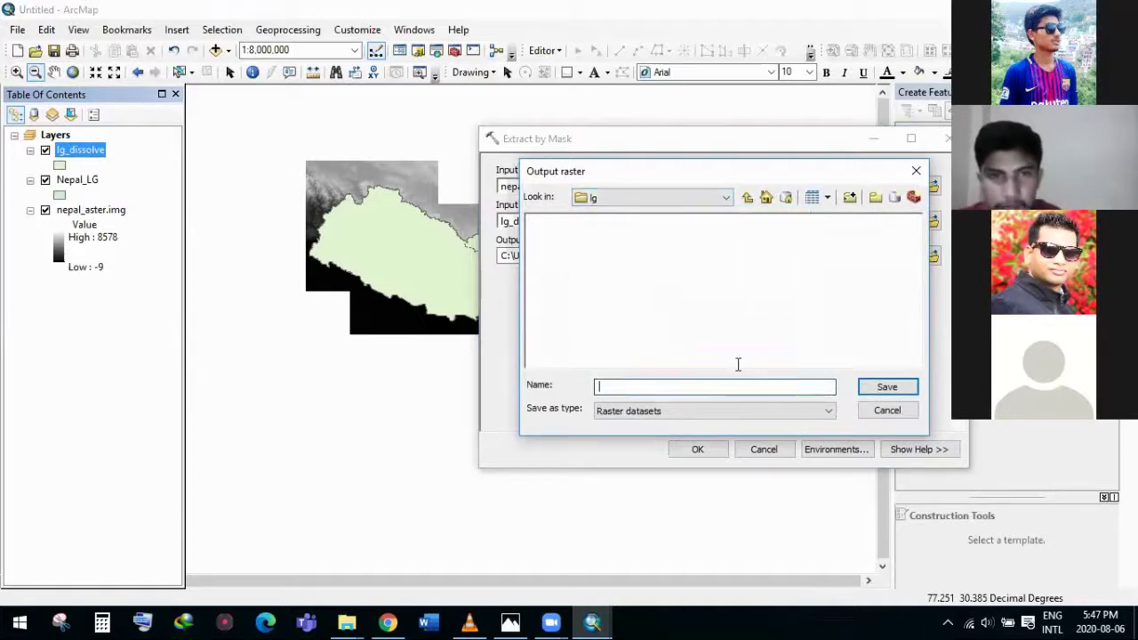
click(717, 384)
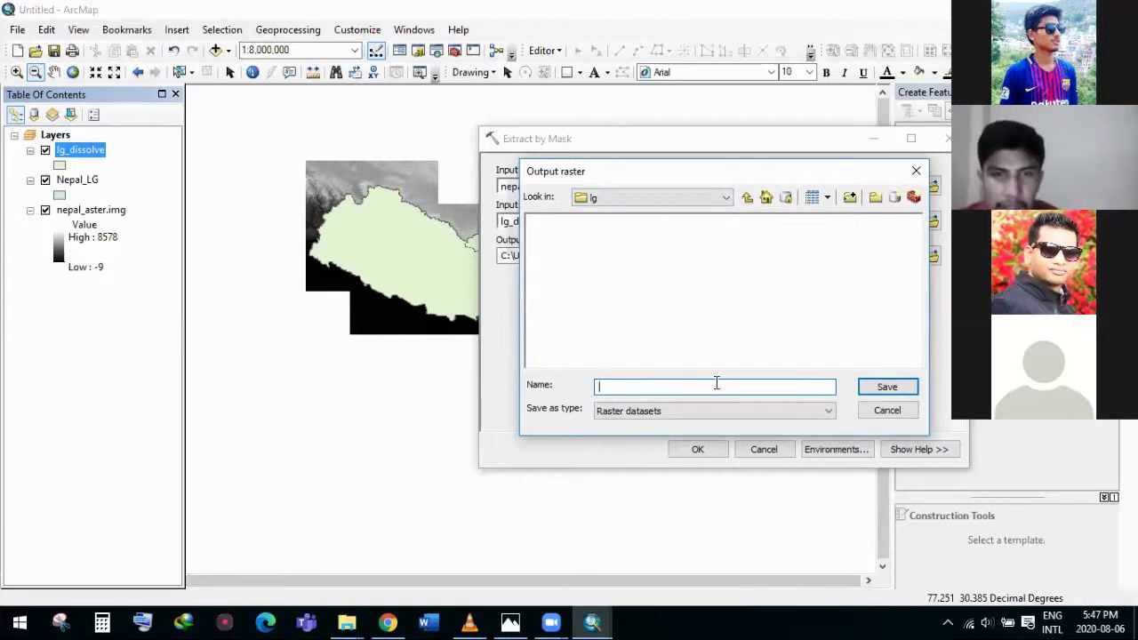
text(nepal)
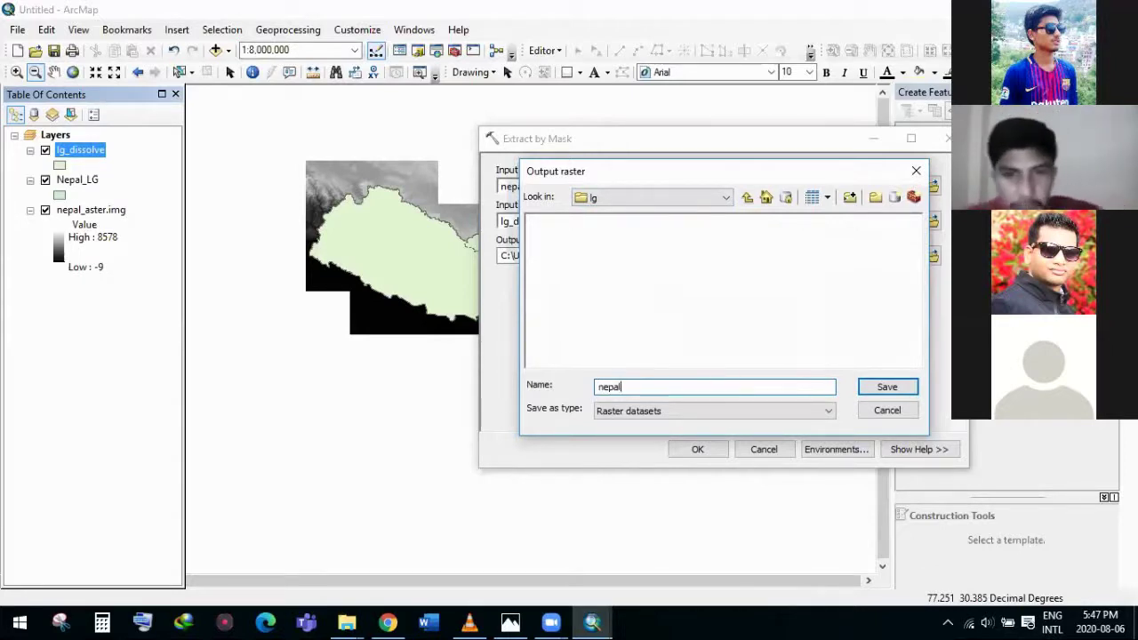
text(_dem)
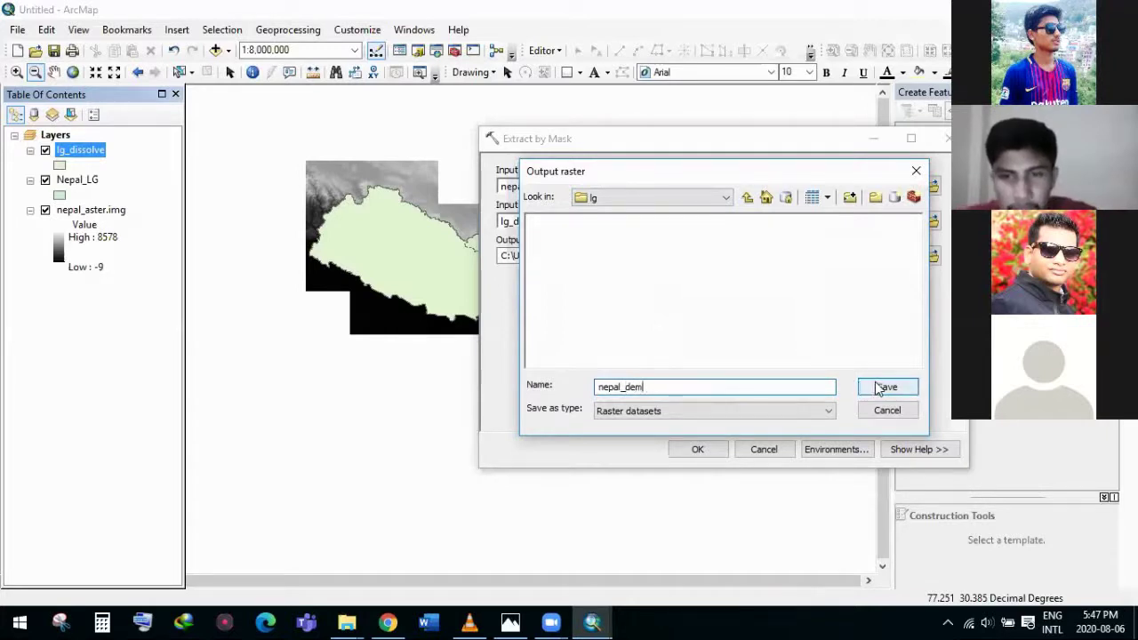
click(773, 409)
click(774, 408)
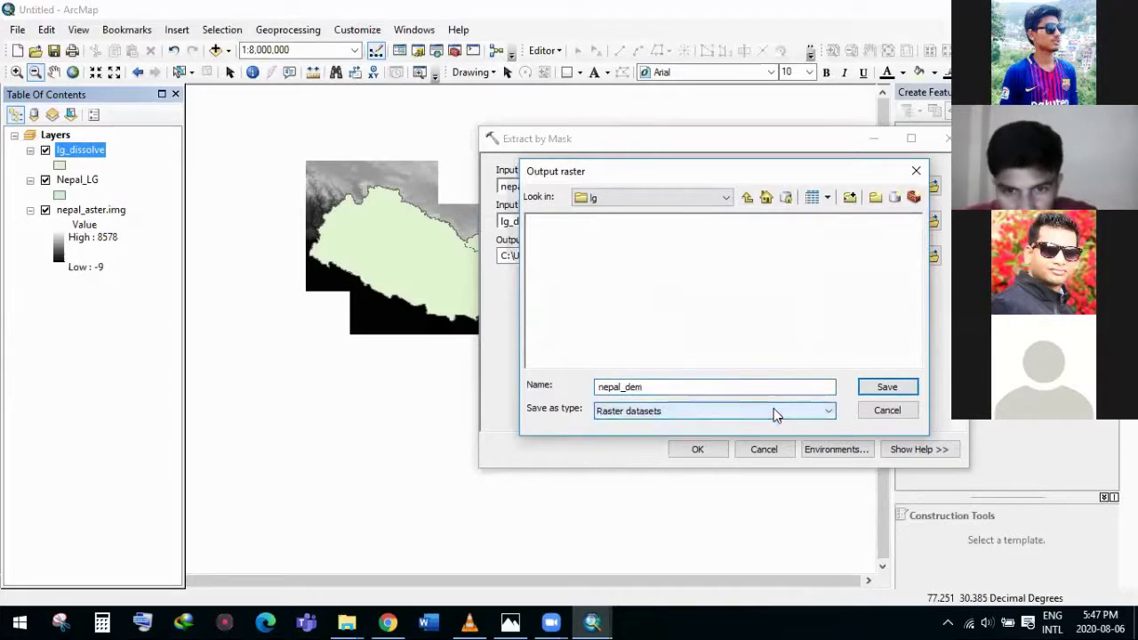
click(878, 389)
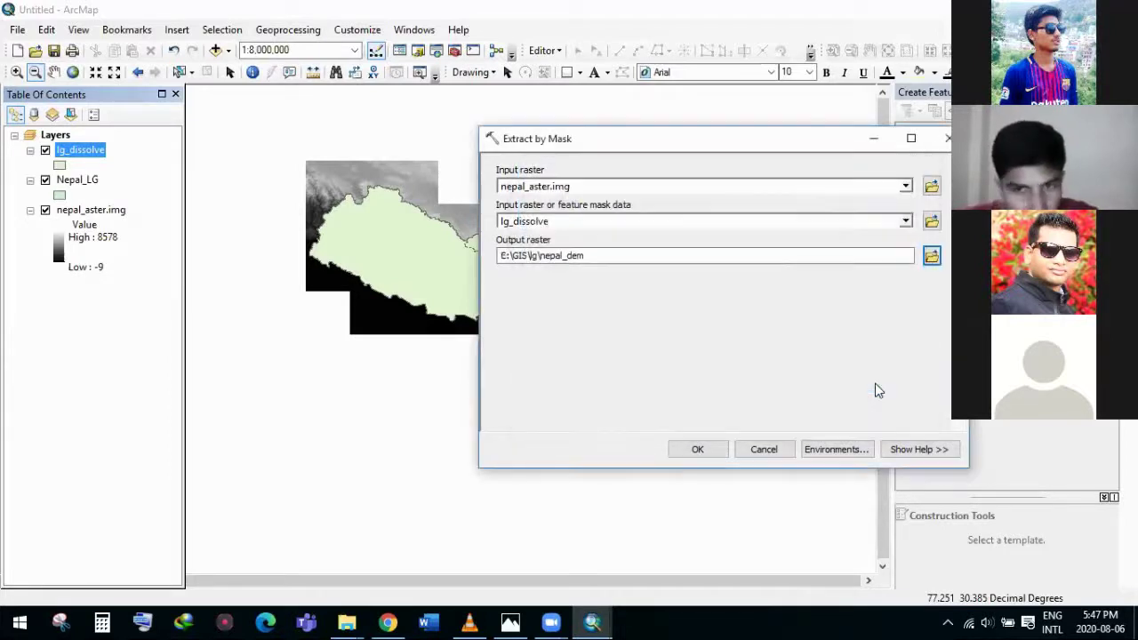
click(698, 449)
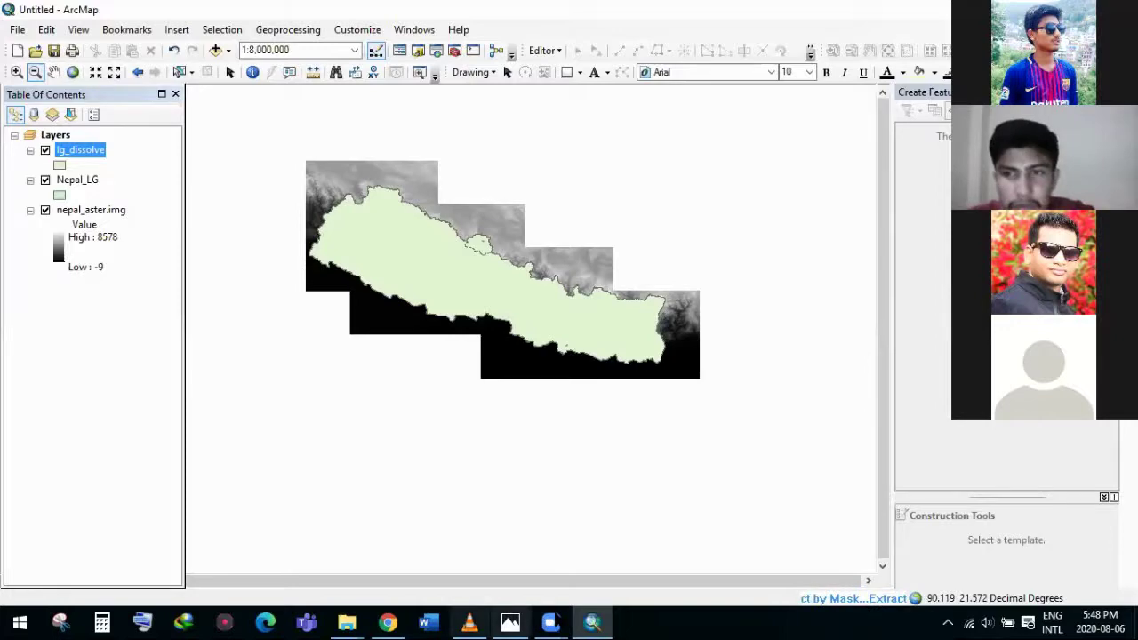
Step: Examine the messages of the running Extract by Mask tool in the geoprocessing results, widening the results window to read them
mouse_move(552, 622)
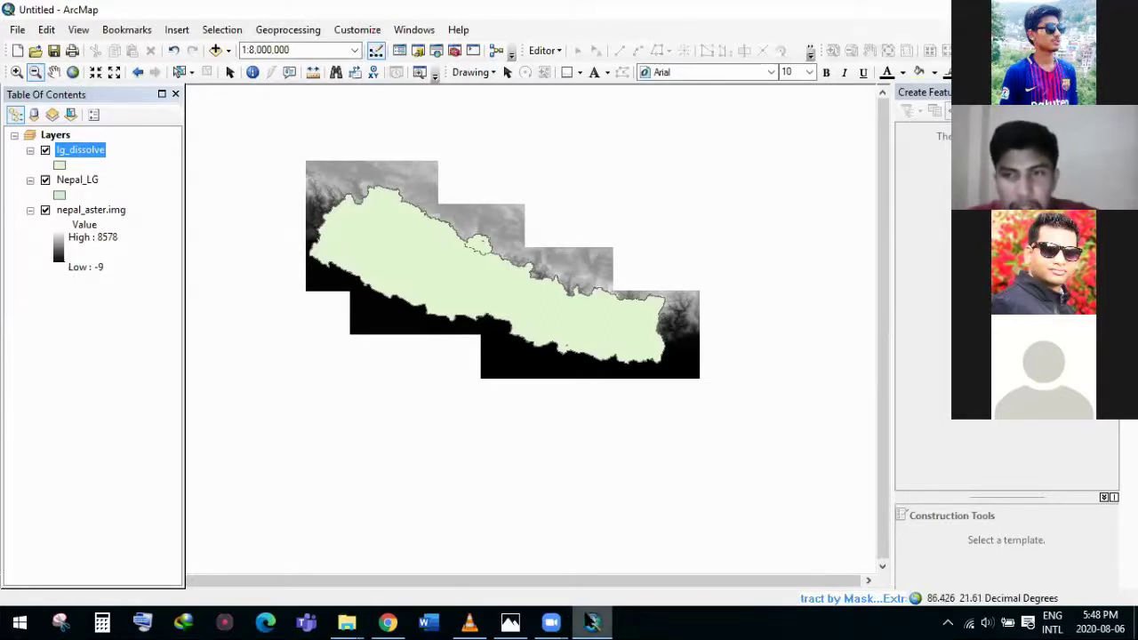
mouse_move(592, 622)
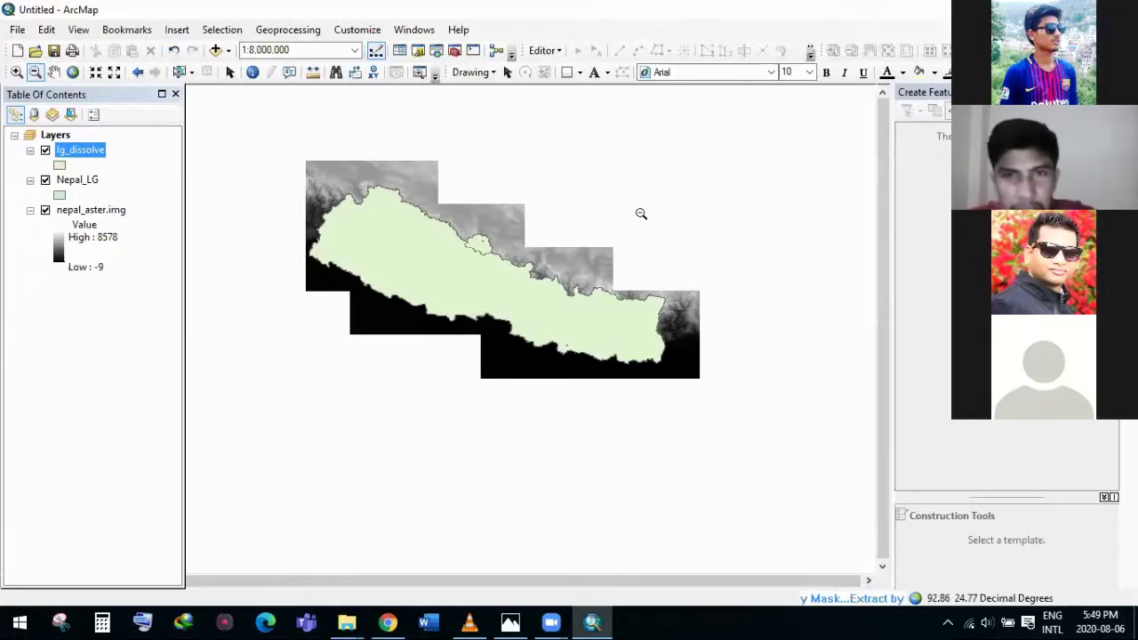
click(286, 34)
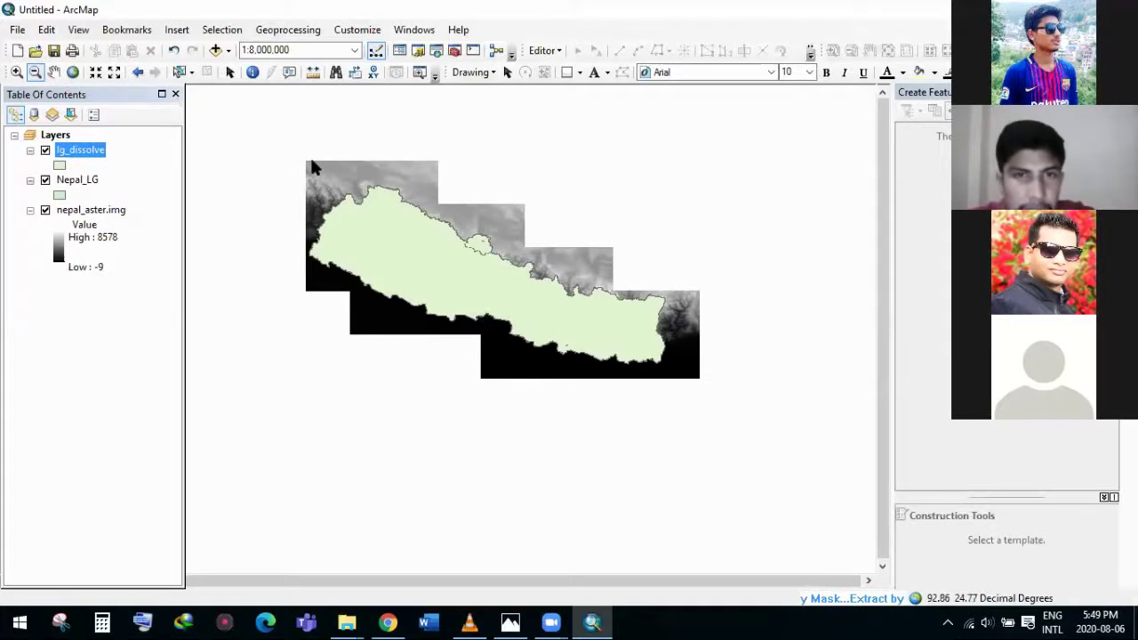
click(293, 215)
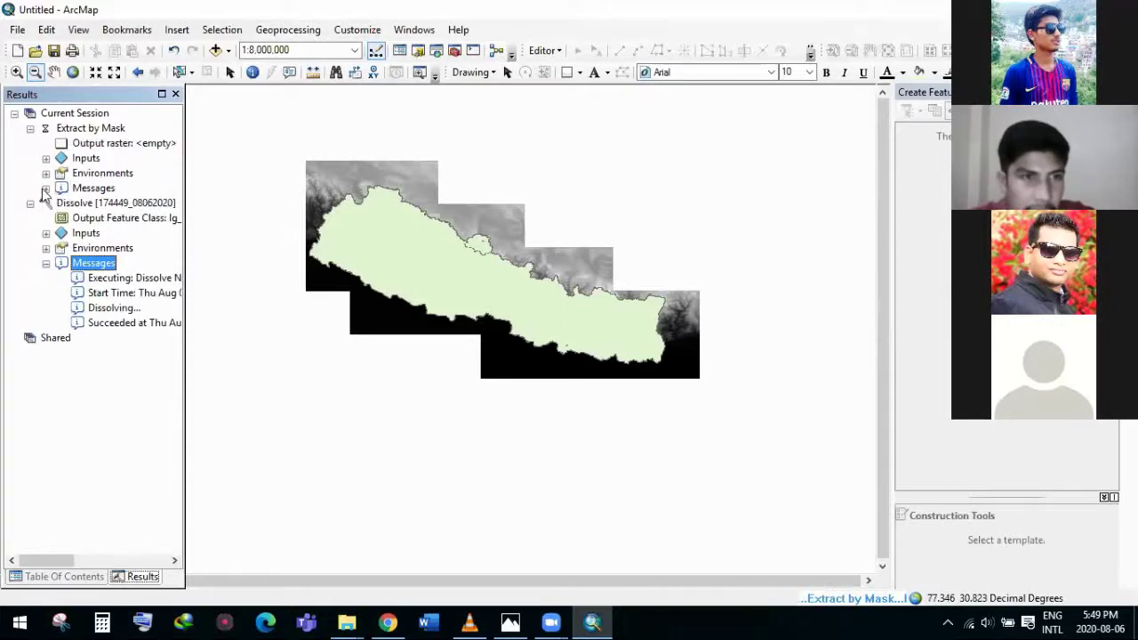
click(46, 188)
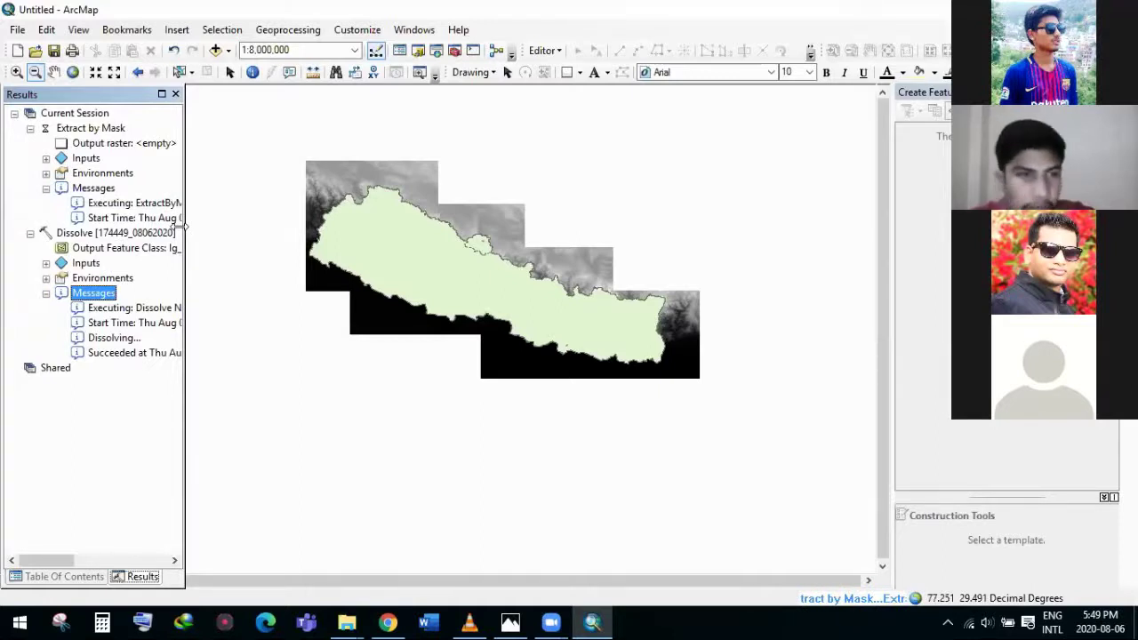
drag(184, 229, 436, 240)
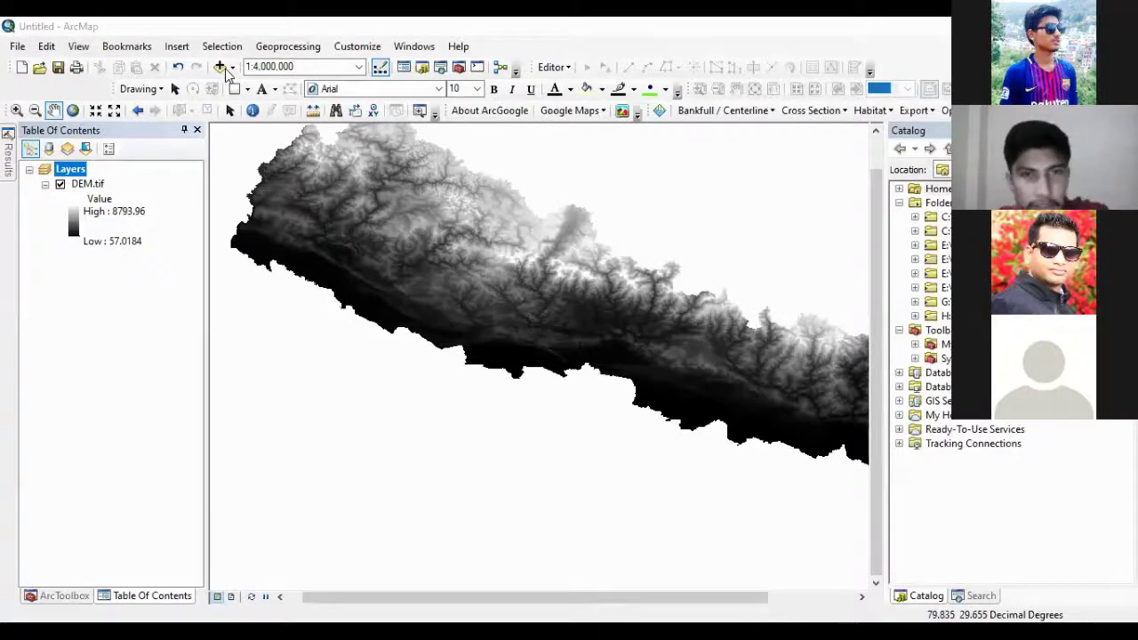
Step: Add the Tulsipur.ecw image to the map from the train subfolder of the Training folder on the desktop
click(220, 68)
click(450, 220)
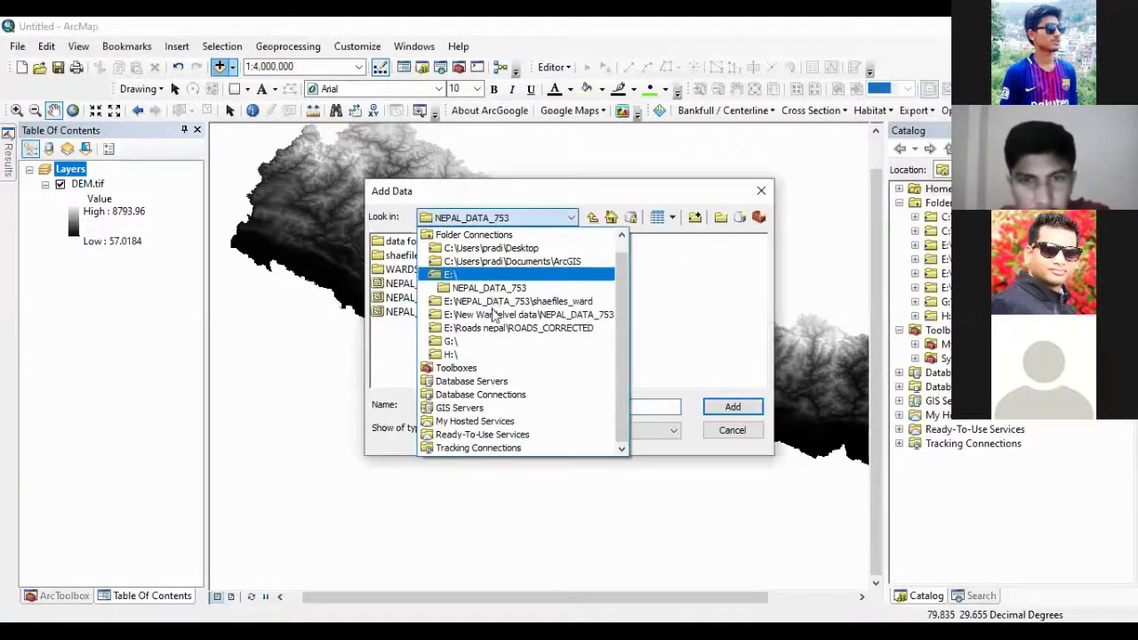
click(491, 248)
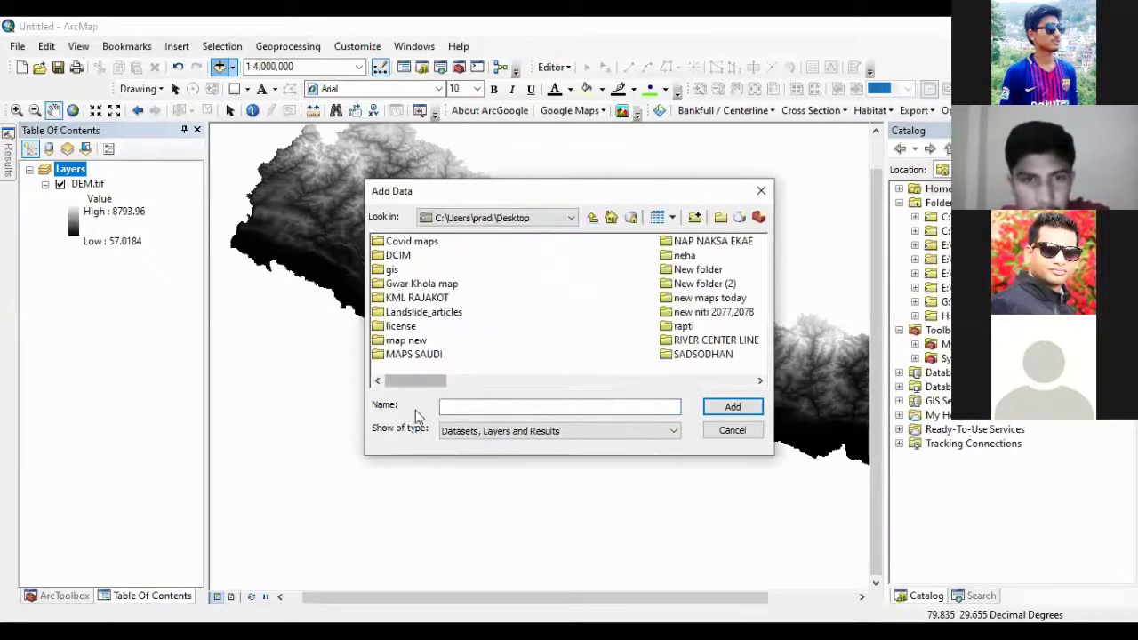
drag(415, 382, 551, 382)
double_click(403, 283)
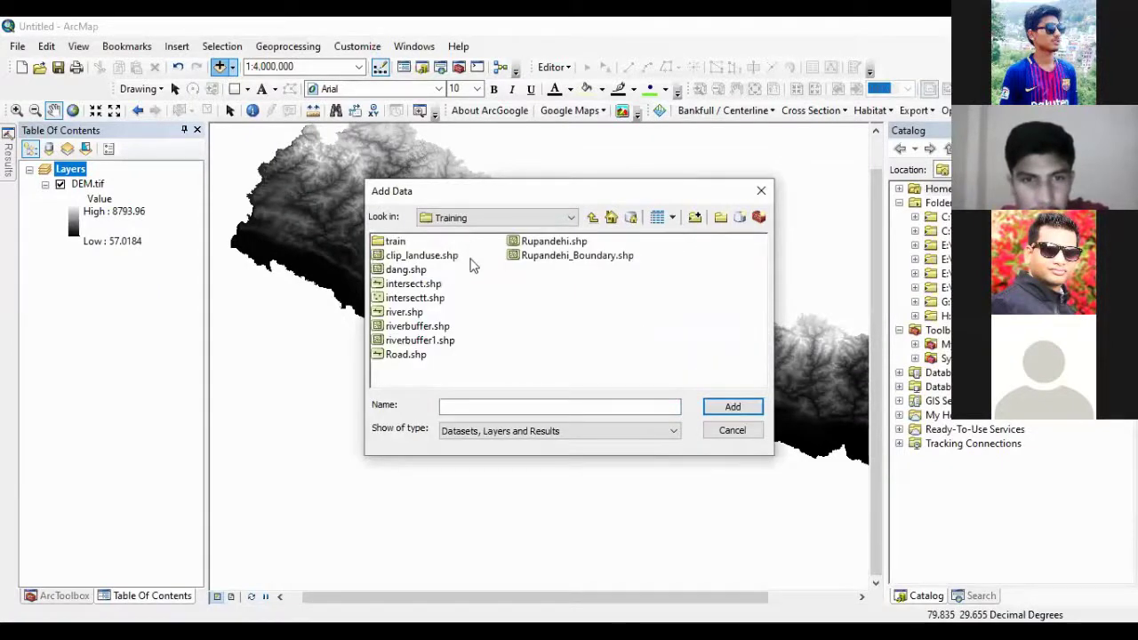
click(390, 241)
double_click(390, 241)
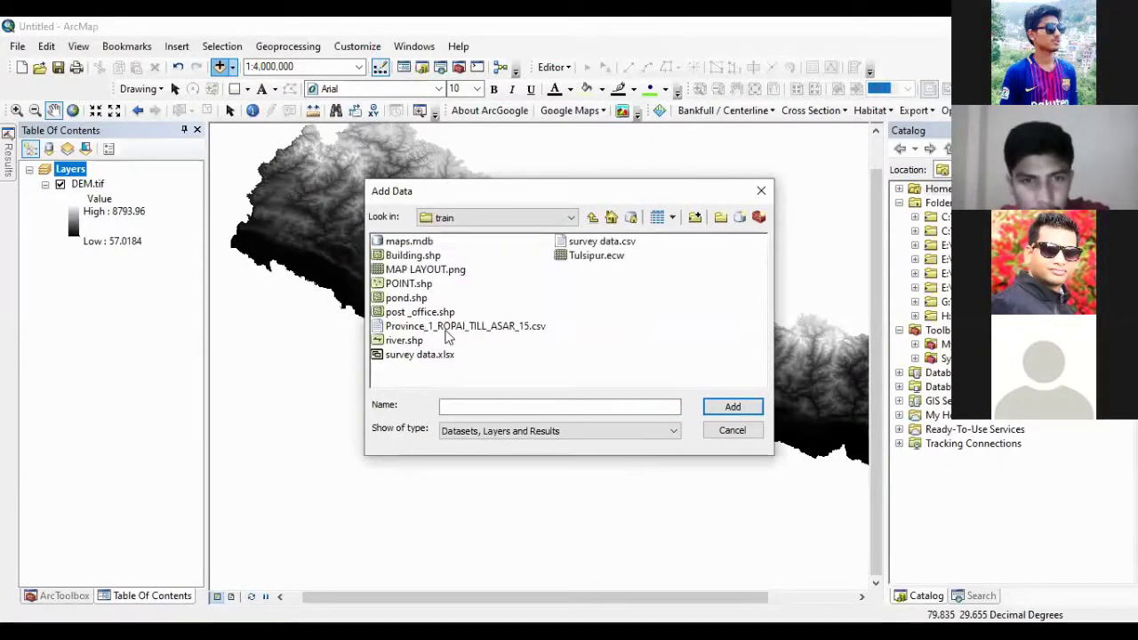
click(583, 257)
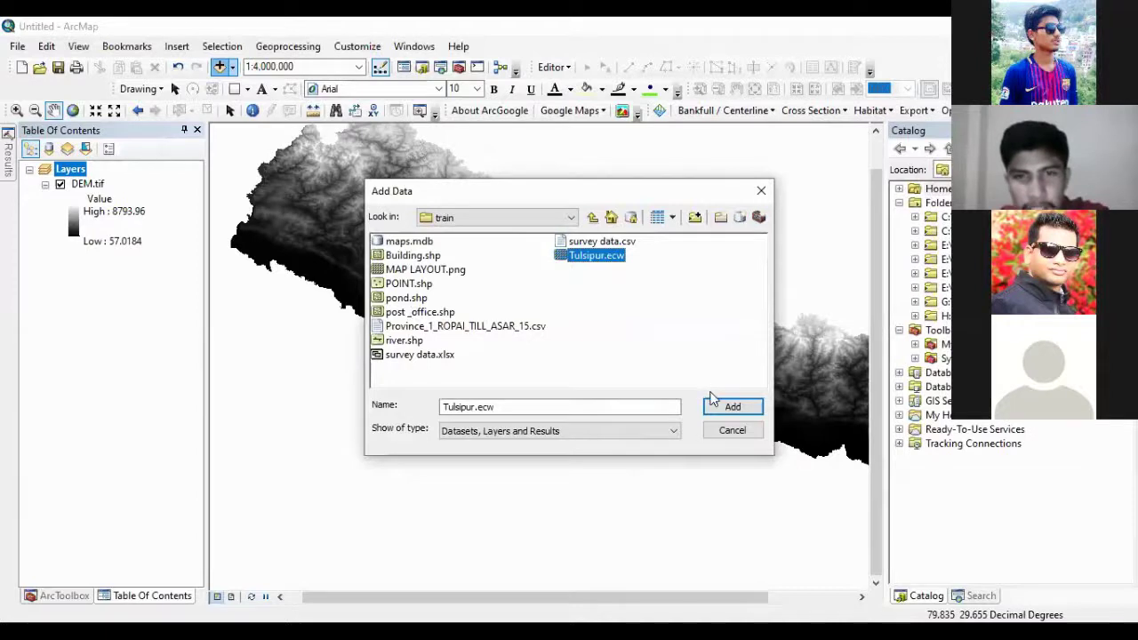
click(734, 414)
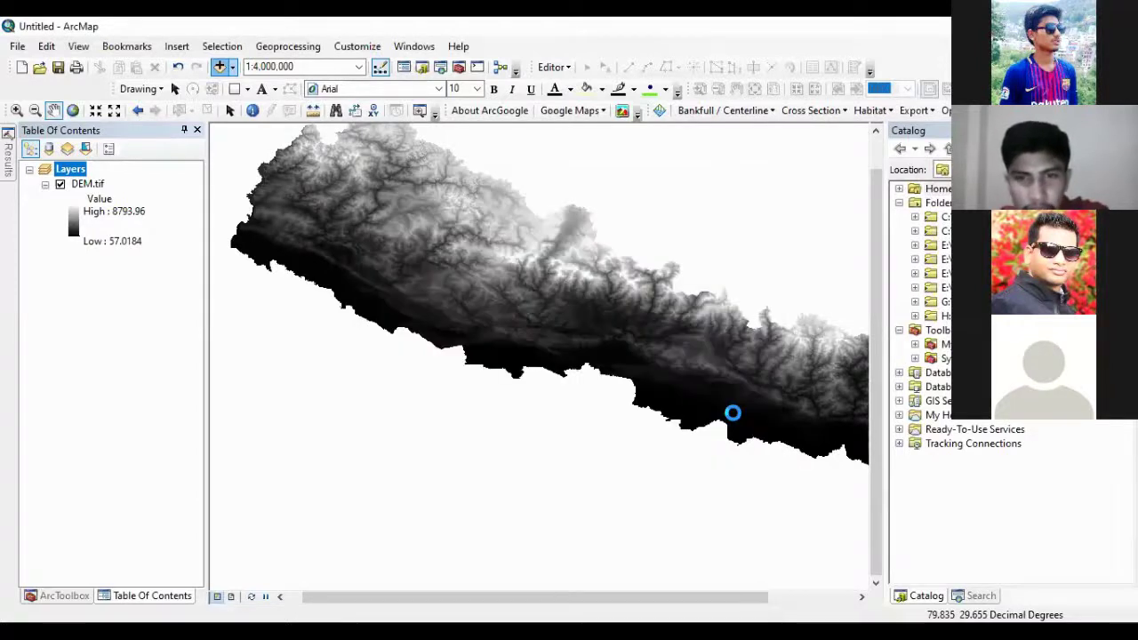
click(715, 467)
Step: Locate the Tulsipur.ecw image on the DEM and examine it at scales down to about 1:2,500
scroll(427, 316, up, 4)
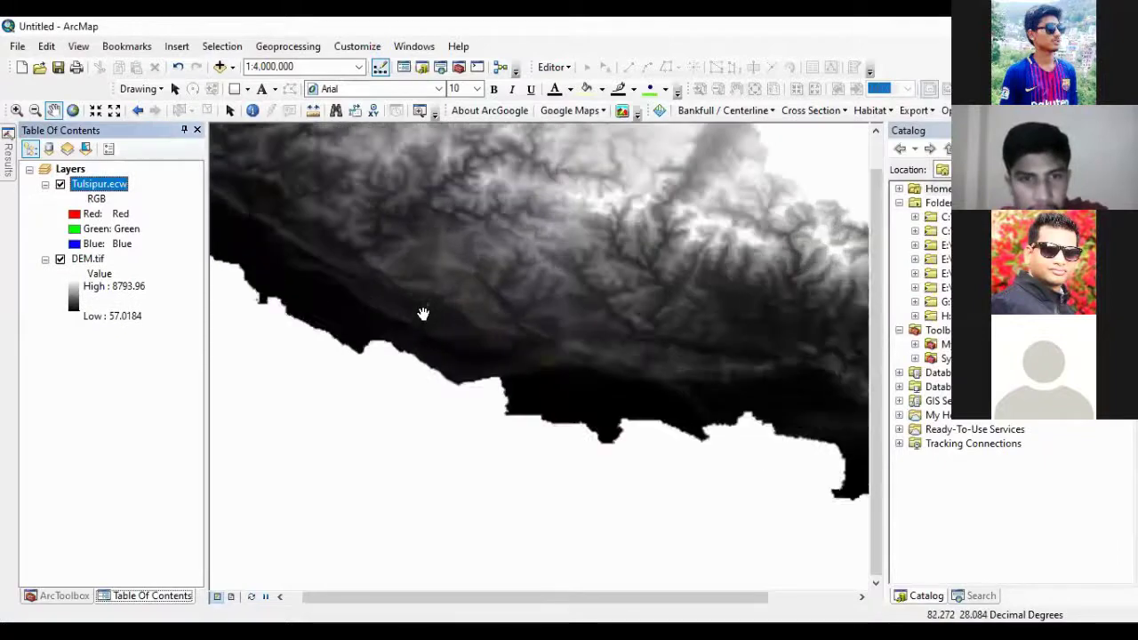
scroll(431, 305, up, 5)
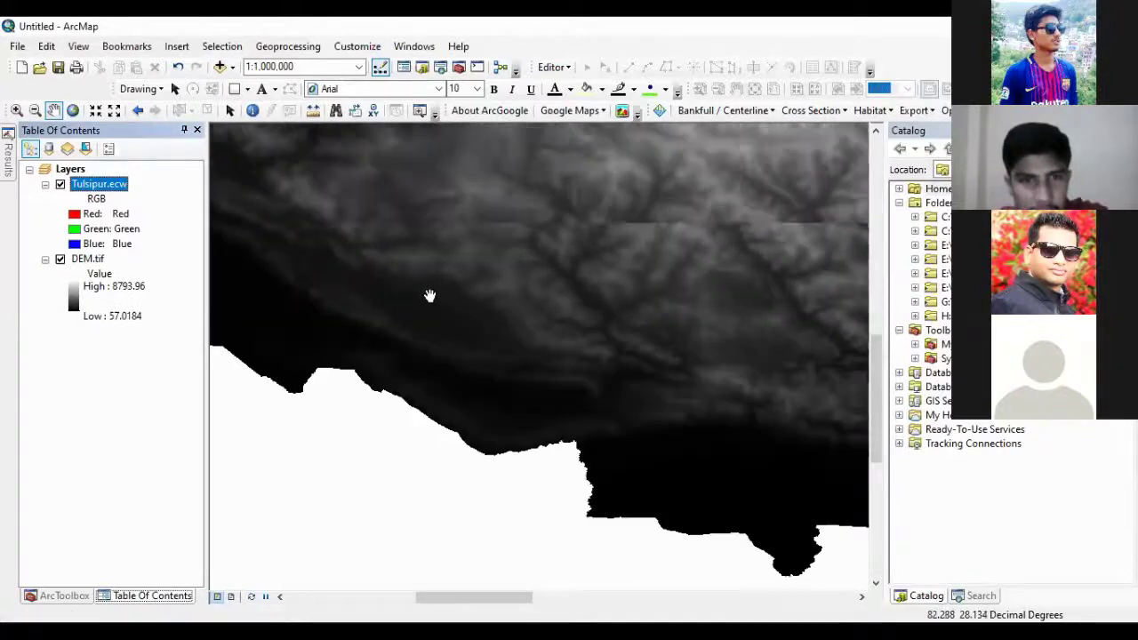
scroll(431, 290, up, 4)
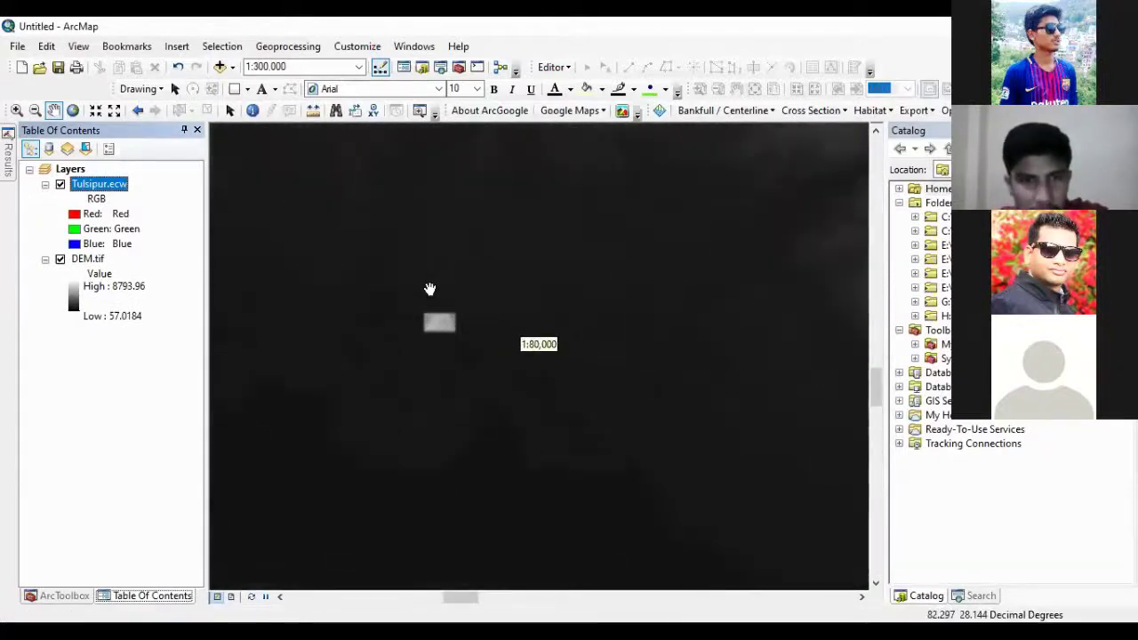
scroll(434, 340, up, 5)
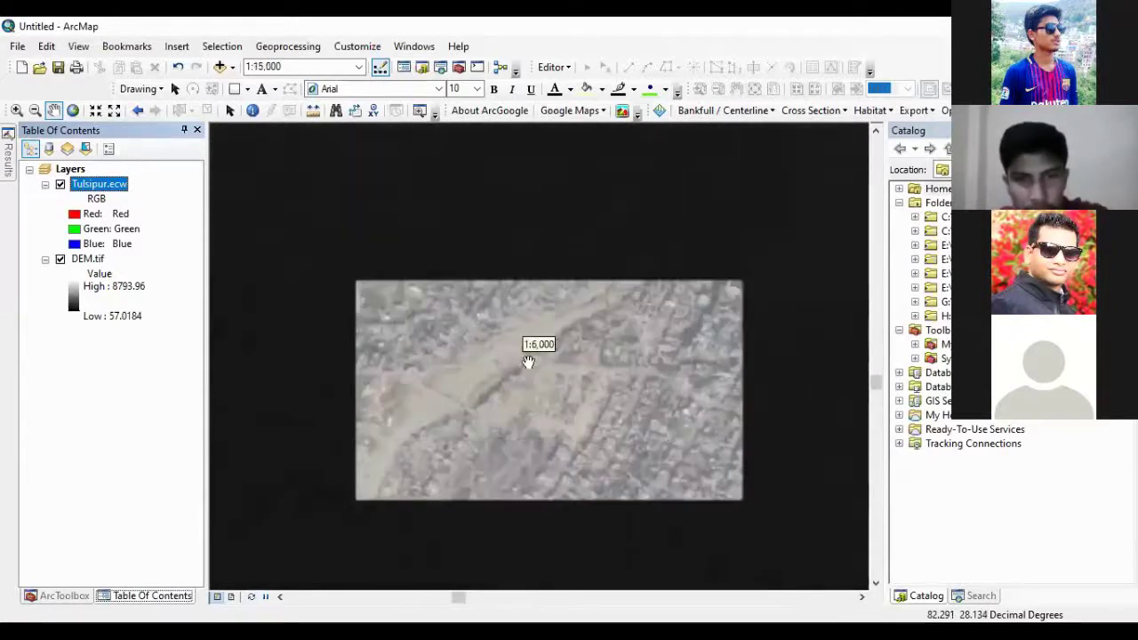
scroll(552, 386, up, 2)
scroll(471, 336, up, 2)
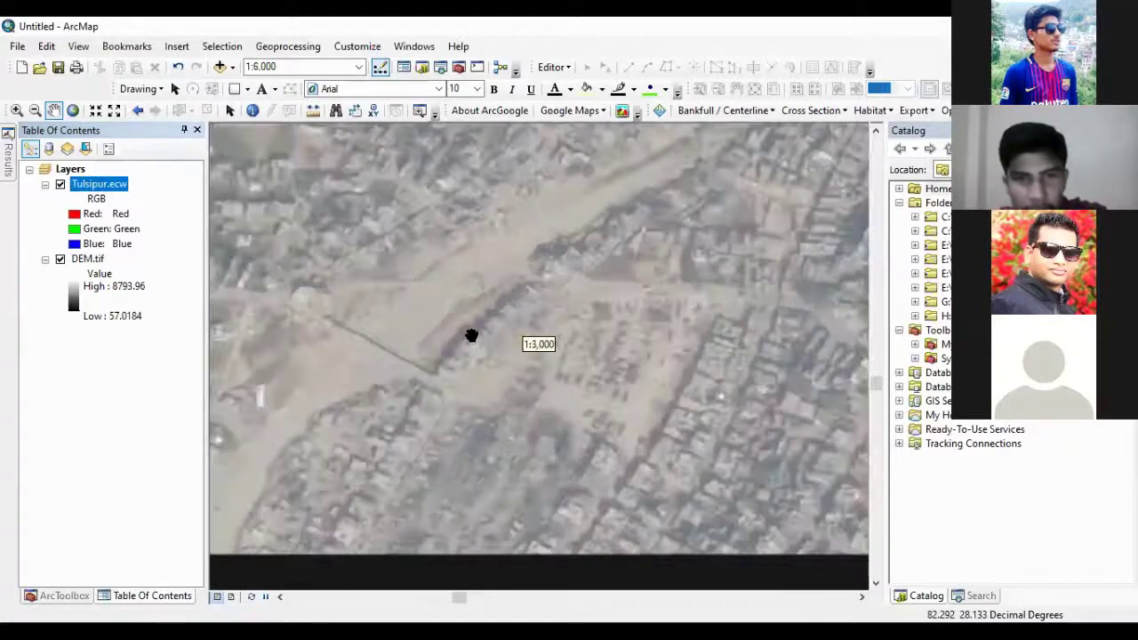
scroll(401, 300, down, 2)
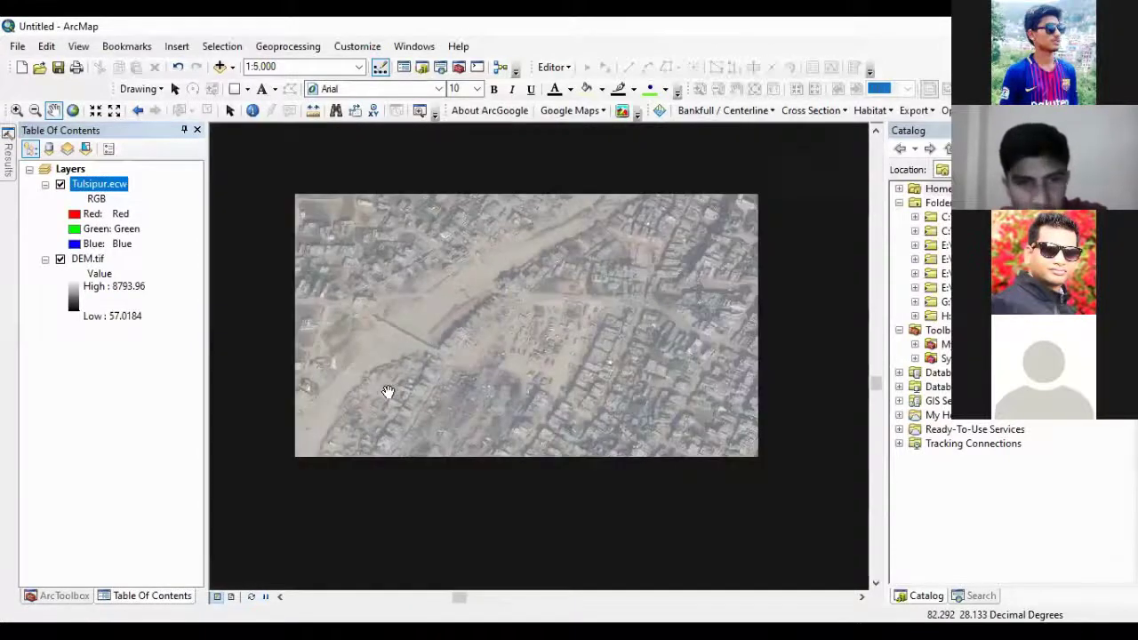
scroll(618, 316, up, 2)
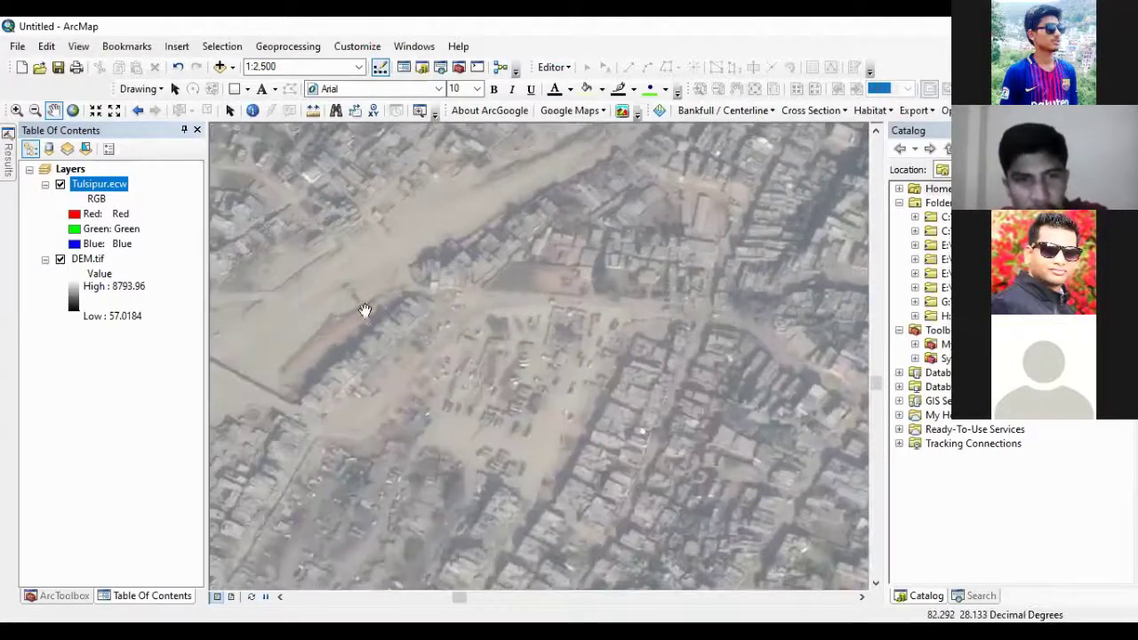
Step: Examine the riverbed, buildings and outer edges across the Tulsipur.ecw image at 1:2,500
drag(284, 305, 424, 221)
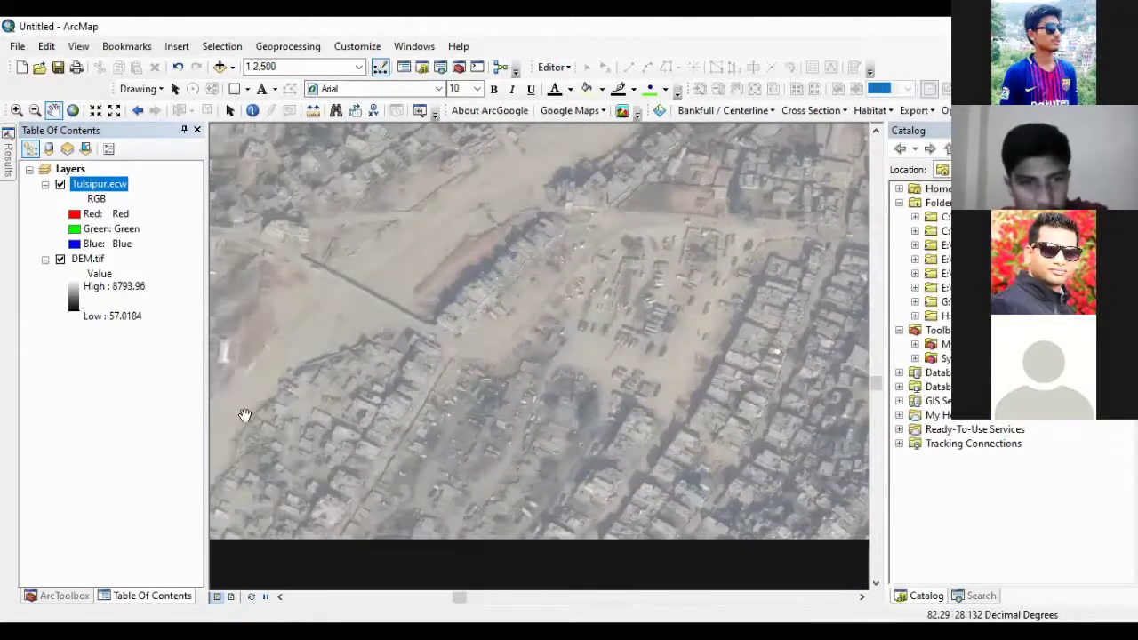
drag(244, 415, 477, 204)
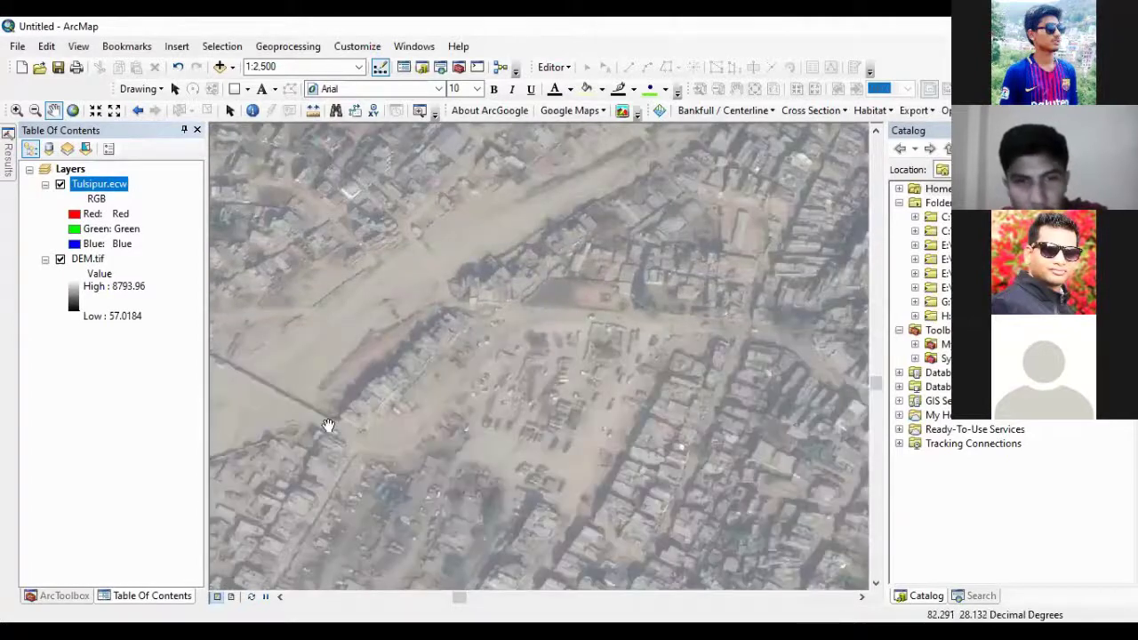
drag(490, 374, 401, 401)
drag(405, 404, 275, 430)
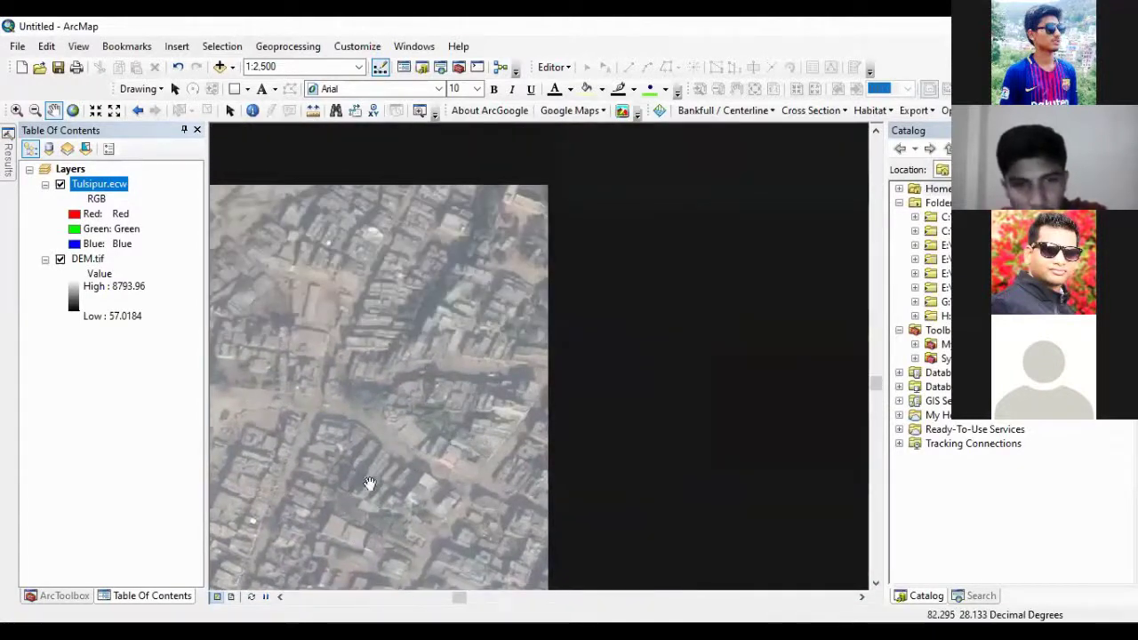
drag(405, 476, 463, 351)
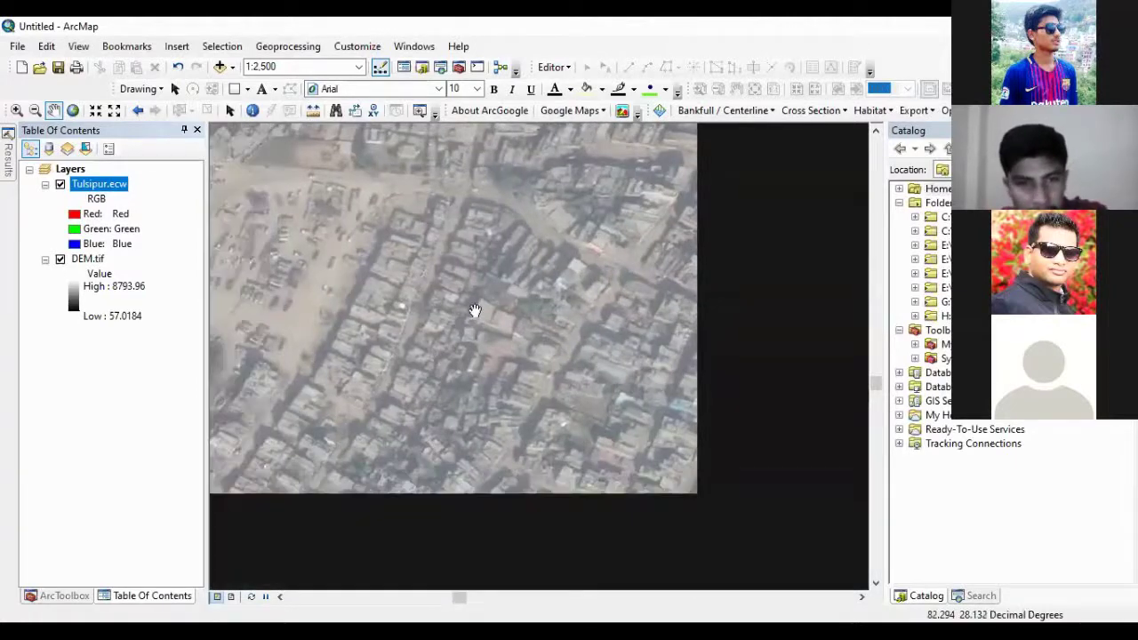
drag(503, 394, 581, 520)
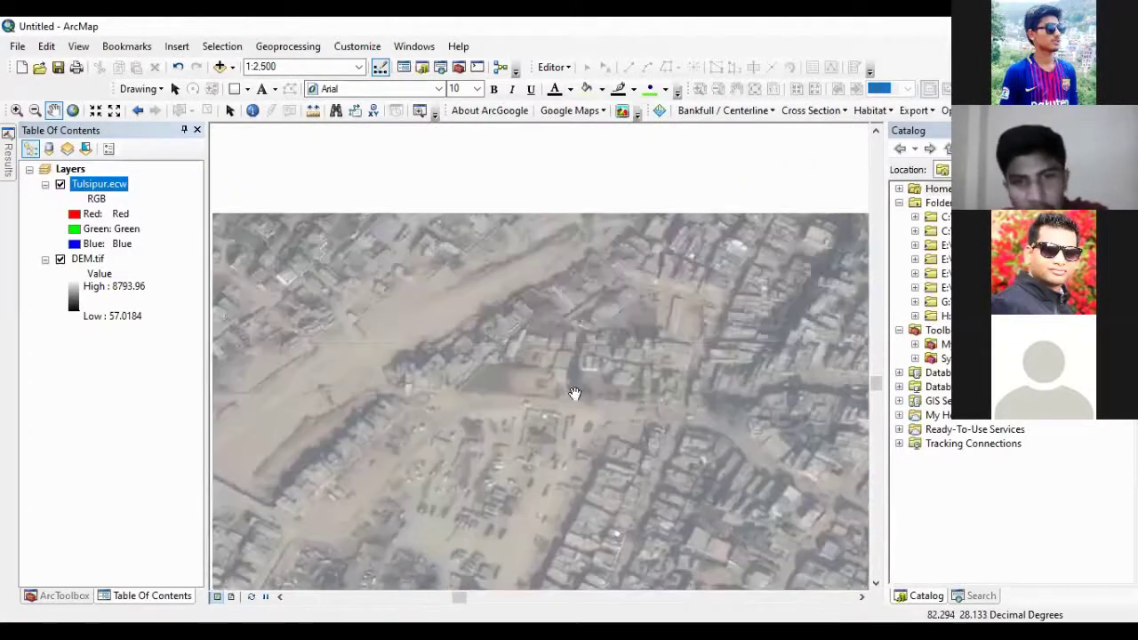
drag(464, 303, 683, 267)
drag(410, 370, 575, 257)
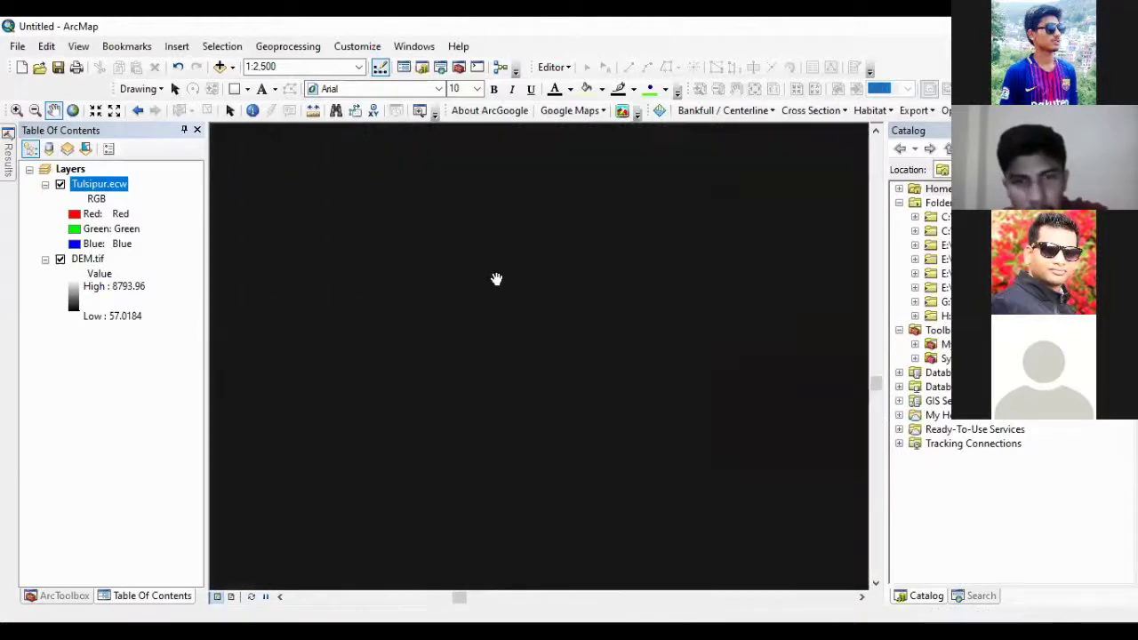
drag(499, 368, 475, 350)
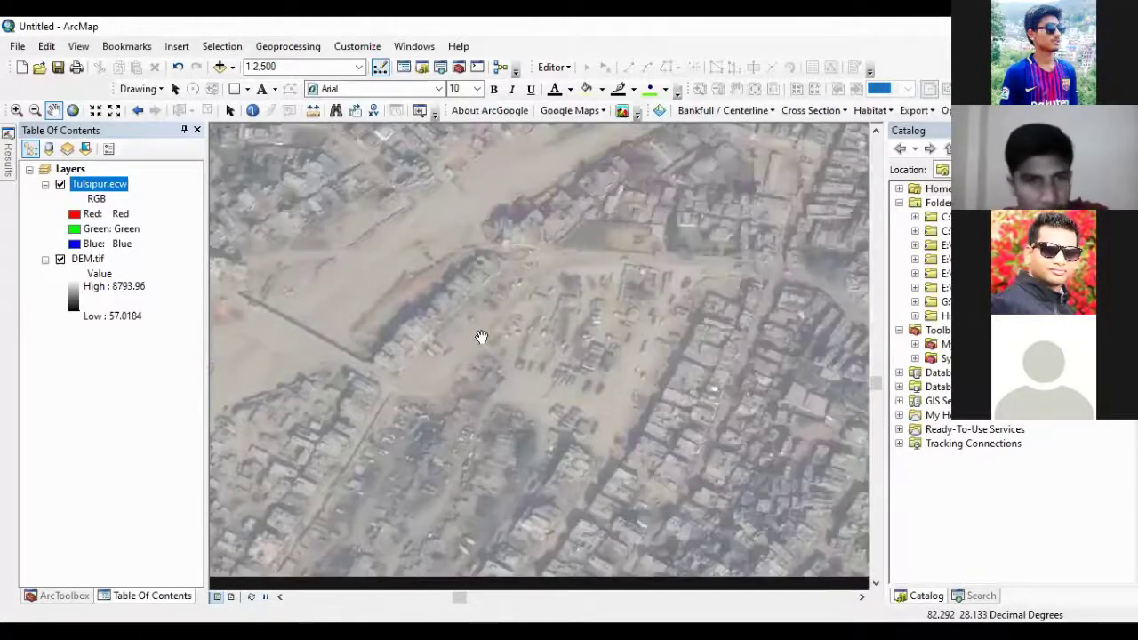
drag(399, 261, 386, 264)
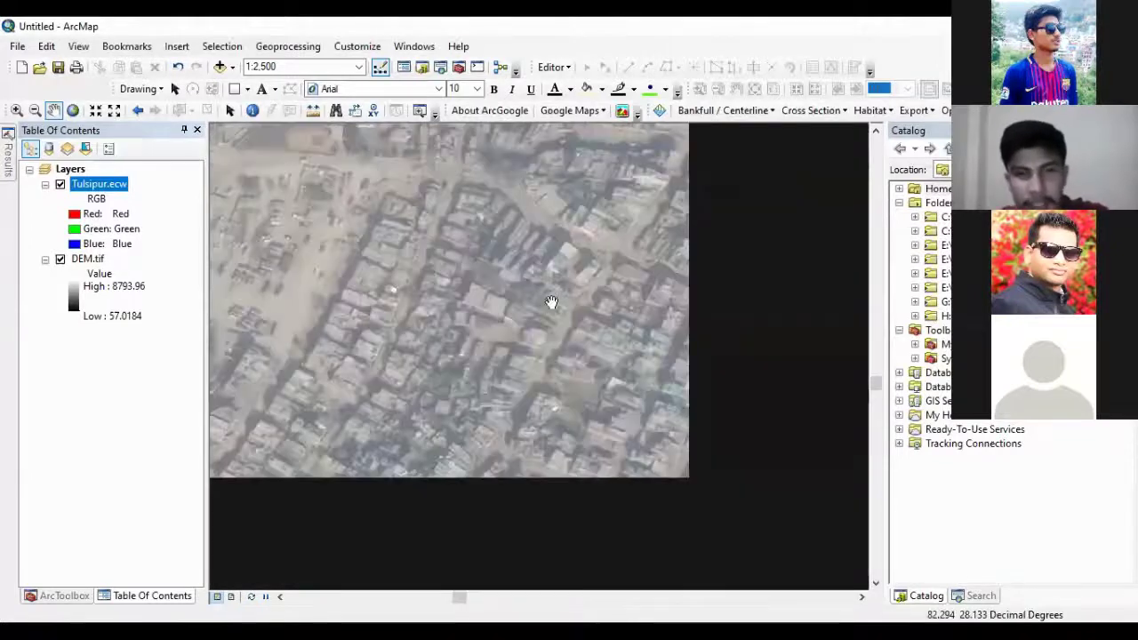
Step: Compare the full extent of the Tulsipur.ecw image with its detail at scales between 1:12,500 and 1:3,000
scroll(529, 355, up, 3)
scroll(528, 340, up, 1)
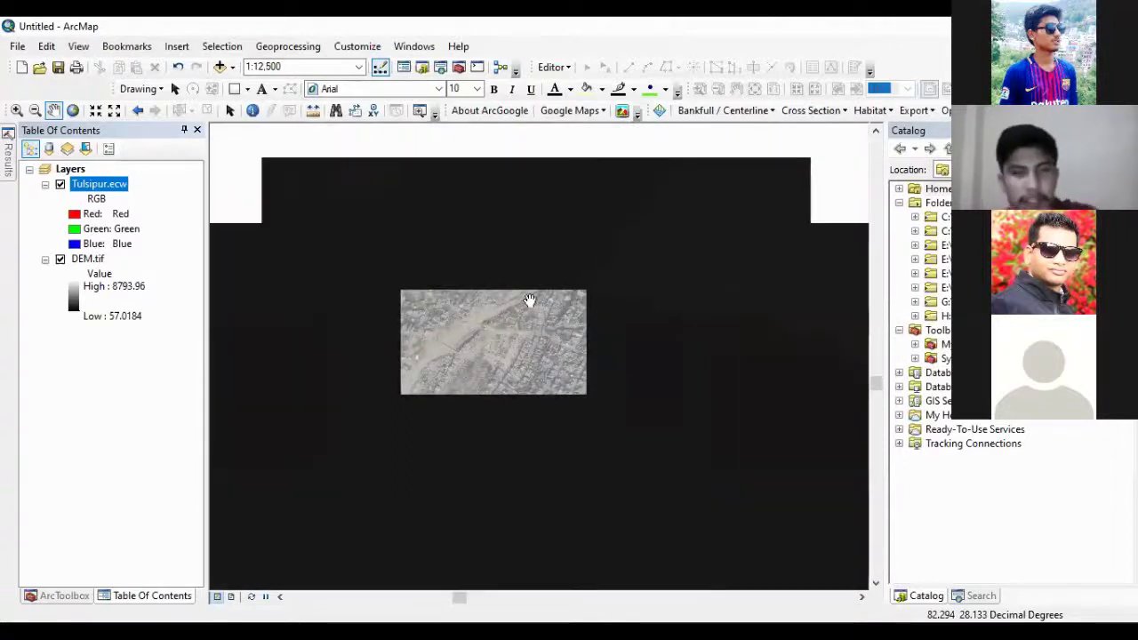
scroll(520, 320, up, 1)
scroll(472, 310, down, 2)
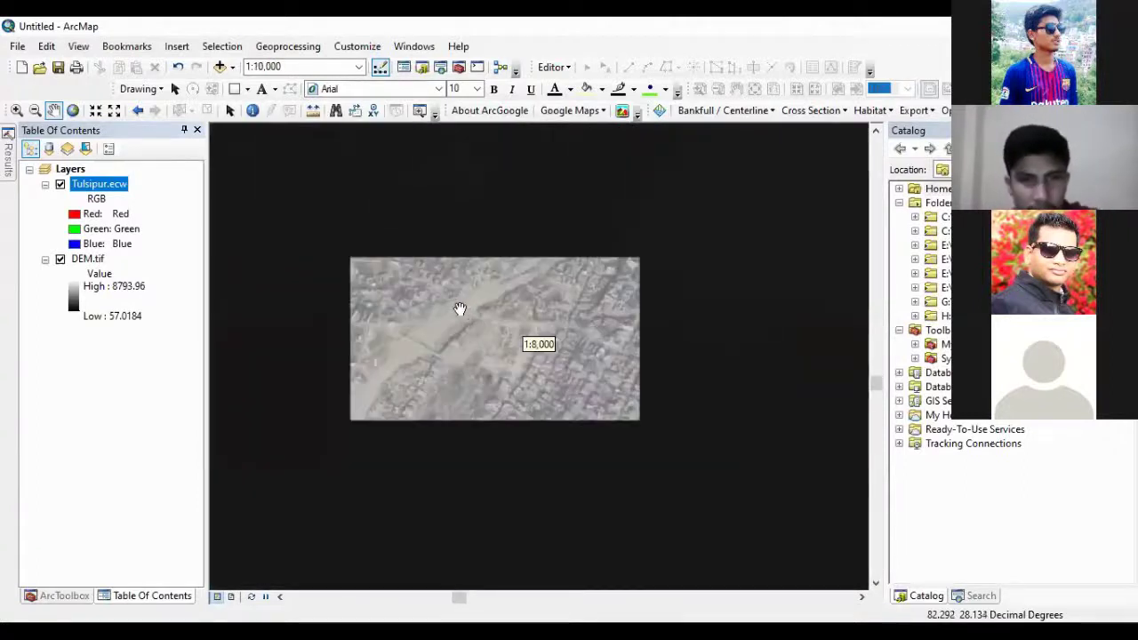
scroll(460, 309, down, 1)
scroll(503, 308, down, 1)
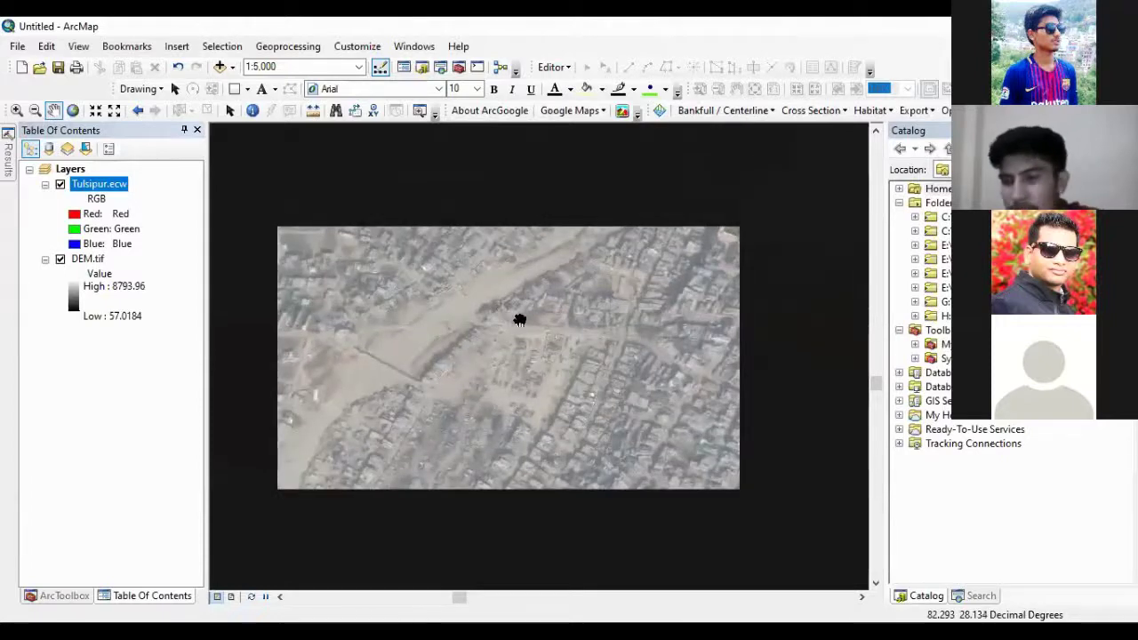
scroll(493, 318, down, 1)
scroll(477, 307, down, 1)
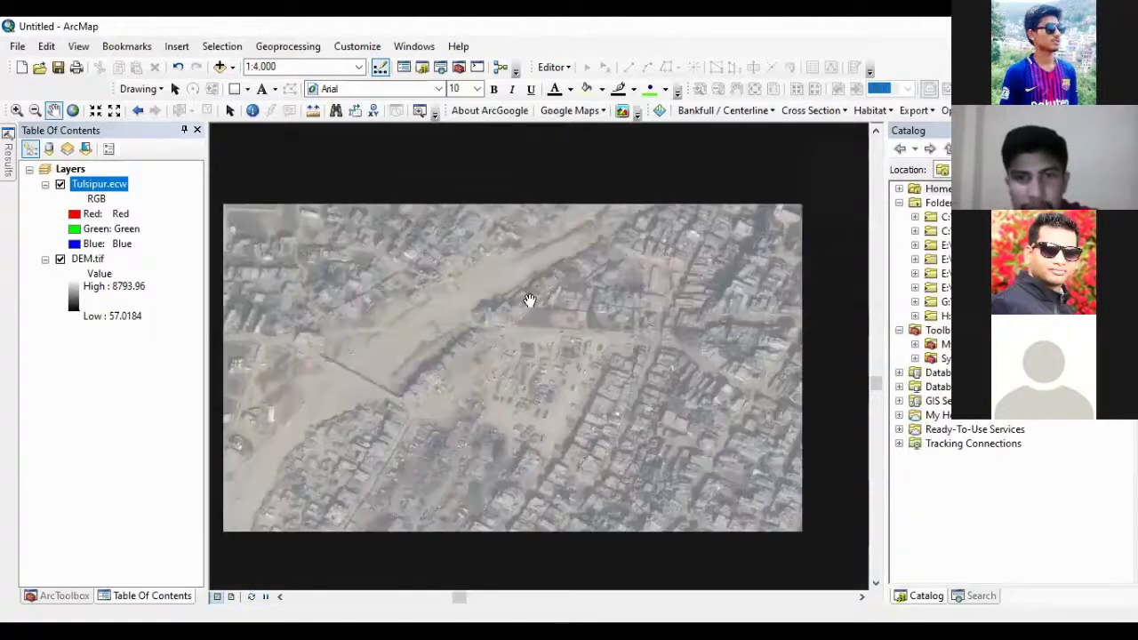
scroll(482, 356, up, 1)
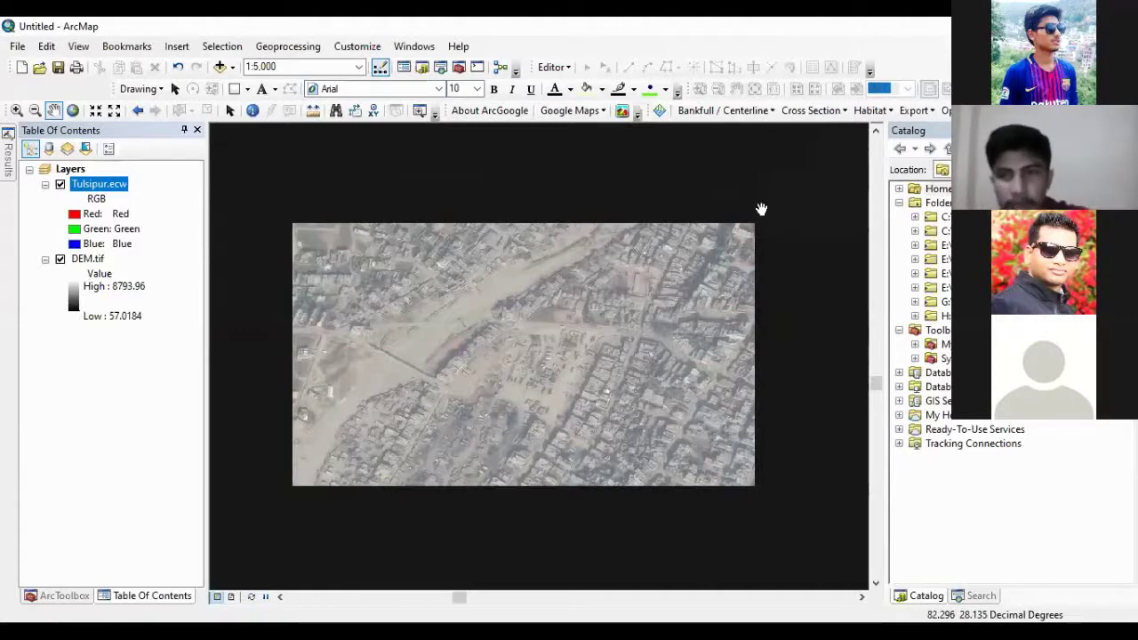
scroll(356, 240, up, 2)
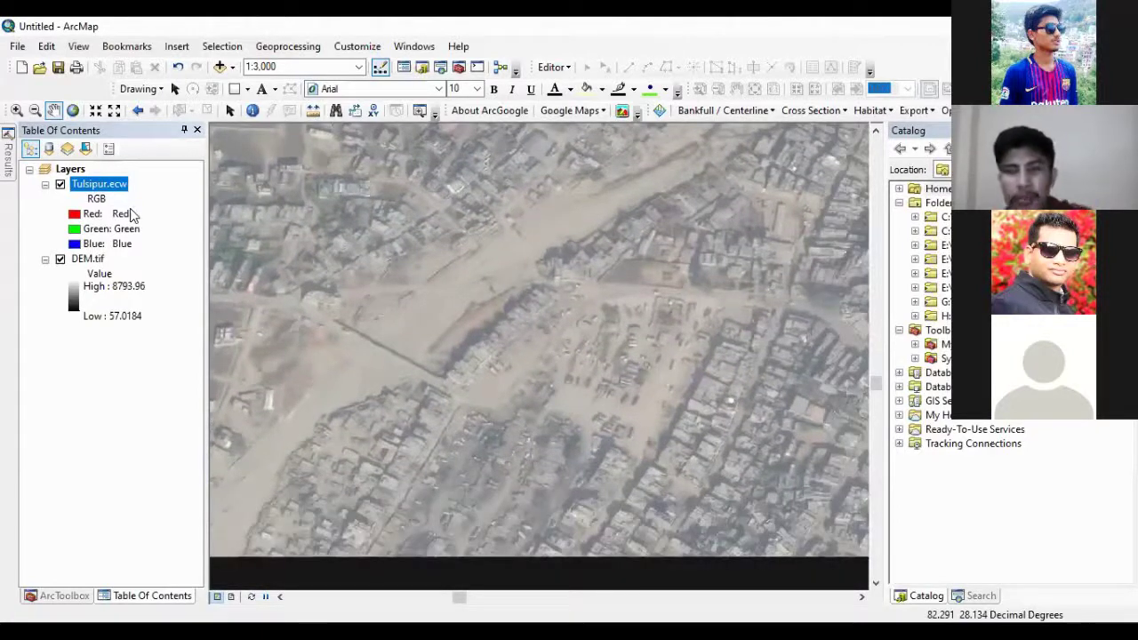
Step: Remove the Tulsipur.ecw layer from the map and return to an overview of DEM.tif
right_click(103, 185)
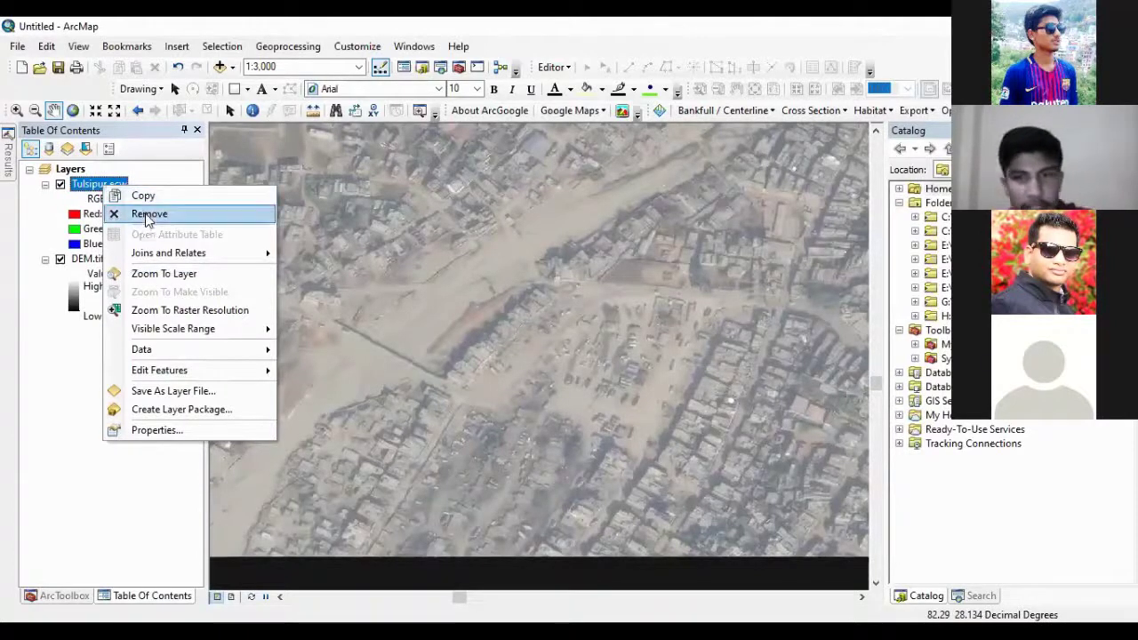
click(147, 217)
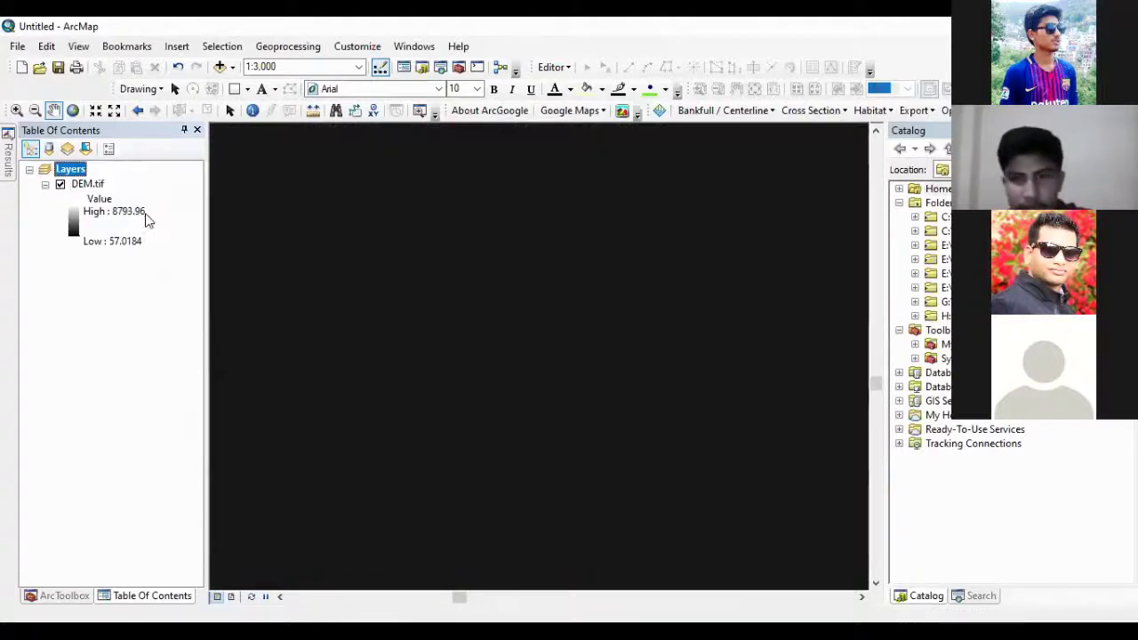
scroll(597, 252, up, 3)
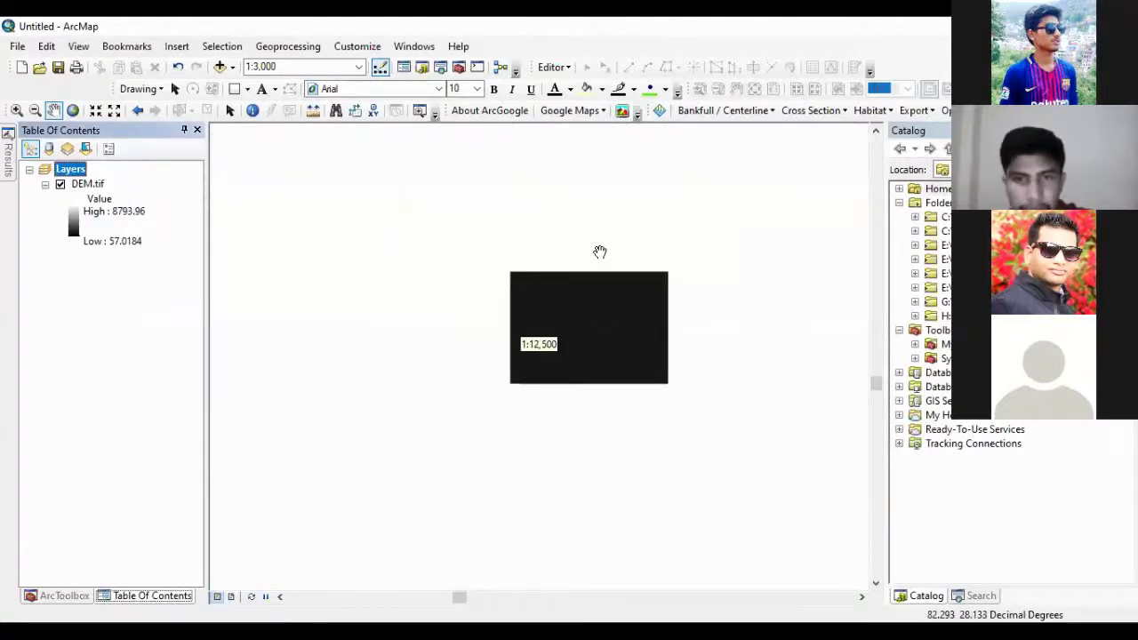
scroll(574, 290, up, 4)
scroll(576, 291, up, 4)
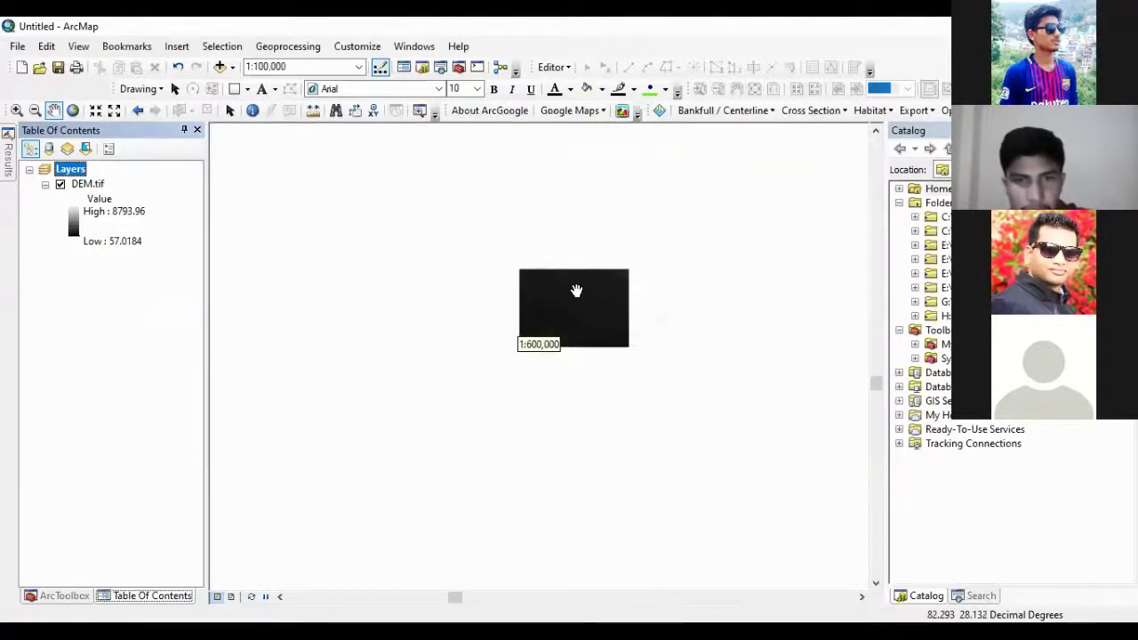
scroll(577, 294, up, 3)
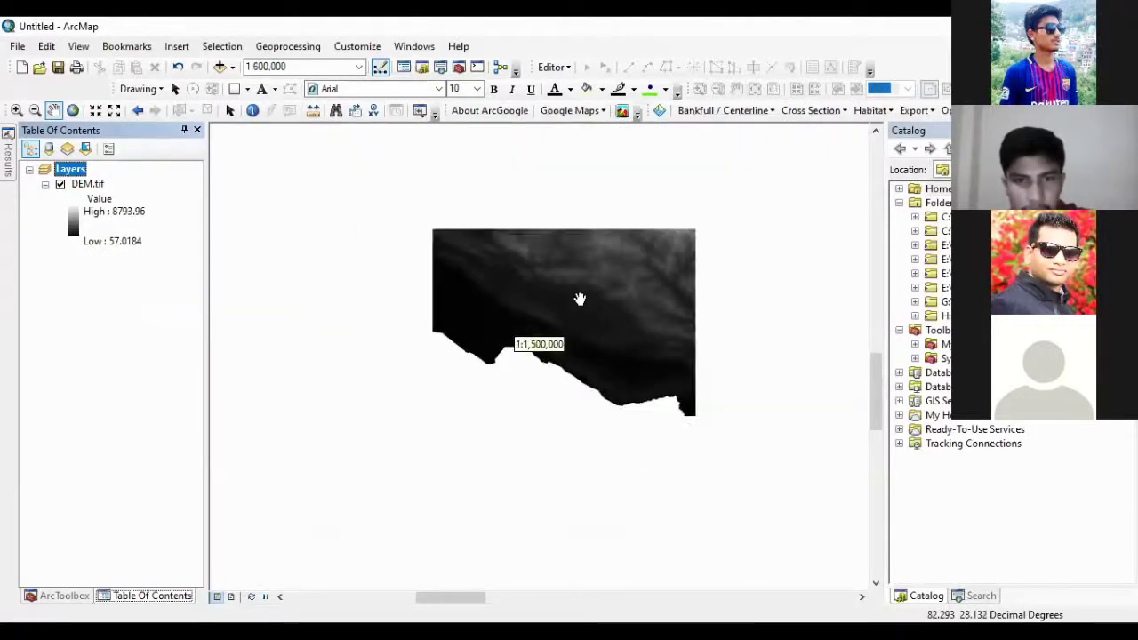
scroll(525, 357, up, 4)
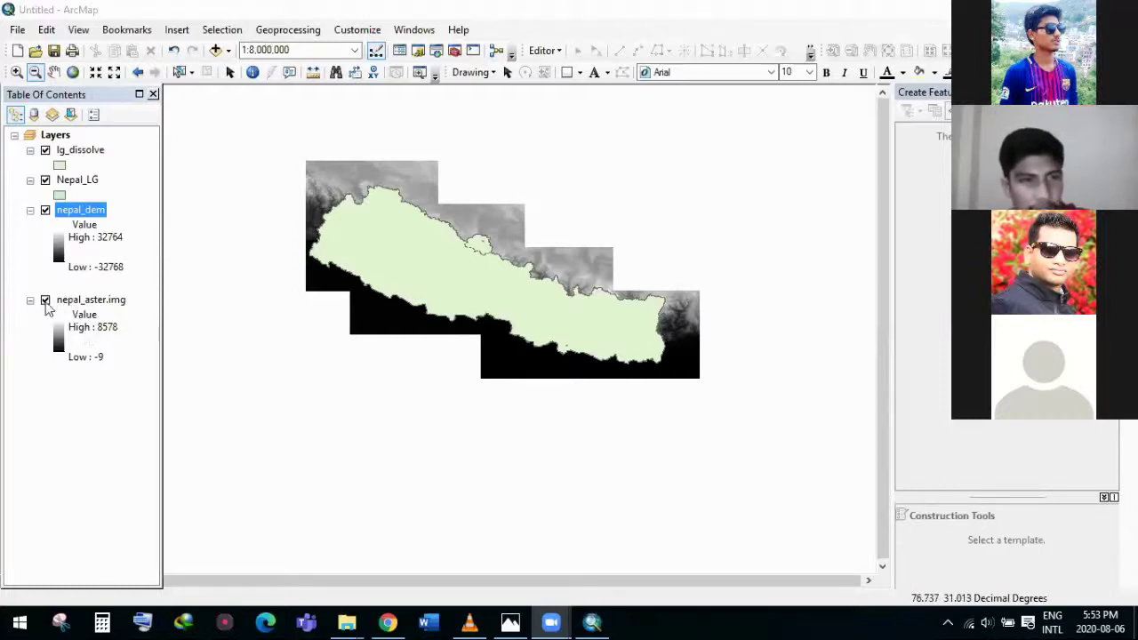
Step: Hide the nepal_aster.img, lg_dissolve and Nepal_LG layers and view nepal_dem alone at full extent
click(45, 302)
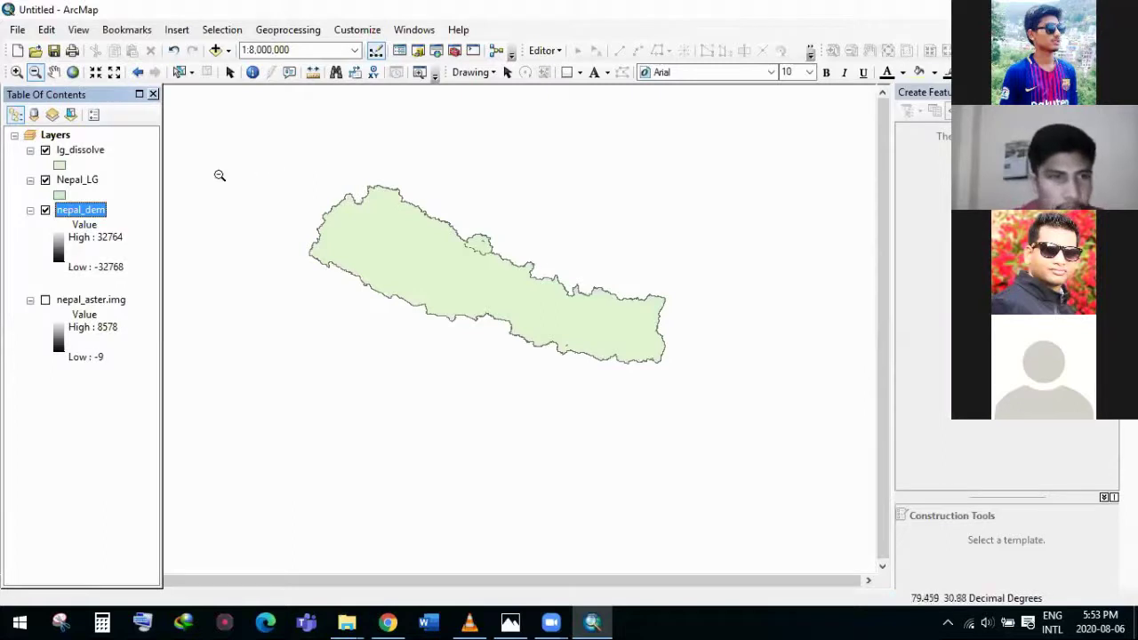
click(44, 151)
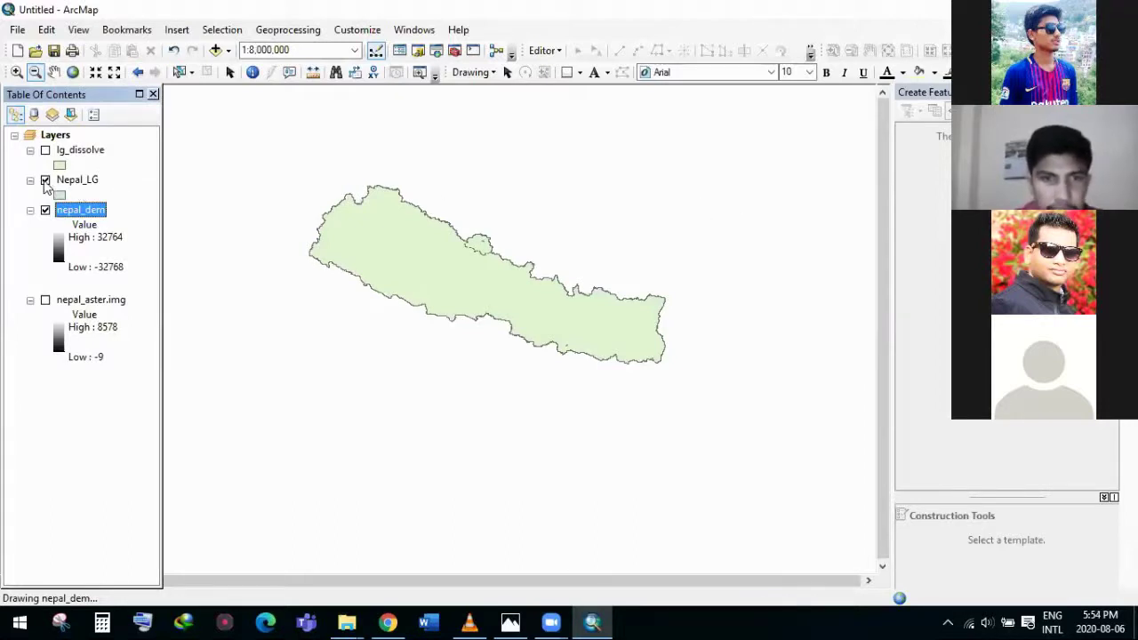
click(44, 180)
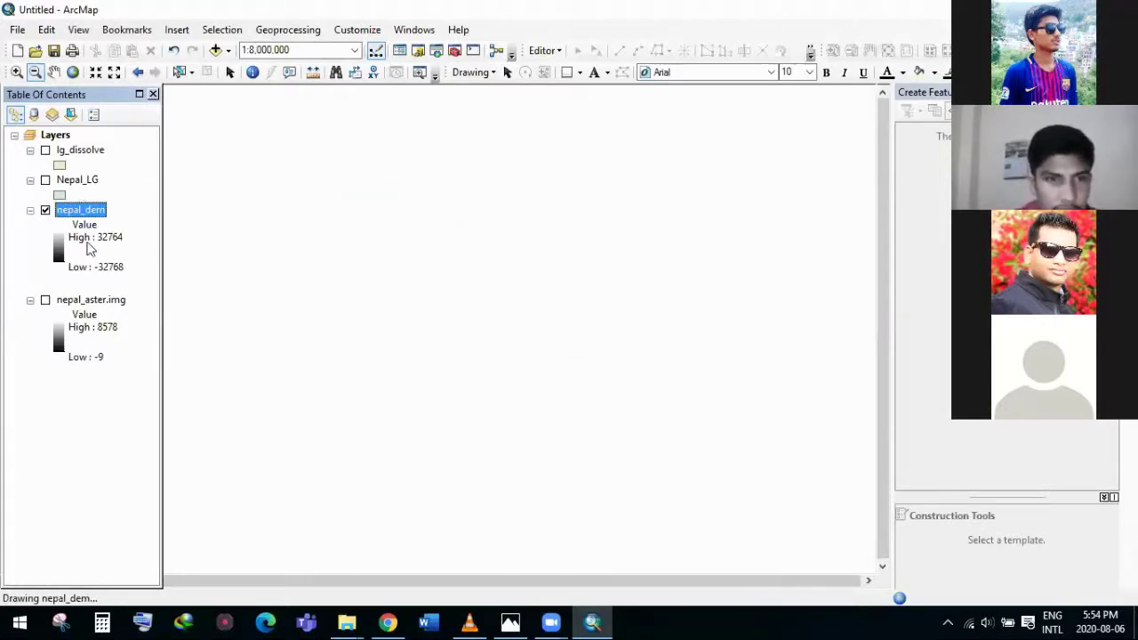
click(46, 180)
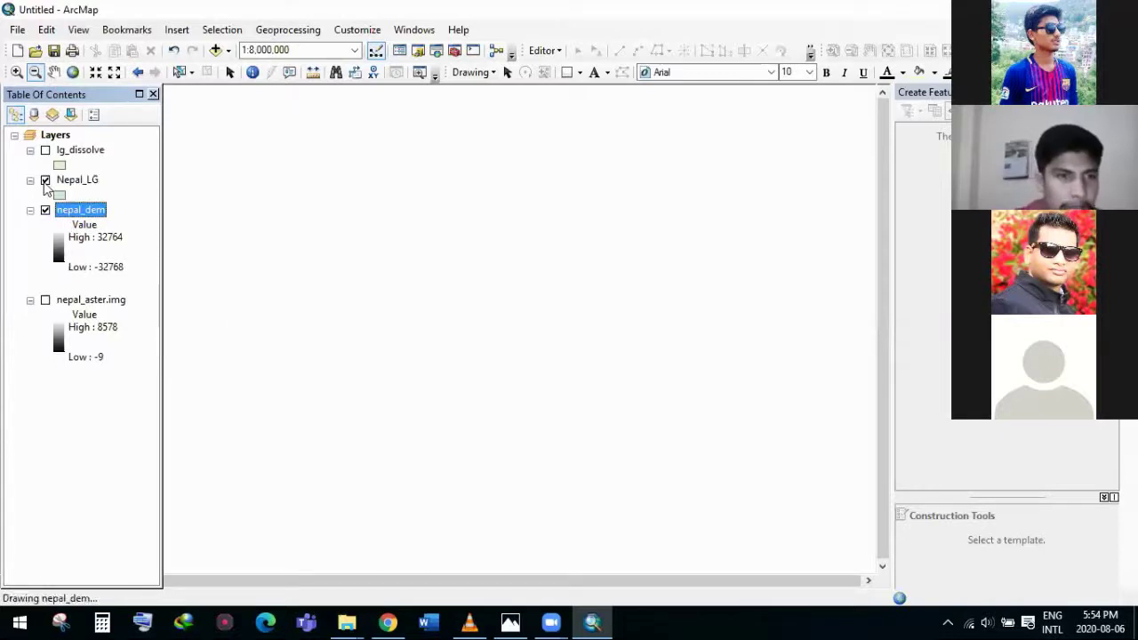
click(45, 181)
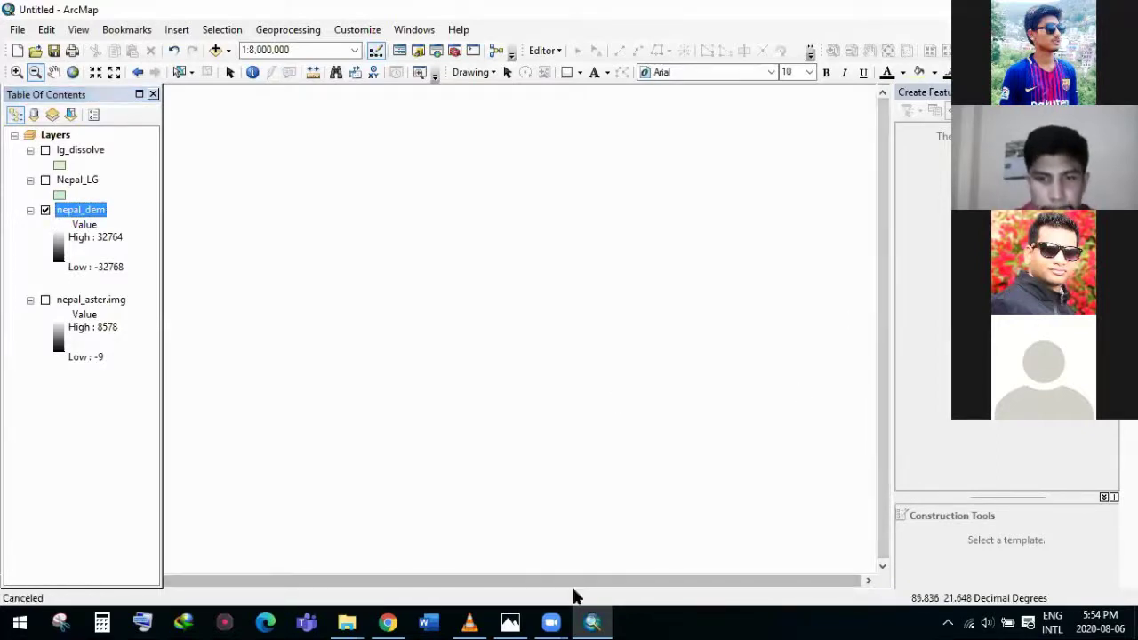
click(73, 72)
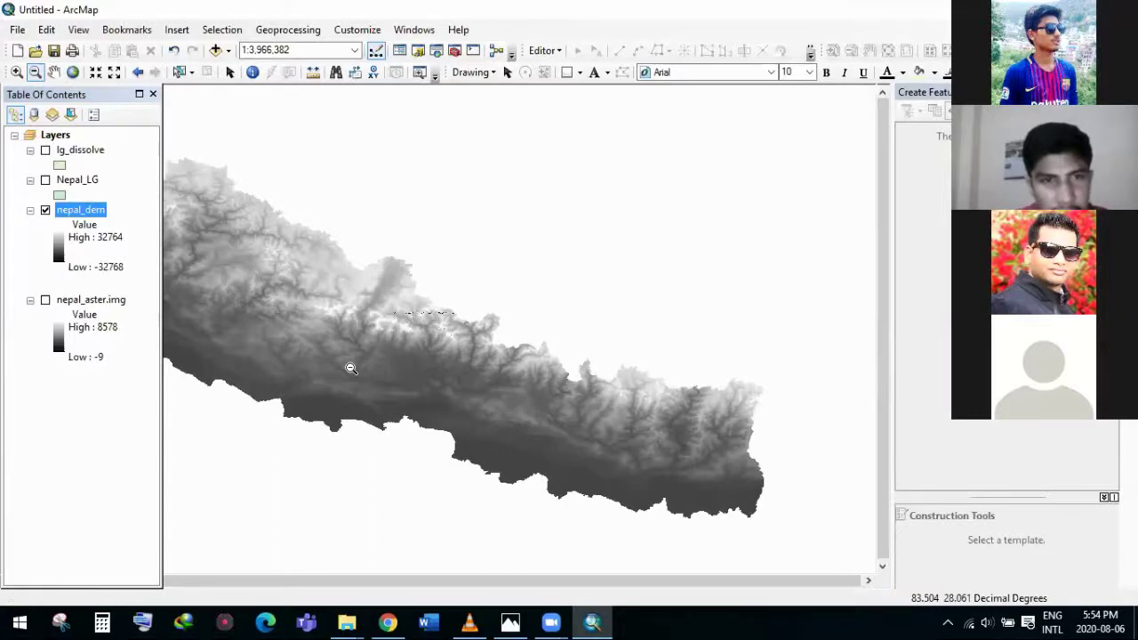
click(77, 77)
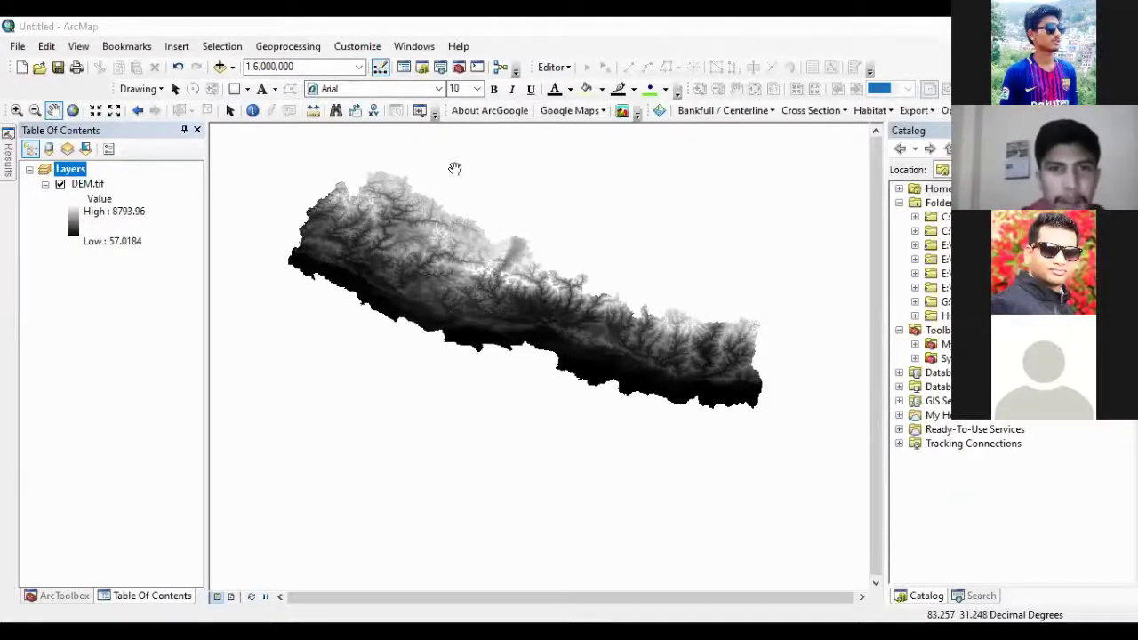
Step: In the other ArcMap window with DEM.tif, add GA_PA_NA_PA_province5.shp from E:\NEPAL_DATA_753\shaefiles_ward
scroll(495, 271, up, 3)
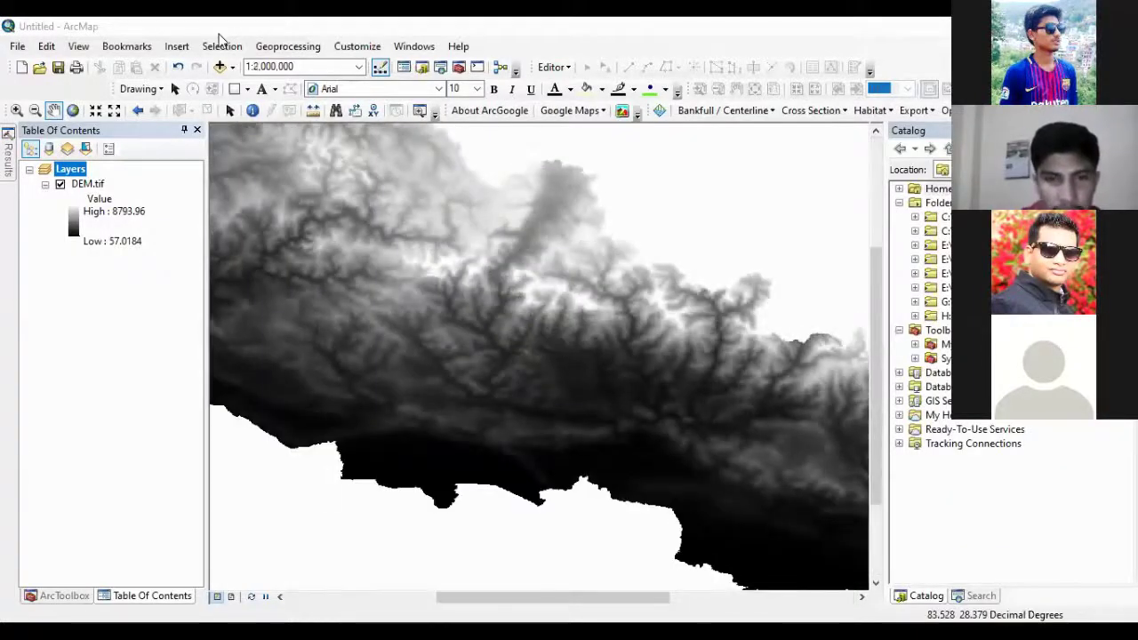
scroll(355, 314, up, 3)
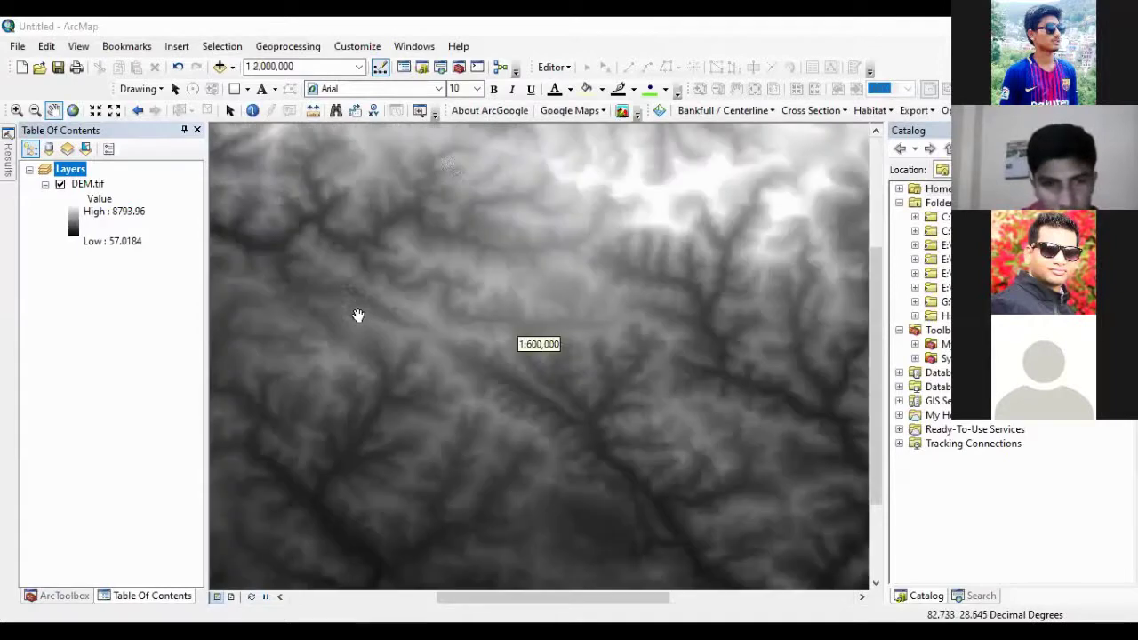
click(232, 68)
click(258, 84)
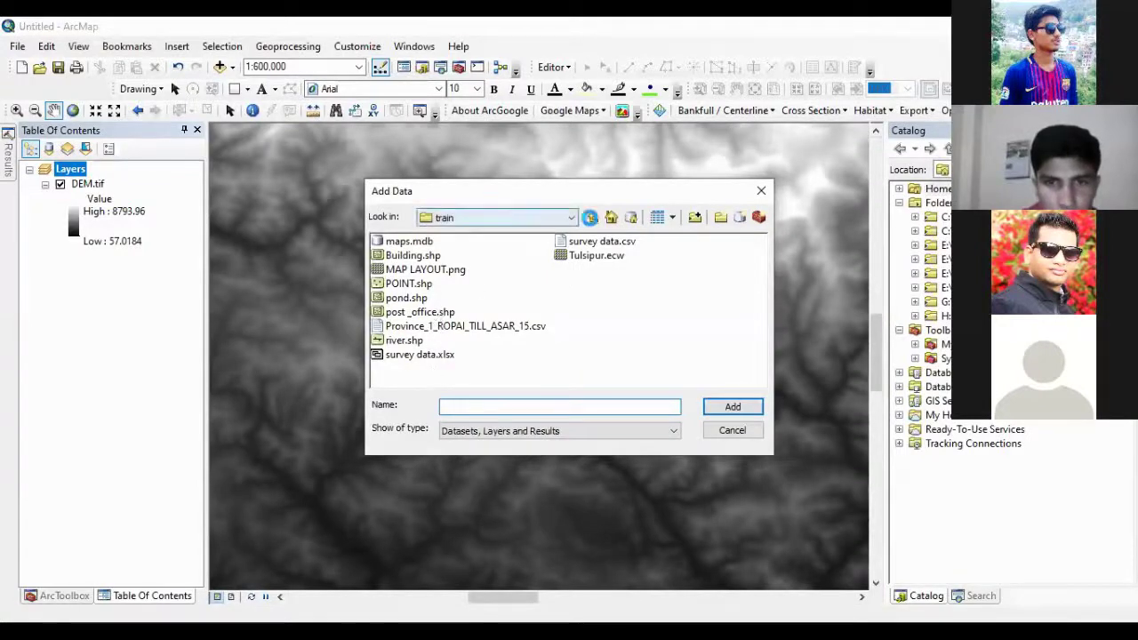
click(592, 218)
click(498, 218)
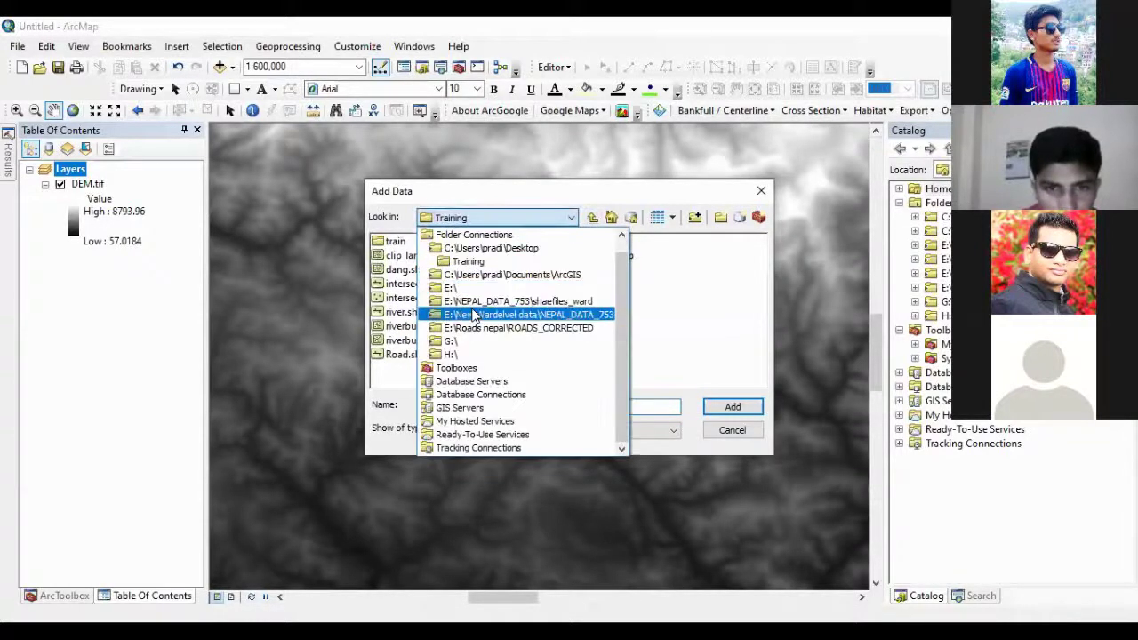
click(467, 287)
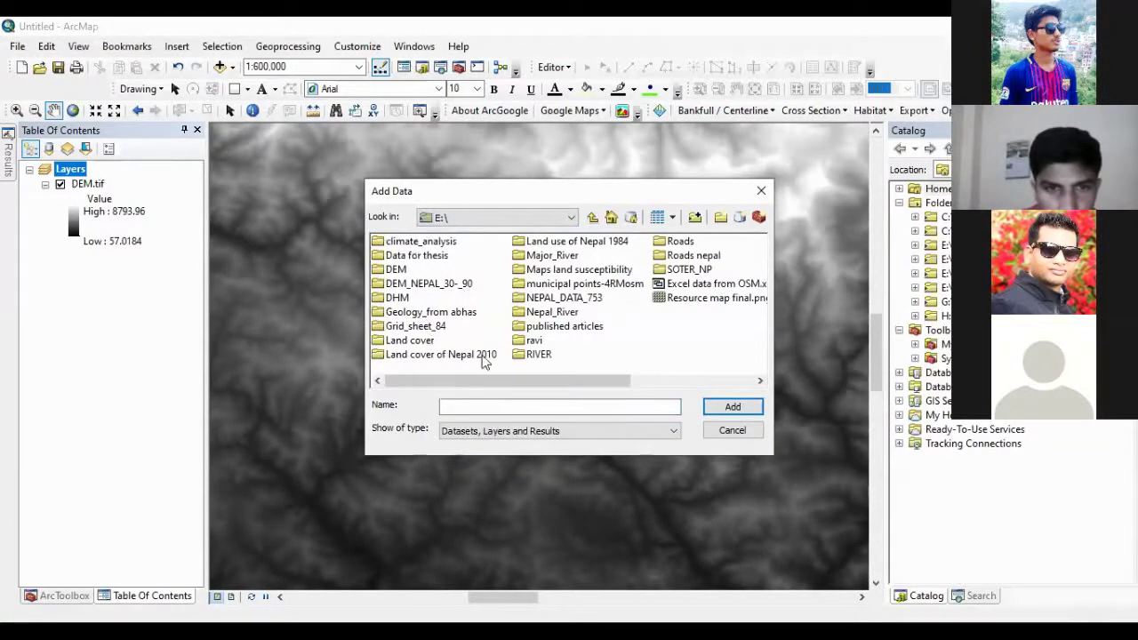
drag(592, 380, 531, 329)
double_click(537, 300)
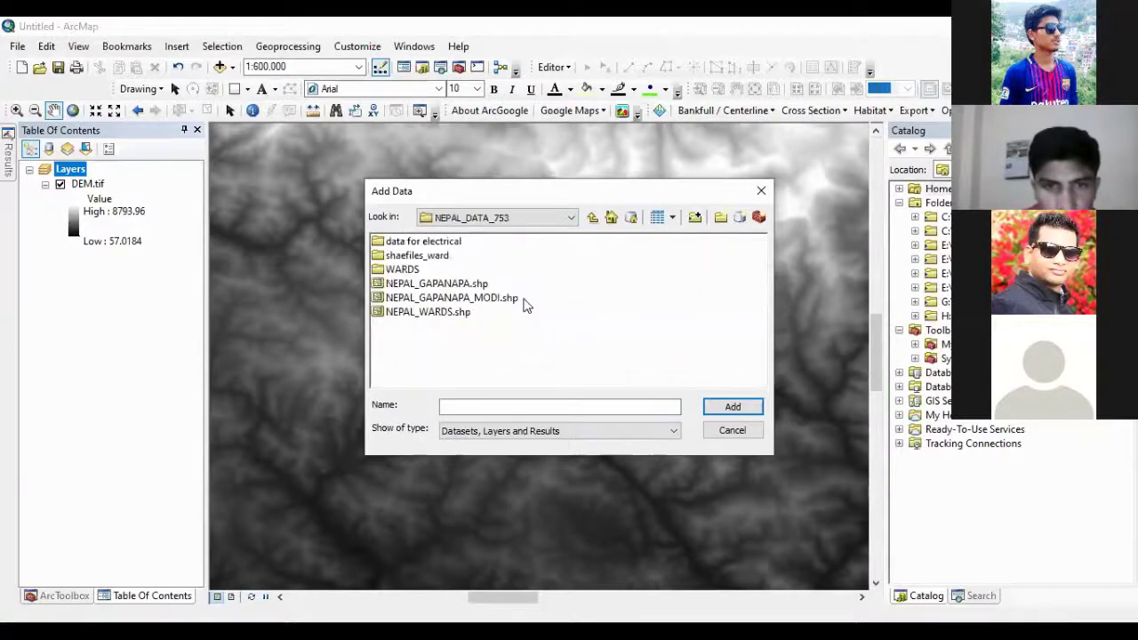
double_click(414, 256)
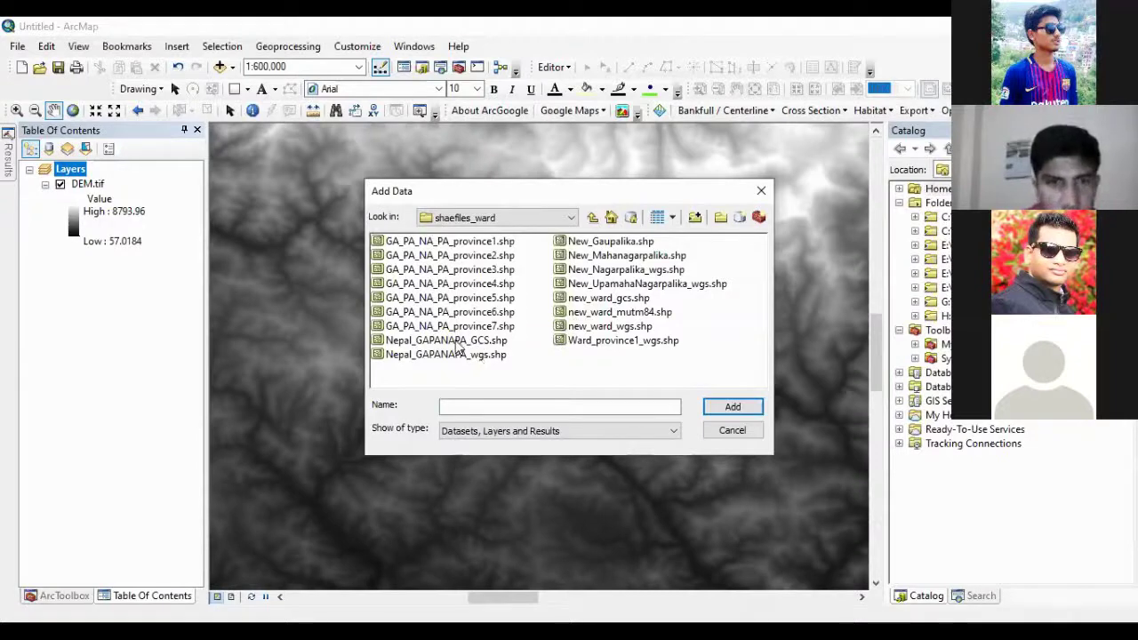
click(475, 298)
click(733, 409)
Step: Select all PALPA district records, FID 12 to 21, in the attribute table of GA_PA_NA_PA_province5 and close the table
scroll(590, 284, up, 3)
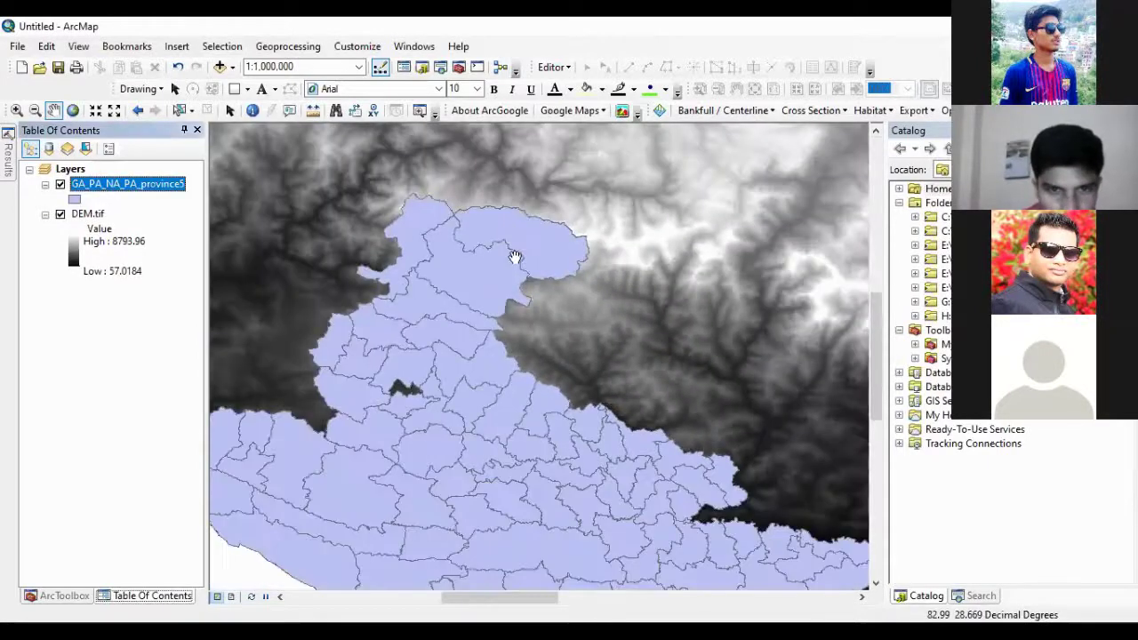
scroll(516, 256, up, 1)
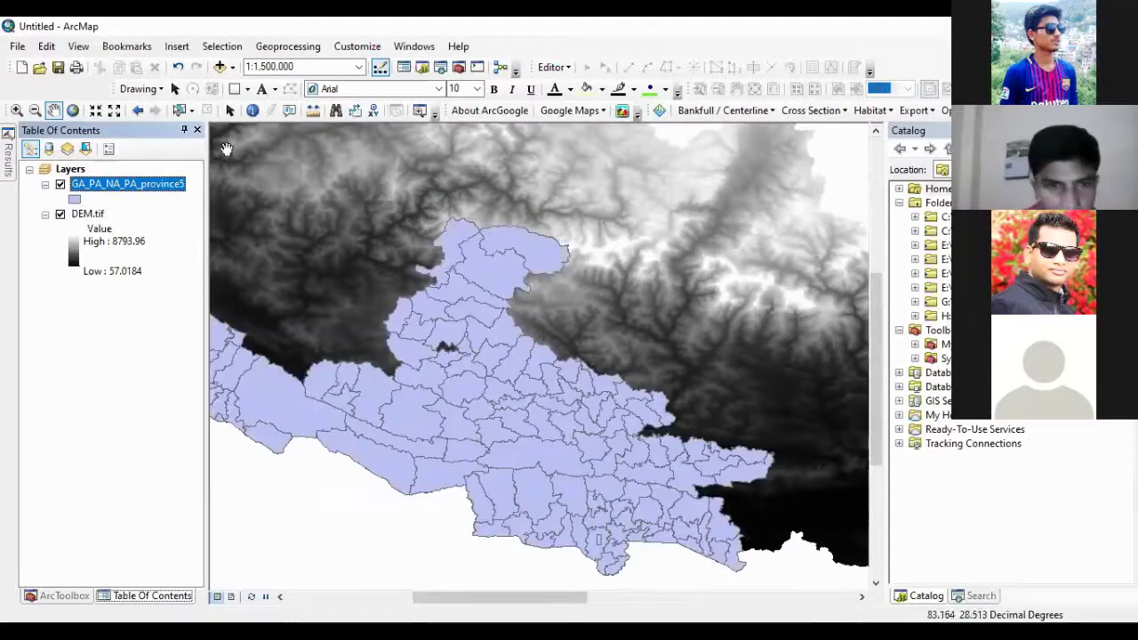
scroll(184, 242, down, 1)
scroll(183, 239, down, 1)
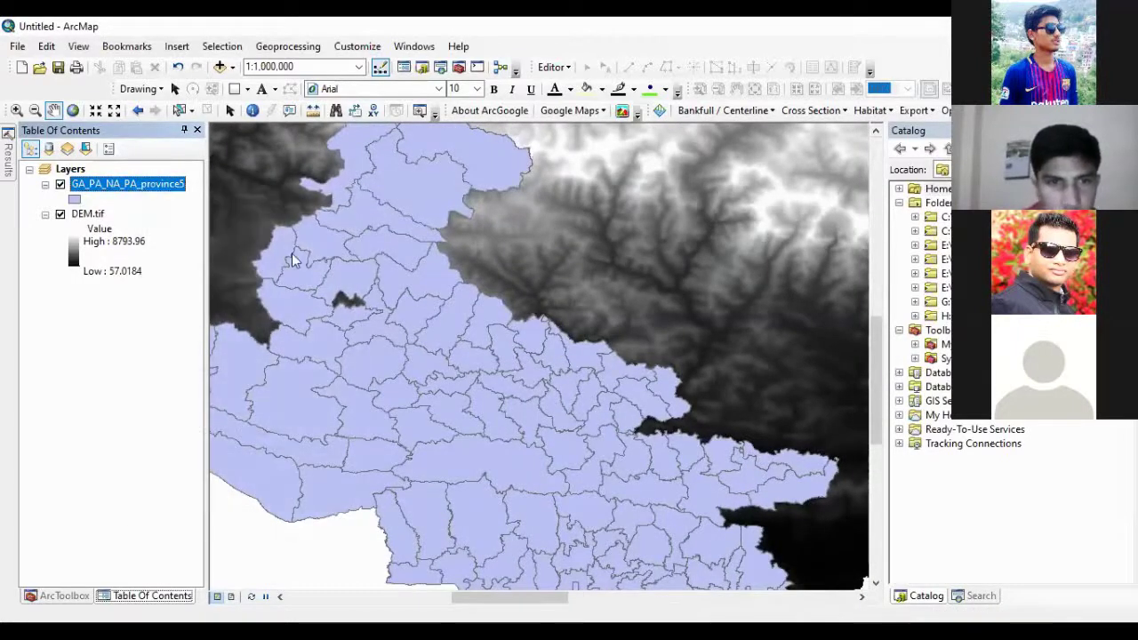
key(ctrl+t)
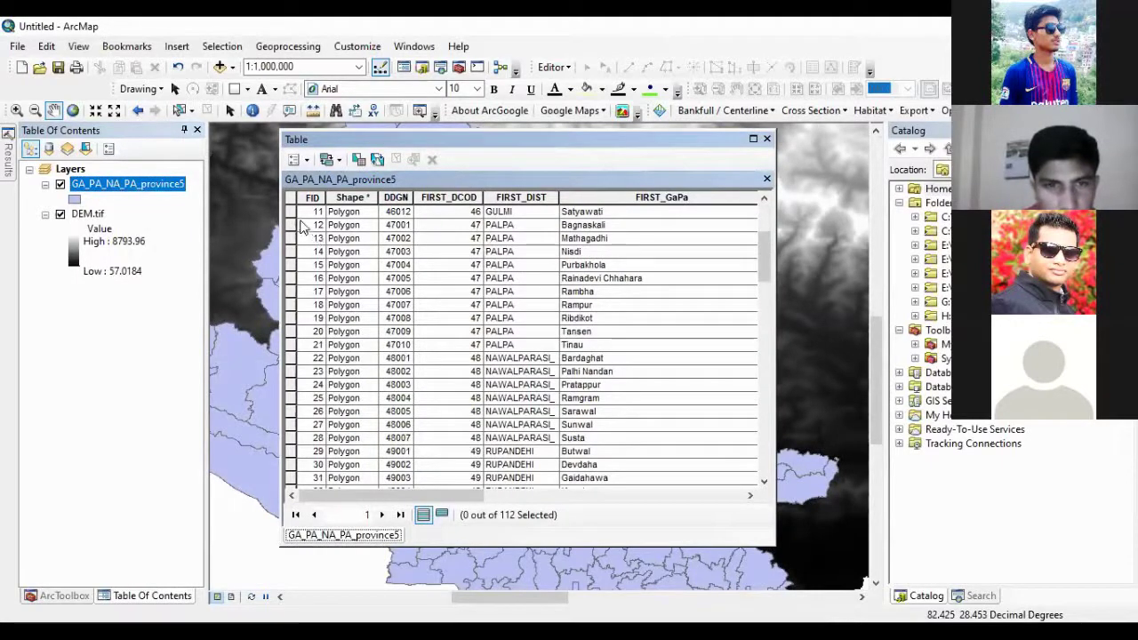
drag(286, 230, 300, 347)
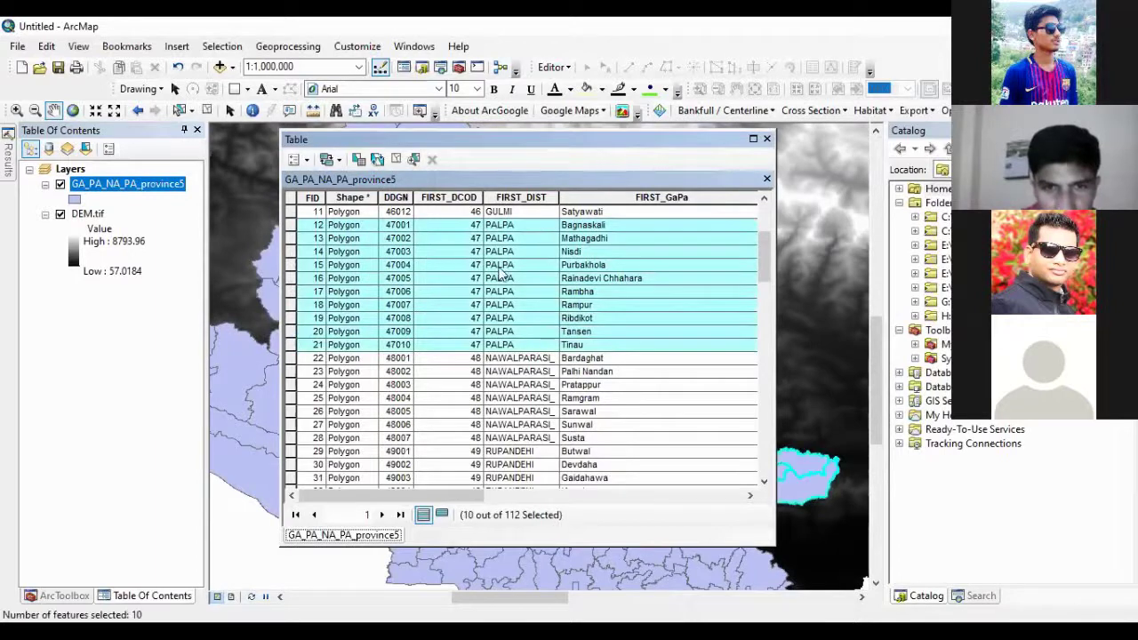
click(768, 140)
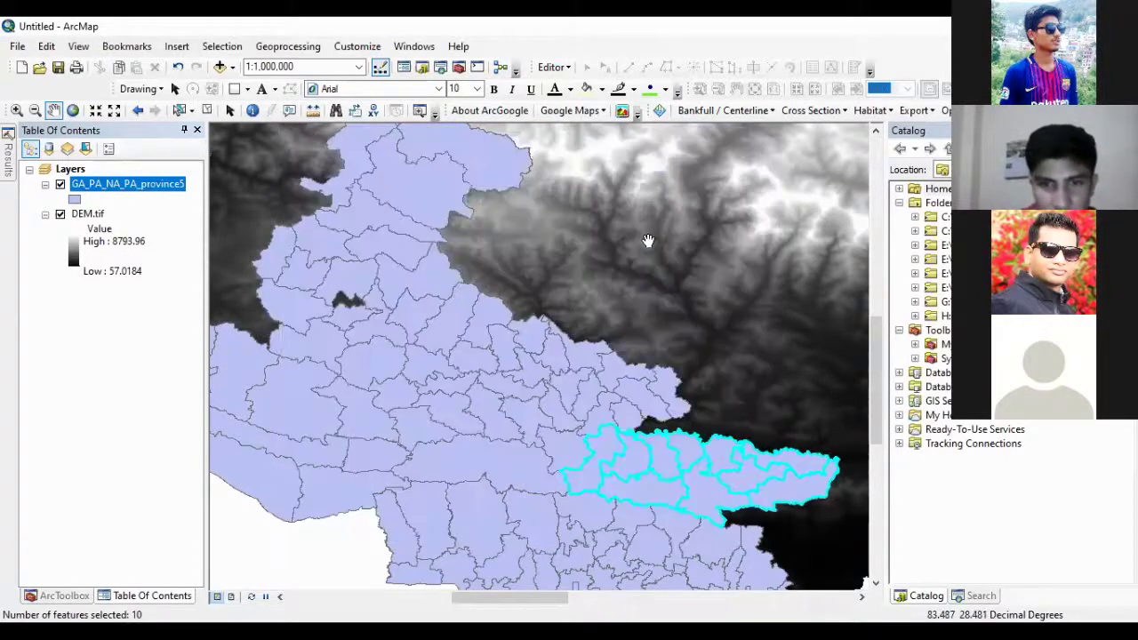
Step: Start exporting the selected GA_PA_NA_PA_province5 features and choose the train folder as the output location
right_click(163, 191)
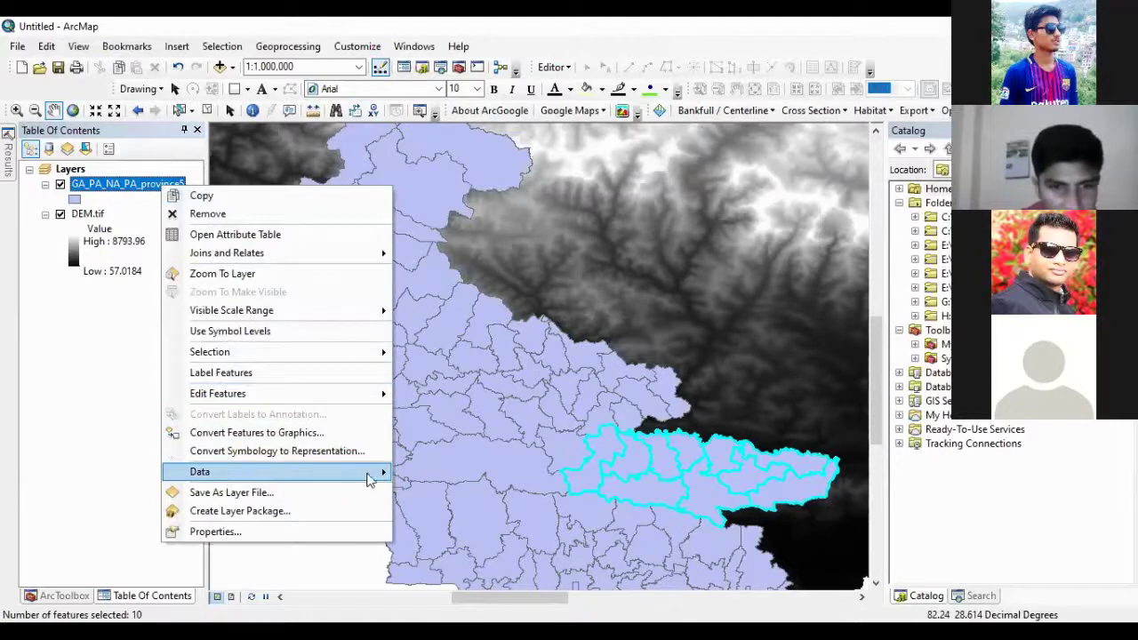
mouse_move(374, 472)
click(457, 510)
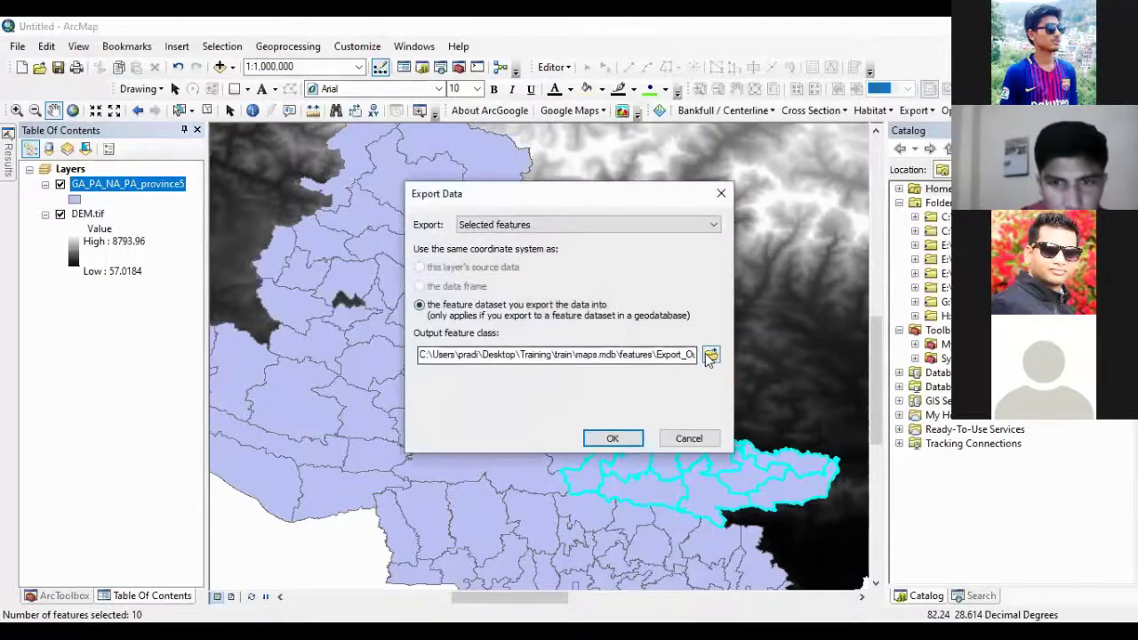
click(709, 354)
click(469, 218)
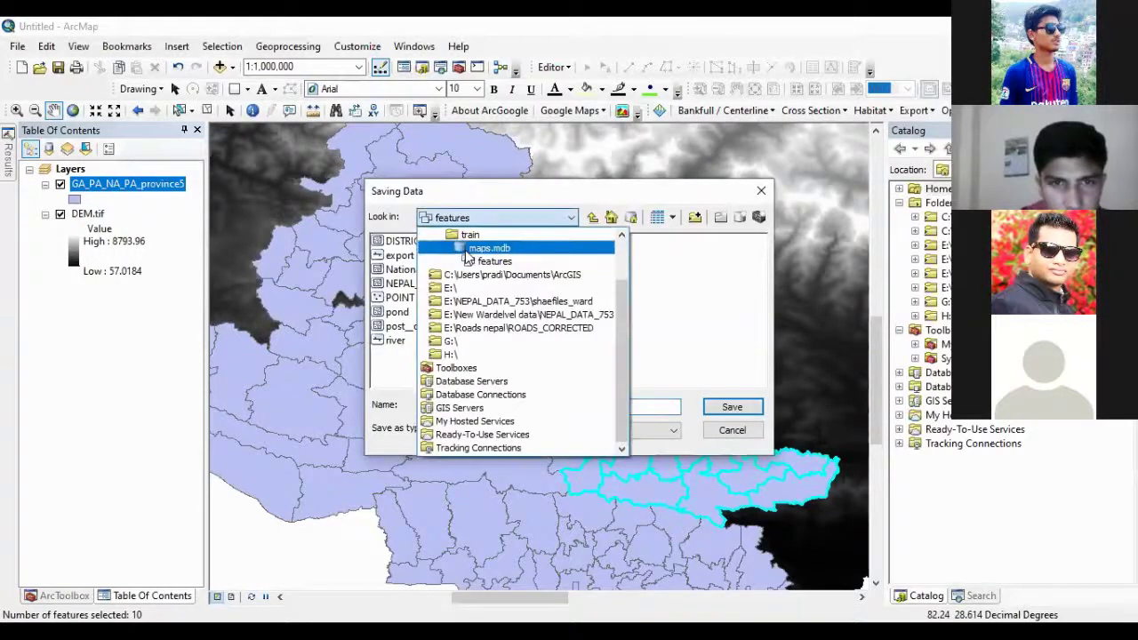
click(469, 235)
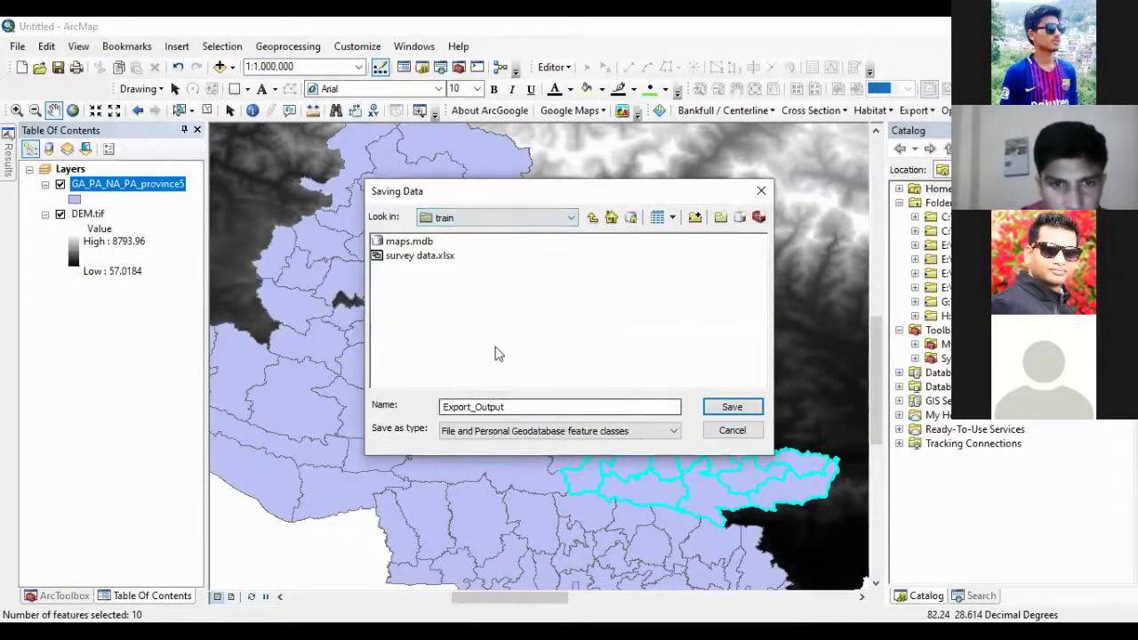
Step: Export the selected features as a shapefile named Palpa.shp and add it to the map as a layer
click(502, 432)
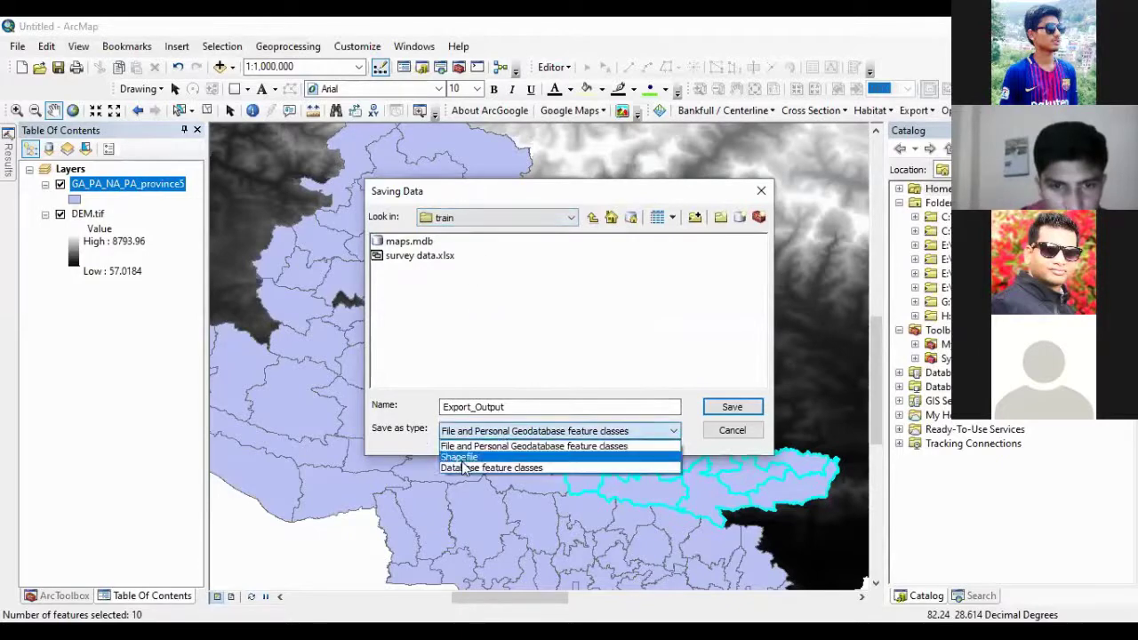
click(467, 464)
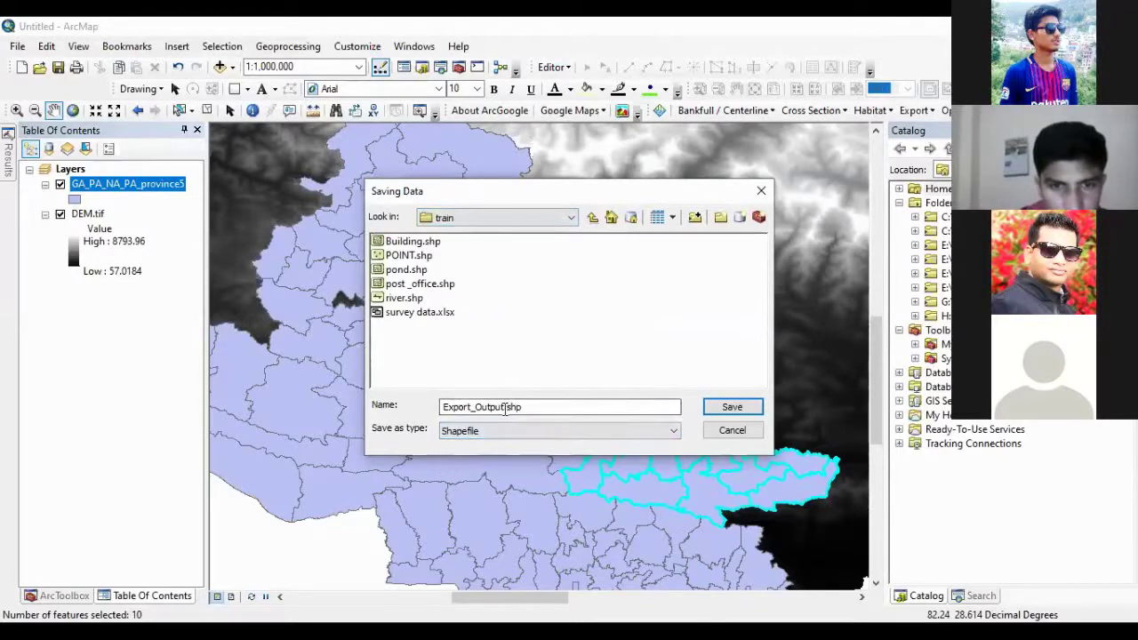
drag(505, 407, 436, 416)
text(pa)
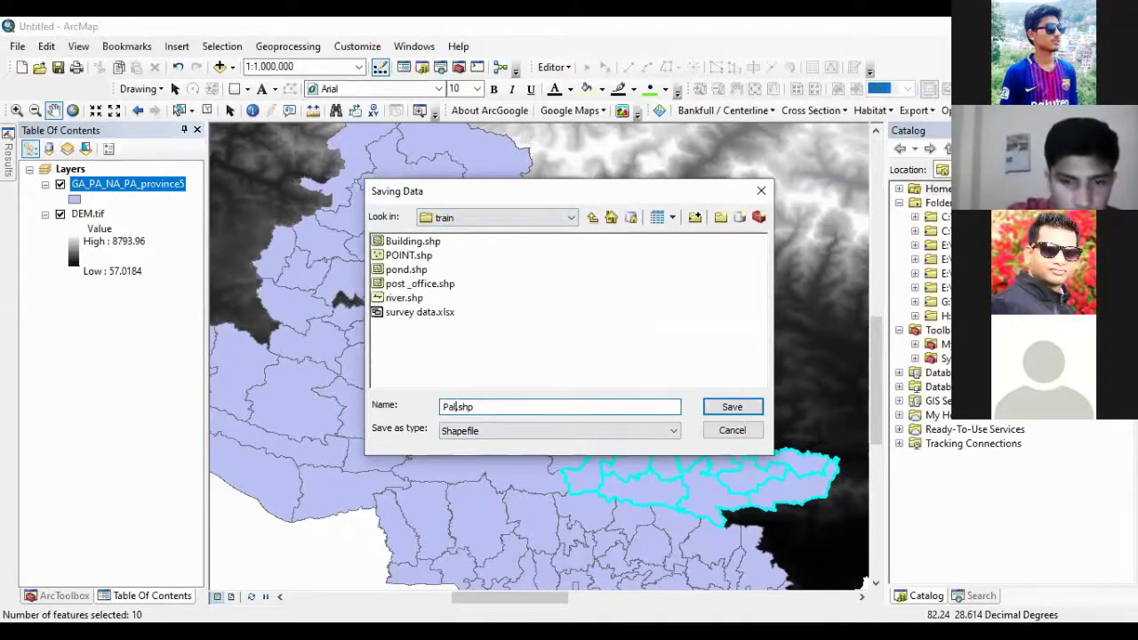
click(727, 407)
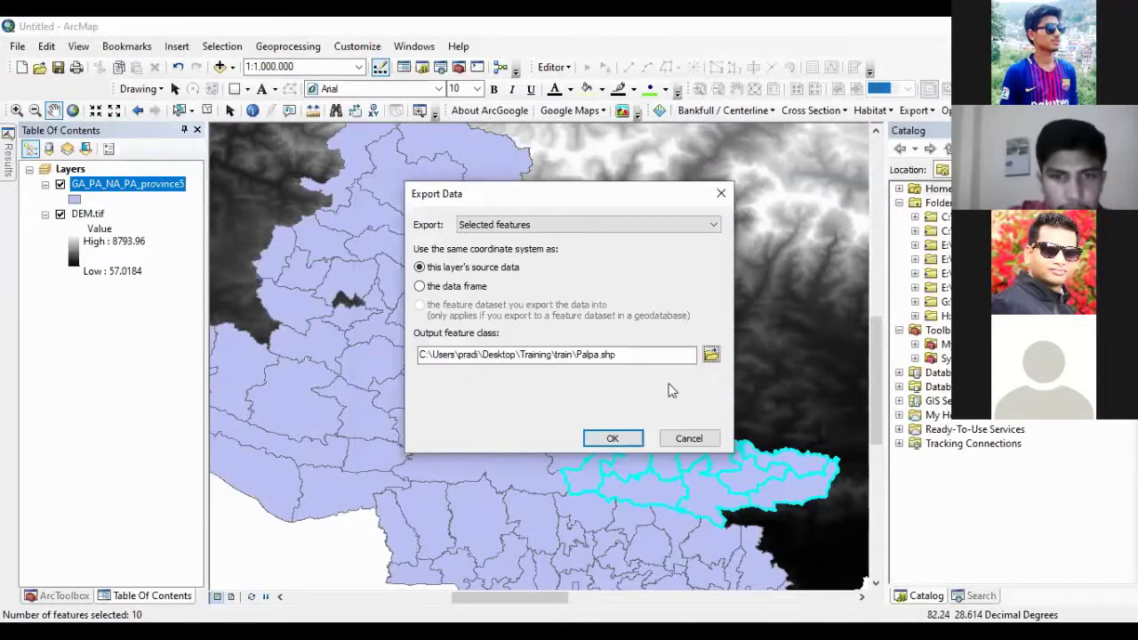
click(613, 439)
click(625, 384)
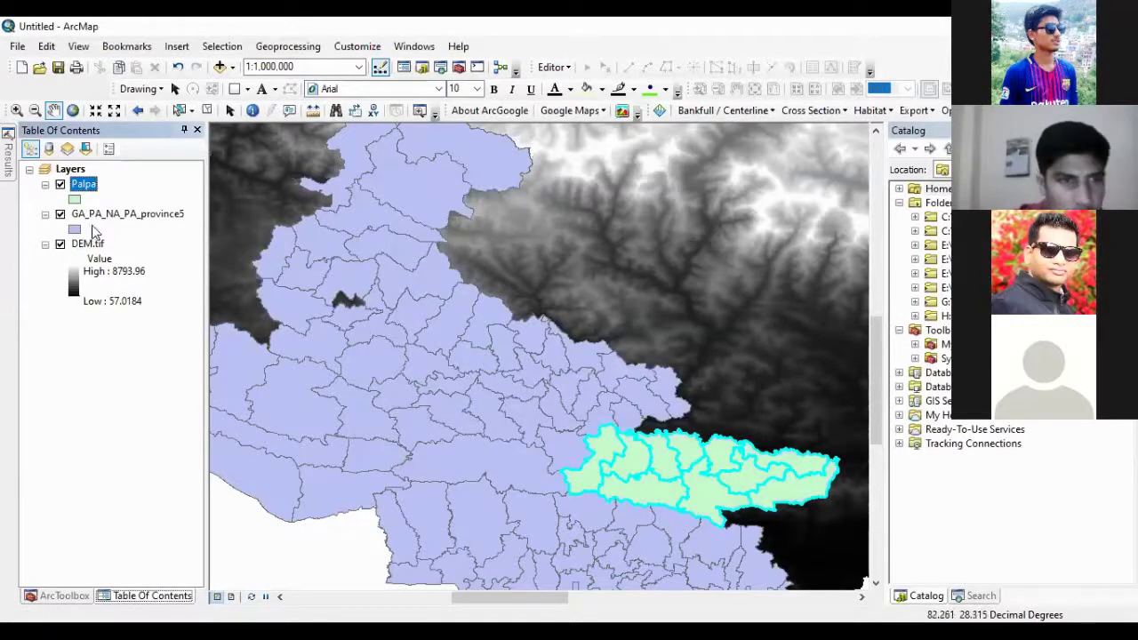
Step: Hide the GA_PA_NA_PA_province5 layer so only Palpa is drawn over DEM.tif, and view the district closer
click(60, 215)
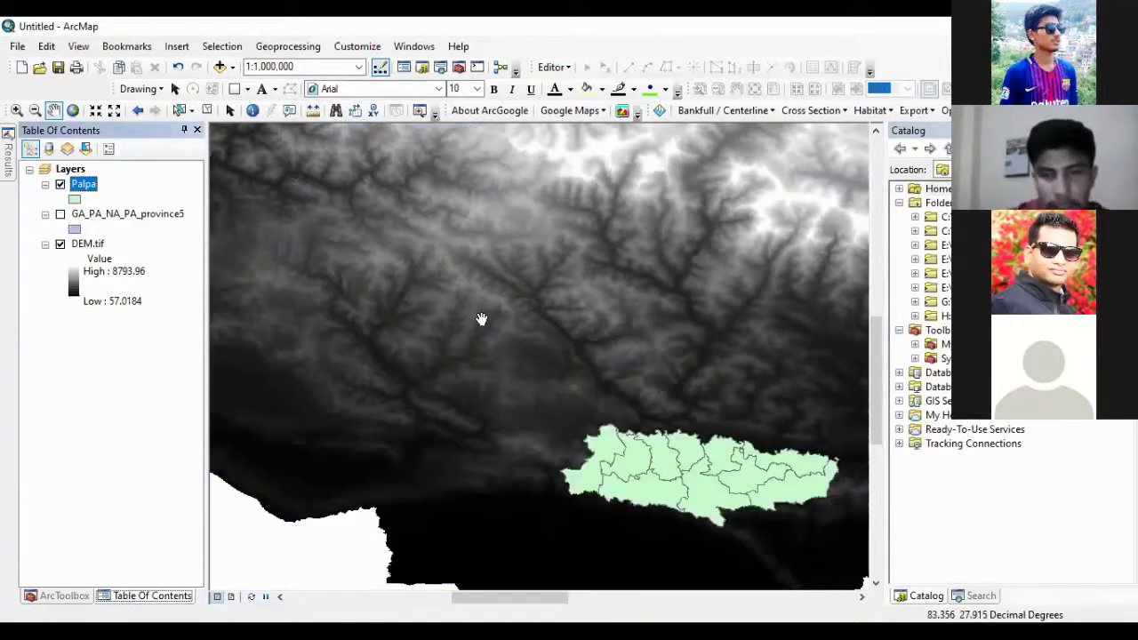
scroll(431, 286, down, 1)
scroll(612, 414, up, 2)
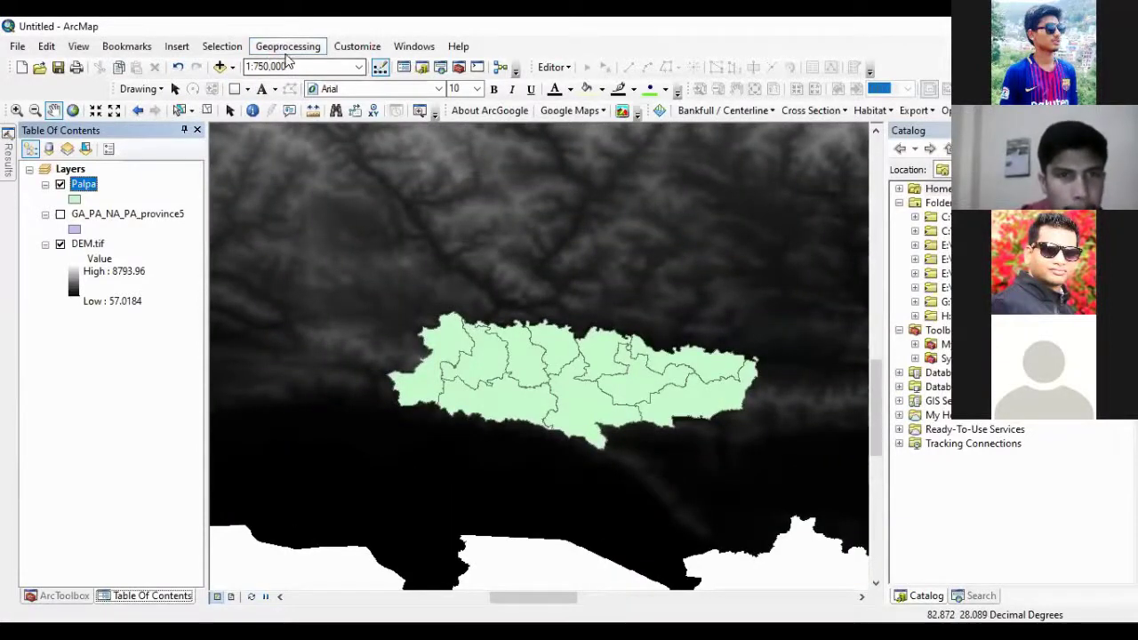
Step: Dissolve the Palpa layer without dissolve fields into the Palpa_Dissolve feature class in Default.gdb
click(294, 48)
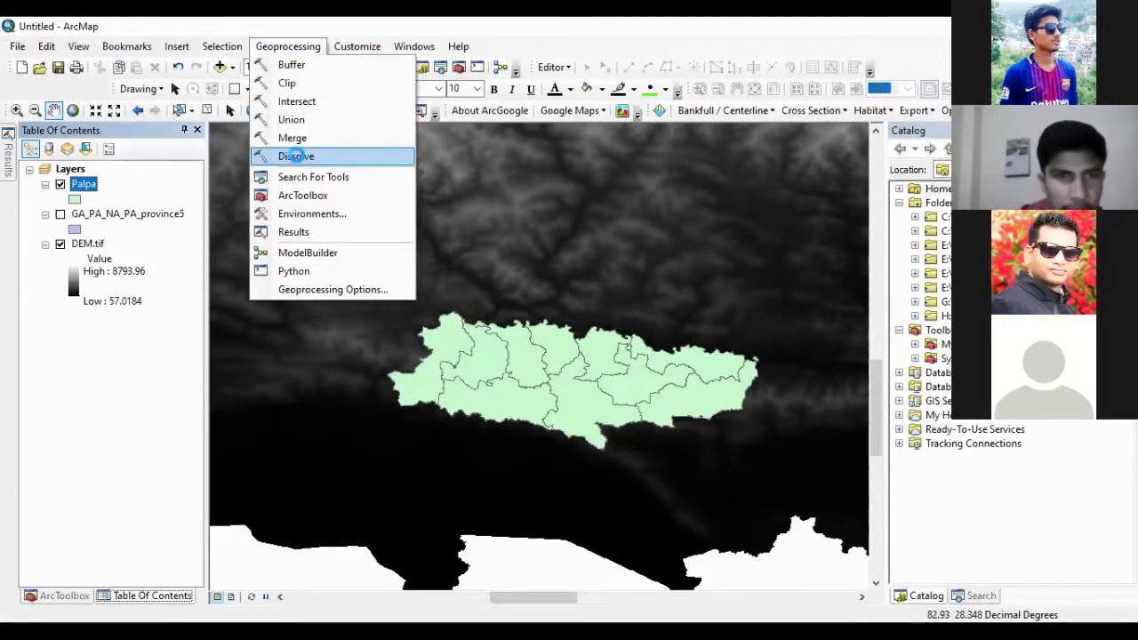
click(296, 156)
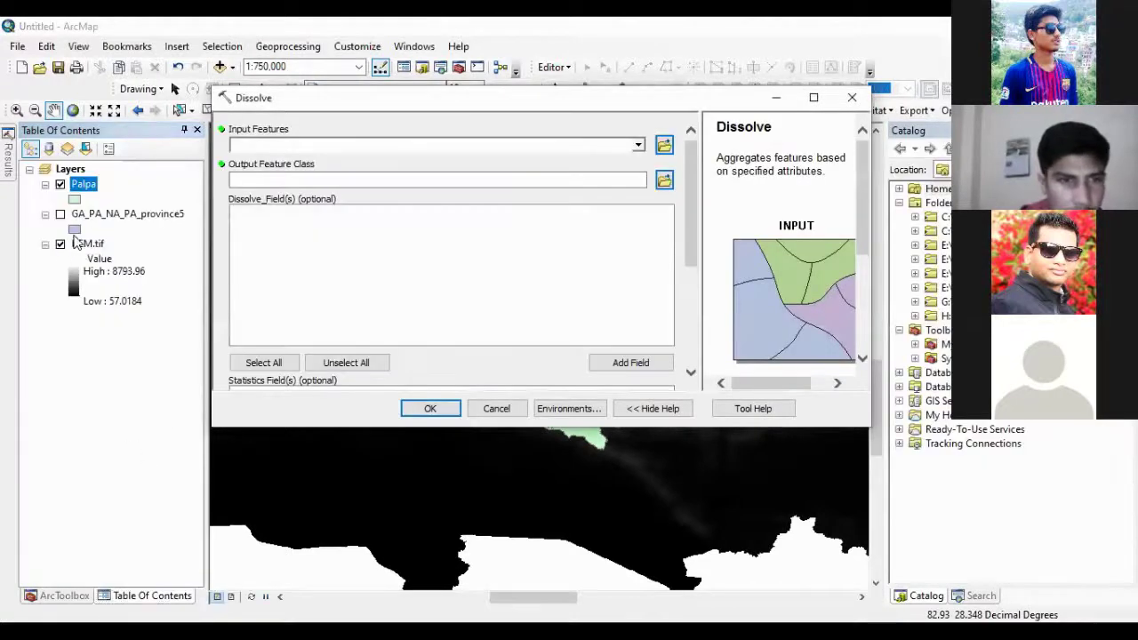
drag(93, 185, 269, 146)
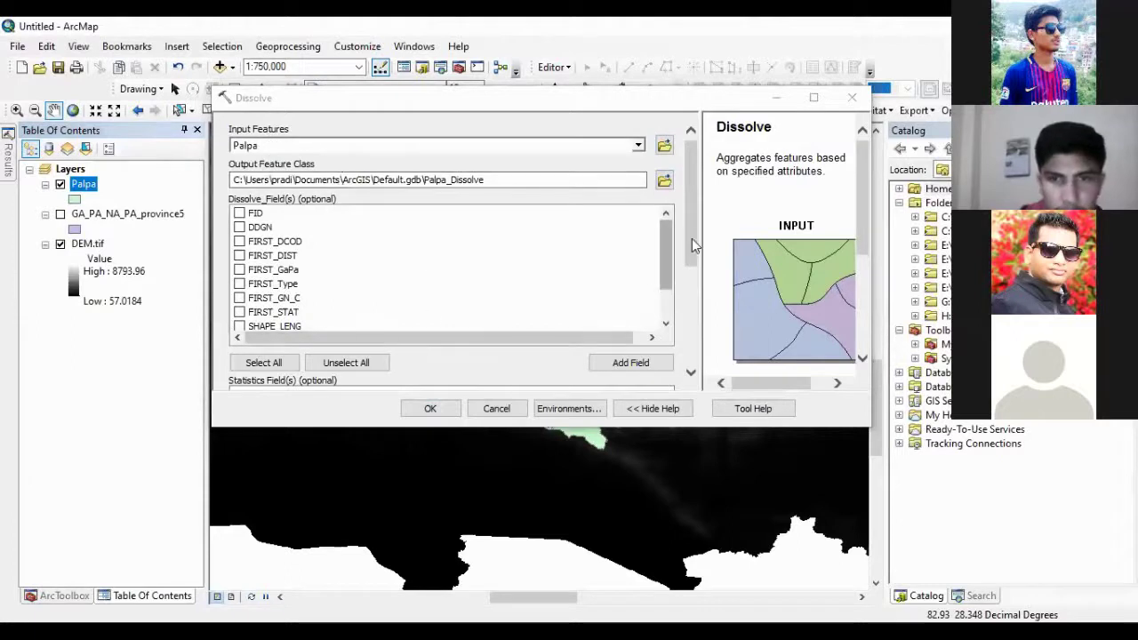
drag(692, 239, 693, 354)
click(436, 407)
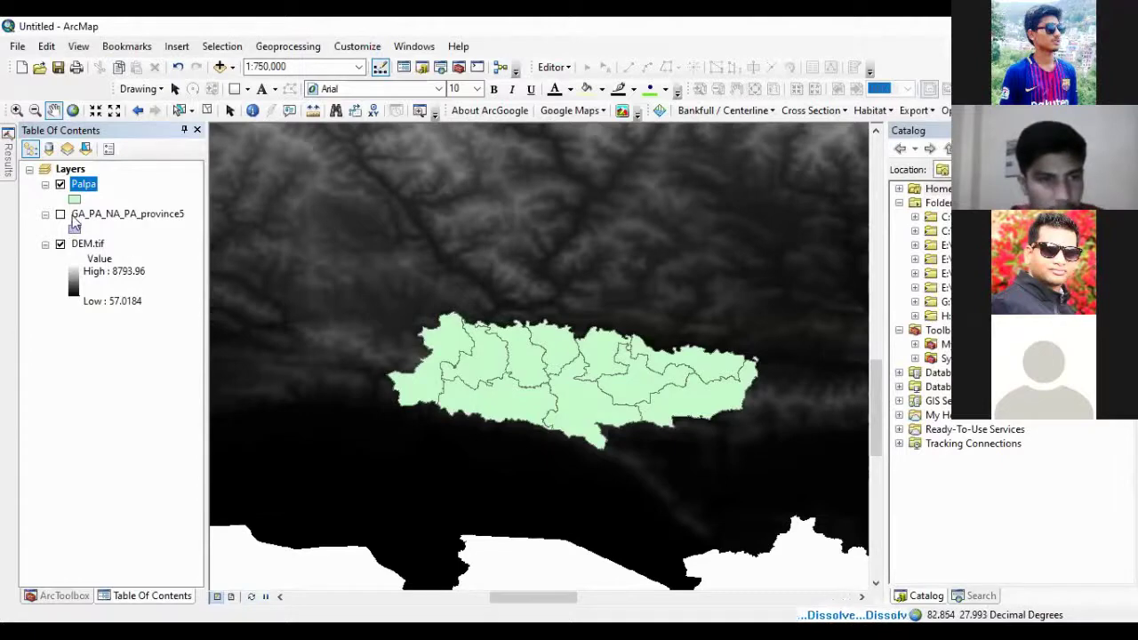
Step: Remove the GA_PA_NA_PA_province5 layer from the map
right_click(88, 218)
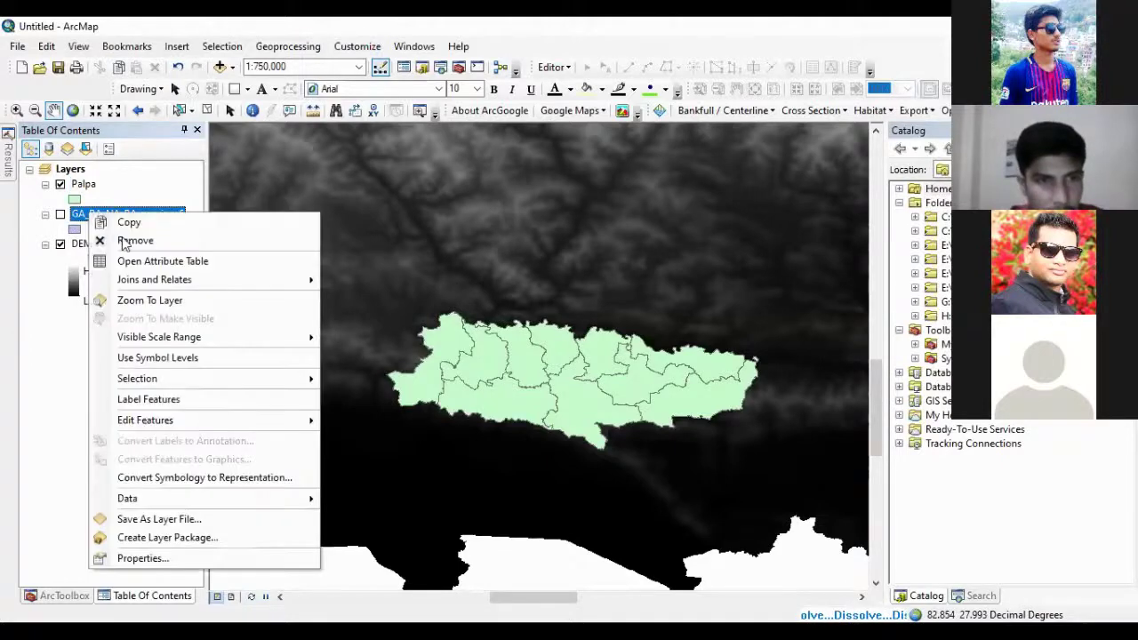
click(124, 238)
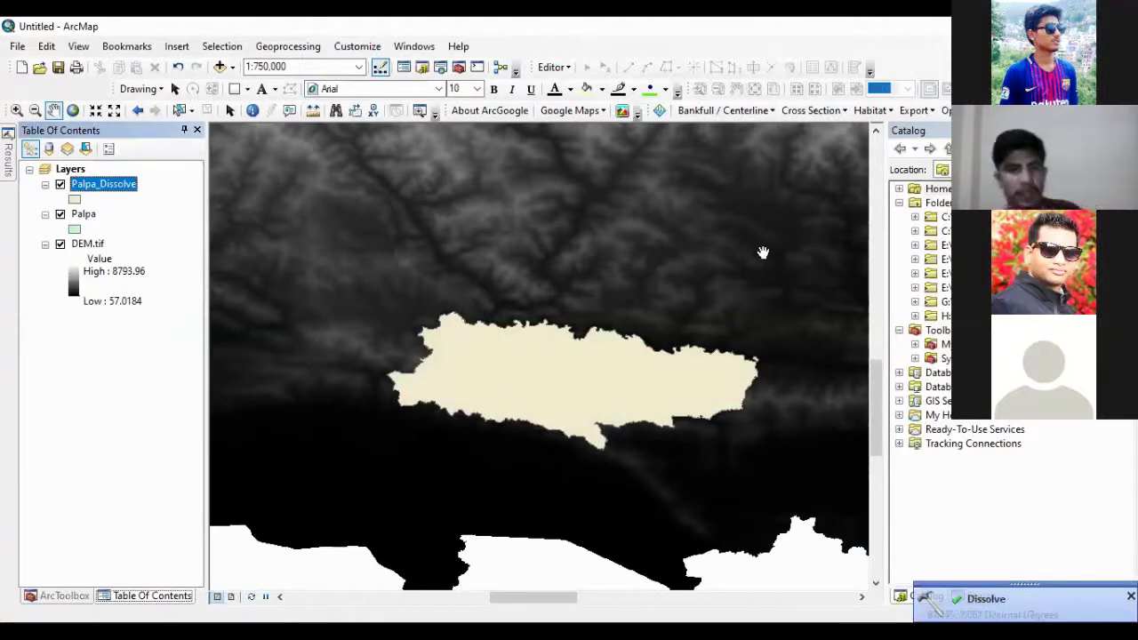
Step: Give the Palpa_Dissolve layer the Hollow symbol and hide the Palpa layer
click(78, 198)
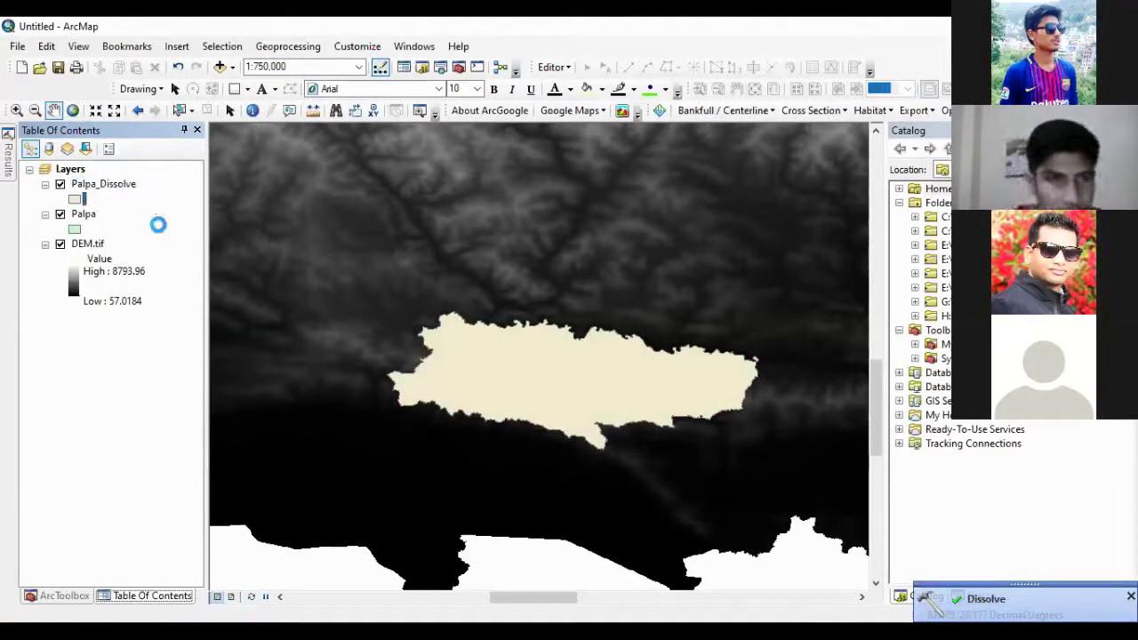
click(491, 326)
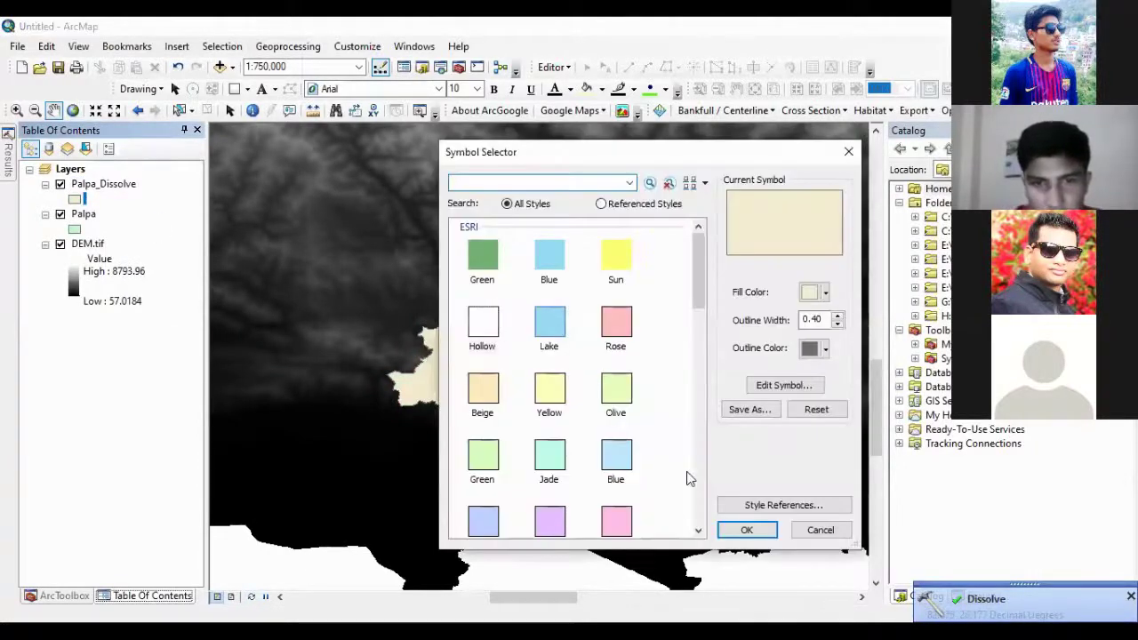
click(745, 530)
click(59, 214)
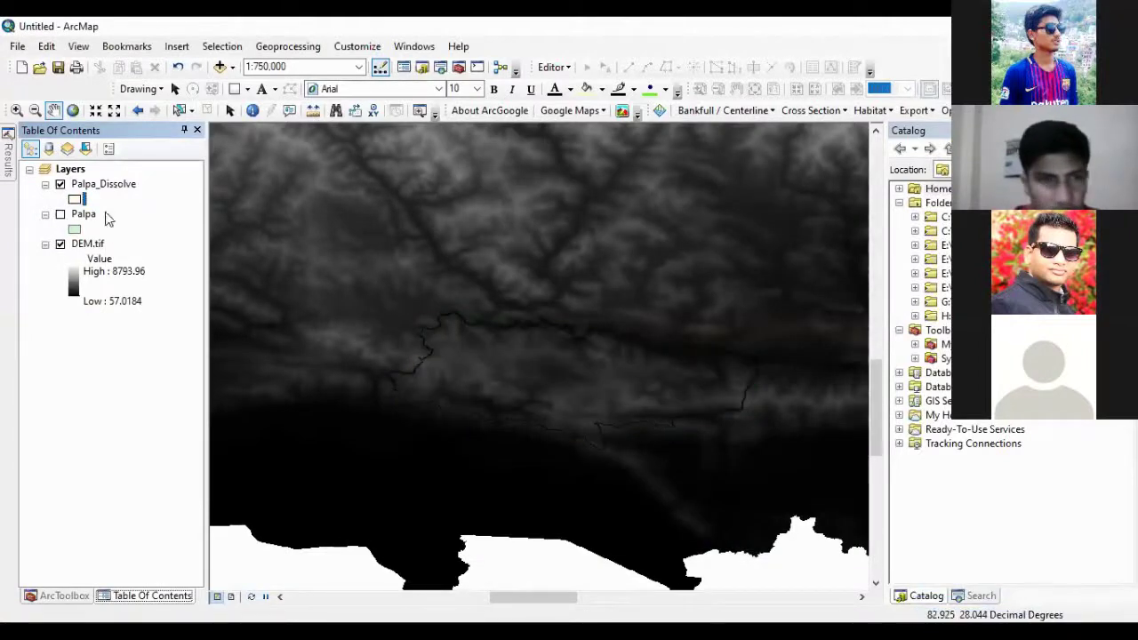
Step: Set the Palpa_Dissolve outline to width 1 in red and view the boundary closer over the DEM
click(75, 199)
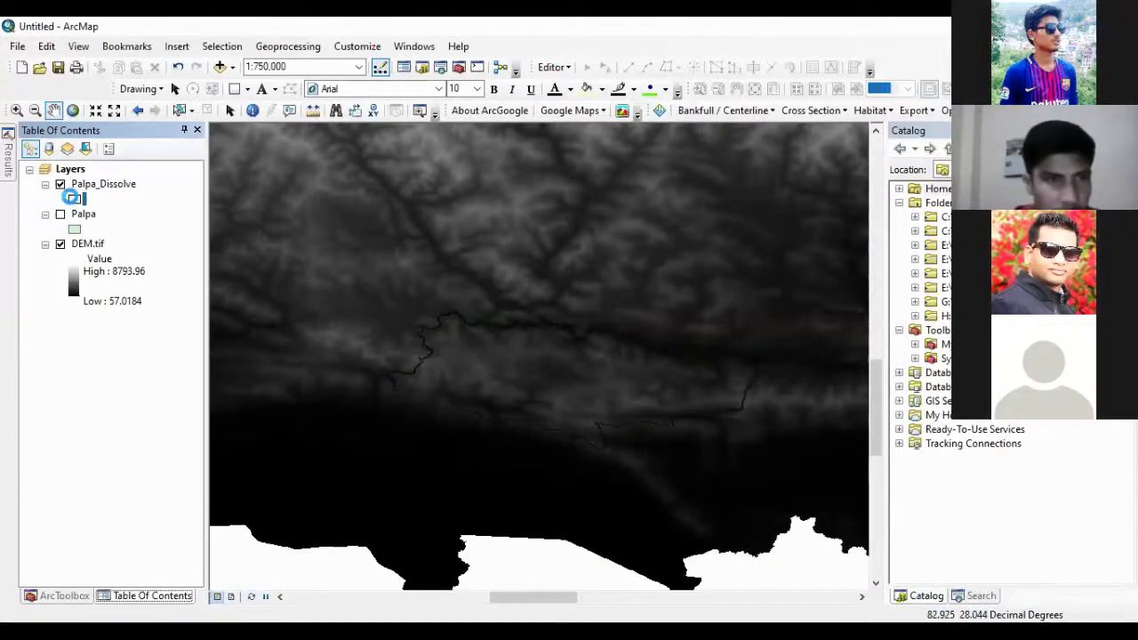
click(838, 317)
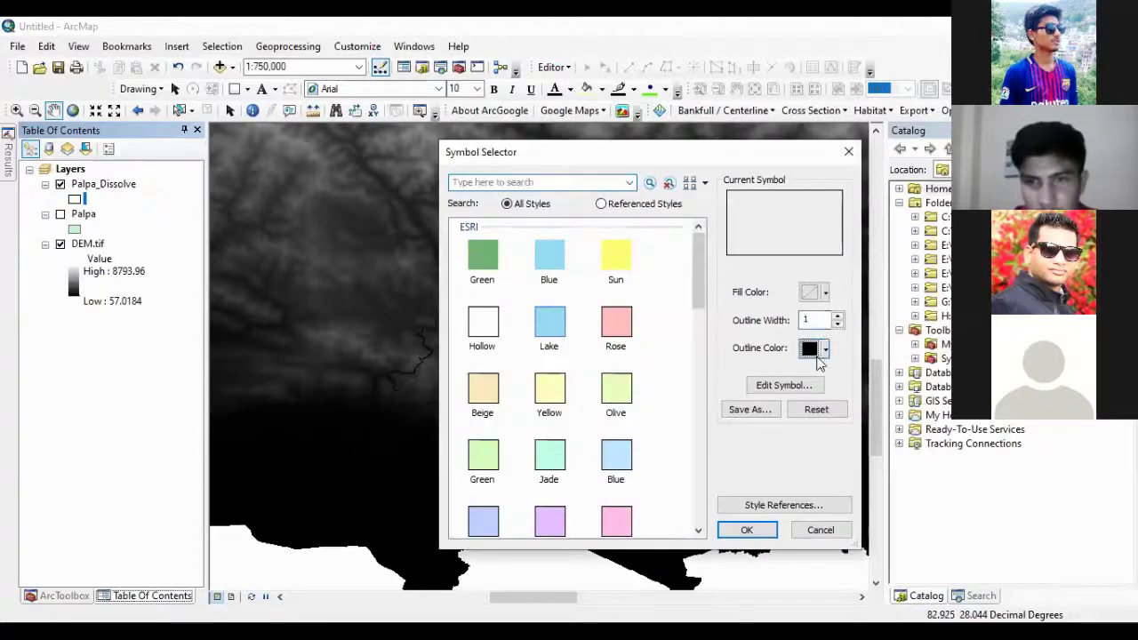
click(813, 347)
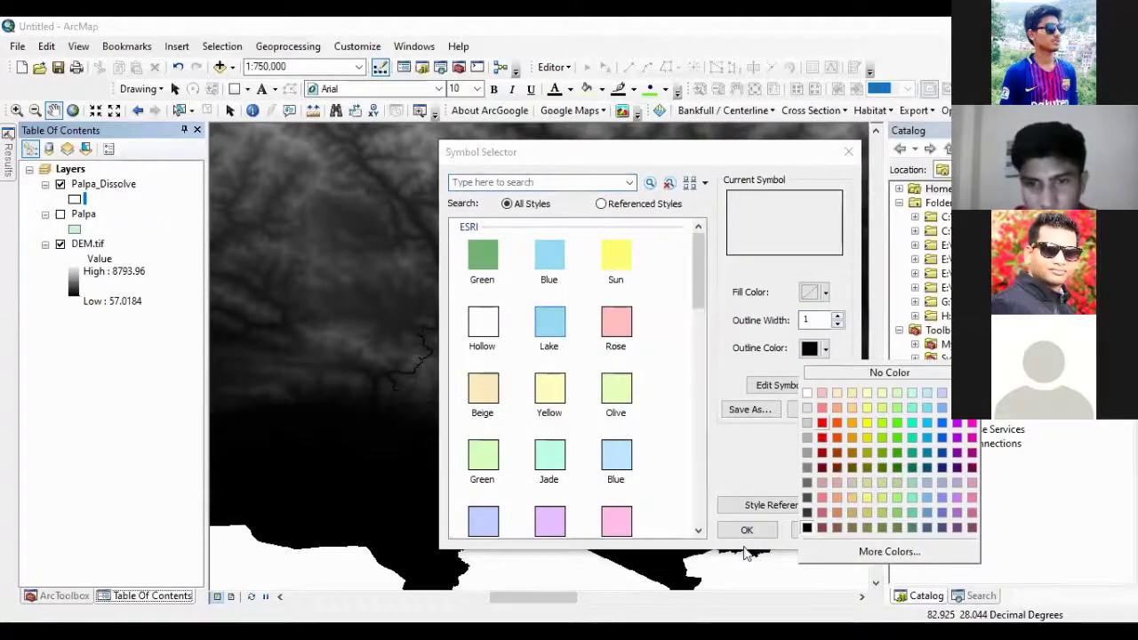
click(822, 424)
click(747, 530)
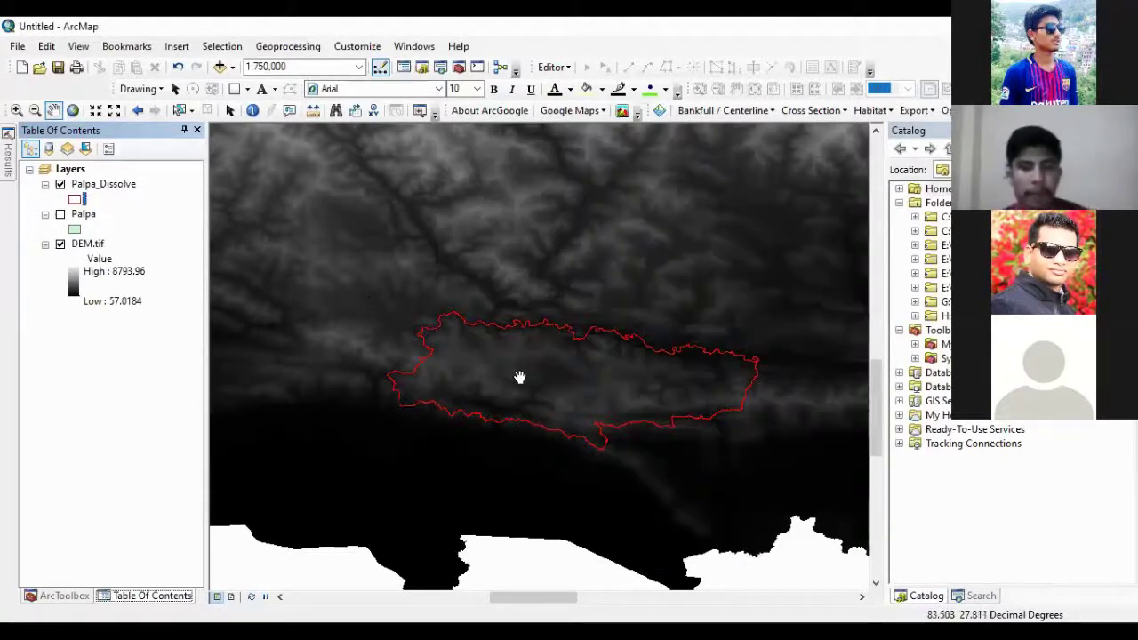
scroll(522, 412, up, 2)
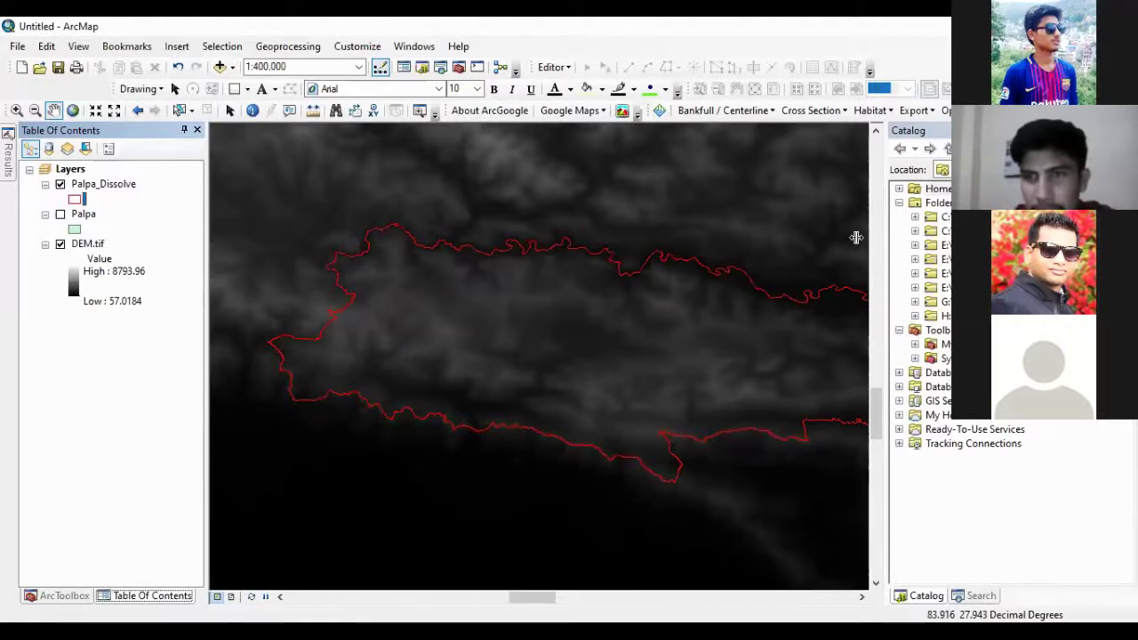
Step: Search for the Extract by Mask tool and set DEM.tif as its input raster and Palpa_Dissolve as the mask
click(415, 46)
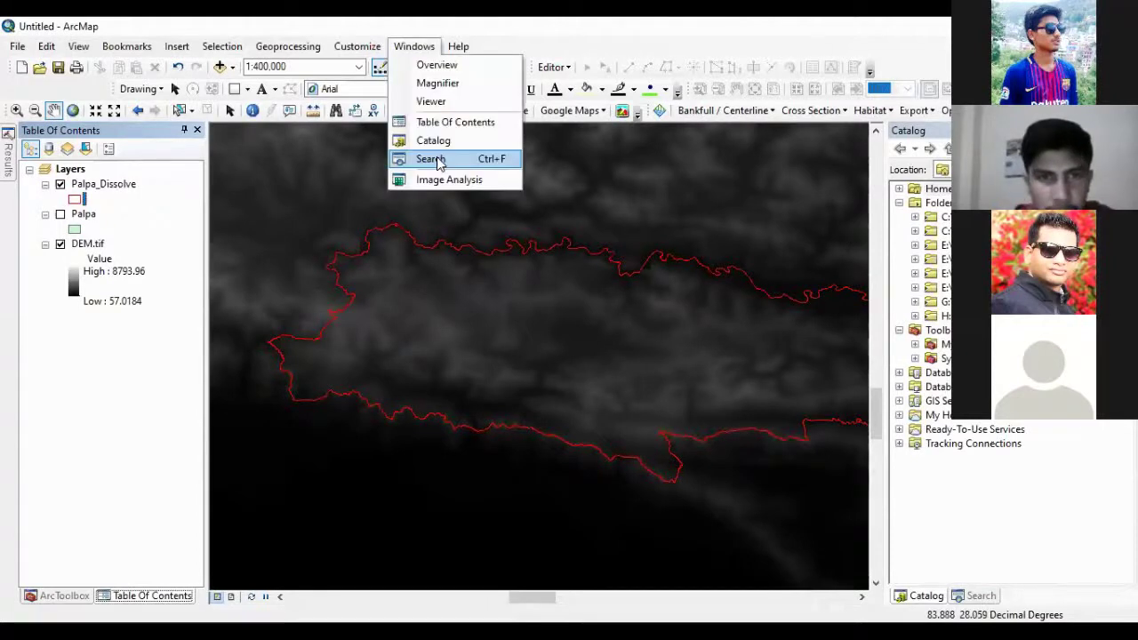
click(427, 158)
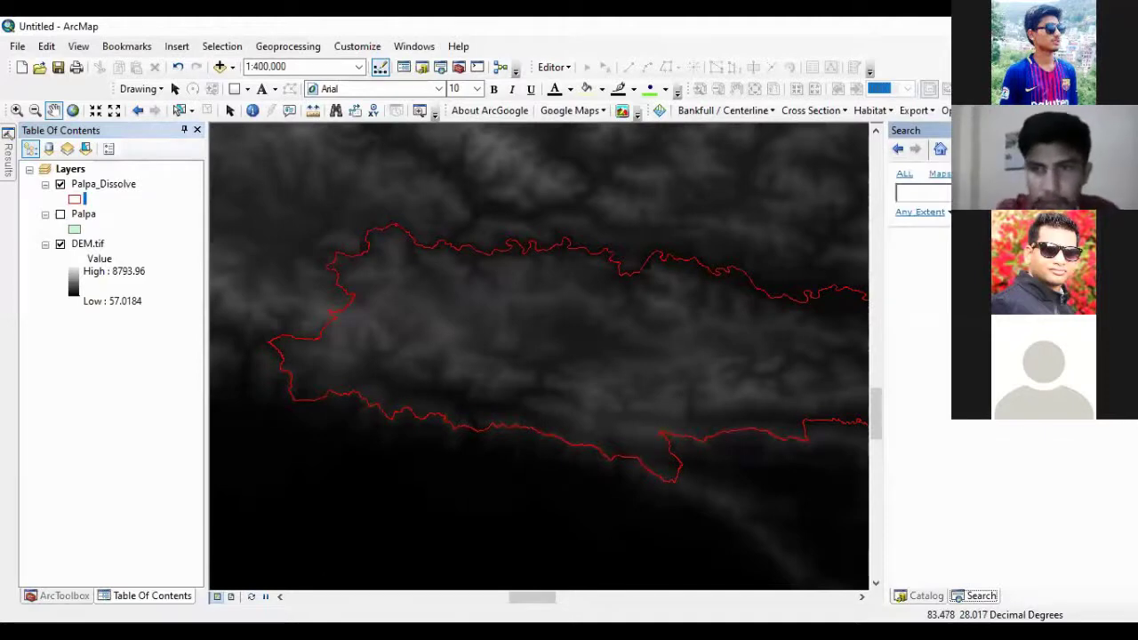
text(mask)
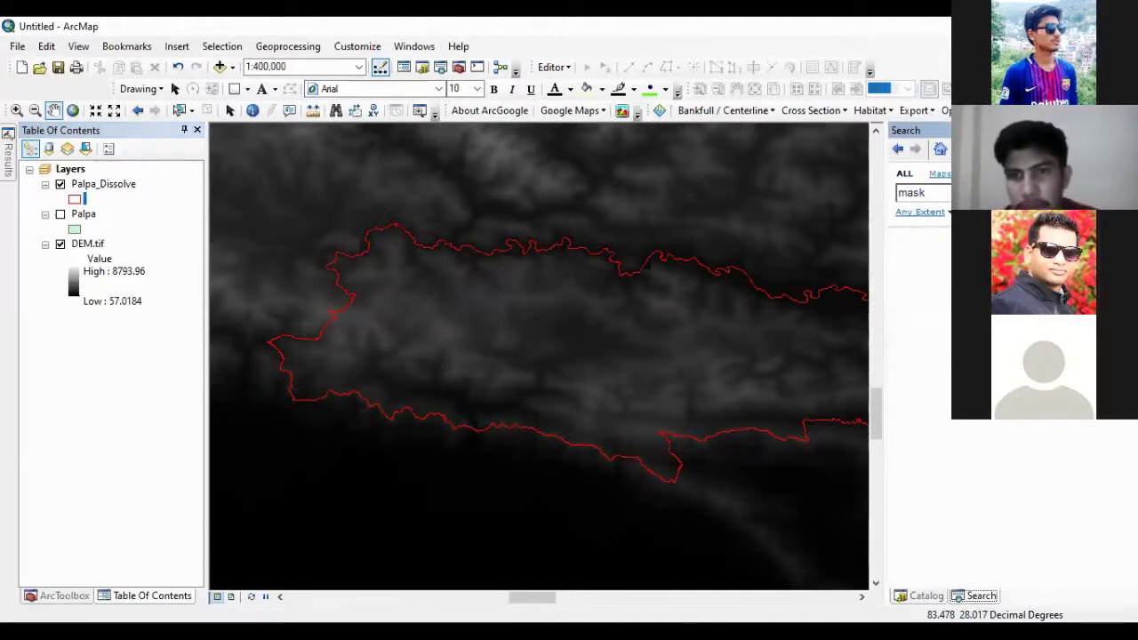
key(Return)
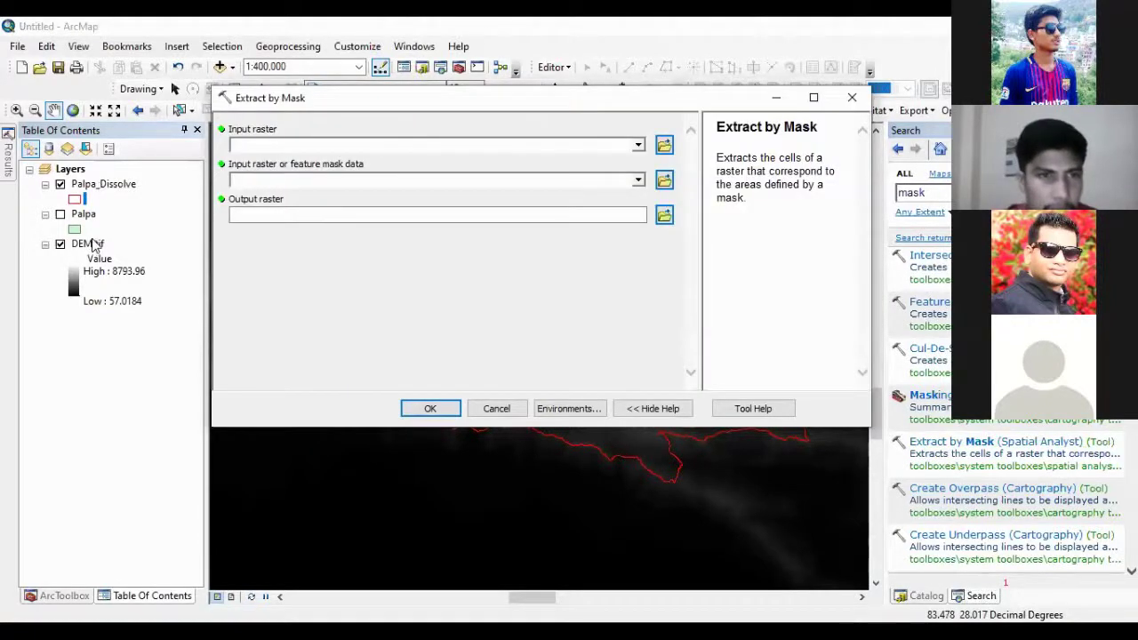
drag(92, 247, 260, 147)
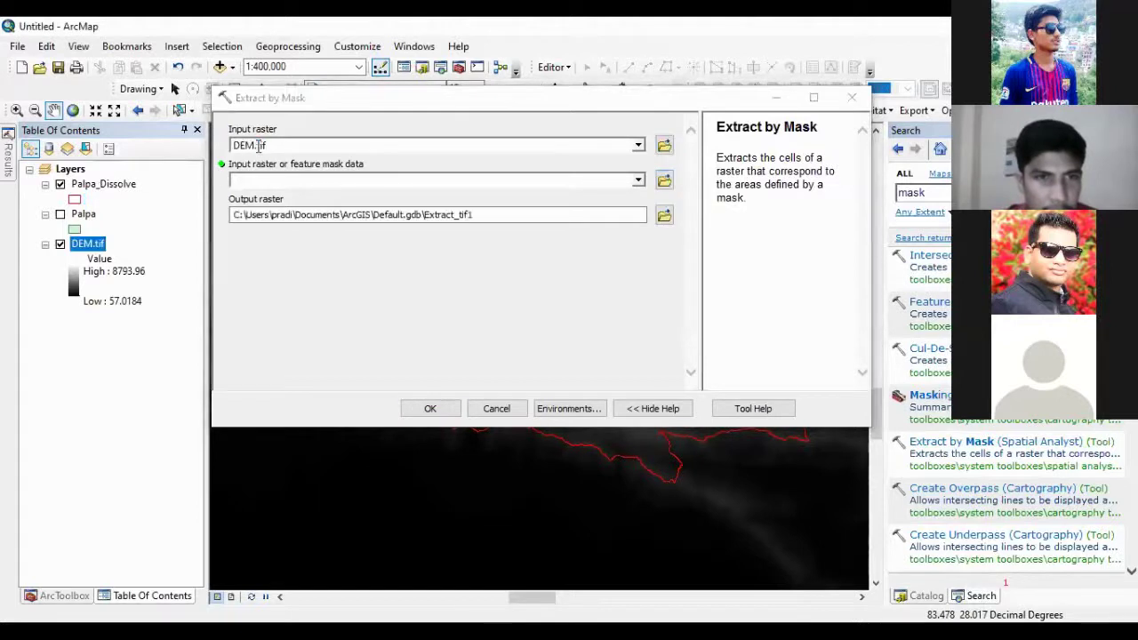
click(108, 184)
drag(111, 191, 276, 181)
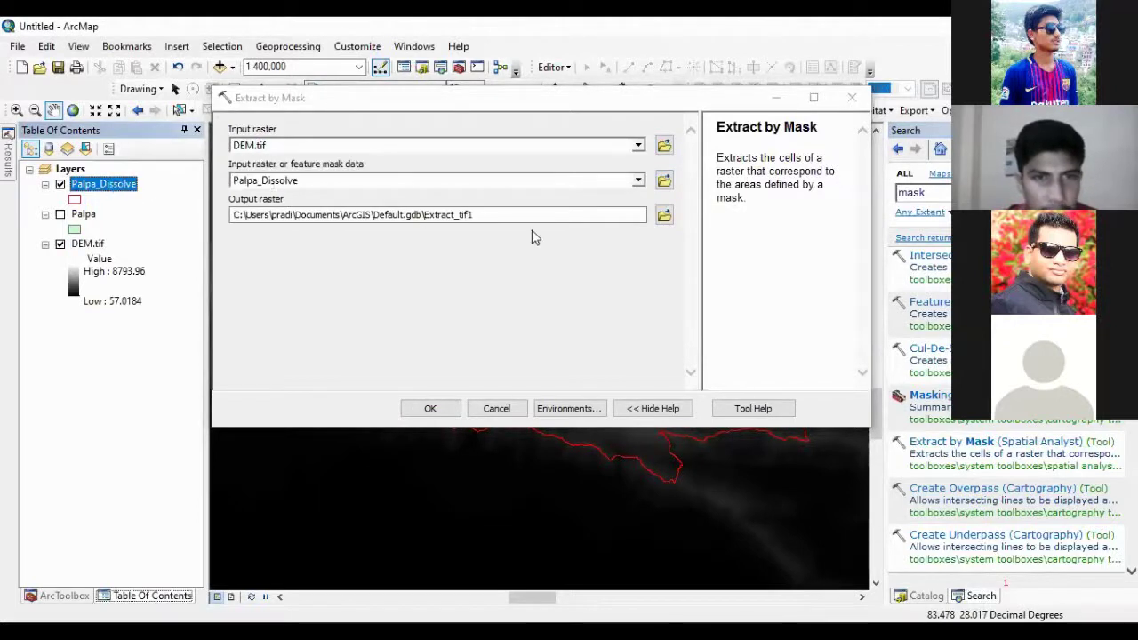
Step: Save the output raster as palpa_dem.tif in the train folder and run Extract by Mask
click(664, 217)
double_click(361, 187)
click(432, 345)
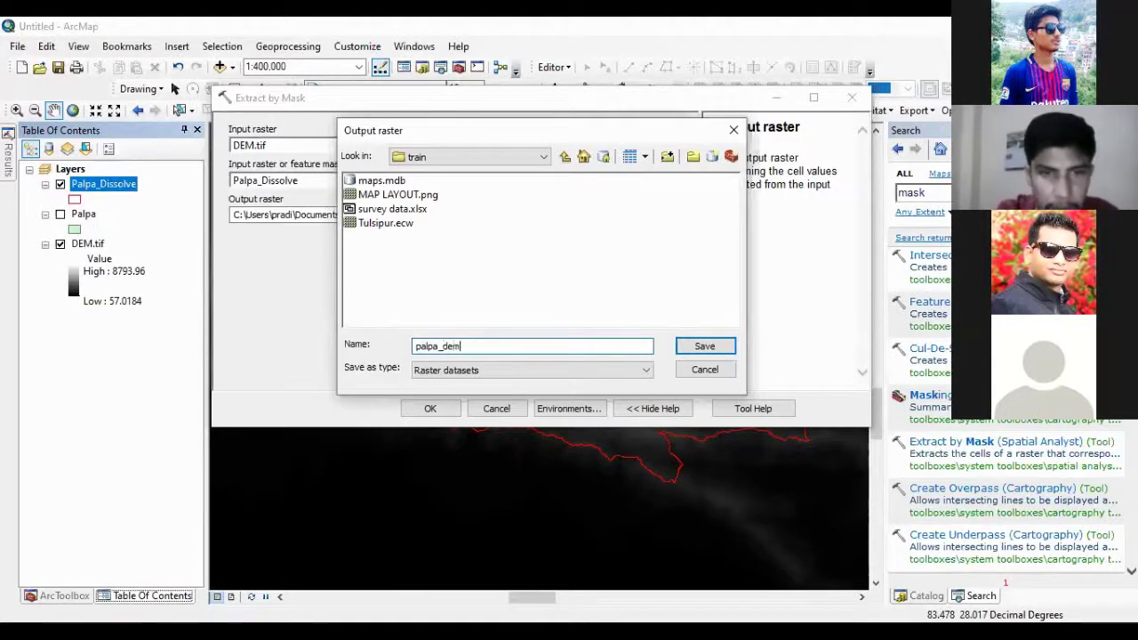
click(719, 346)
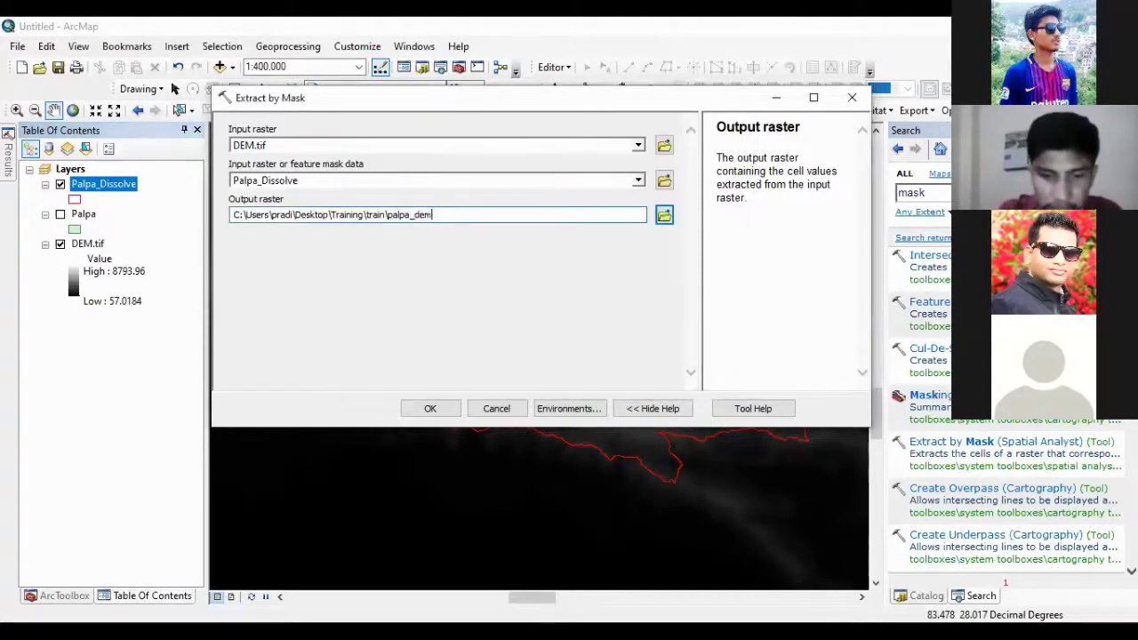
click(411, 247)
click(431, 408)
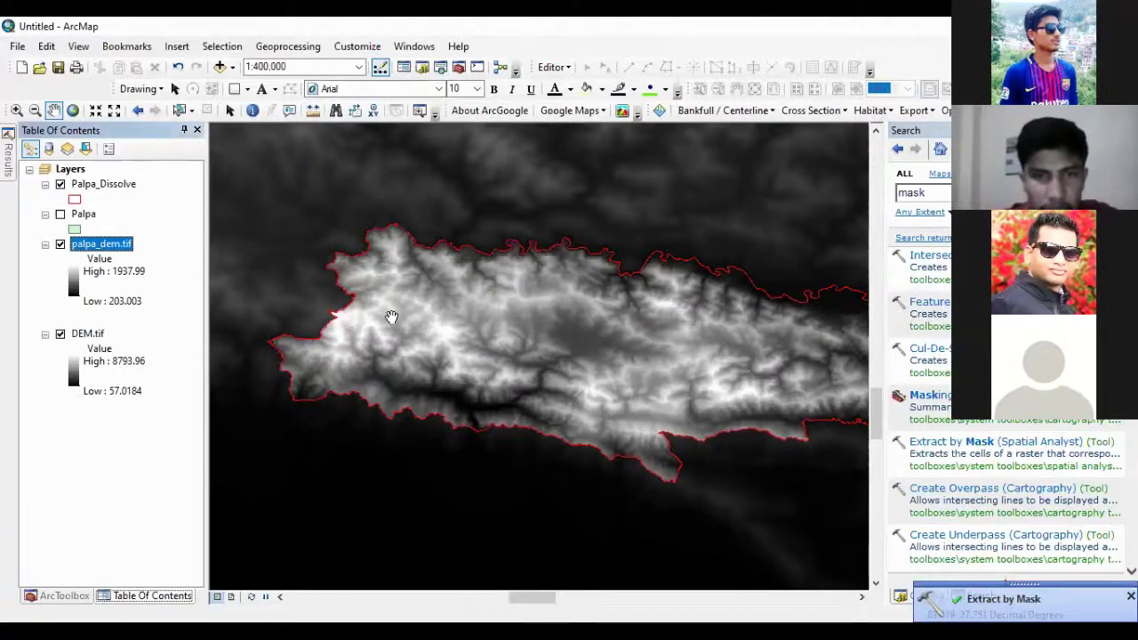
Step: Hide the DEM.tif layer and inspect the extracted palpa_dem.tif raster on its own
scroll(392, 320, up, 2)
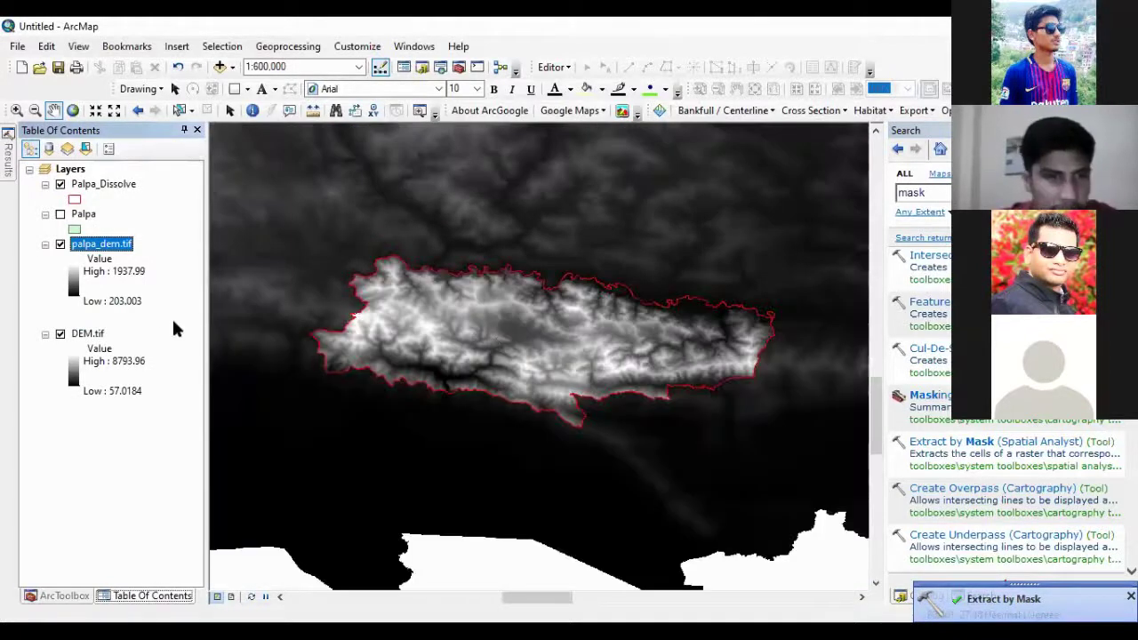
click(61, 335)
scroll(458, 354, down, 1)
scroll(458, 354, down, 2)
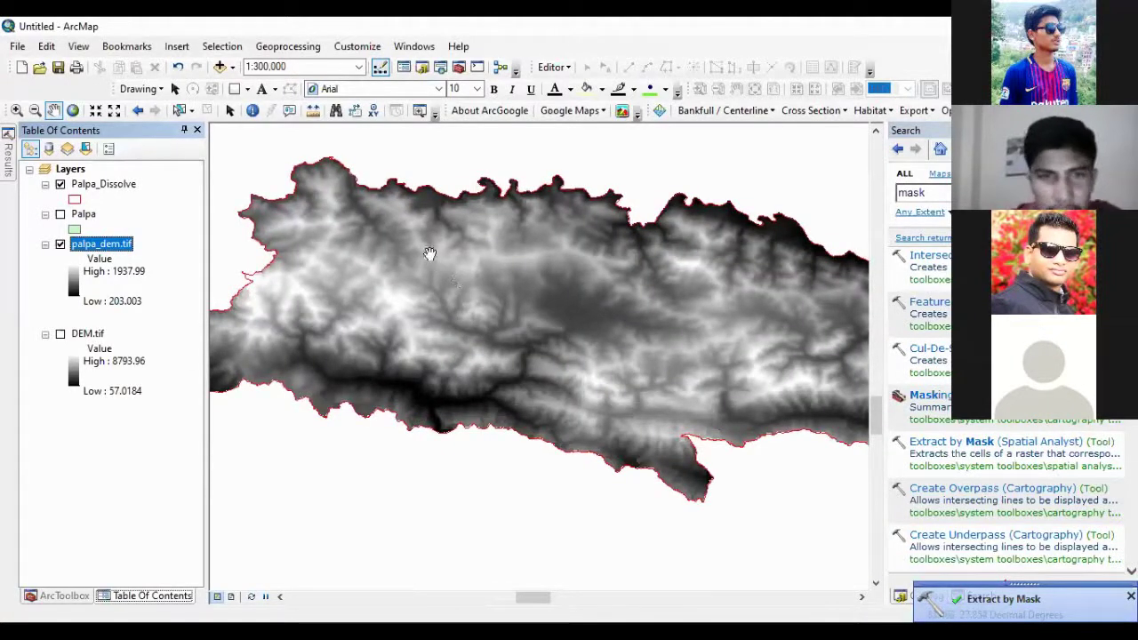
scroll(406, 236, up, 2)
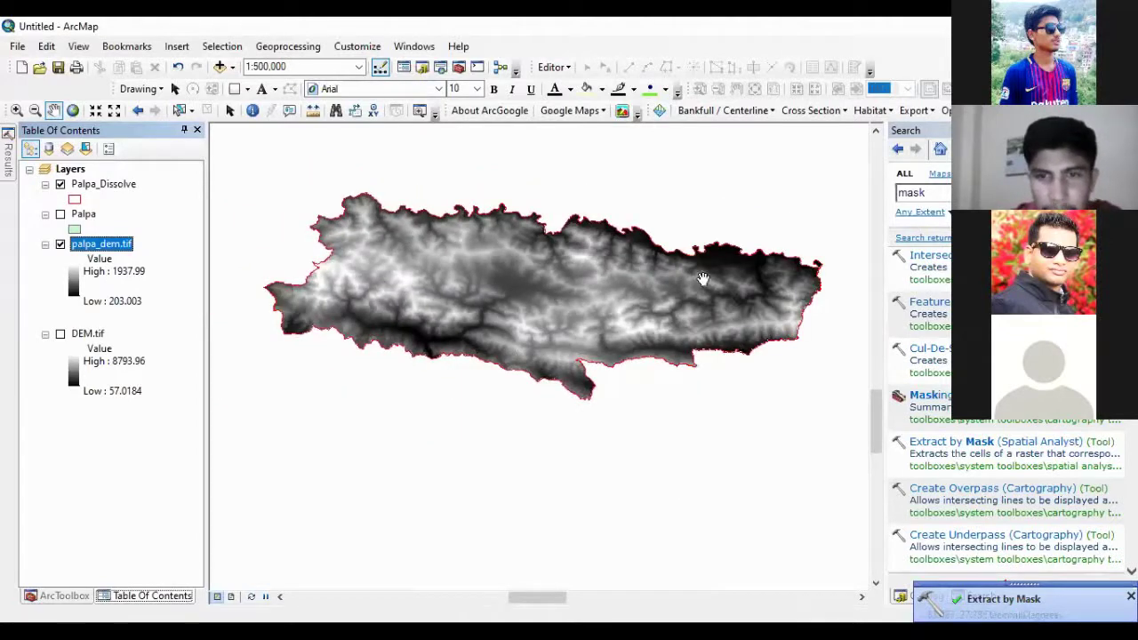
drag(686, 218, 586, 263)
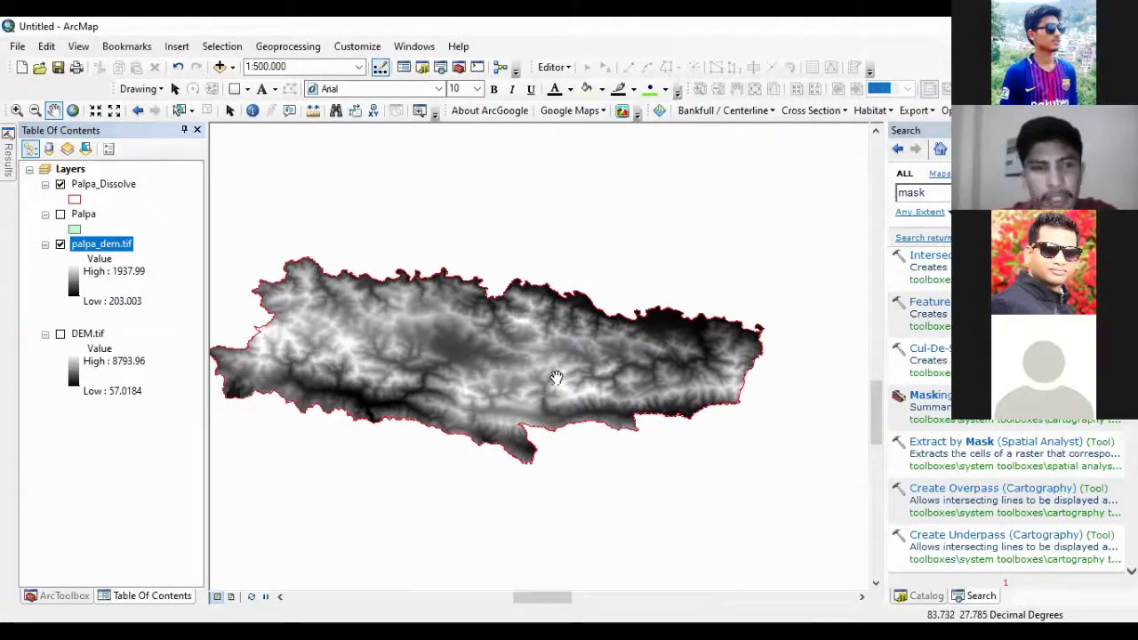
Step: Switch the palpa_dem.tif symbology to Classified with a light-to-dark red color ramp
right_click(90, 251)
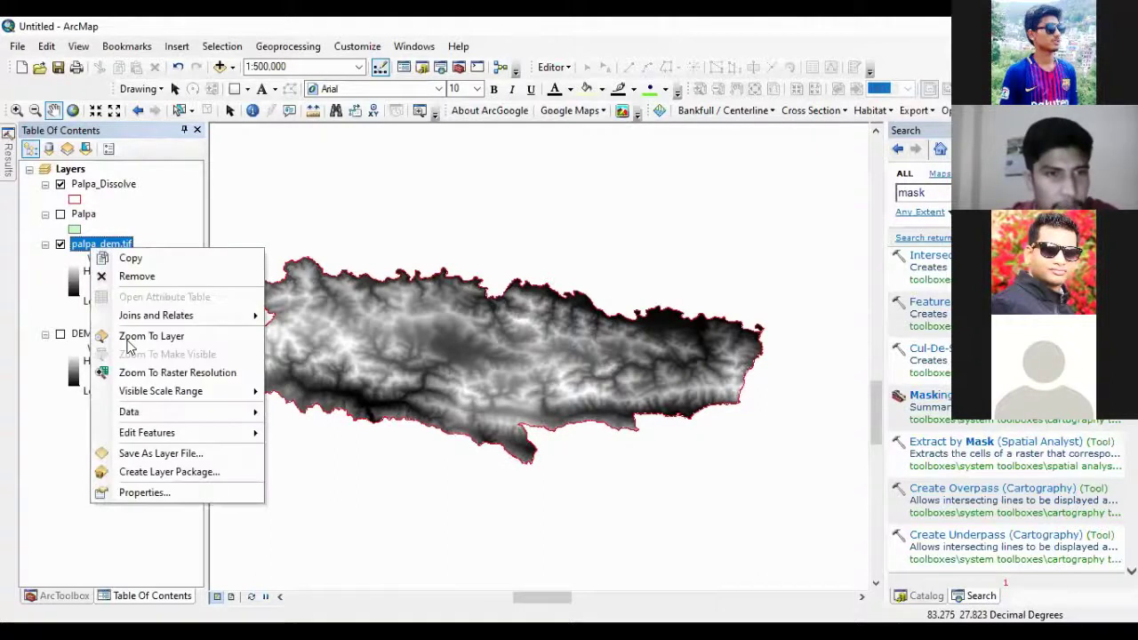
click(133, 493)
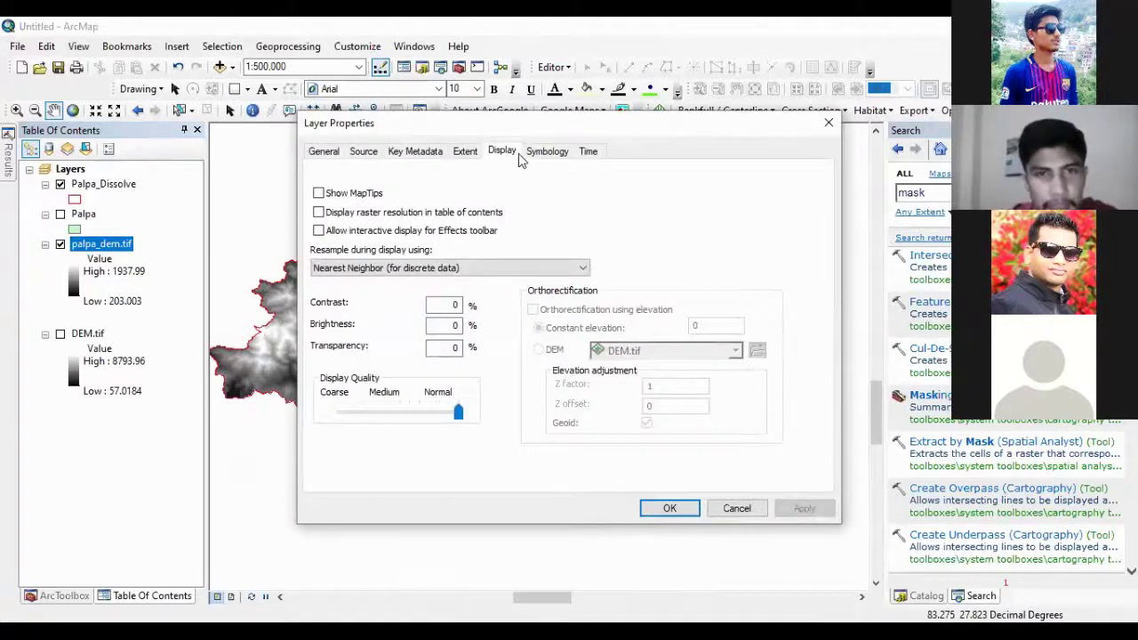
click(544, 153)
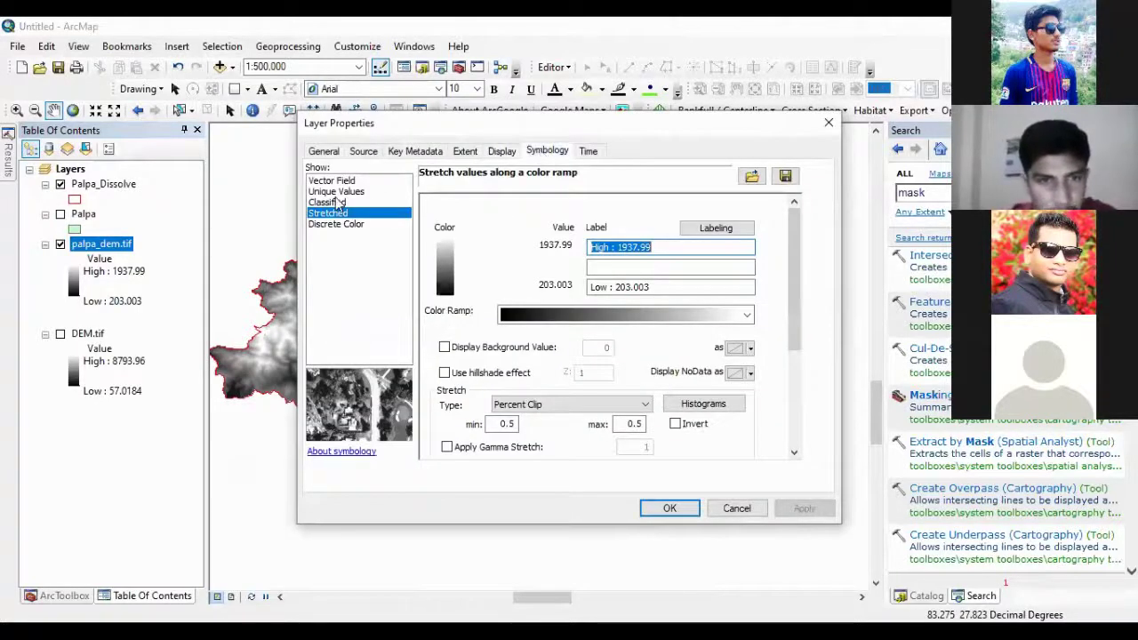
click(335, 203)
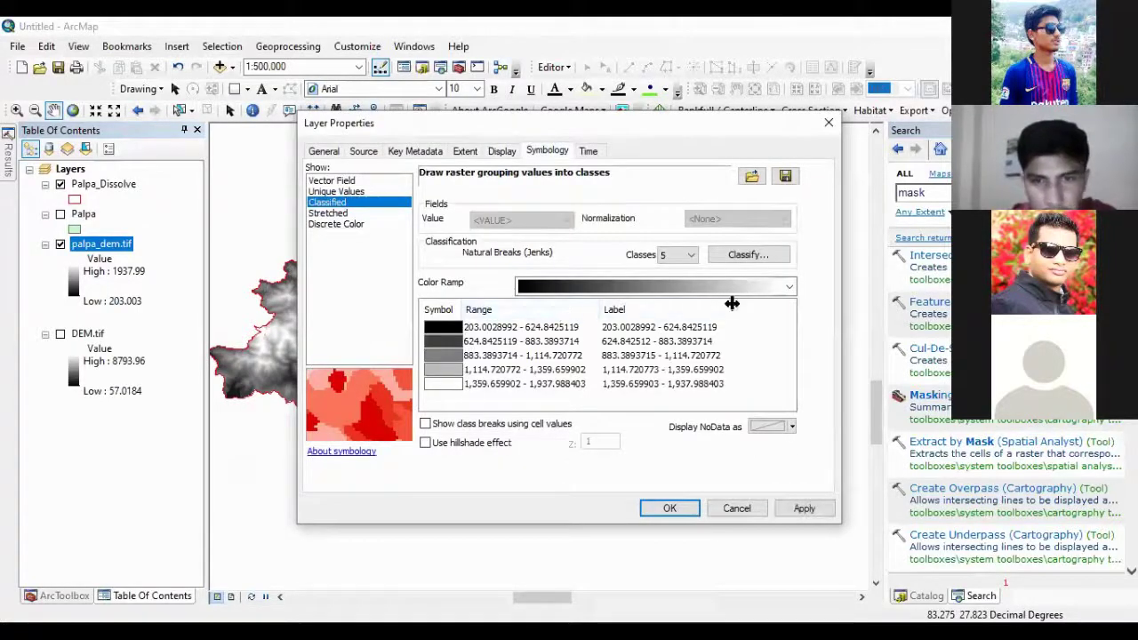
click(790, 286)
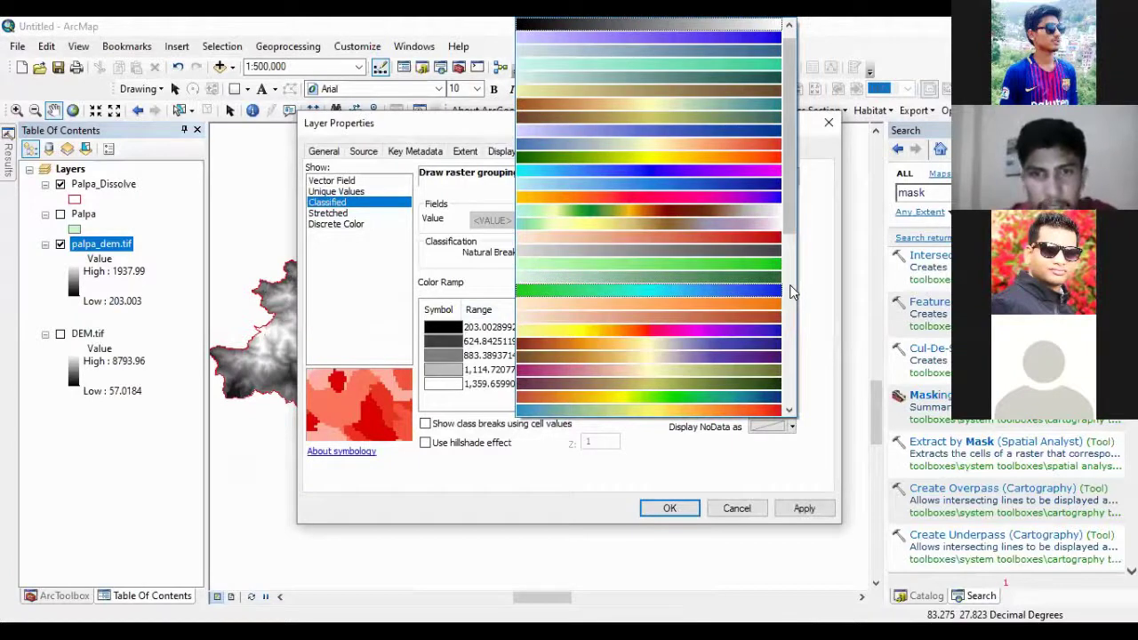
drag(786, 179, 790, 290)
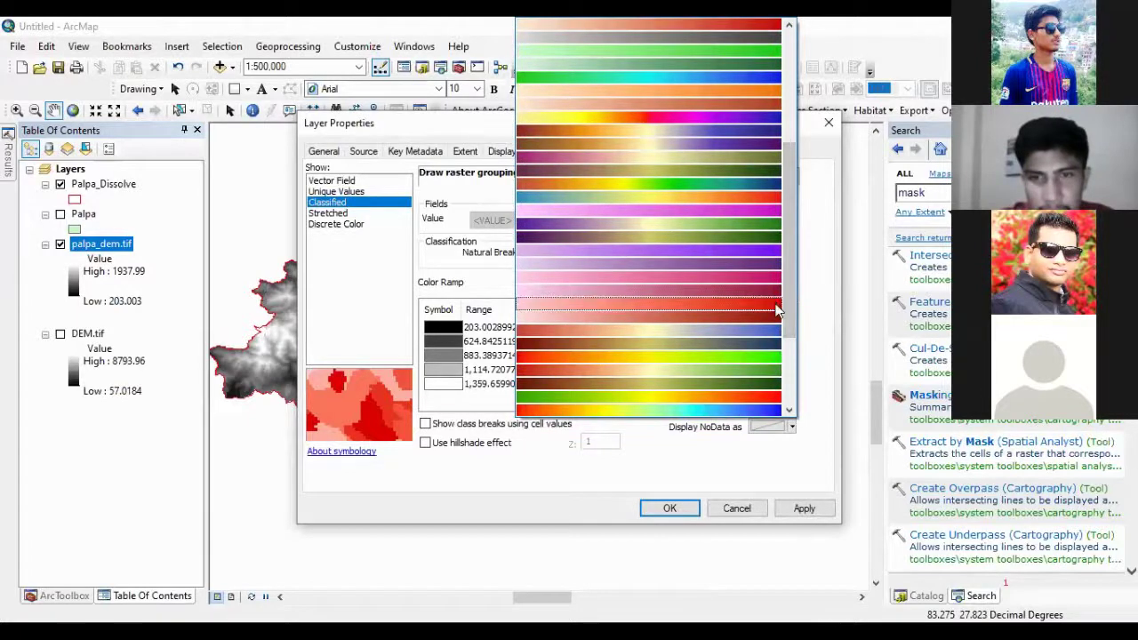
click(777, 310)
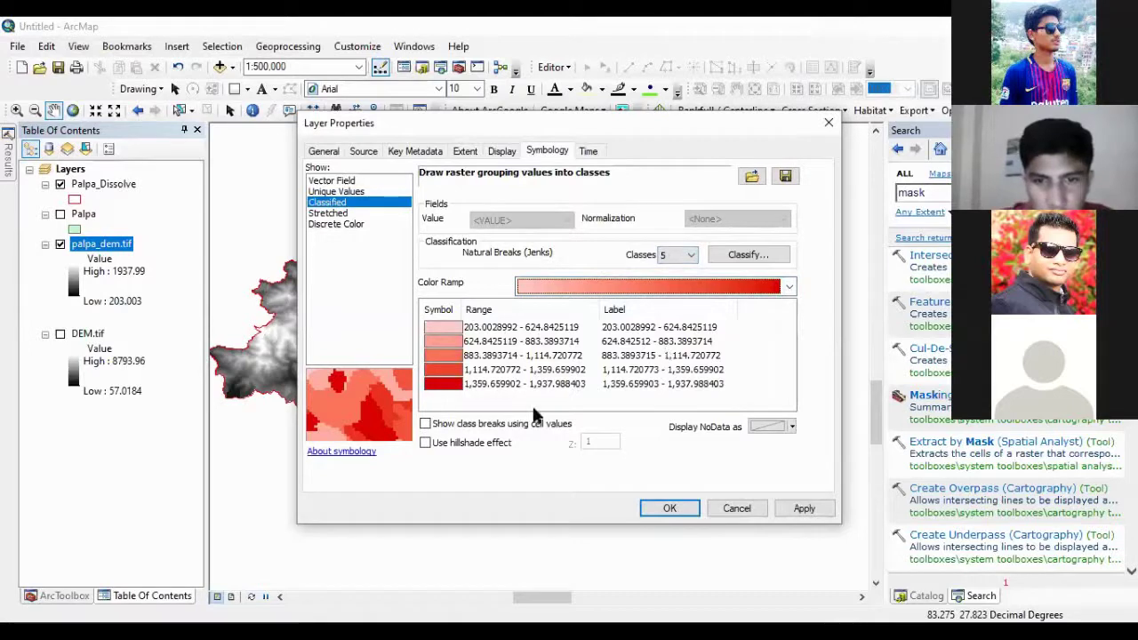
Step: Classify palpa_dem.tif by the Equal Interval method with 5 classes and apply the symbology to the map
click(692, 255)
click(691, 255)
click(767, 255)
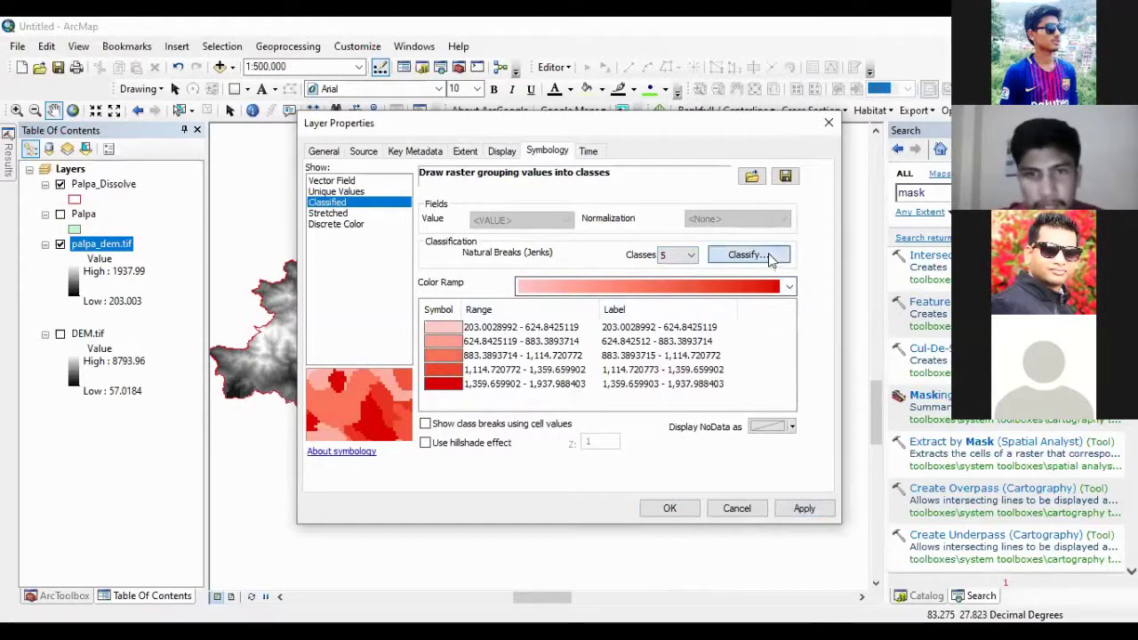
click(464, 165)
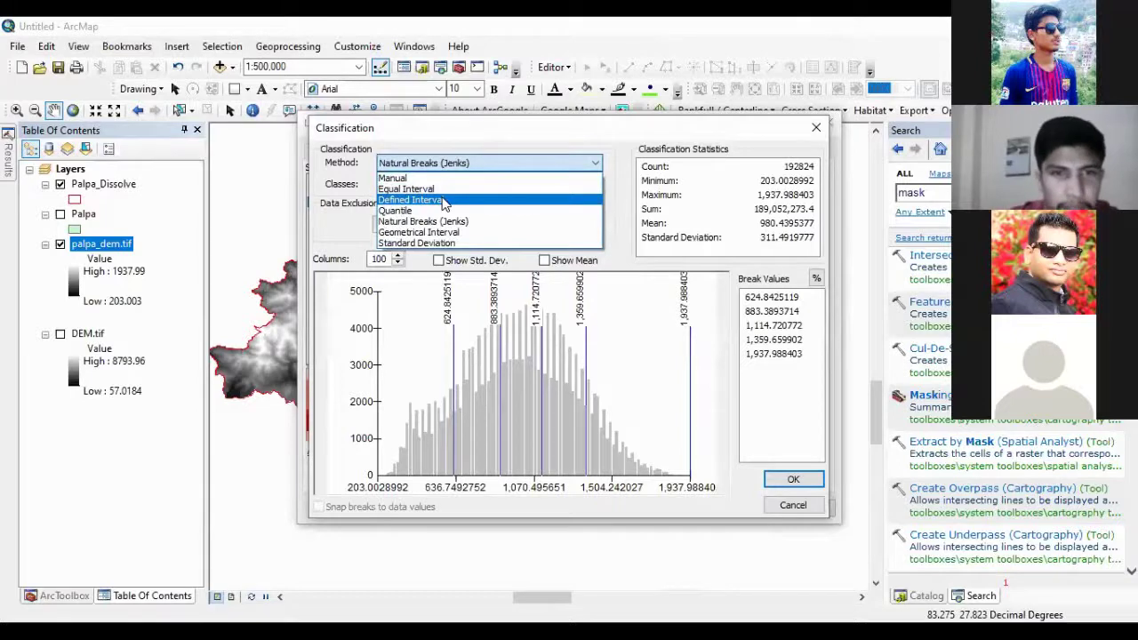
click(422, 188)
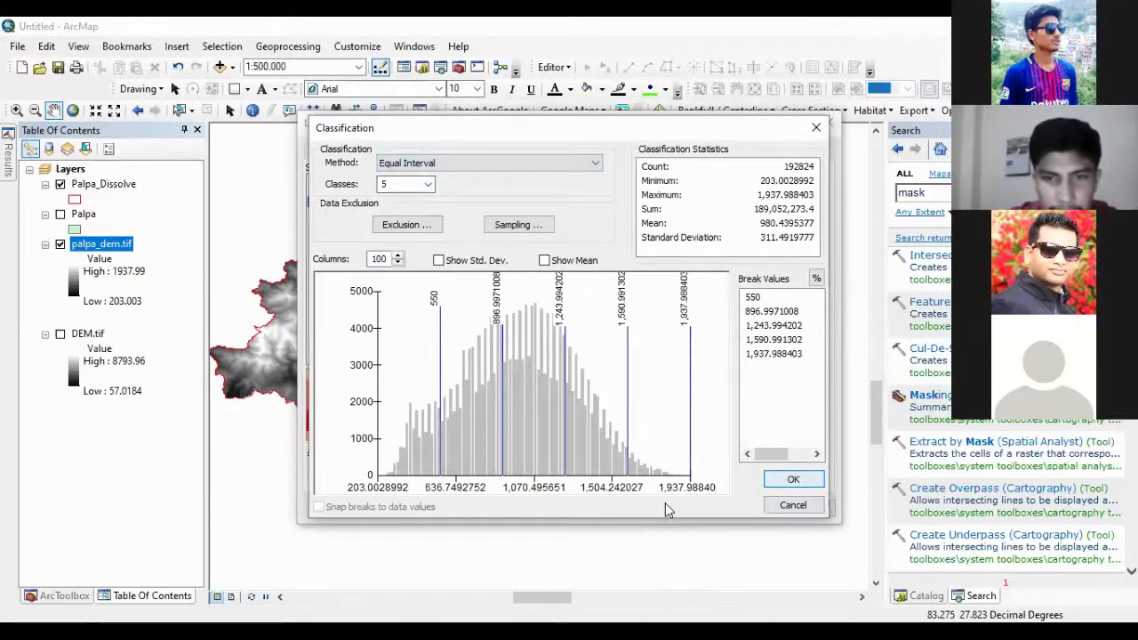
key(Return)
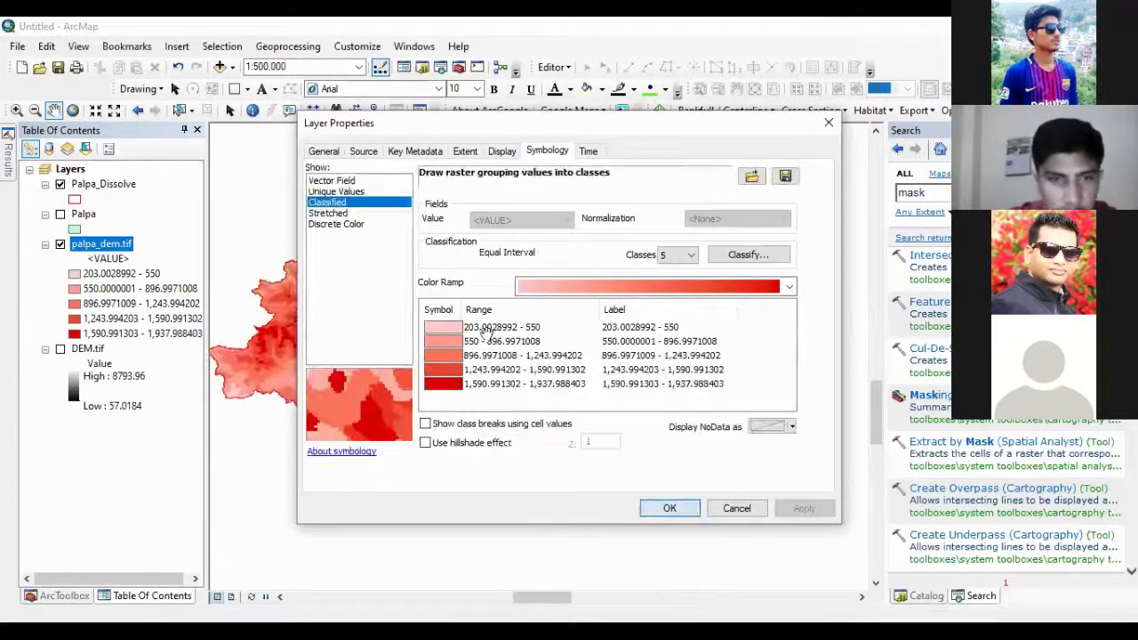
key(Return)
scroll(392, 359, up, 1)
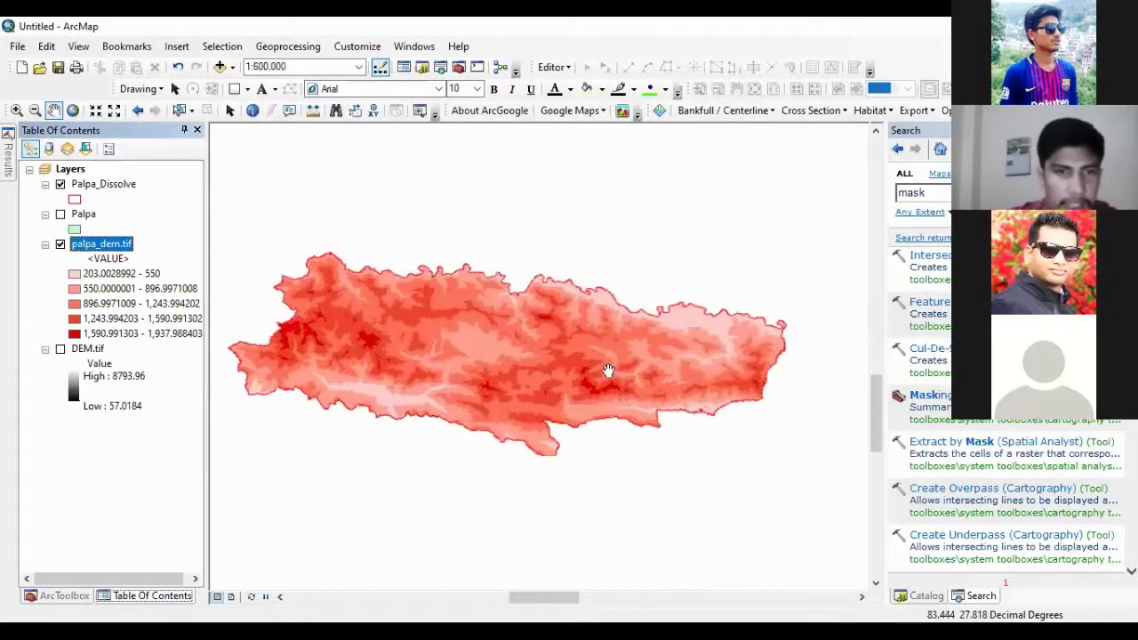
Step: Replace the <VALUE> legend heading under palpa_dem.tif with Elevation and clear that heading text again
scroll(498, 356, up, 1)
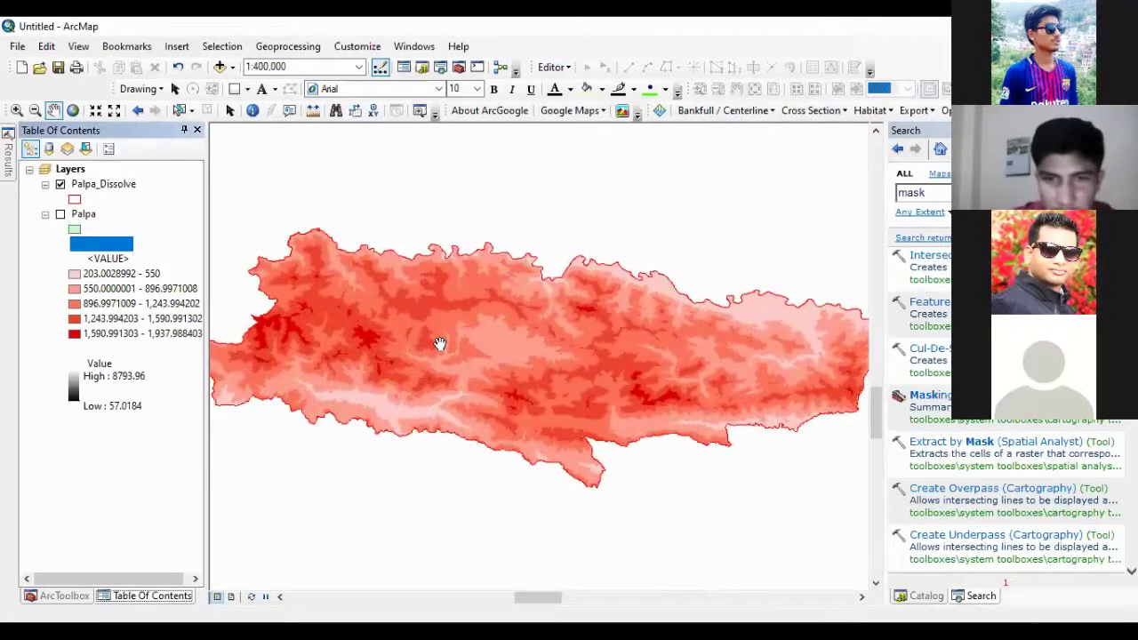
drag(440, 344, 445, 293)
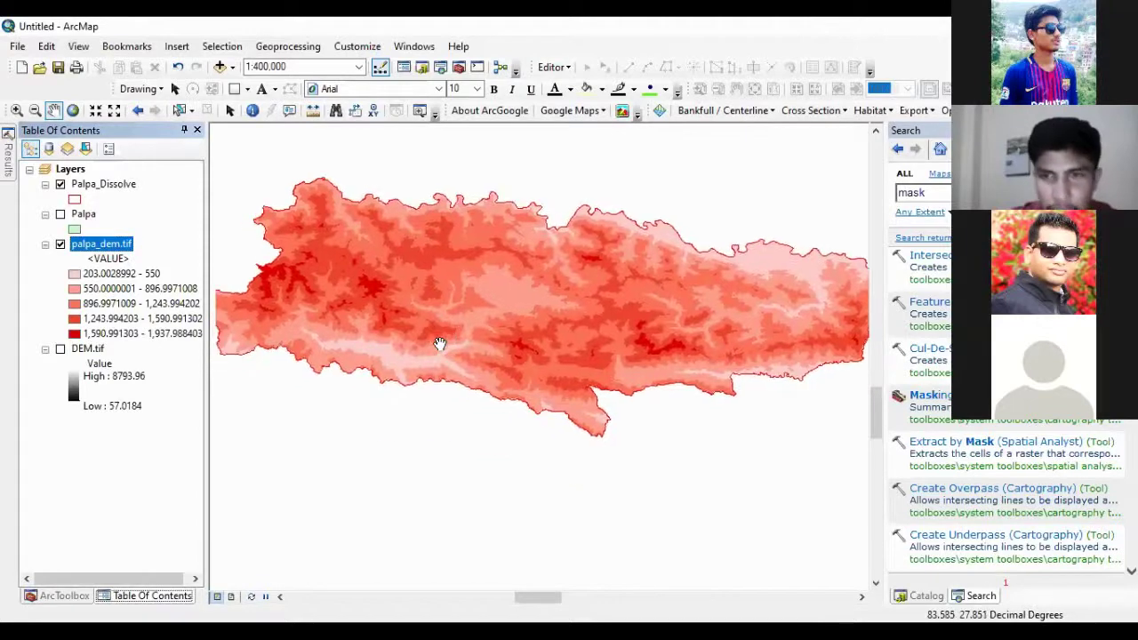
scroll(439, 344, up, 1)
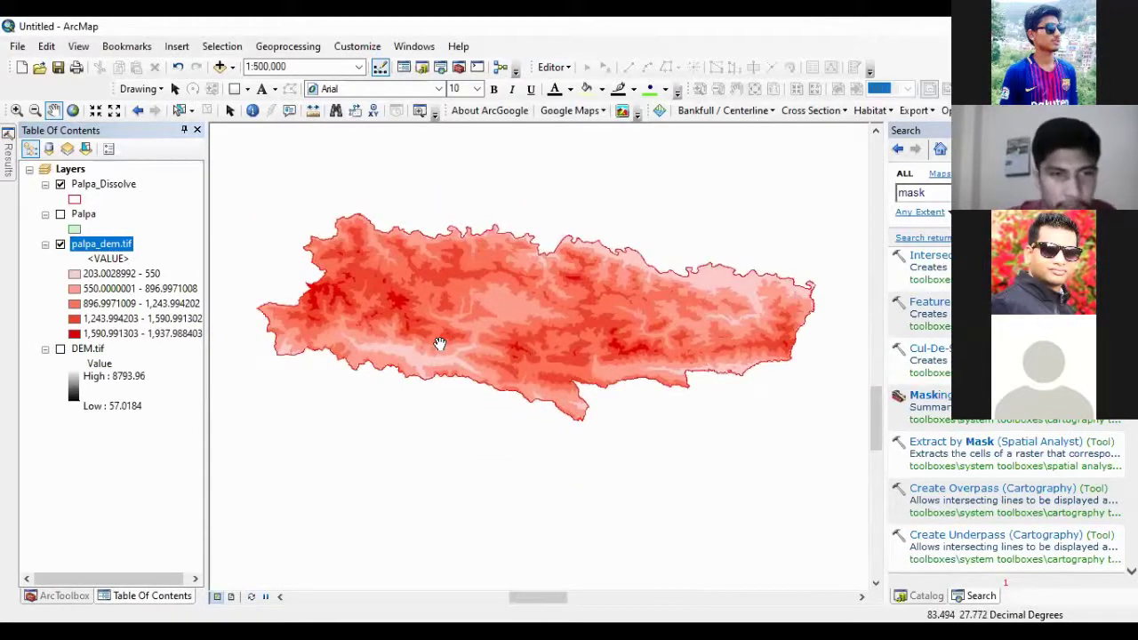
click(110, 259)
click(109, 258)
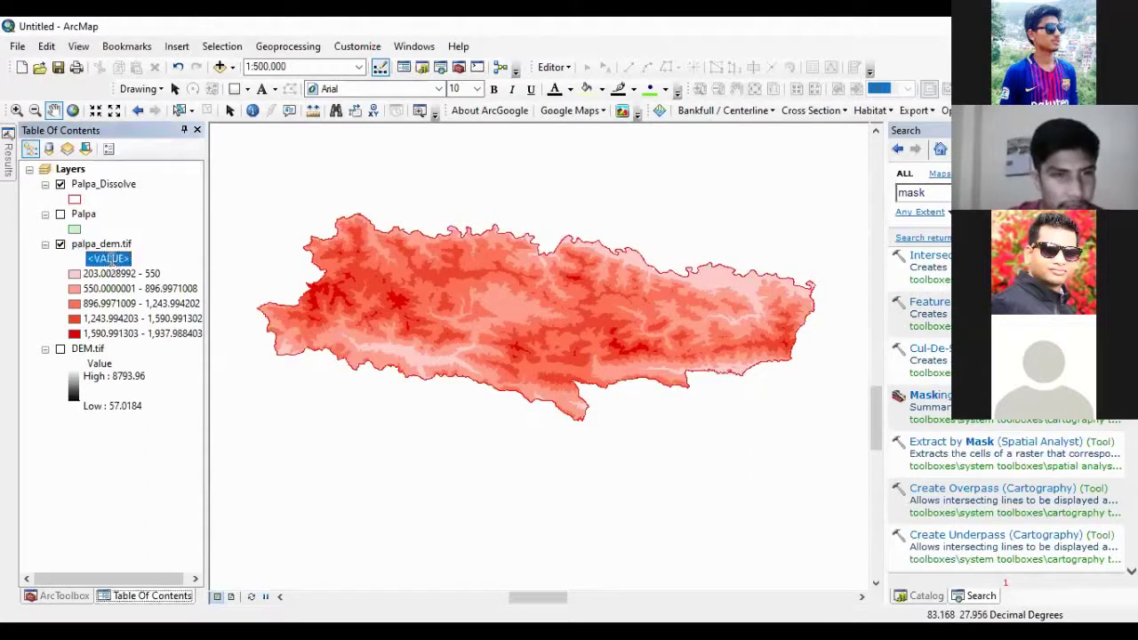
text(E)
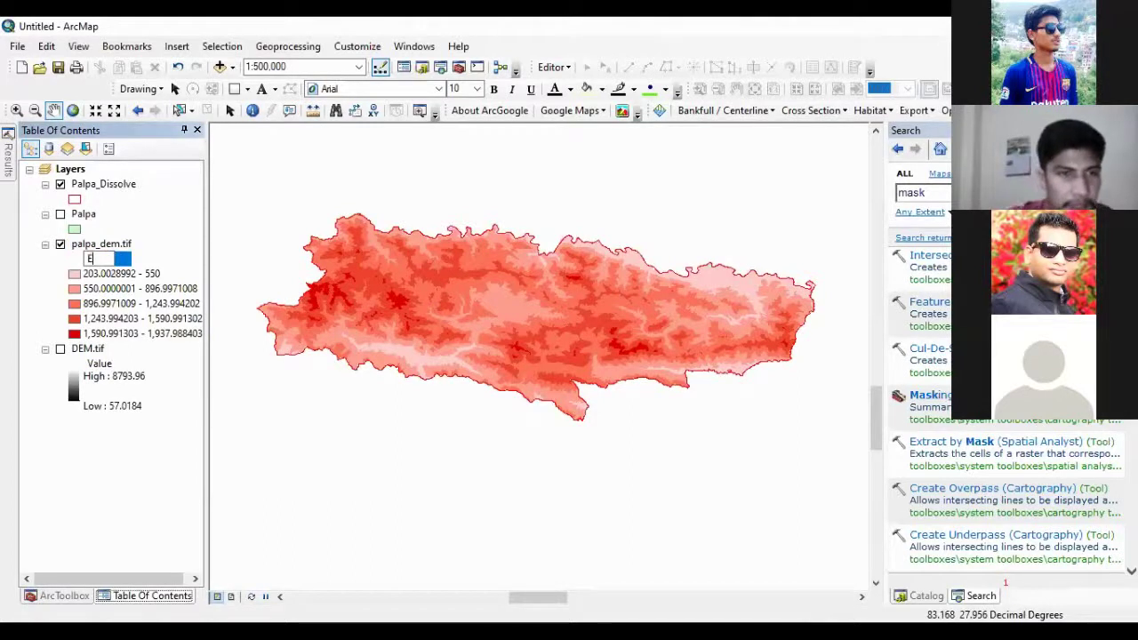
text(le)
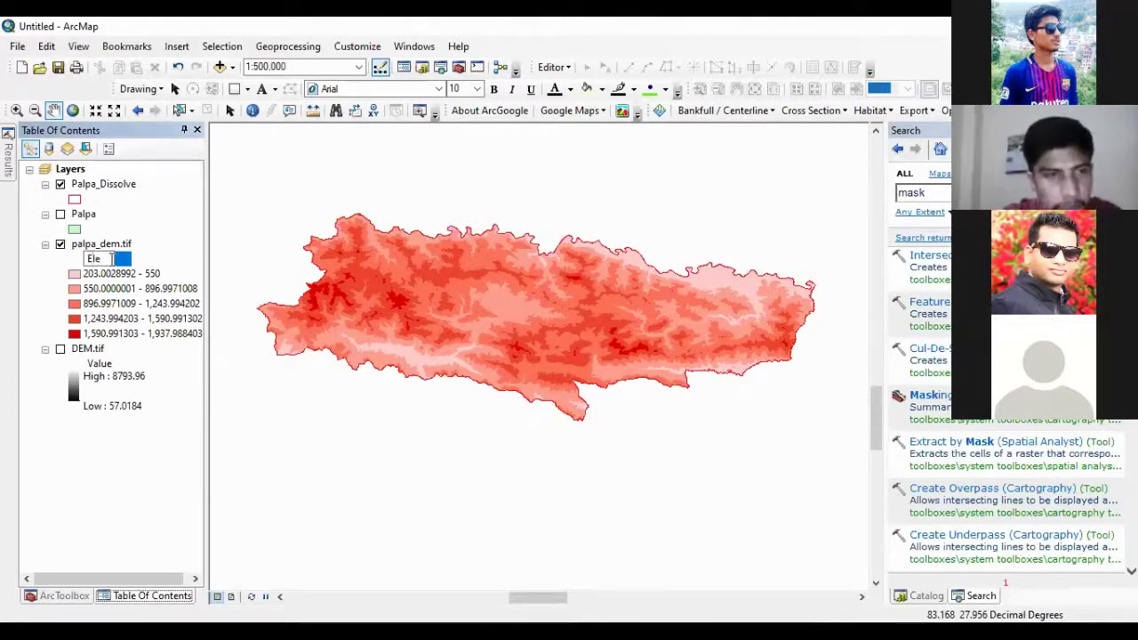
text(vation)
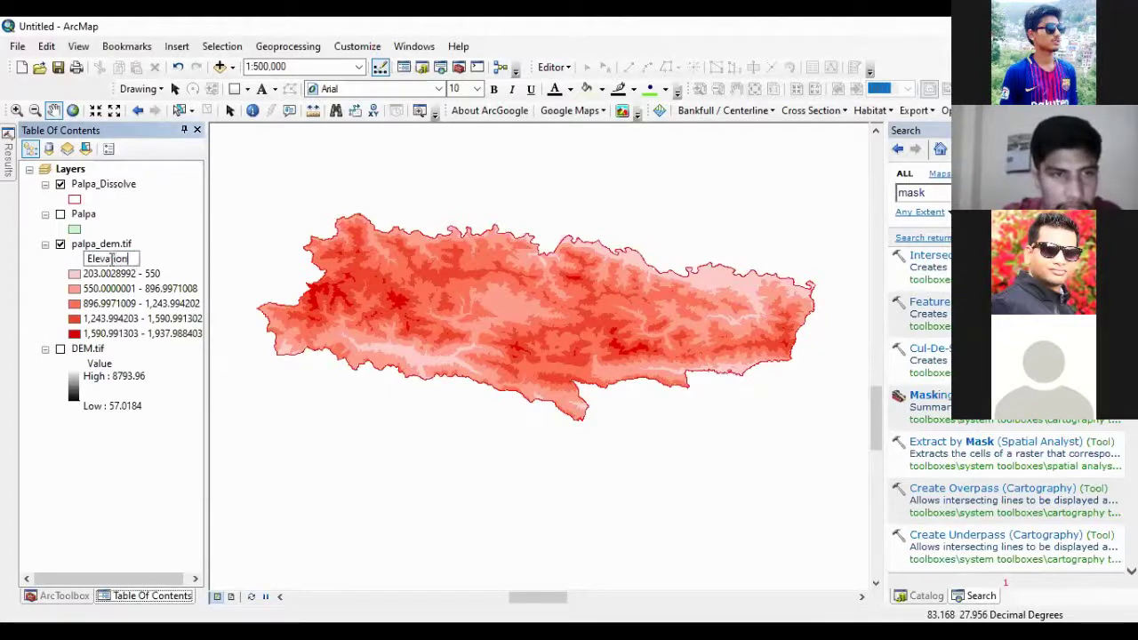
drag(131, 260, 84, 265)
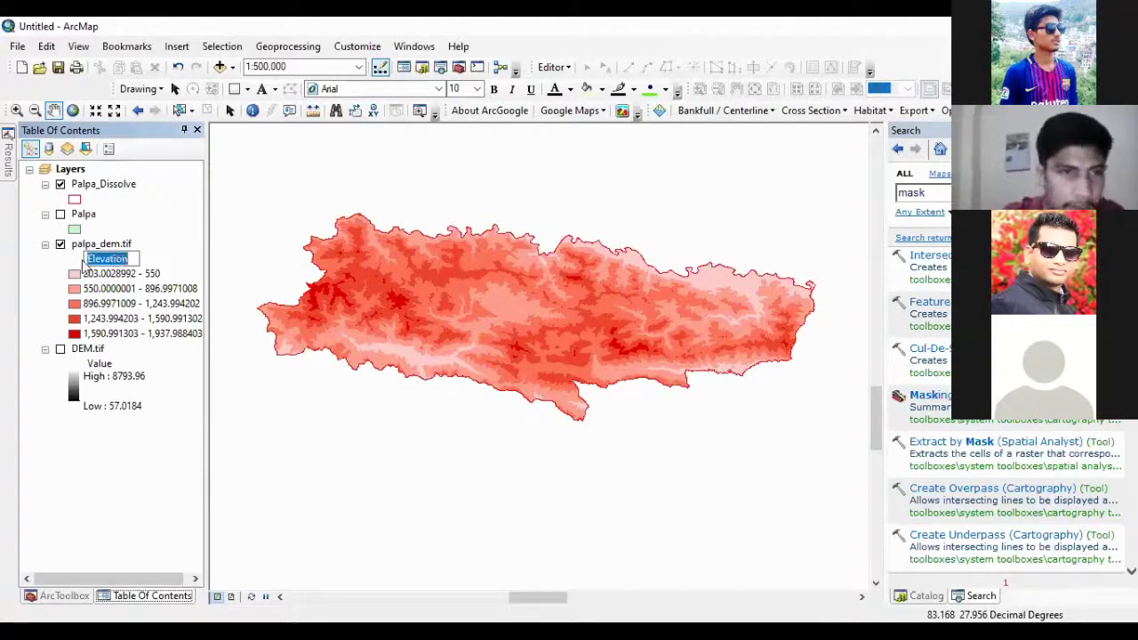
key(Return)
Step: Rename the palpa_dem.tif layer as Elevation in its layer properties
right_click(95, 247)
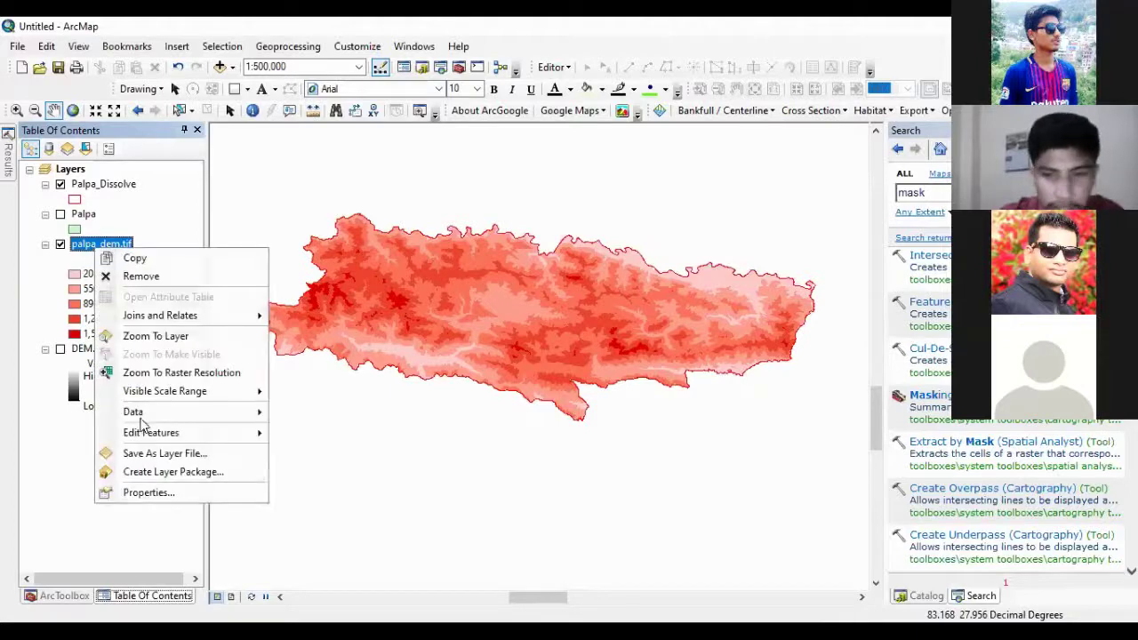
click(146, 495)
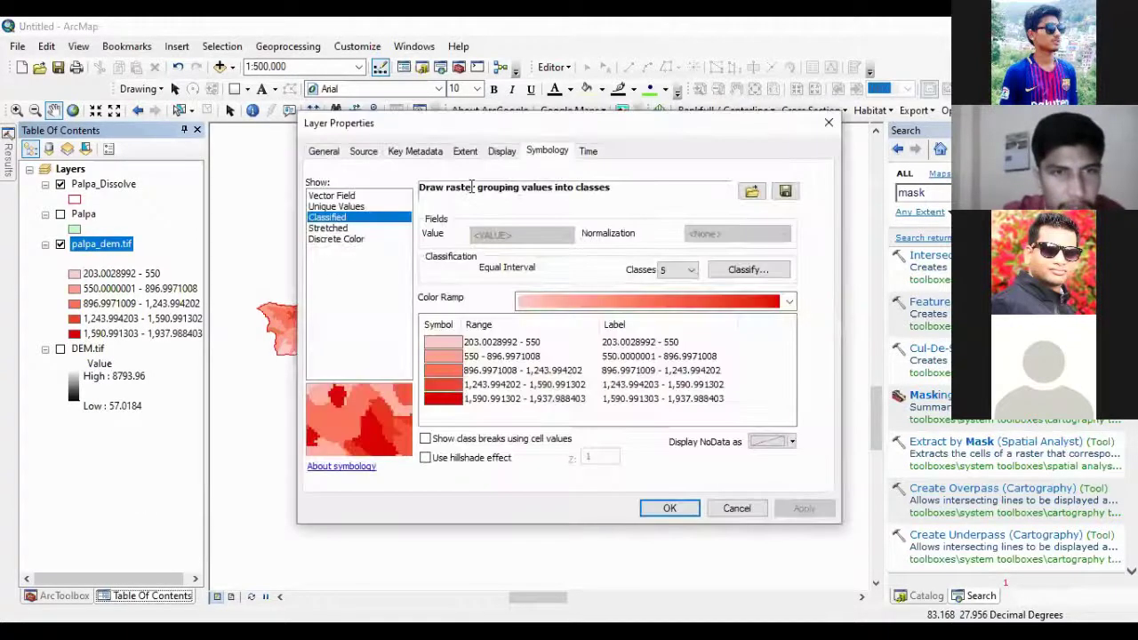
key(ctrl+Tab)
key(ctrl+Tab)
text(Ele)
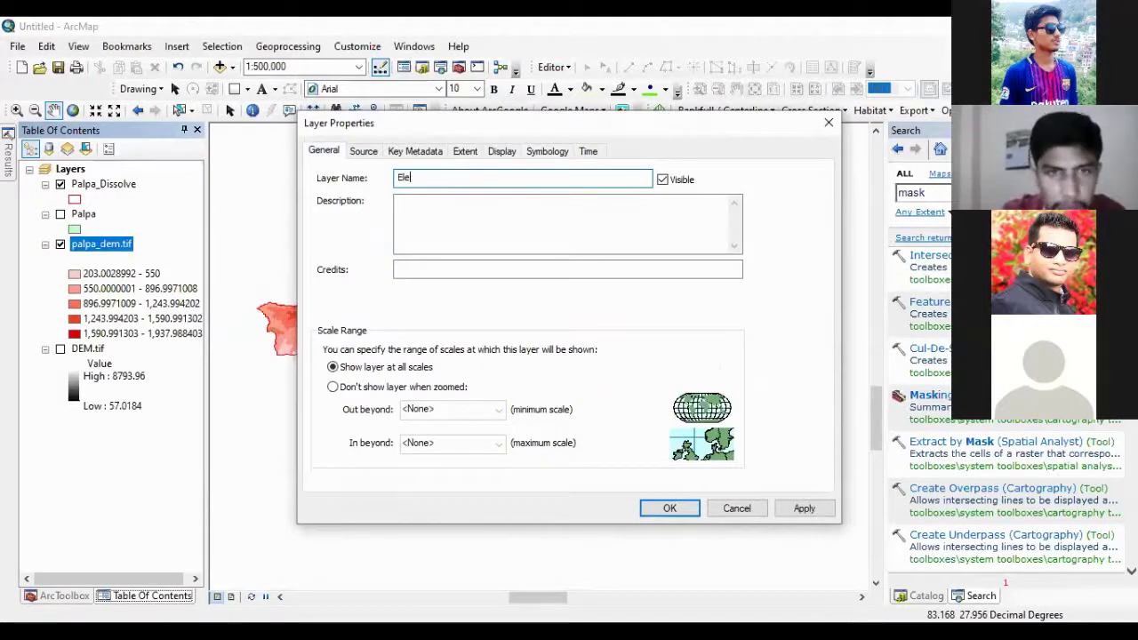
text(cavation)
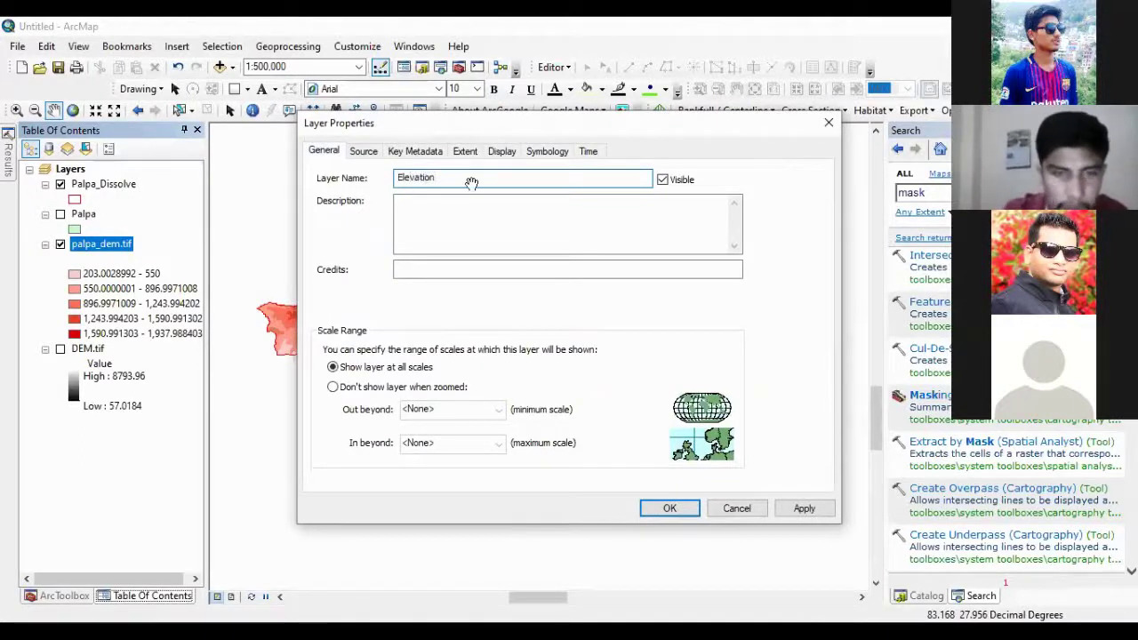
key(Return)
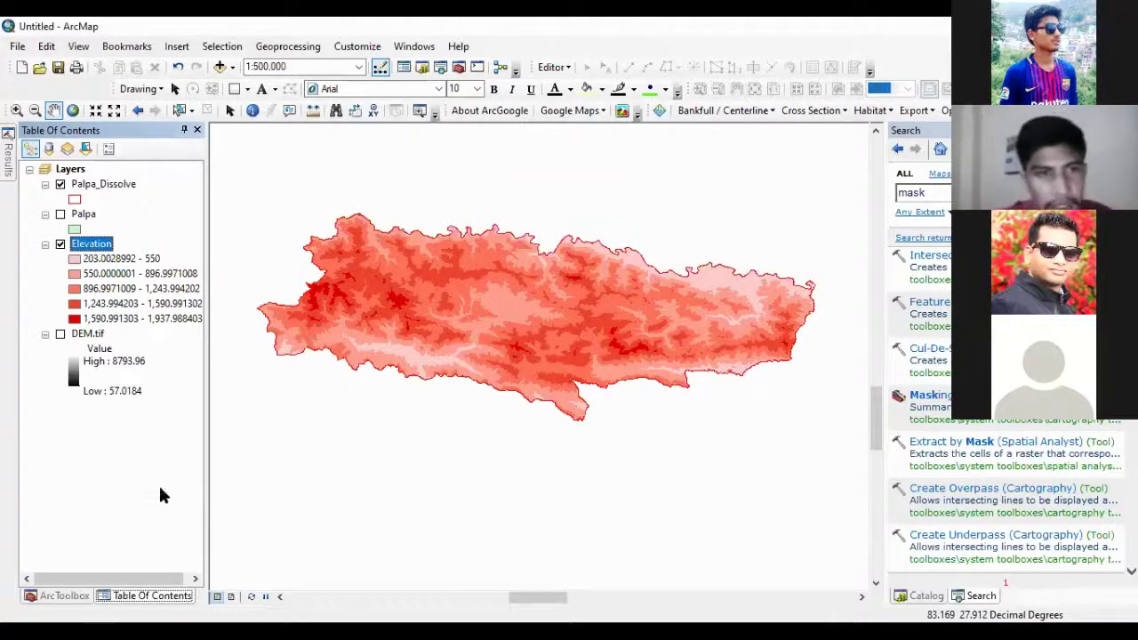
key(shift+F10)
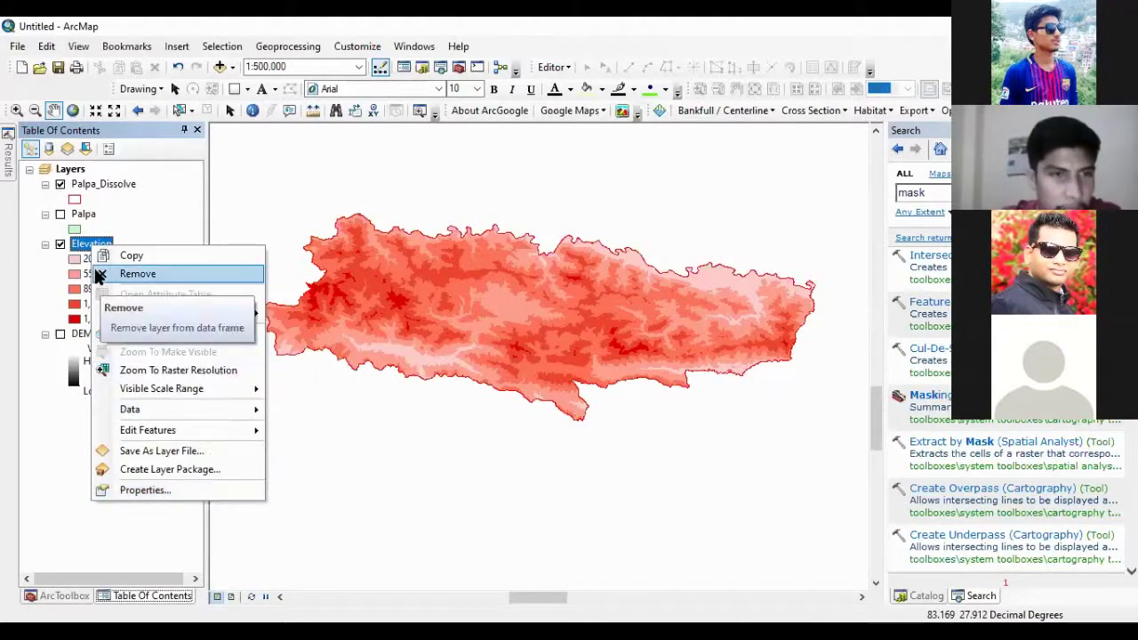
drag(376, 475, 311, 392)
right_click(85, 247)
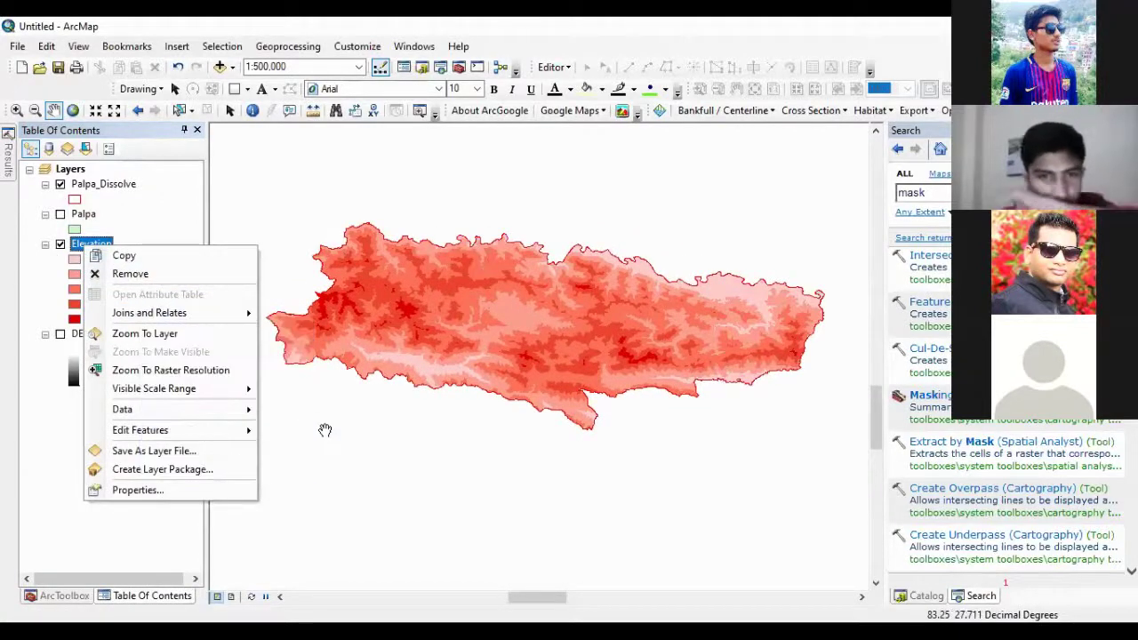
drag(385, 361, 406, 388)
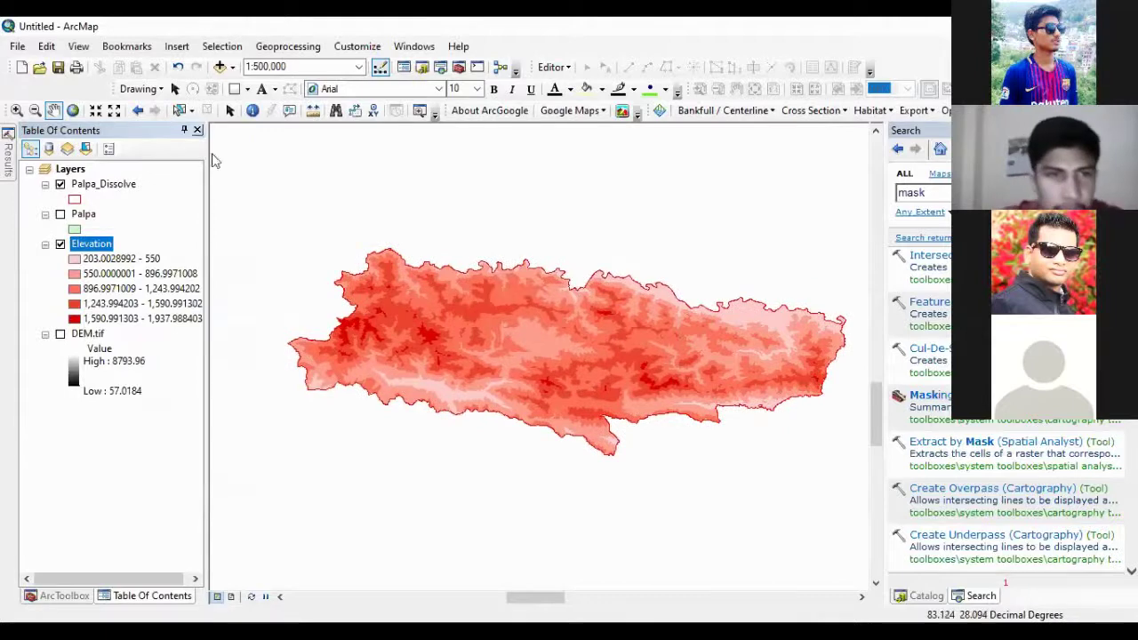
drag(453, 341, 389, 287)
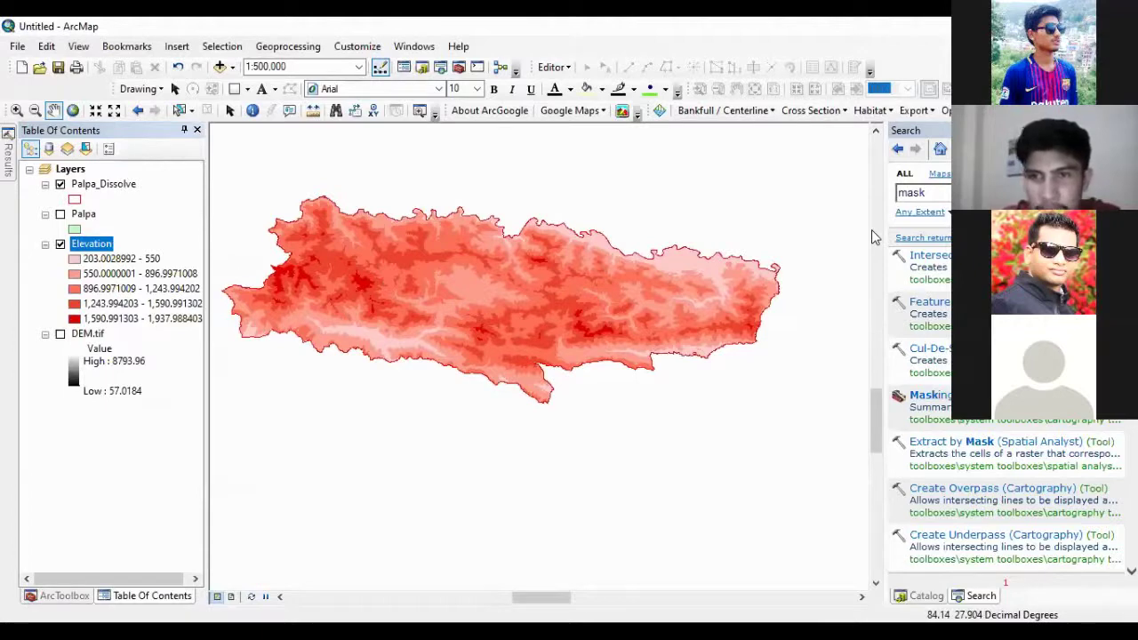
Step: Recolor the lowest elevation class, 203–550, green with HSV 128, 100, 84
key(ctrl+f)
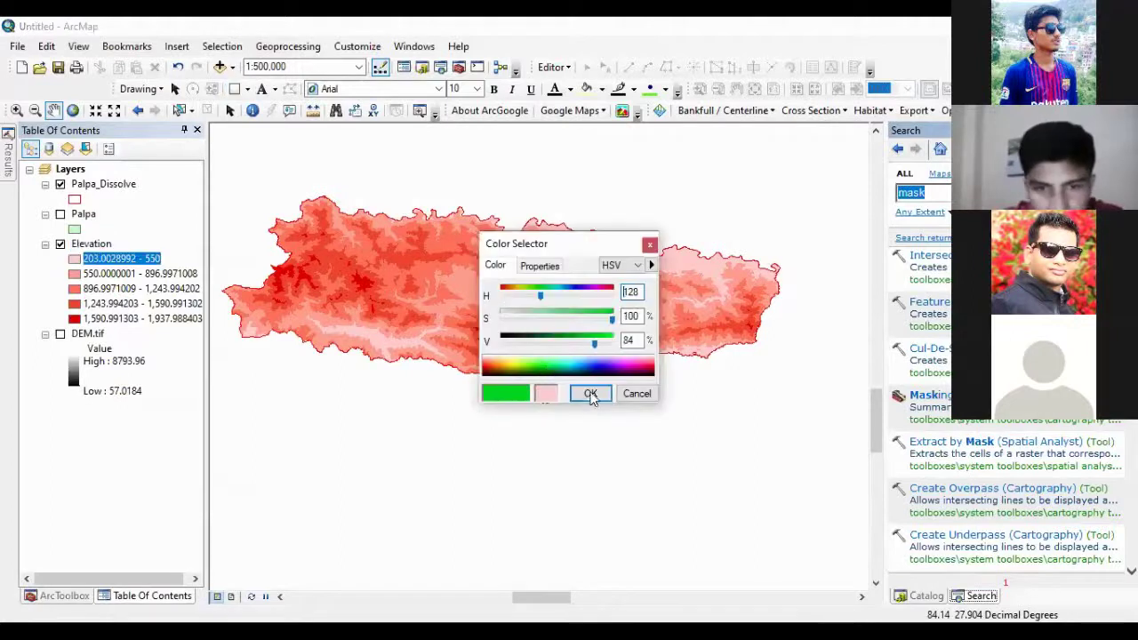
click(588, 393)
scroll(348, 254, down, 2)
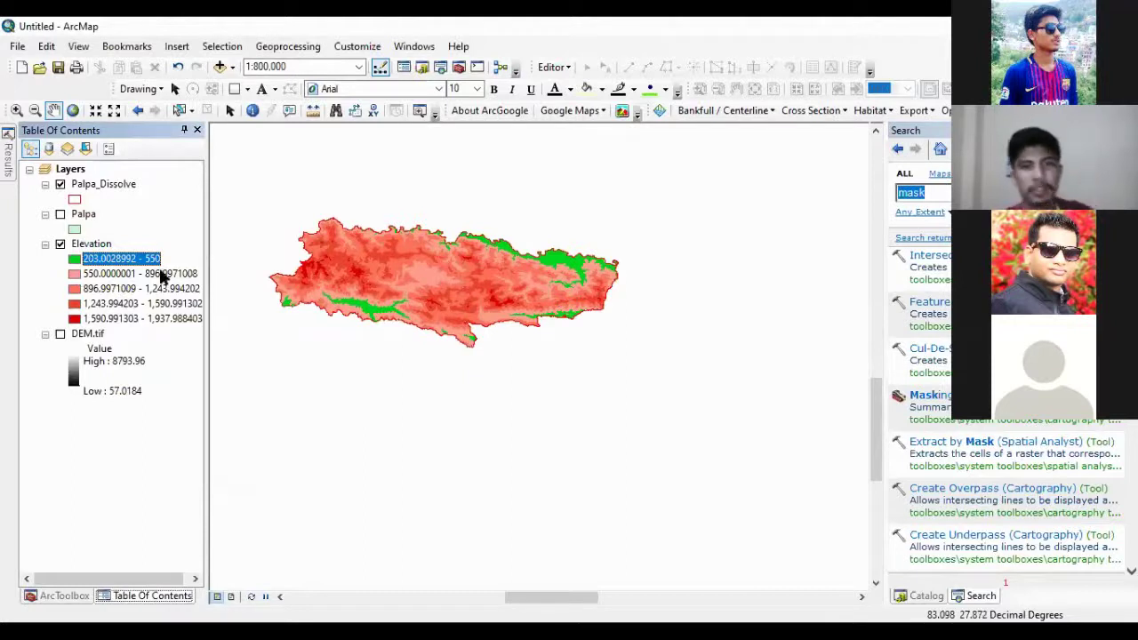
Step: Recolor the highest elevation class, 1,590.99–1,937.99, blue with HSV 250, 100, 84
scroll(542, 247, up, 2)
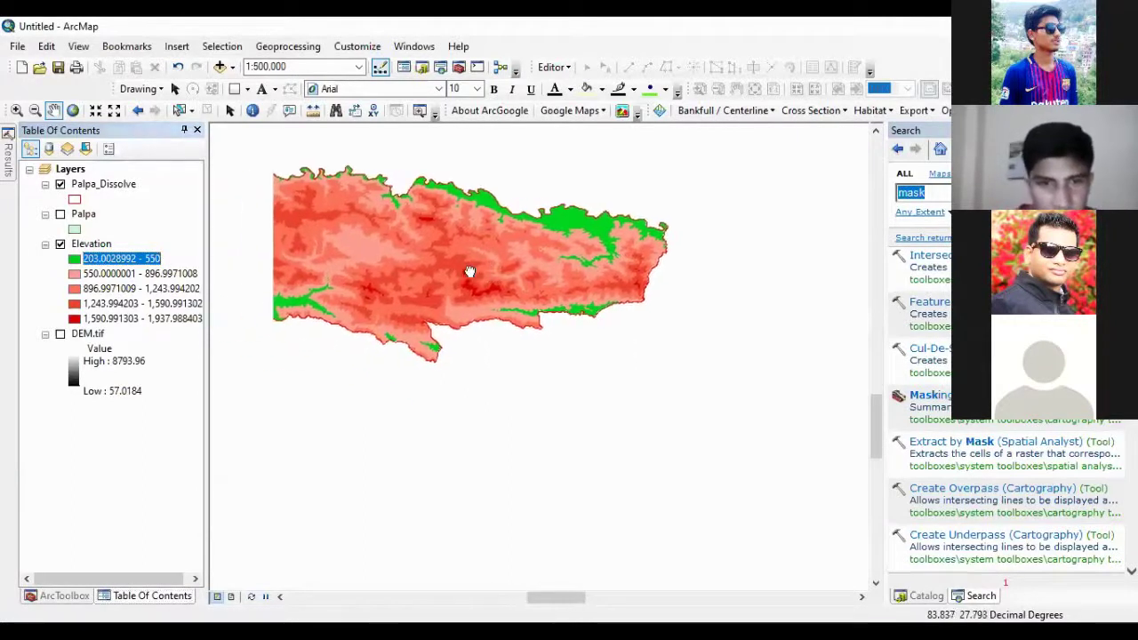
click(75, 318)
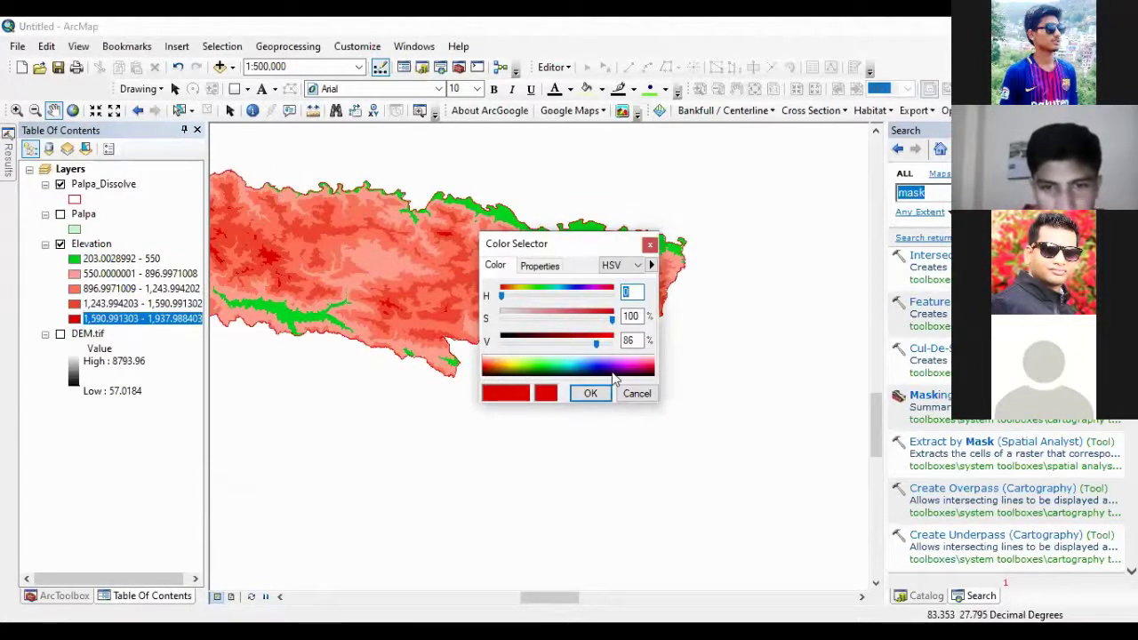
click(605, 371)
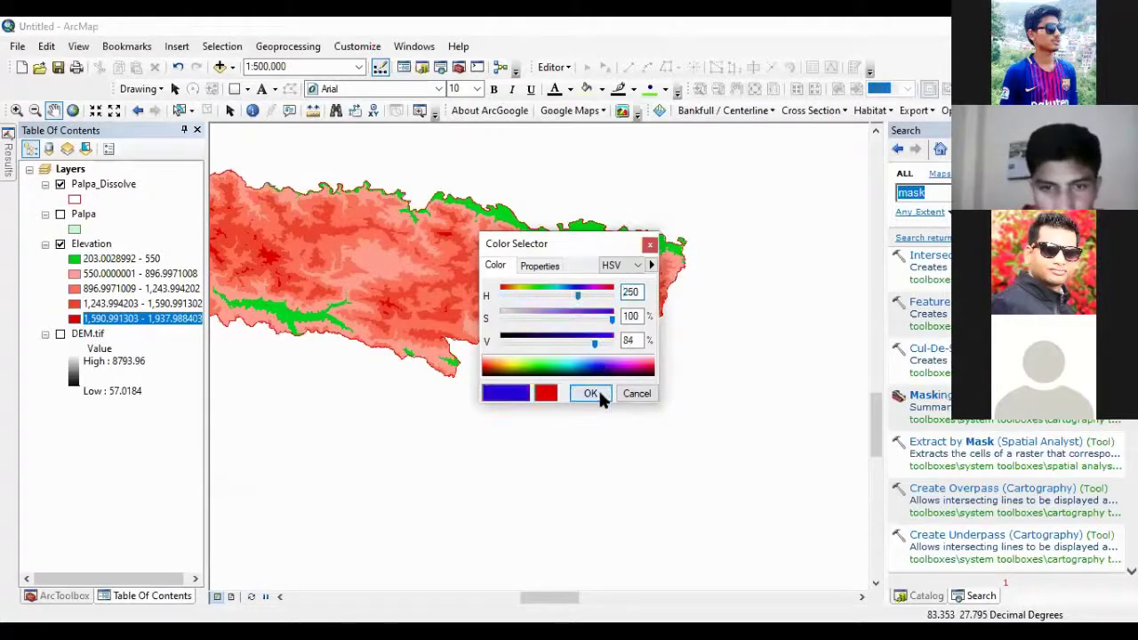
click(590, 394)
scroll(414, 272, up, 2)
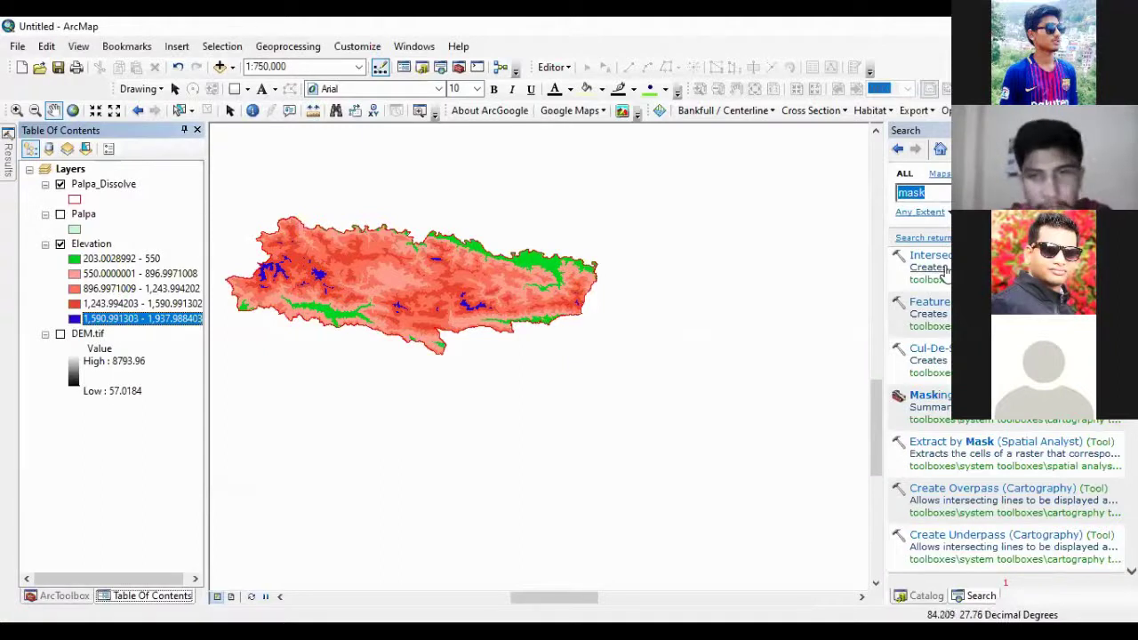
Step: Search for reclassify, open the Spatial Analyst Reclassify tool and set the Elevation layer as its input raster
click(941, 193)
key(BackSpace)
key(BackSpace)
text(reclassify)
key(Return)
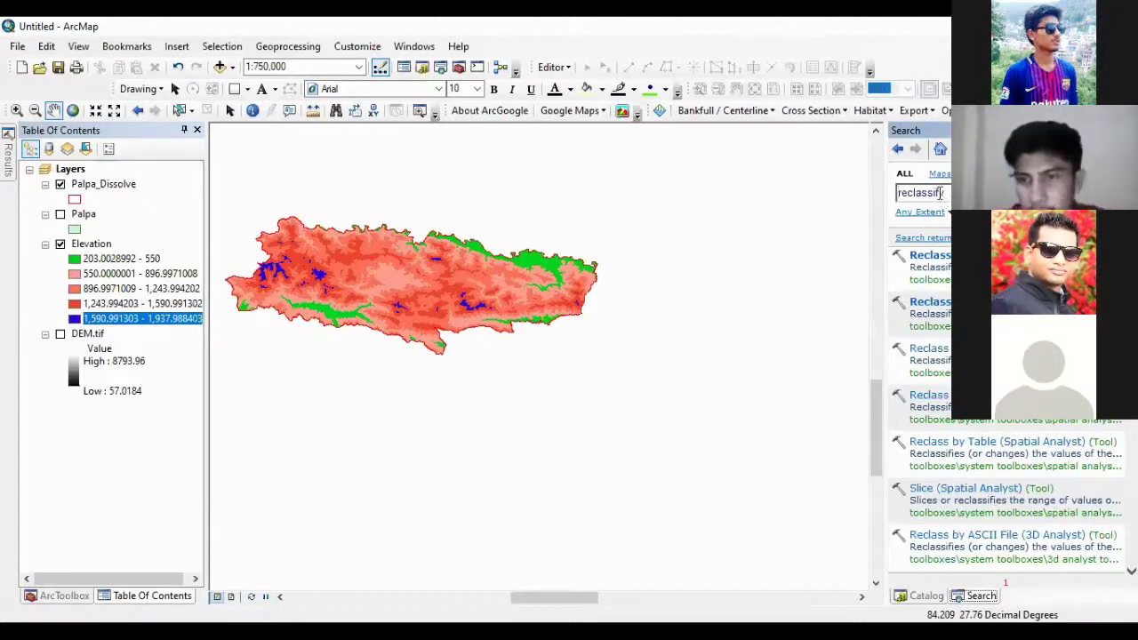
click(945, 303)
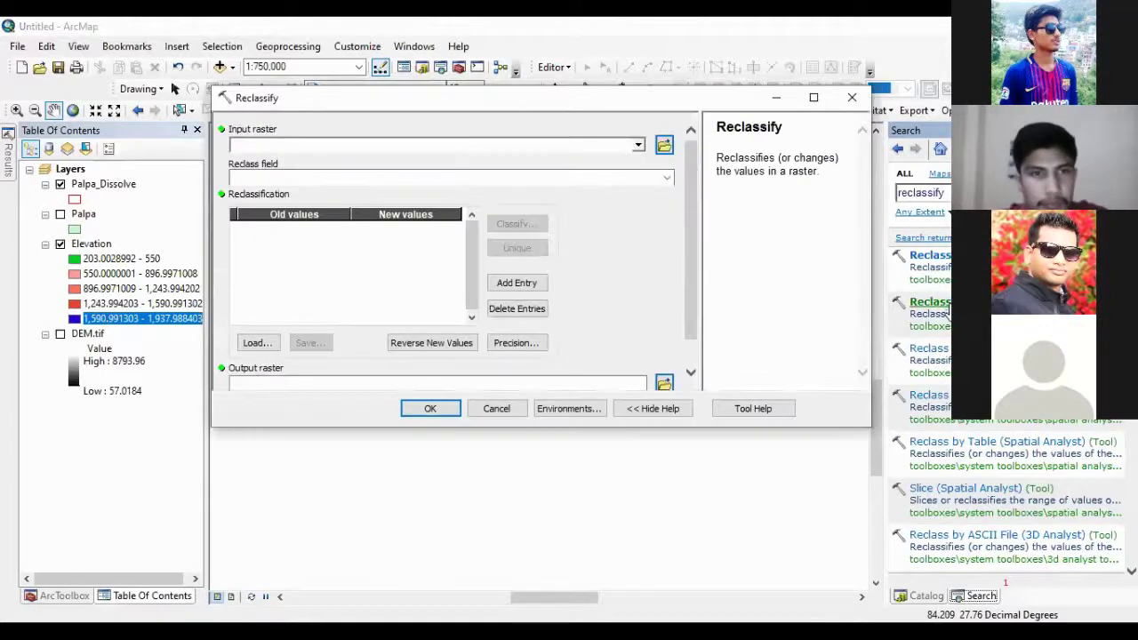
drag(94, 245, 276, 144)
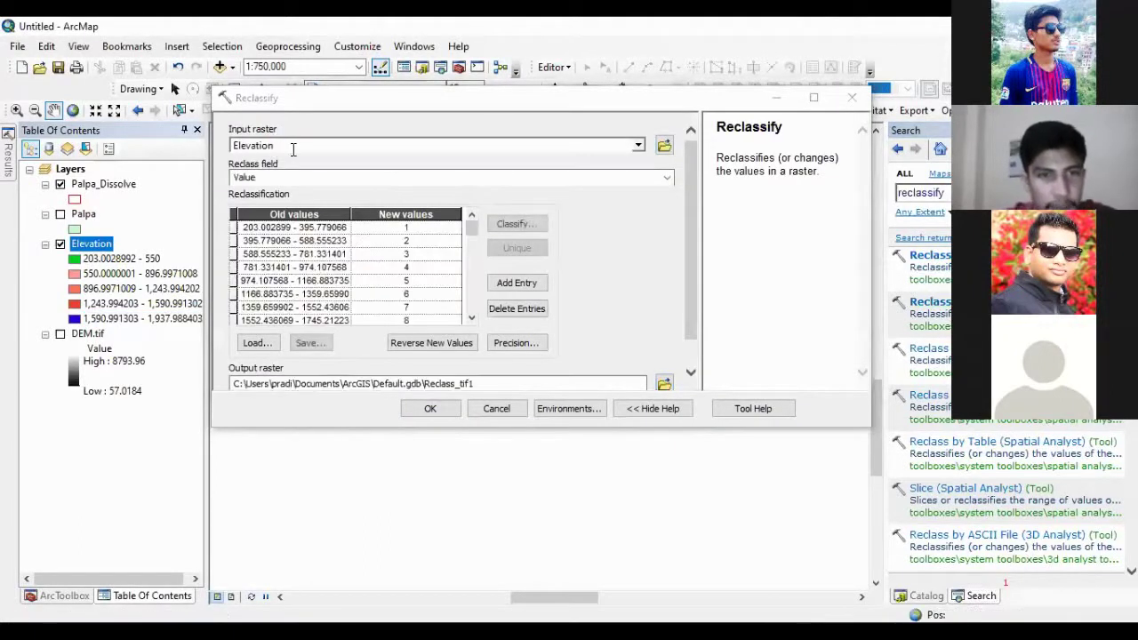
Step: Classify the old values for the reclassification by the Equal Interval method with 5 classes
click(400, 217)
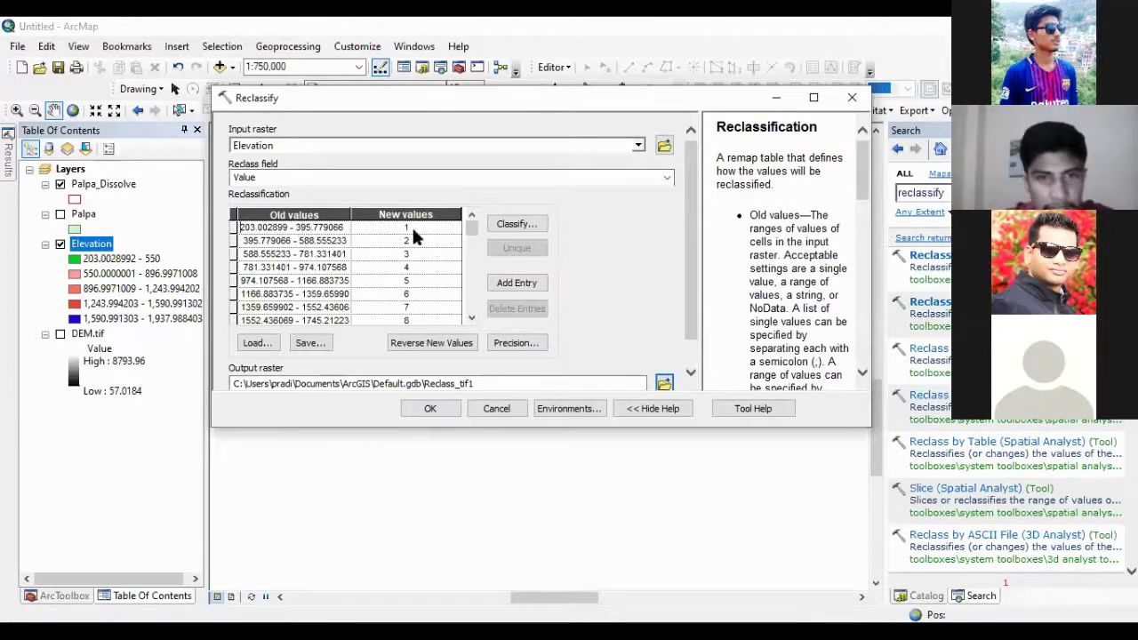
click(515, 224)
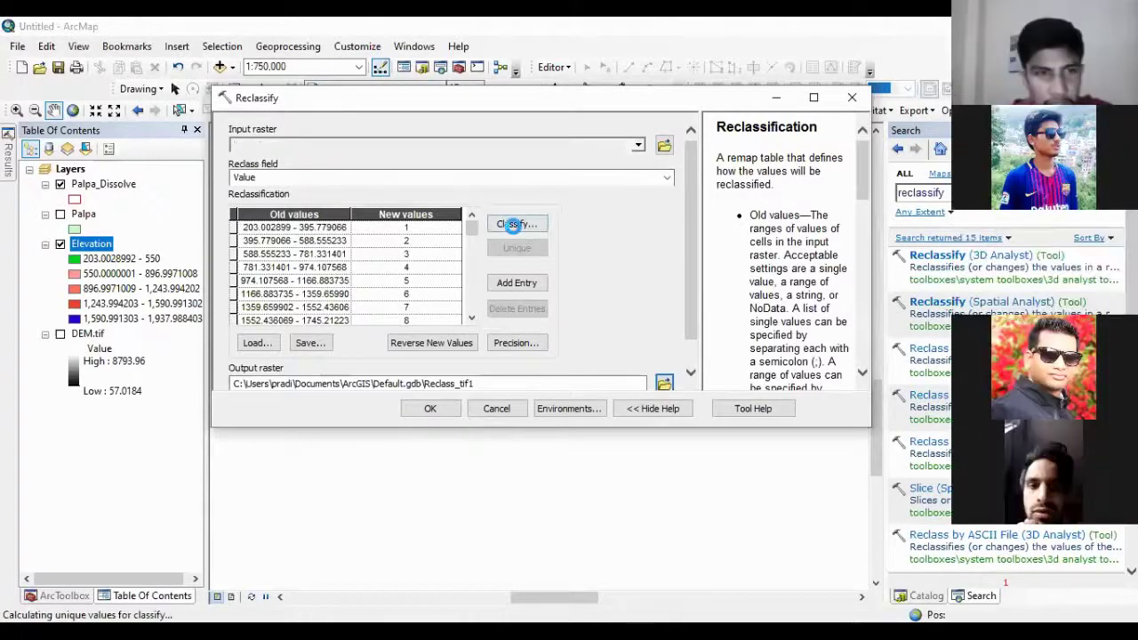
click(399, 103)
scroll(400, 107, up, 1)
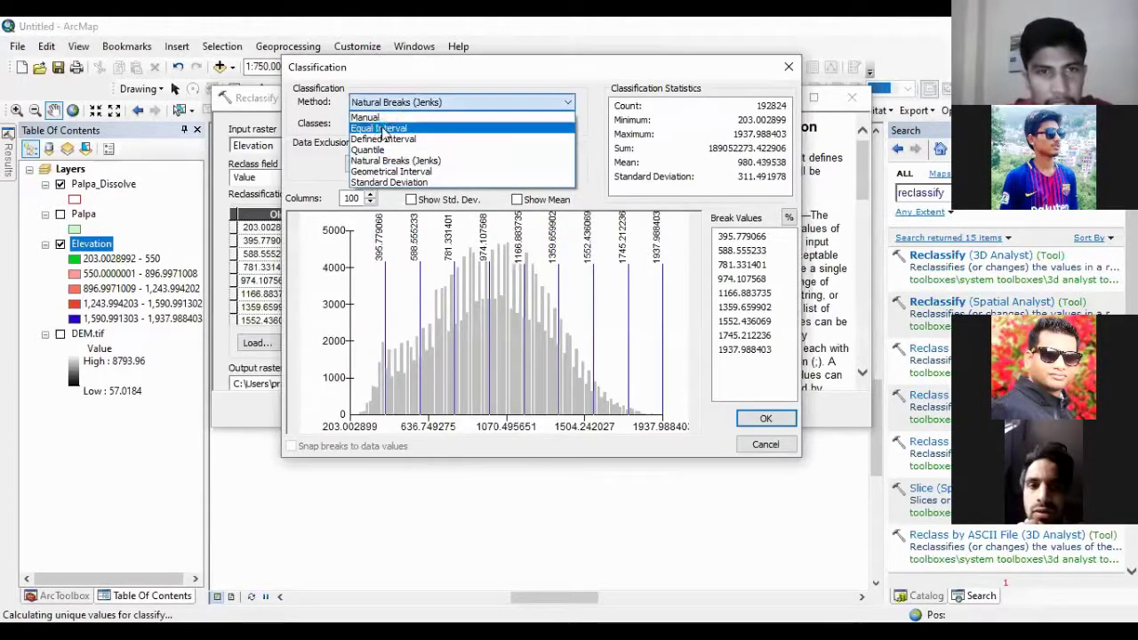
click(391, 119)
click(401, 122)
click(369, 160)
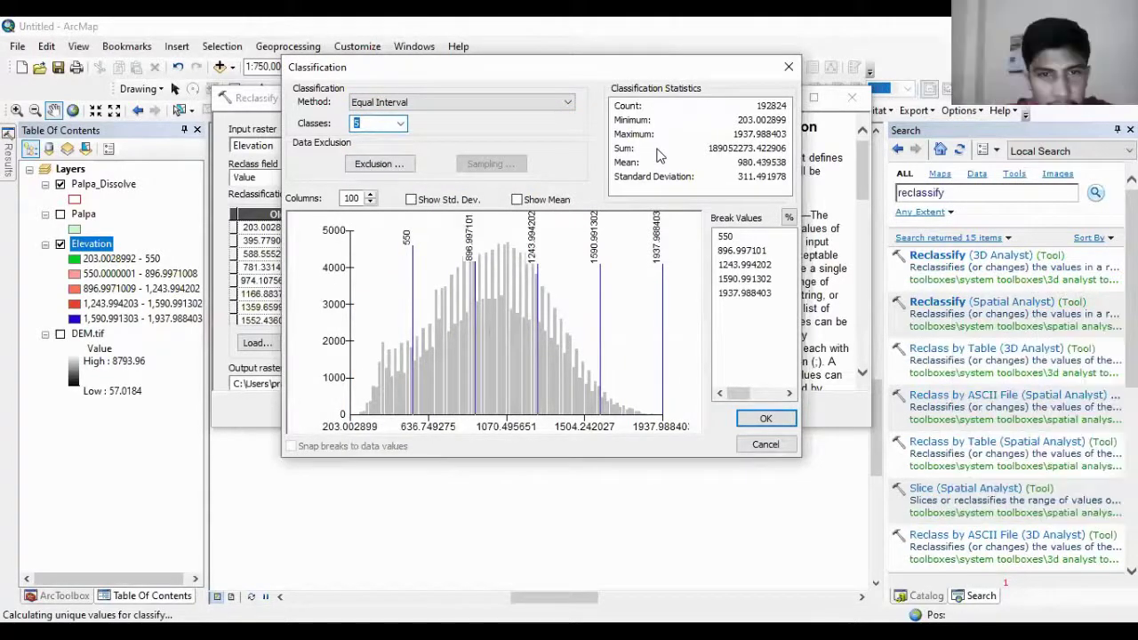
key(Return)
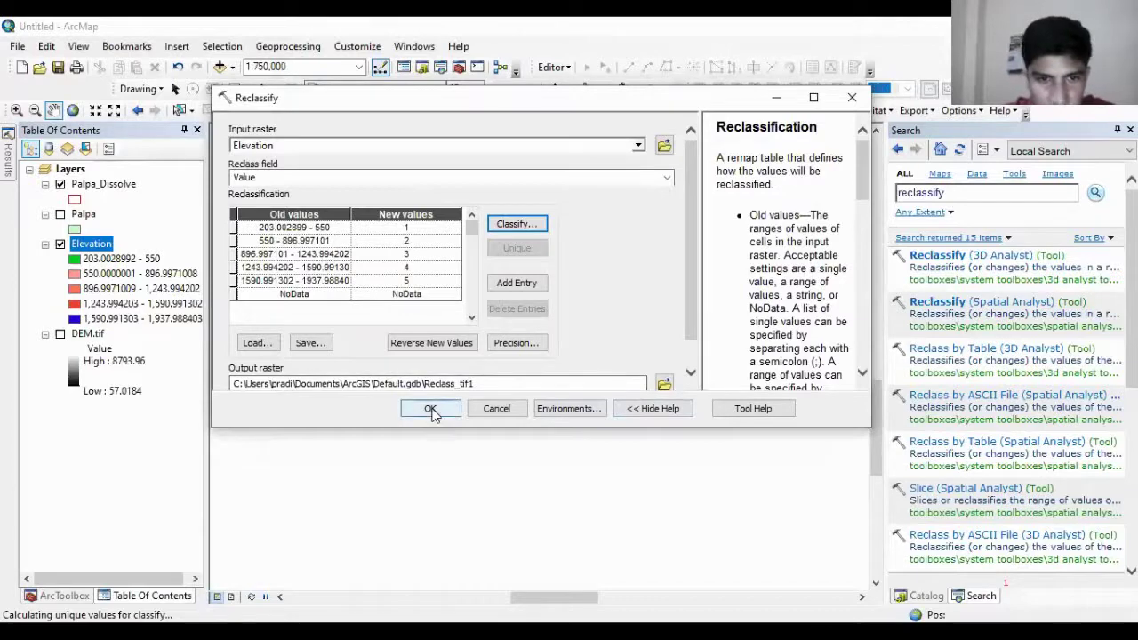
Step: Reclassify the elevation with the output raster saved as palpa_dem_re.tif in the train folder, and hide the Elevation layer
click(665, 383)
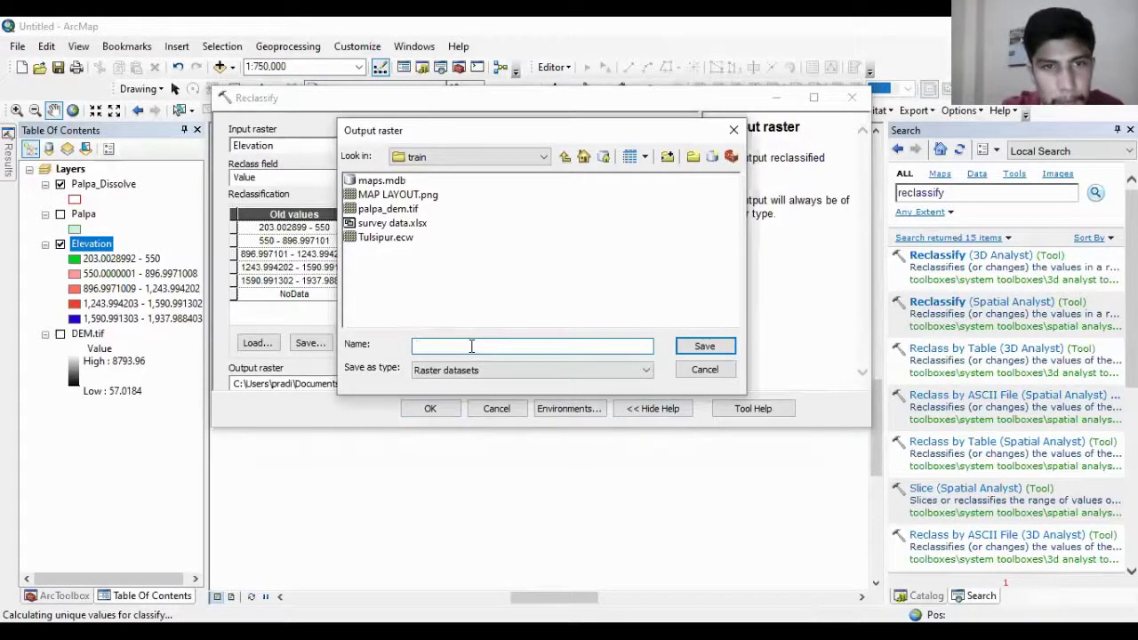
text(palpa)
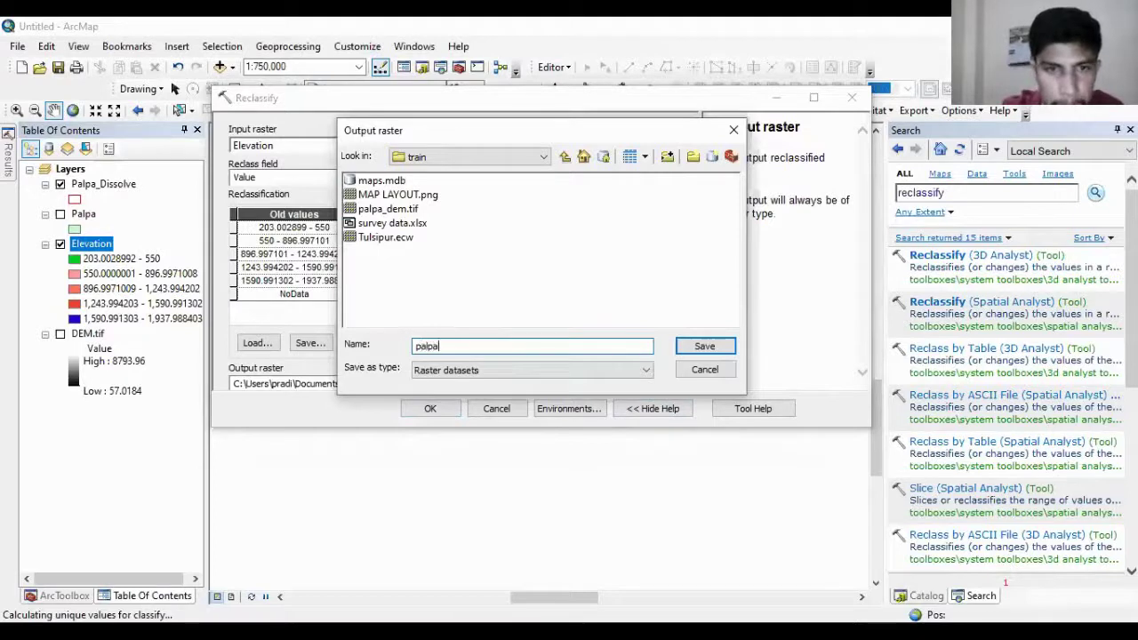
text(_dem)
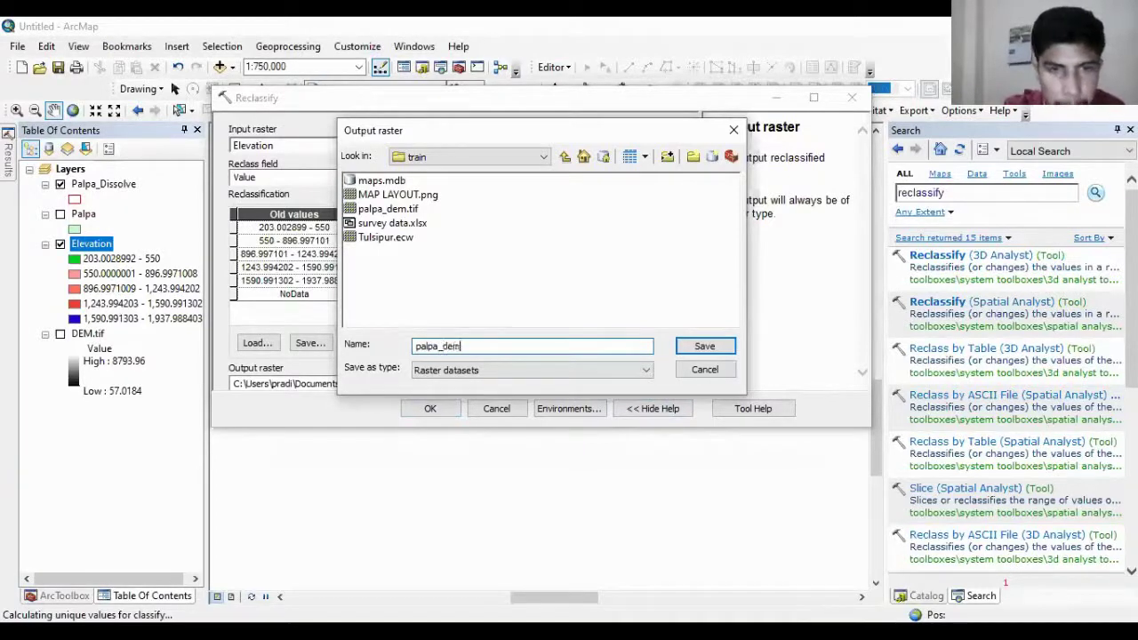
text(_re.tif)
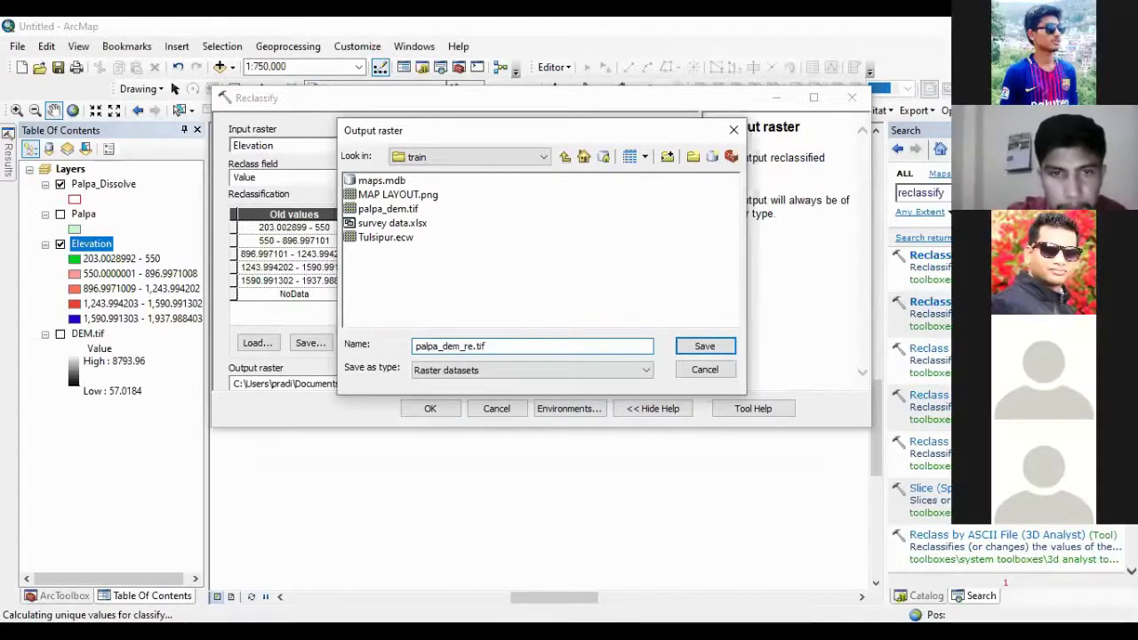
key(Return)
click(432, 410)
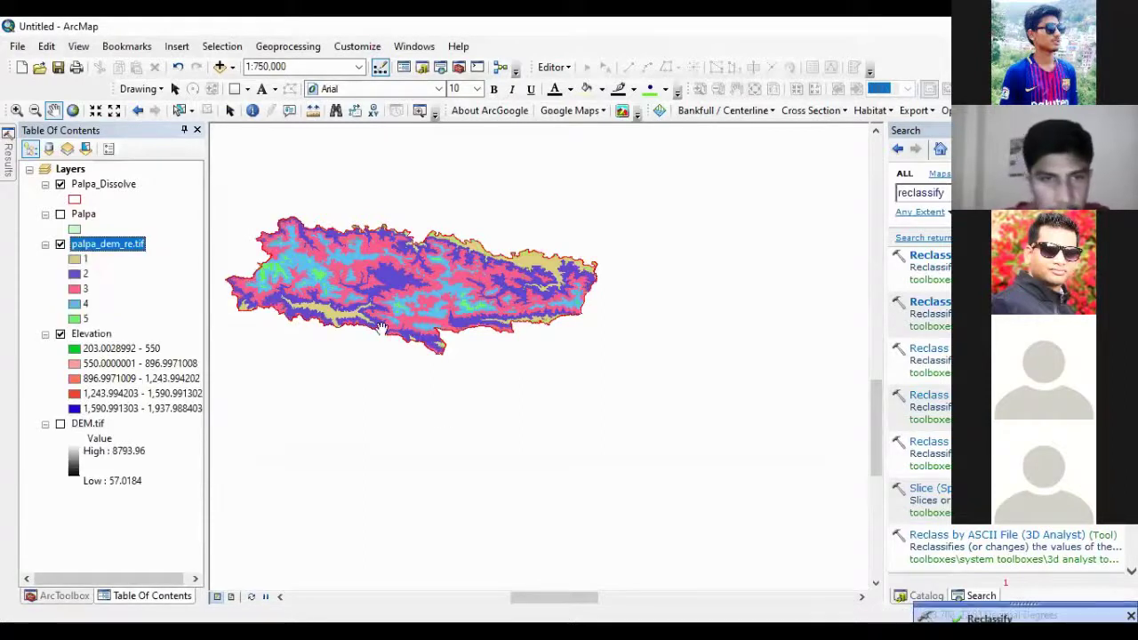
click(60, 334)
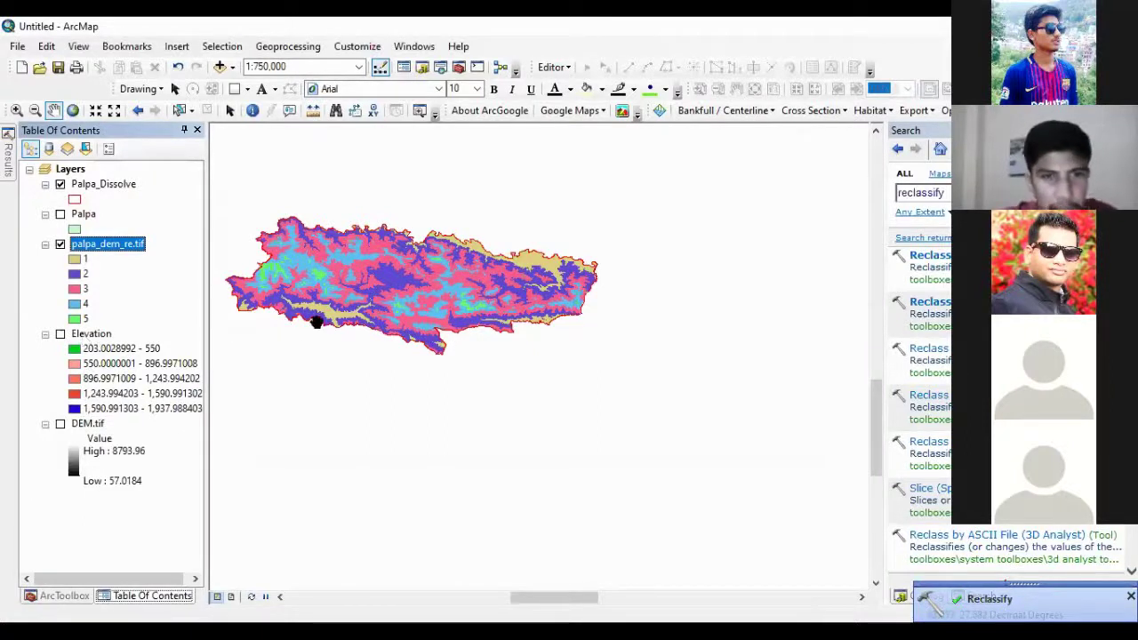
Step: Open the attribute table of palpa_dem_re.tif and examine its OID, Value and Count columns
right_click(101, 250)
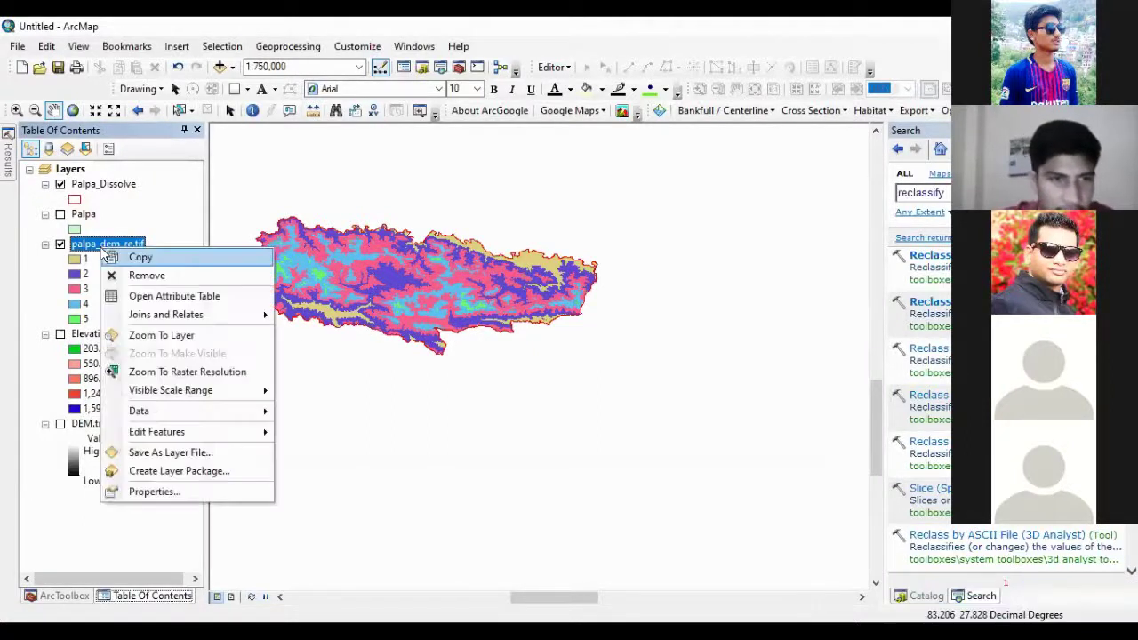
click(145, 299)
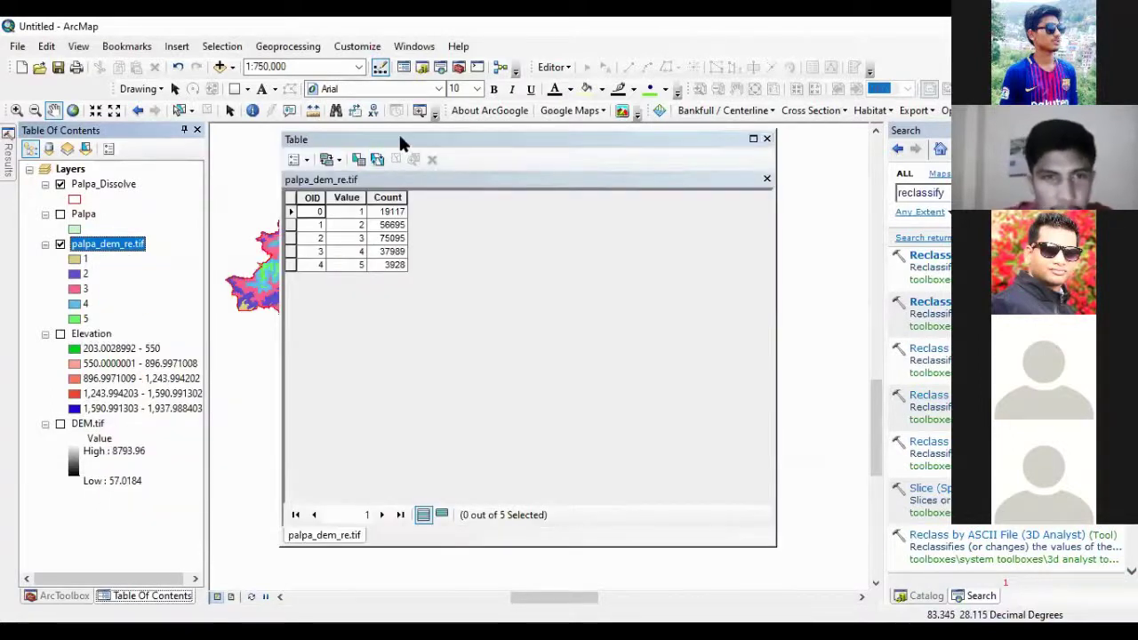
drag(401, 140, 530, 190)
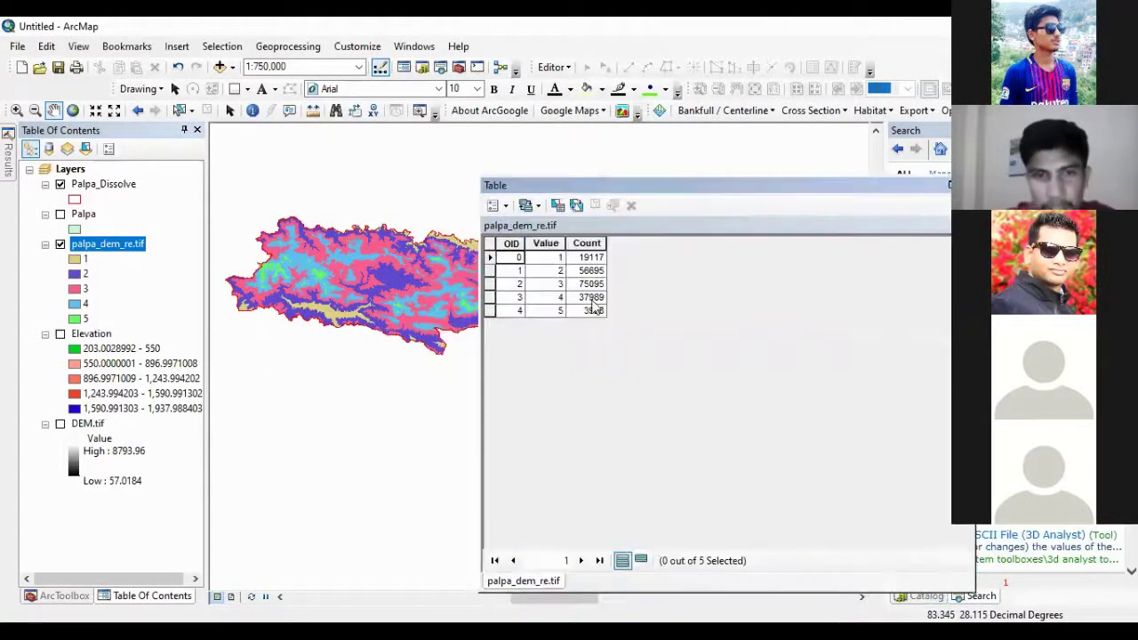
click(512, 258)
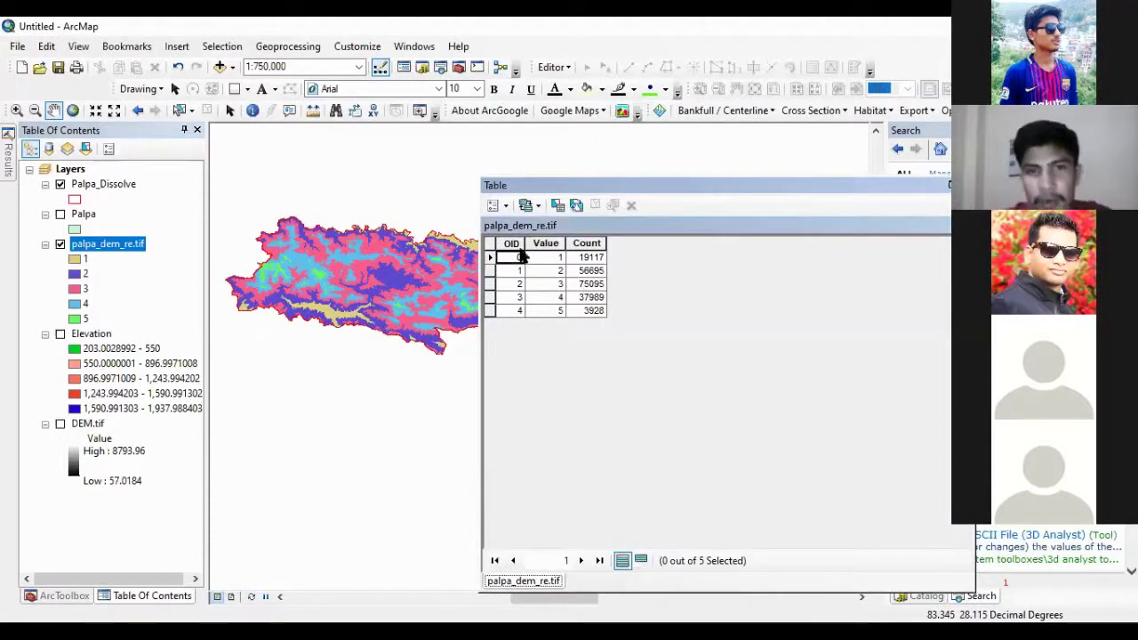
click(521, 310)
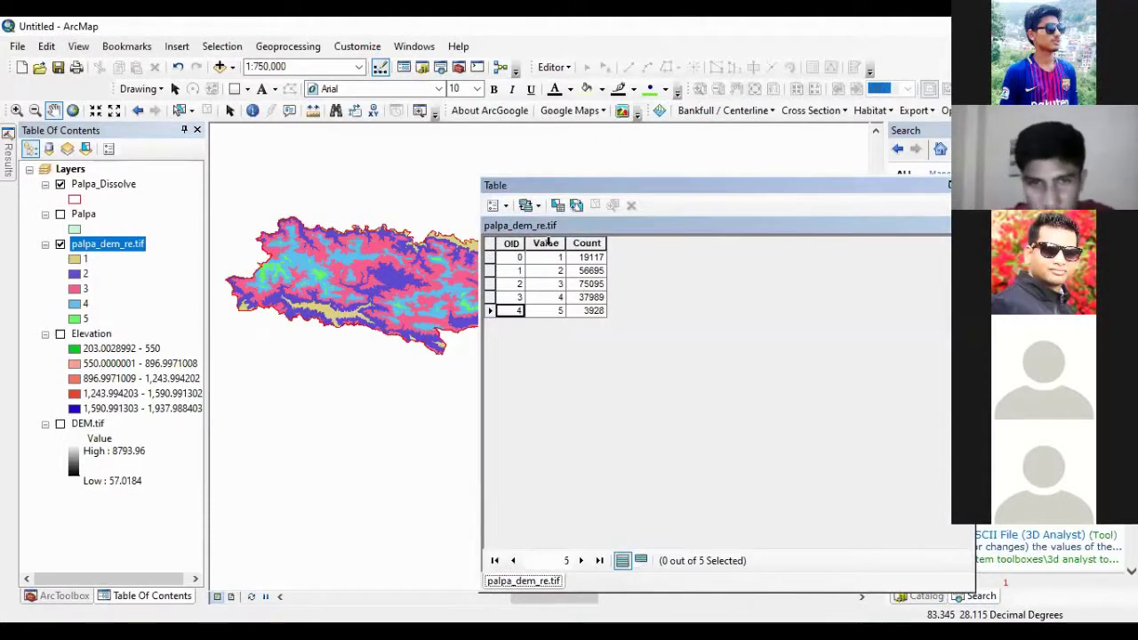
click(549, 258)
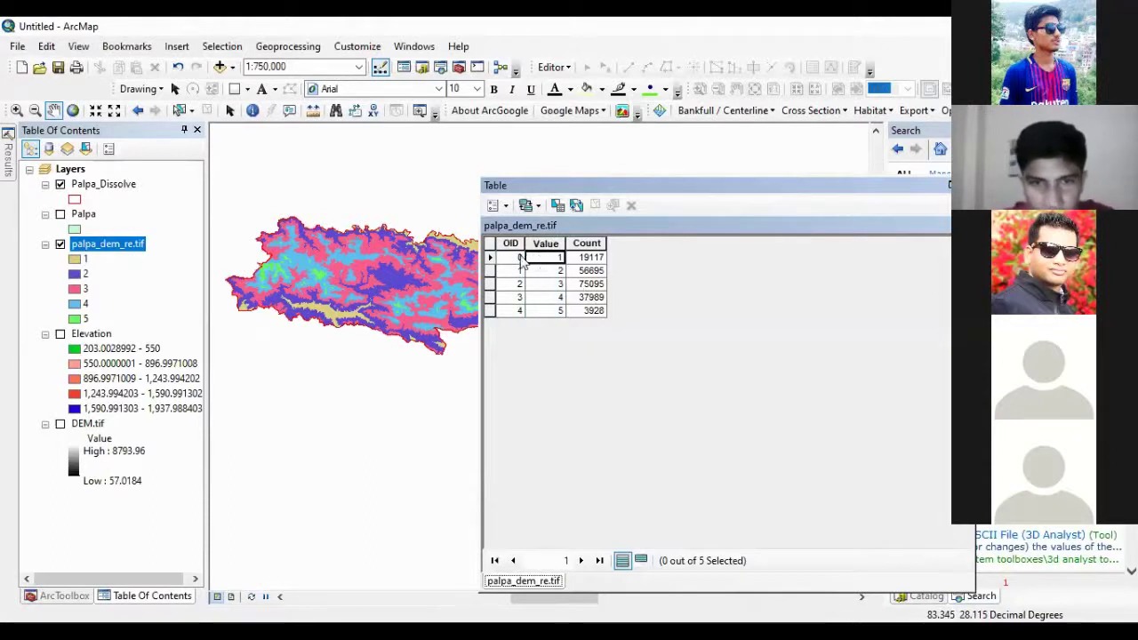
click(588, 260)
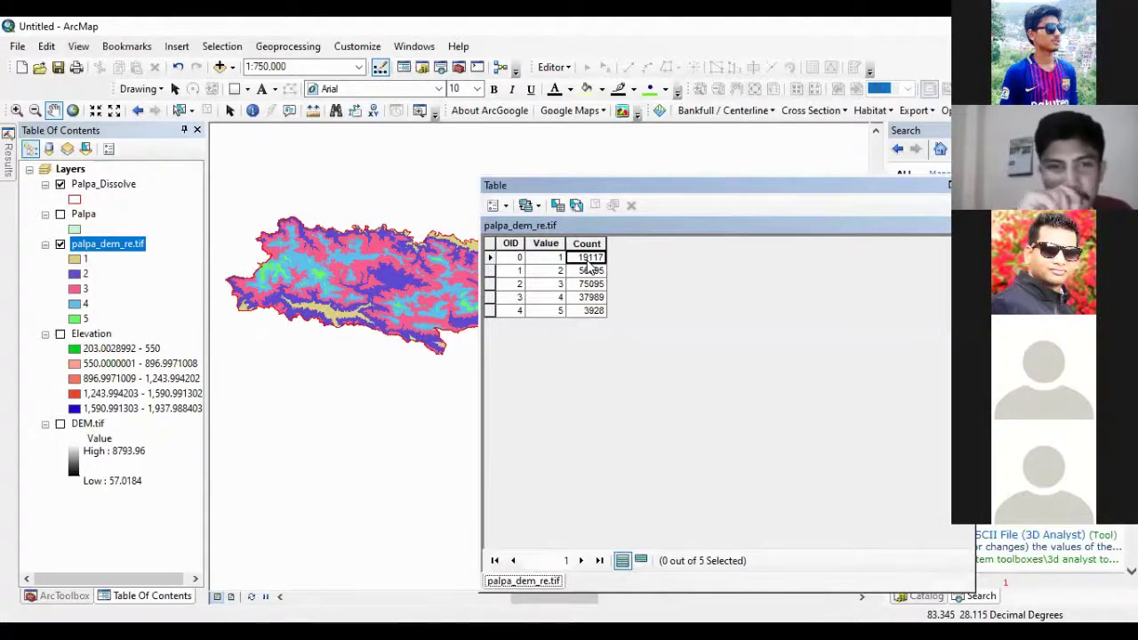
Step: Reposition the attribute table below the map and select the class rows one at a time to inspect where each class lies
right_click(93, 249)
click(336, 294)
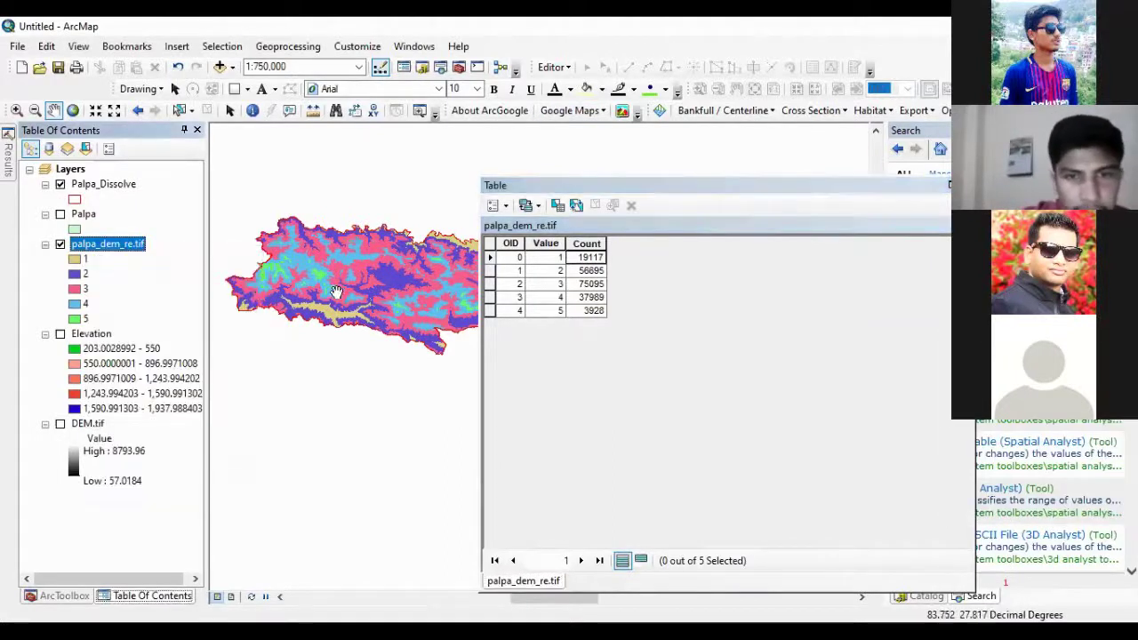
click(576, 203)
drag(577, 188, 368, 365)
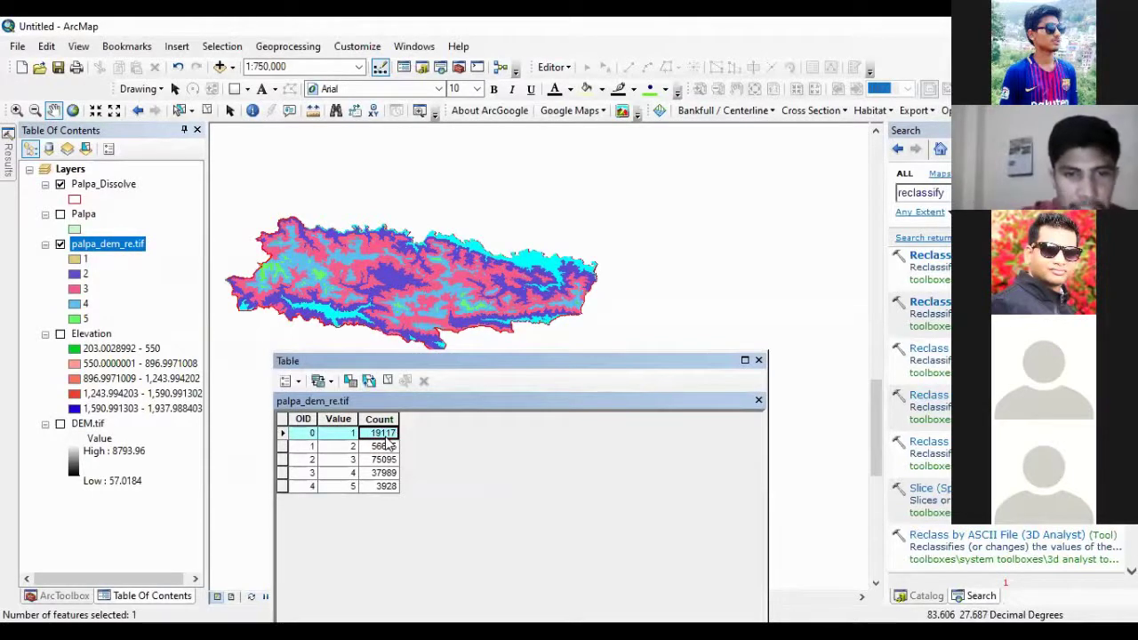
click(282, 447)
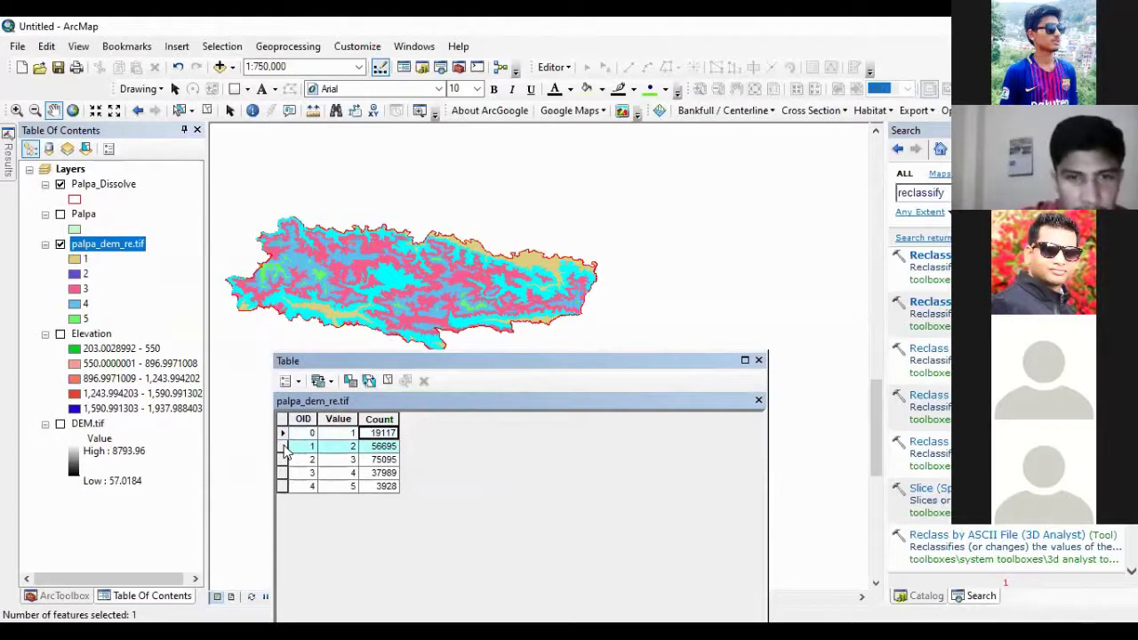
click(282, 460)
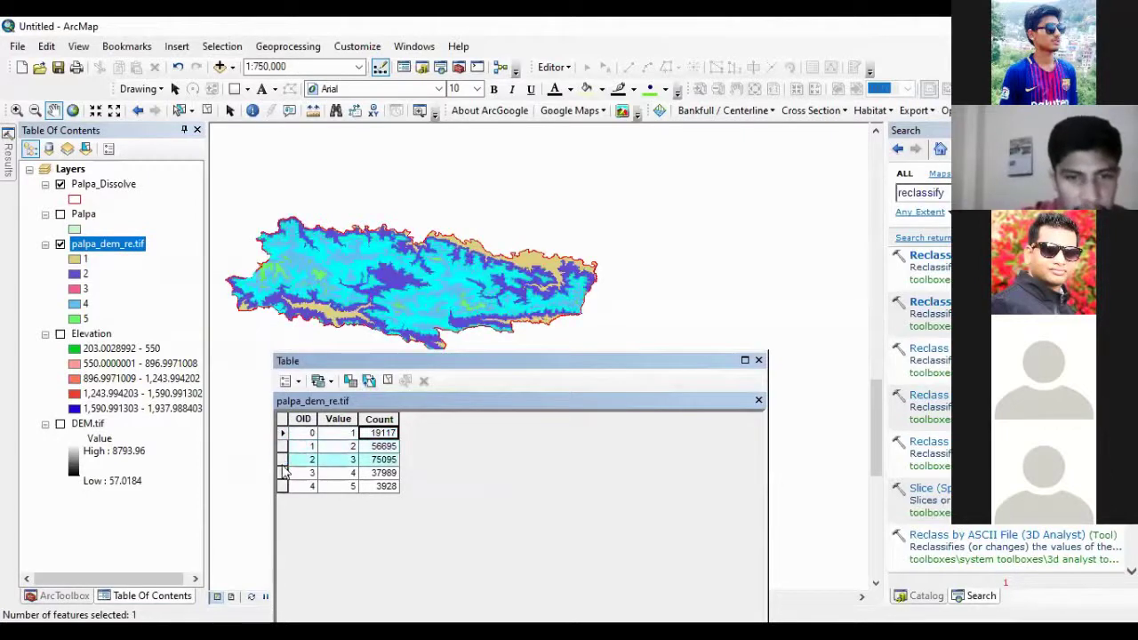
click(282, 473)
click(282, 486)
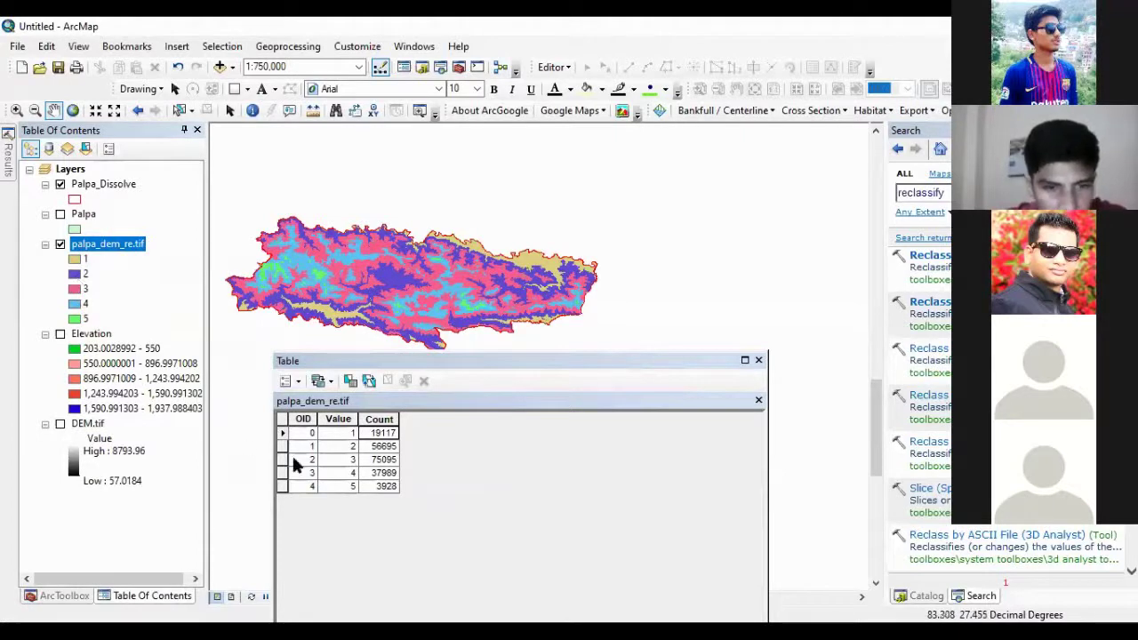
Step: Highlight the rows with values 2 and 3 together on the map, clear the selection and close the attribute table
drag(281, 447, 283, 460)
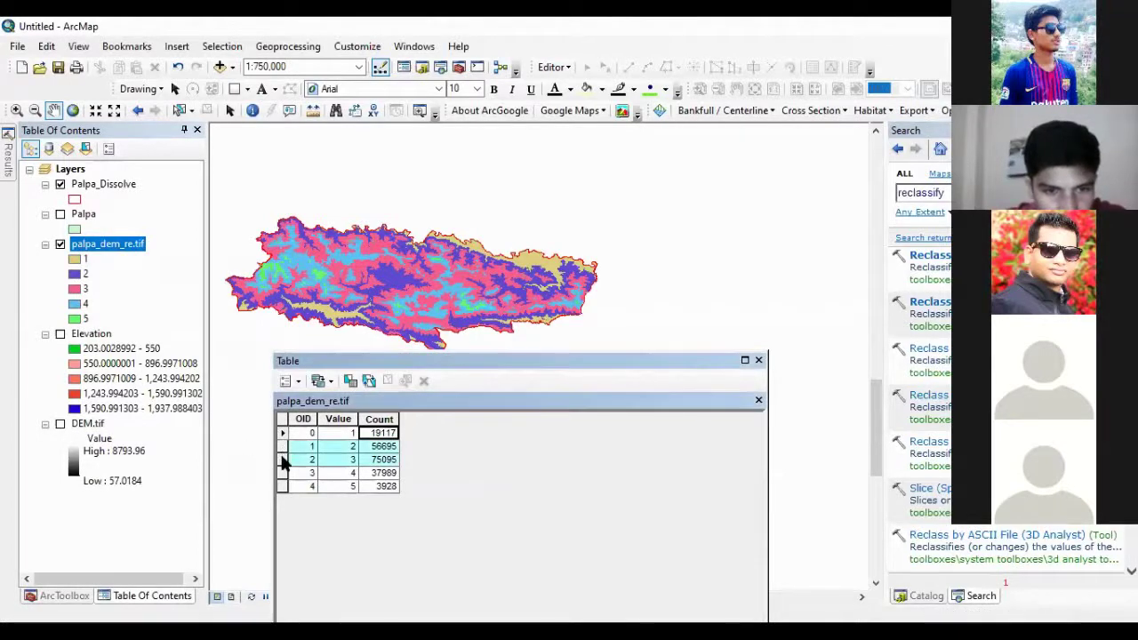
click(377, 447)
click(206, 110)
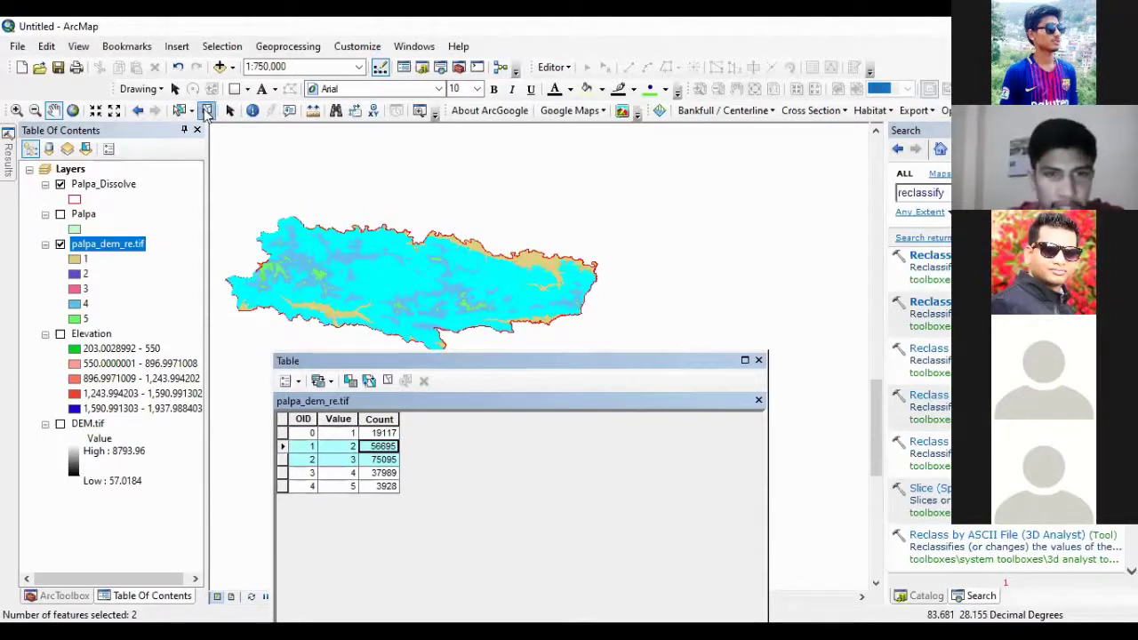
click(758, 361)
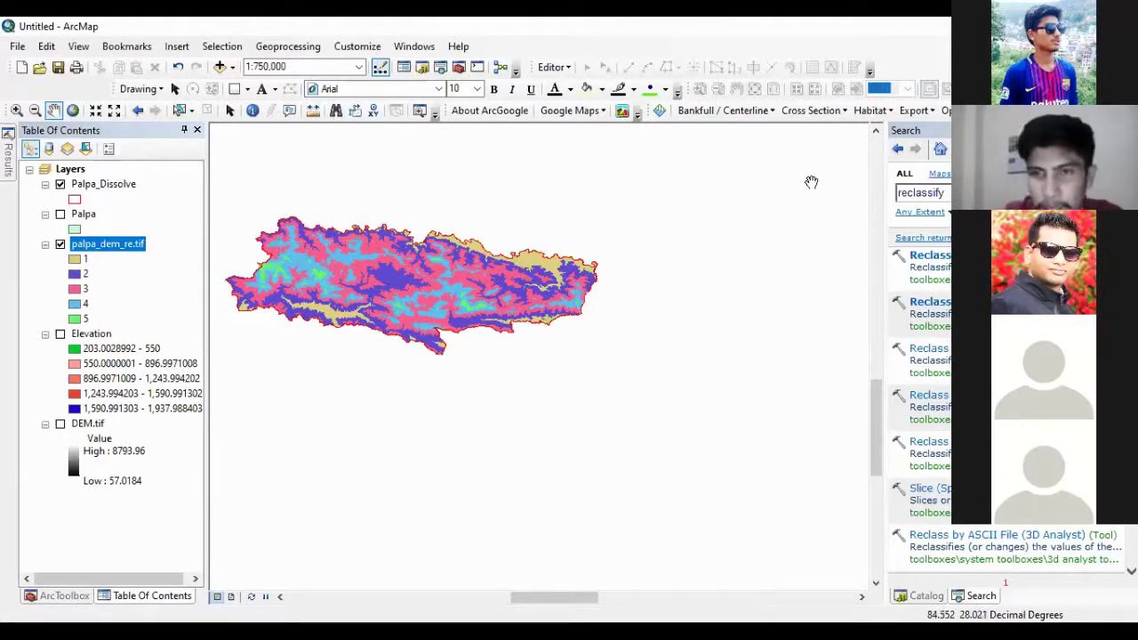
Step: Check the coordinate system and band statistics in the source properties of palpa_dem_re.tif and close the properties
right_click(117, 249)
click(185, 494)
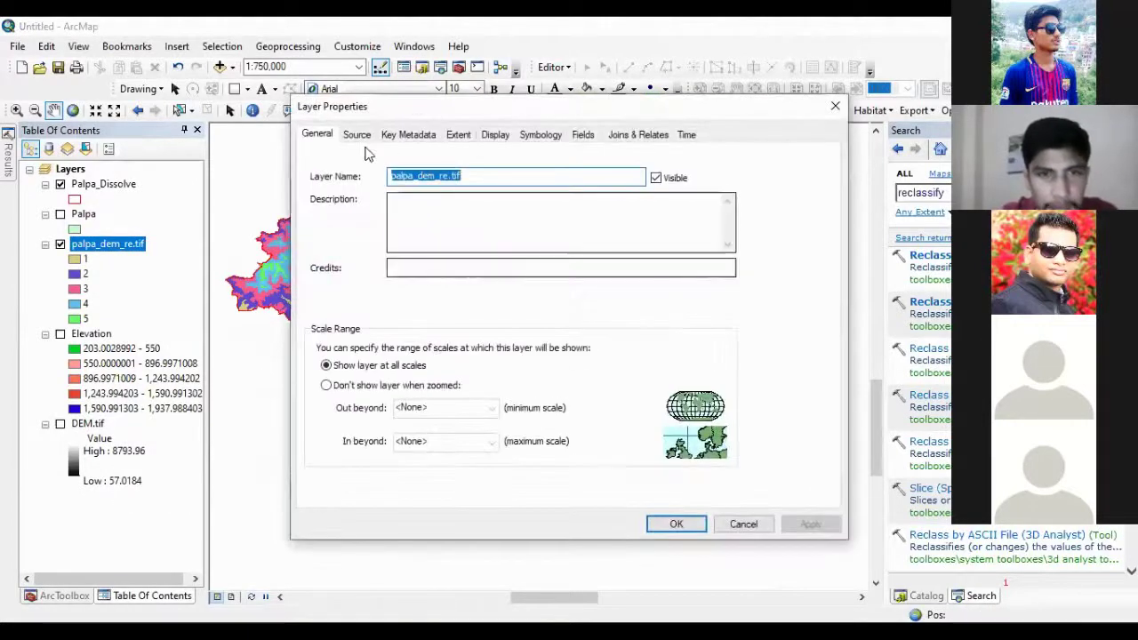
click(356, 134)
scroll(424, 268, down, 10)
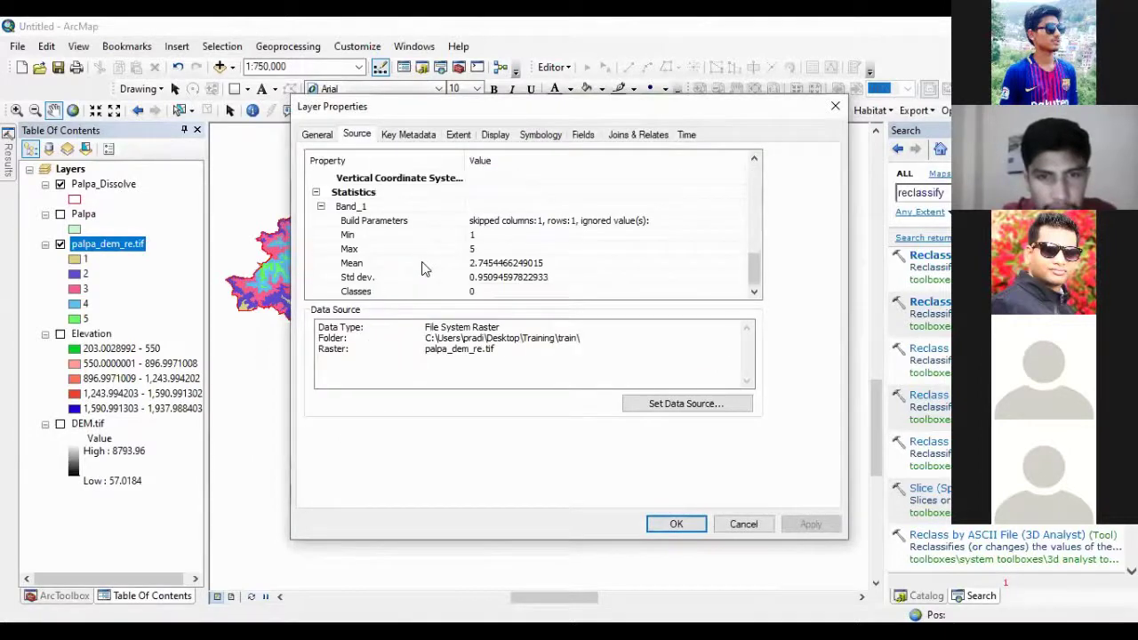
scroll(423, 269, up, 3)
click(539, 237)
scroll(405, 235, down, 3)
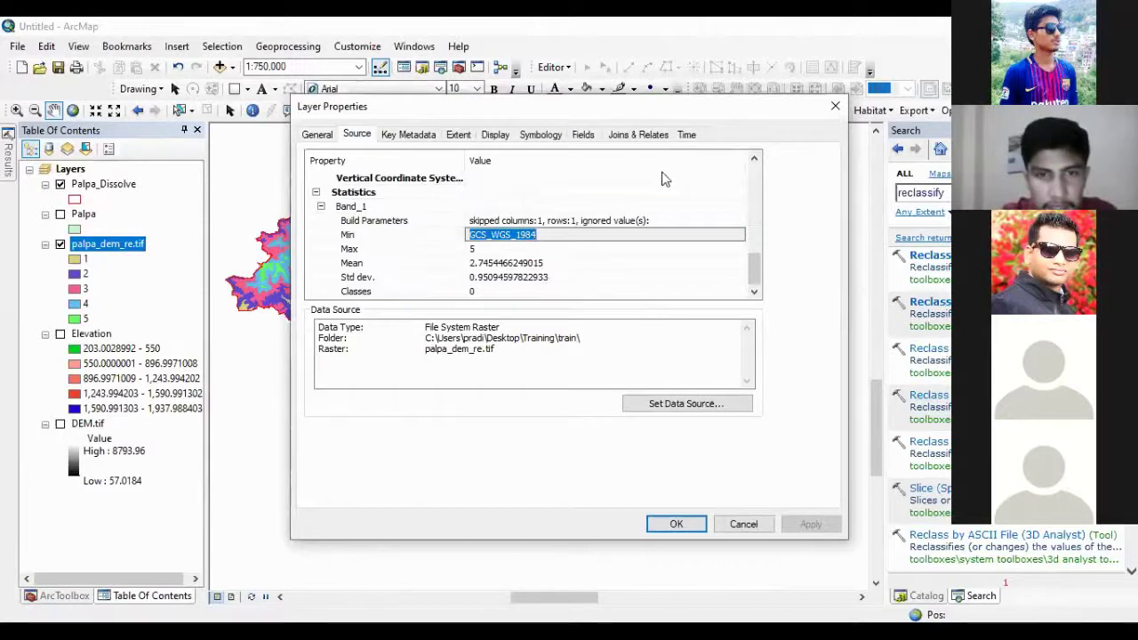
click(834, 106)
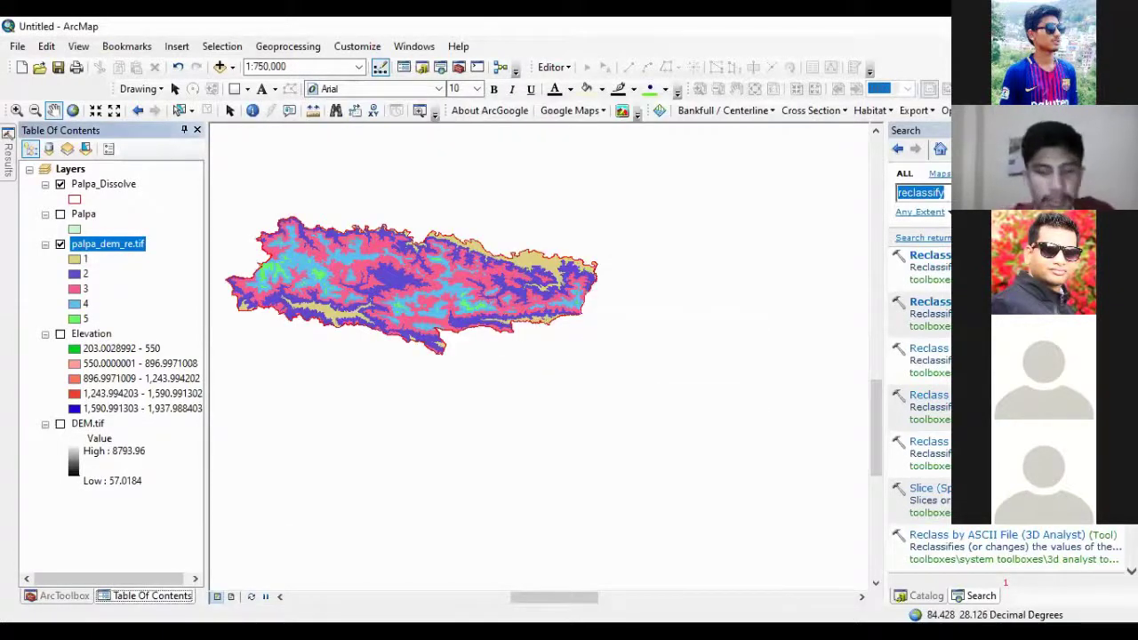
Step: Search for raster project and open the Project Raster tool
text(p)
text(aster prog)
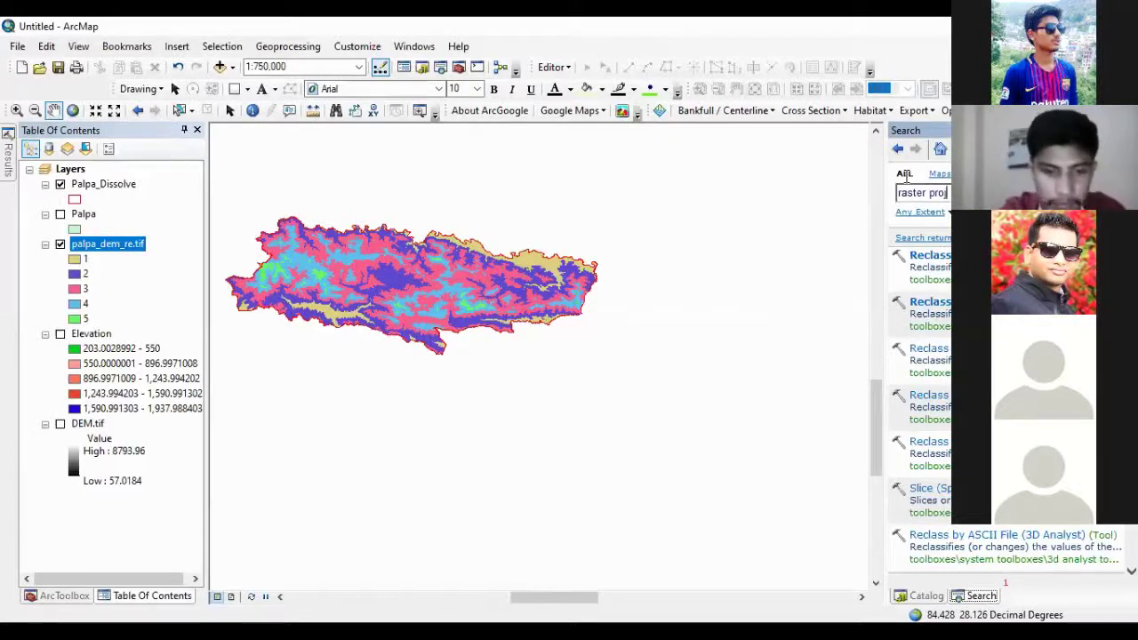
key(Return)
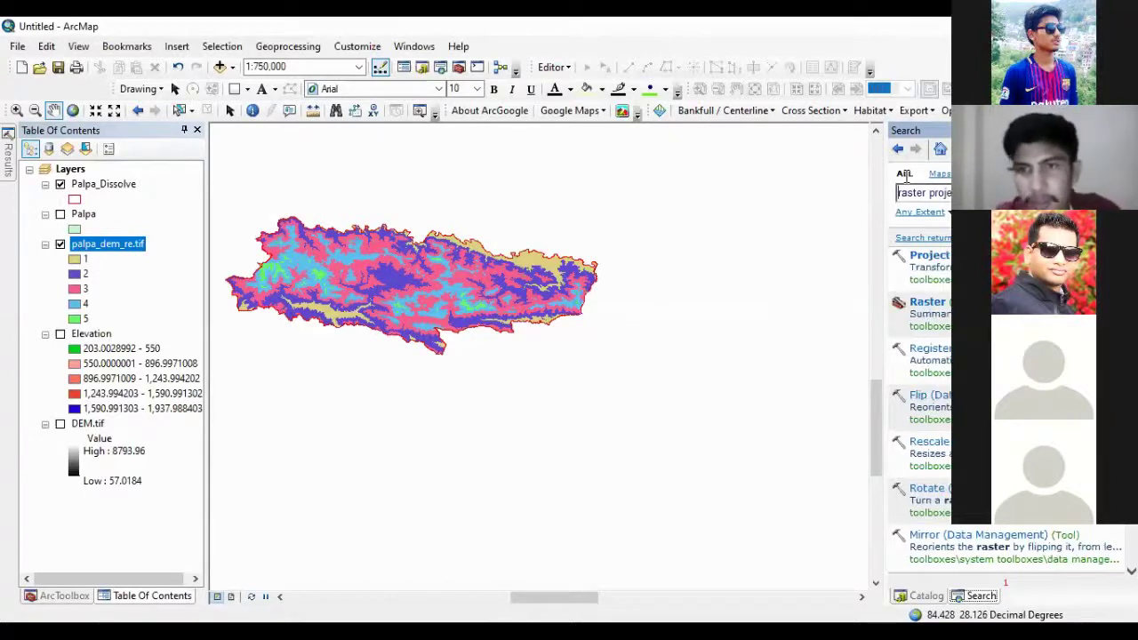
click(945, 255)
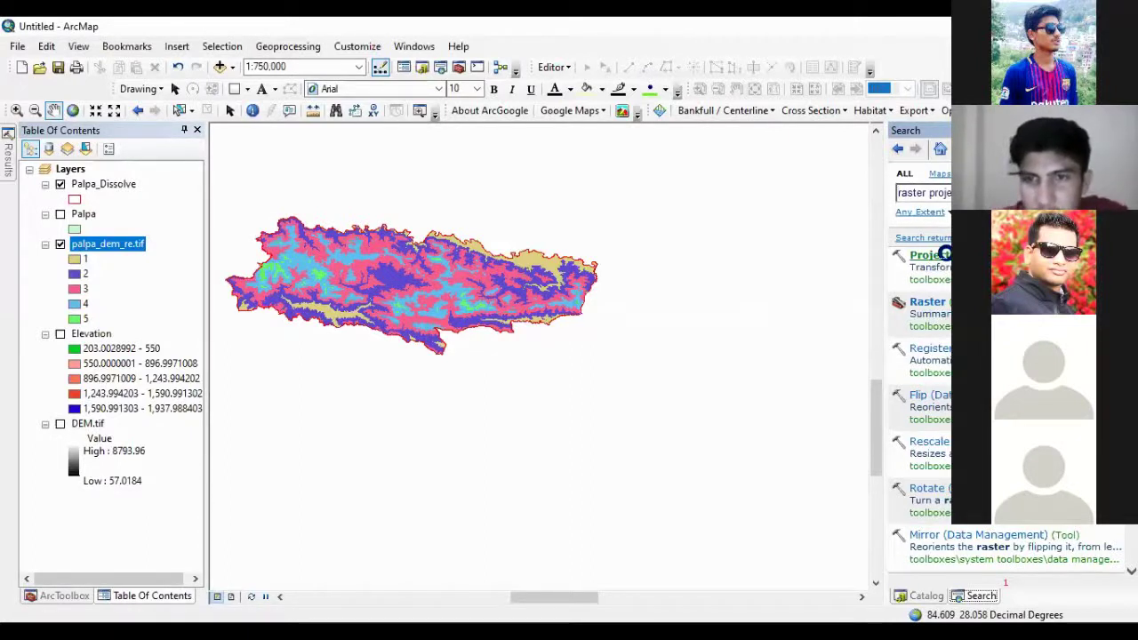
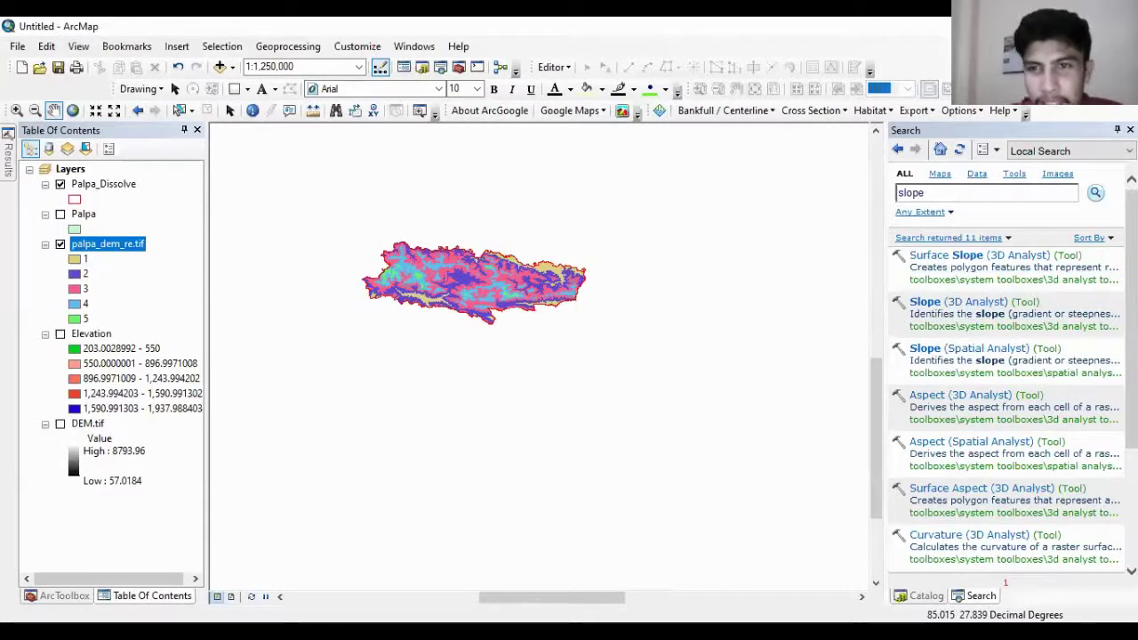
Step: Open the Spatial Analyst Slope tool, inspect the warning on its Z factor setting and close the tool
click(925, 349)
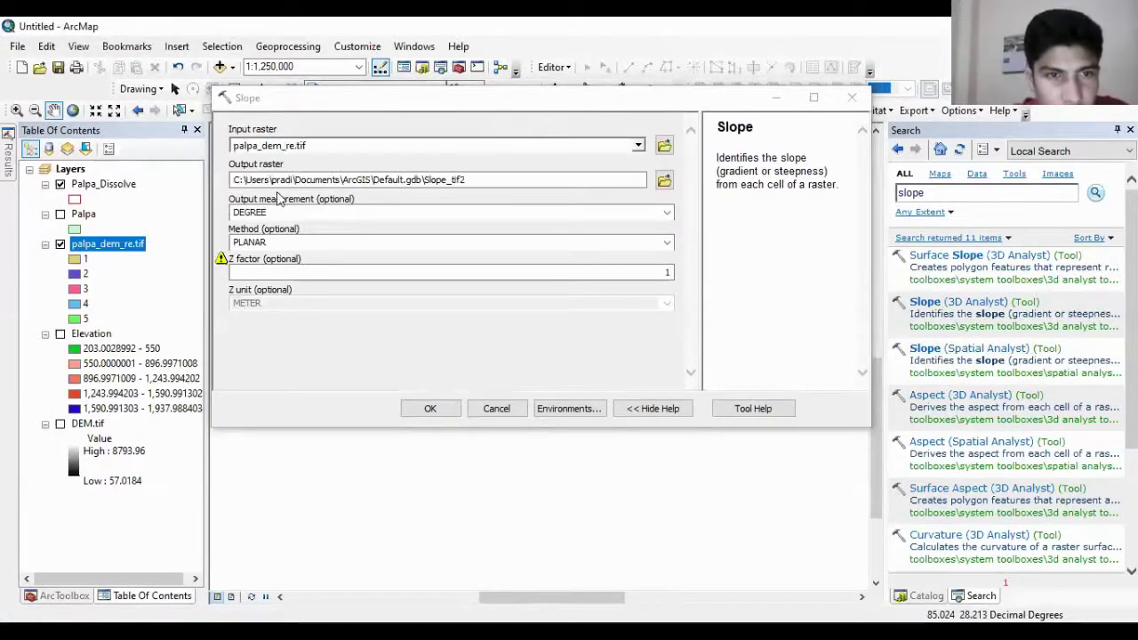
mouse_move(224, 262)
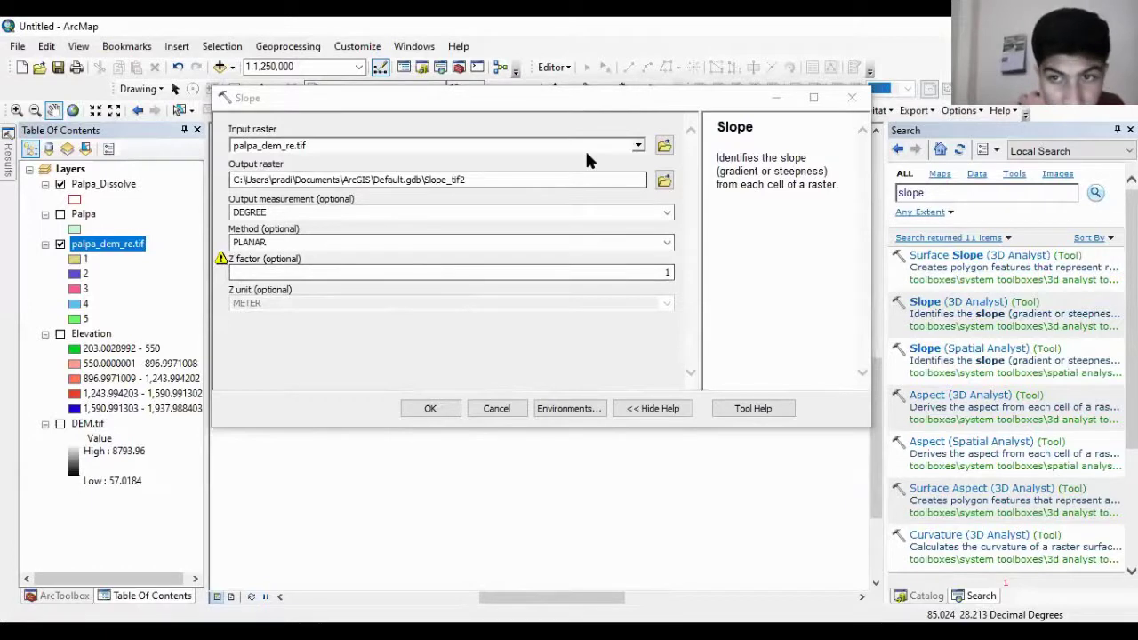
click(852, 100)
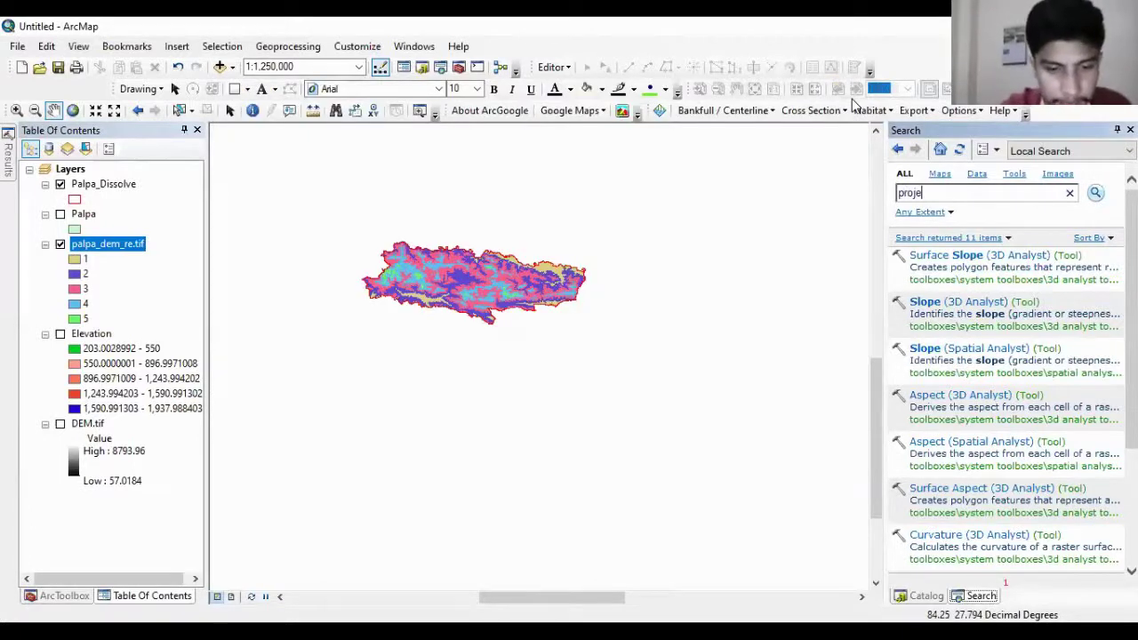
Step: Search for project raster, open the Project Raster tool and set its output to pro_Raster.tif in the train folder
text(project raster)
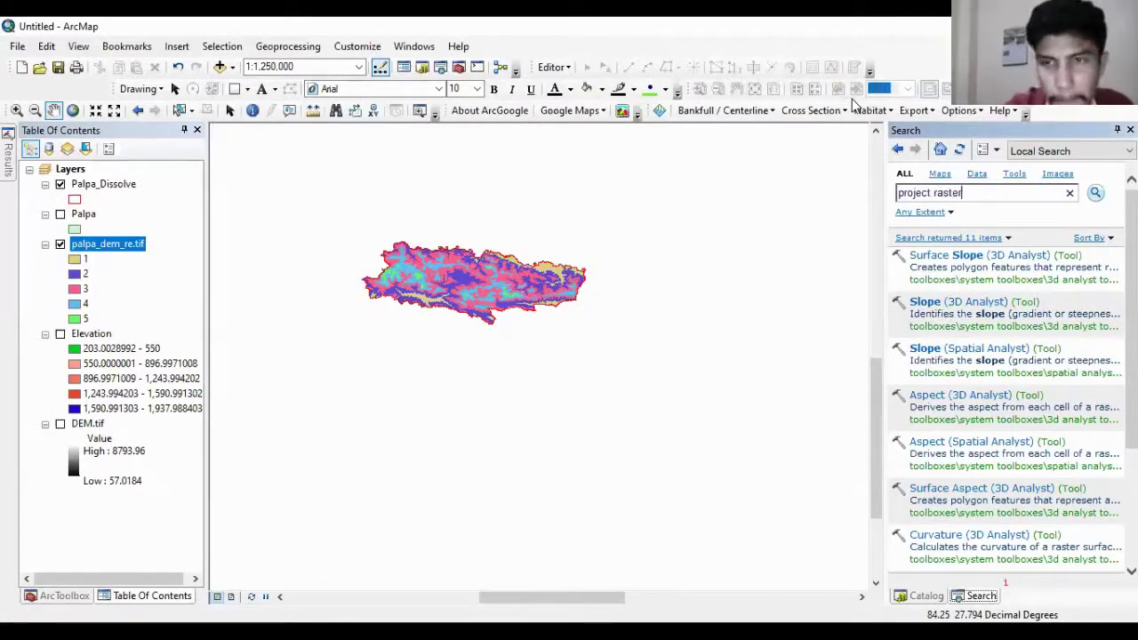
key(Return)
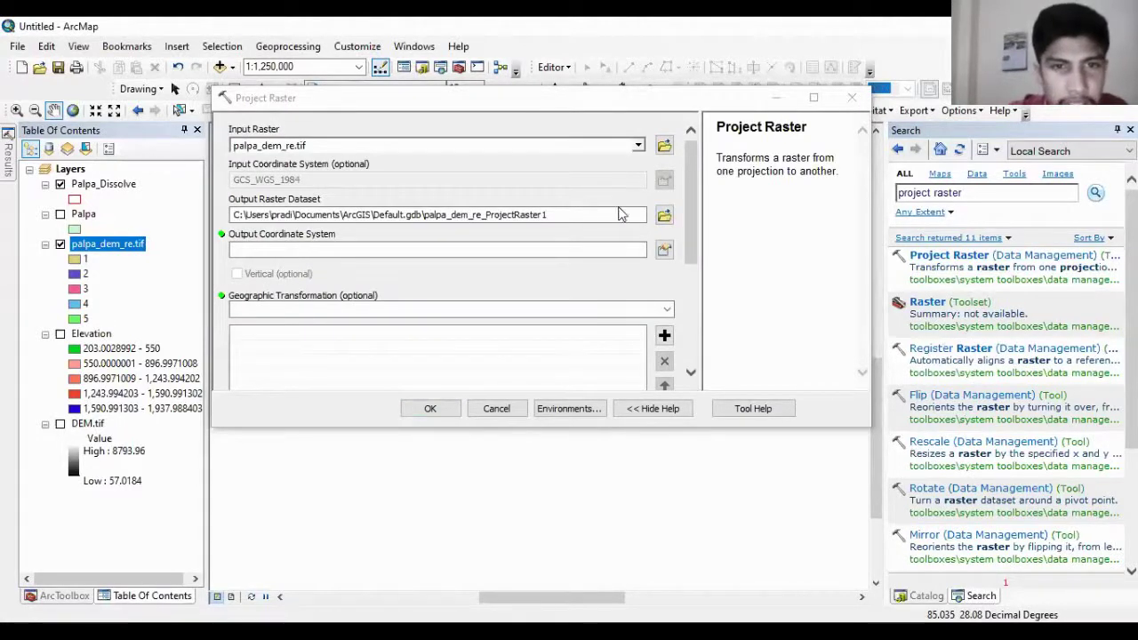
click(665, 214)
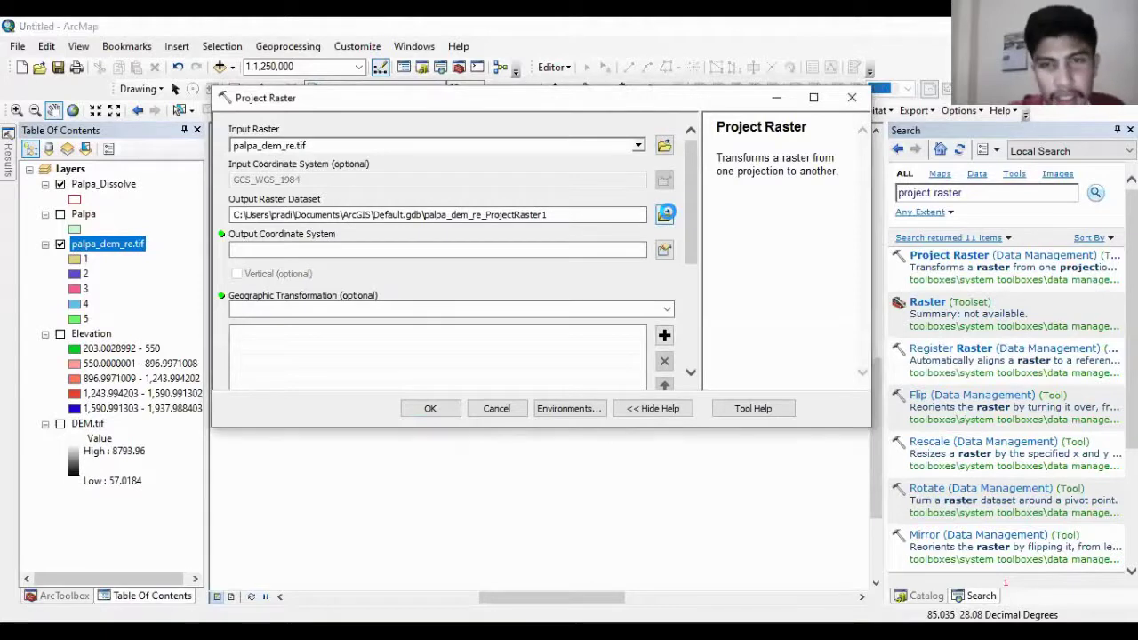
click(666, 214)
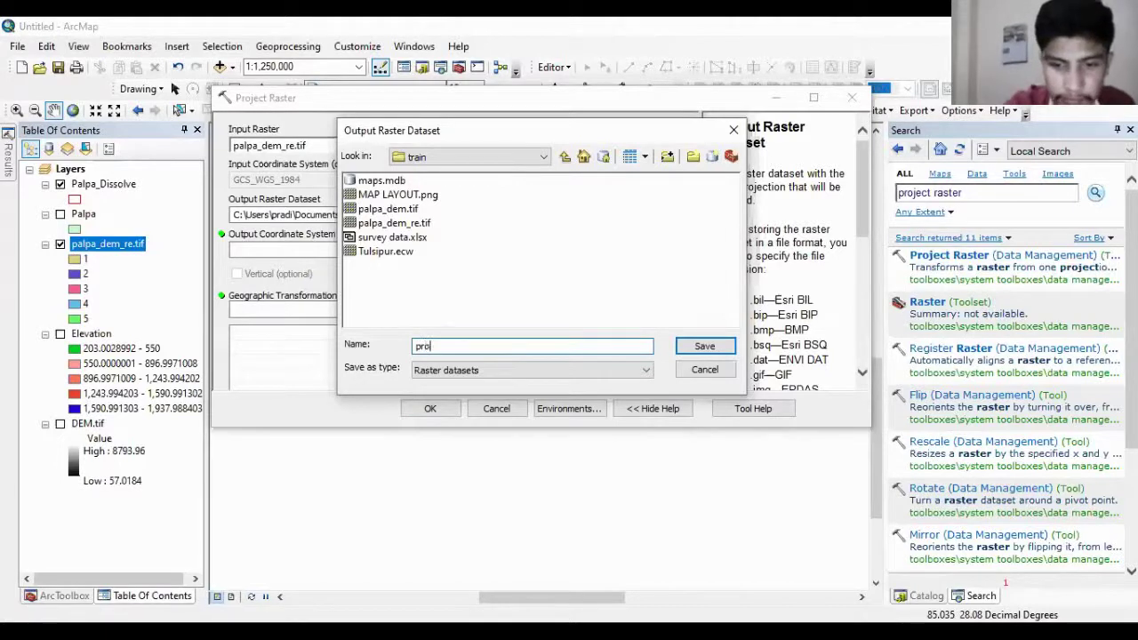
text(pro_Ra)
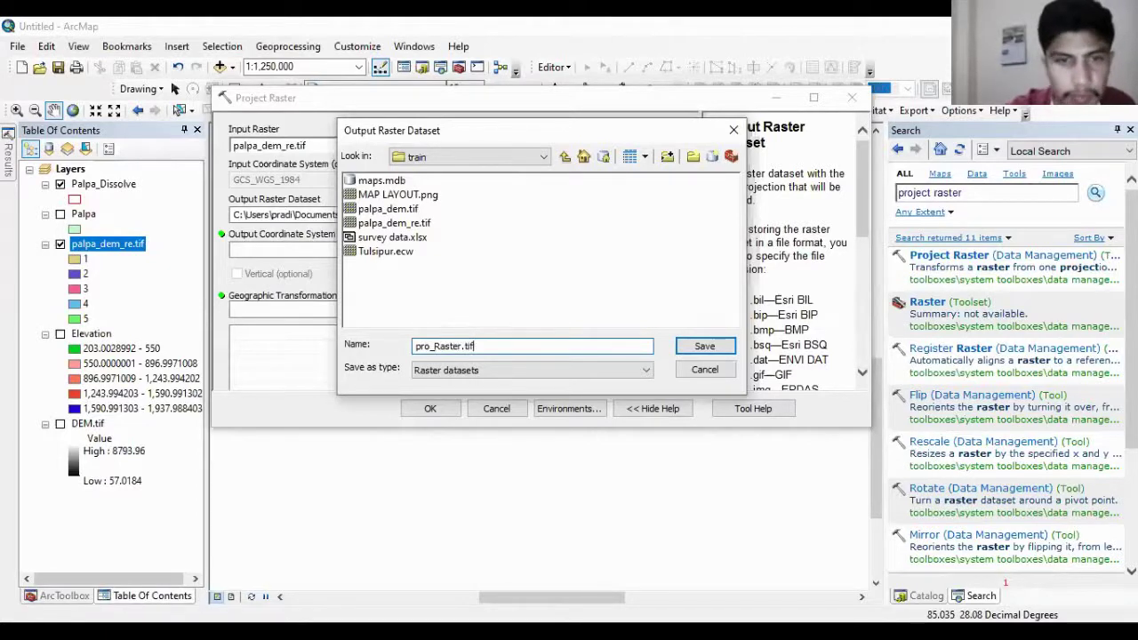
text(ster.tif)
key(Return)
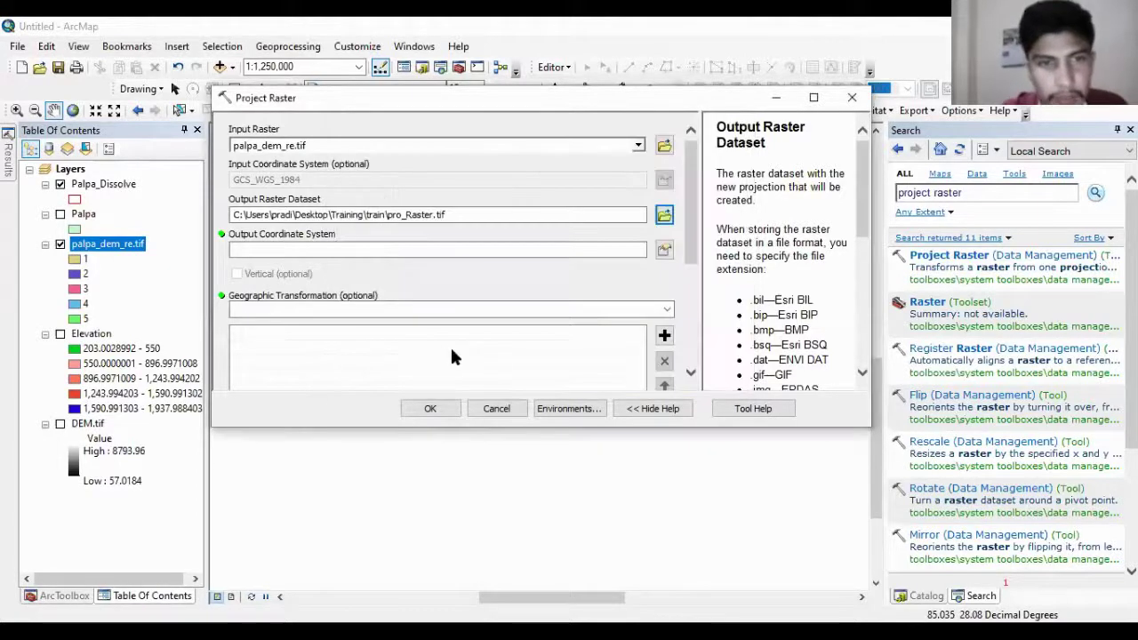
Step: Set the output coordinate system to WGS 1984 UTM Zone 44N and run Project Raster on palpa_dem_re.tif
click(662, 254)
click(509, 181)
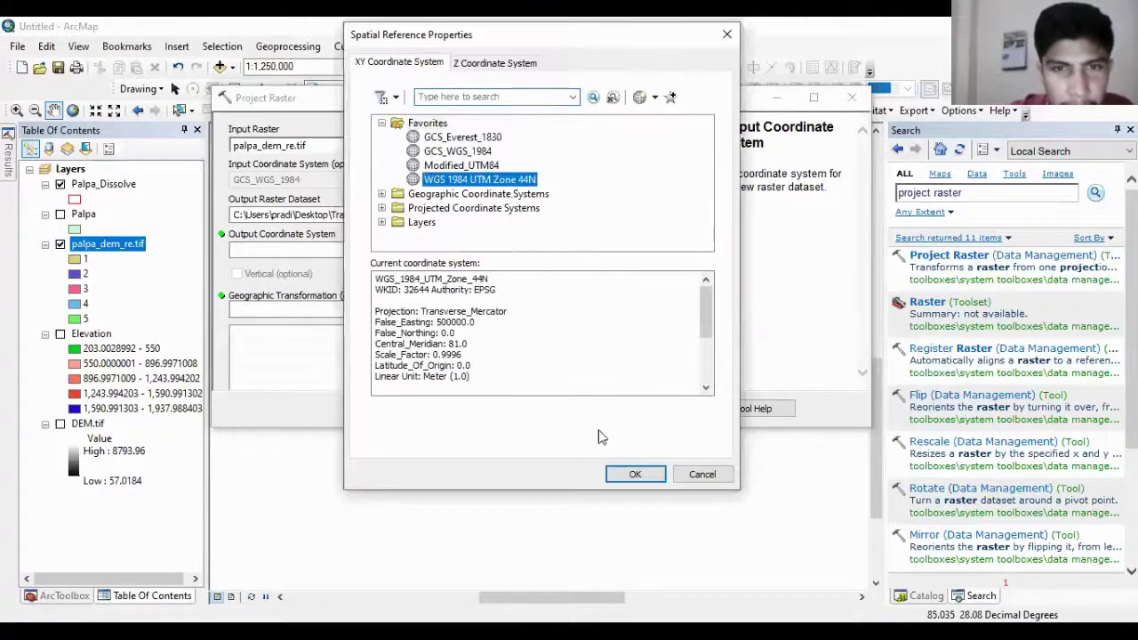
click(628, 474)
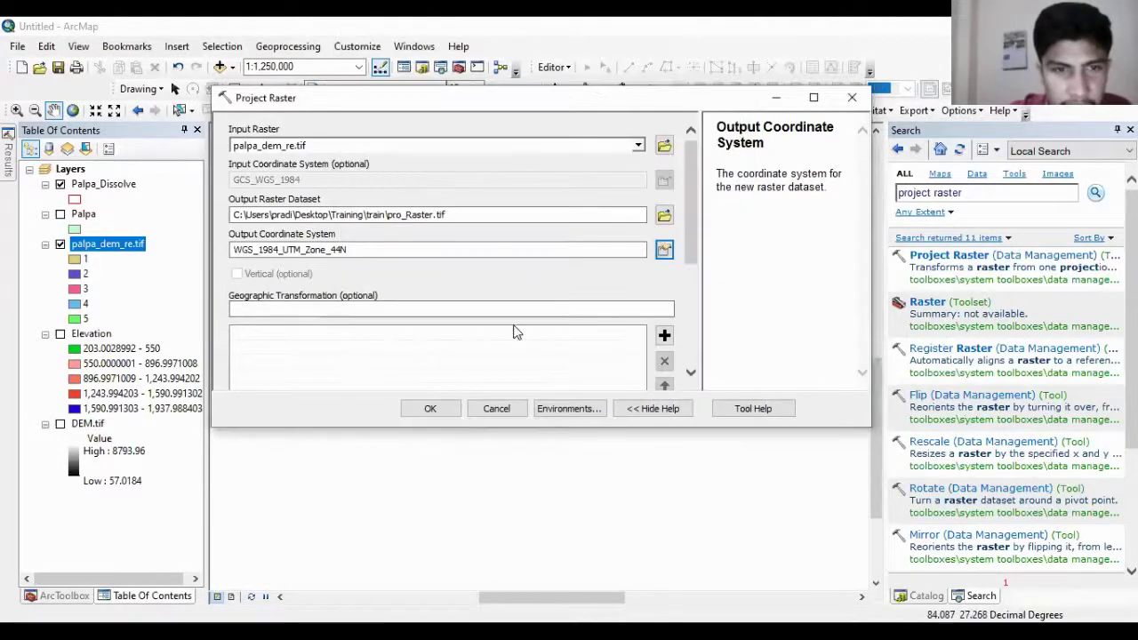
click(423, 414)
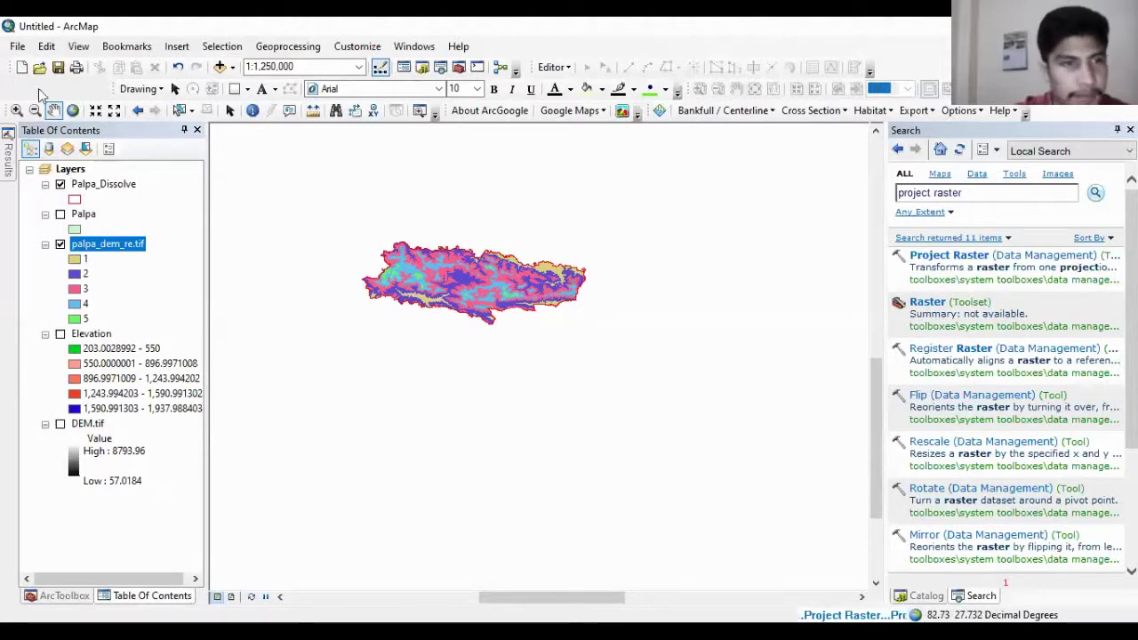
Step: Review the Project Raster messages in the current session's geoprocessing results and close the results
mouse_move(13, 160)
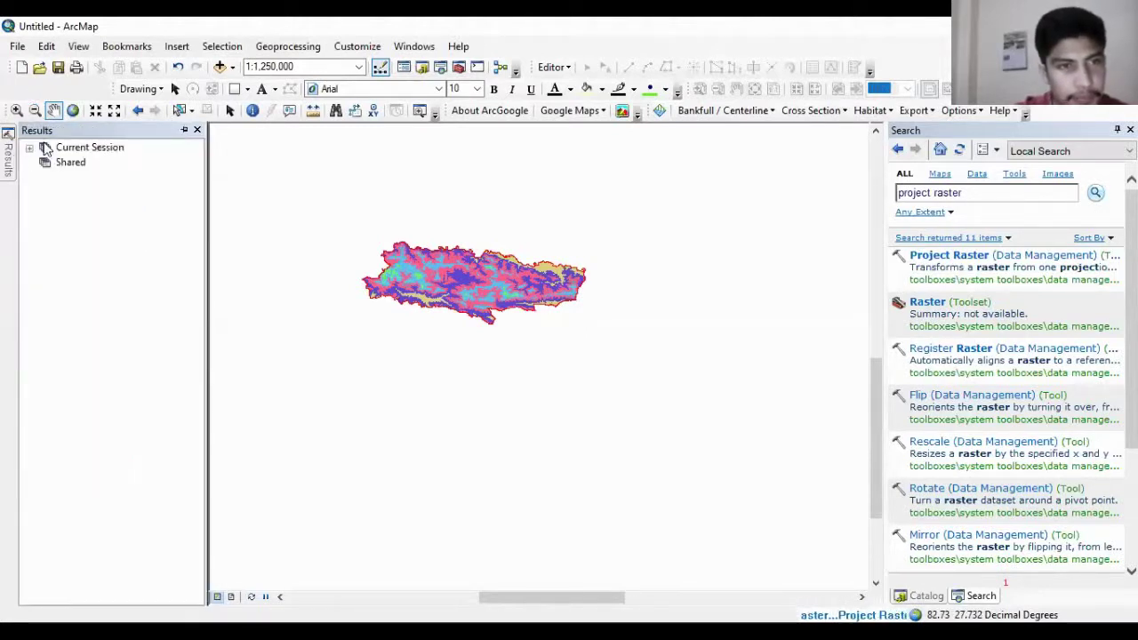
click(28, 148)
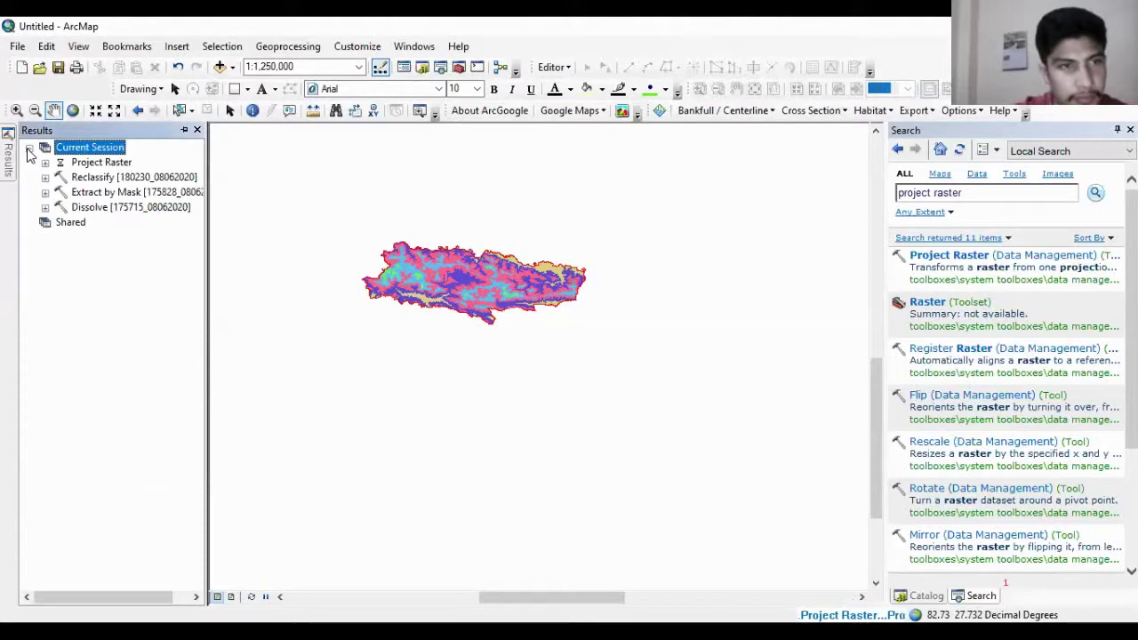
click(45, 163)
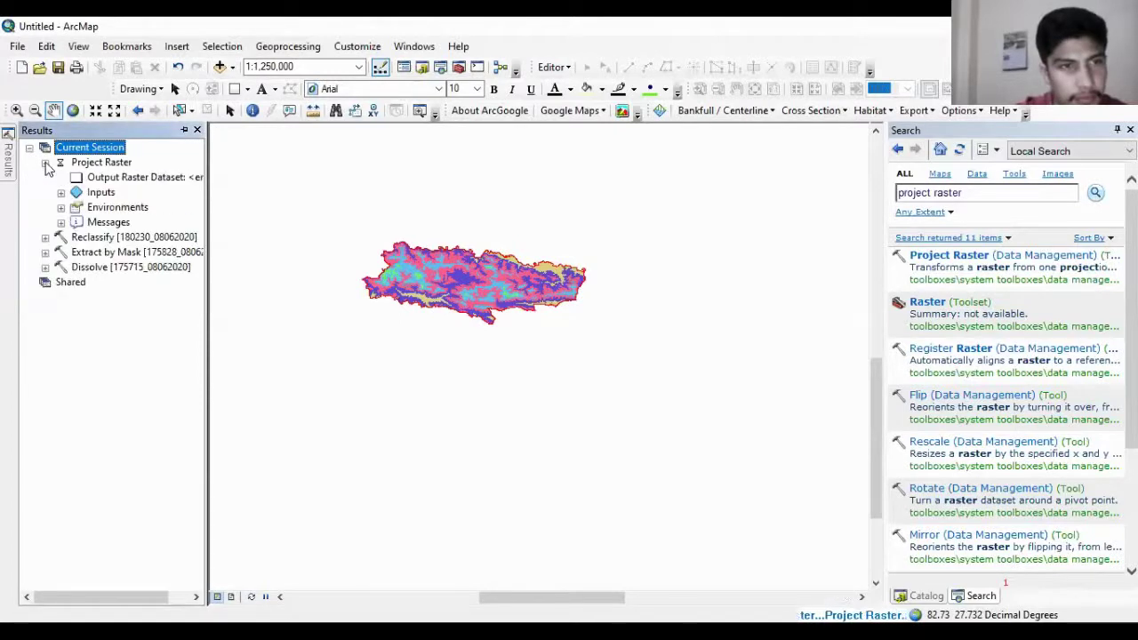
click(60, 222)
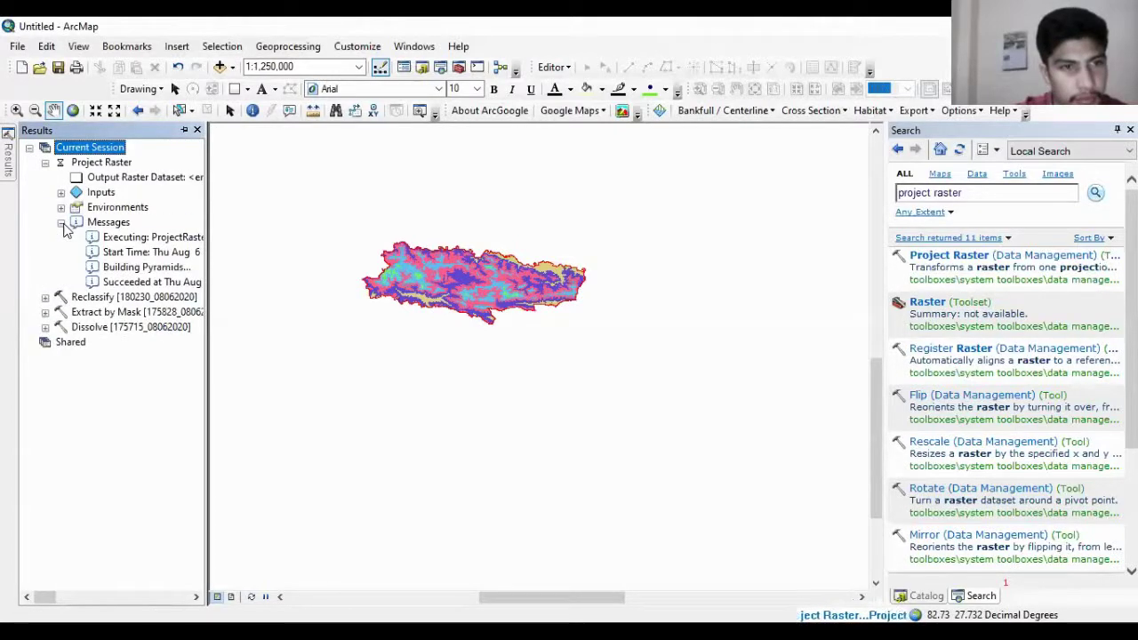
click(60, 223)
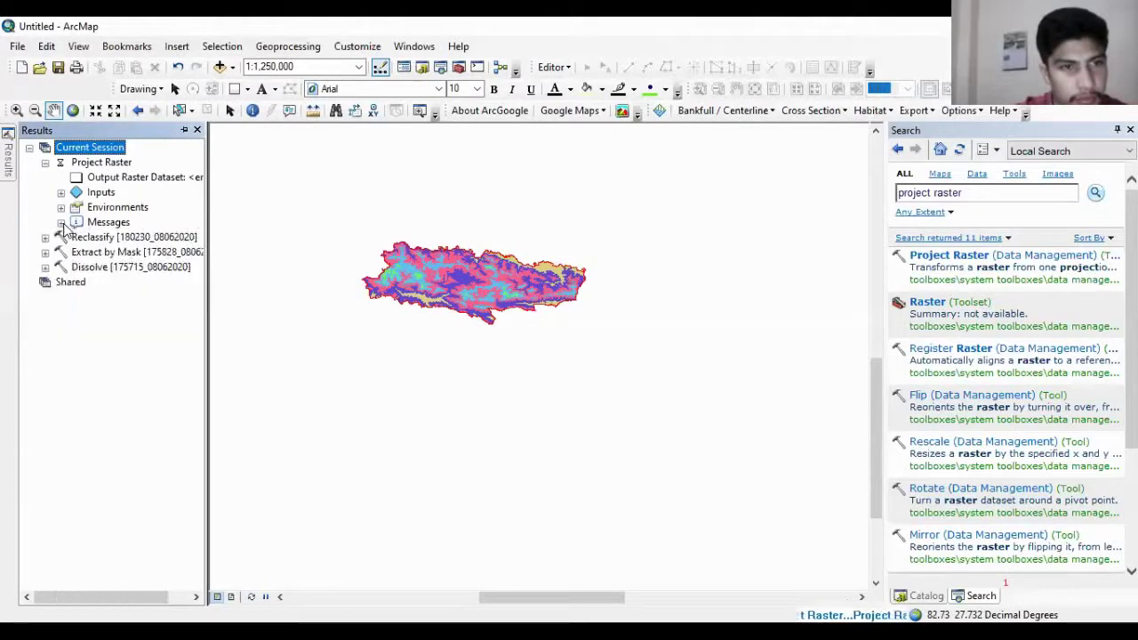
click(45, 163)
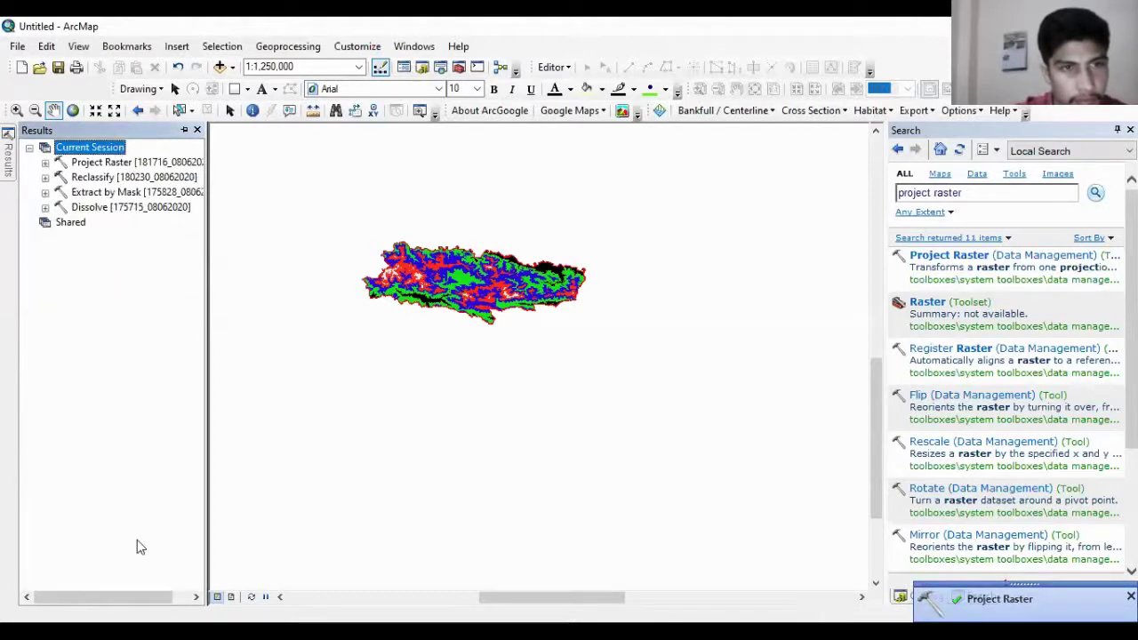
click(198, 130)
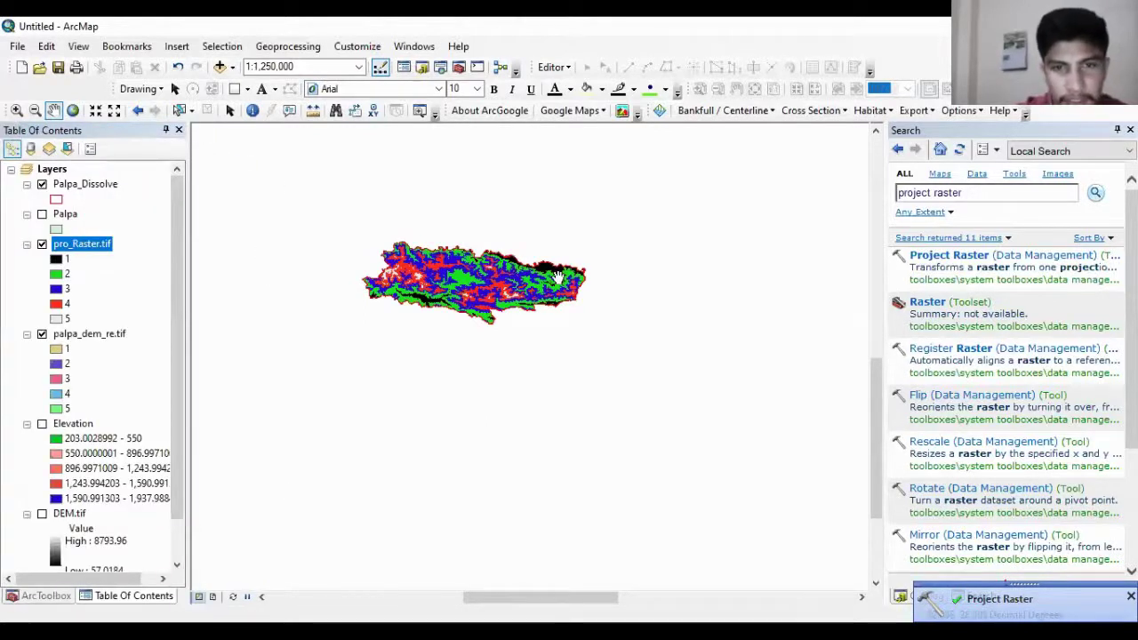
Step: Check the XY coordinate system and linear unit in the source properties of pro_Raster.tif and close the properties
scroll(534, 329, down, 2)
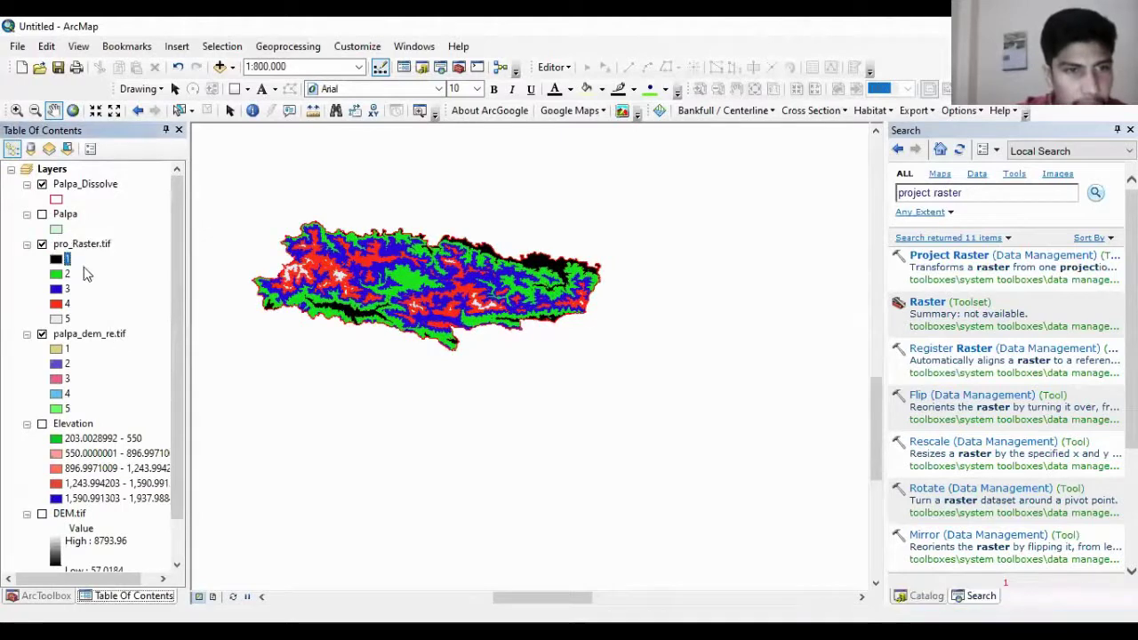
right_click(82, 249)
click(134, 492)
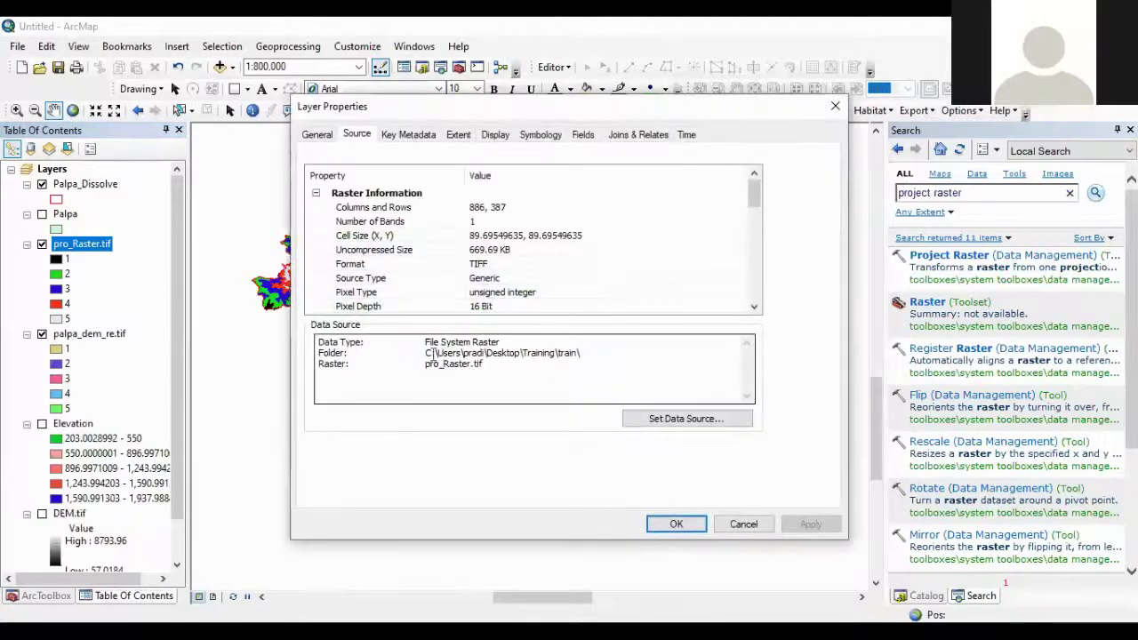
scroll(471, 301, down, 10)
scroll(477, 300, up, 6)
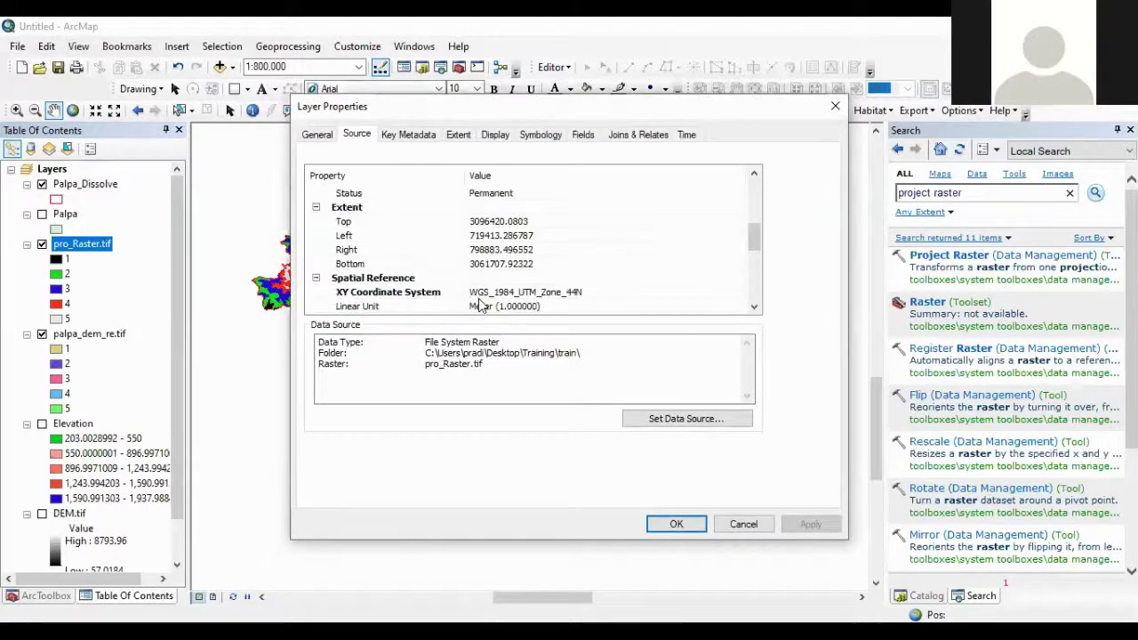
click(345, 294)
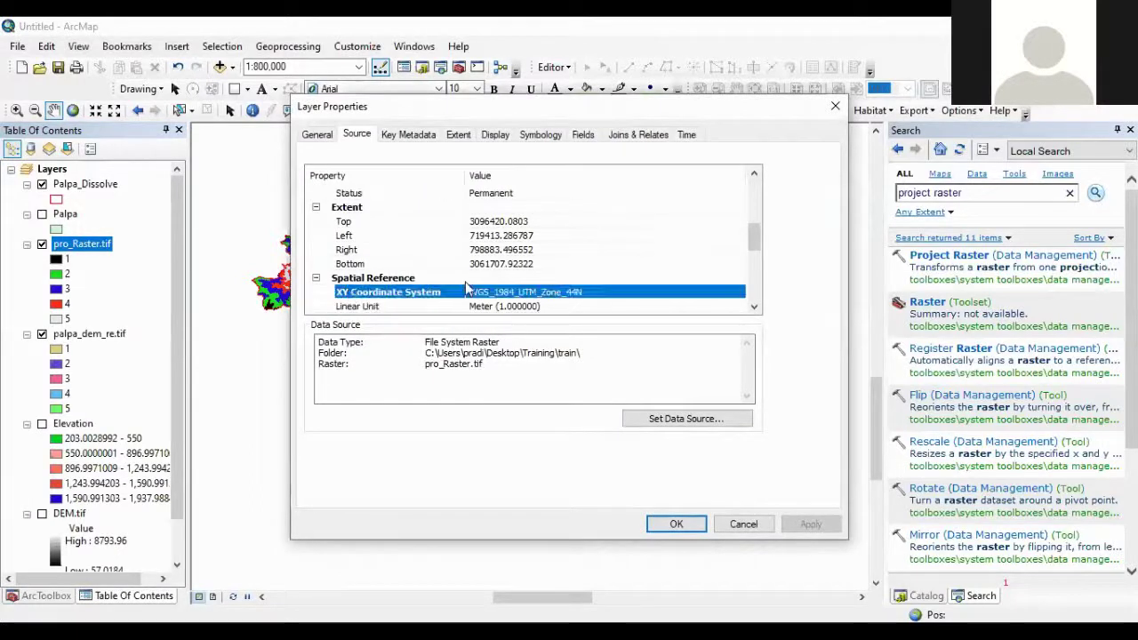
click(583, 307)
click(472, 306)
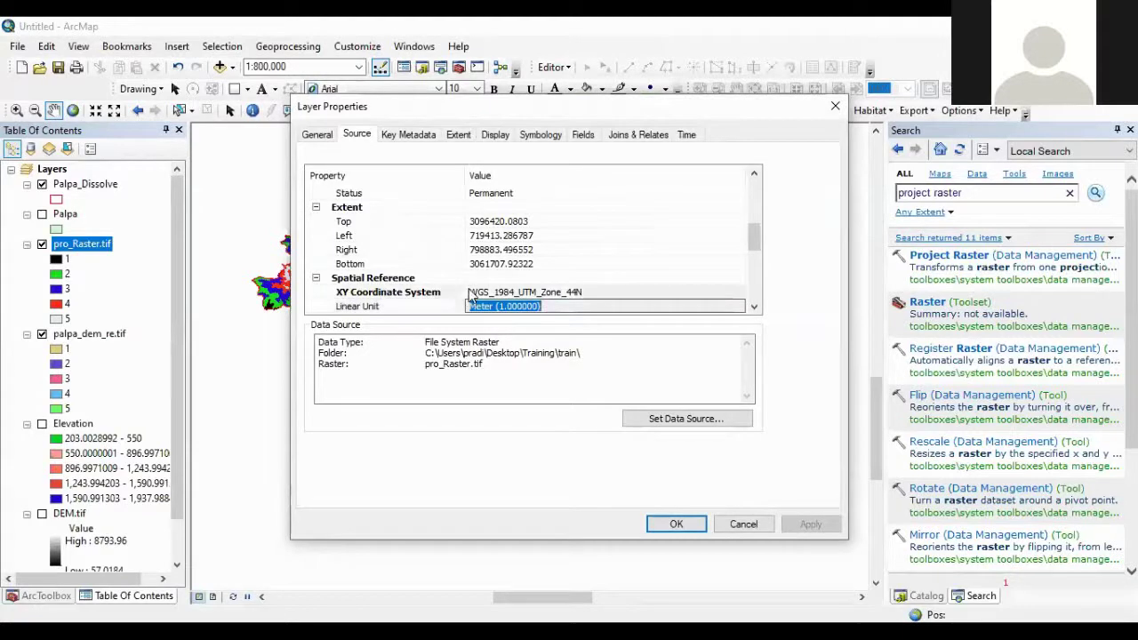
drag(754, 234, 753, 254)
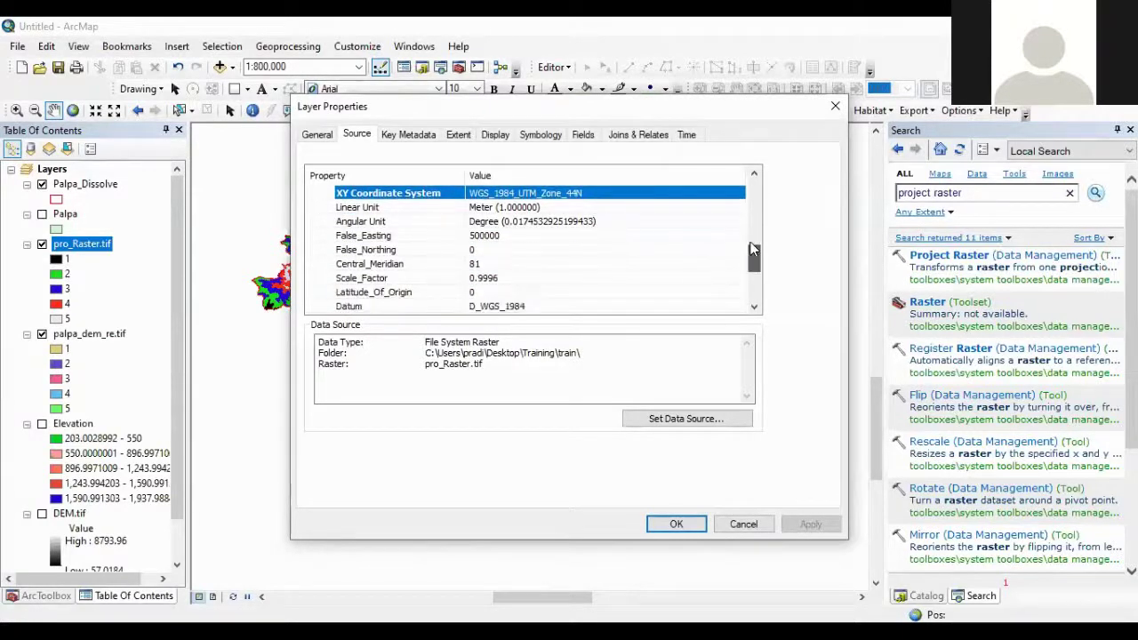
click(835, 106)
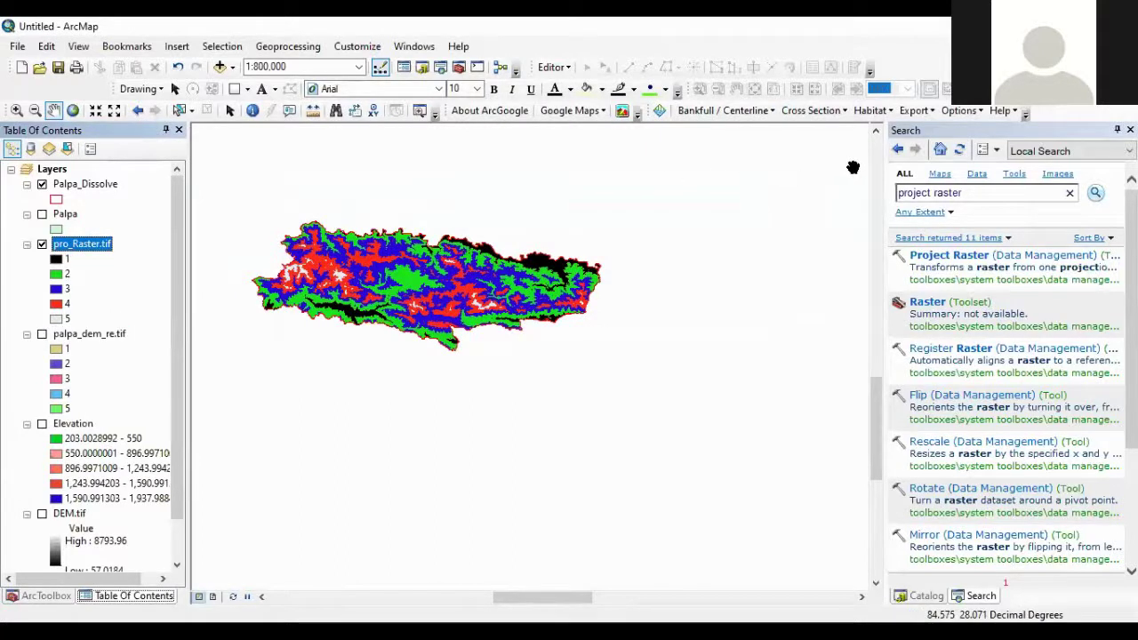
Step: Search for slope, open the Spatial Analyst Slope tool and assign pro_Raster.tif as its input raster
click(979, 202)
text(s)
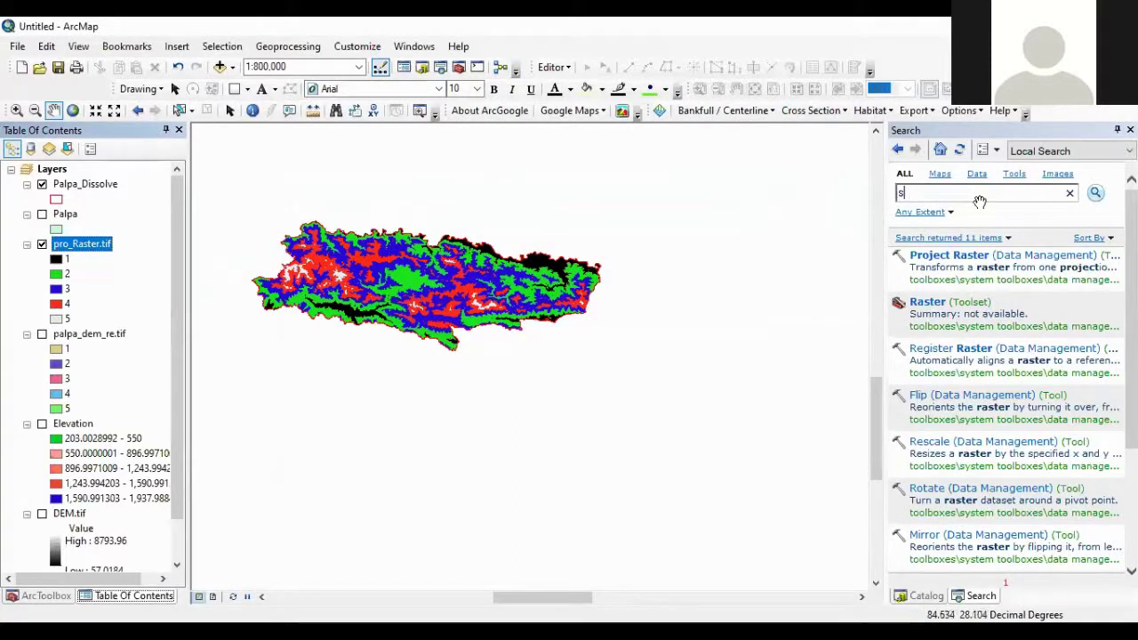
text(lope)
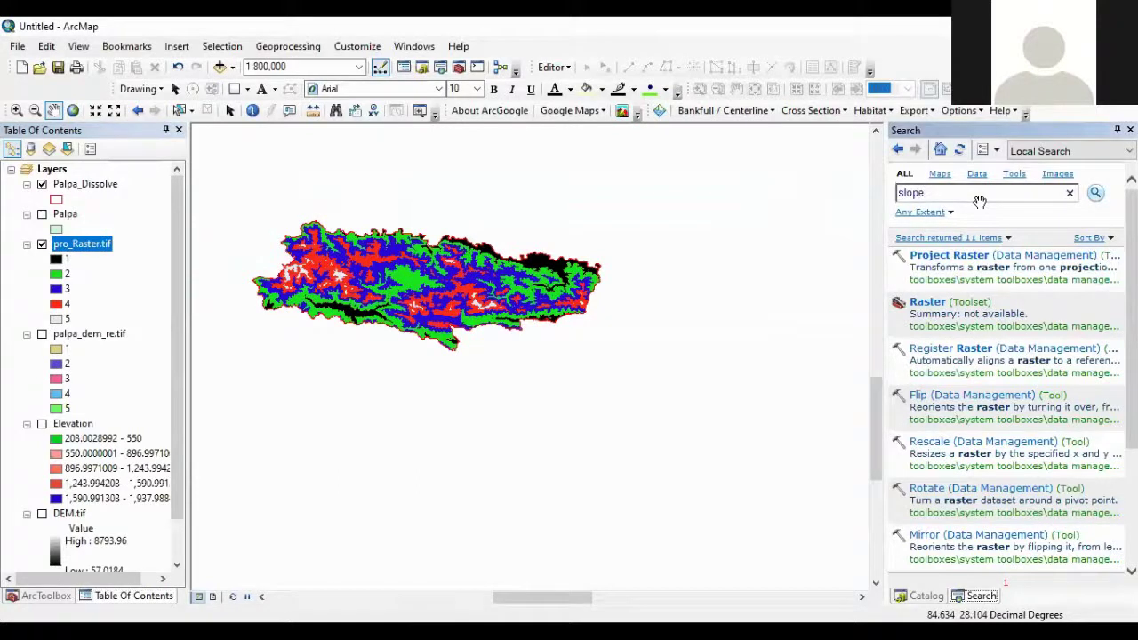
key(Return)
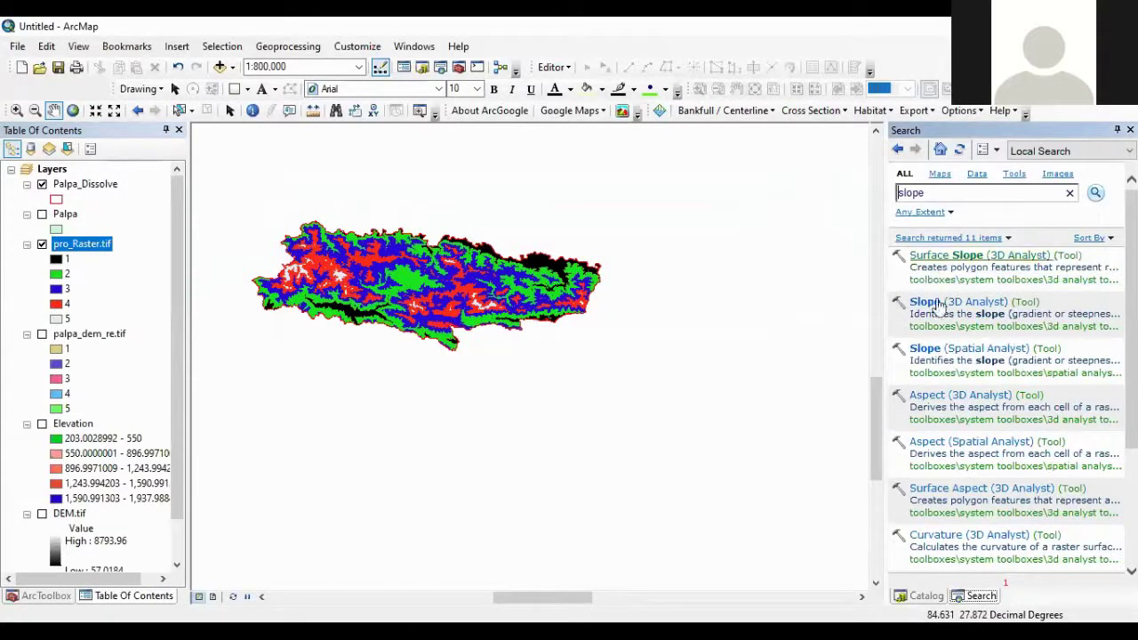
click(929, 349)
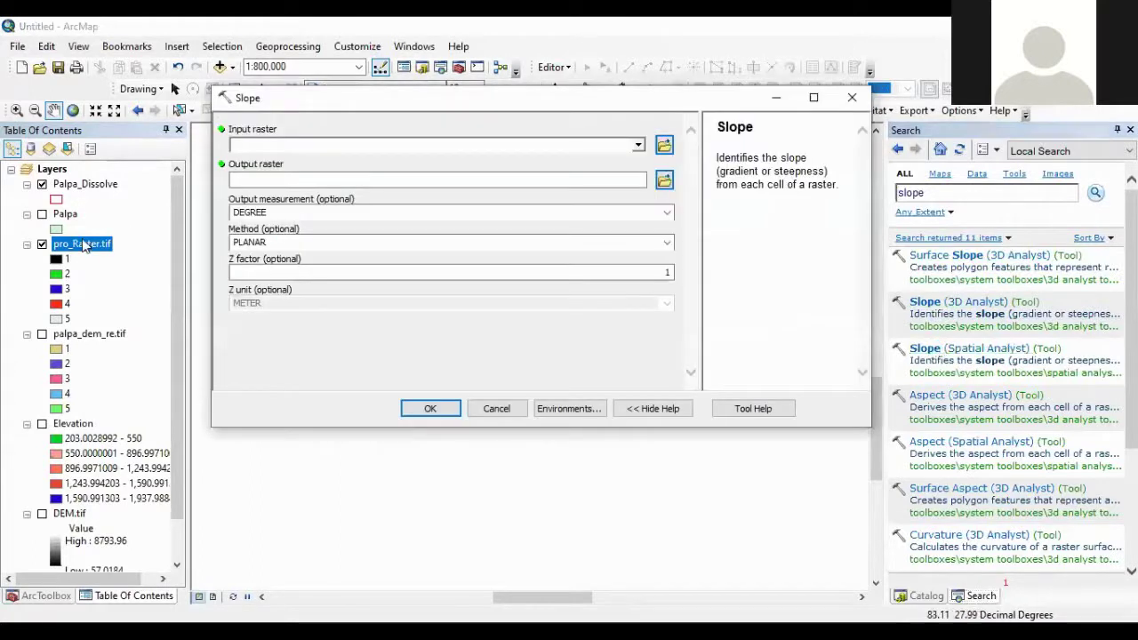
drag(83, 246, 287, 145)
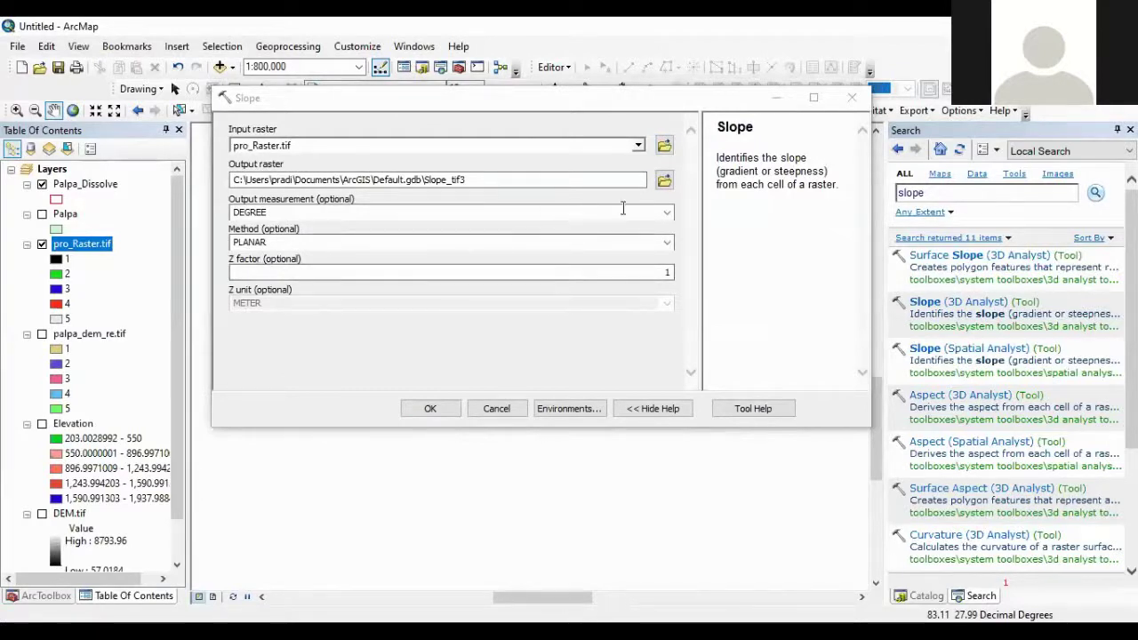
Step: Set the slope output measurement to PERCENT_RISE, keep the PLANAR method and run the Slope tool
click(667, 216)
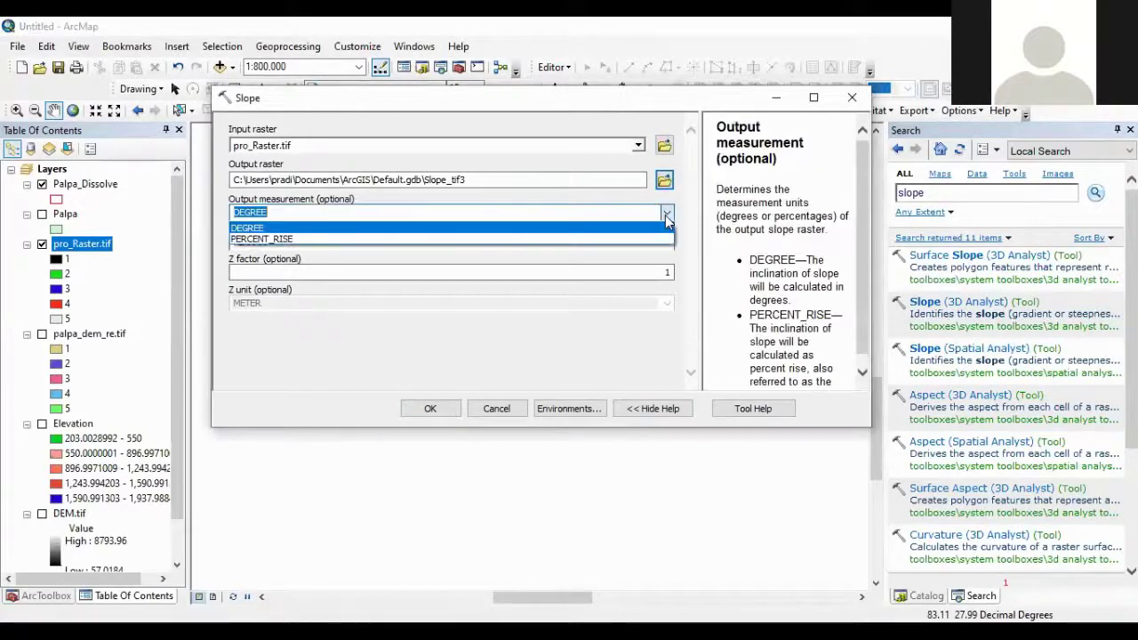
click(305, 242)
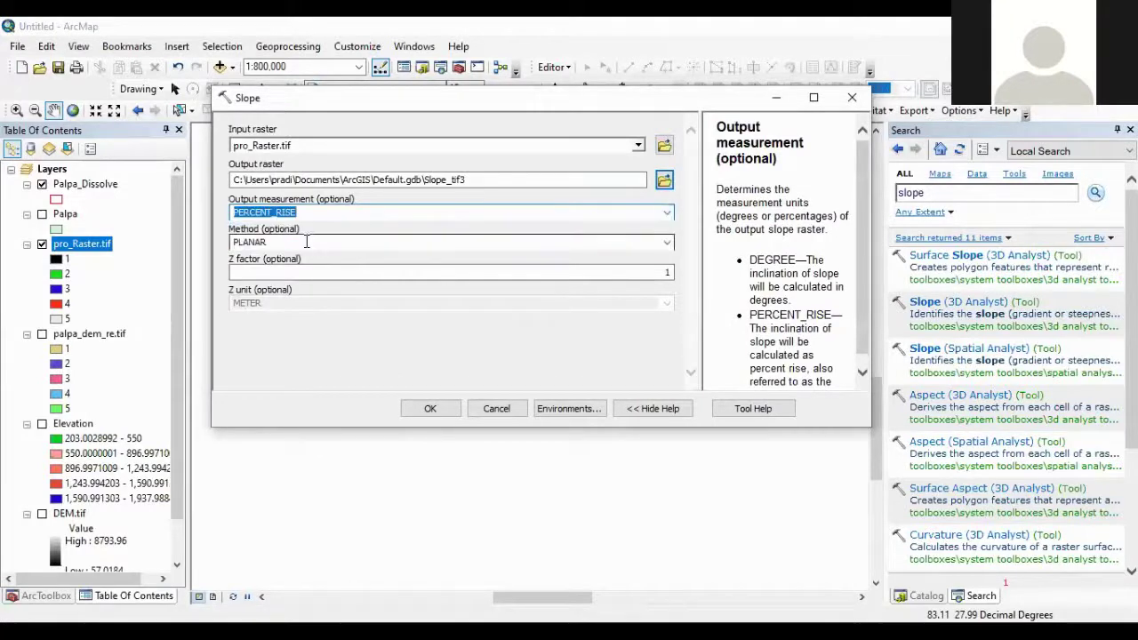
click(667, 244)
click(667, 244)
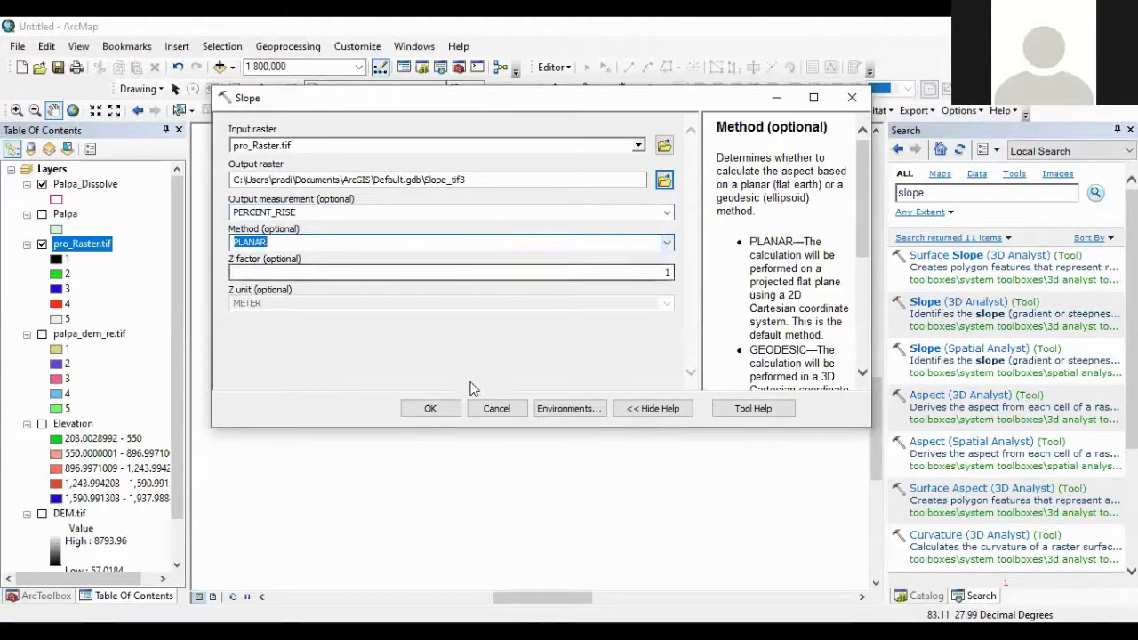
click(415, 415)
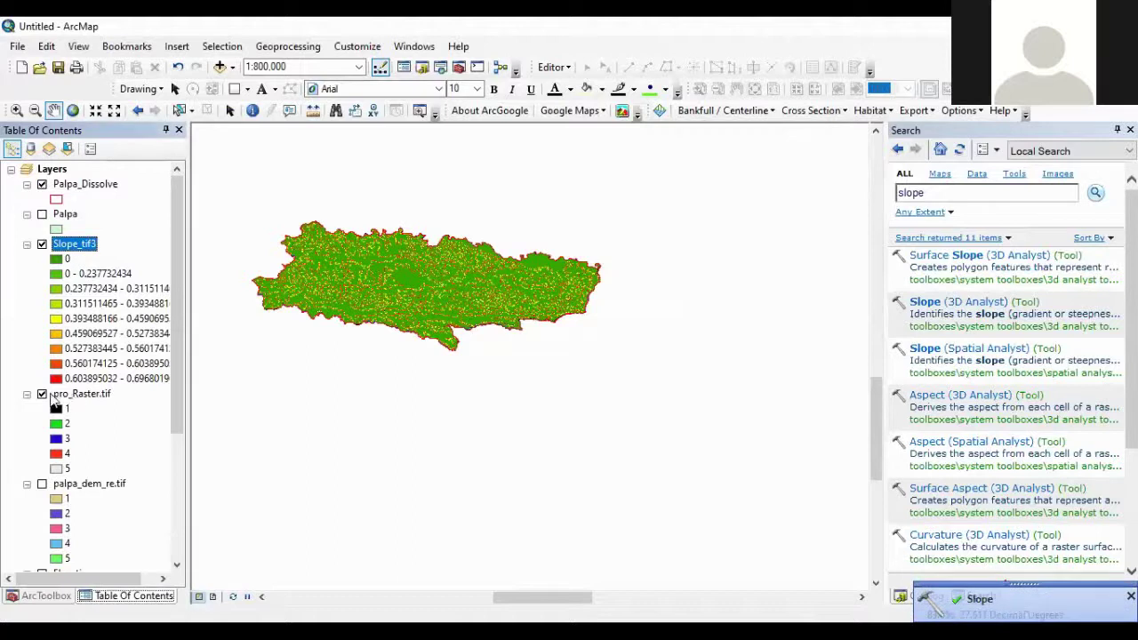
Step: Hide the pro_Raster.tif layer and open the symbology properties of the Slope_tif3 layer
click(42, 394)
right_click(74, 247)
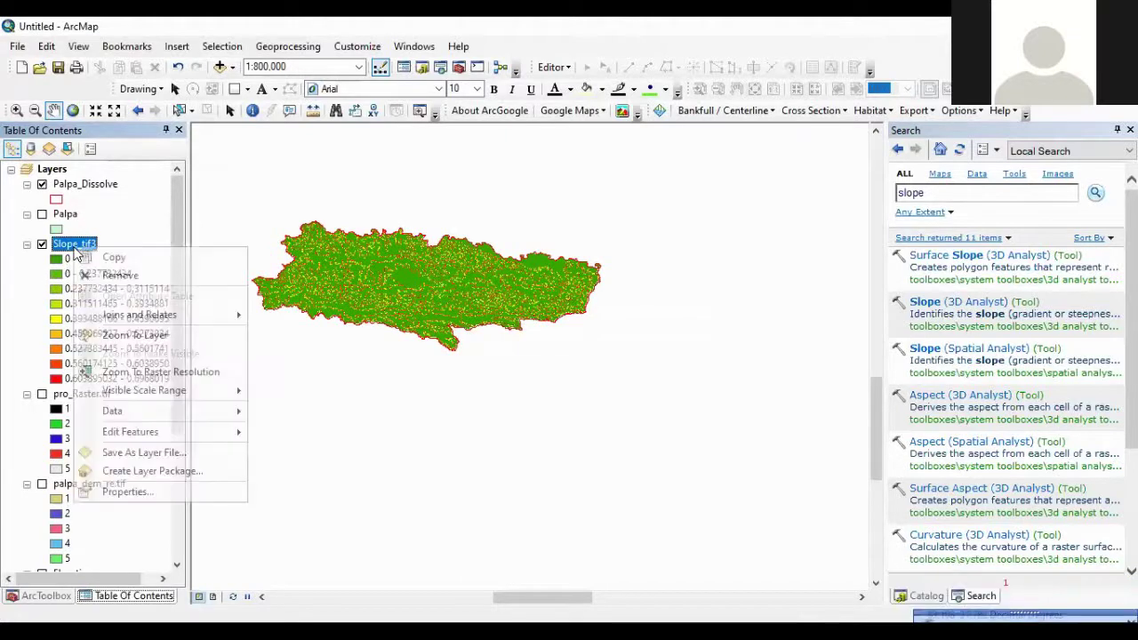
click(149, 492)
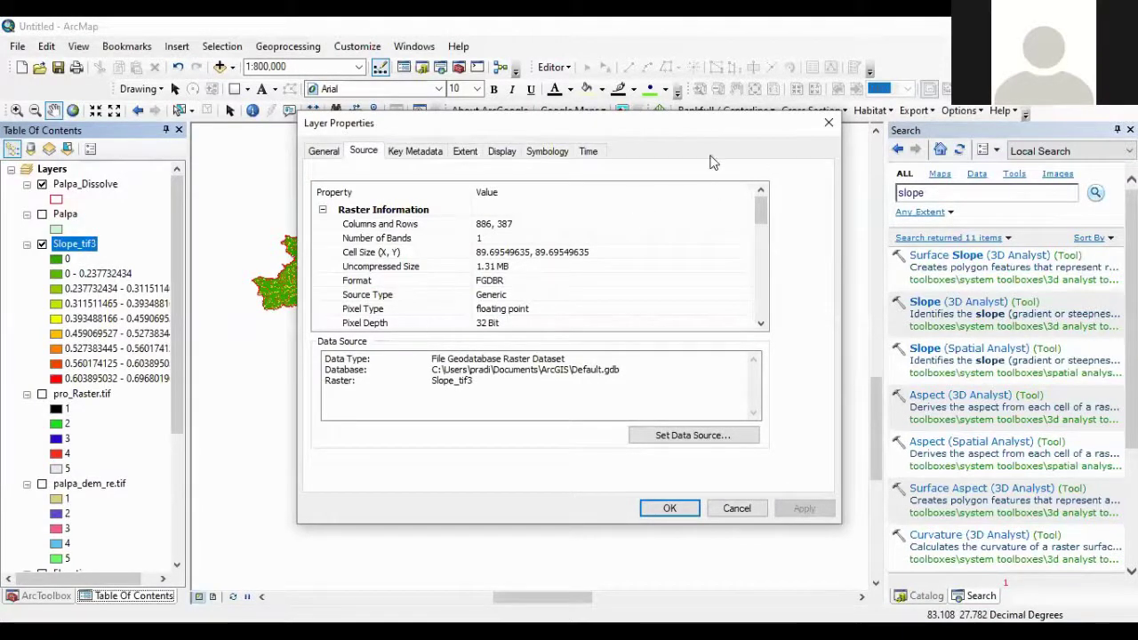
click(534, 152)
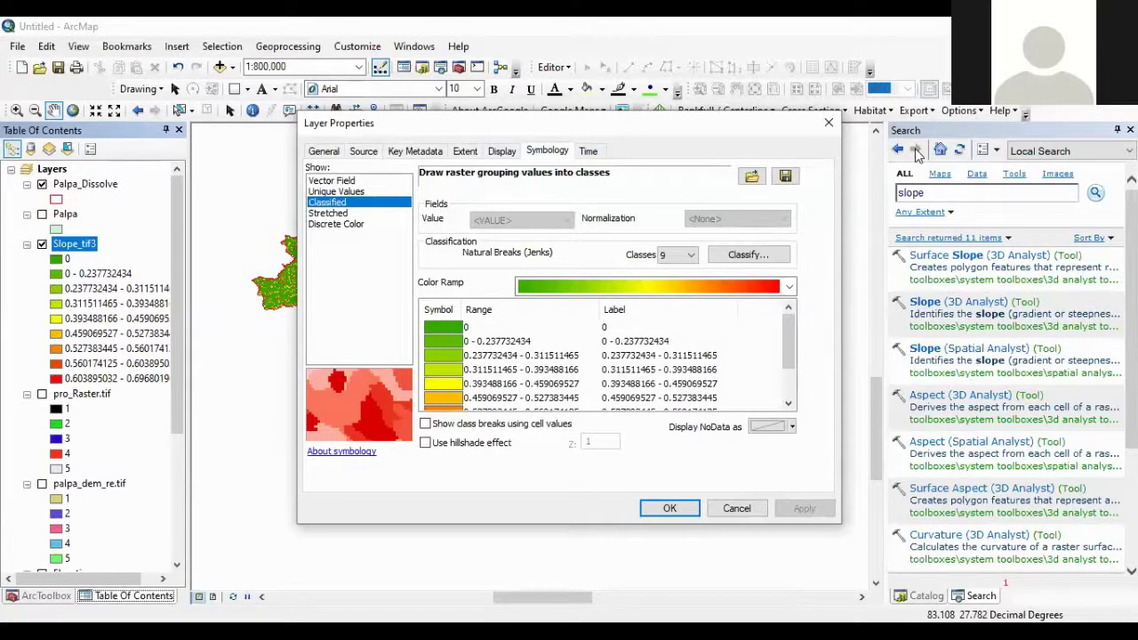
Step: Compare the slope class ranges with the map and set the classified symbology to 5 classes
drag(500, 136, 260, 365)
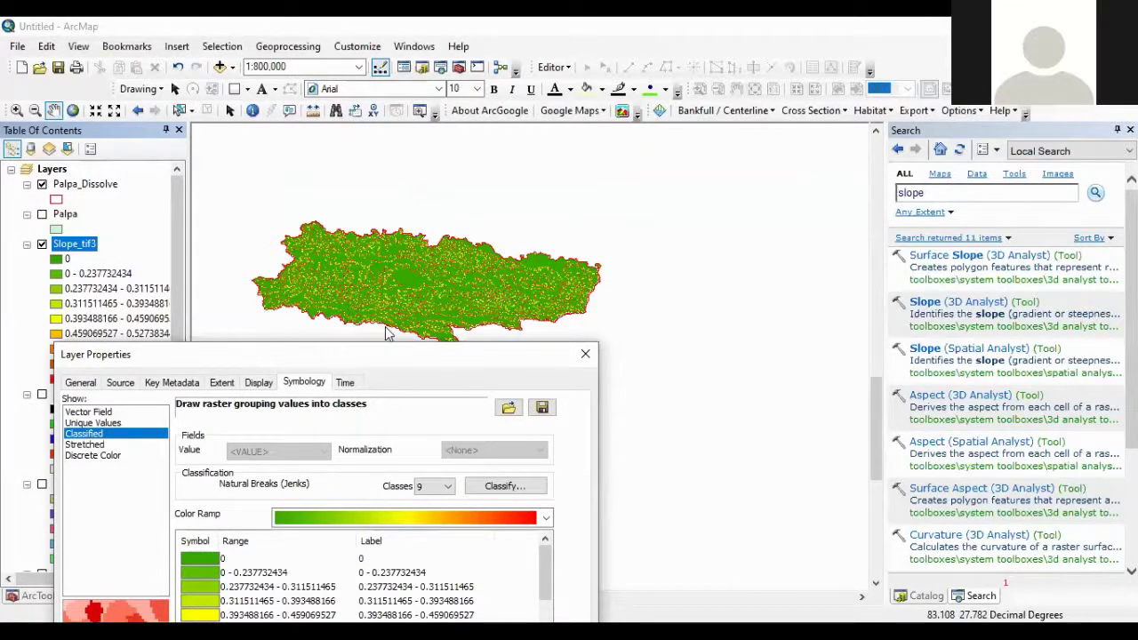
drag(387, 351, 558, 177)
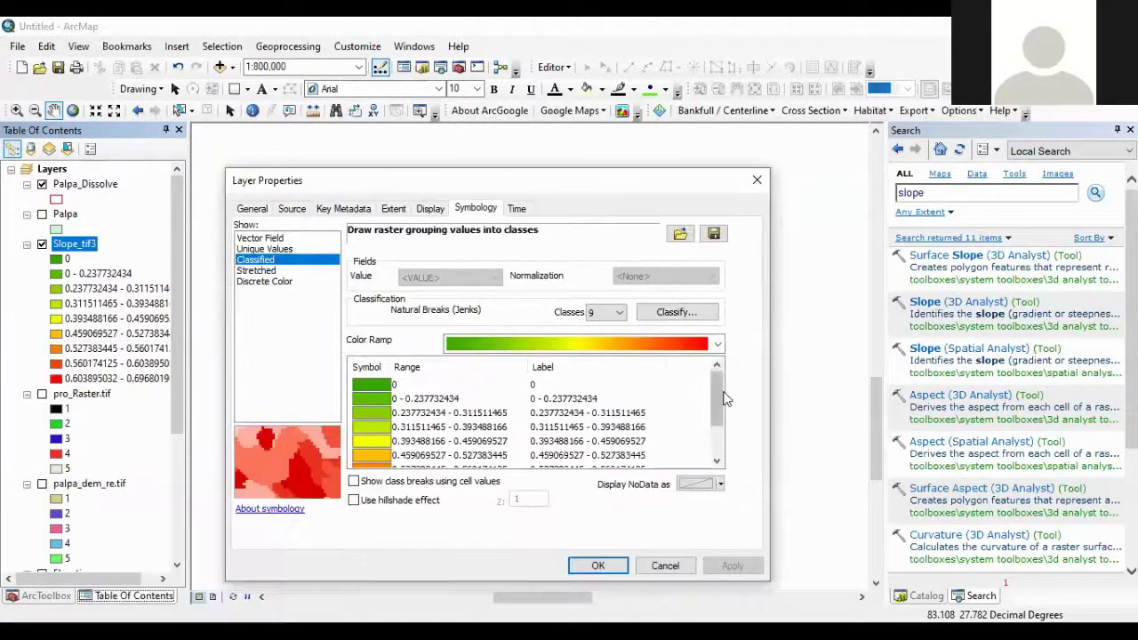
drag(719, 391, 717, 420)
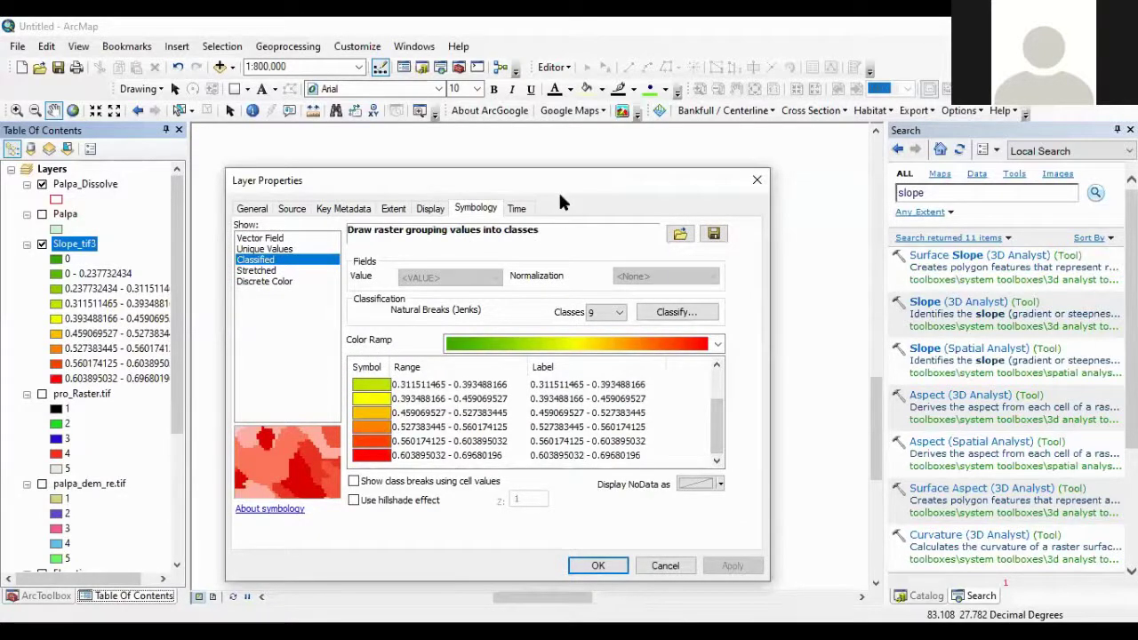
drag(561, 181, 541, 364)
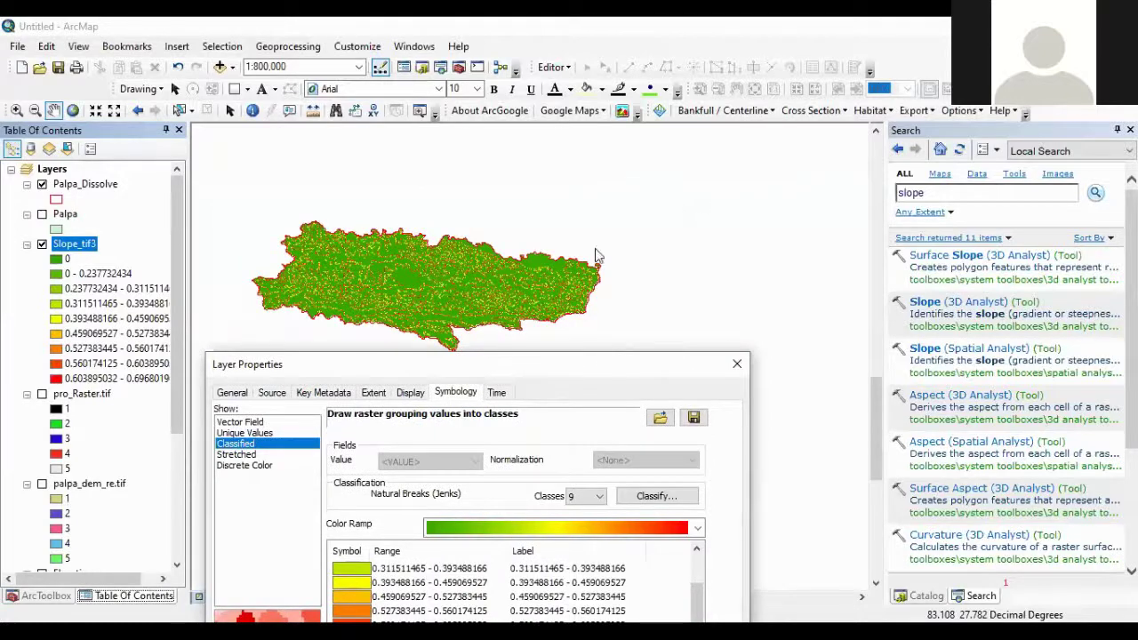
drag(669, 355, 701, 185)
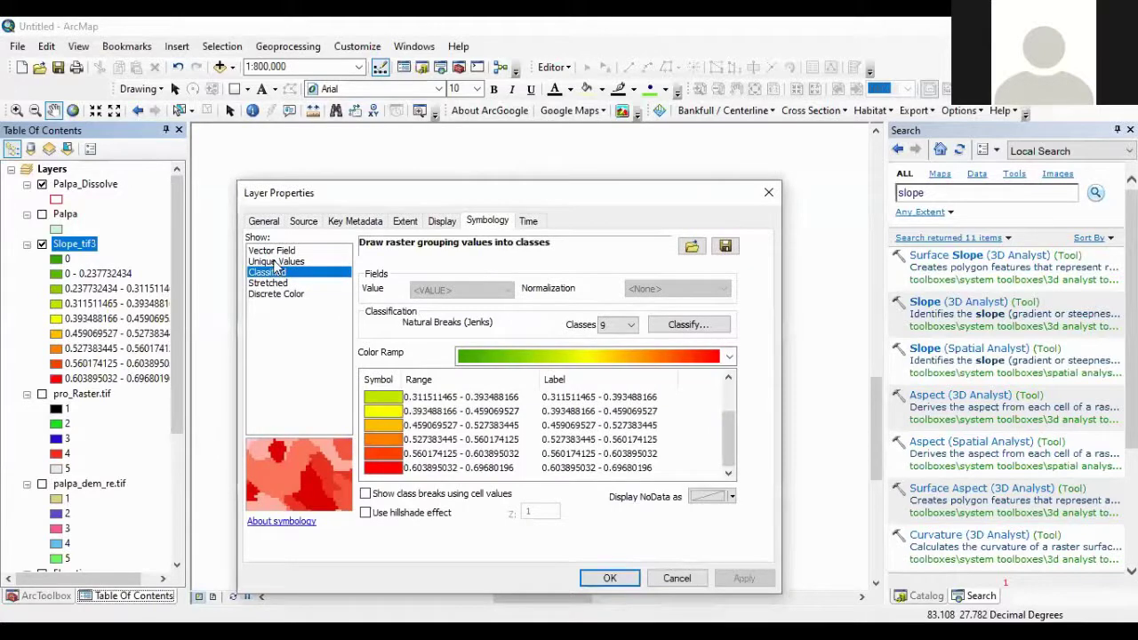
click(631, 324)
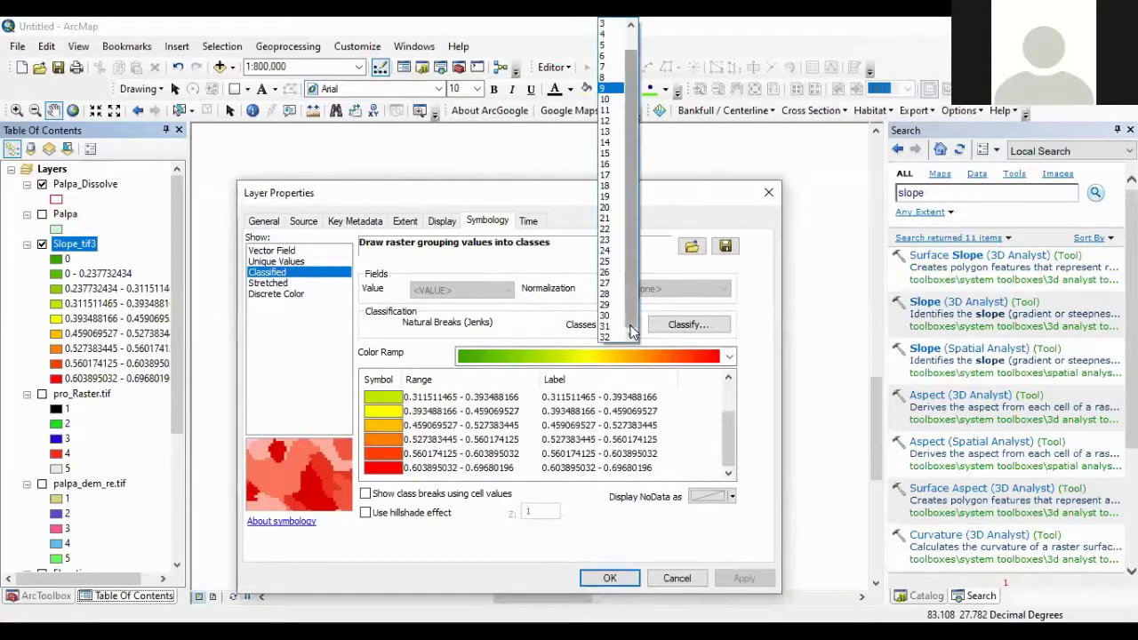
click(610, 45)
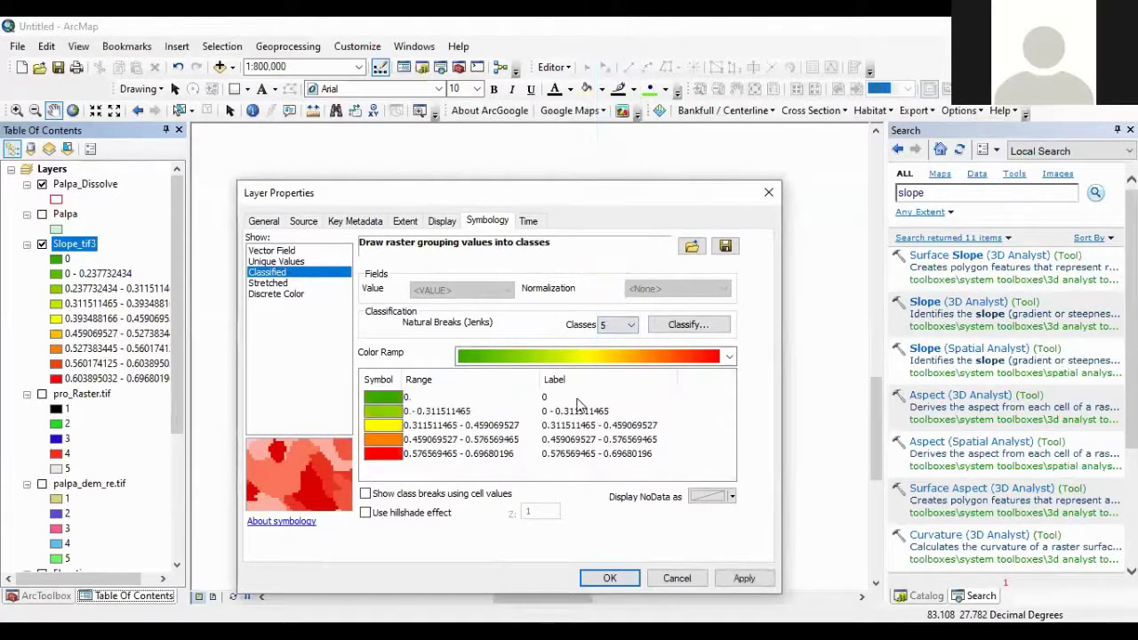
click(420, 416)
shift+click(413, 398)
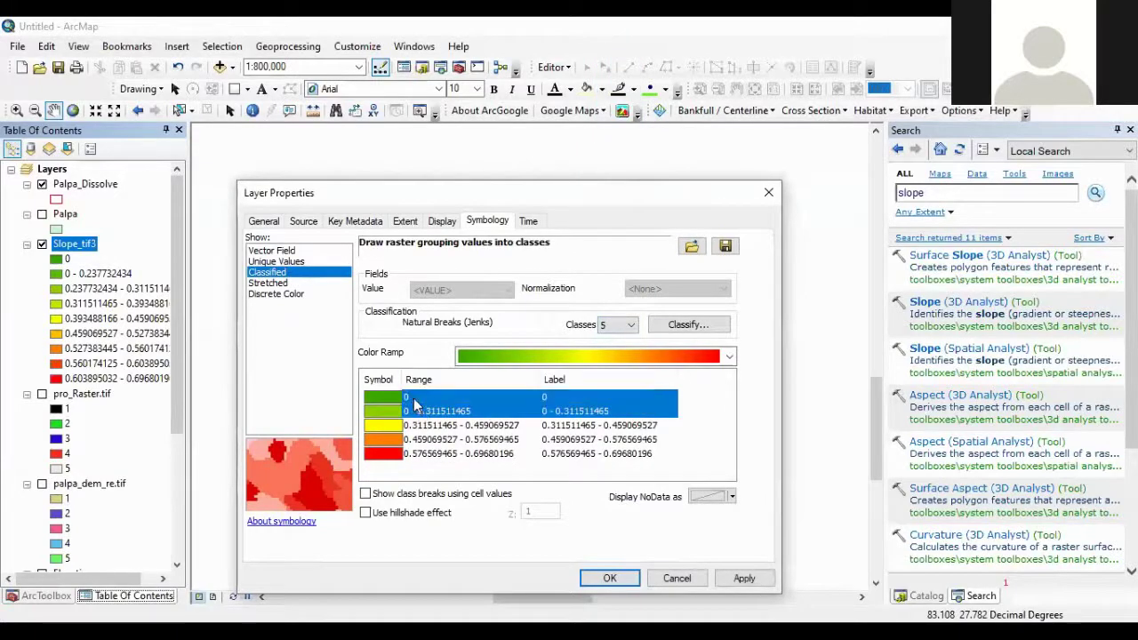
right_click(413, 399)
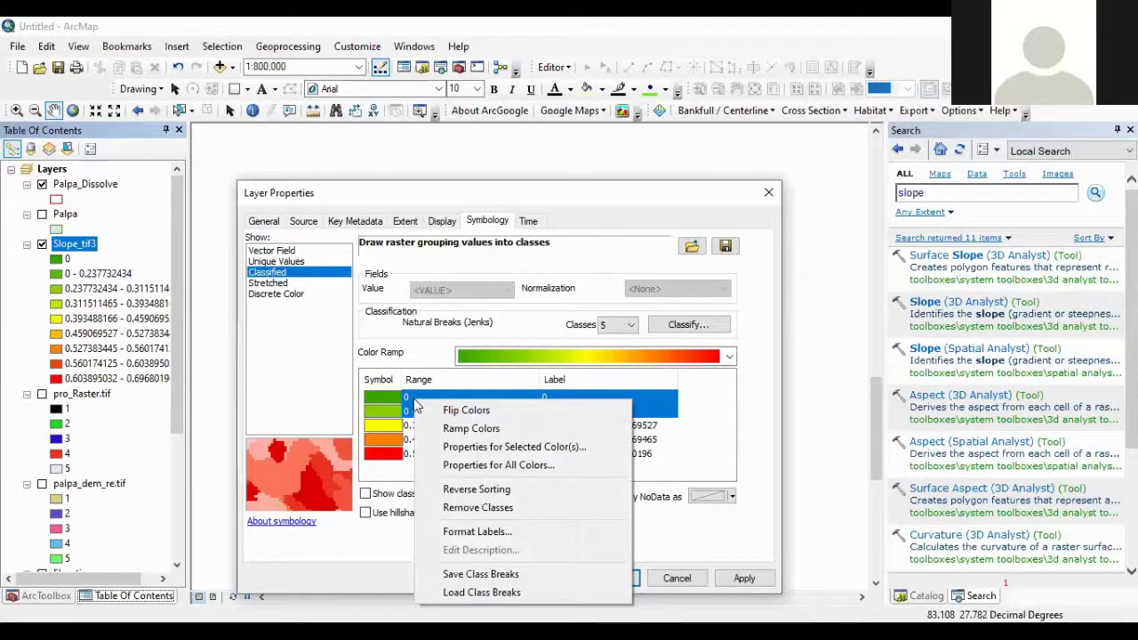
click(712, 402)
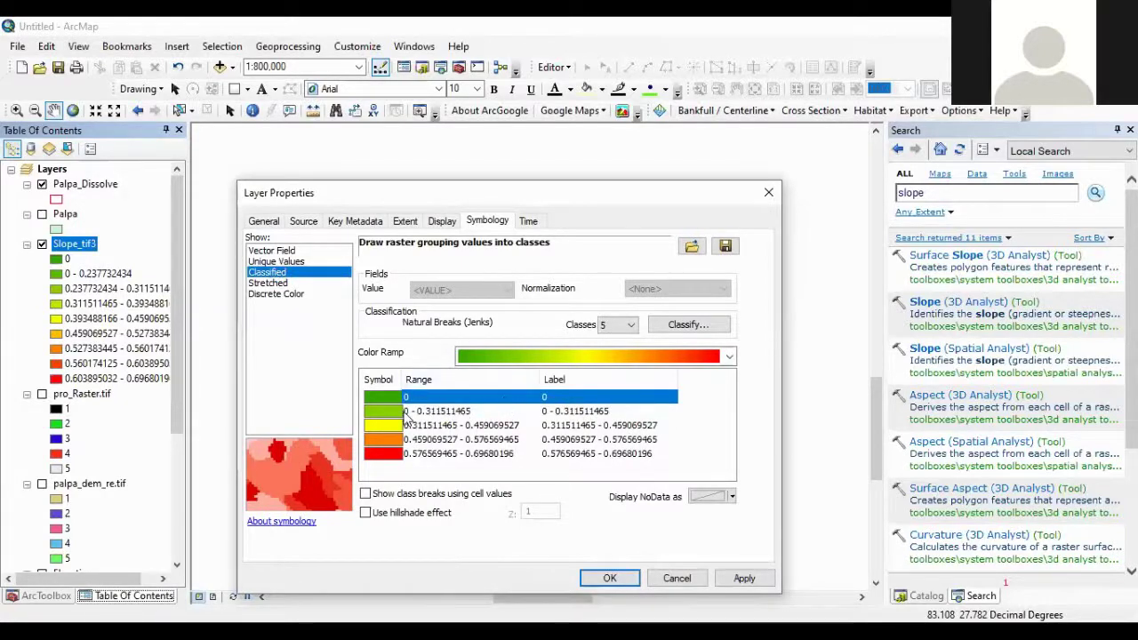
shift+click(420, 412)
right_click(422, 407)
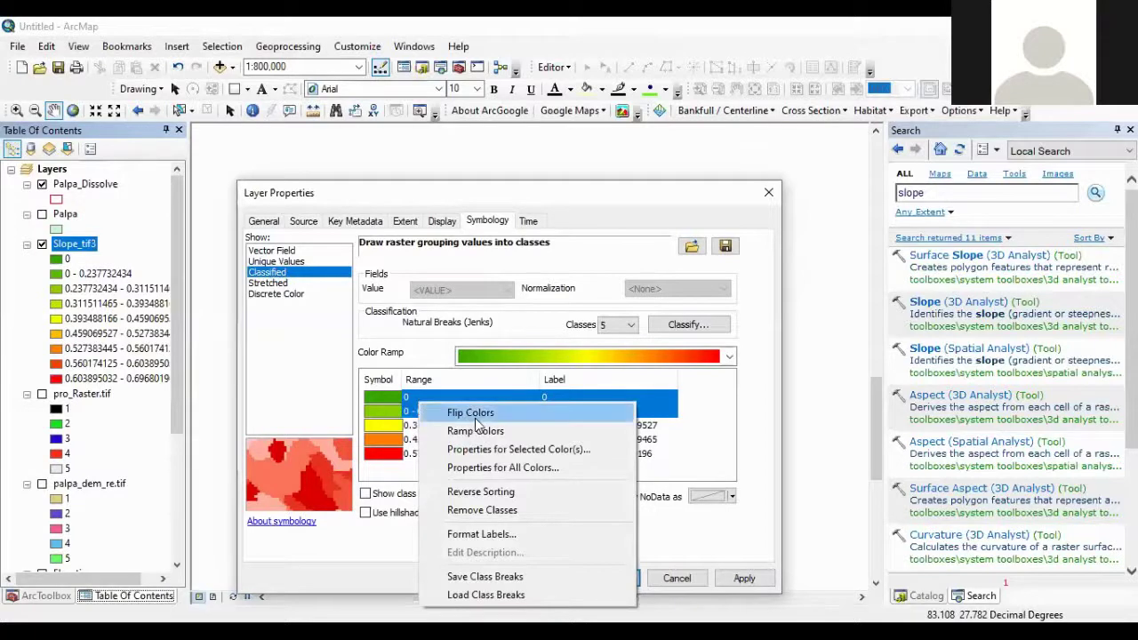
click(673, 526)
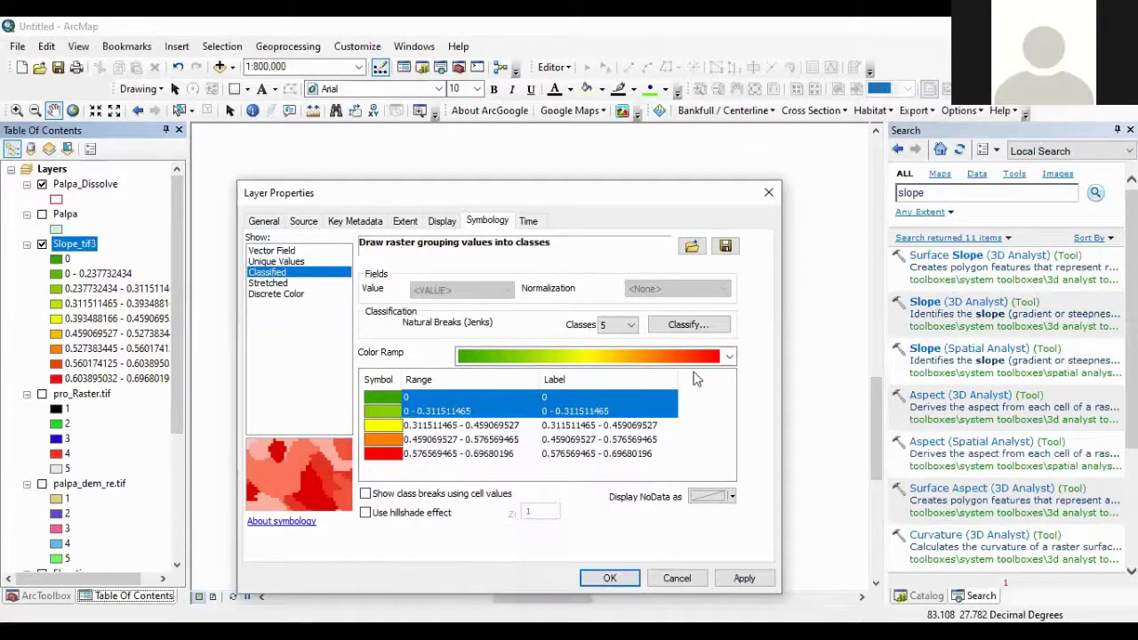
Step: Change the slope layer's classification method to Equal Interval, apply the symbology and close the properties
click(691, 326)
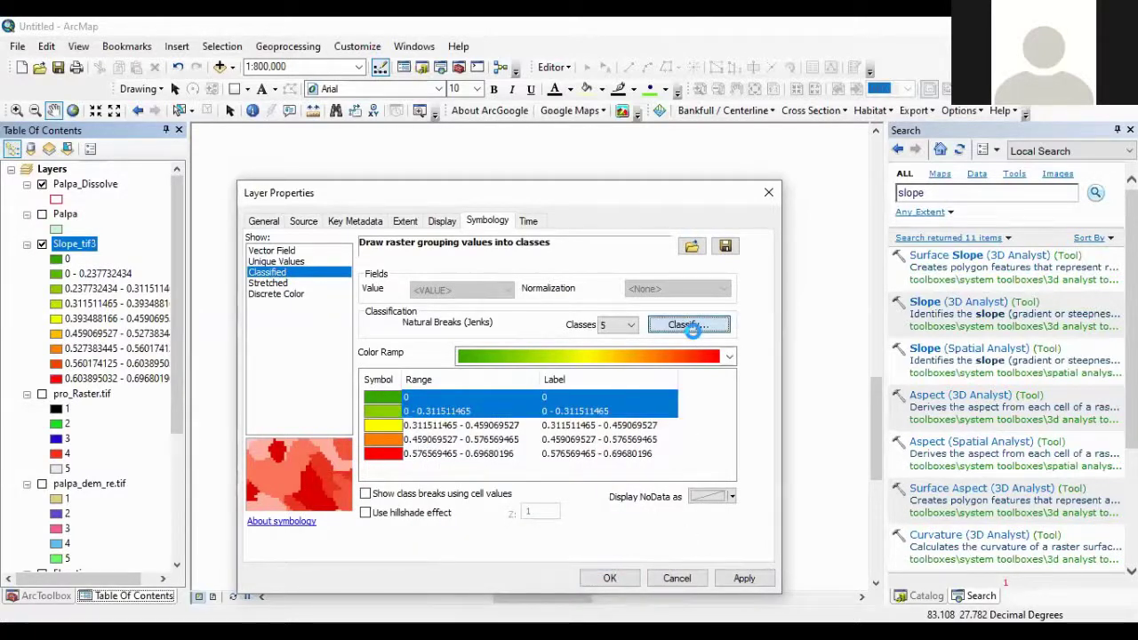
click(338, 233)
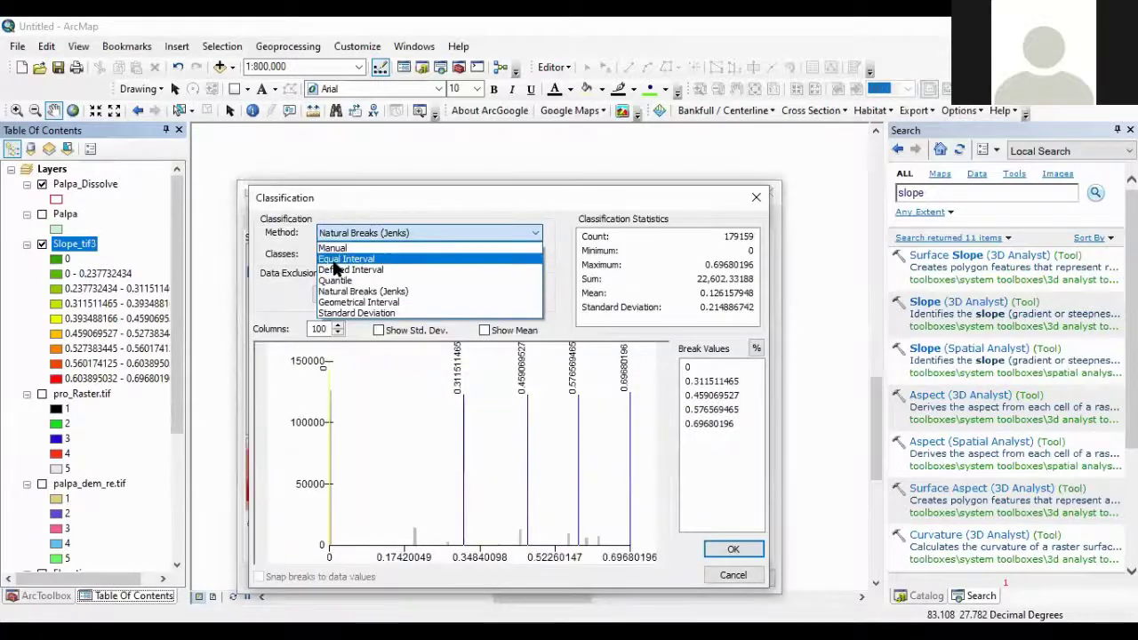
click(332, 257)
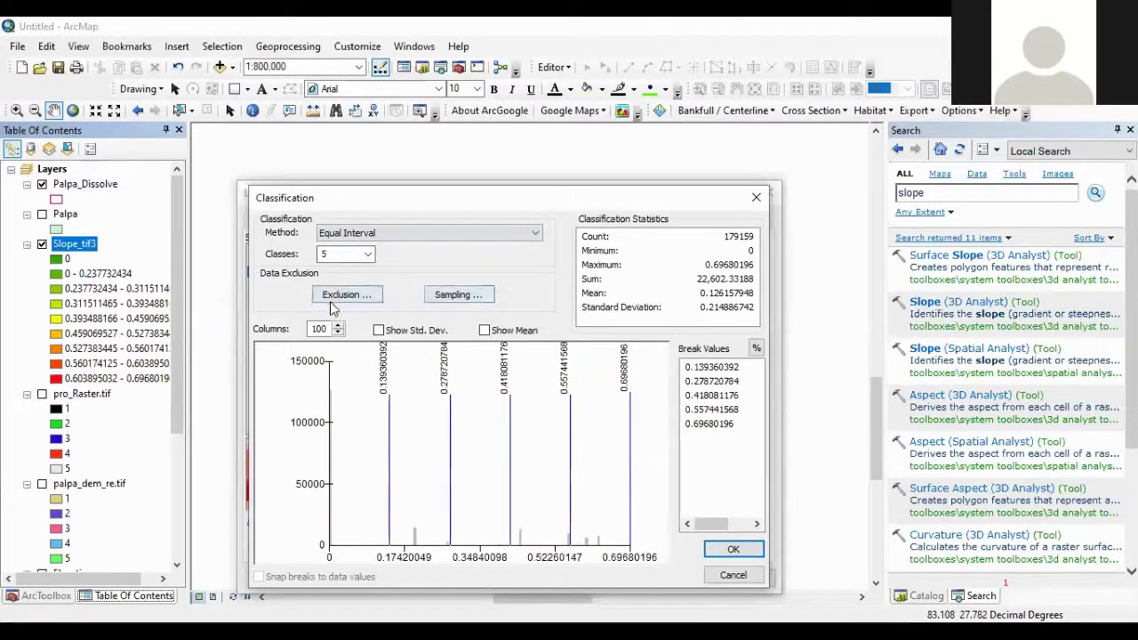
click(734, 548)
click(745, 580)
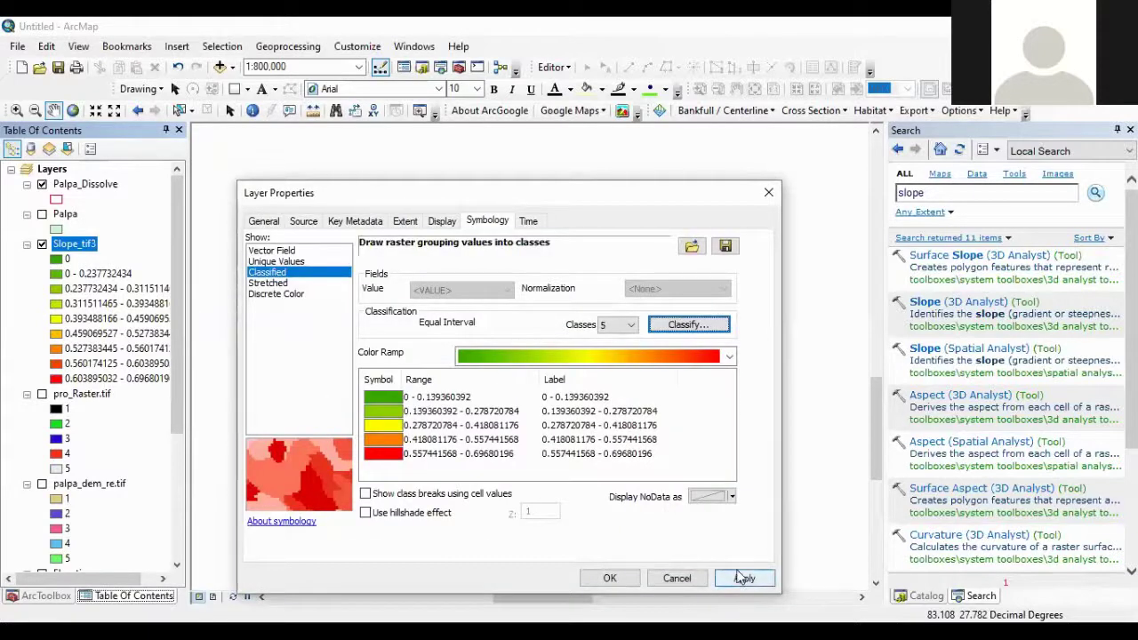
click(743, 579)
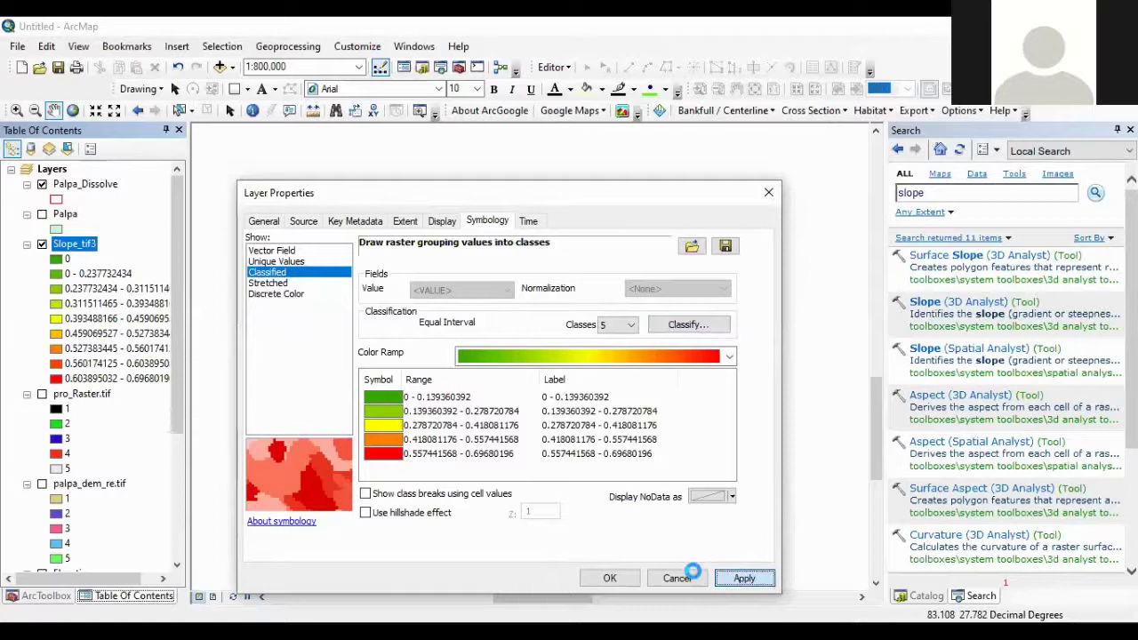
click(620, 577)
Step: Examine the distribution of the slope classes across the Palpa district from west to east
scroll(386, 317, up, 3)
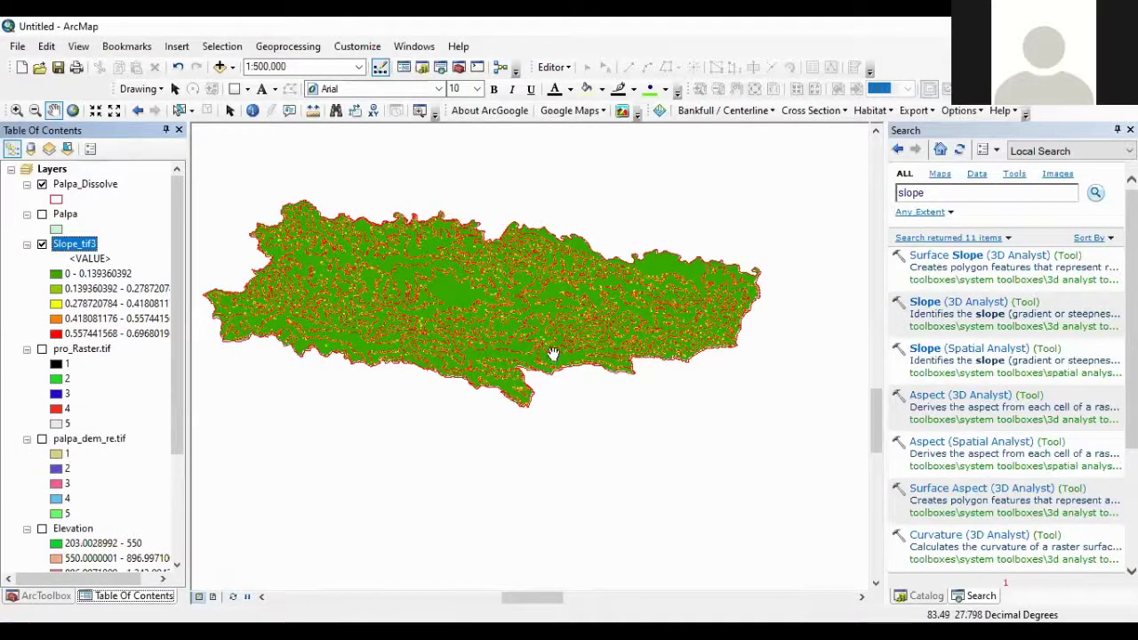
scroll(511, 334, up, 2)
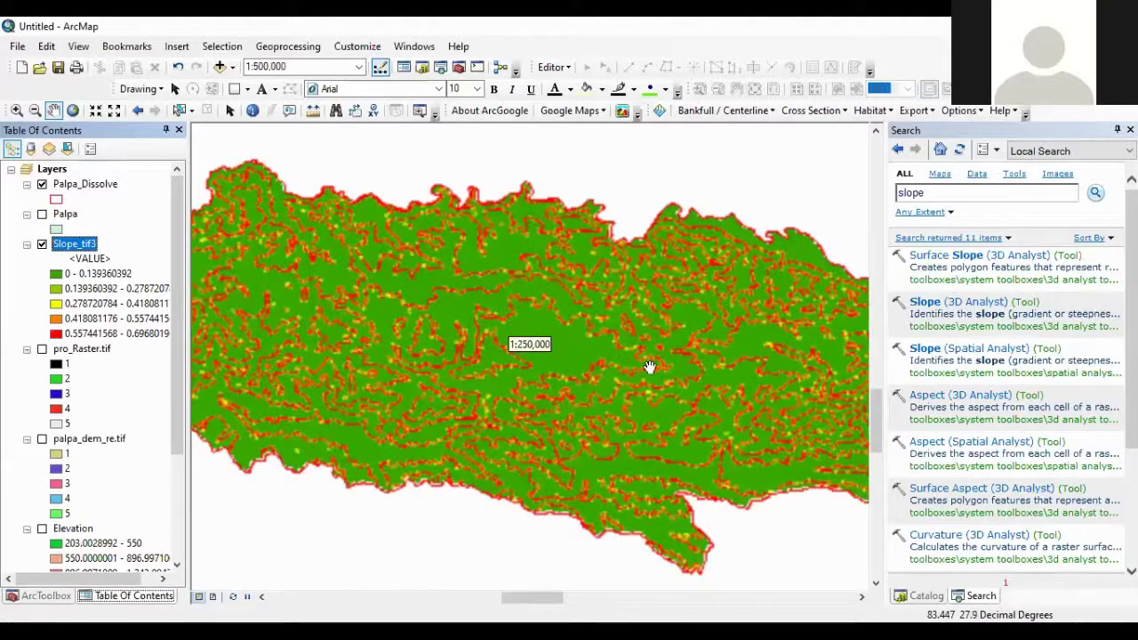
drag(291, 341, 265, 329)
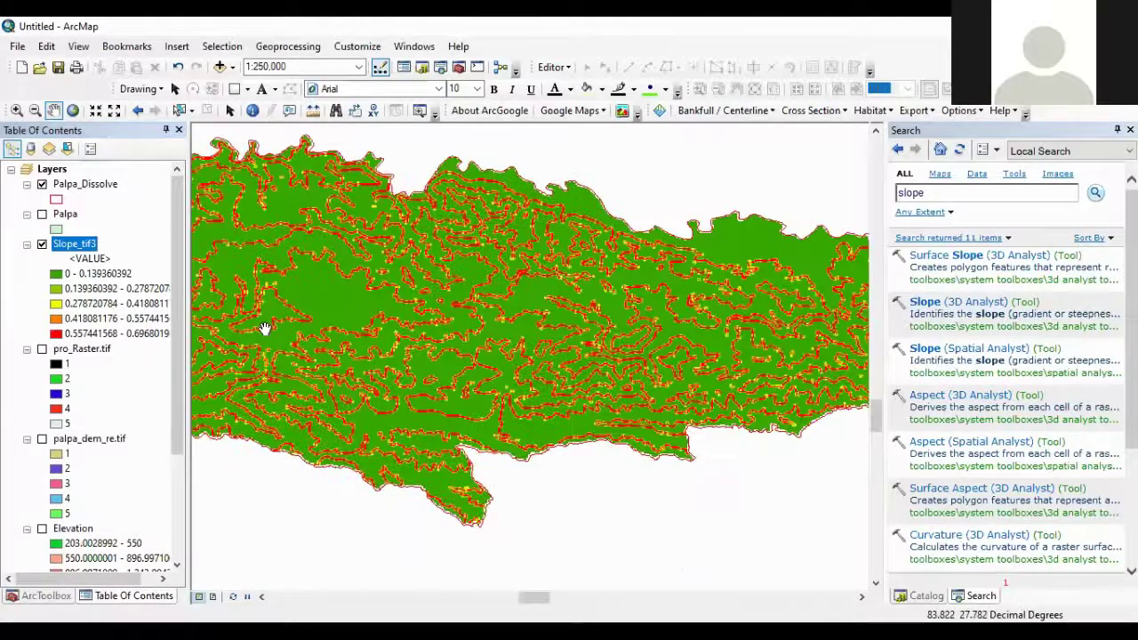
drag(708, 337, 505, 390)
drag(197, 482, 558, 478)
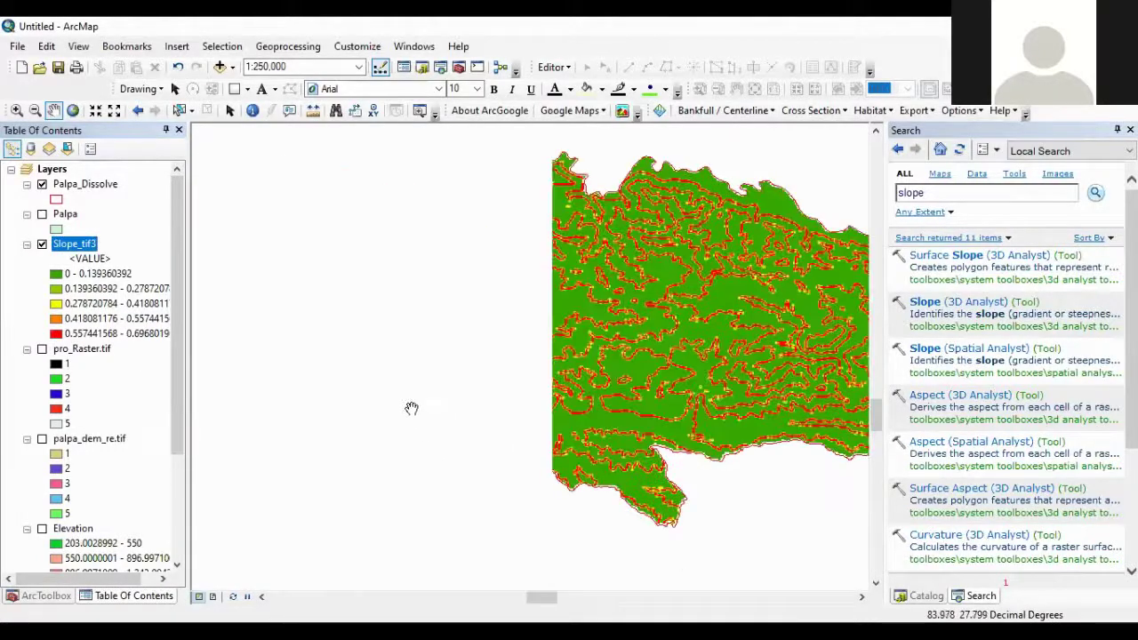
drag(566, 418, 621, 489)
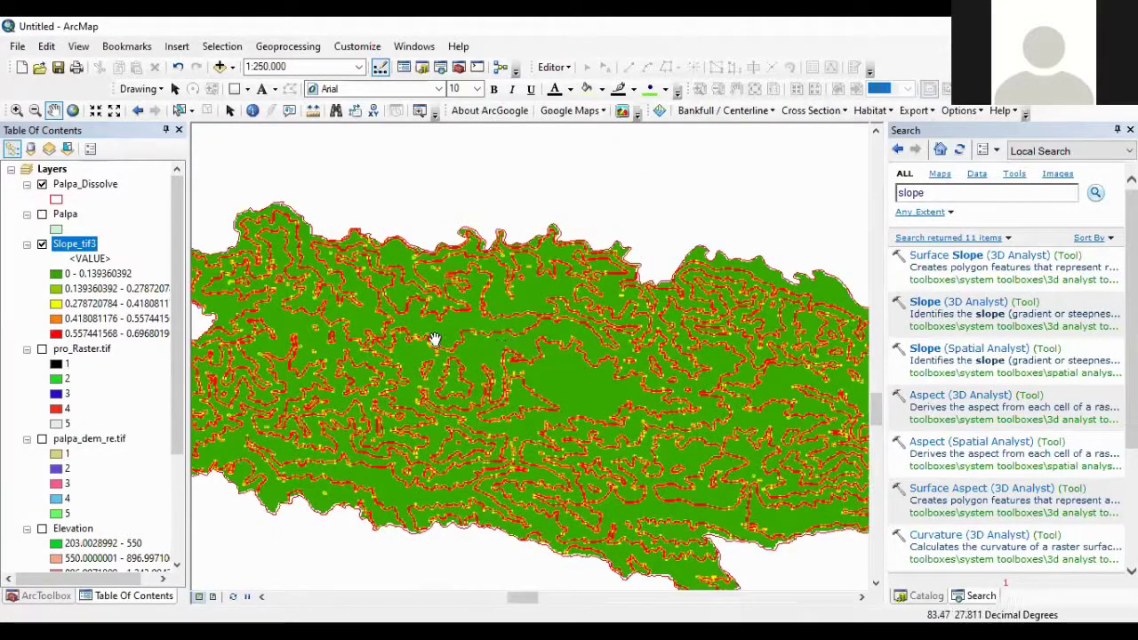
scroll(436, 336, down, 2)
scroll(488, 314, up, 1)
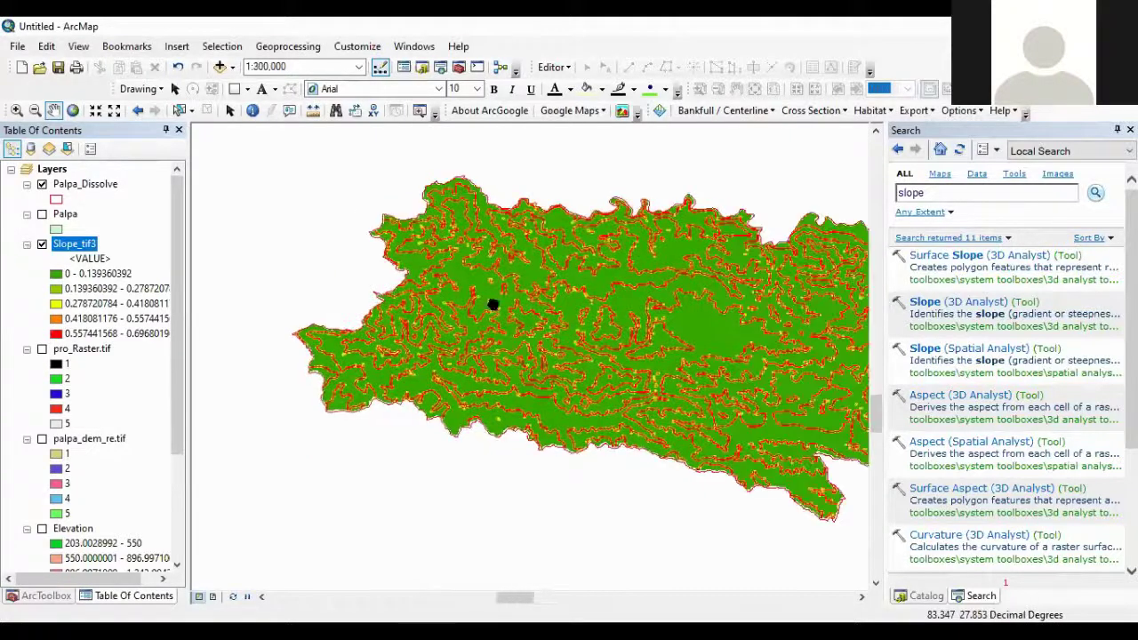
scroll(525, 307, up, 2)
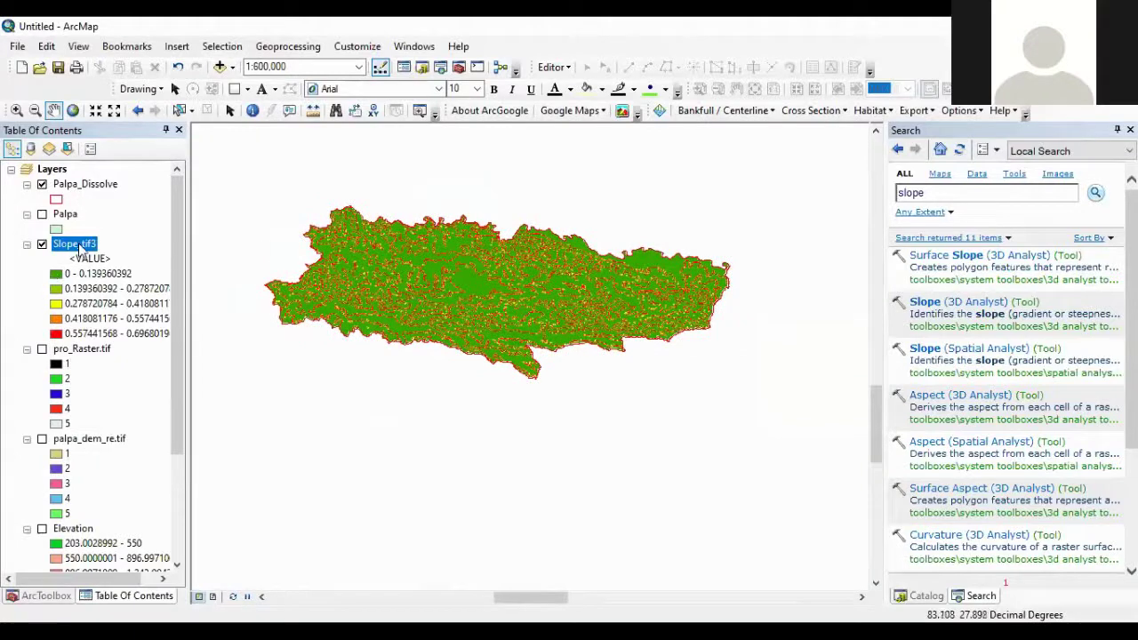
Step: Rename the Slope_tif3 layer to Slope in its general properties and apply the change
right_click(78, 246)
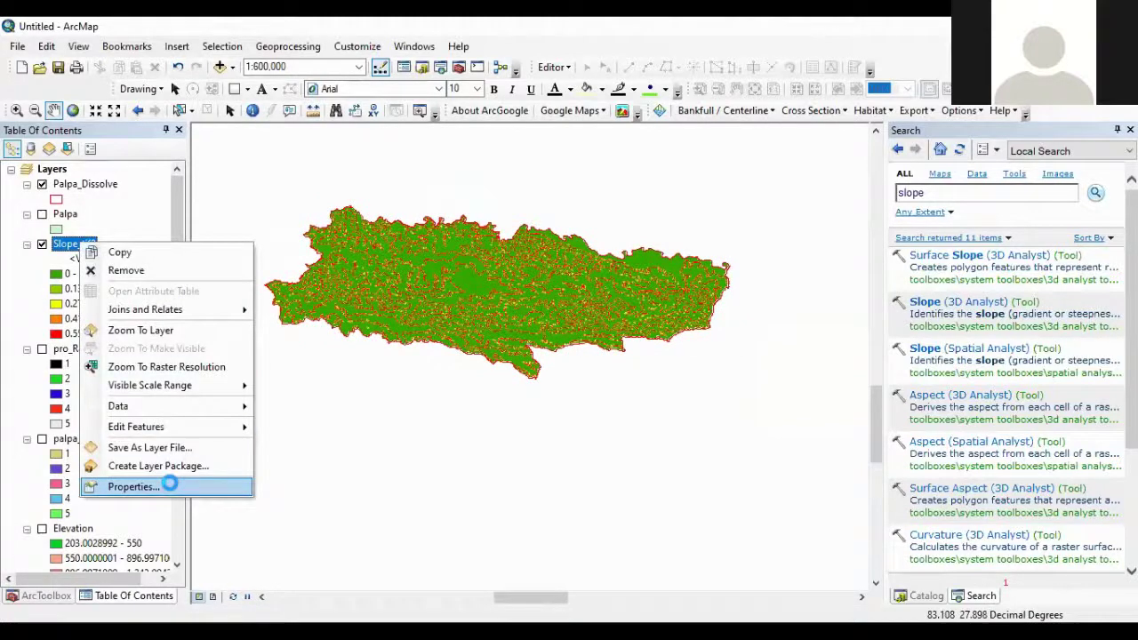
click(169, 483)
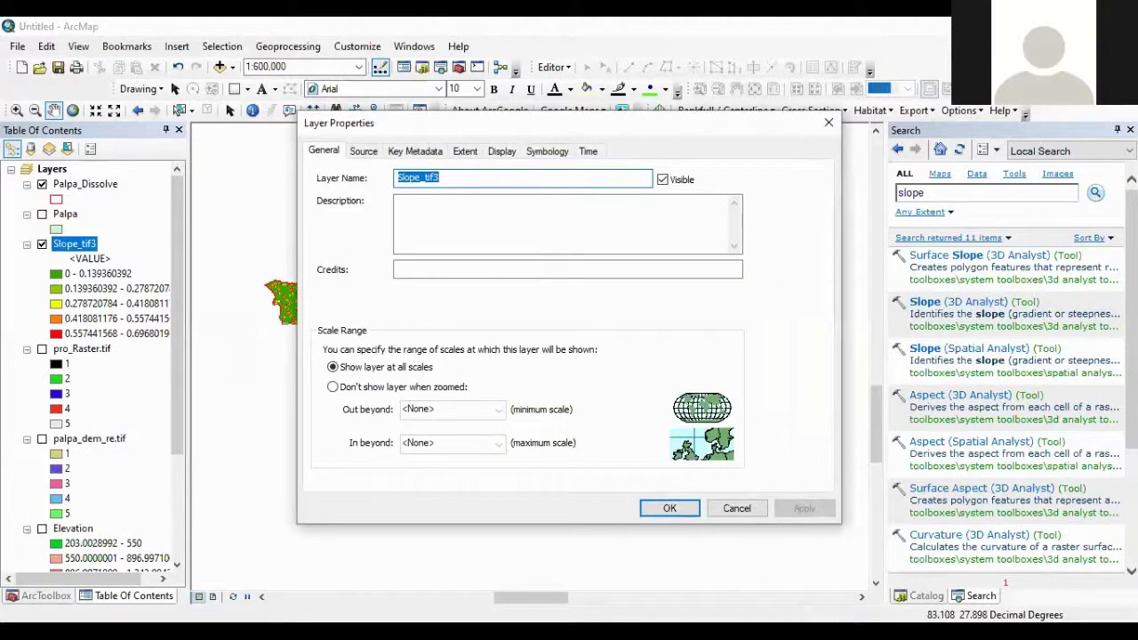
text(Slp-)
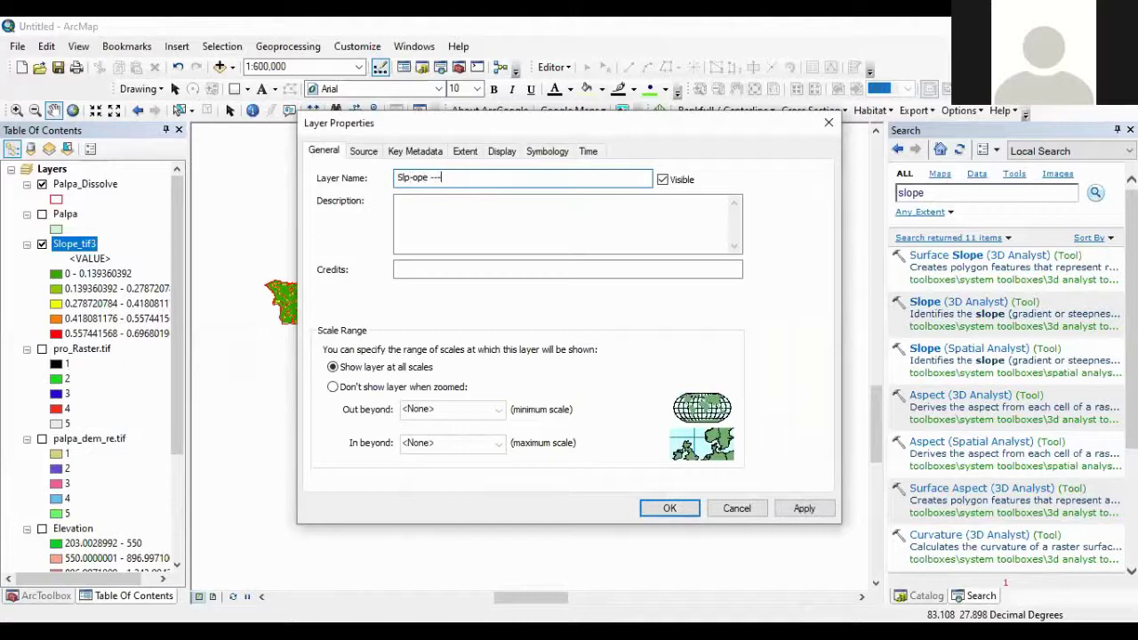
text(p)
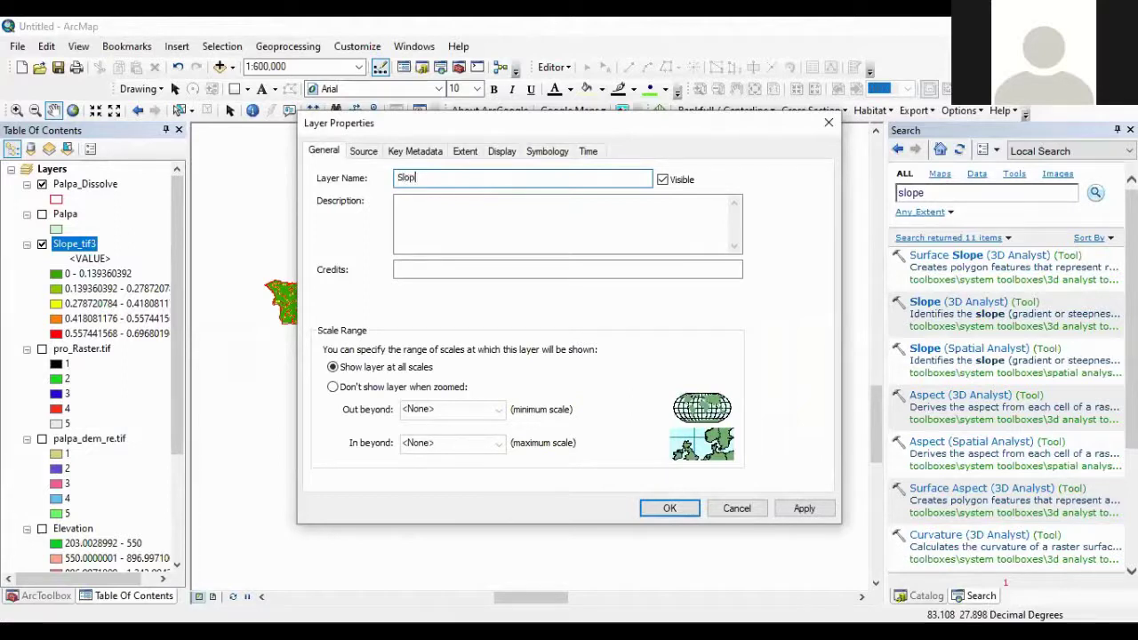
text(e)
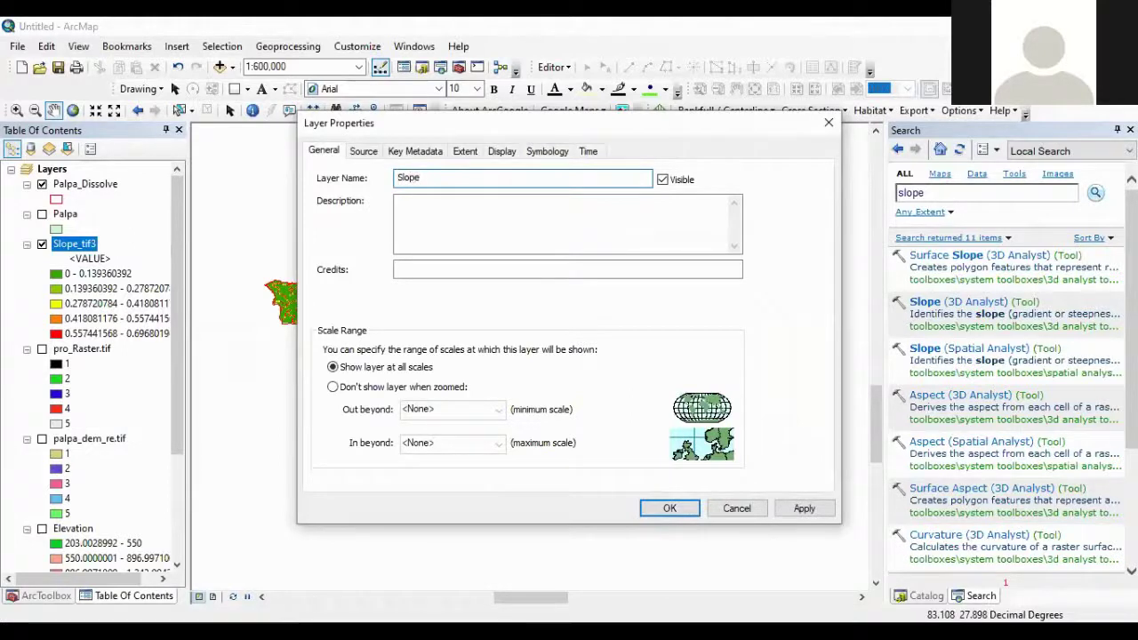
click(802, 510)
click(683, 510)
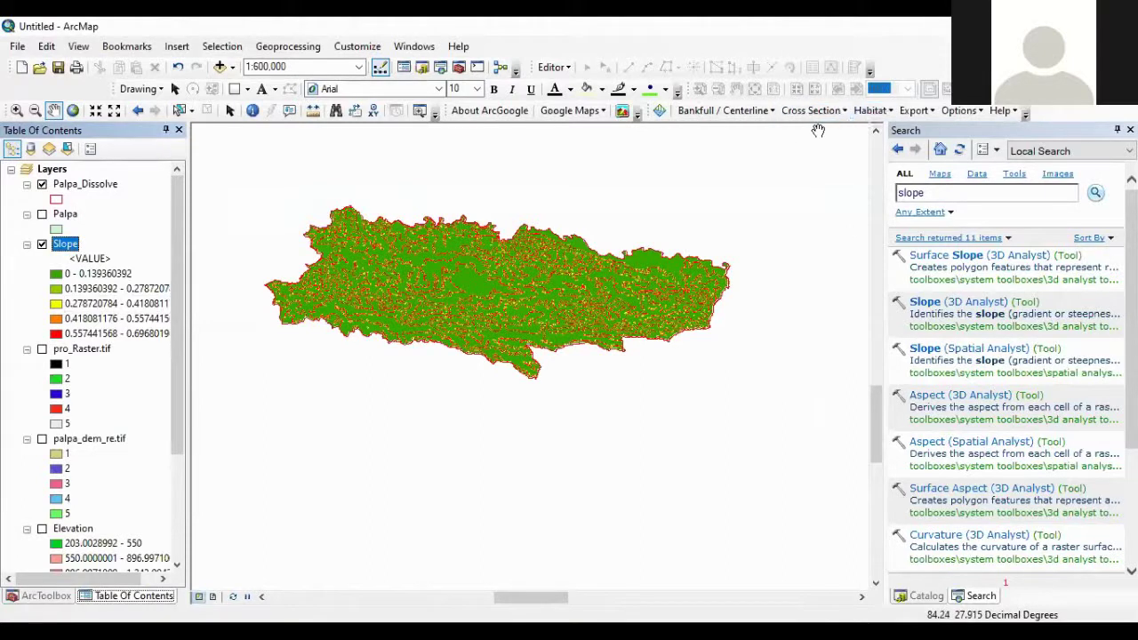
Step: Search for the aspect tools and open the Aspect (Spatial Analyst) tool
key(ctrl+a)
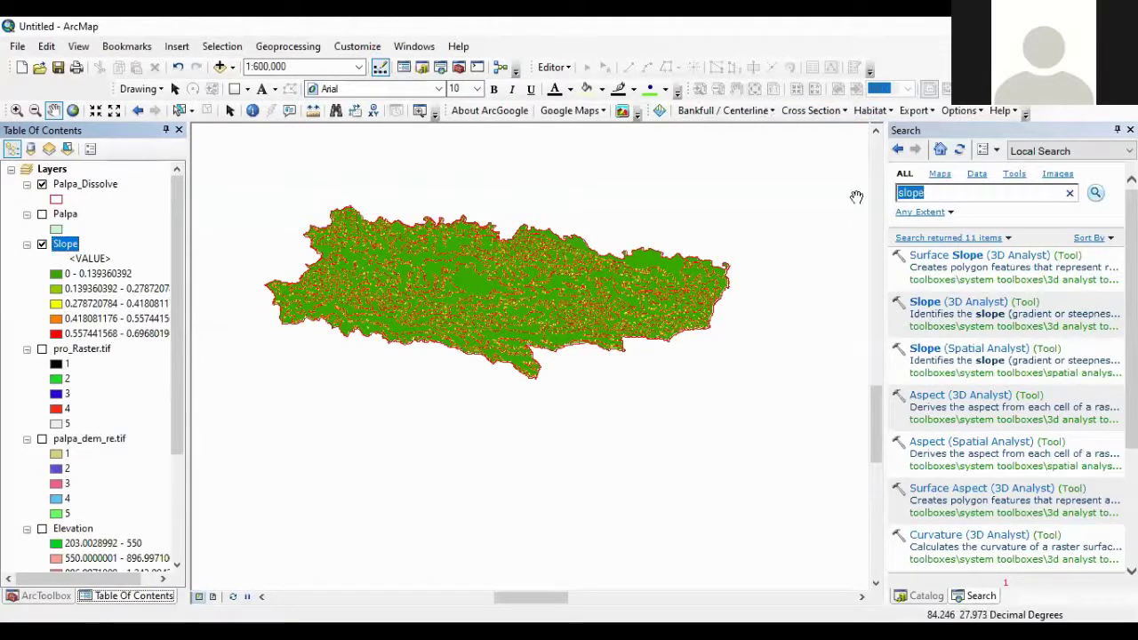
text(as)
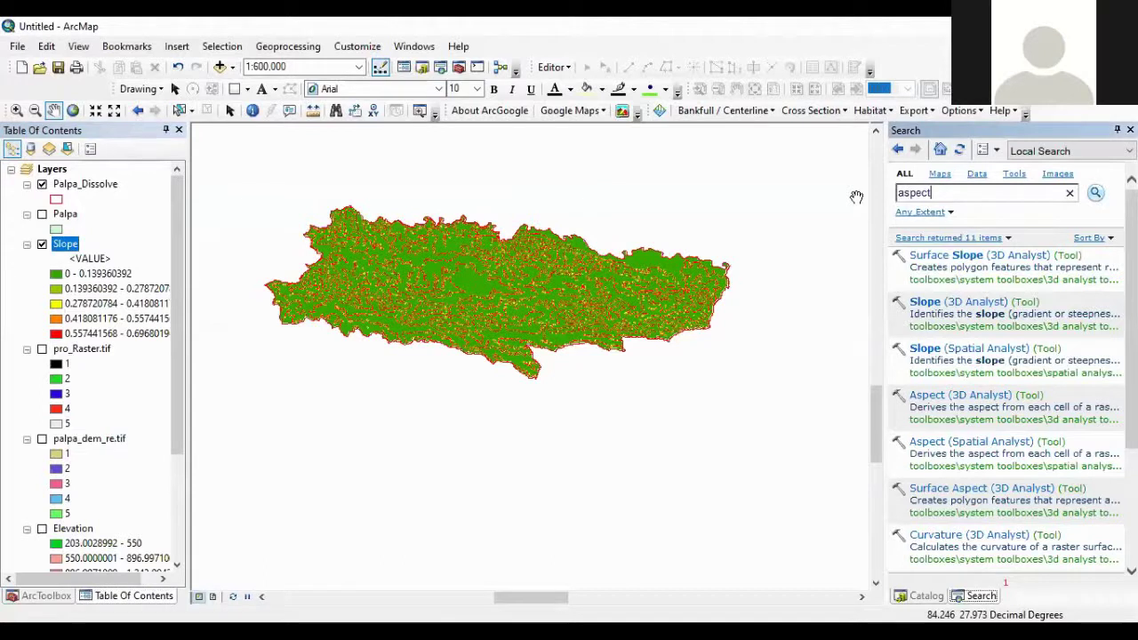
text(pect)
key(Return)
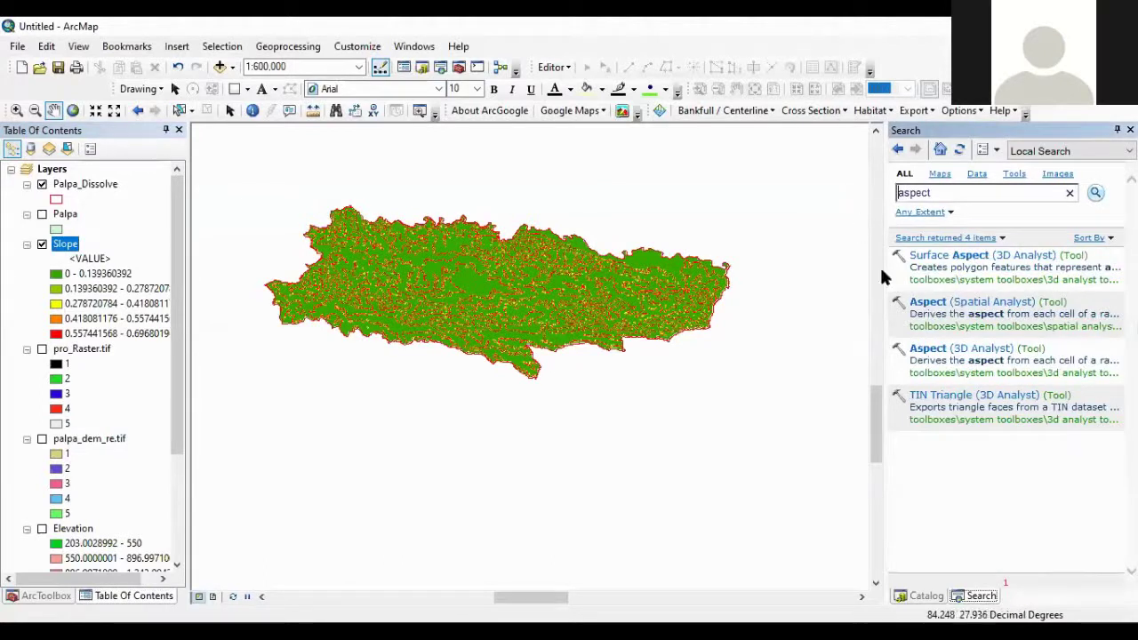
click(958, 300)
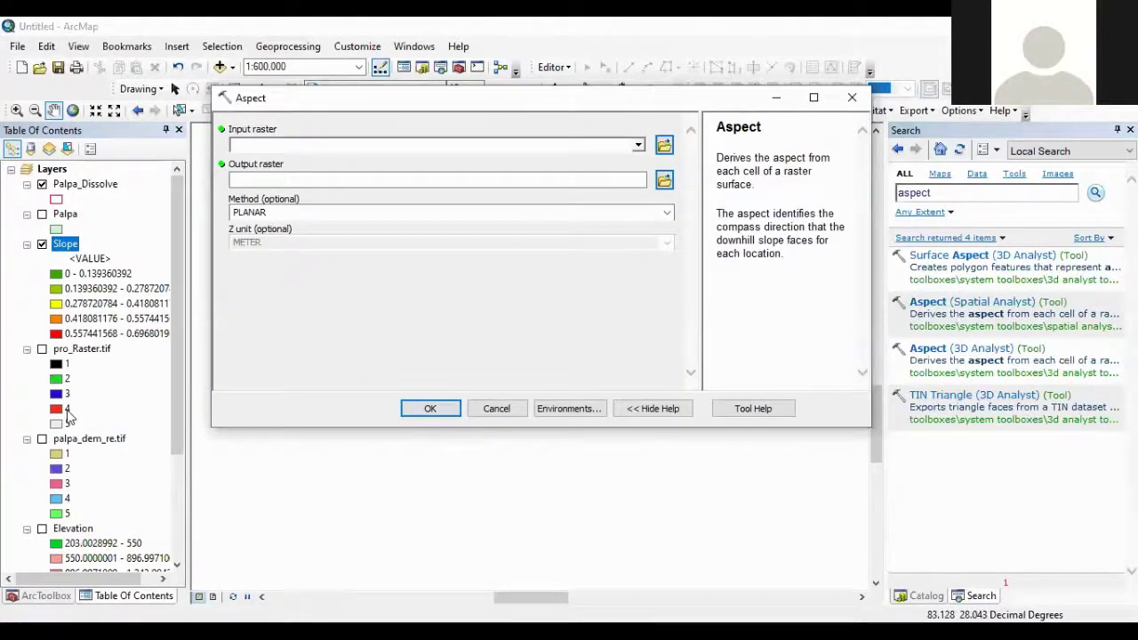
Step: Run Aspect on the Elevation raster with the planar method, saving the output as Aspect.tif in the train folder
scroll(69, 416, down, 3)
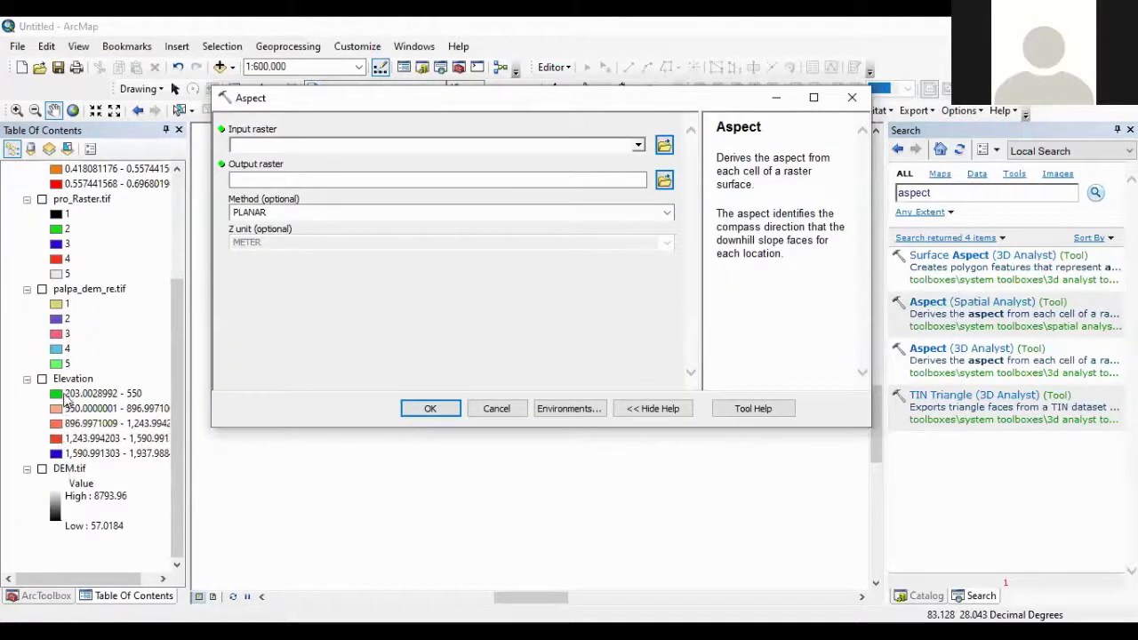
drag(67, 384, 254, 145)
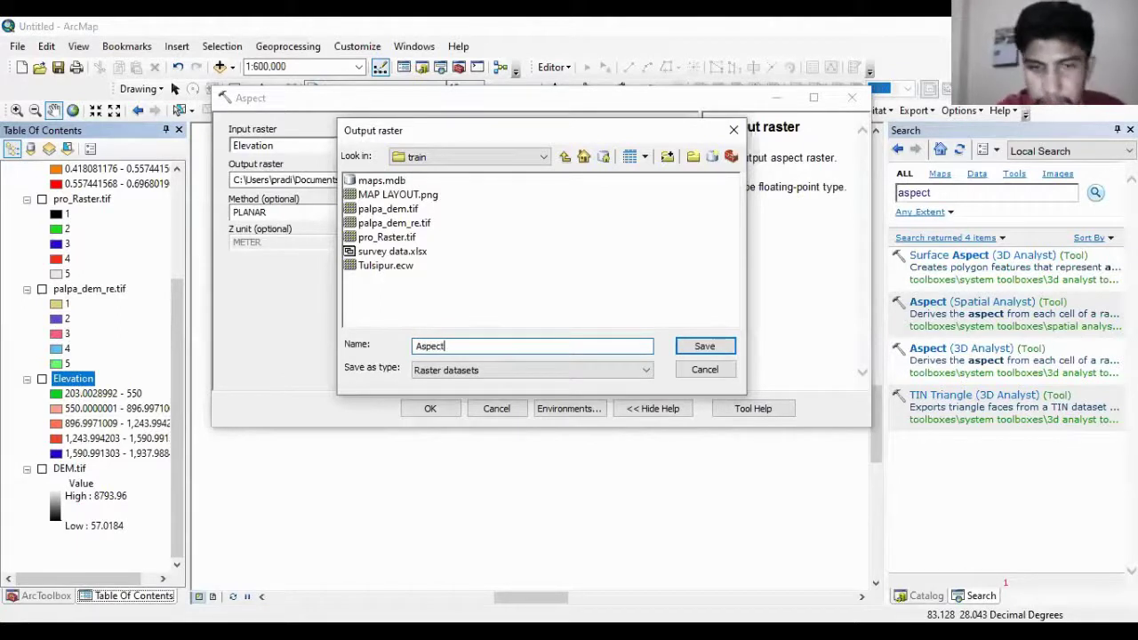
key(Return)
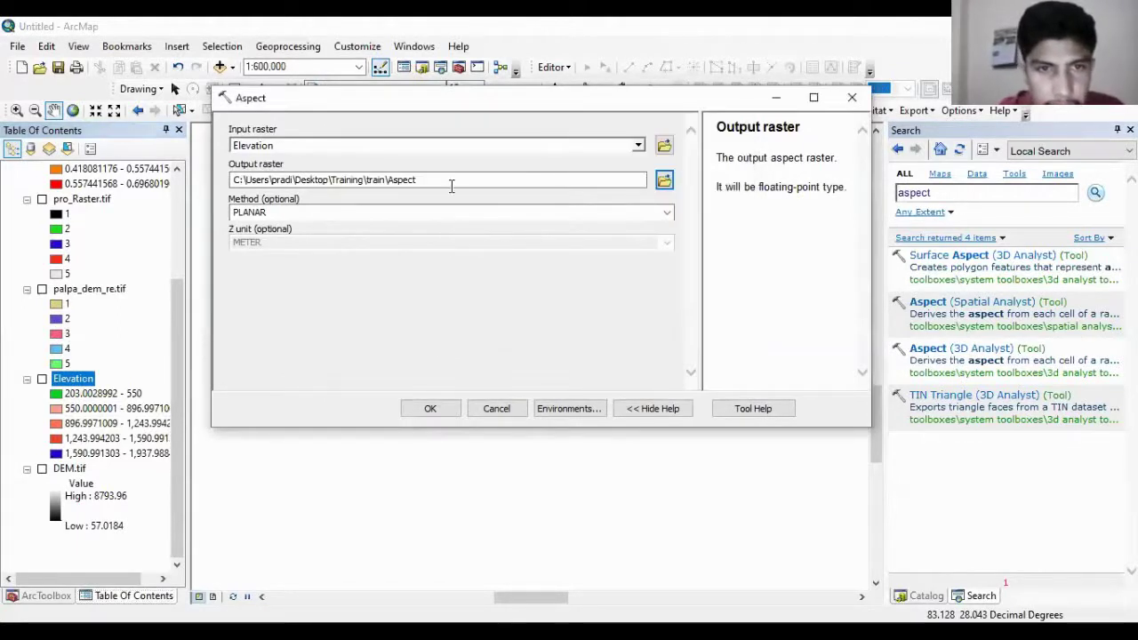
click(452, 186)
text(.tif)
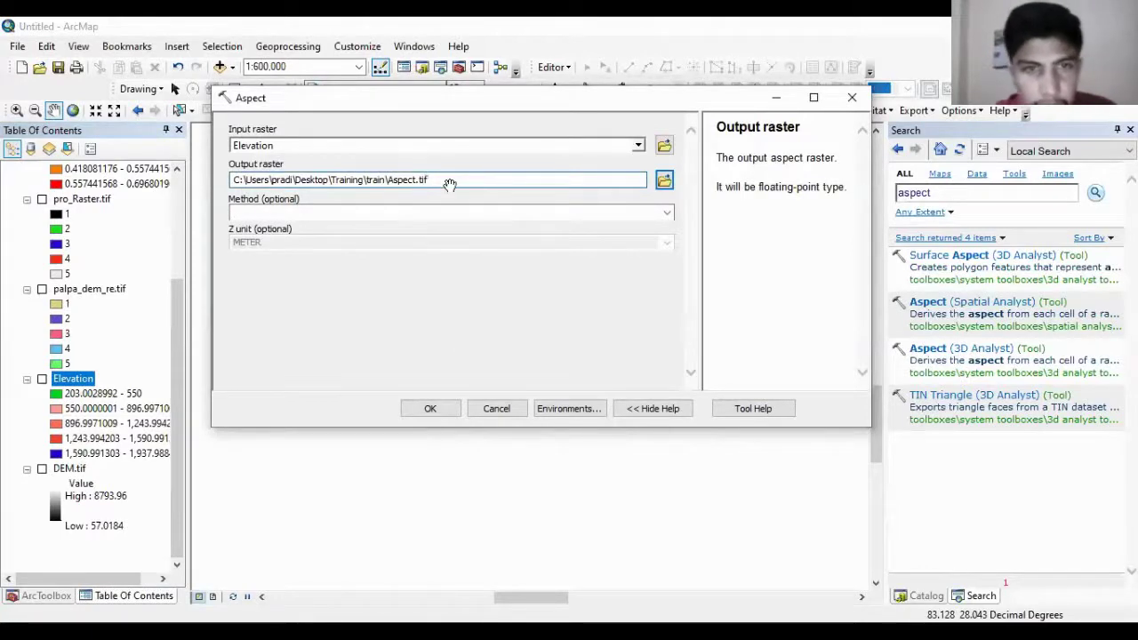
key(Return)
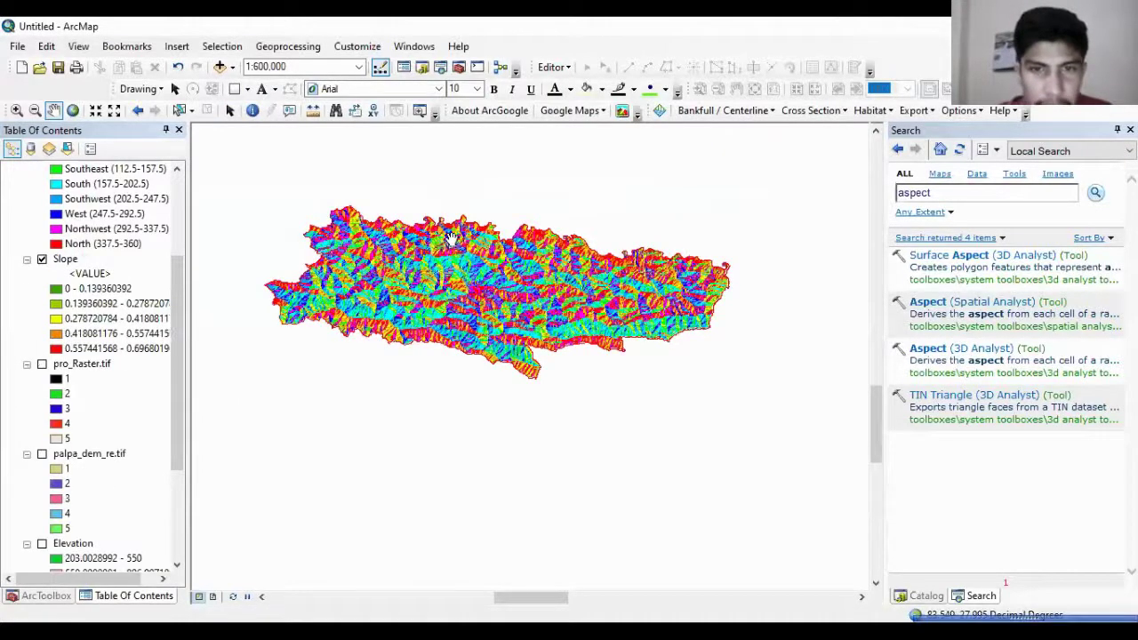
Step: Examine how the aspect direction classes are distributed across the Palpa district, comparing map colours with the legend
scroll(435, 348, down, 2)
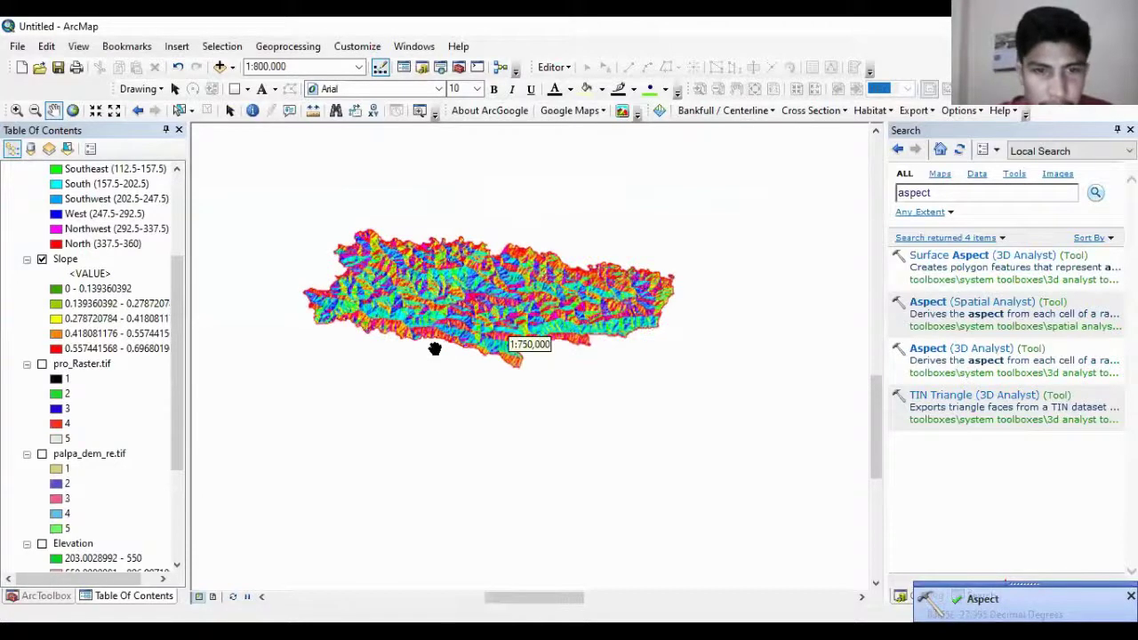
scroll(435, 347, up, 2)
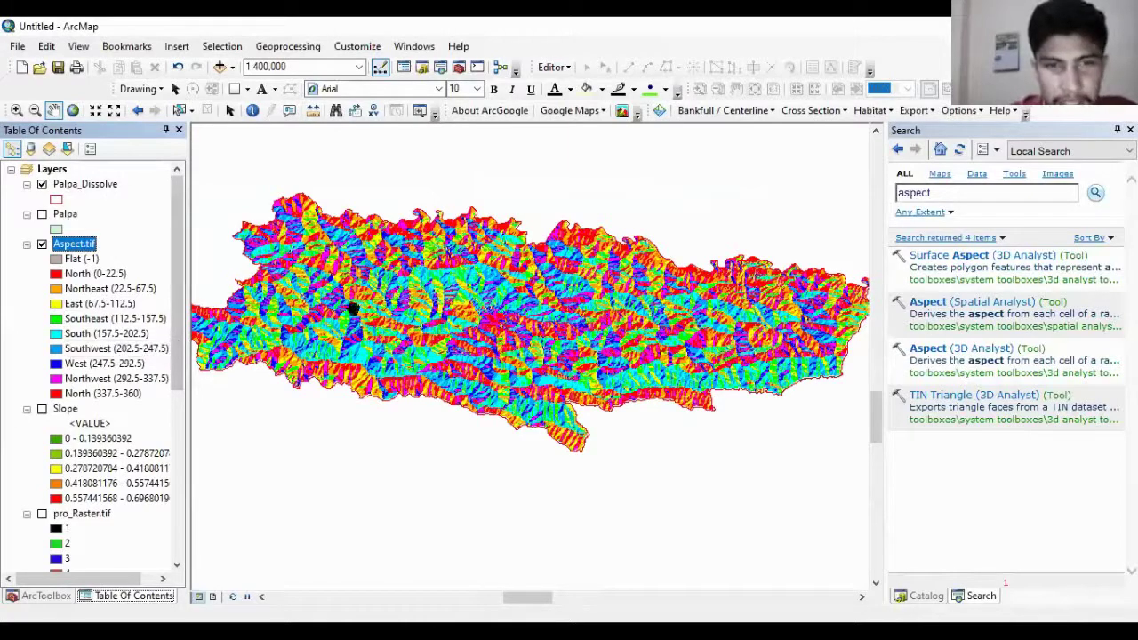
scroll(432, 336, up, 2)
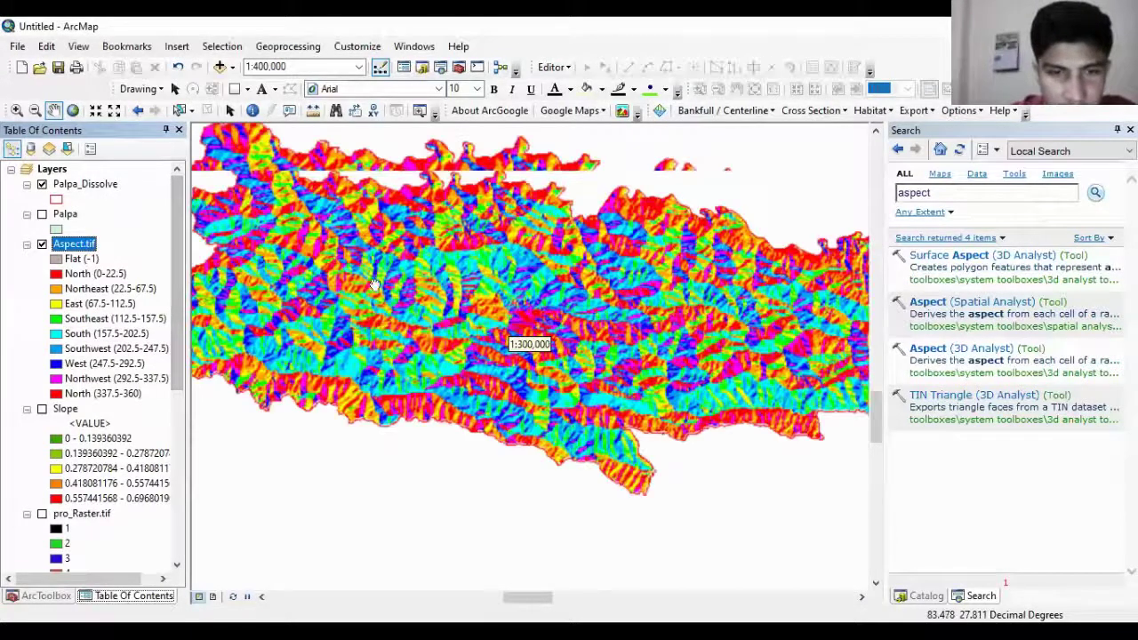
scroll(427, 371, up, 2)
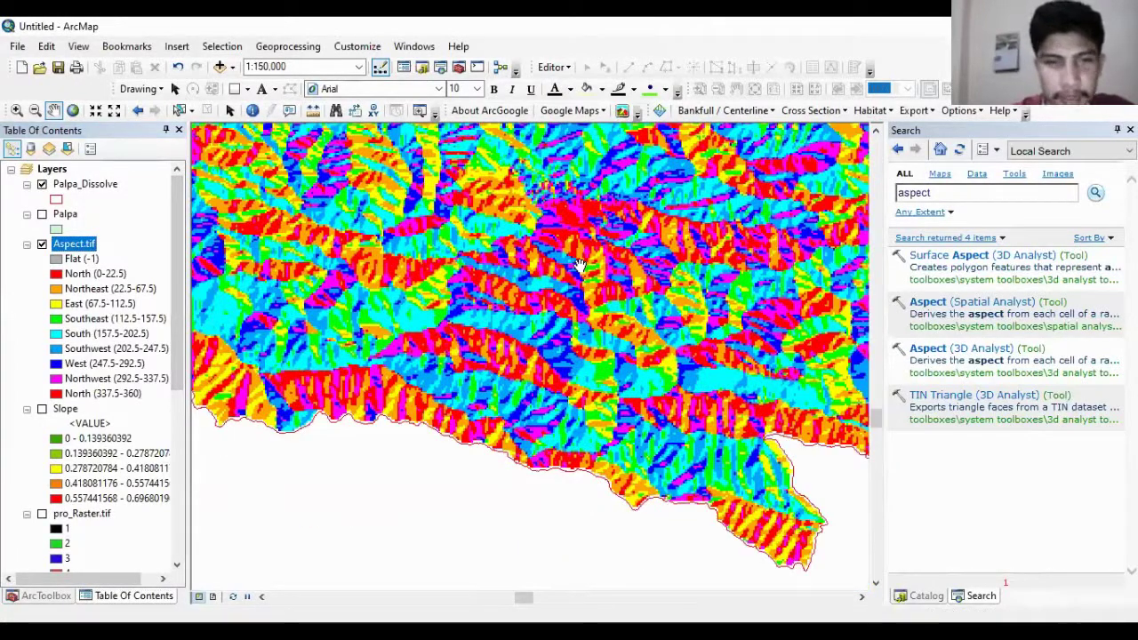
scroll(579, 265, down, 2)
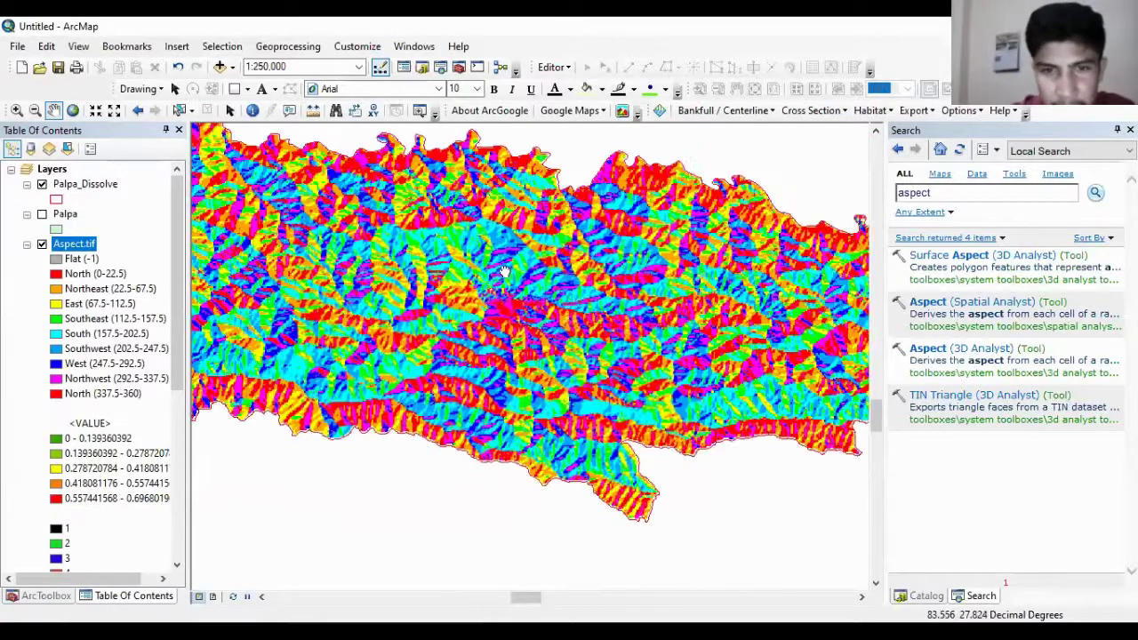
scroll(495, 289, down, 1)
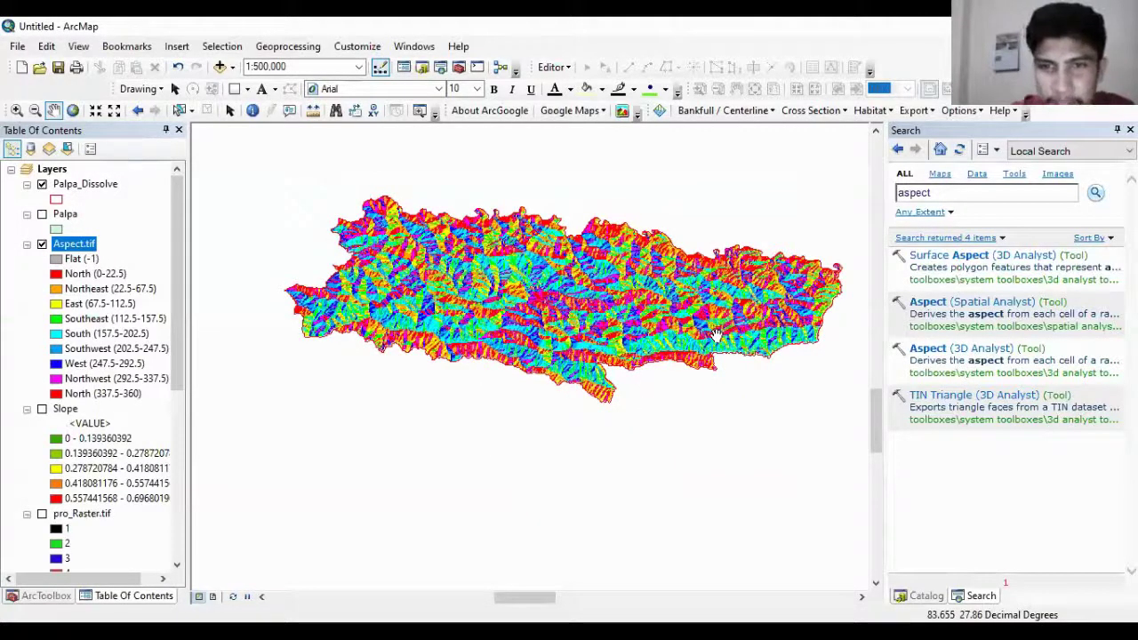
scroll(716, 335, up, 1)
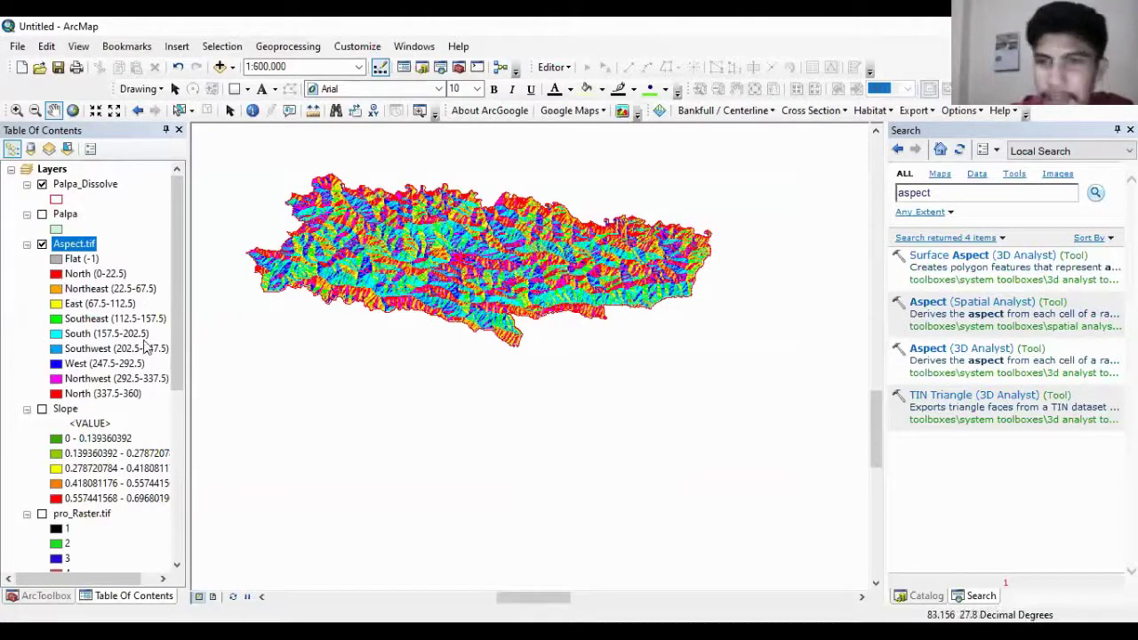
drag(932, 193, 914, 193)
key(shift+Home)
text(cu)
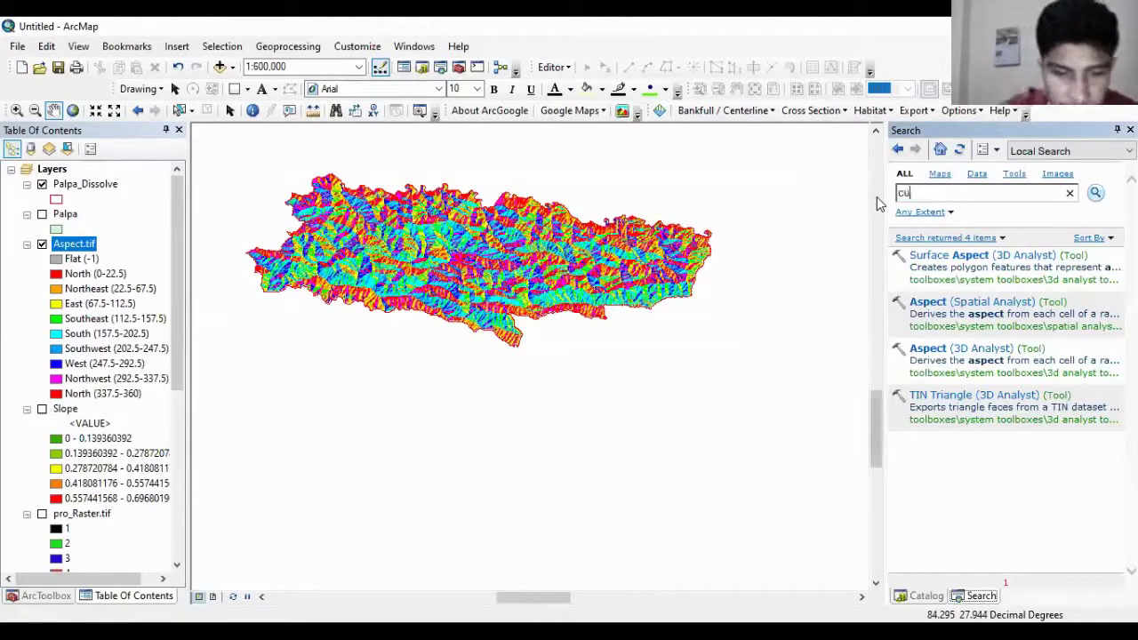
text(tvature)
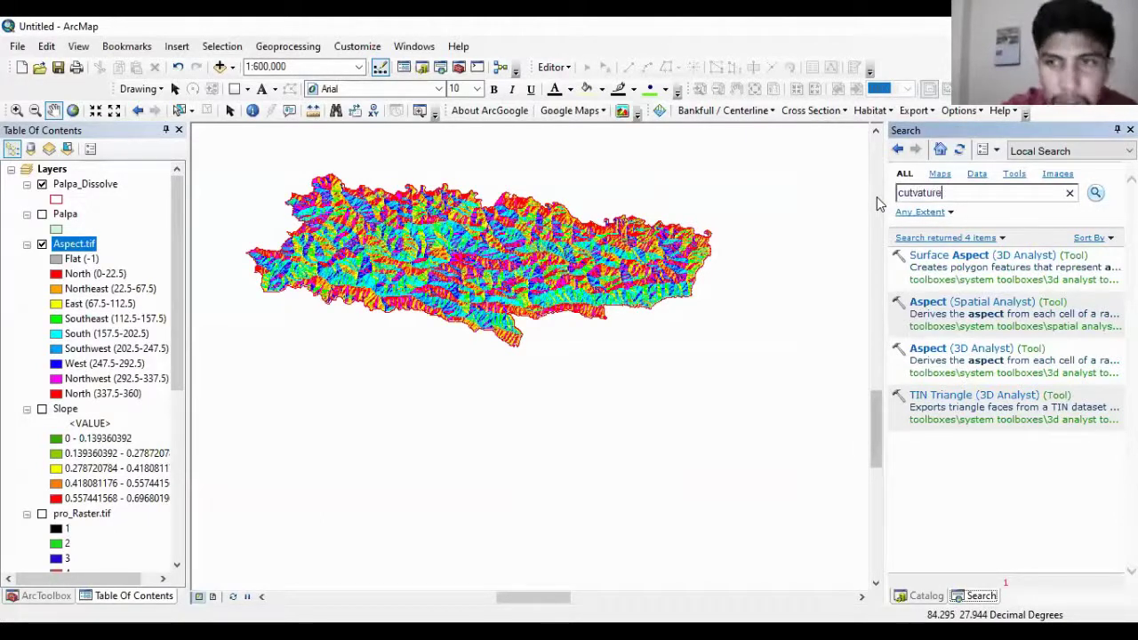
key(Return)
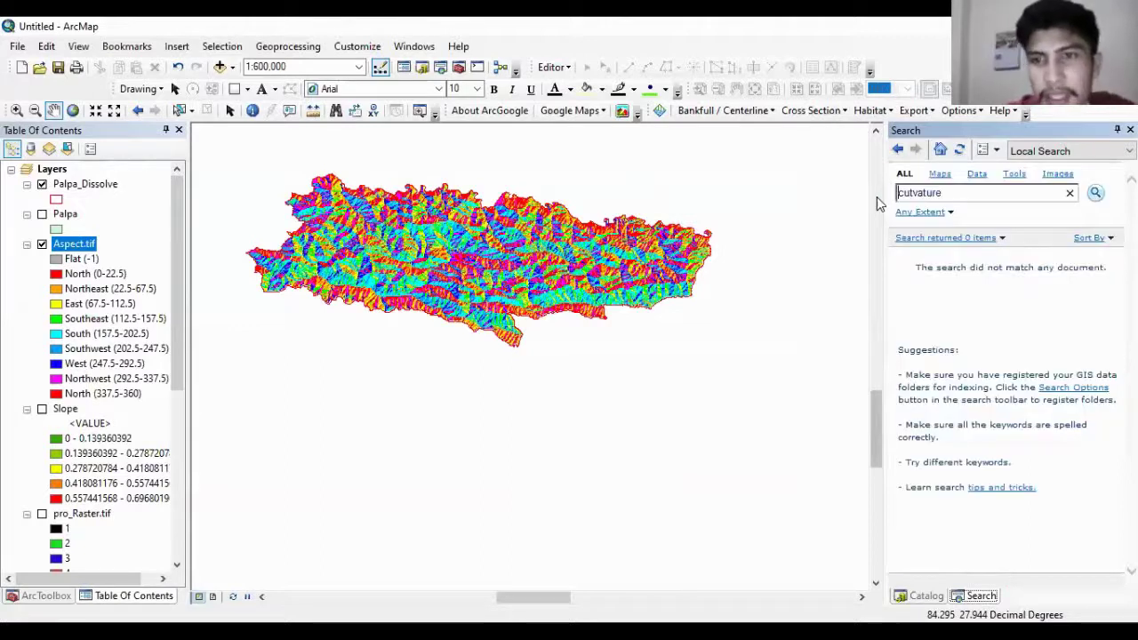
Step: Search for curvature and try to open the Curvature (Spatial Analyst) tool
double_click(914, 198)
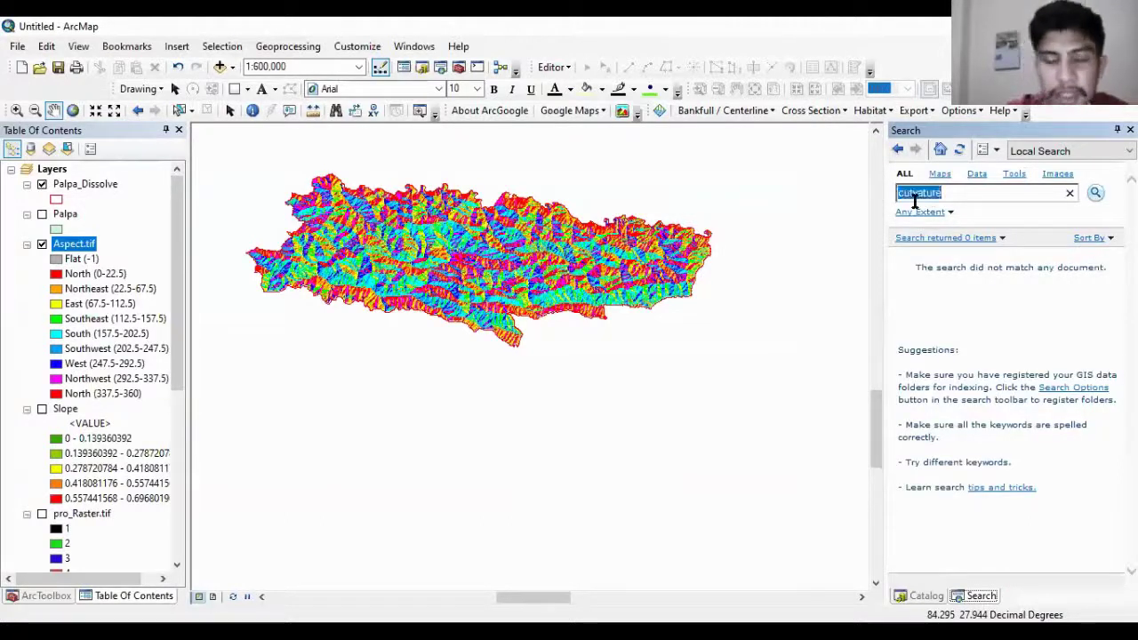
key(BackSpace)
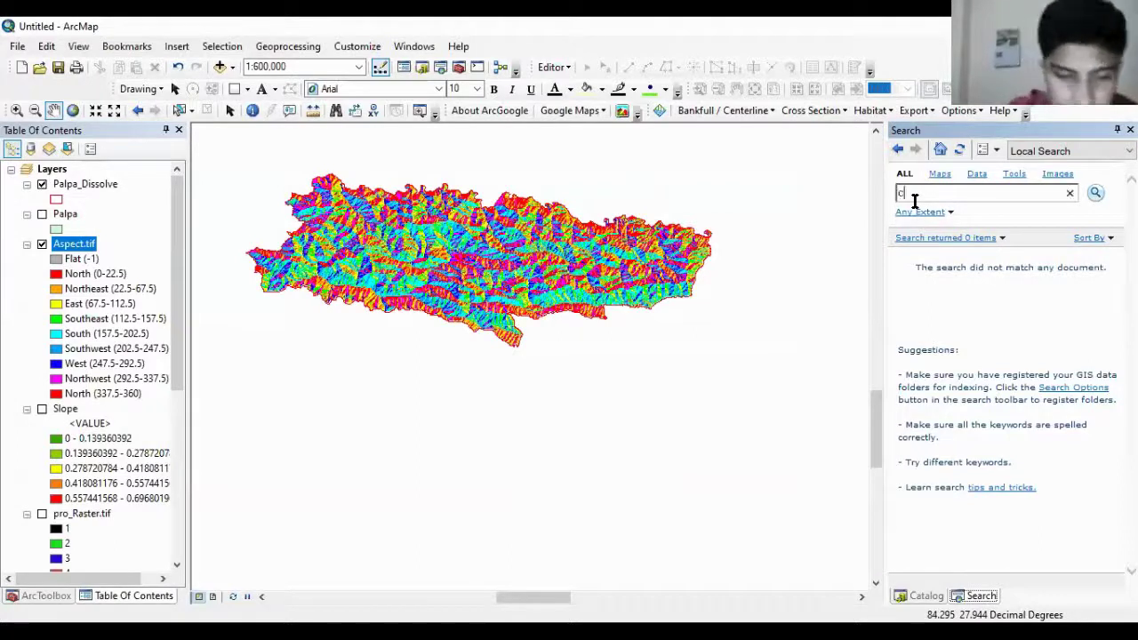
text(ture)
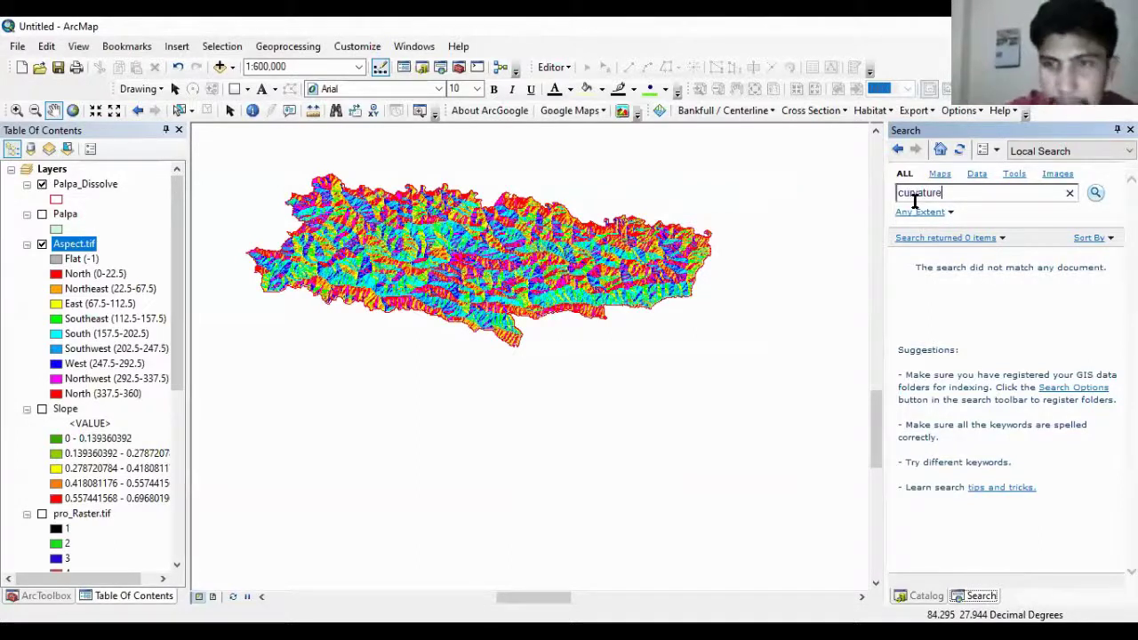
key(Return)
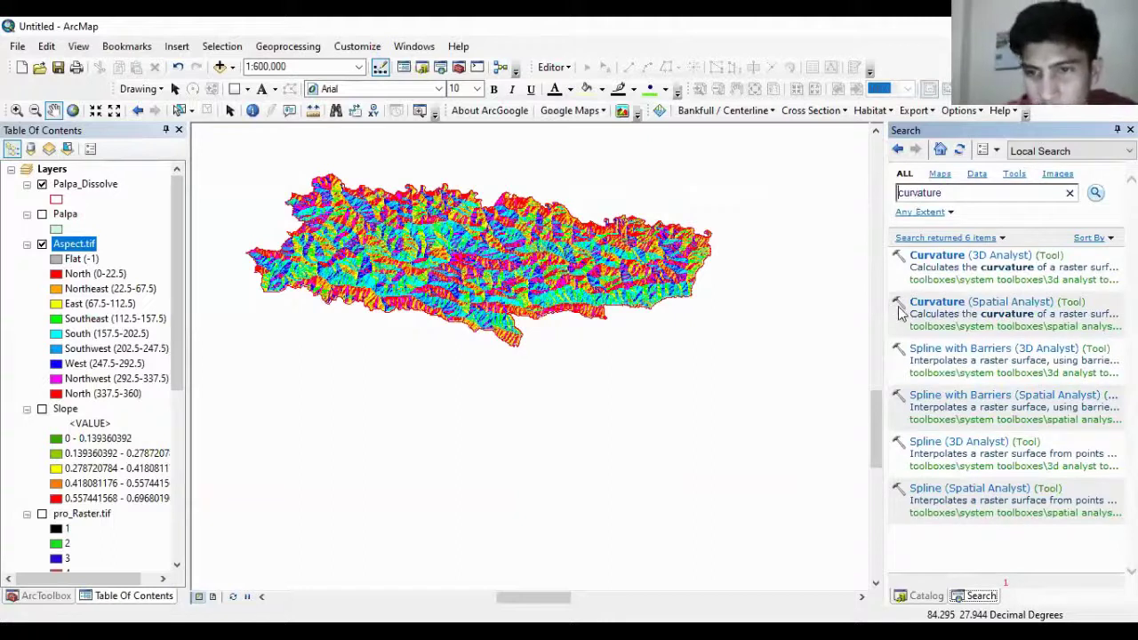
click(933, 303)
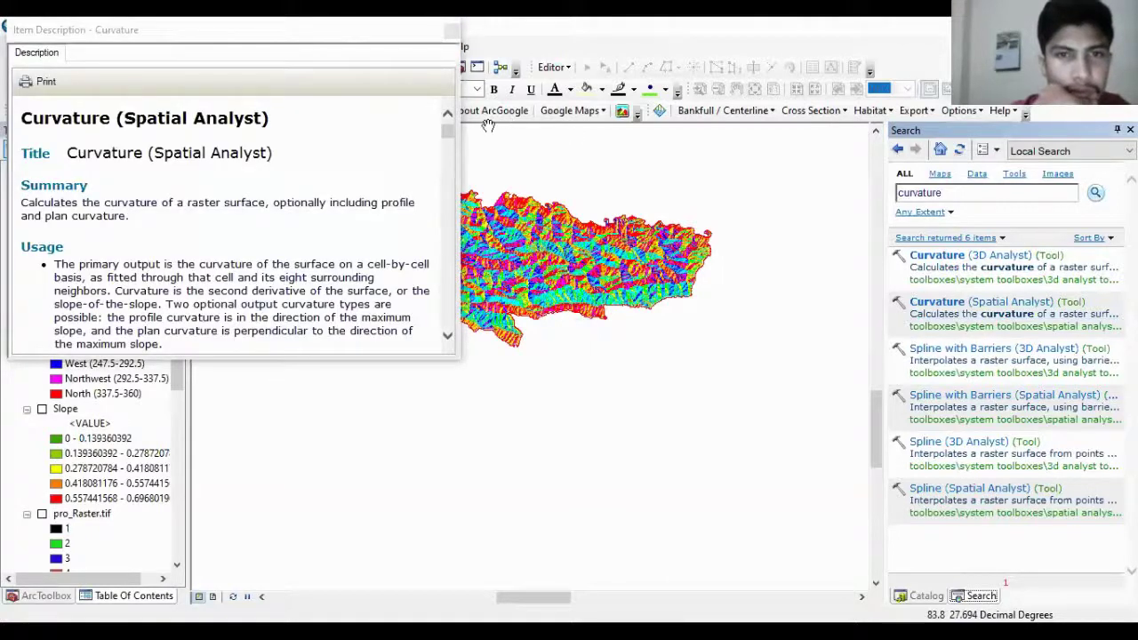
click(932, 303)
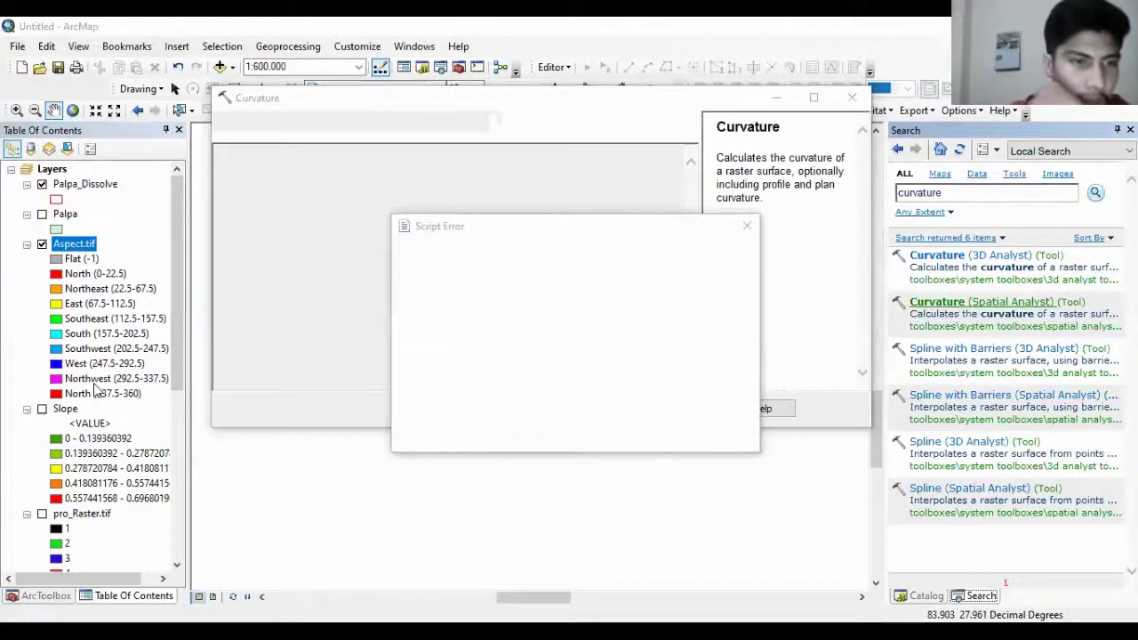
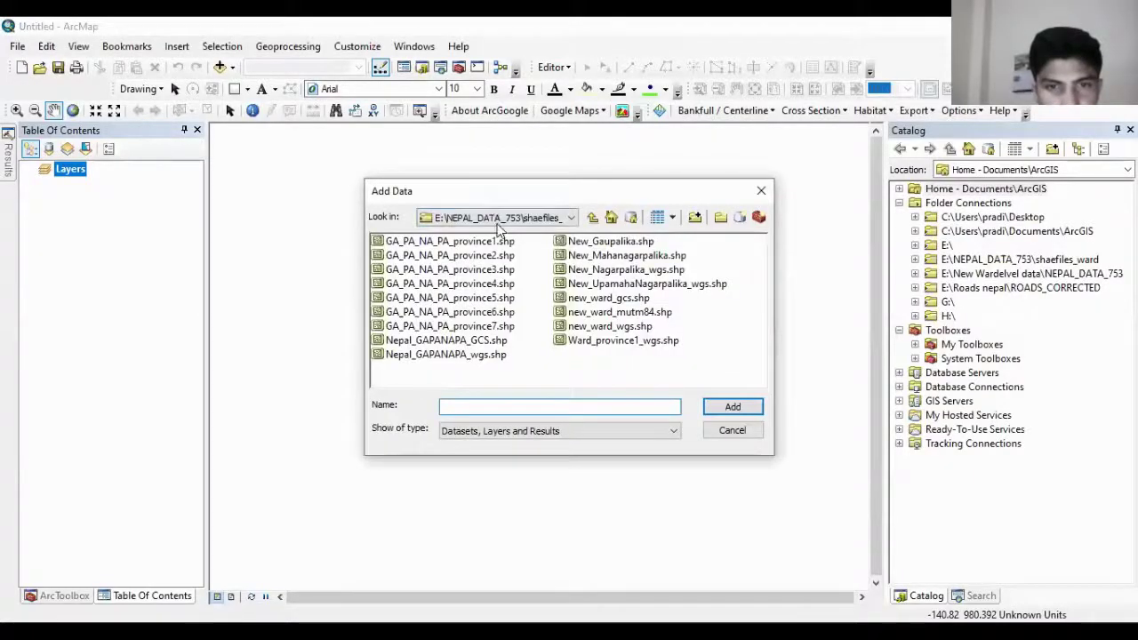
Step: Add palpa_dem.tif, Aspect.tif and palpa_dem_re.tif from the train folder inside the Desktop's Training folder to the empty map
click(498, 219)
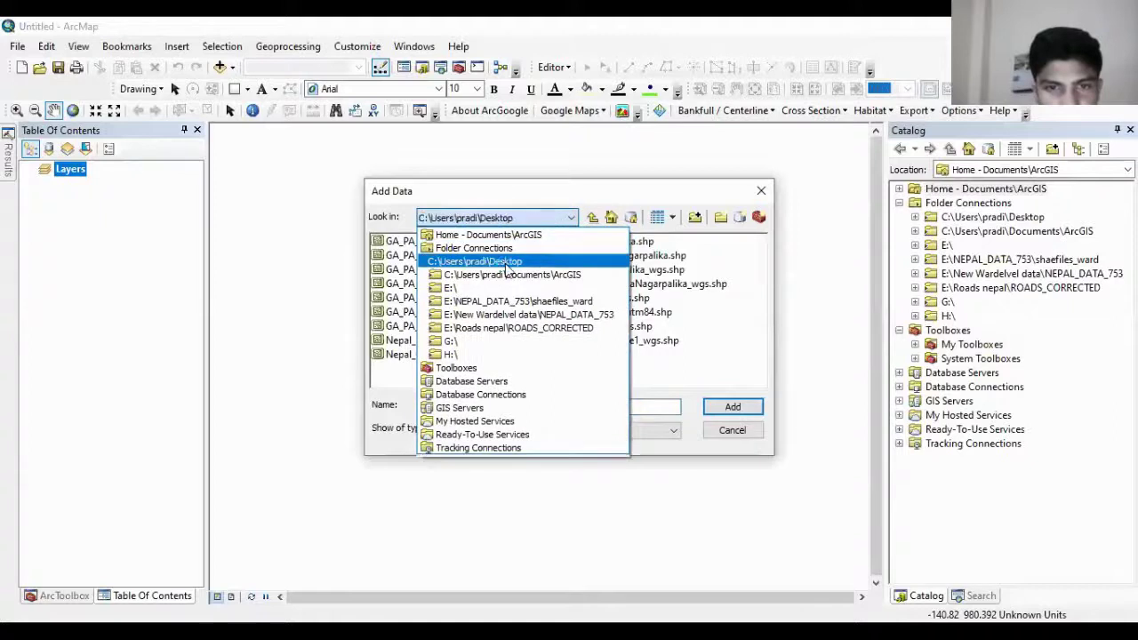
click(504, 262)
drag(436, 385, 527, 385)
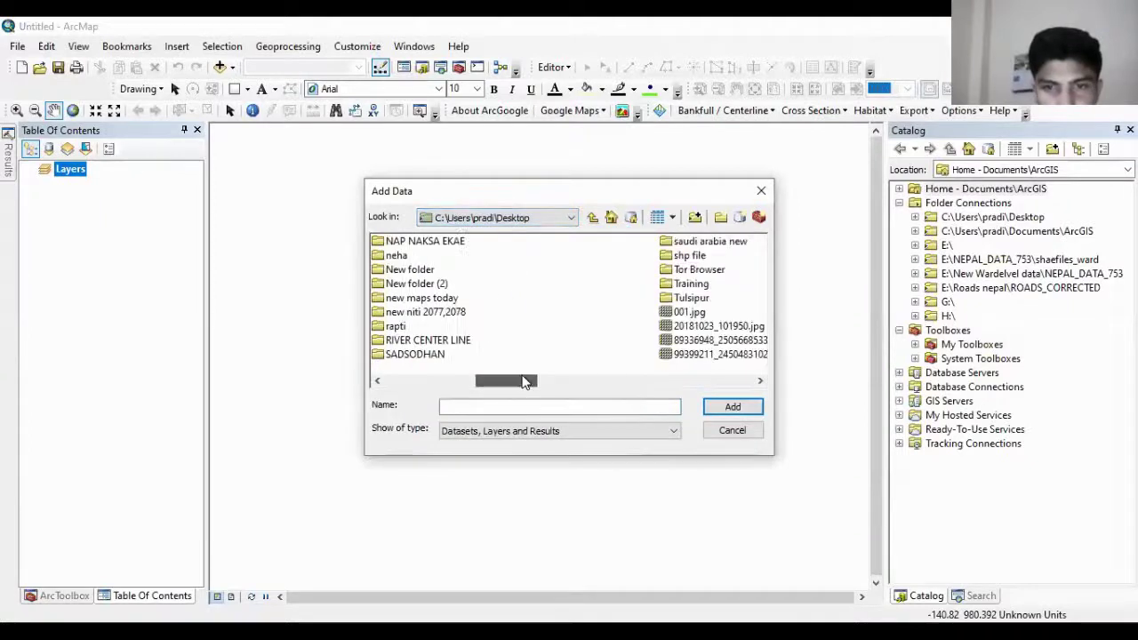
double_click(691, 284)
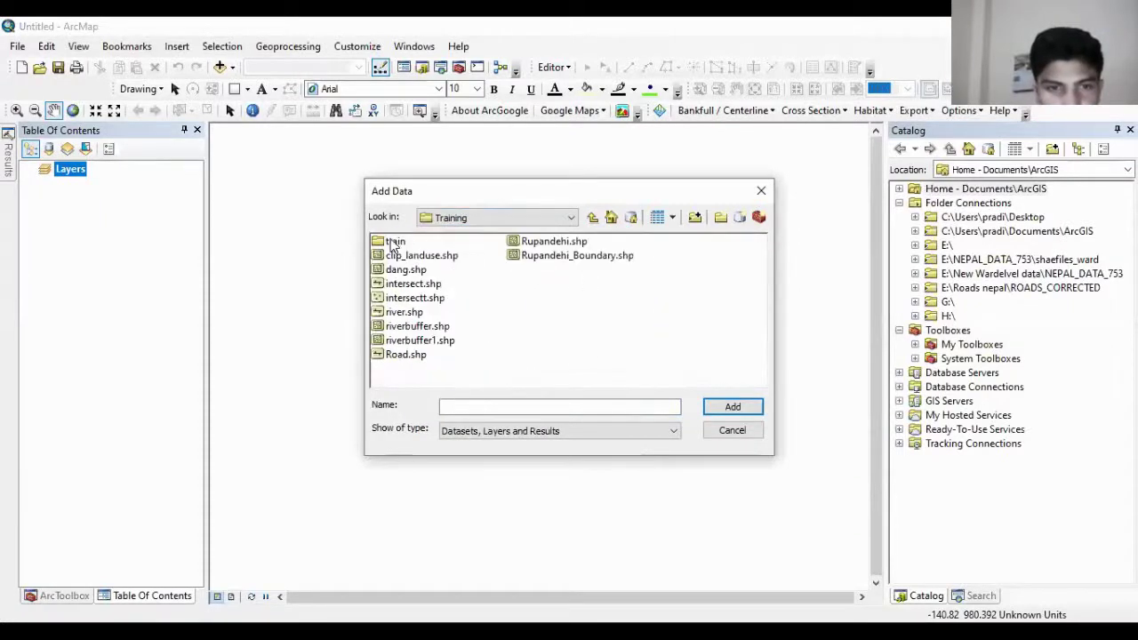
double_click(398, 241)
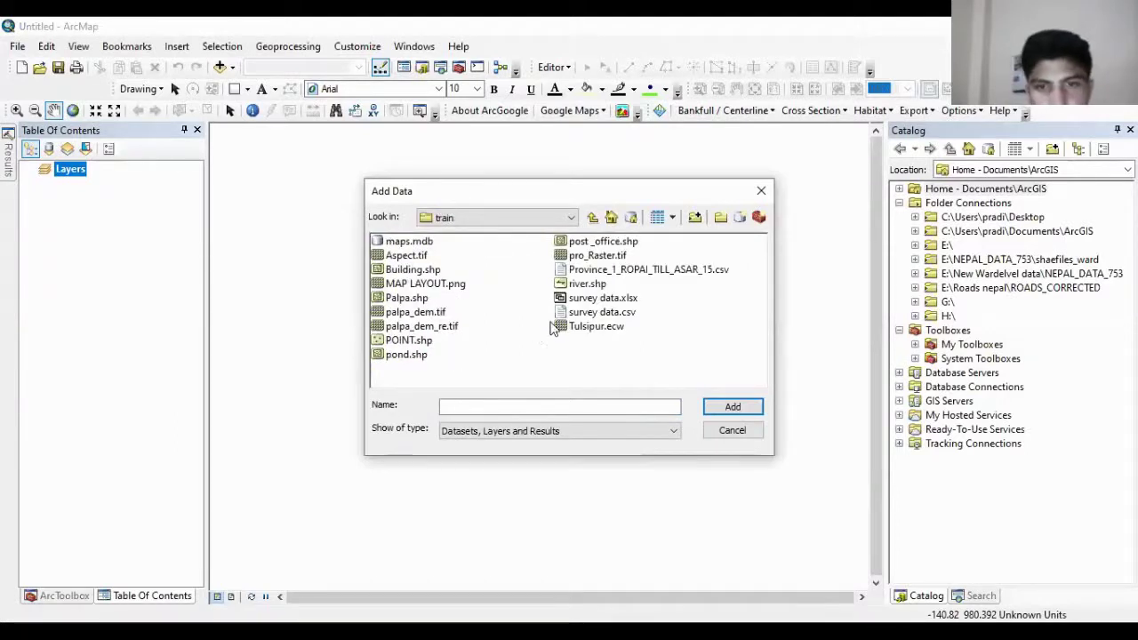
click(418, 312)
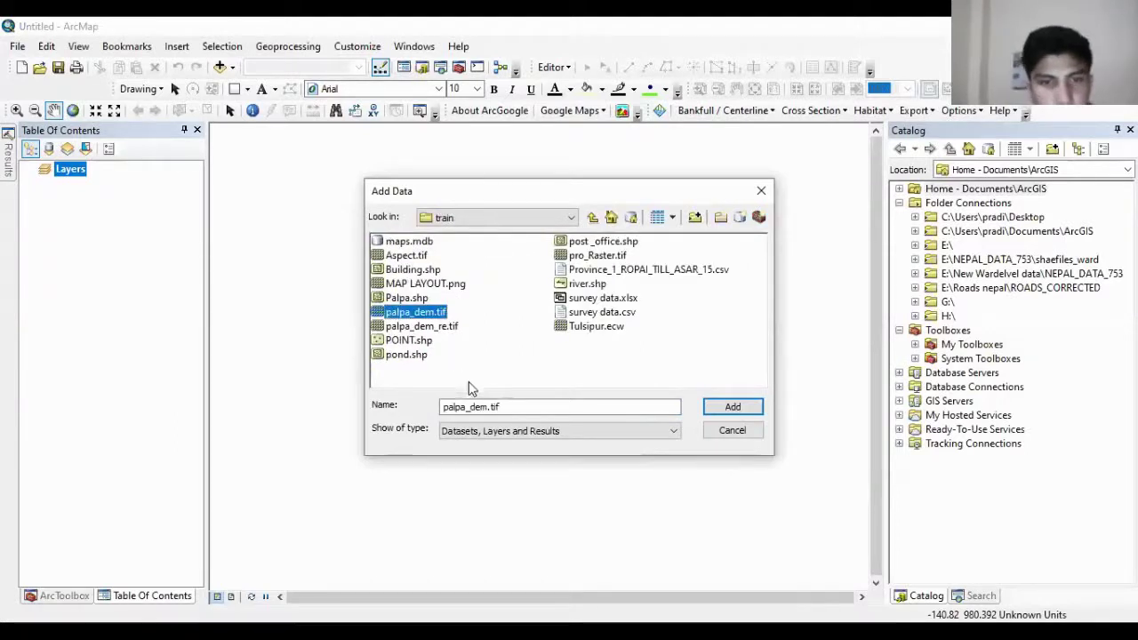
ctrl+click(405, 257)
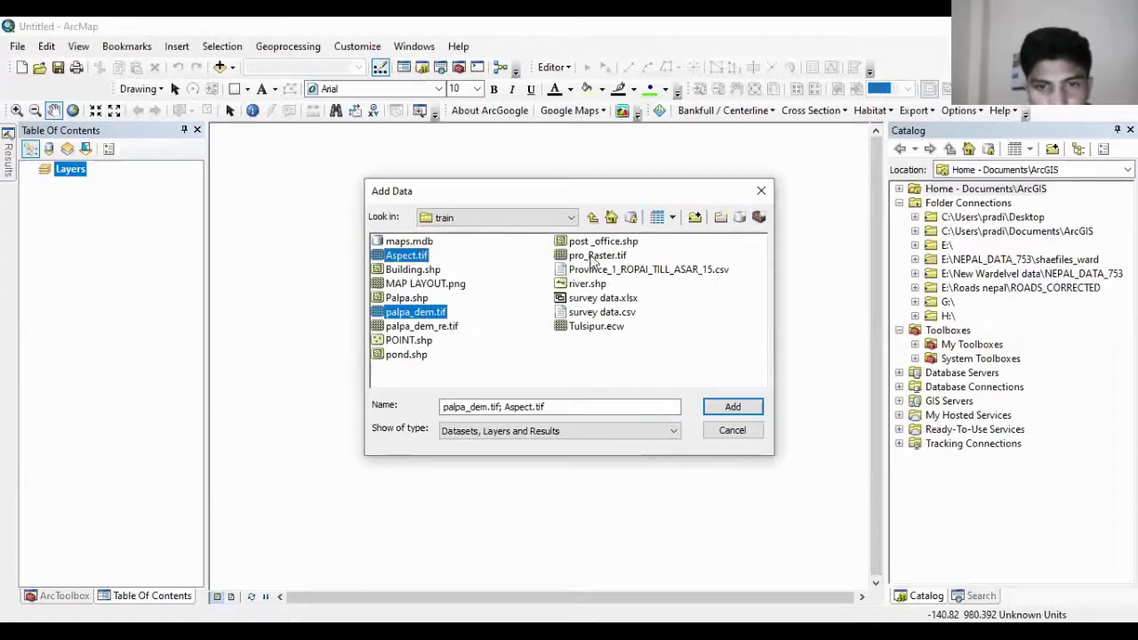
ctrl+click(420, 327)
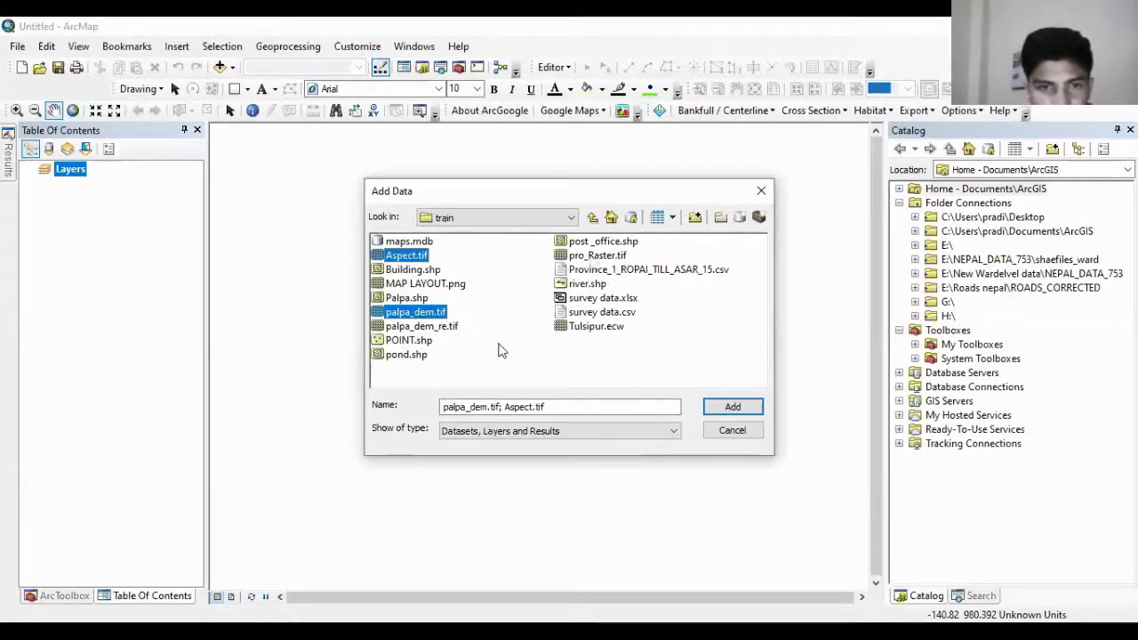
click(755, 415)
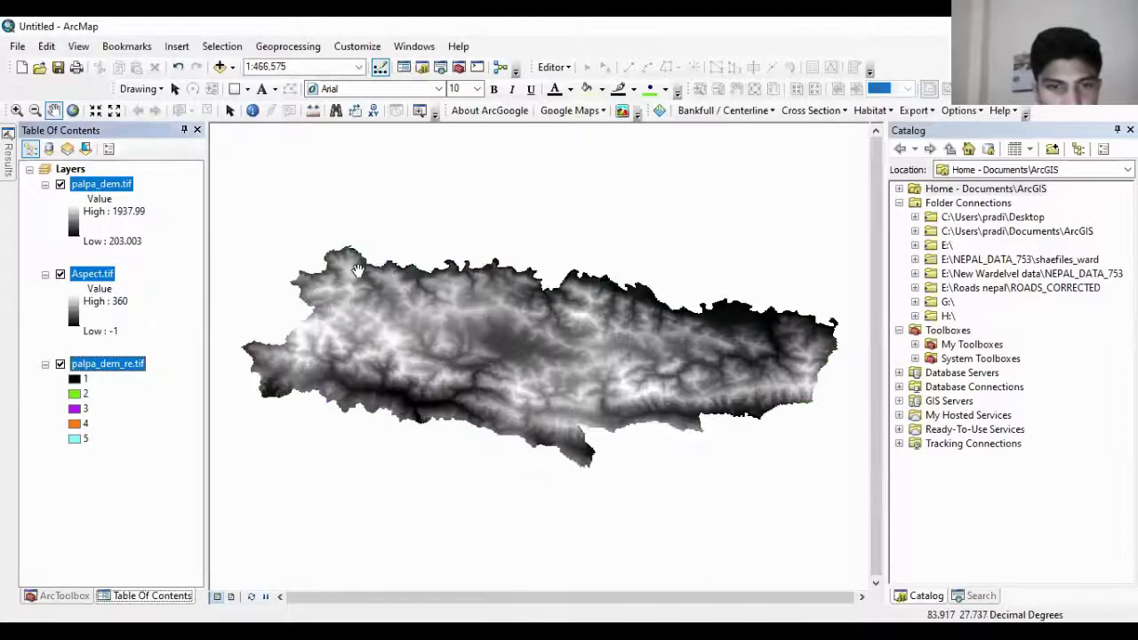
click(87, 424)
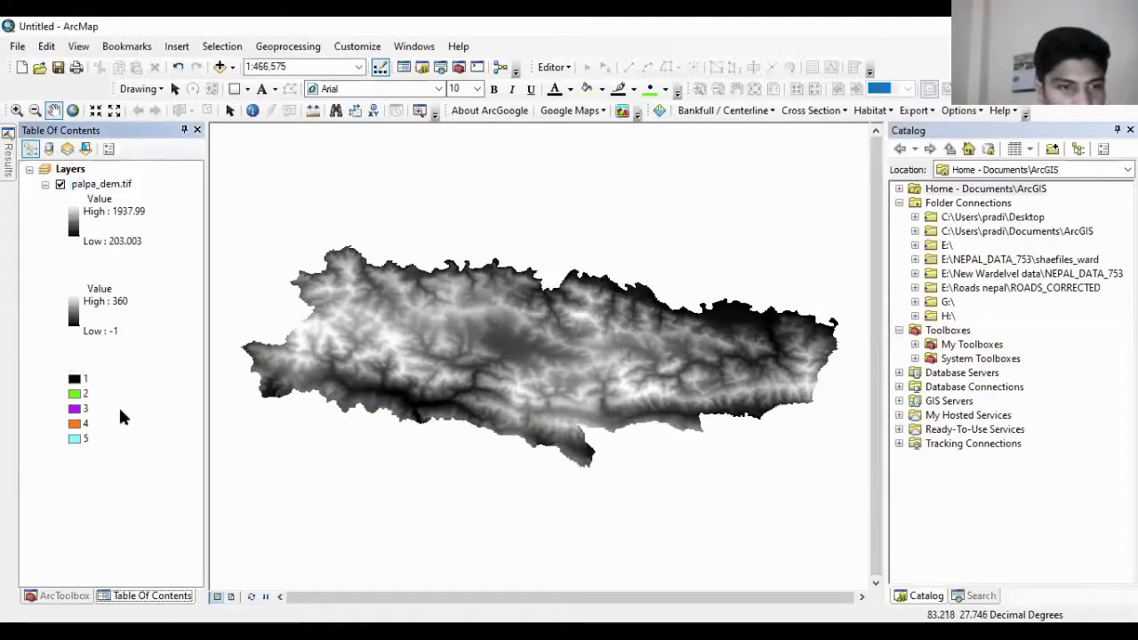
Step: Hide the palpa_dem.tif and Aspect.tif layers, leaving only the reclassified palpa_dem_re.tif raster displayed
click(60, 185)
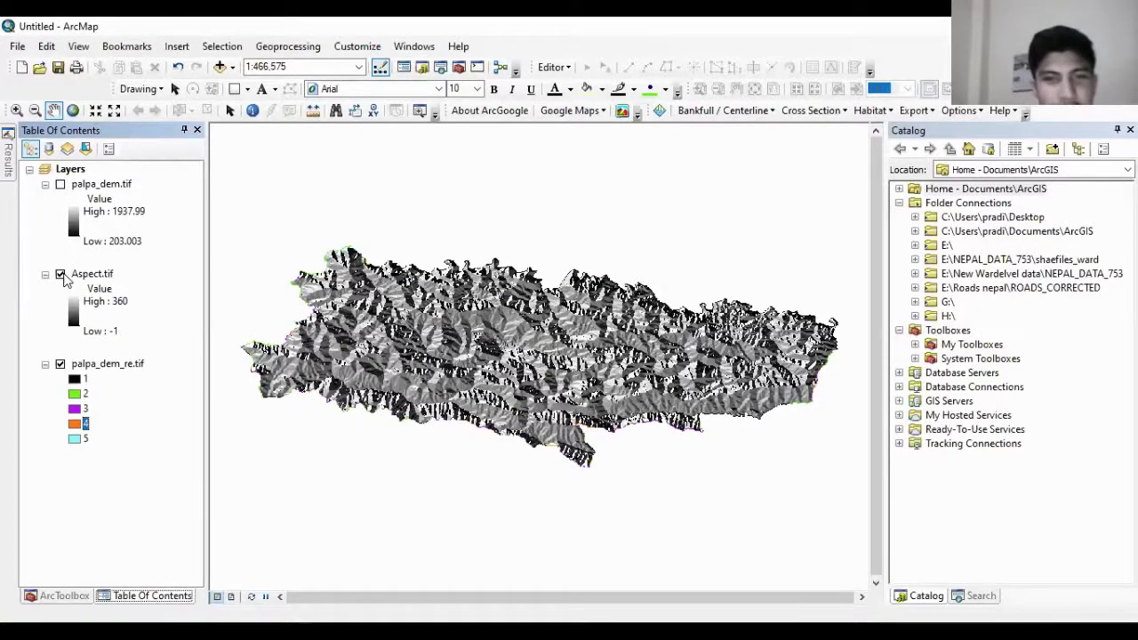
click(61, 275)
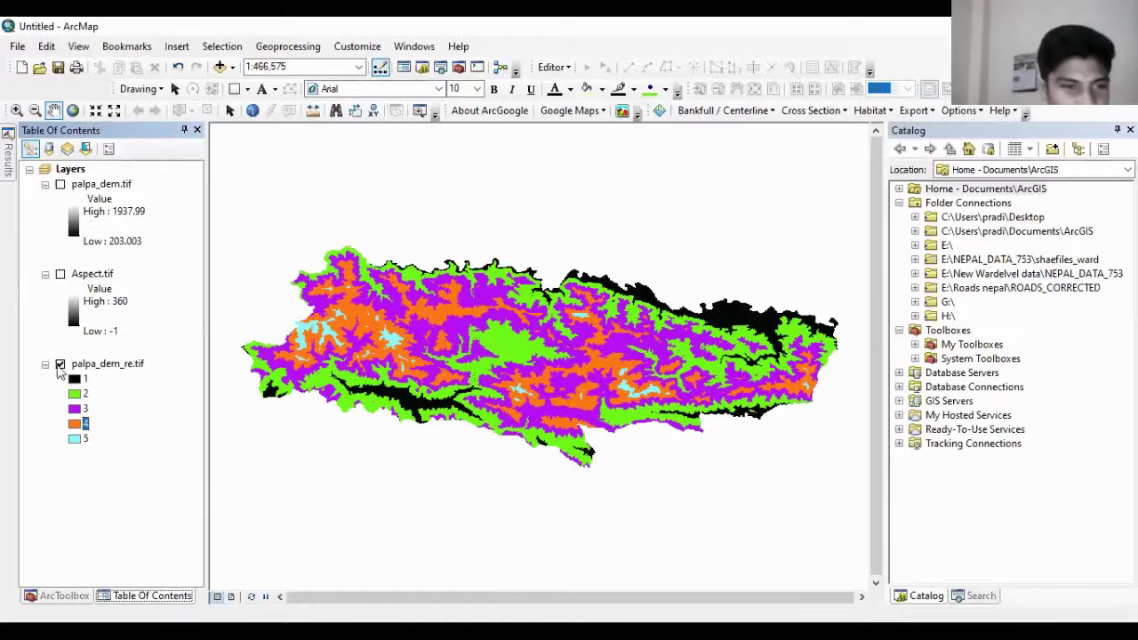
click(60, 364)
click(60, 364)
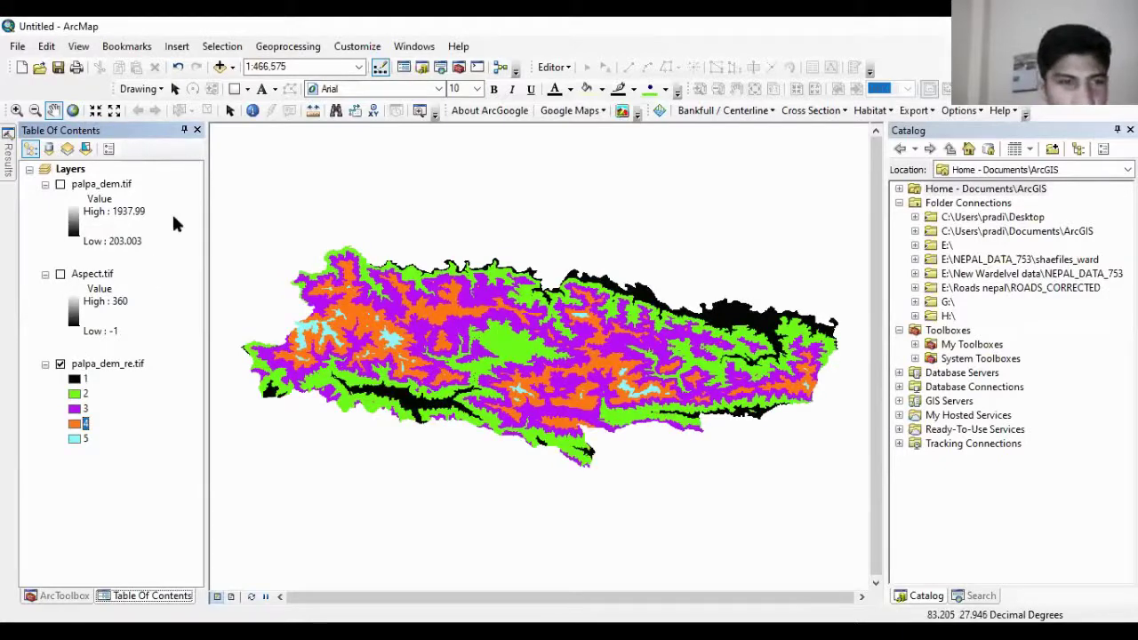
Step: Undock the Catalog and Search windows, bring up Search, and place the floating window beside the Palpa raster
click(972, 135)
drag(972, 136, 786, 182)
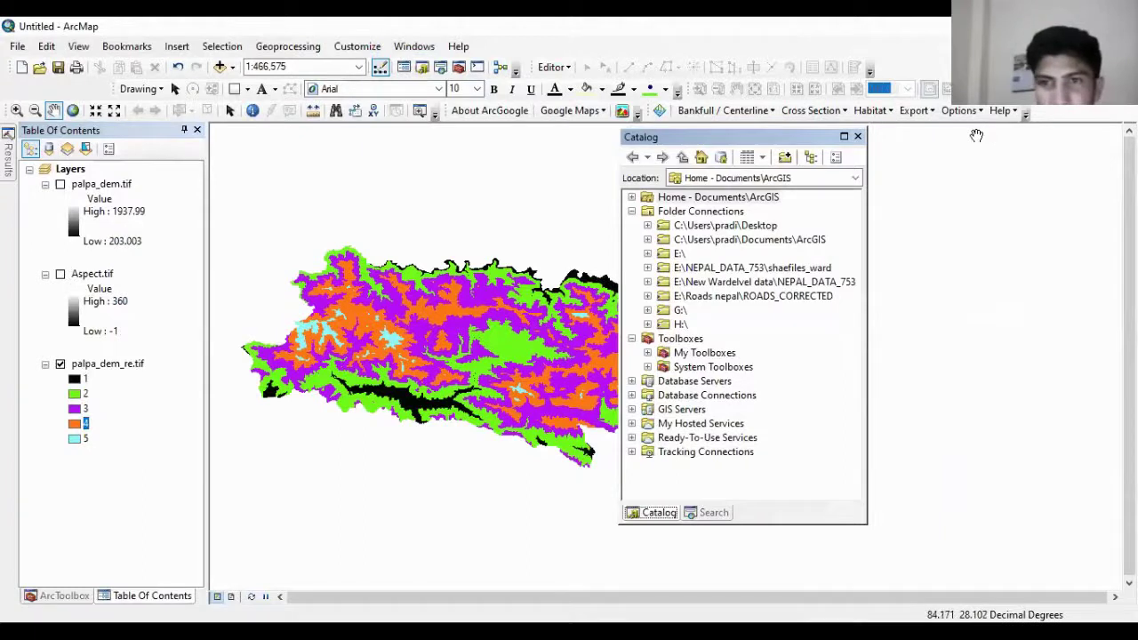
drag(813, 135, 828, 133)
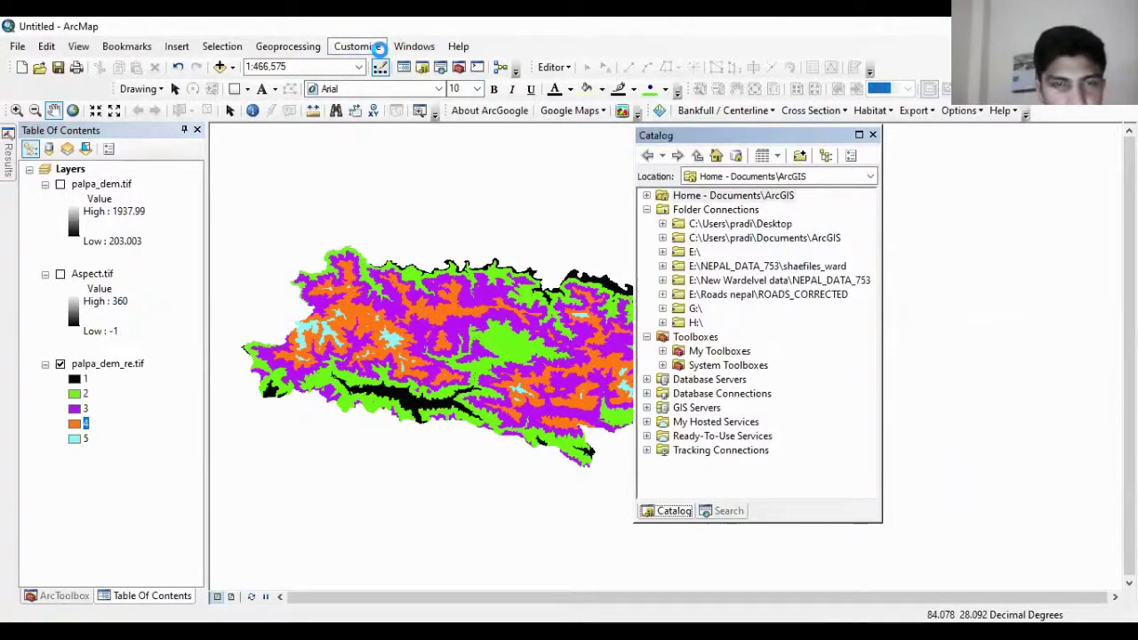
click(380, 49)
click(381, 51)
click(414, 47)
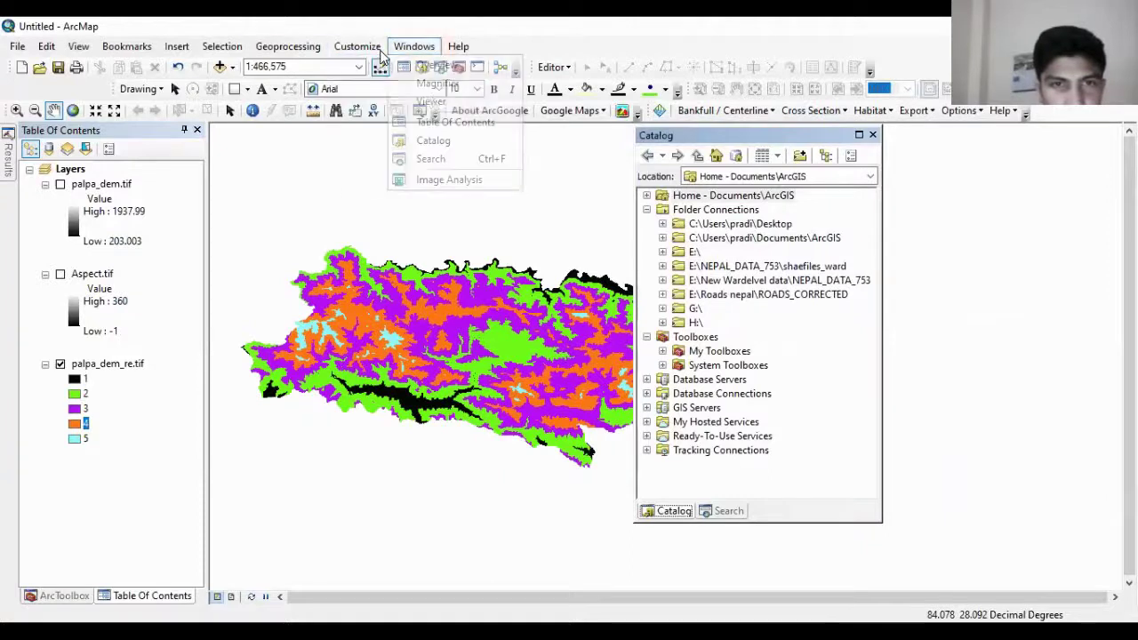
key(Return)
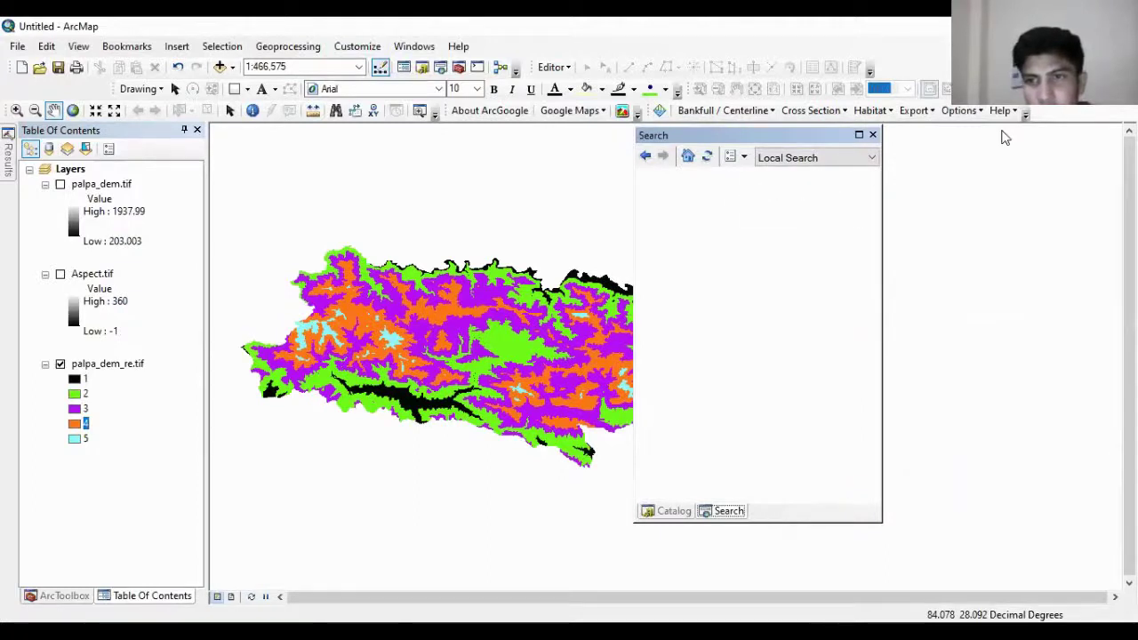
drag(1002, 131, 960, 138)
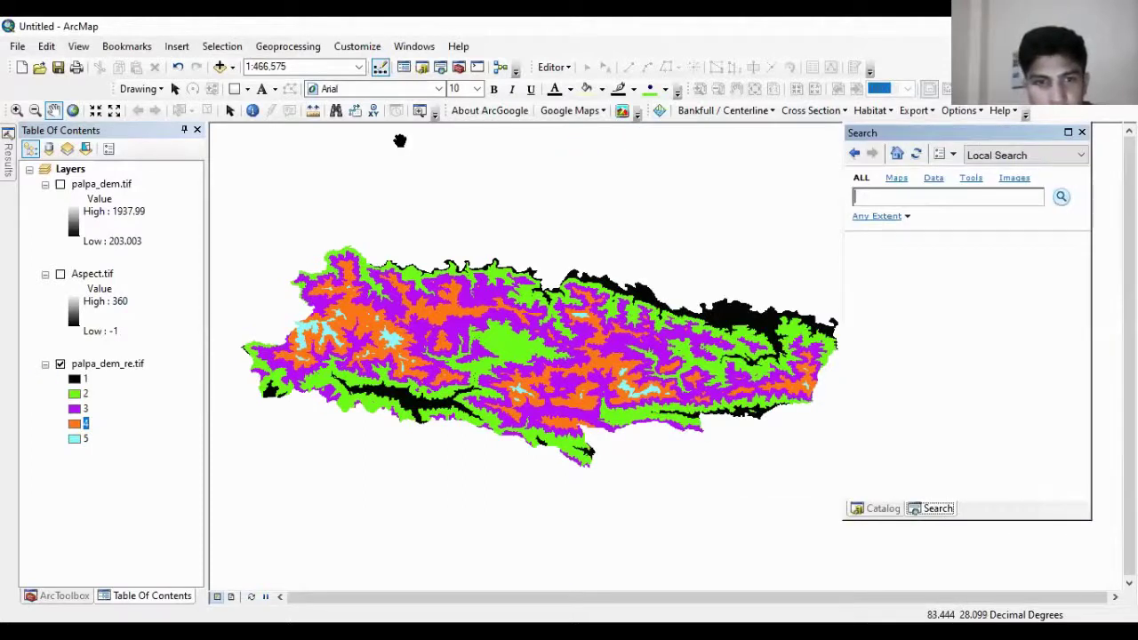
Step: Search for curvature and try the Curvature (Spatial Analyst) tool with palpa_dem_re.tif as the input raster
click(878, 196)
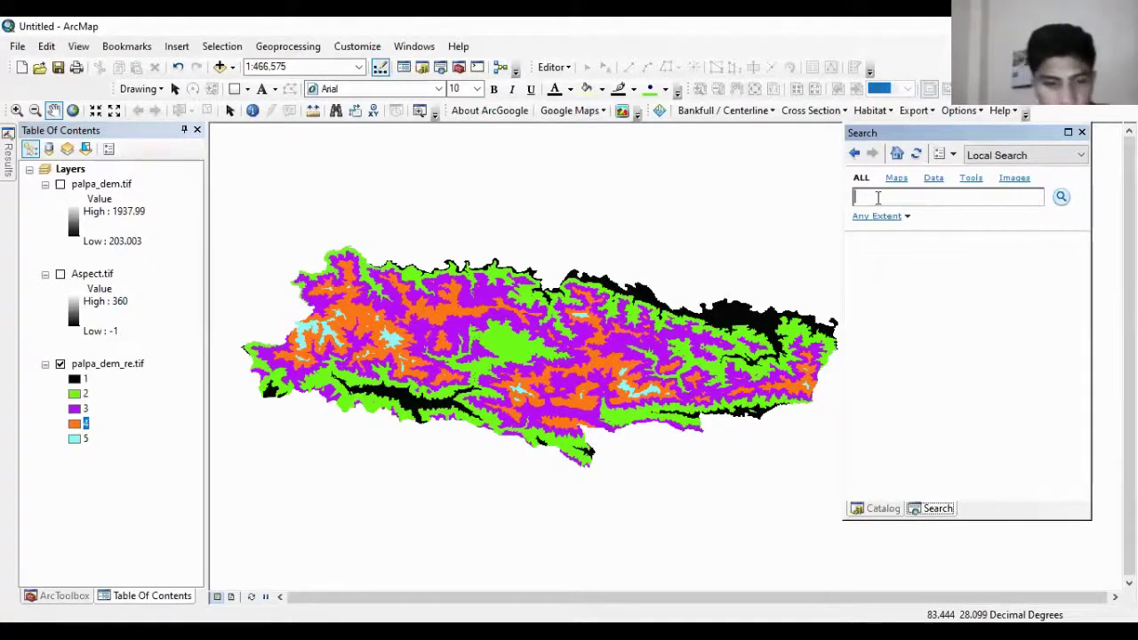
text(curvature)
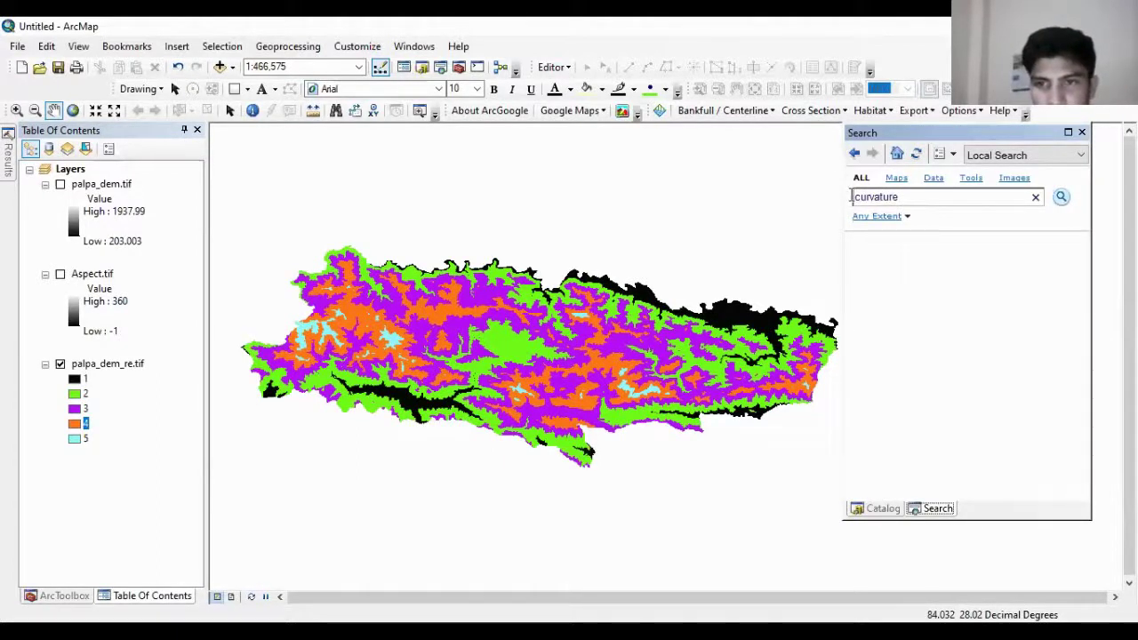
key(Return)
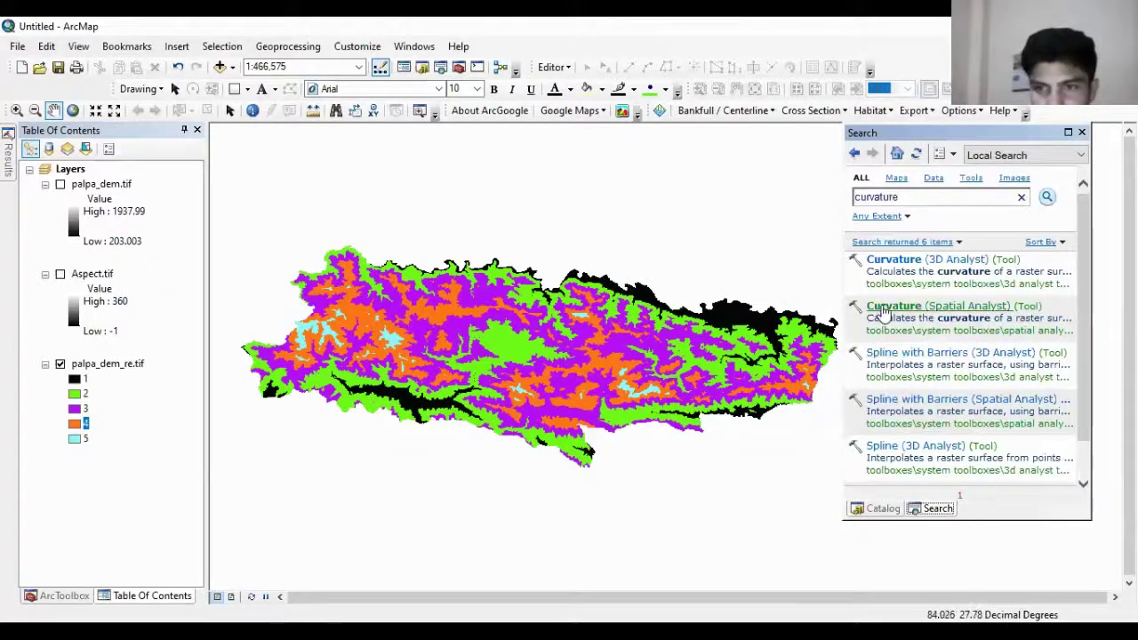
click(881, 306)
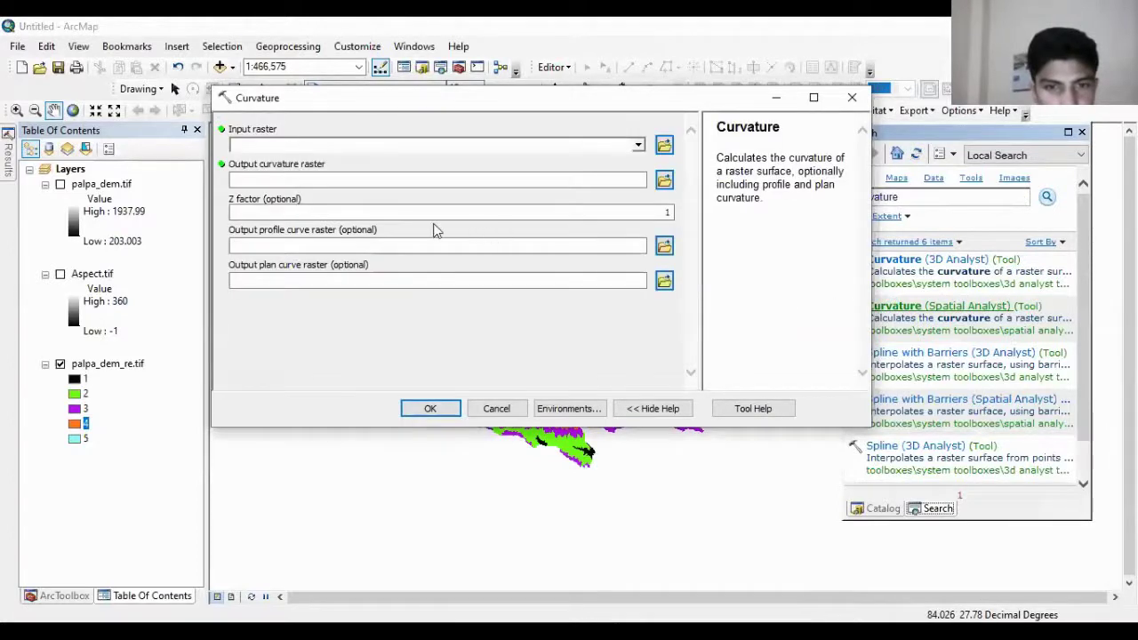
drag(115, 365, 275, 145)
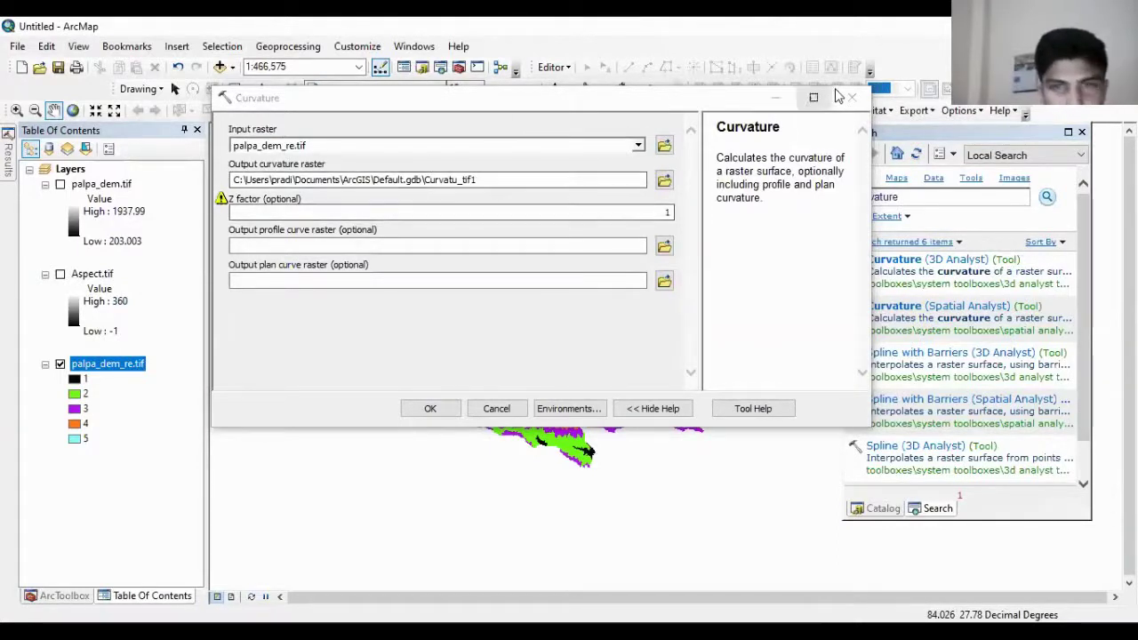
Step: Add pro_Raster.tif from the train folder to the map
click(233, 69)
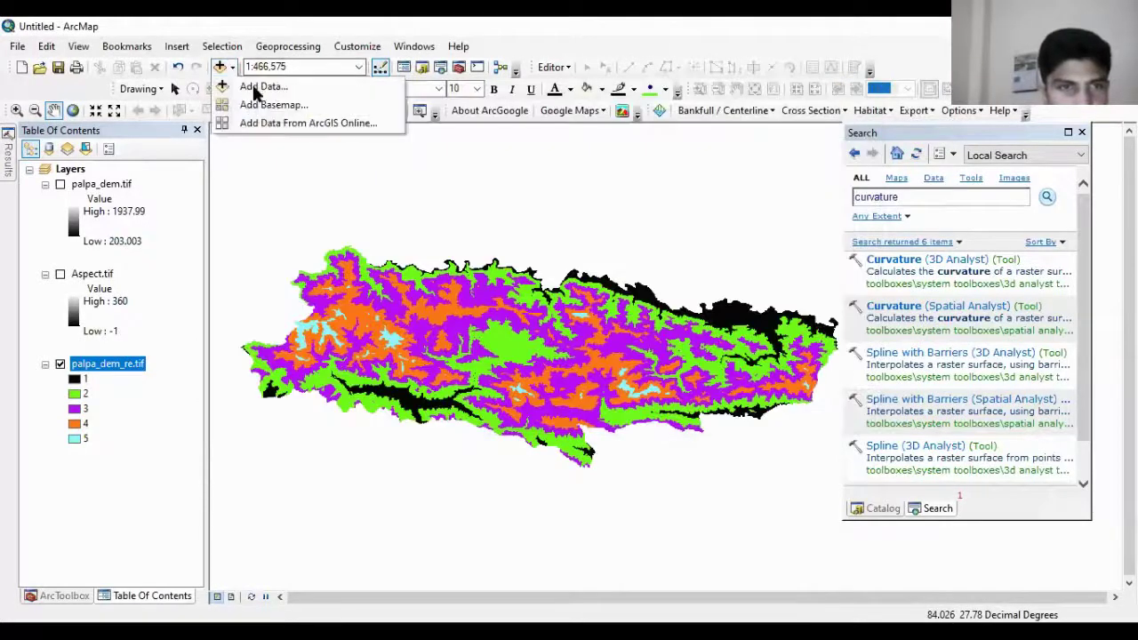
click(252, 84)
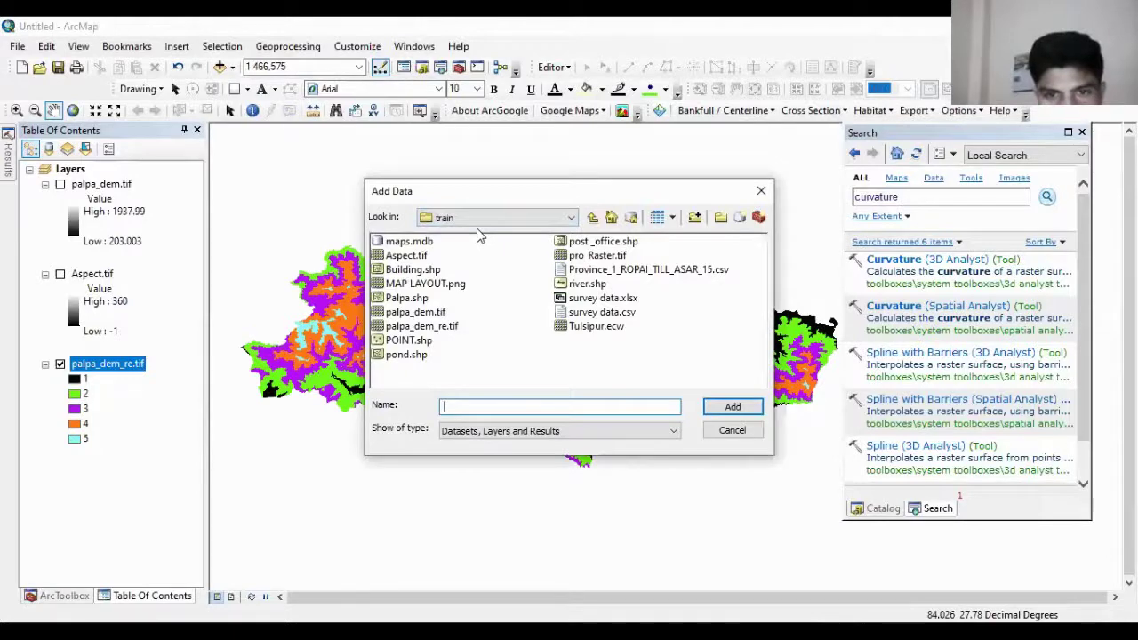
click(598, 255)
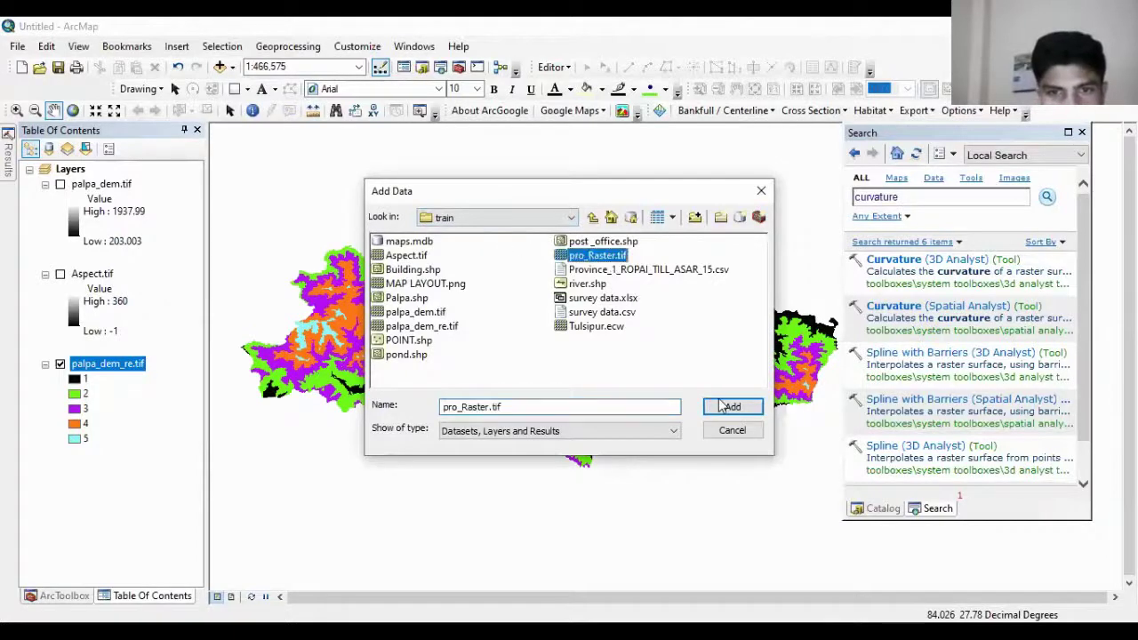
Step: Add pro_Raster.tif from the train folder to the map and turn off the palpa_dem_re.tif layer
click(732, 407)
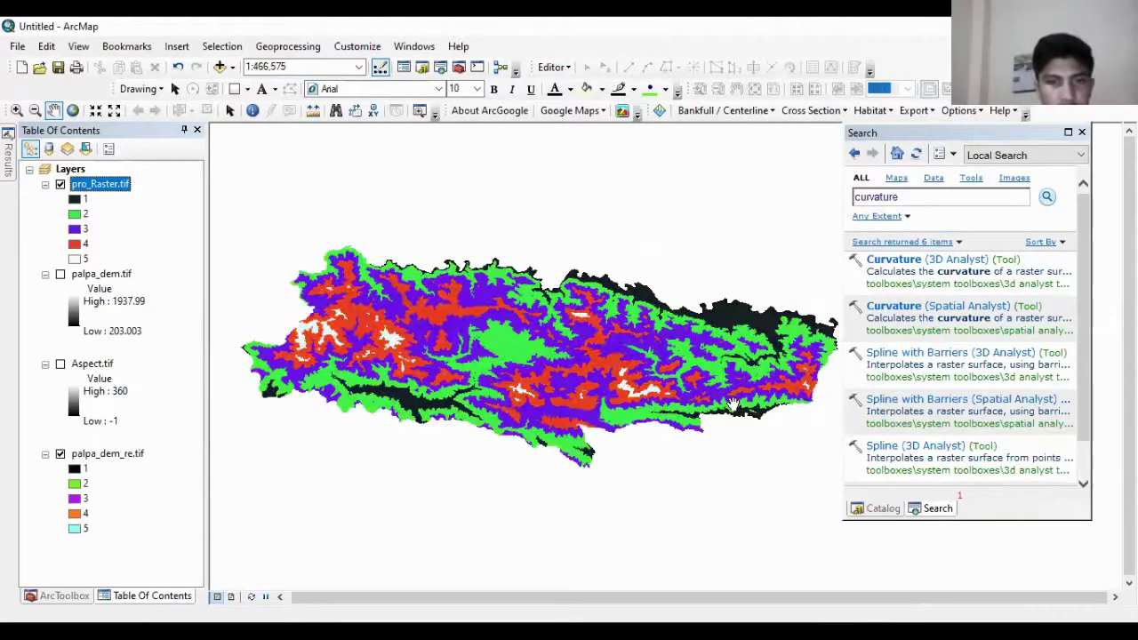
click(60, 454)
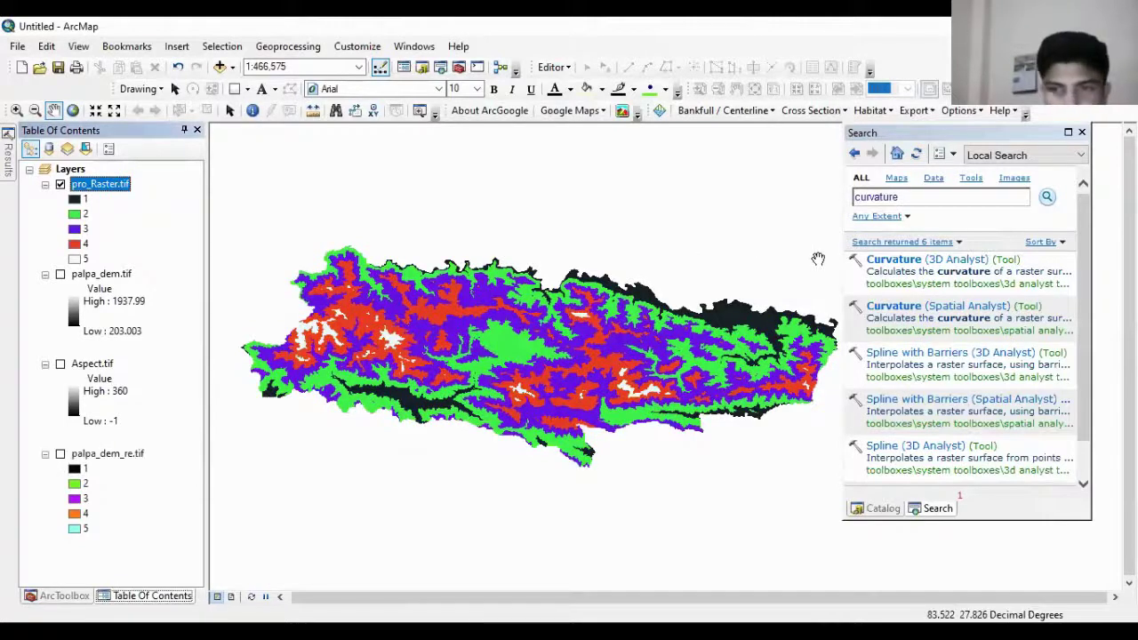
Step: Run the Curvature (Spatial Analyst) tool on pro_Raster.tif, saving the output curvature raster as curvature.tif in the train folder
click(897, 305)
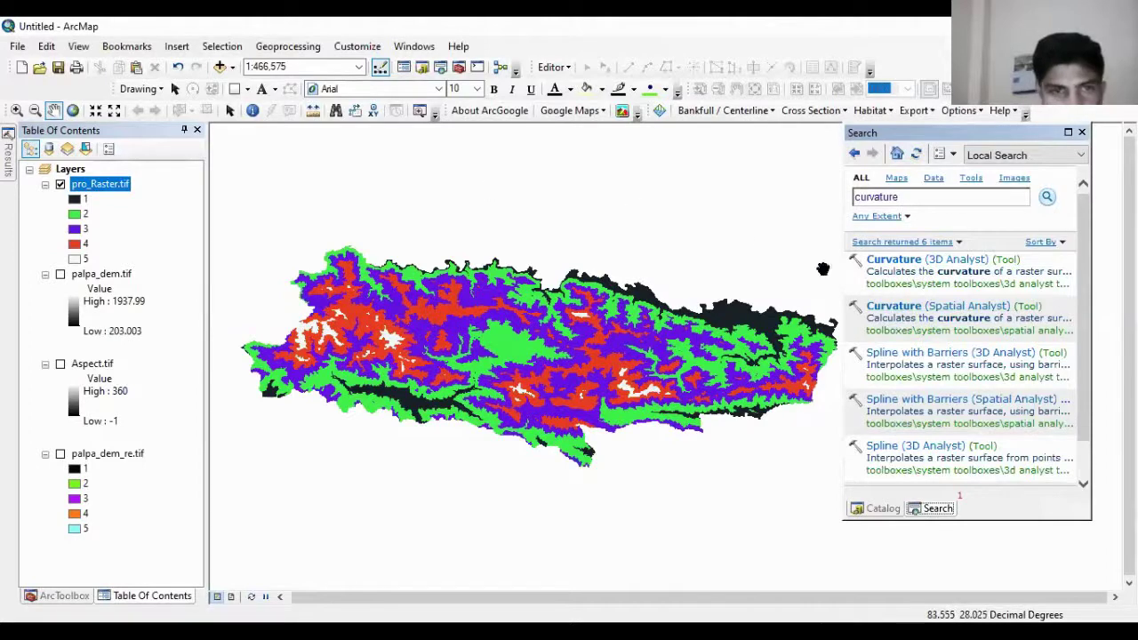
click(894, 306)
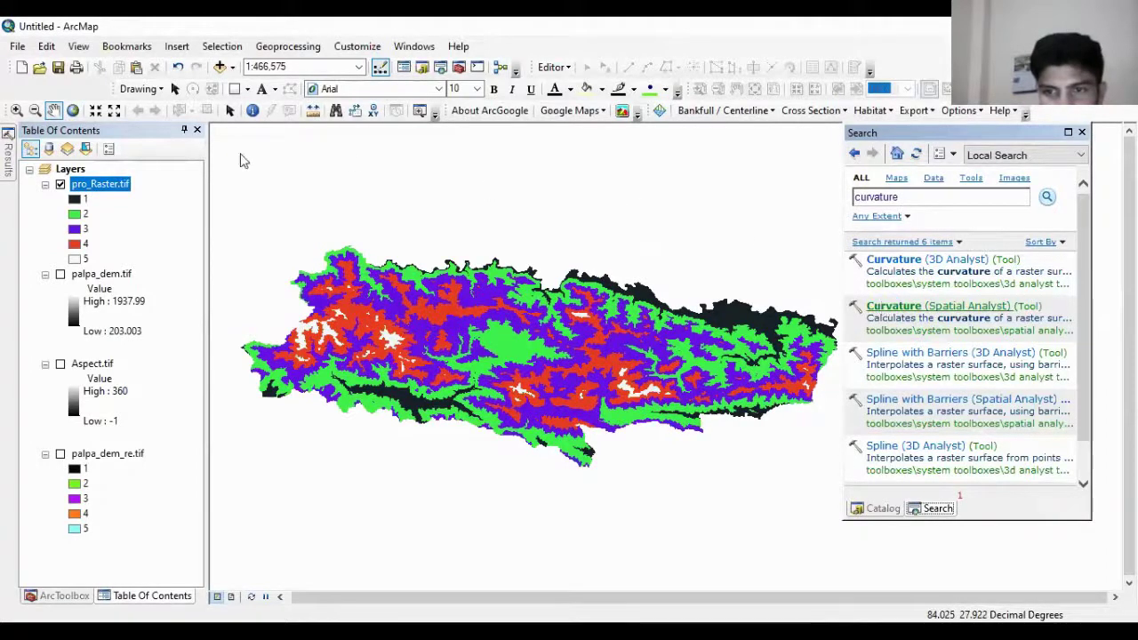
drag(96, 184, 265, 145)
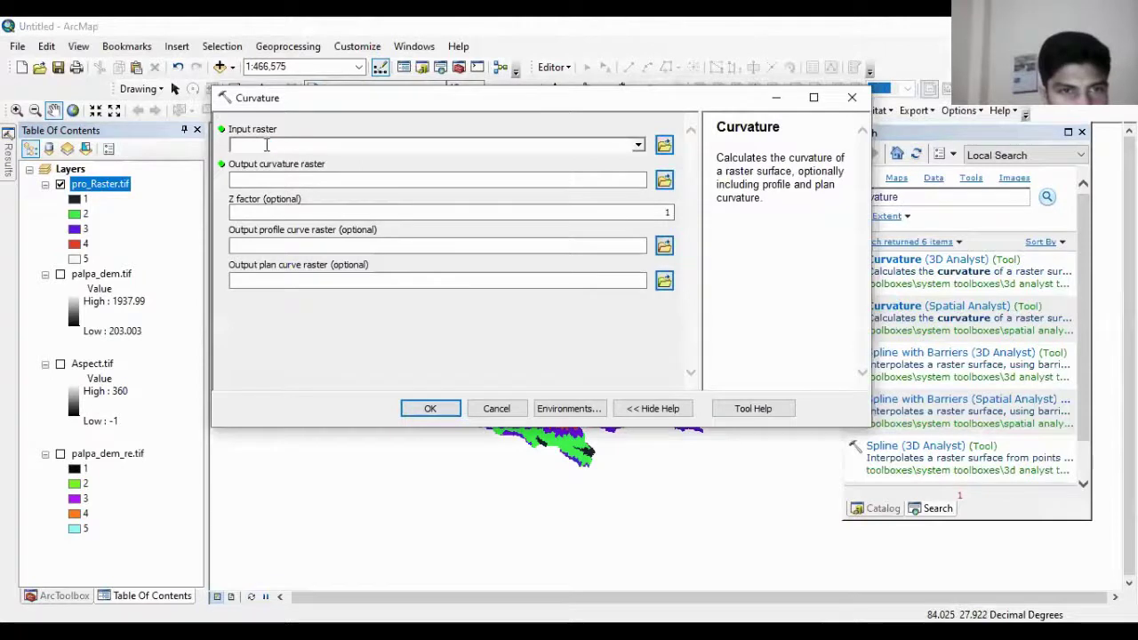
click(663, 182)
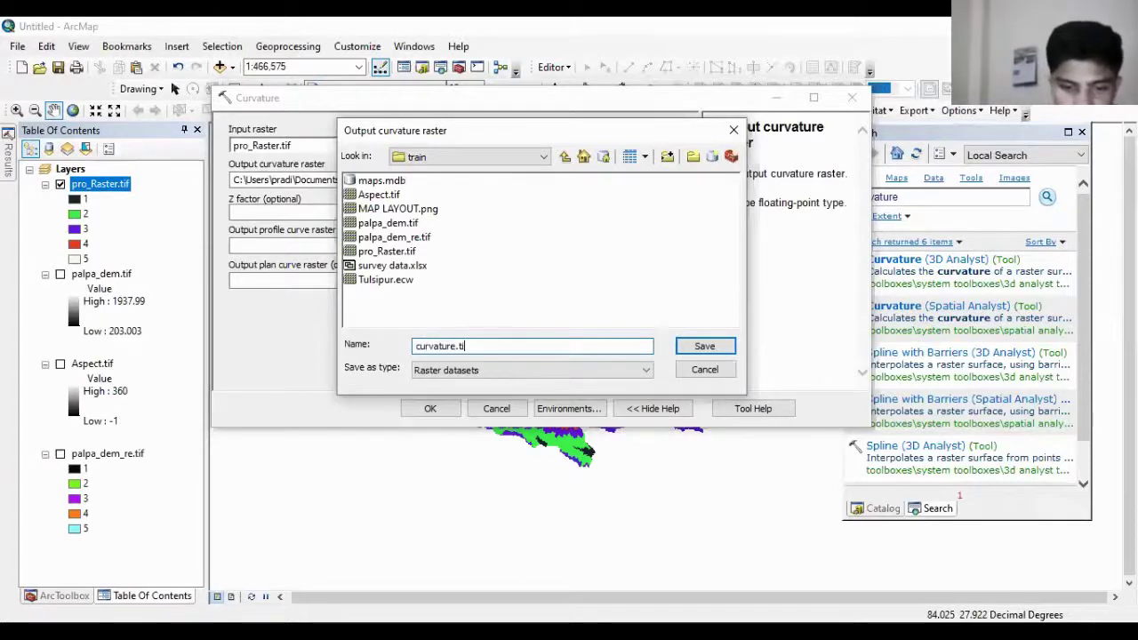
key(Return)
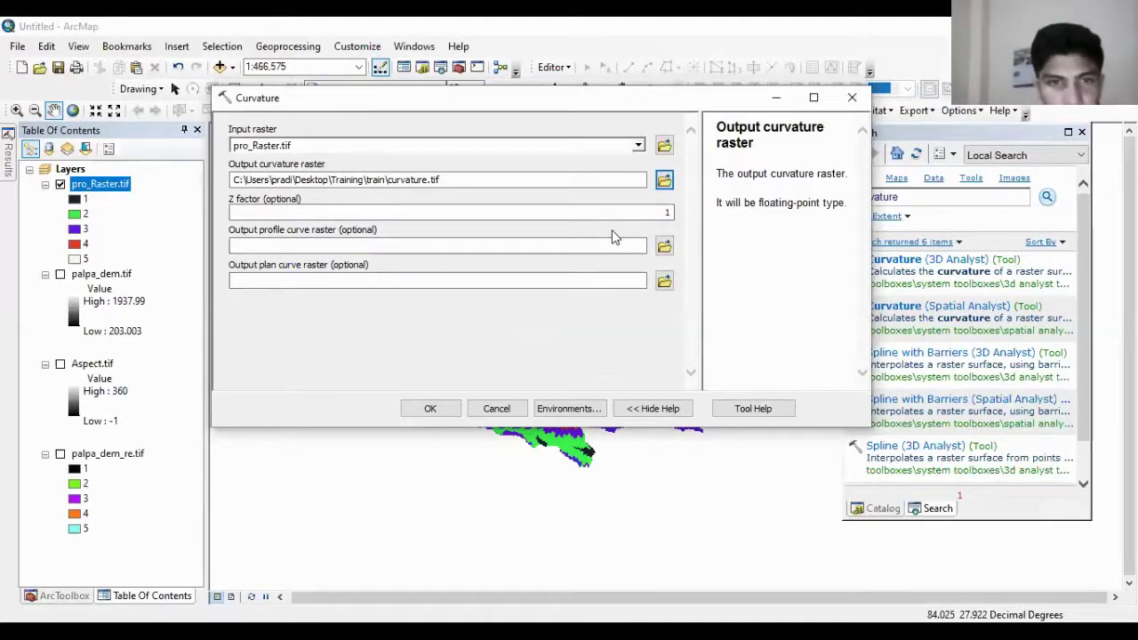
click(432, 409)
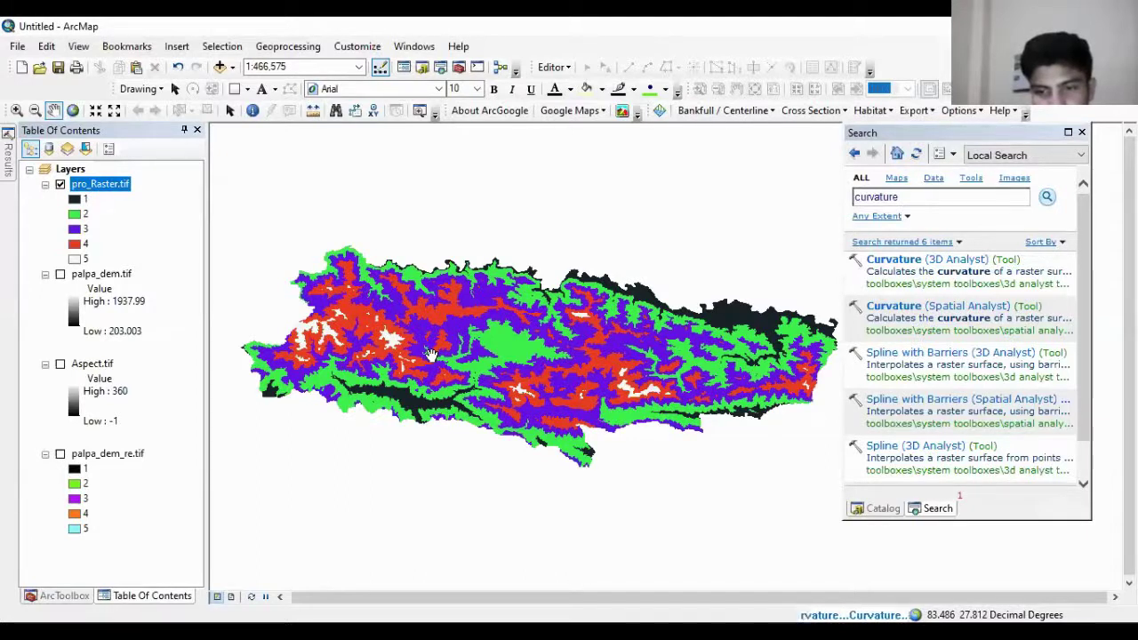
Step: Check the current session's geoprocessing results for the Curvature run and close the results list
click(8, 167)
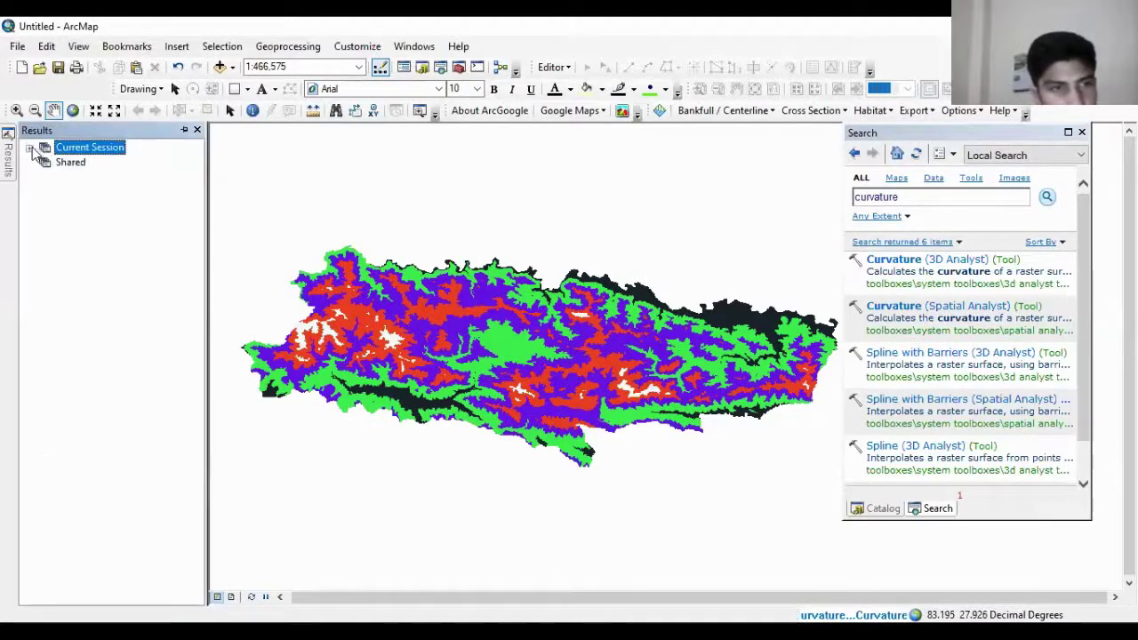
click(31, 149)
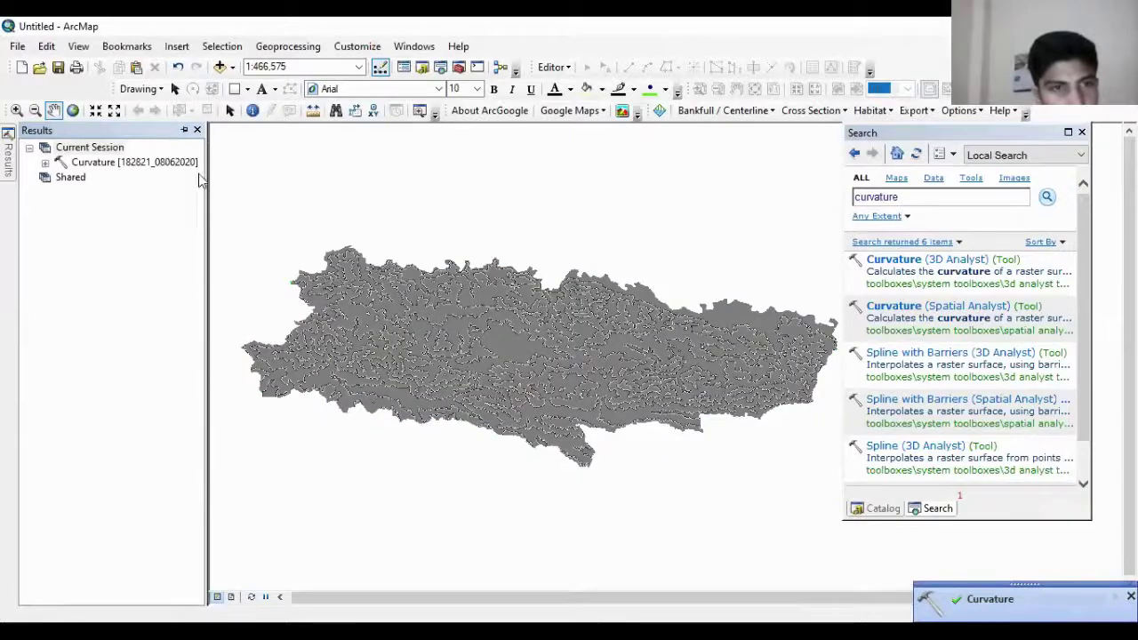
click(197, 132)
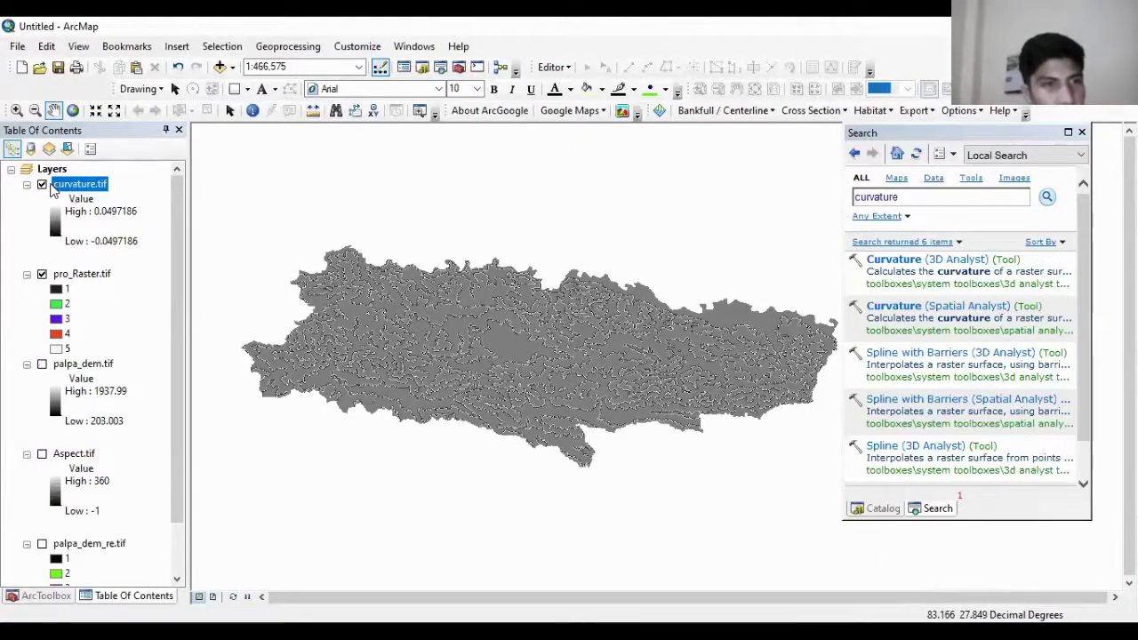
Step: Change the curvature.tif layer's symbology to Classified with 3 classes
click(55, 185)
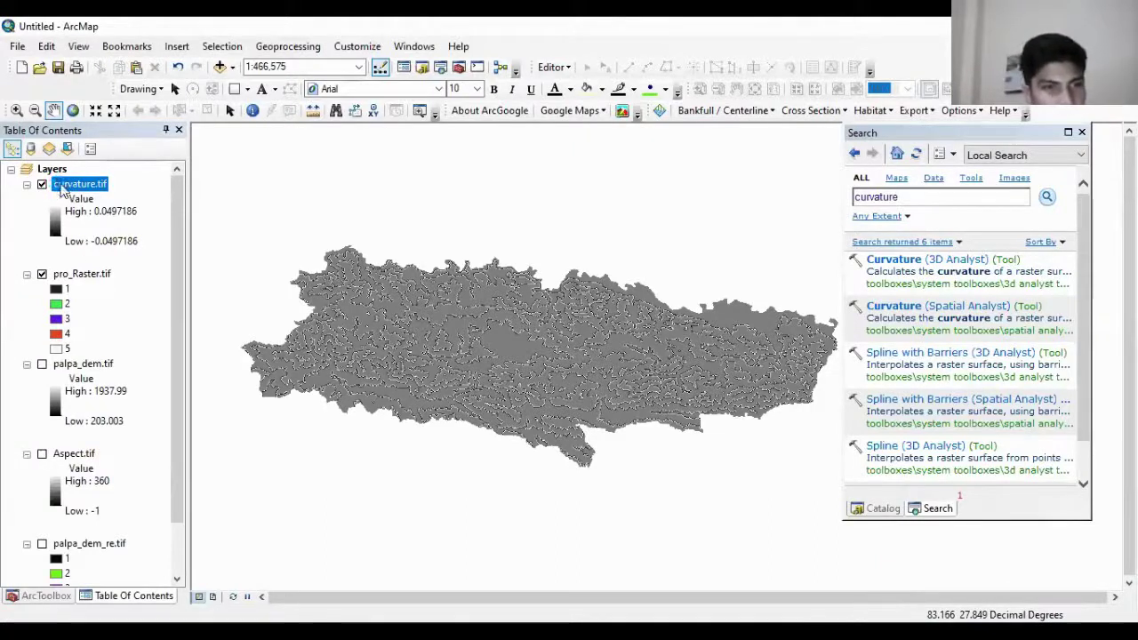
right_click(57, 184)
click(112, 429)
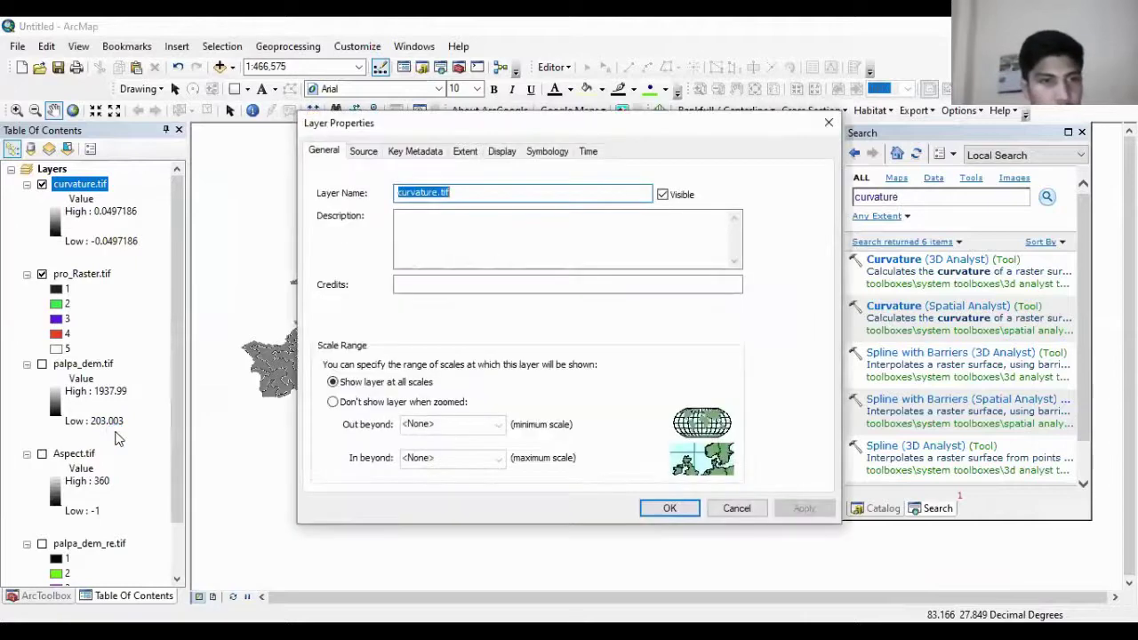
click(532, 152)
click(327, 203)
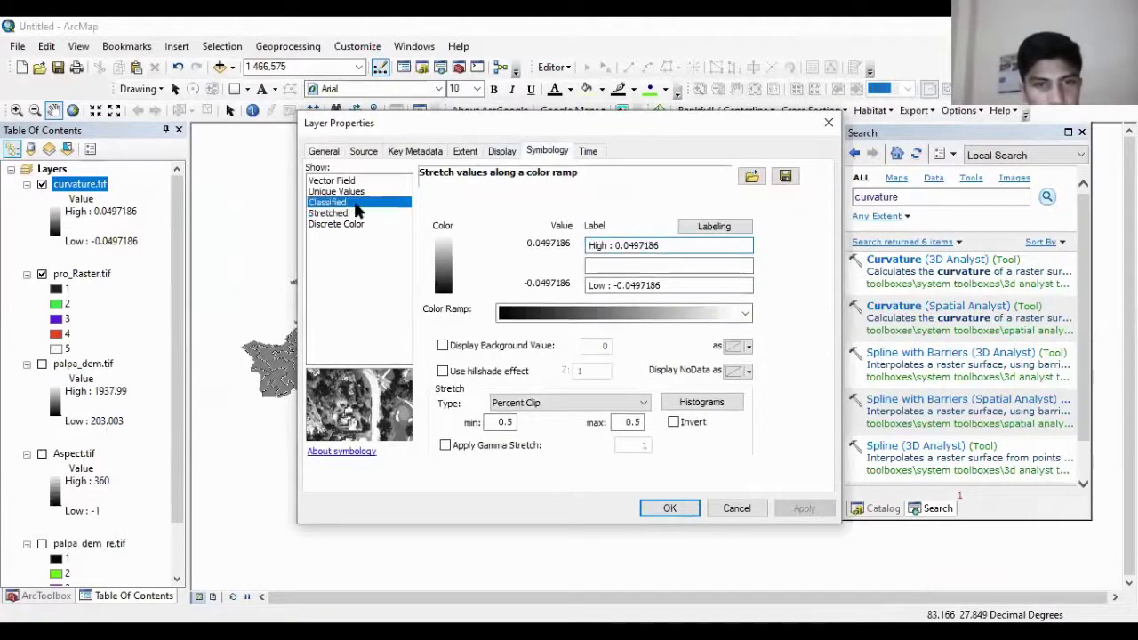
click(680, 256)
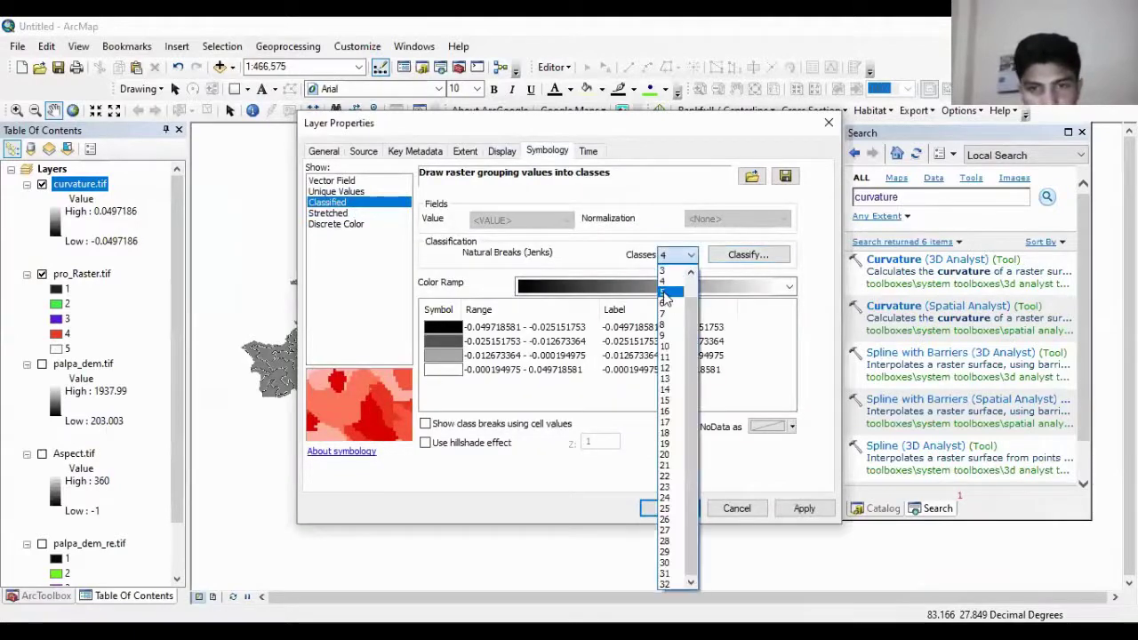
click(663, 270)
Step: Set the curvature layer's class break values to -0.05, 0 and 0.05 and accept the classification
click(752, 255)
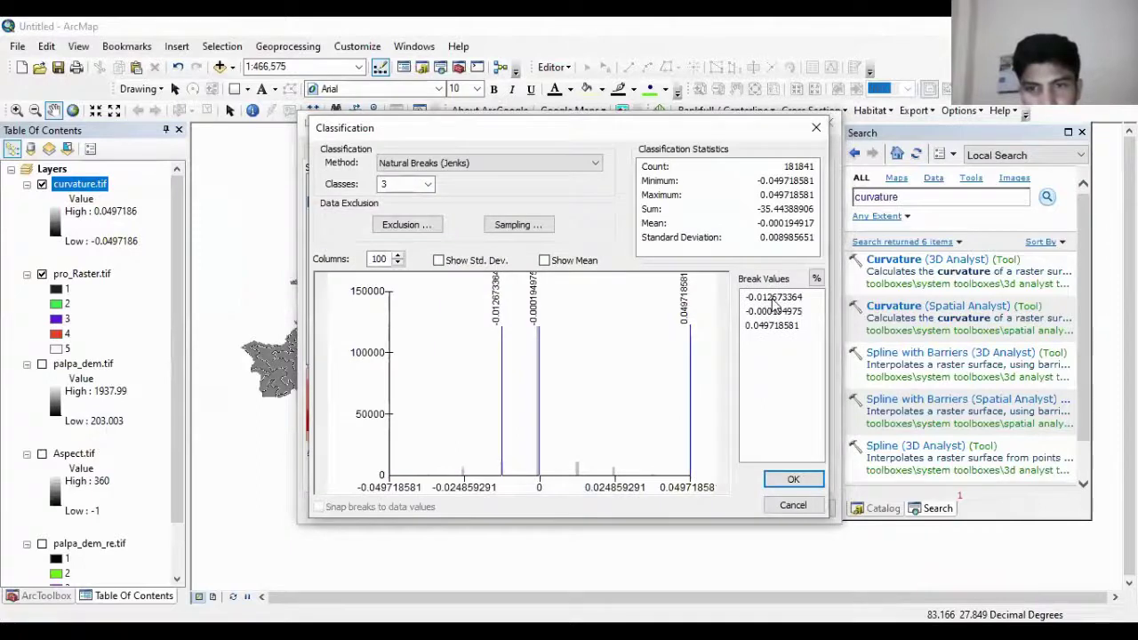
click(774, 298)
text(-0.05)
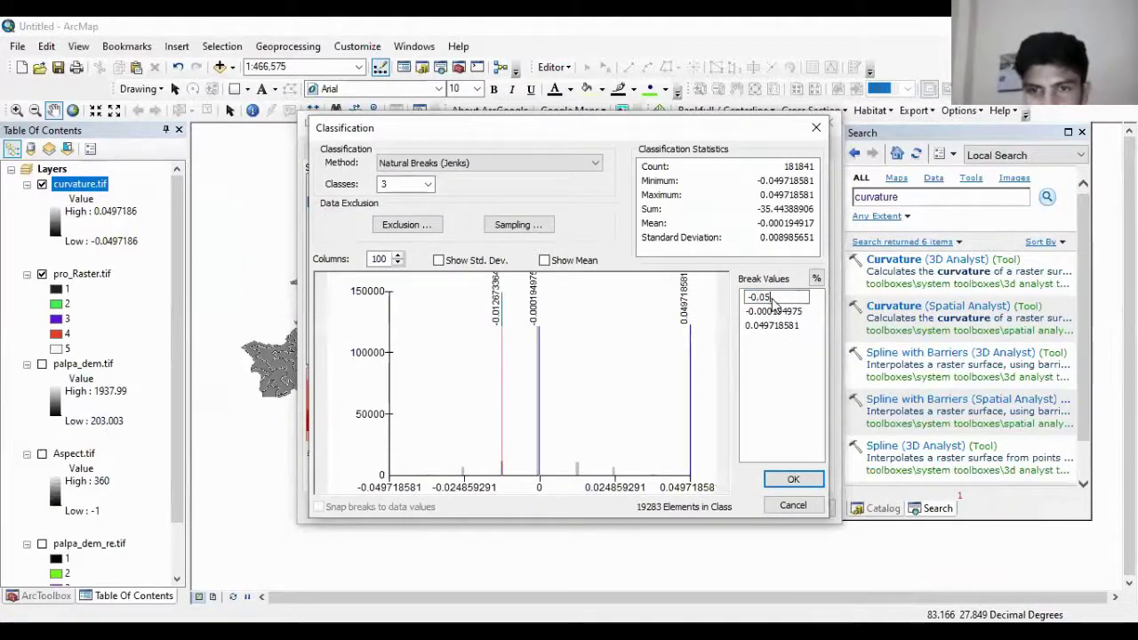
key(Return)
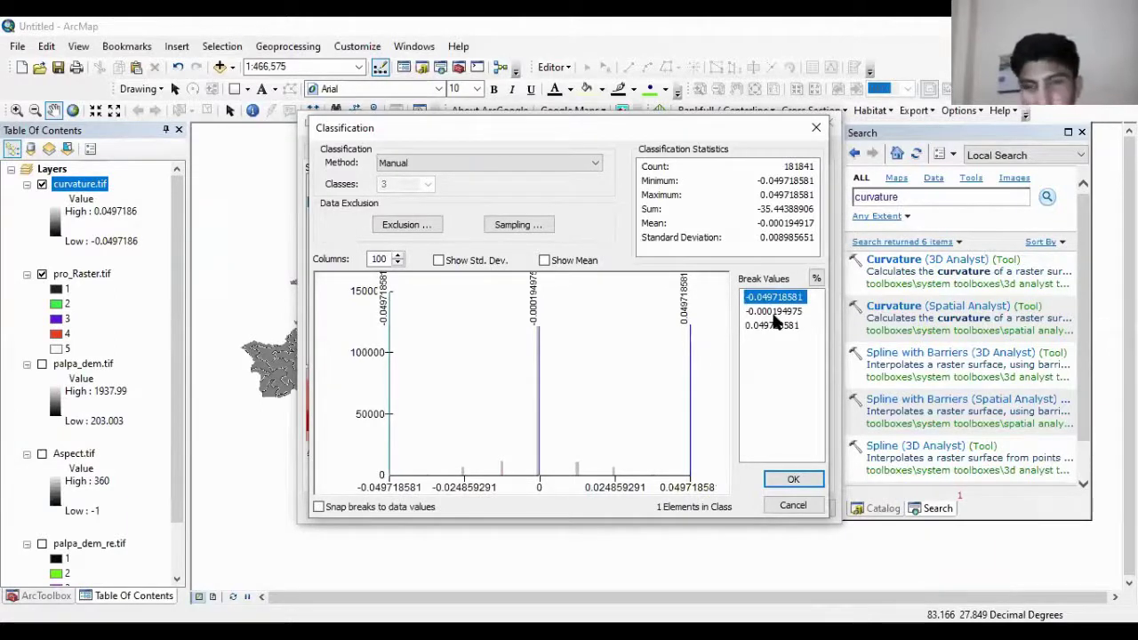
click(774, 317)
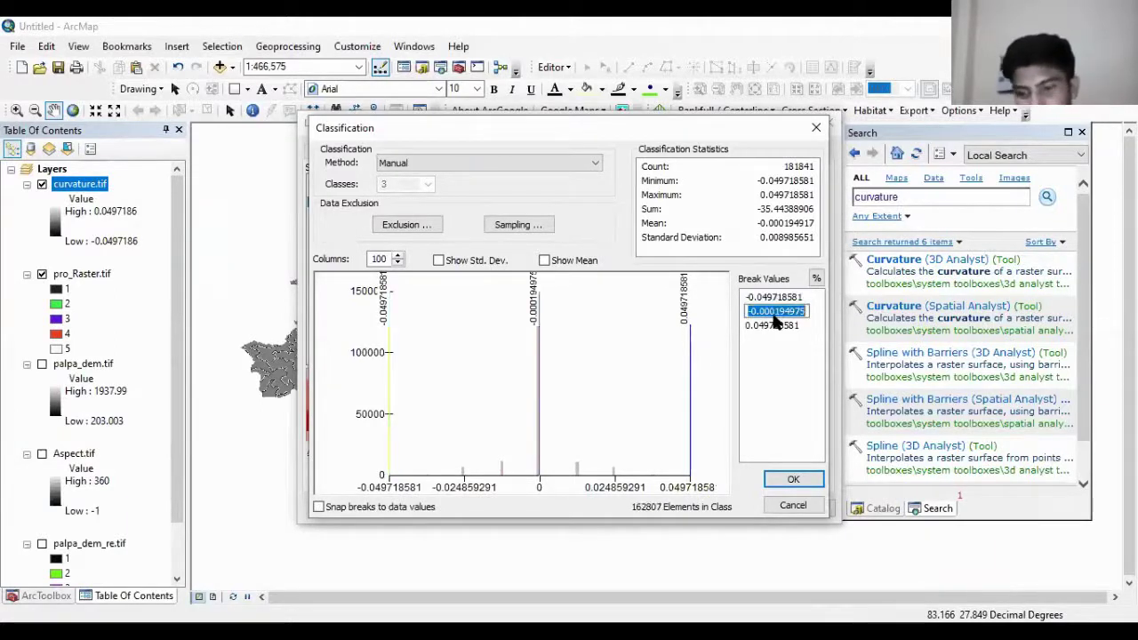
text(0)
key(Return)
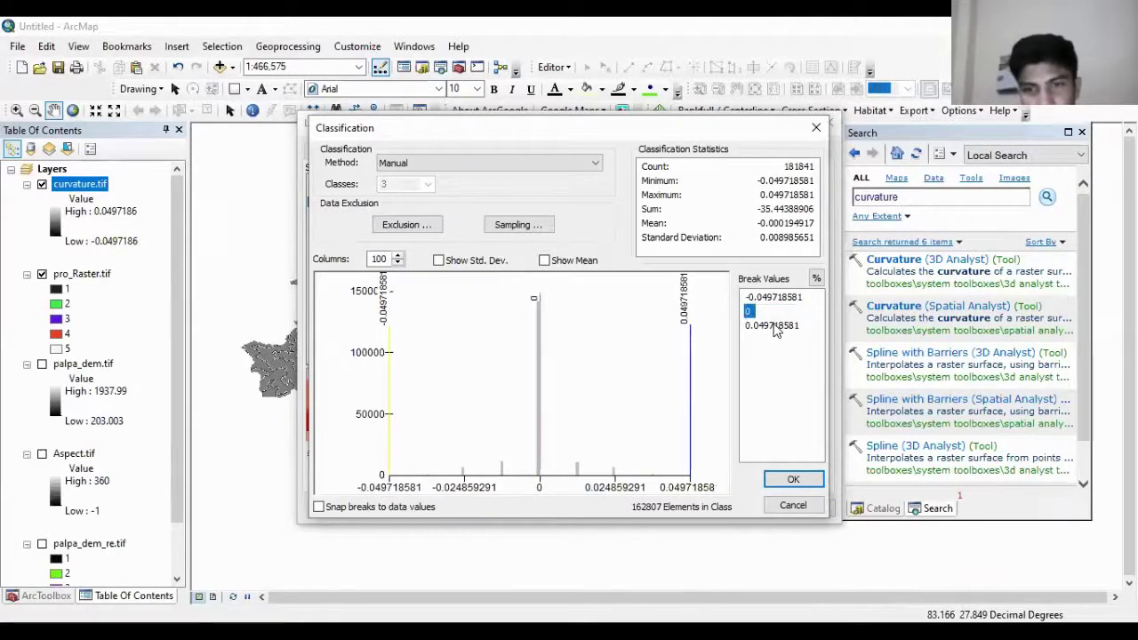
click(775, 326)
text(0.05)
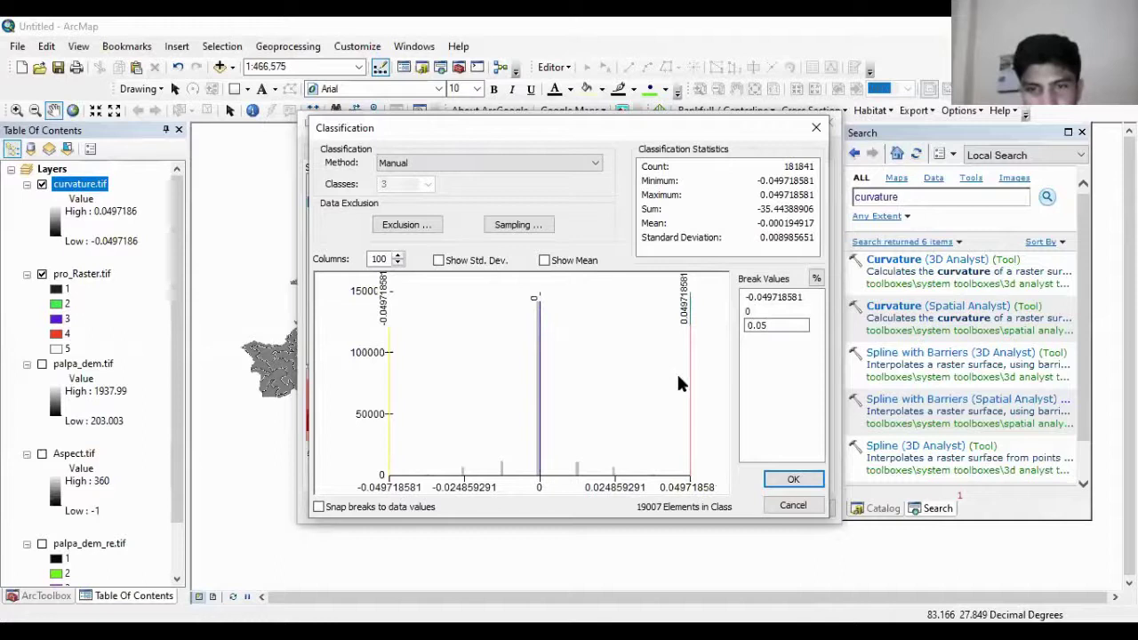
key(Return)
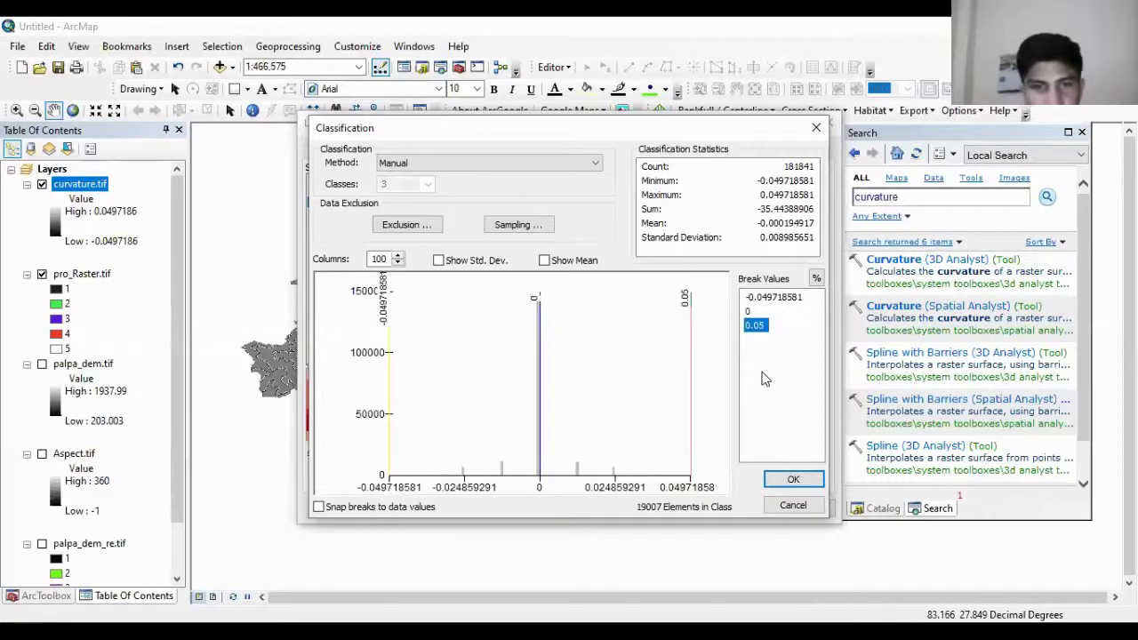
click(776, 298)
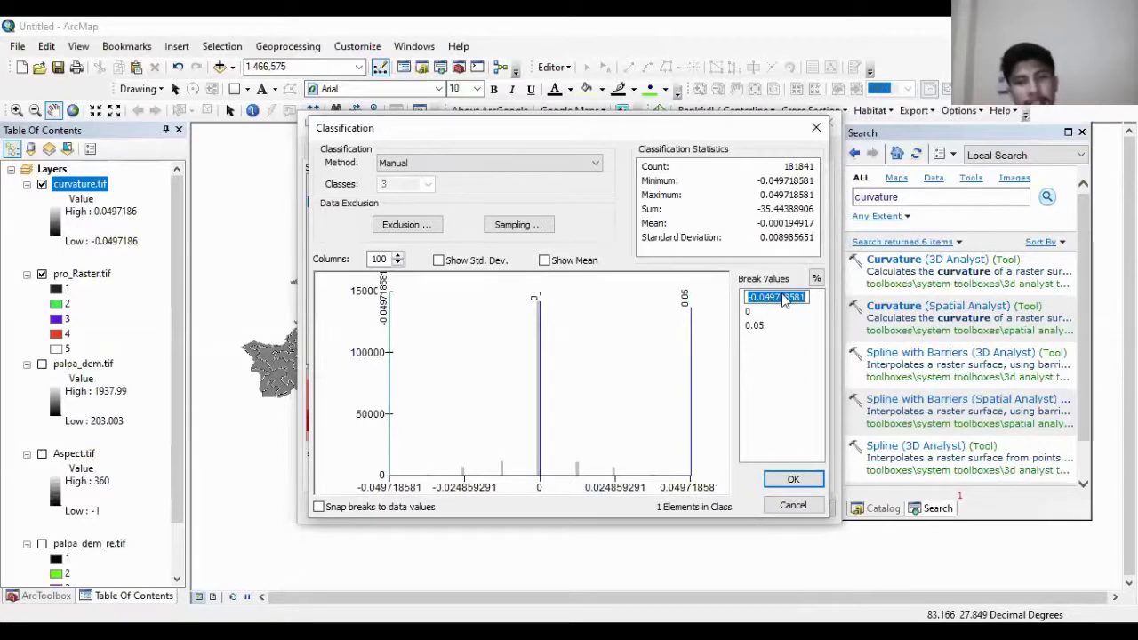
click(805, 486)
click(806, 487)
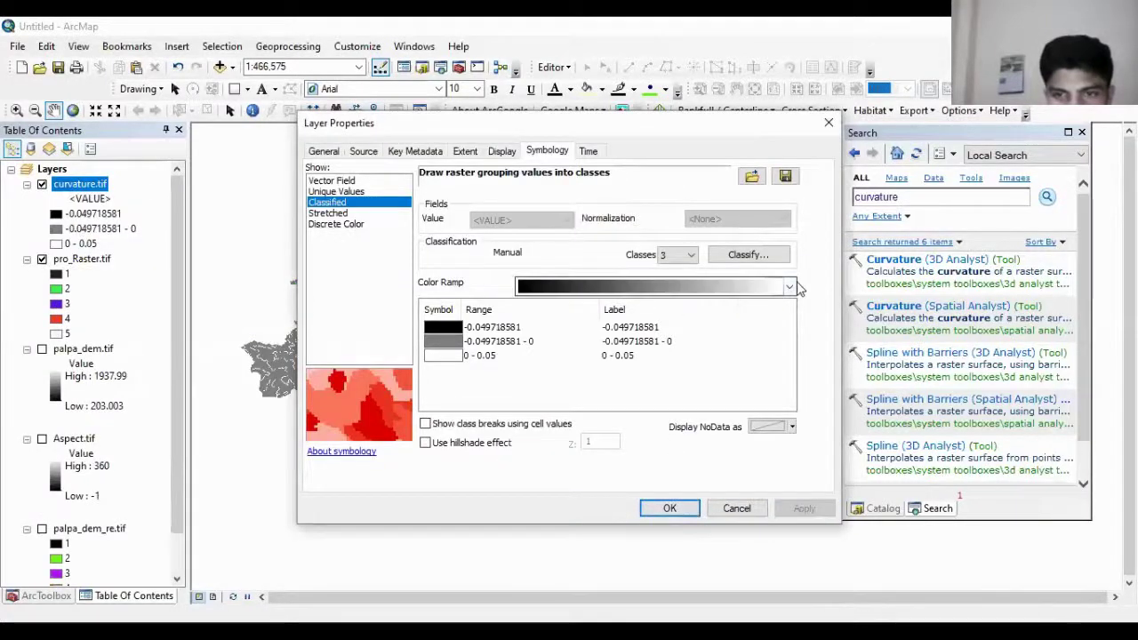
Step: Apply a green-yellow-red color ramp to the curvature.tif classes and close the layer properties
click(790, 285)
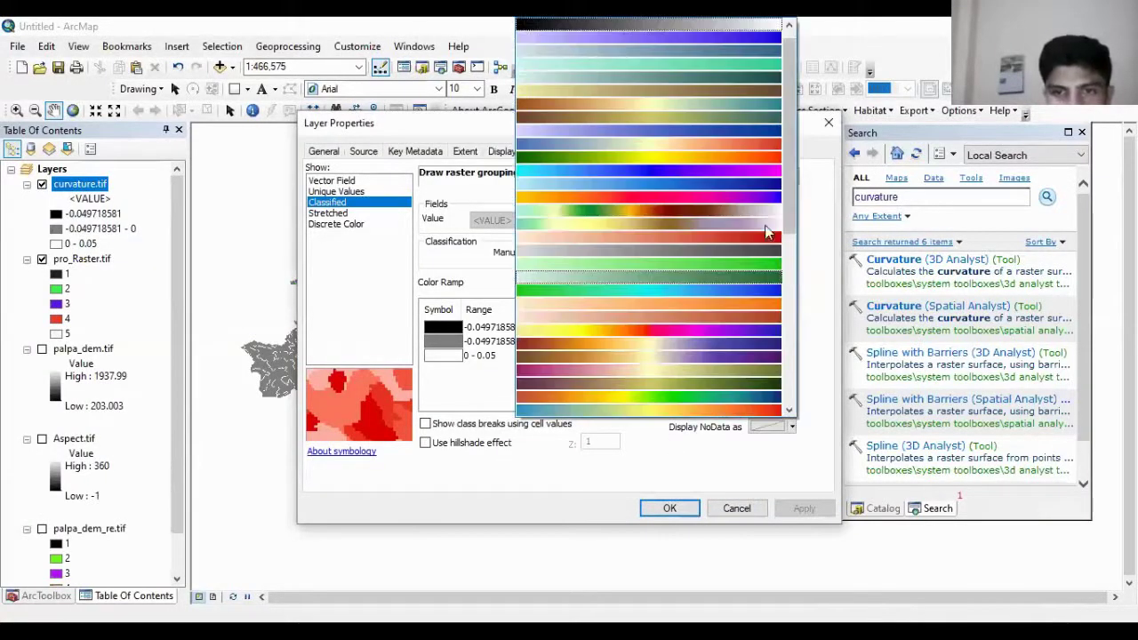
click(770, 173)
click(804, 508)
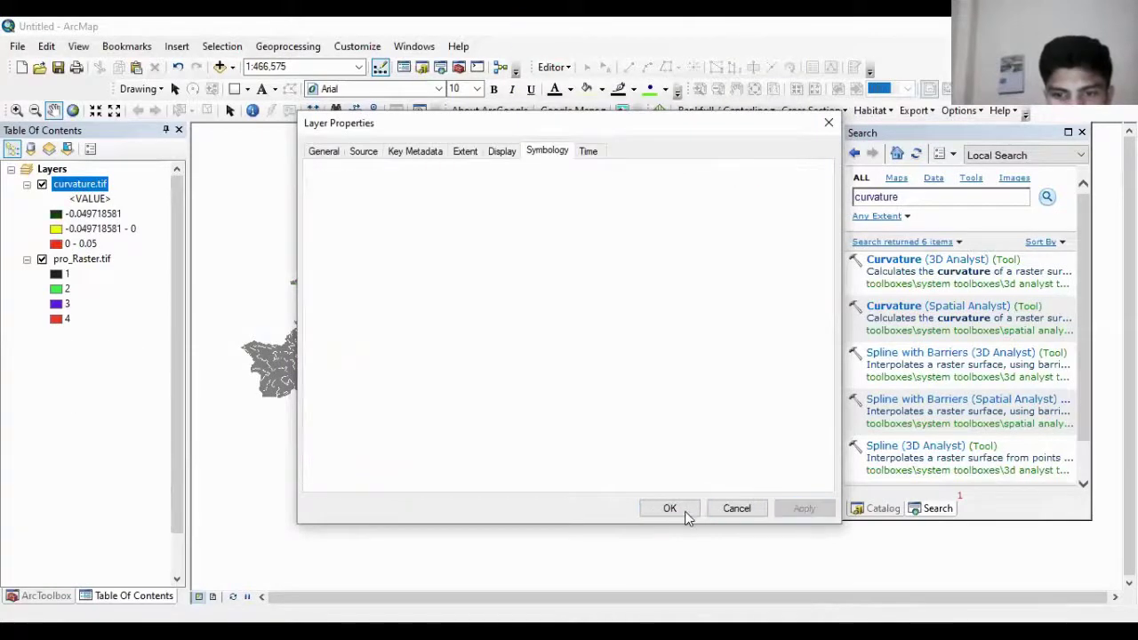
key(Return)
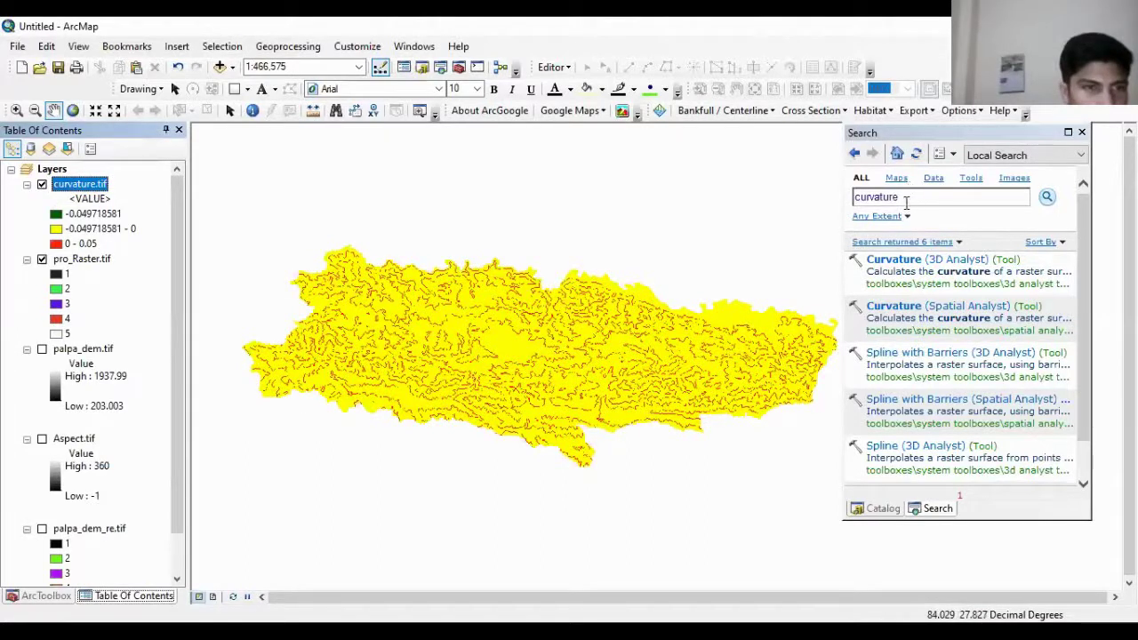
Step: Search the tools for "hillshade" and open the Hillshade (Spatial Analyst) tool
click(906, 198)
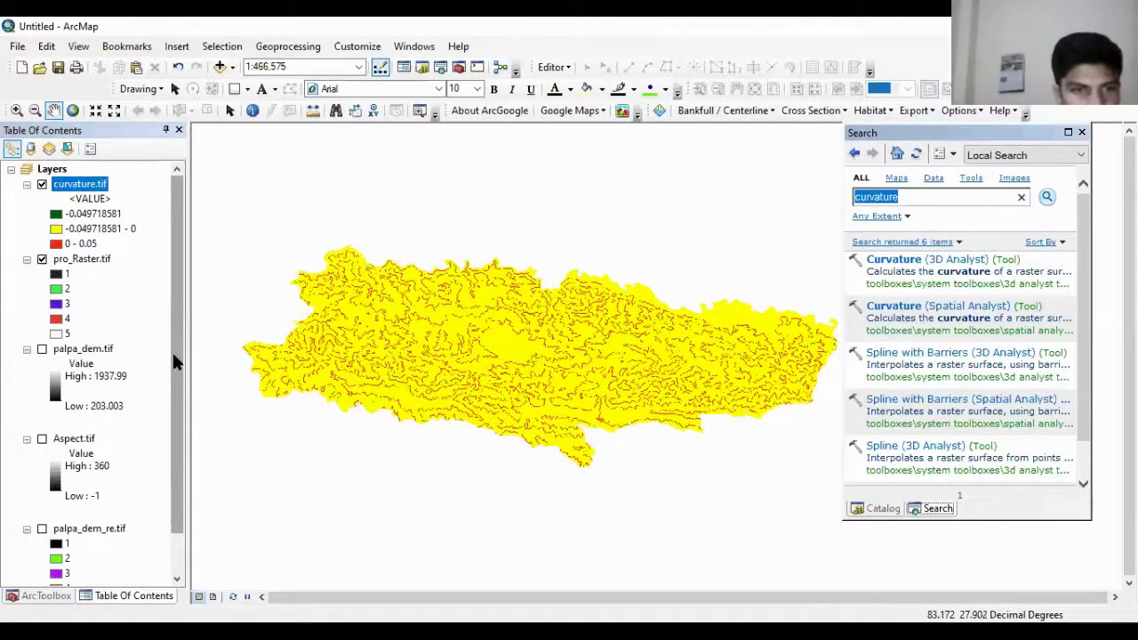
scroll(174, 362, down, 1)
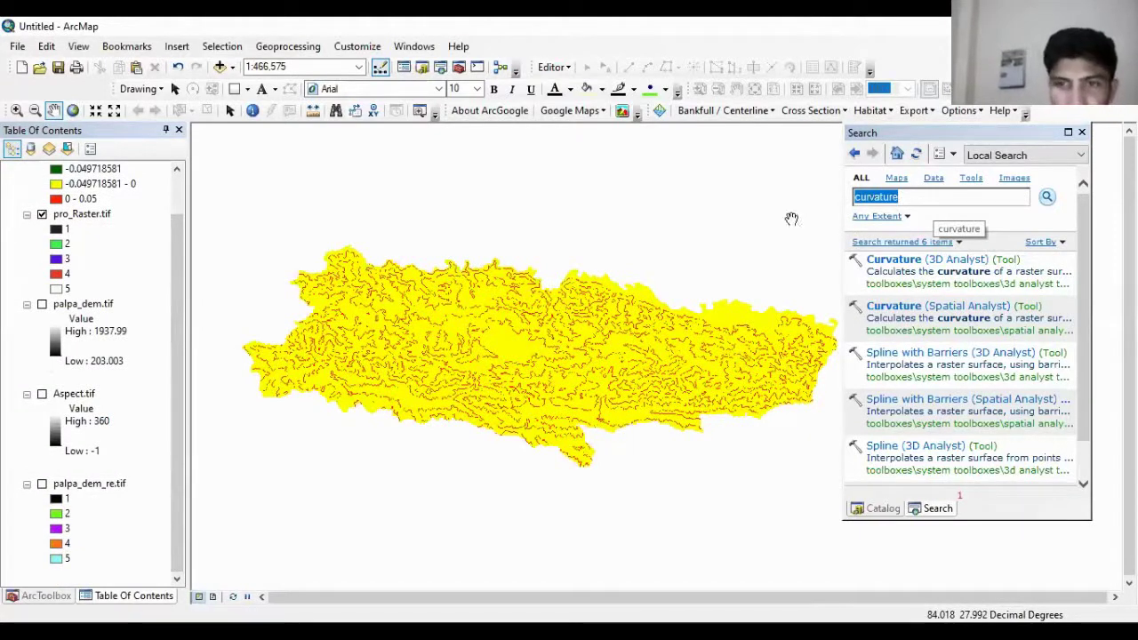
text(hill )
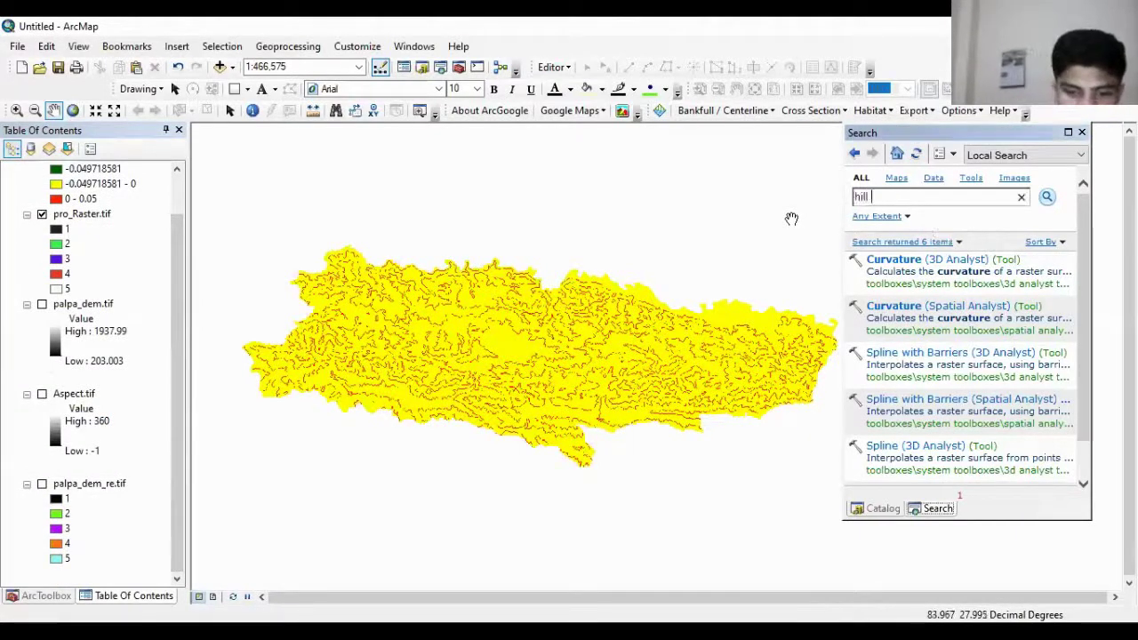
text(shade)
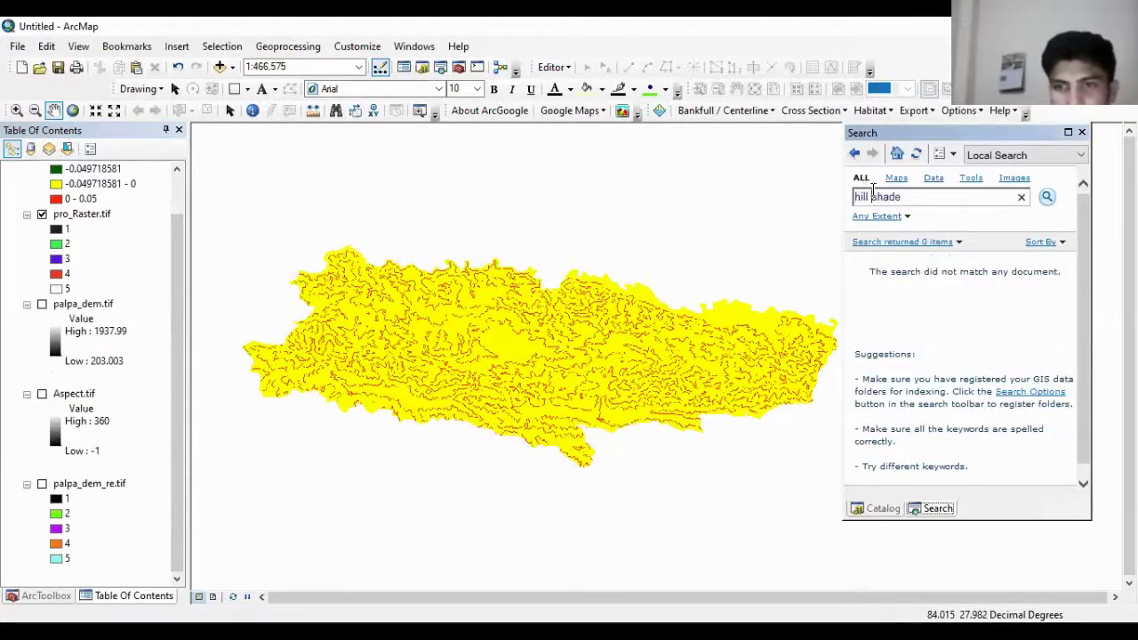
click(873, 192)
key(BackSpace)
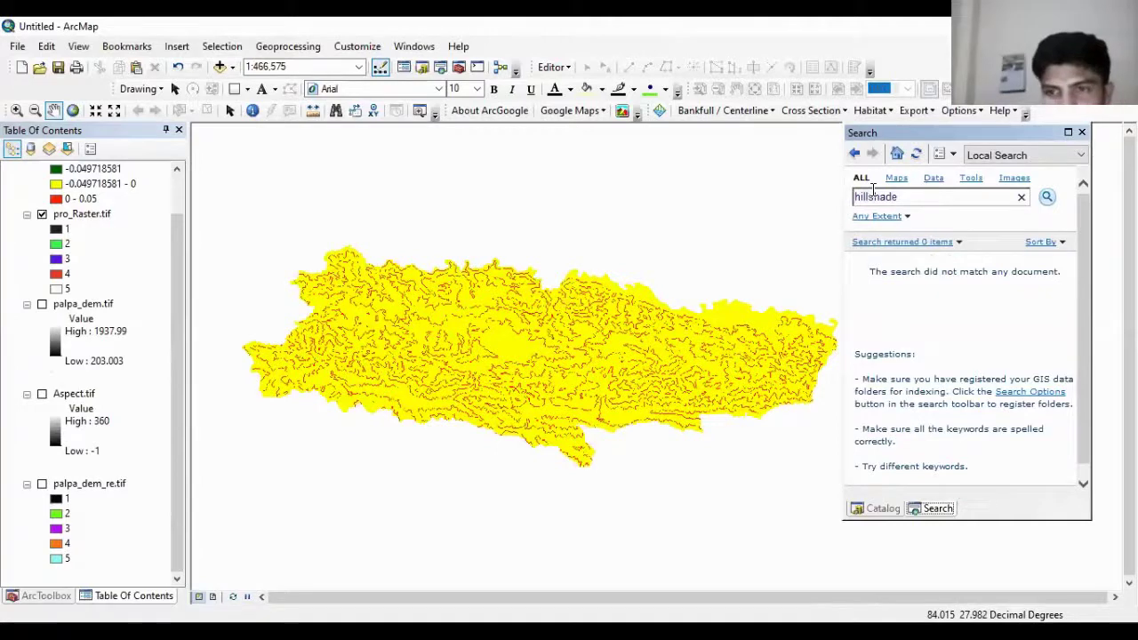
key(Return)
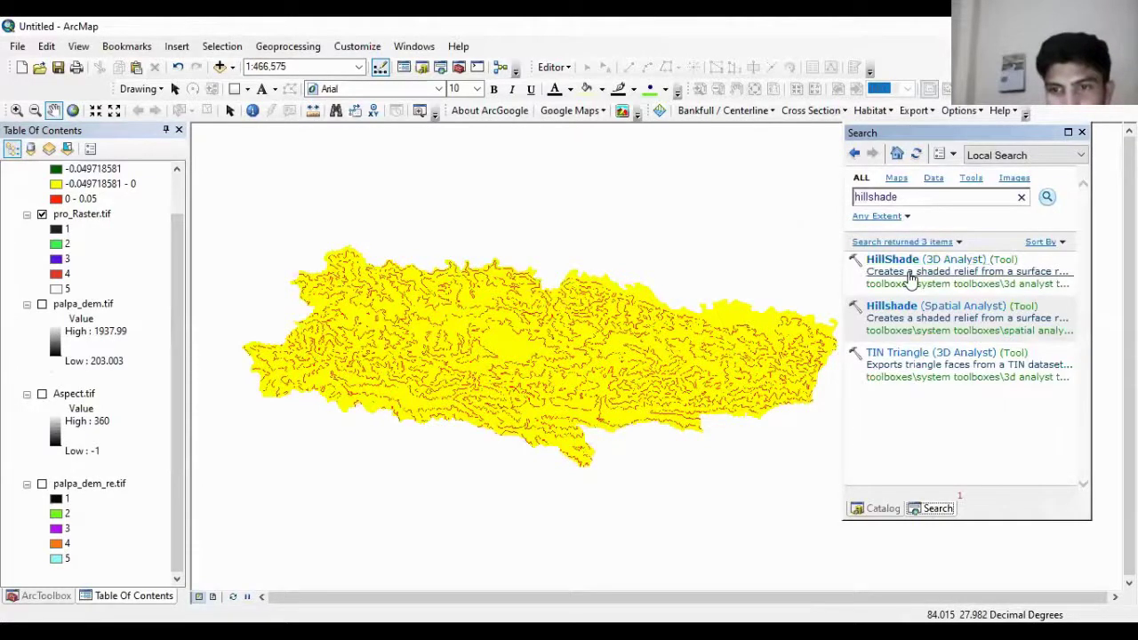
double_click(899, 306)
Step: Run Hillshade on pro_Raster.tif with the default azimuth and altitude, saving the output as Hillshade.tif in the train folder
scroll(82, 416, up, 2)
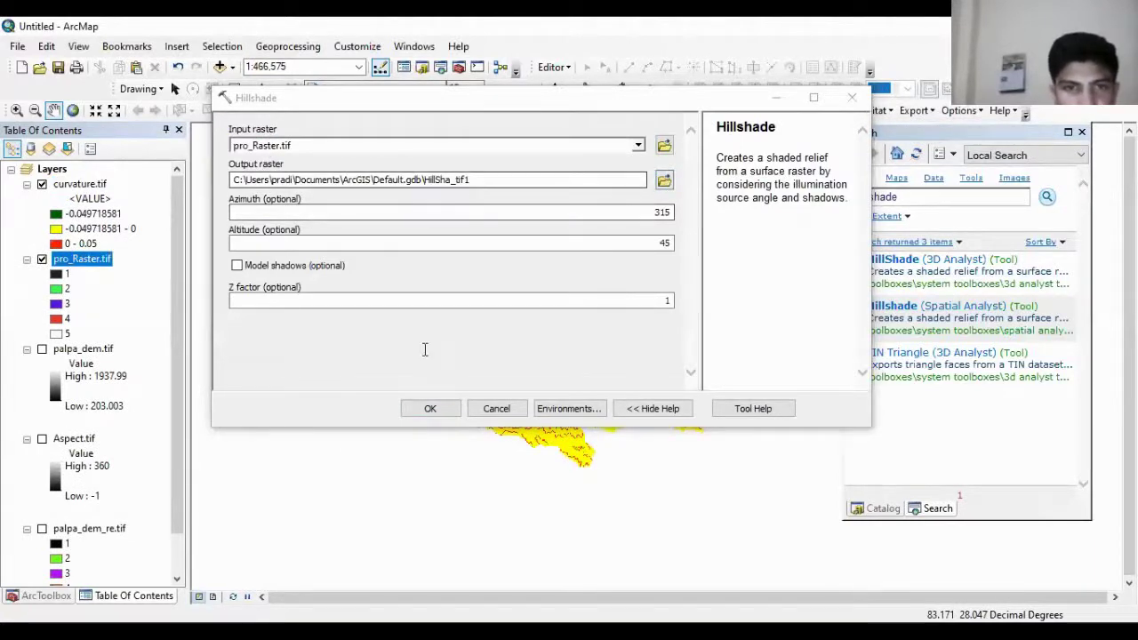
click(665, 180)
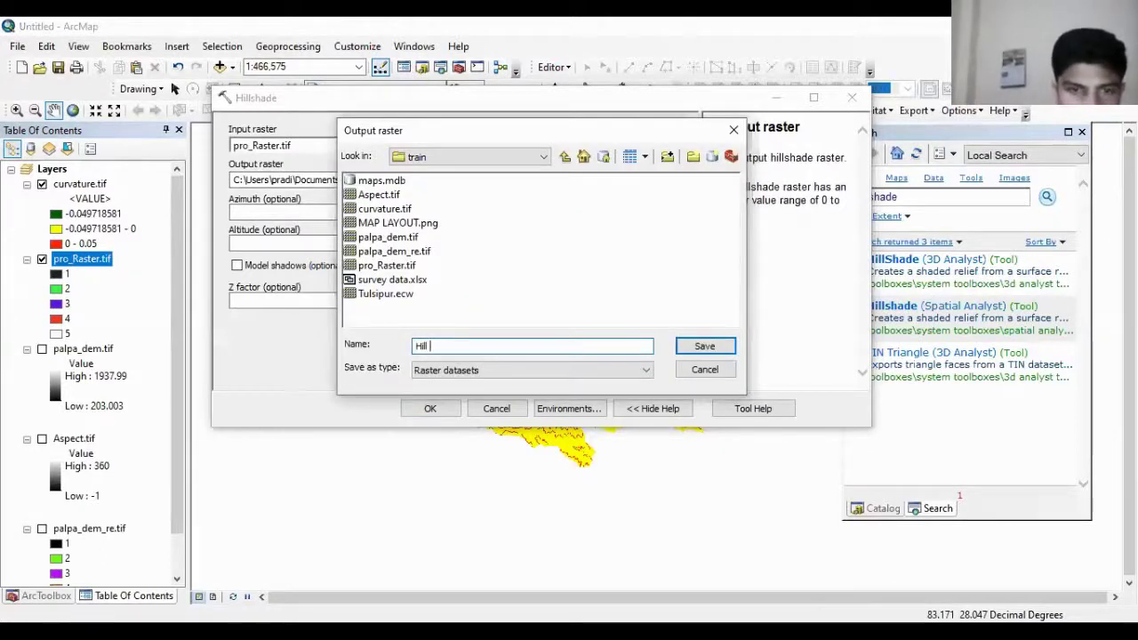
text(Hillshade)
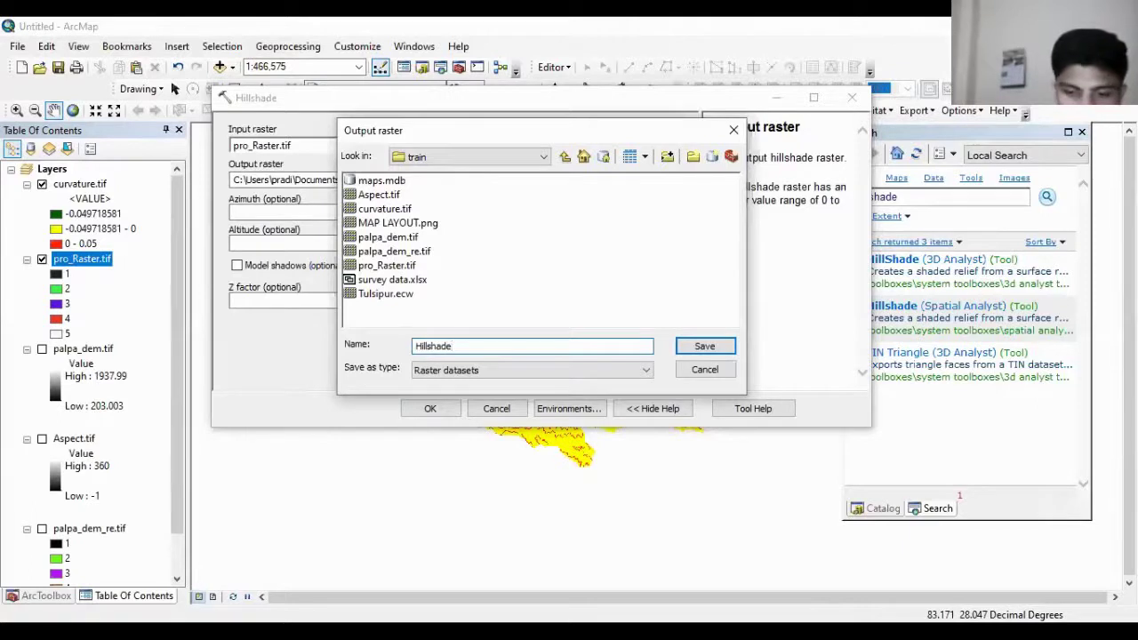
text(.ti)
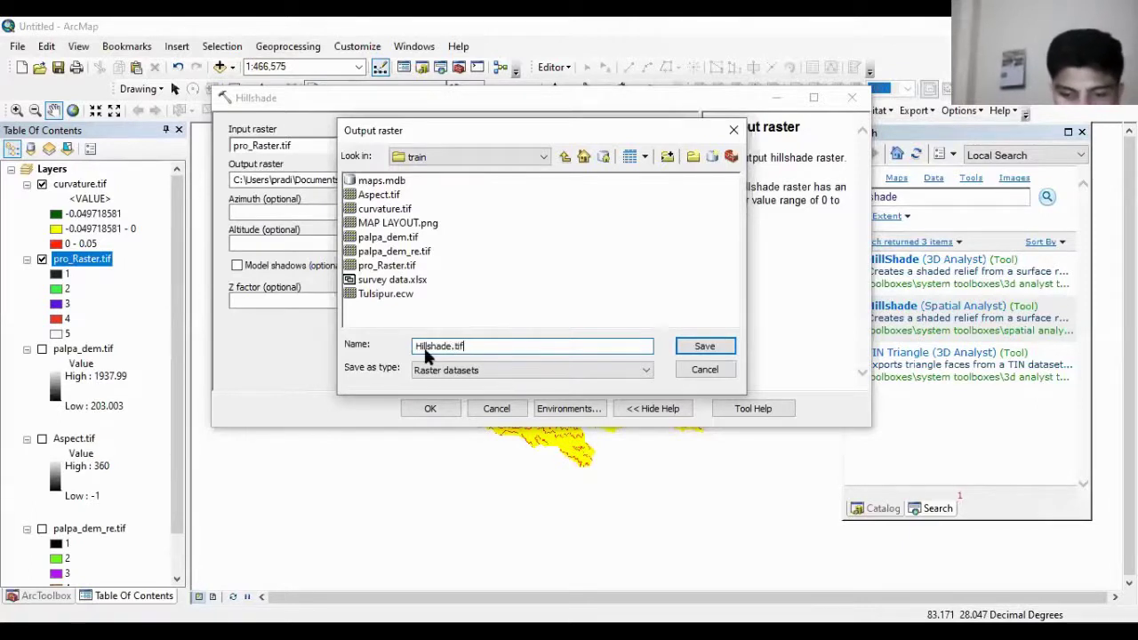
text(f)
key(Return)
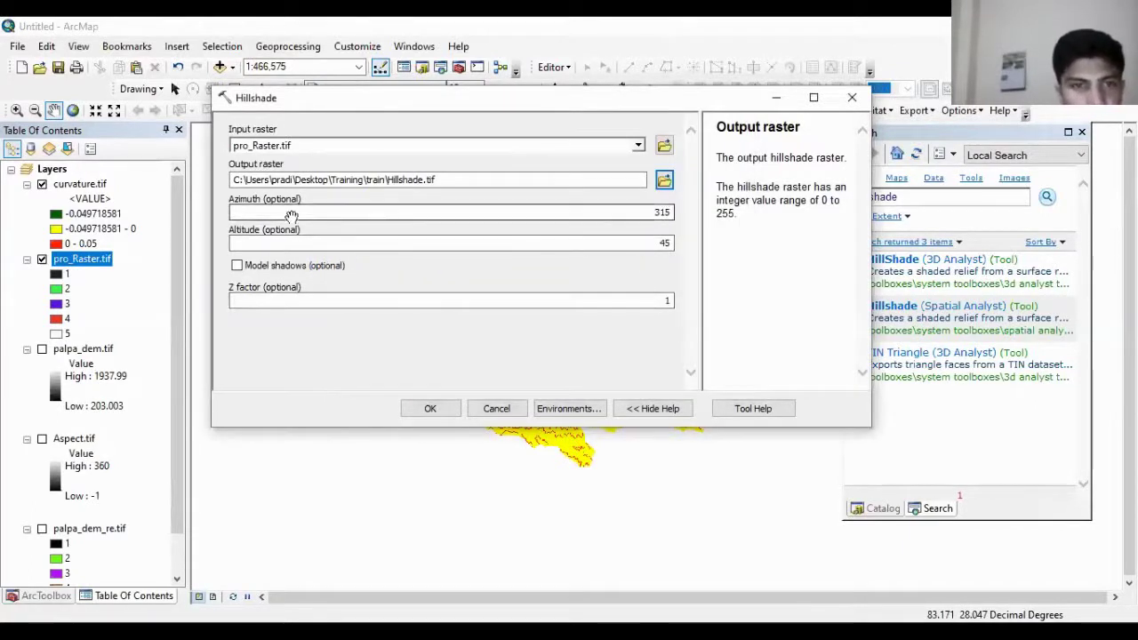
click(431, 409)
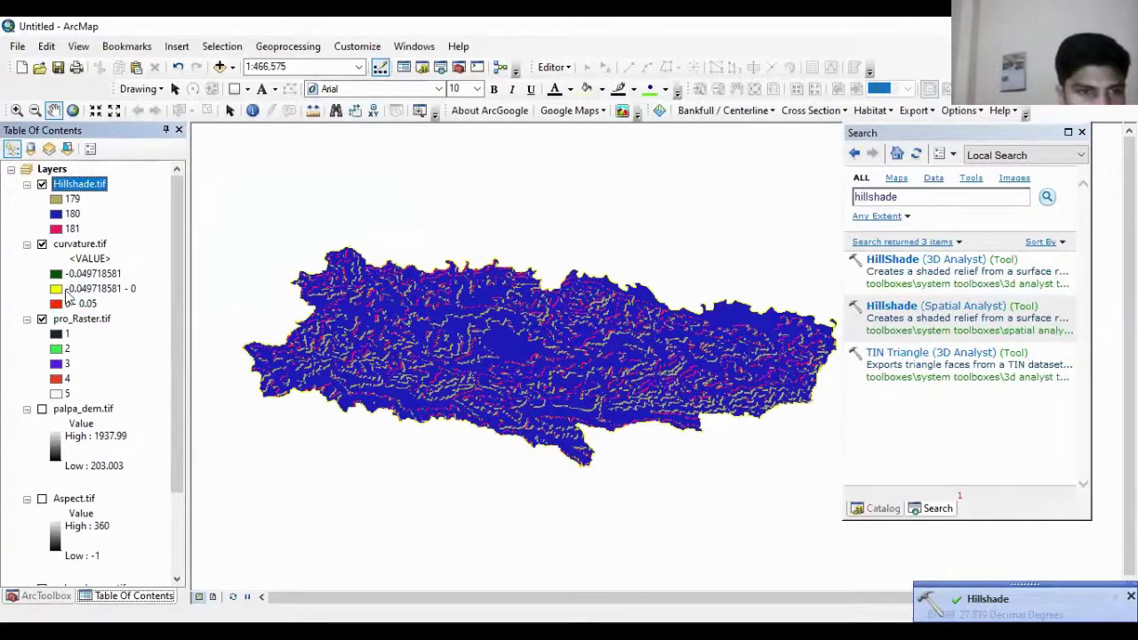
Step: Hide the curvature.tif and pro_Raster.tif layers and remove the Hillshade.tif layer from the map
click(41, 244)
click(42, 318)
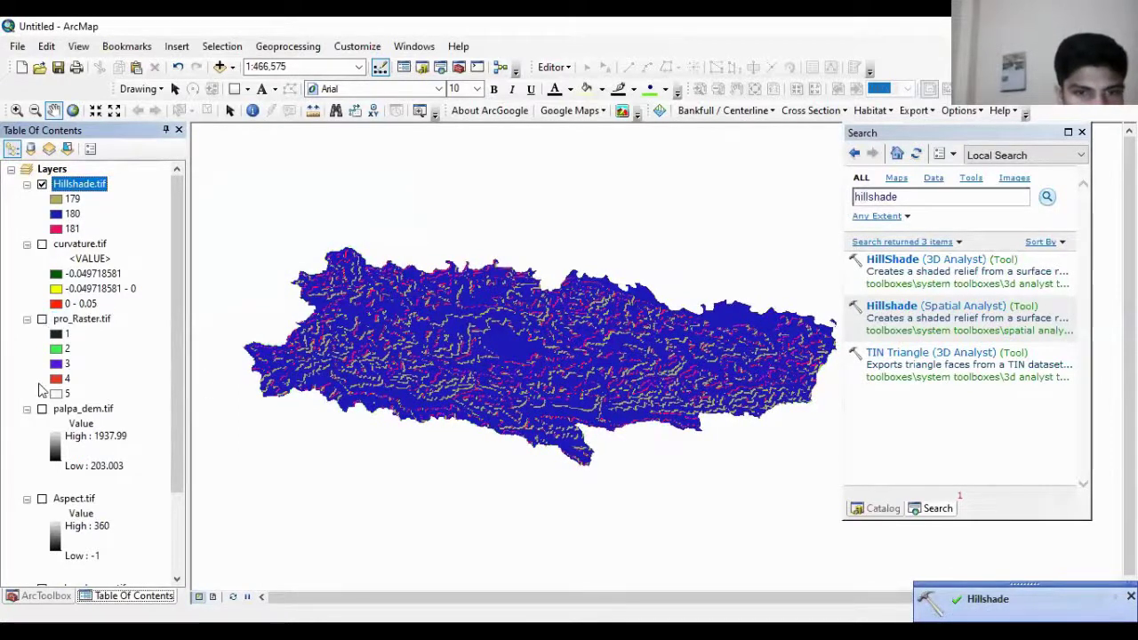
right_click(72, 188)
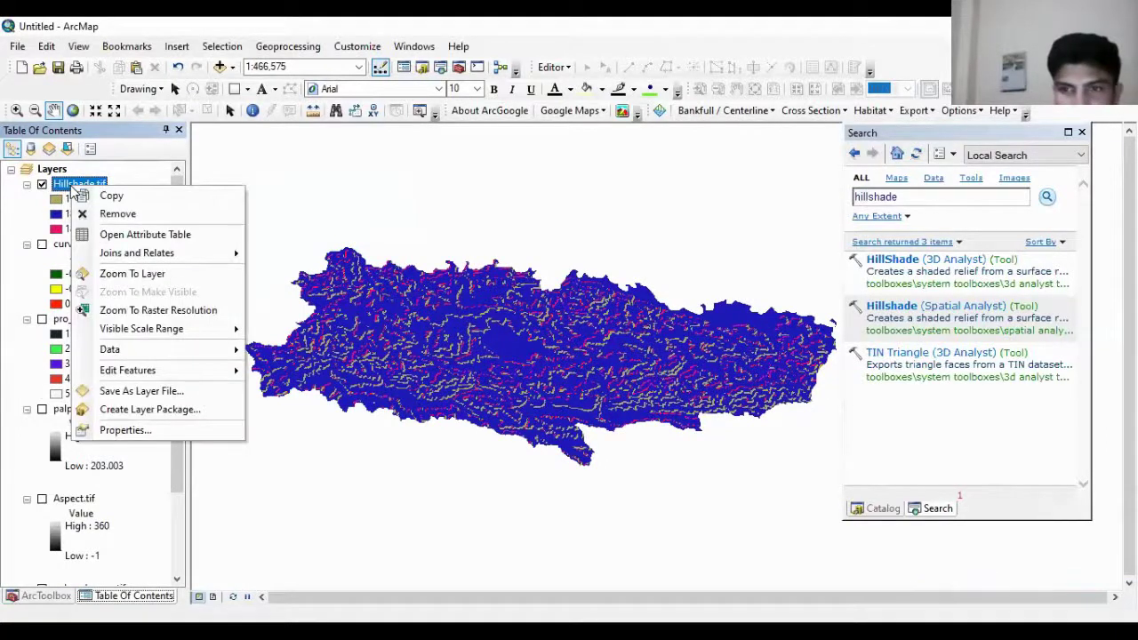
click(97, 214)
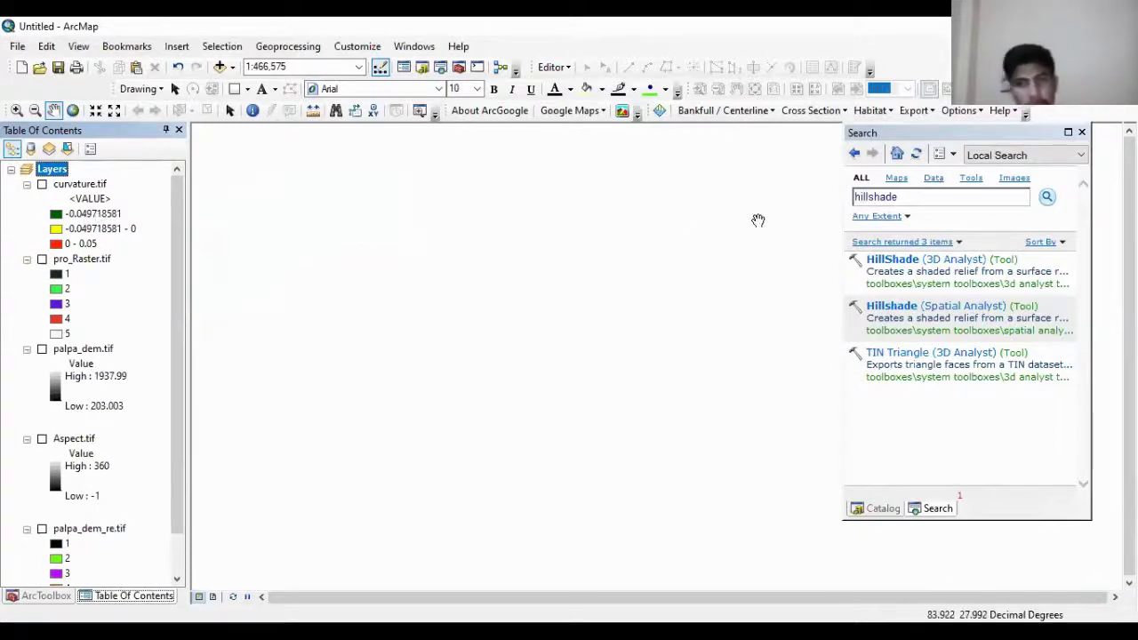
click(914, 259)
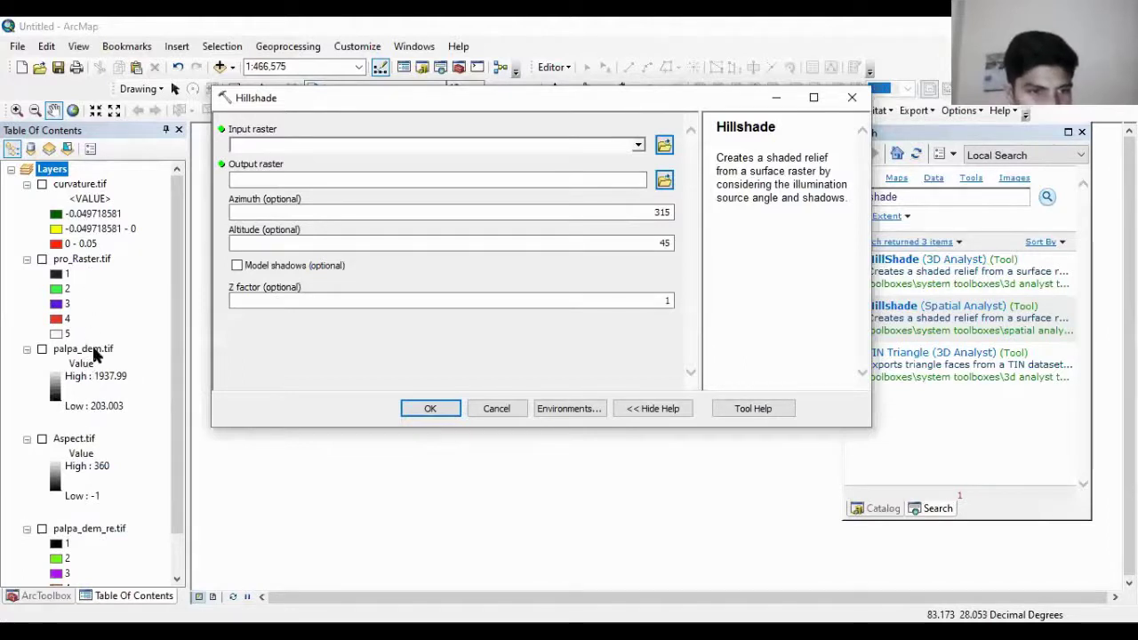
drag(92, 350, 311, 148)
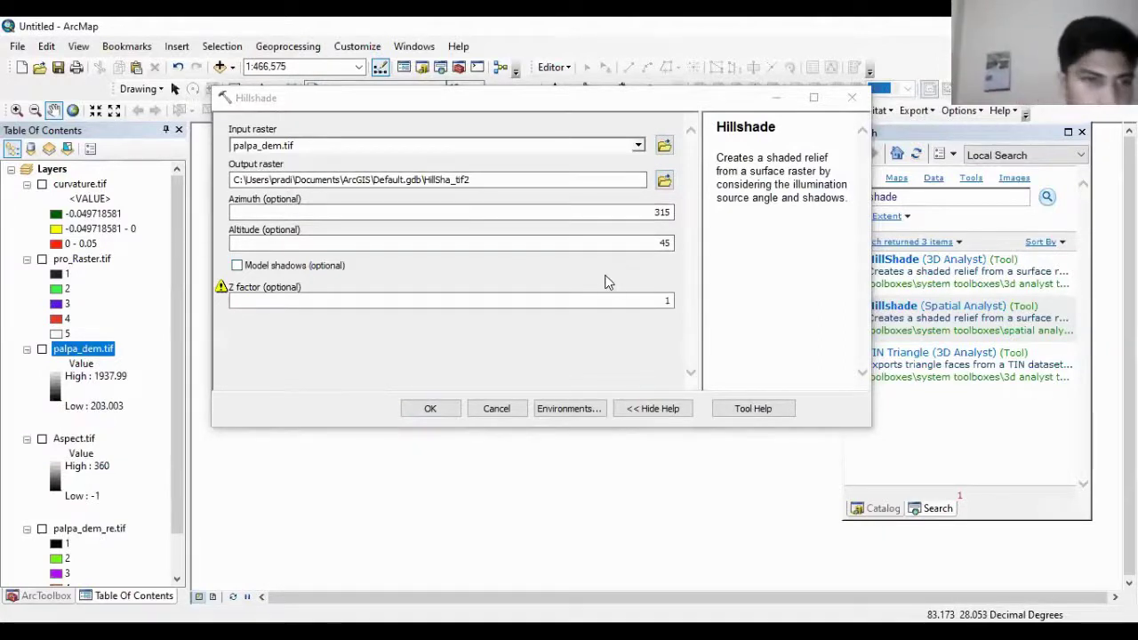
click(852, 98)
scroll(163, 374, down, 1)
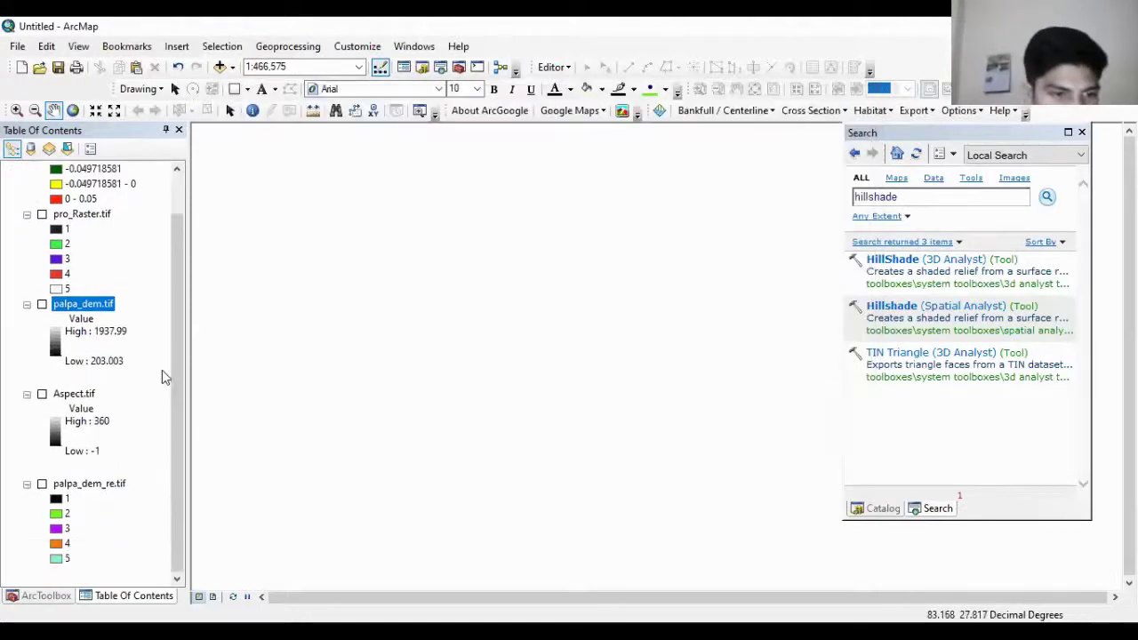
click(41, 485)
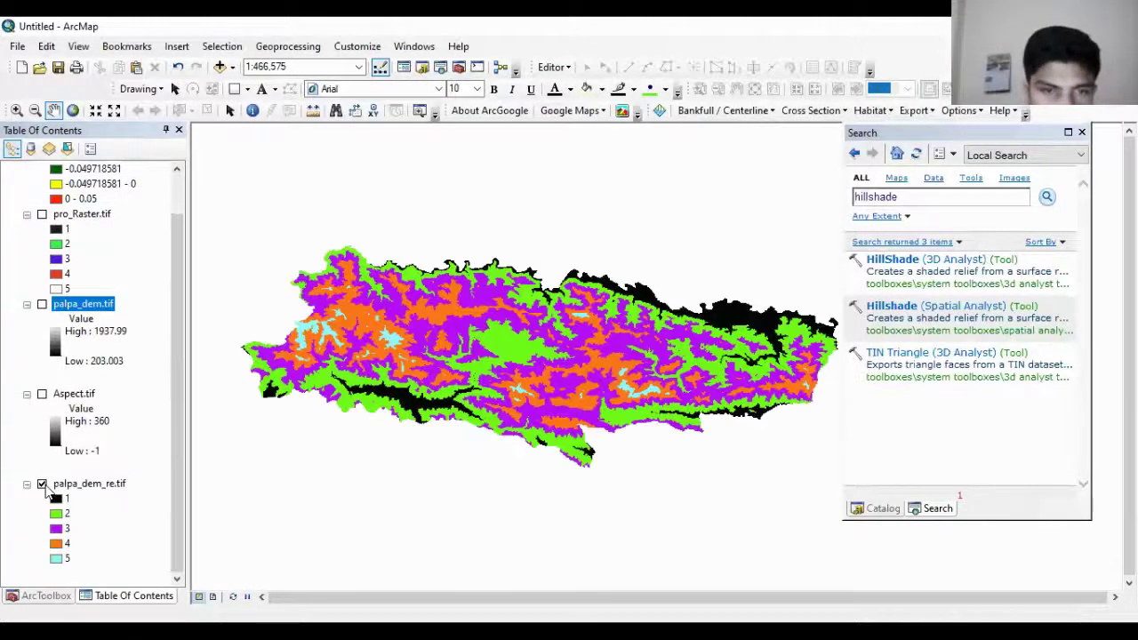
click(42, 485)
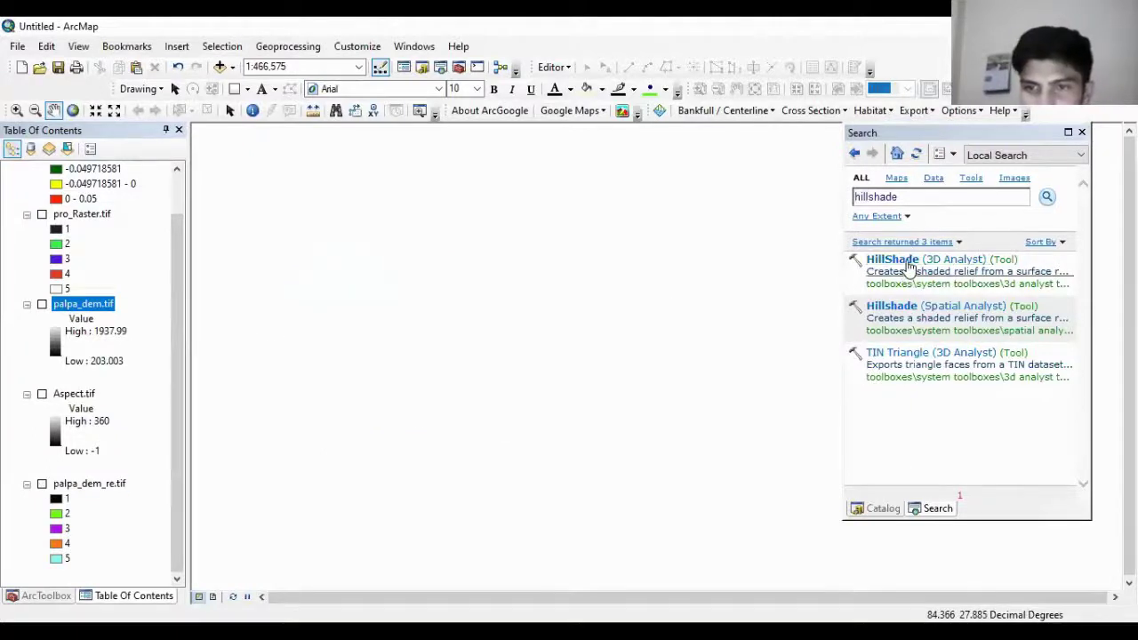
click(909, 267)
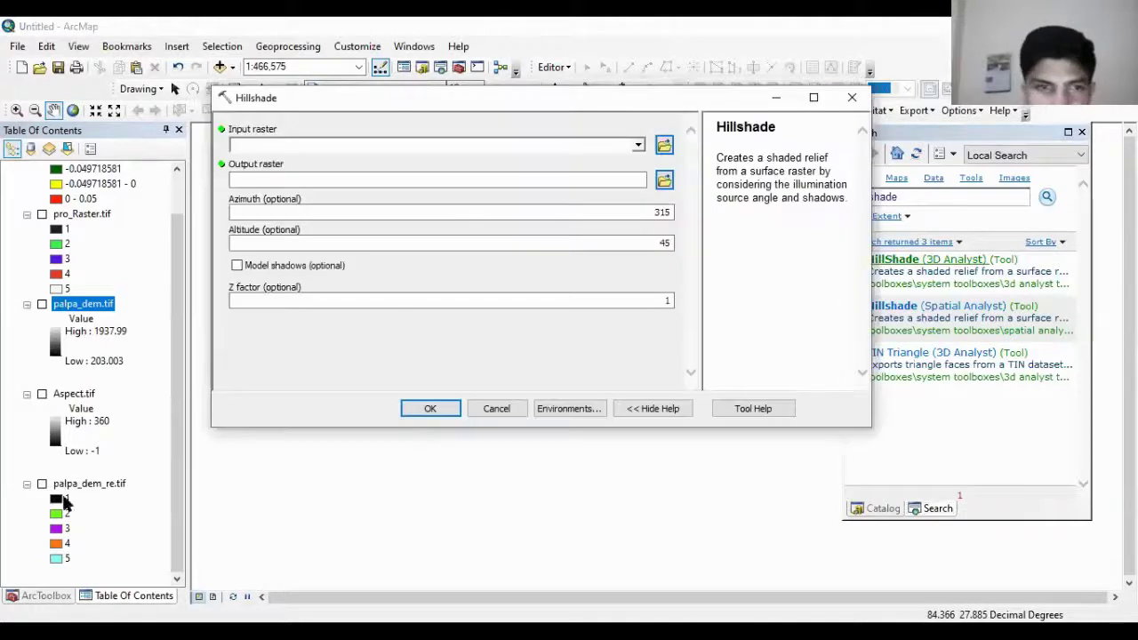
drag(73, 490, 500, 145)
click(846, 100)
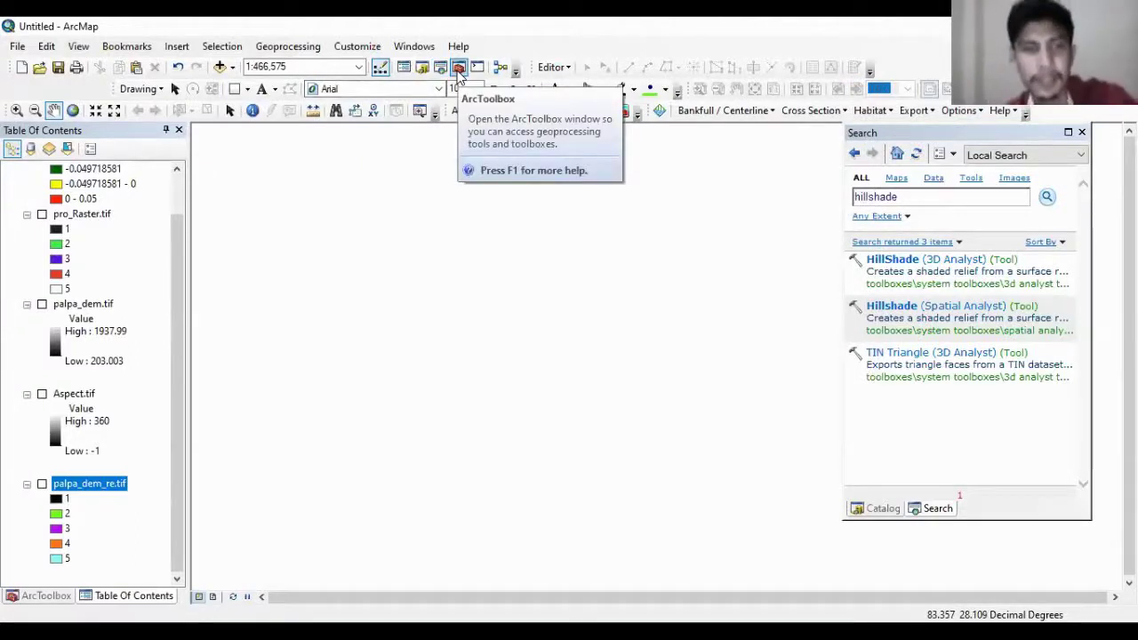
Step: Open the Project Raster tool from the raster projection and transformation tools in Data Management Tools
click(459, 75)
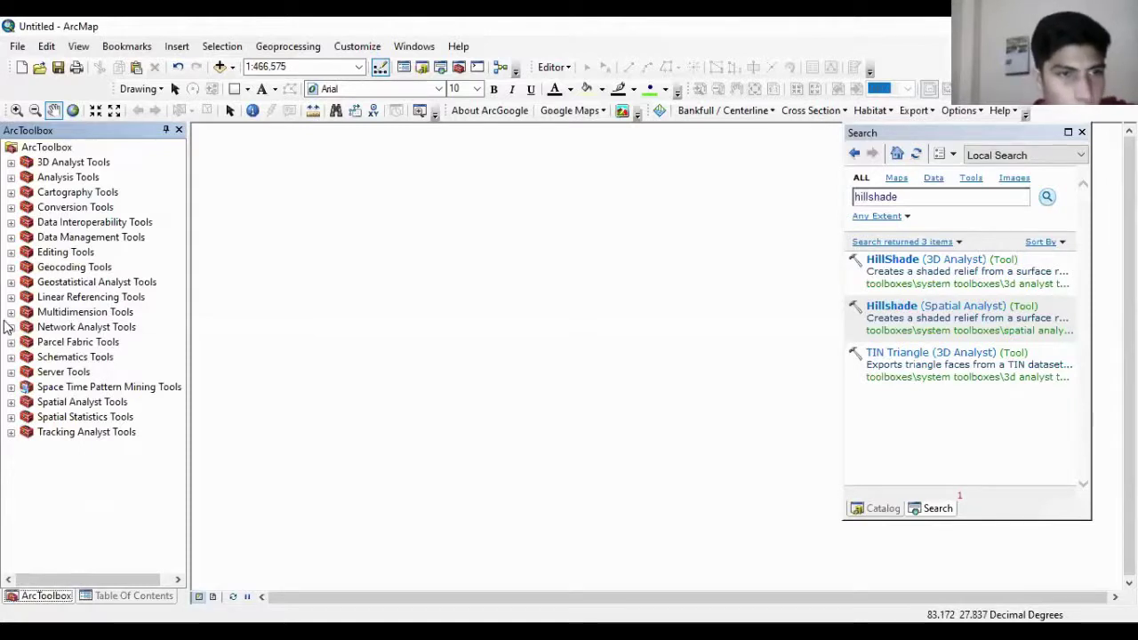
click(11, 237)
scroll(98, 320, down, 5)
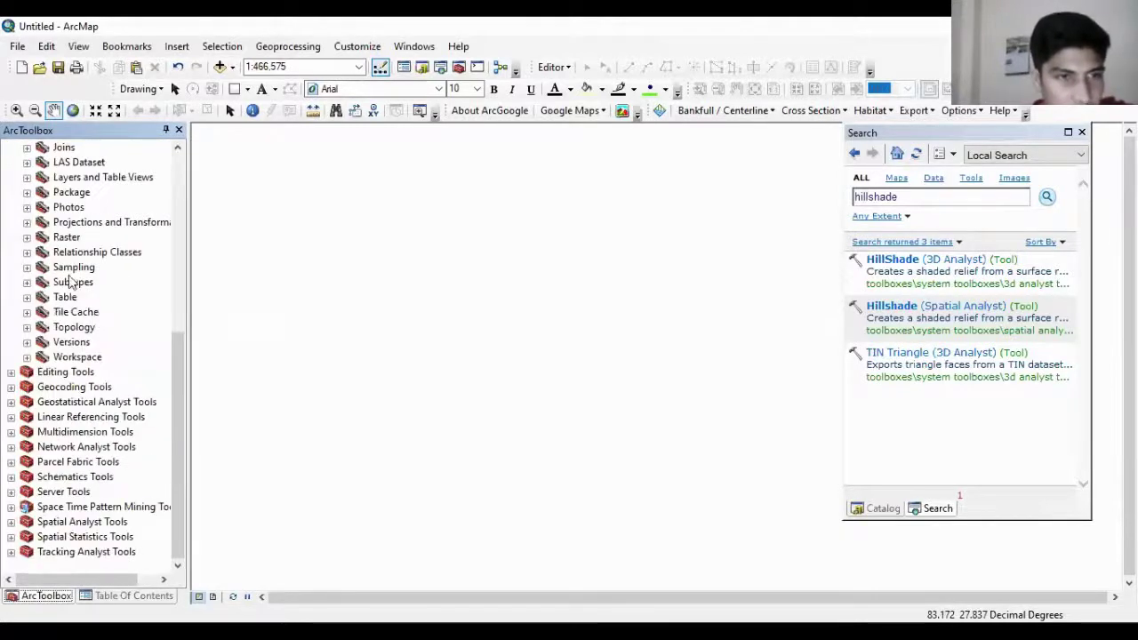
click(26, 223)
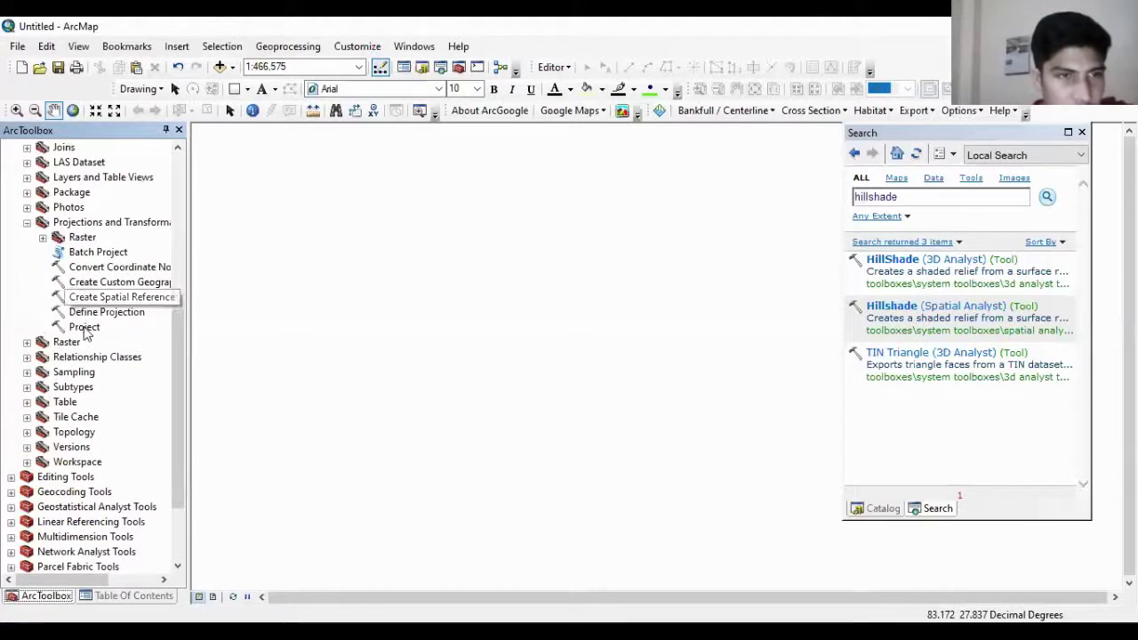
click(43, 237)
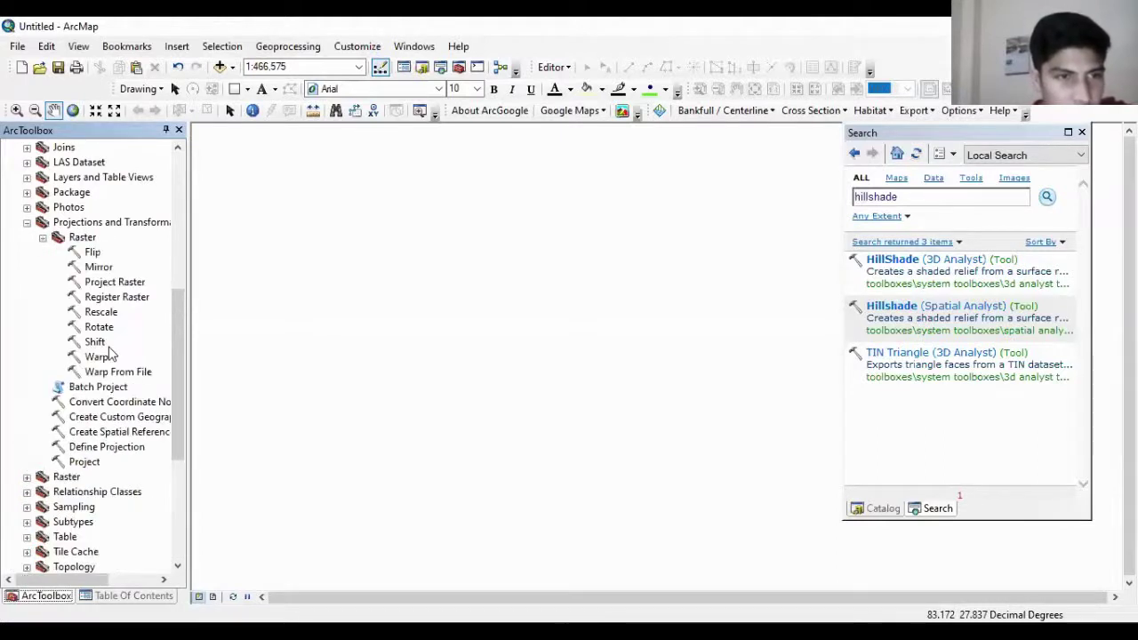
click(107, 280)
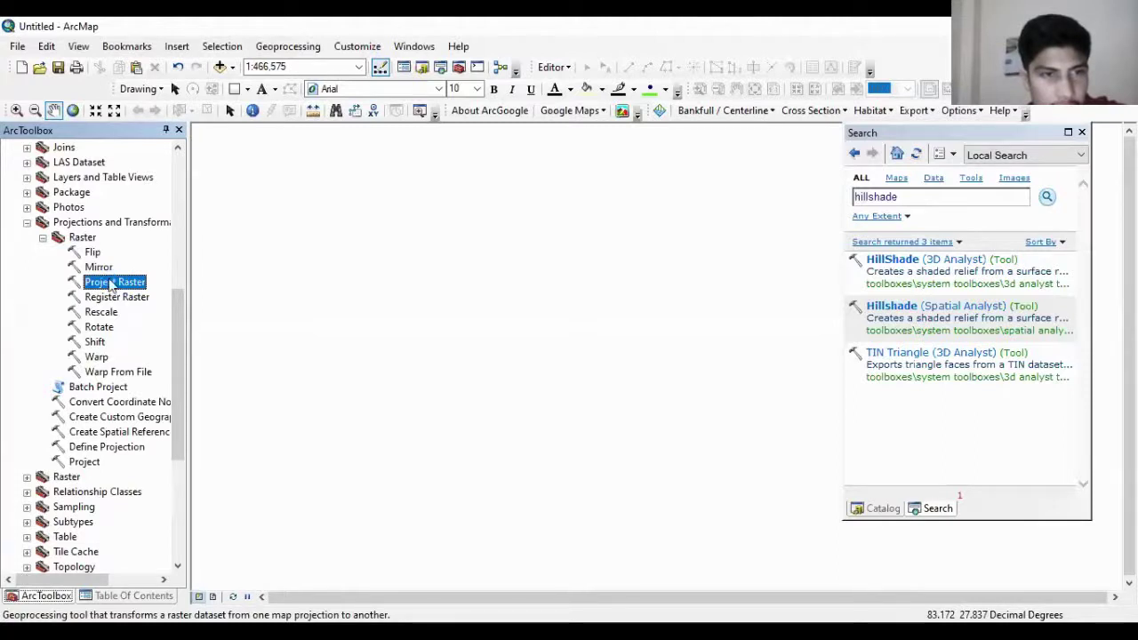
double_click(107, 281)
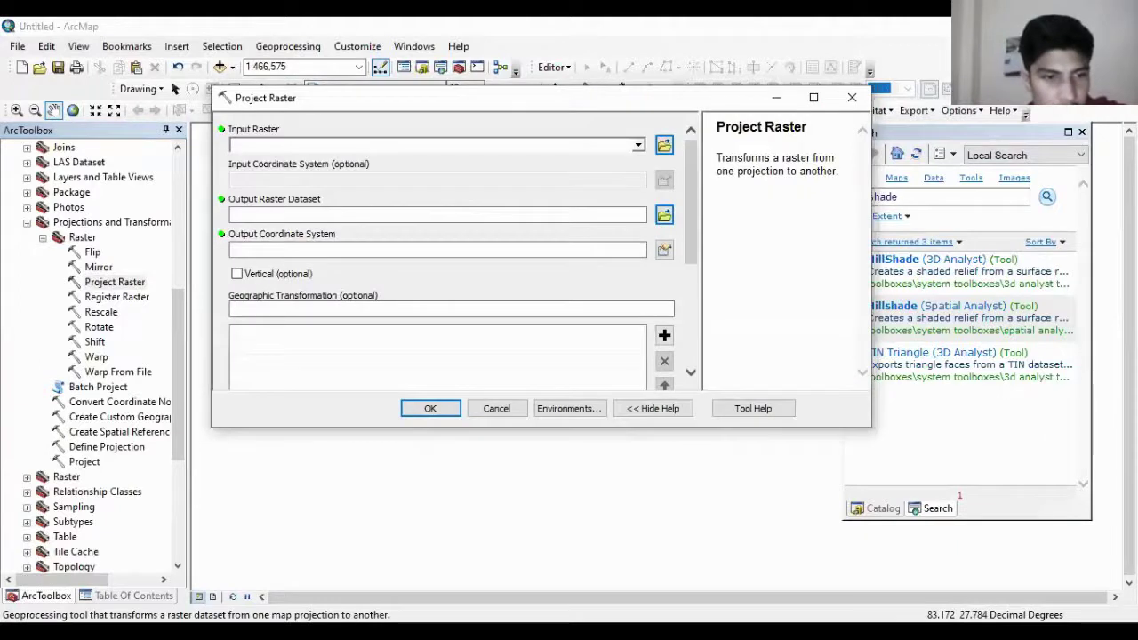
Step: Set palpa_dem.tif as the input raster to project and save the output as dem_pro.tif in the train folder
click(116, 596)
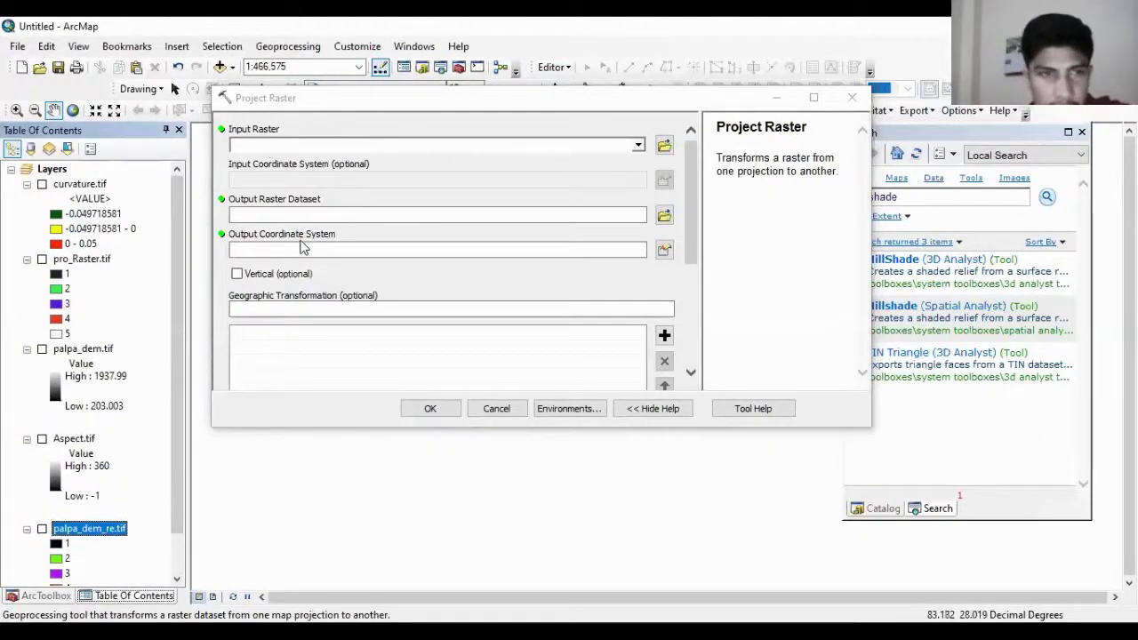
drag(84, 349, 307, 145)
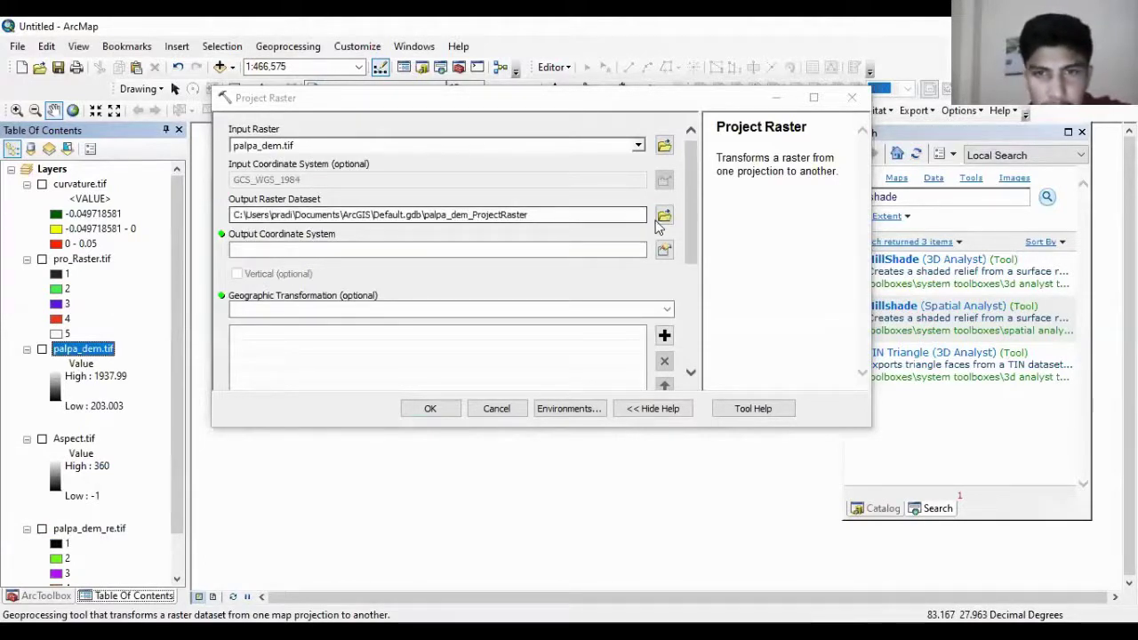
click(663, 216)
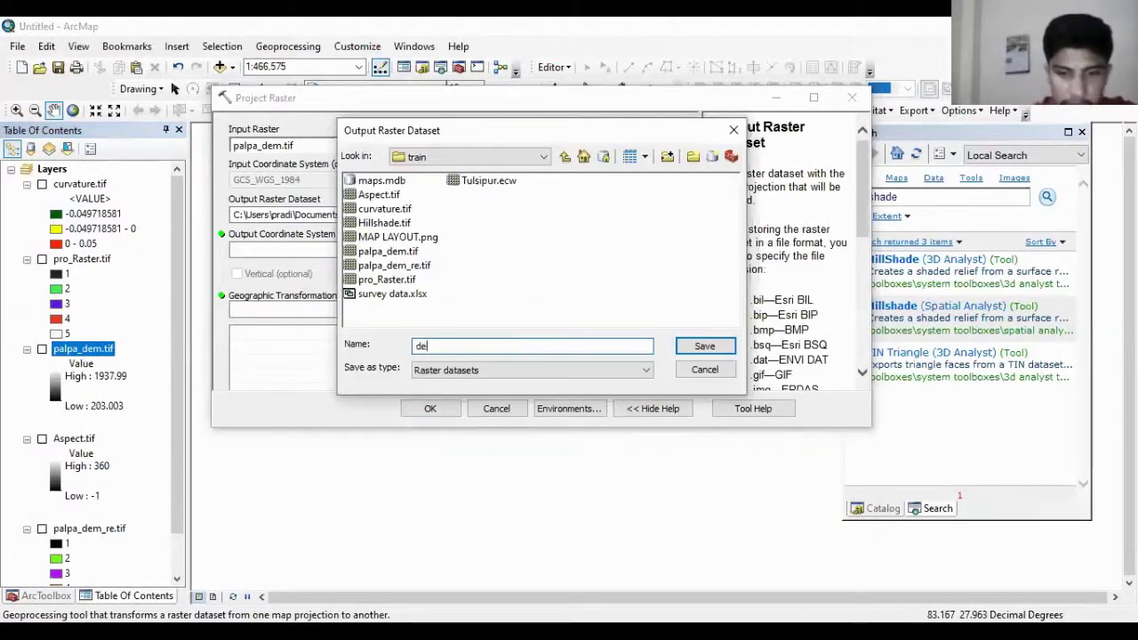
text(dem_pro)
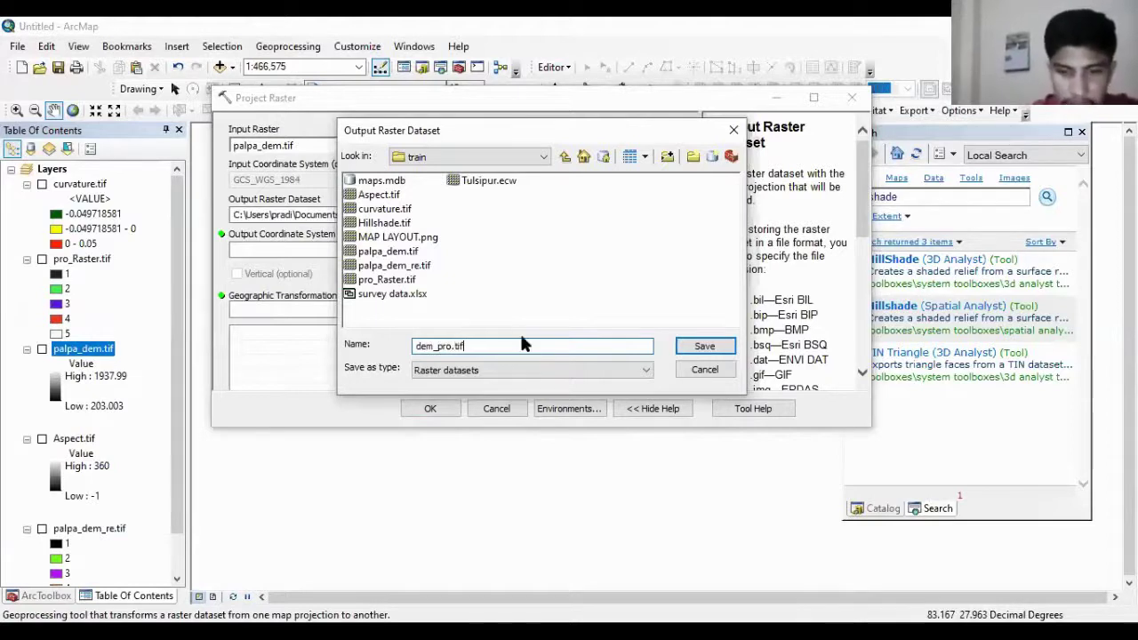
text(.tif)
key(Return)
Step: Set the output coordinate system to WGS 1984 UTM Zone 44N and run the raster projection
click(665, 252)
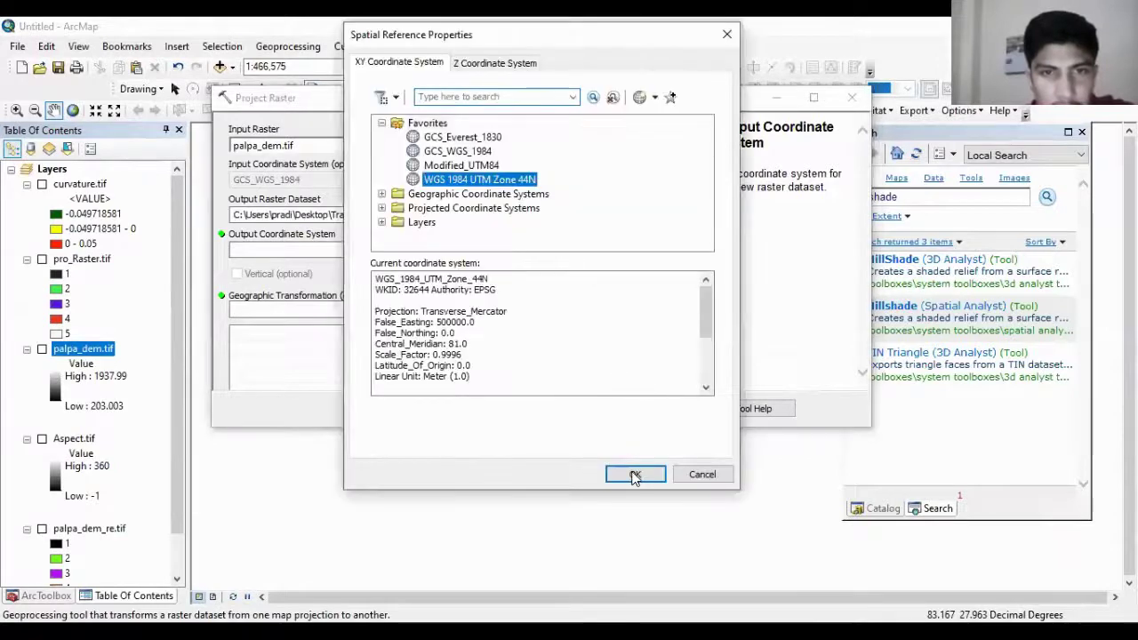
click(635, 475)
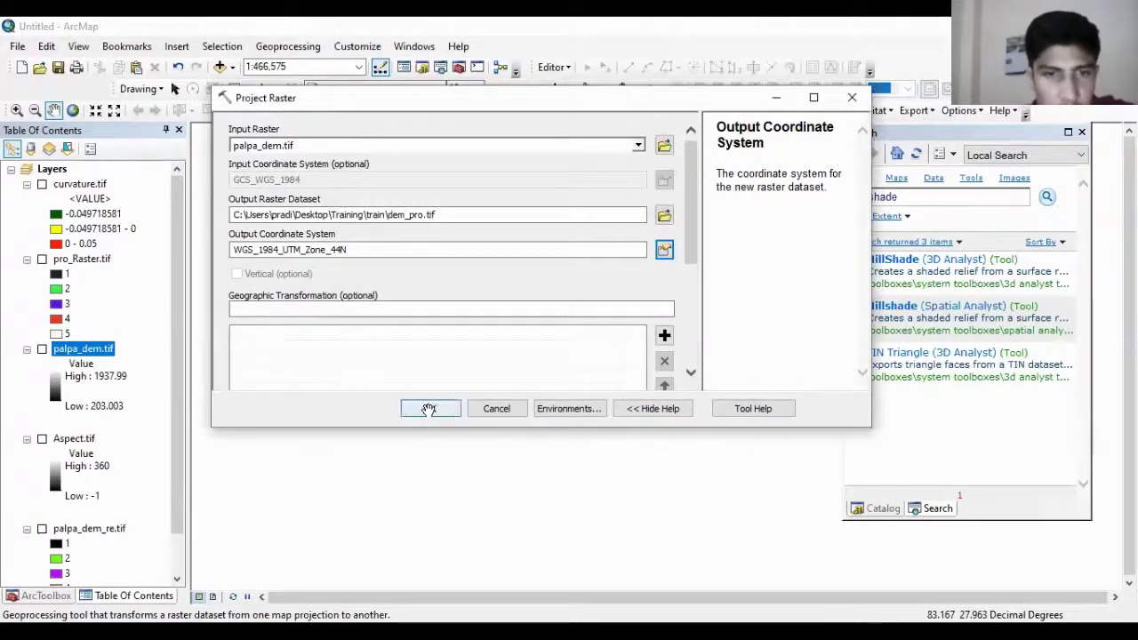
click(428, 410)
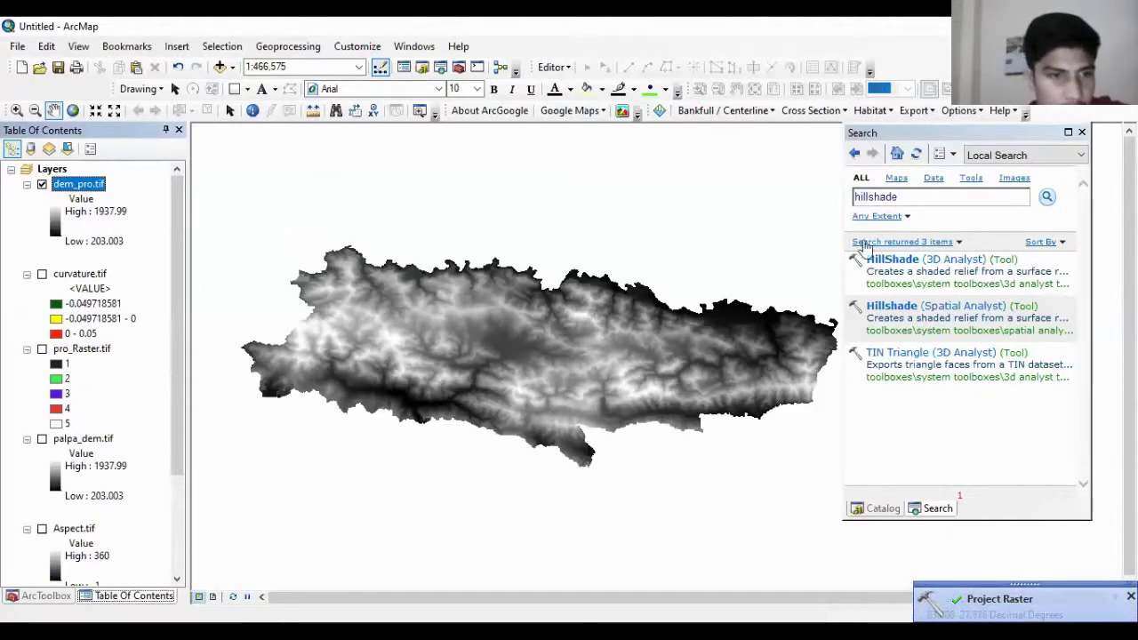
Step: Open the 3D Analyst Hillshade tool and set dem_pro.tif as its input raster
click(892, 263)
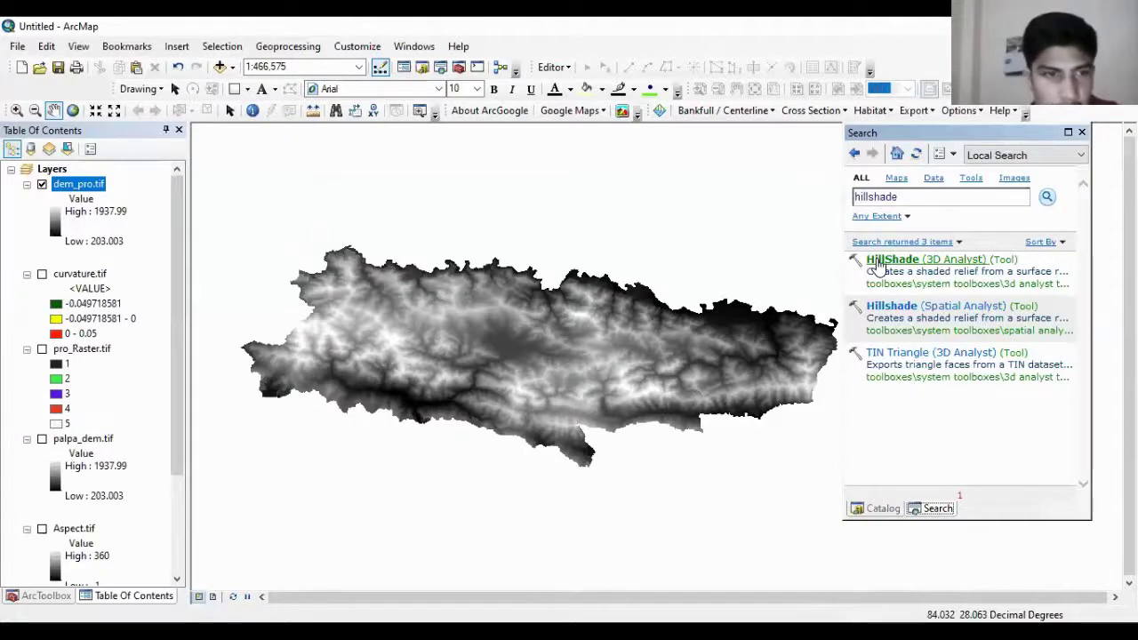
click(877, 263)
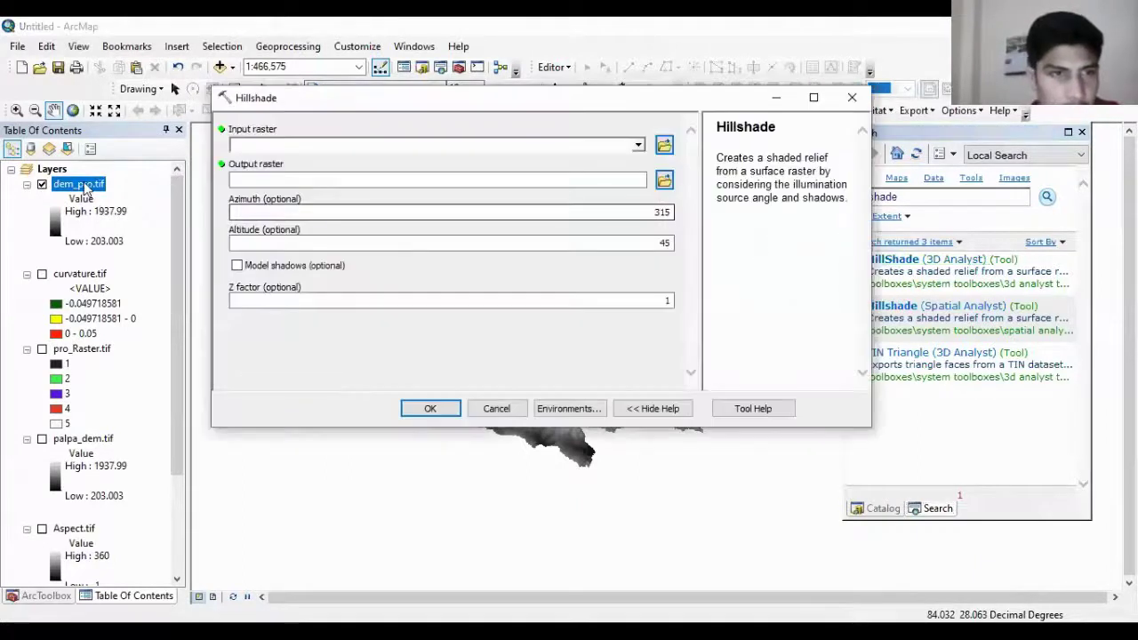
drag(84, 187, 253, 147)
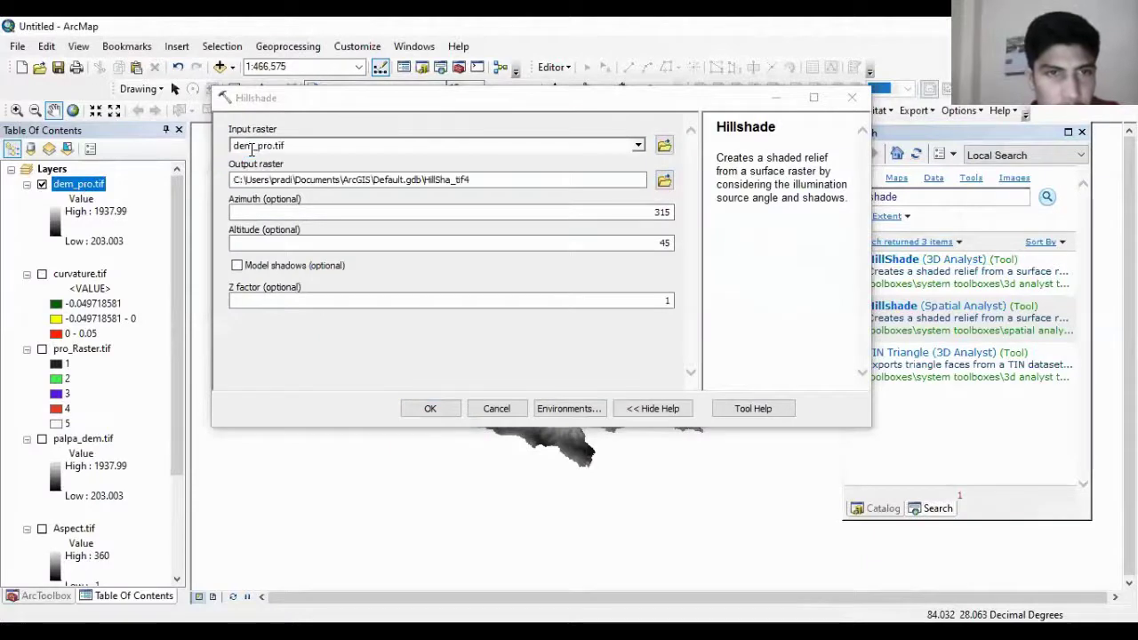
Step: Save the hillshade output as Hillshade1.tif in the train folder and run the tool with the default azimuth, altitude and Z factor
click(665, 181)
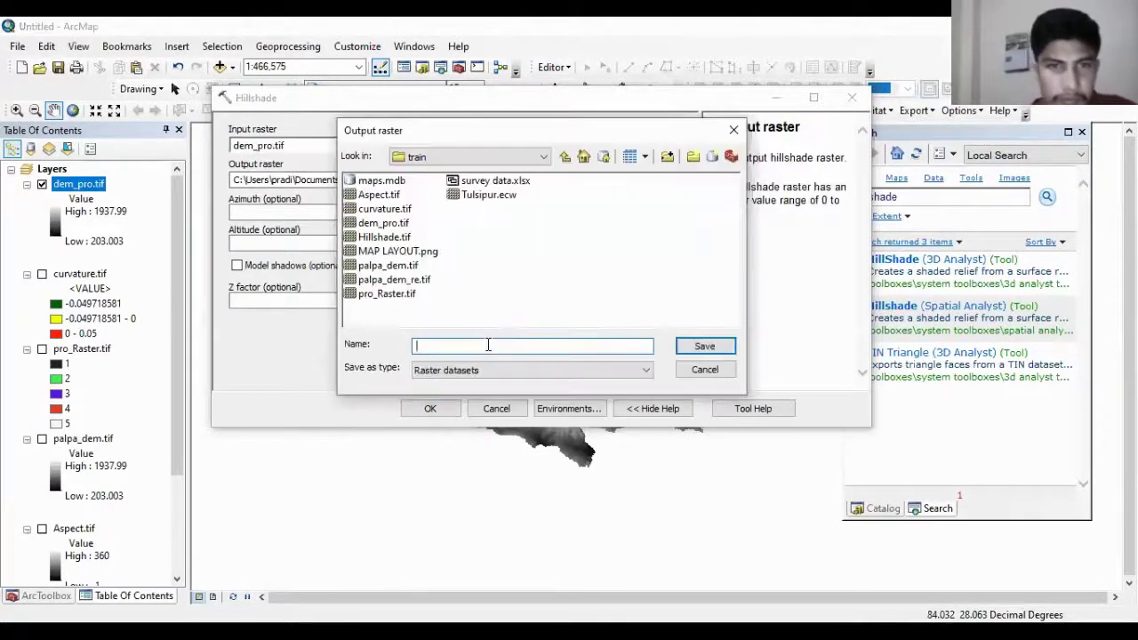
text(Hilldah)
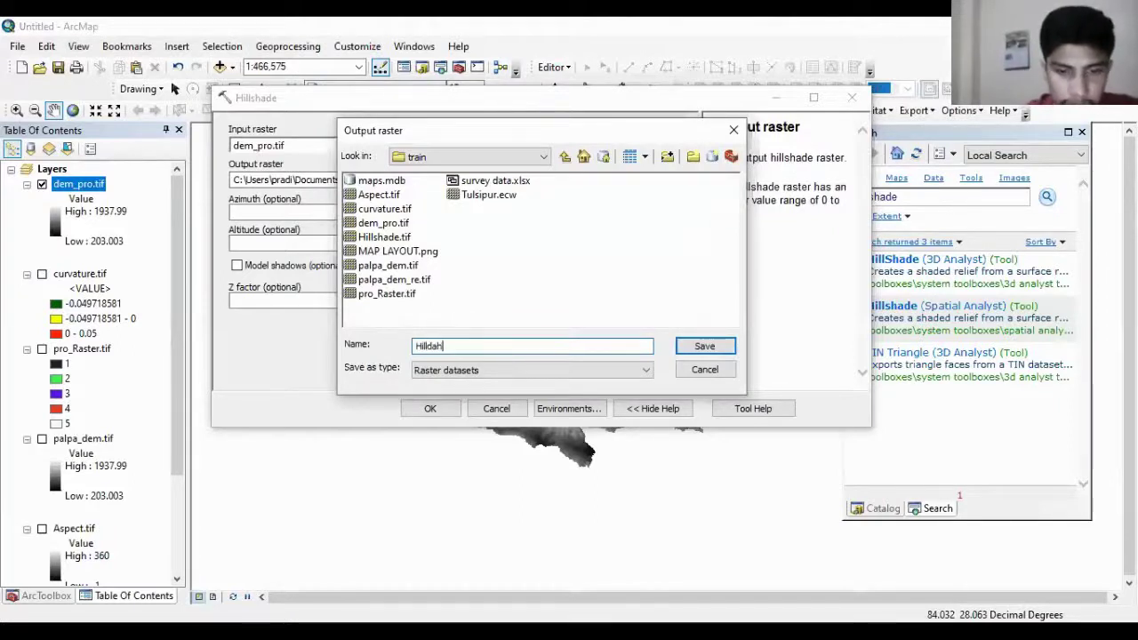
key(BackSpace)
key(BackSpace)
key(BackSpace)
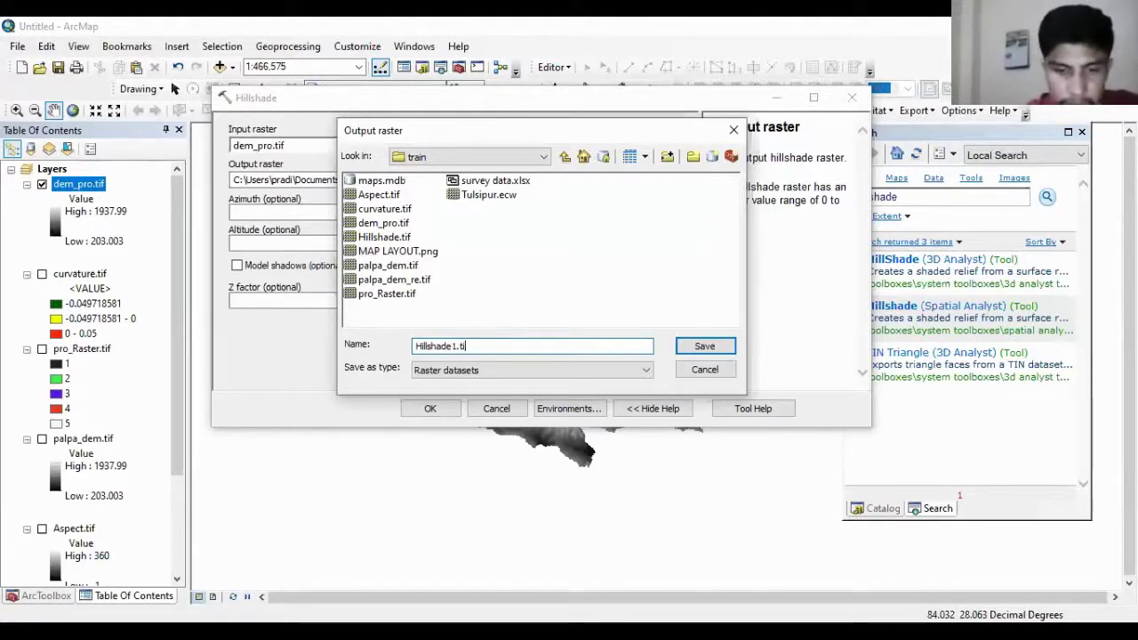
key(Return)
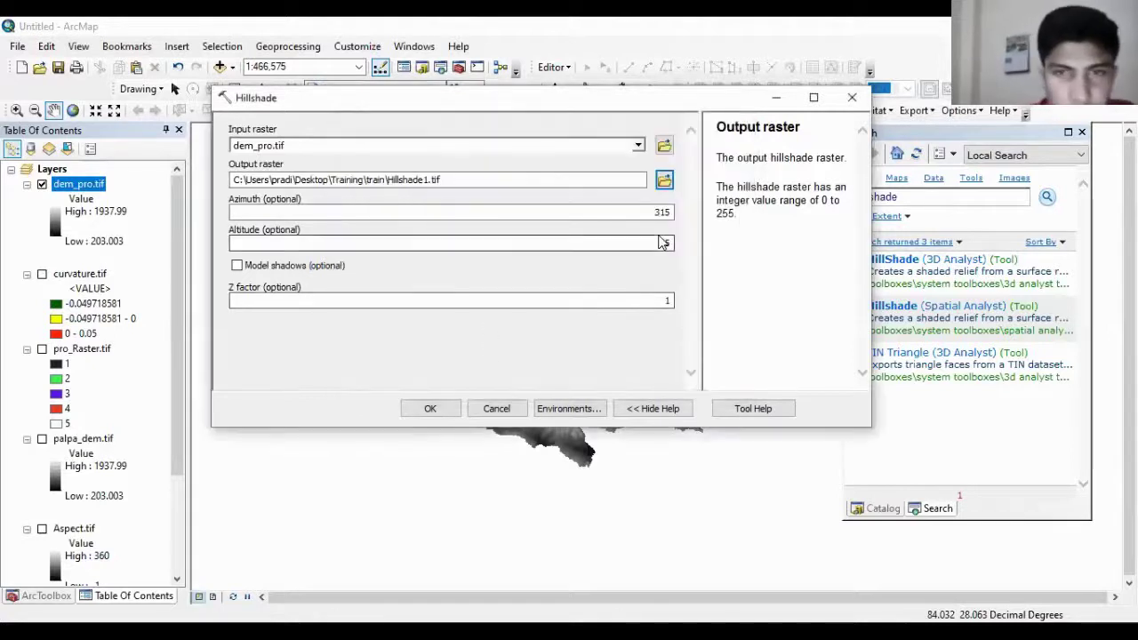
click(435, 409)
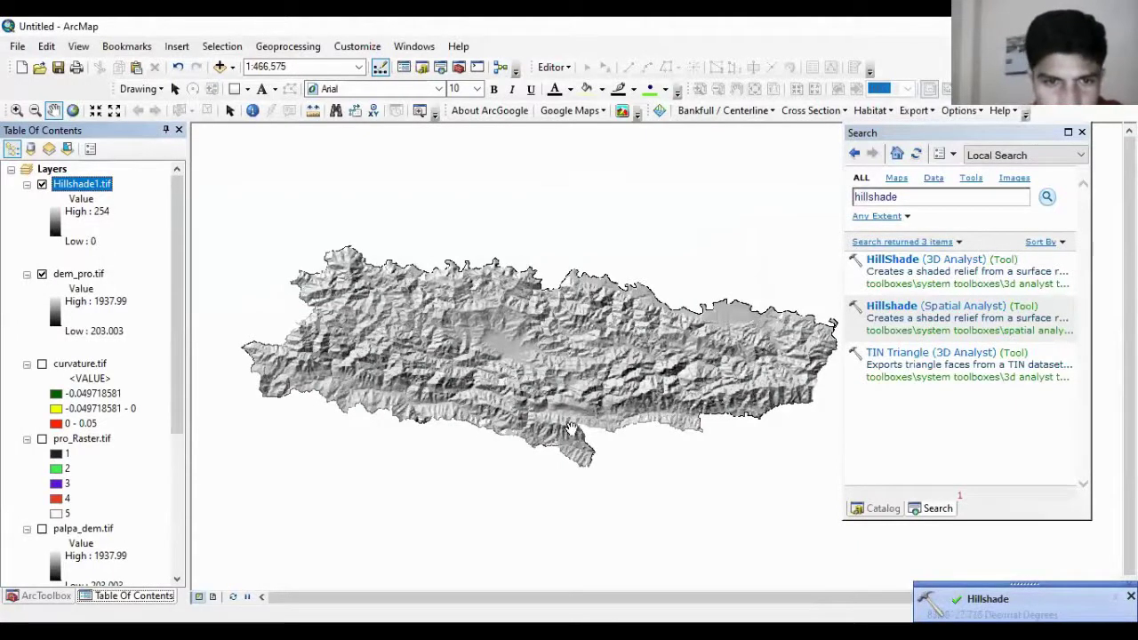
Step: Inspect the Hillshade1.tif relief on the map and hide the dem_pro.tif layer
scroll(605, 412, down, 2)
scroll(601, 354, down, 2)
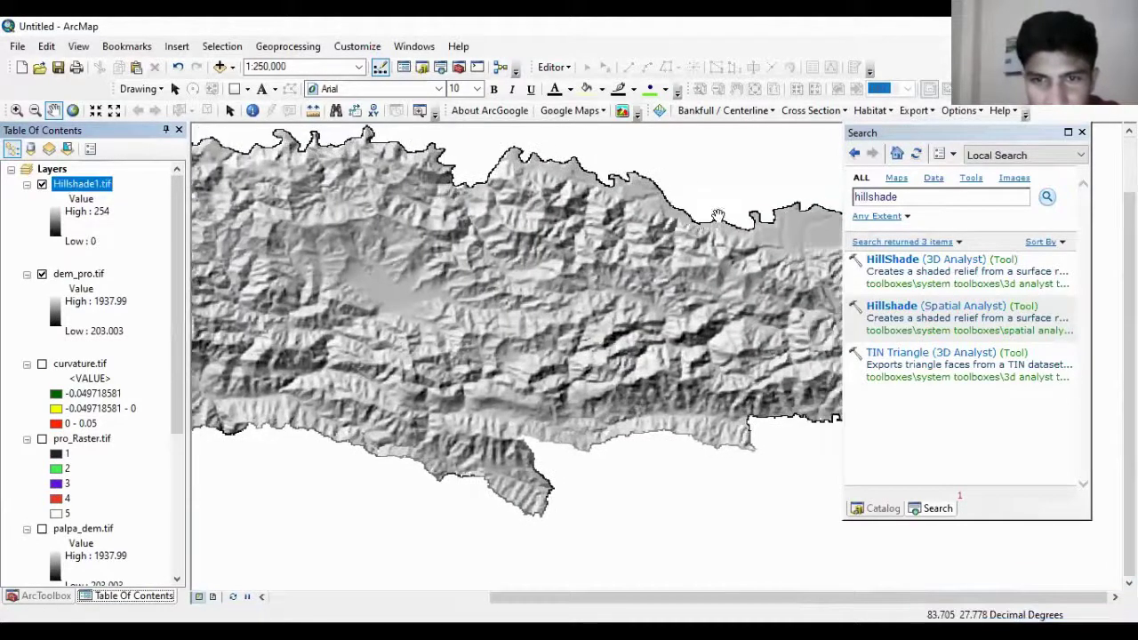
drag(696, 292, 622, 315)
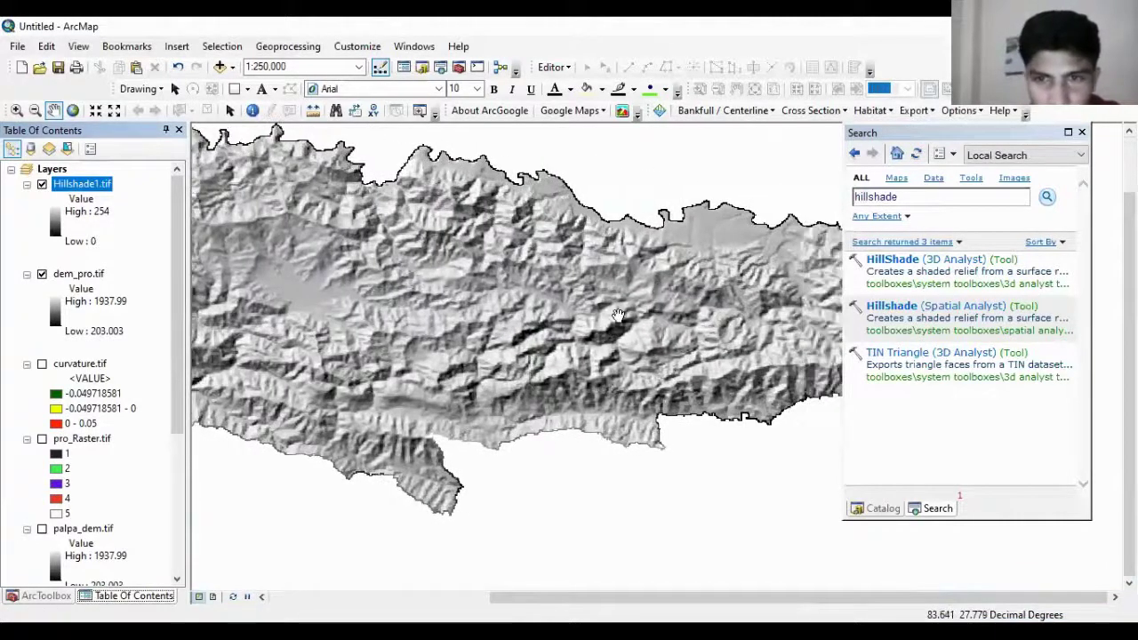
scroll(635, 293, up, 2)
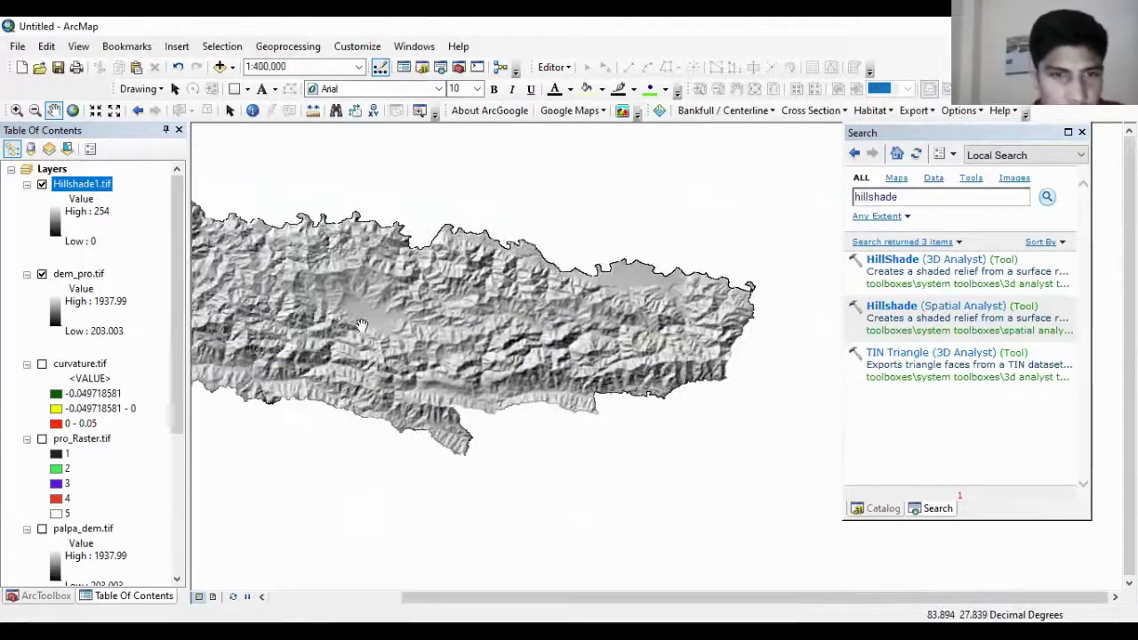
drag(431, 314, 494, 323)
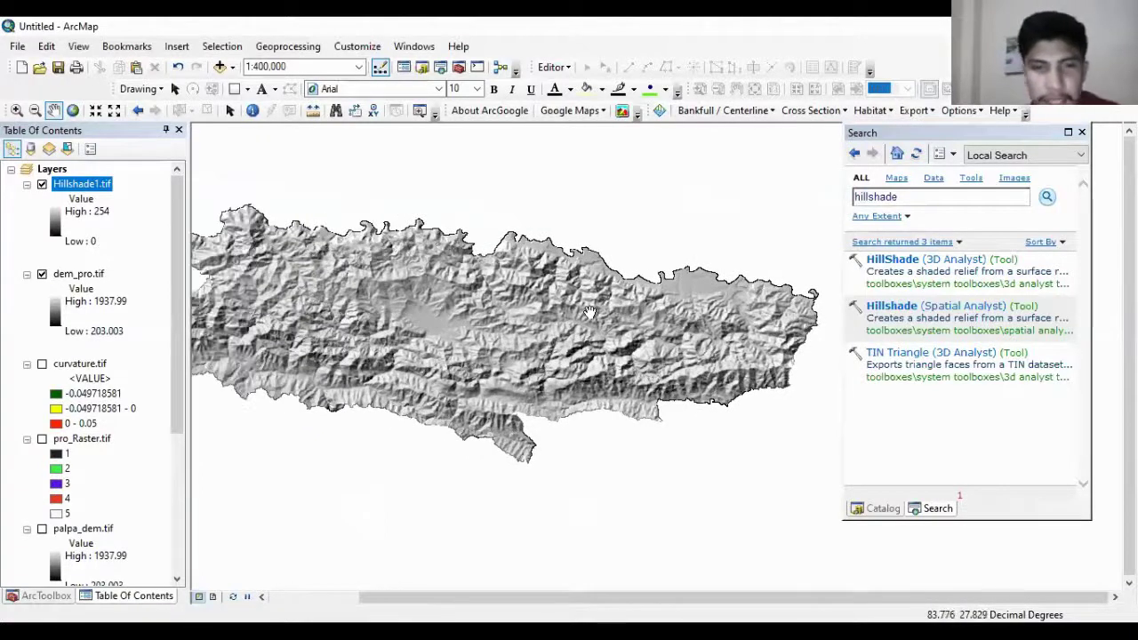
scroll(591, 313, up, 1)
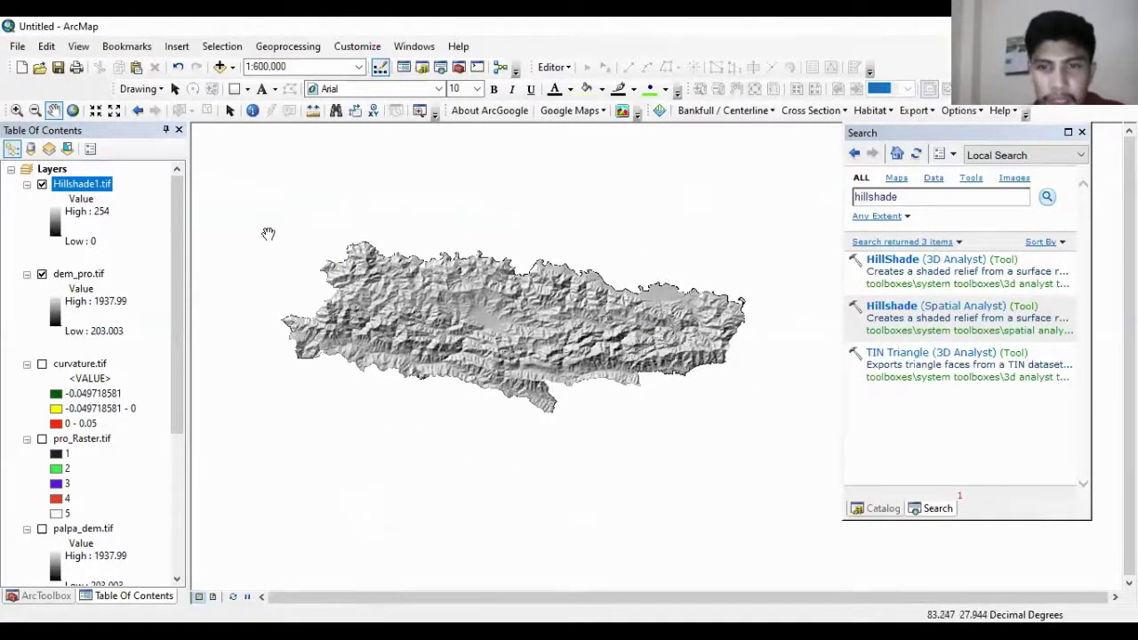
click(42, 275)
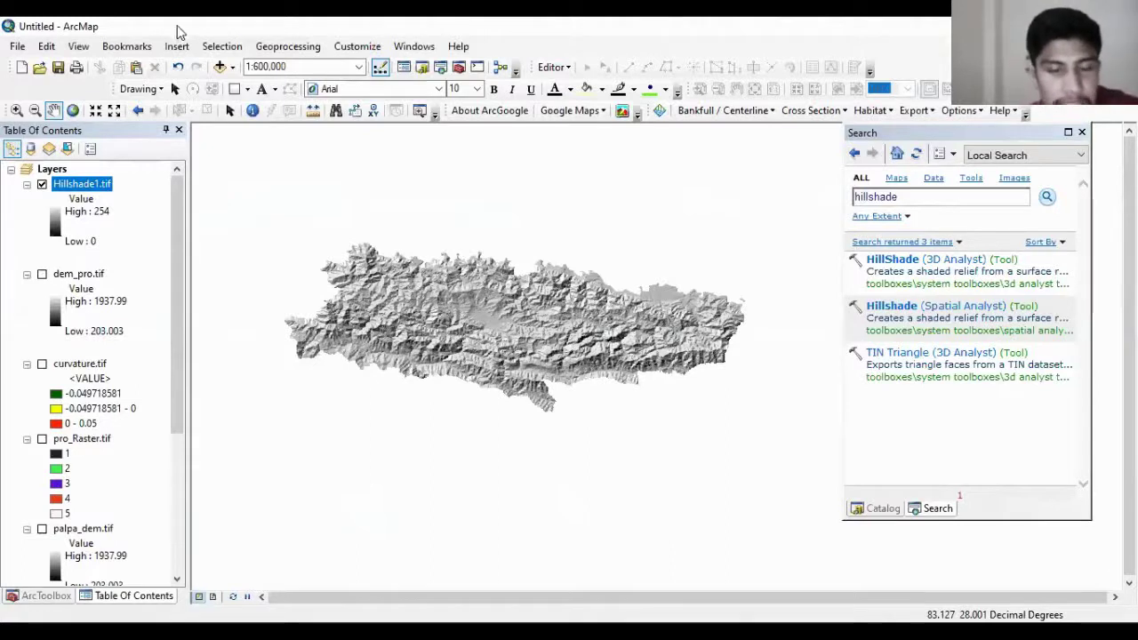
Step: Add Landuse.shp to the map from the landuse folder inside Land use of Nepal 1984 on drive E
click(229, 67)
click(263, 85)
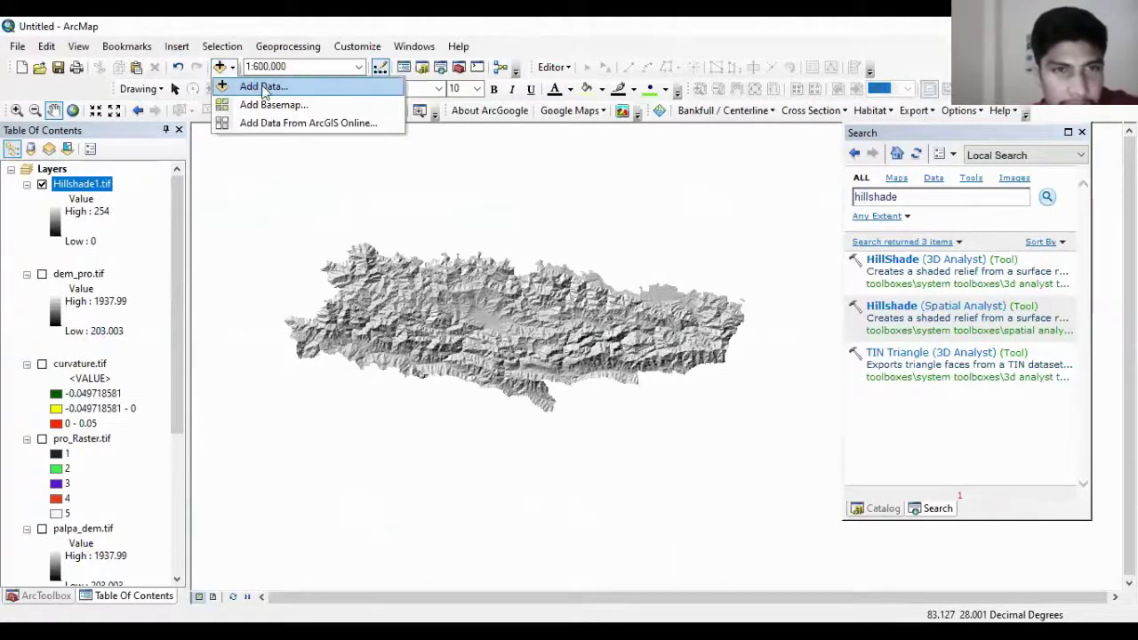
click(525, 218)
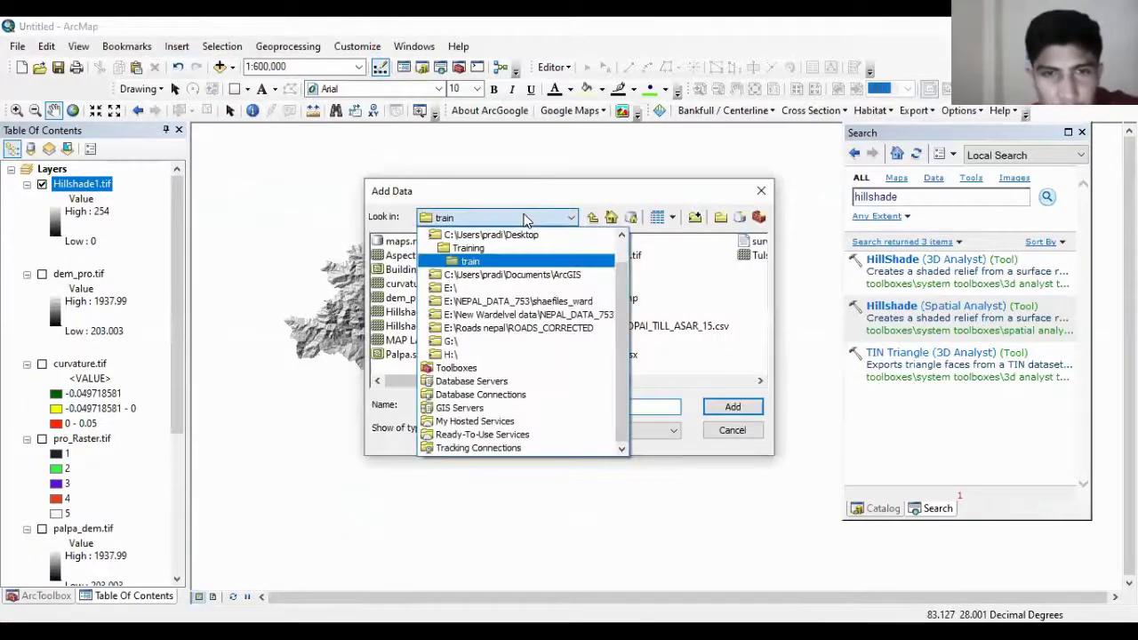
click(525, 218)
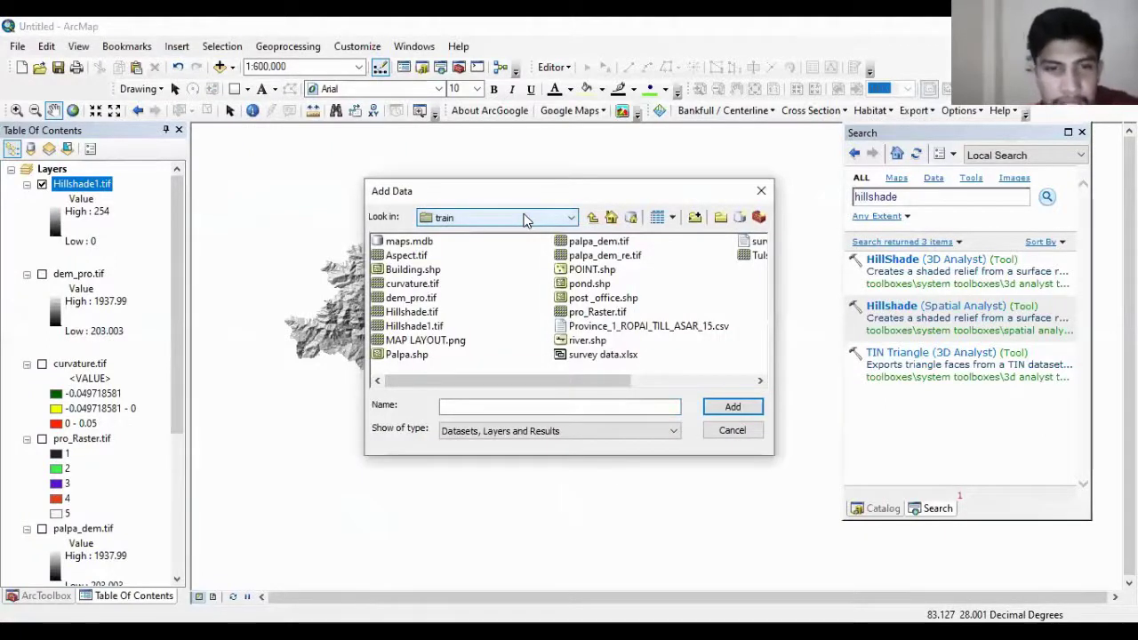
click(524, 218)
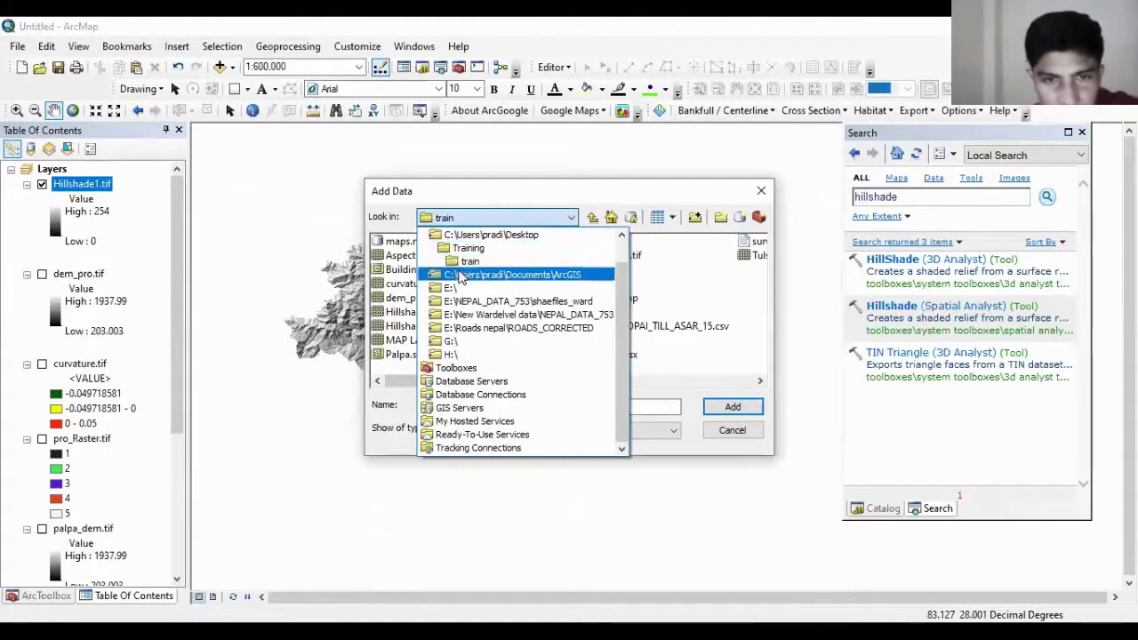
click(458, 288)
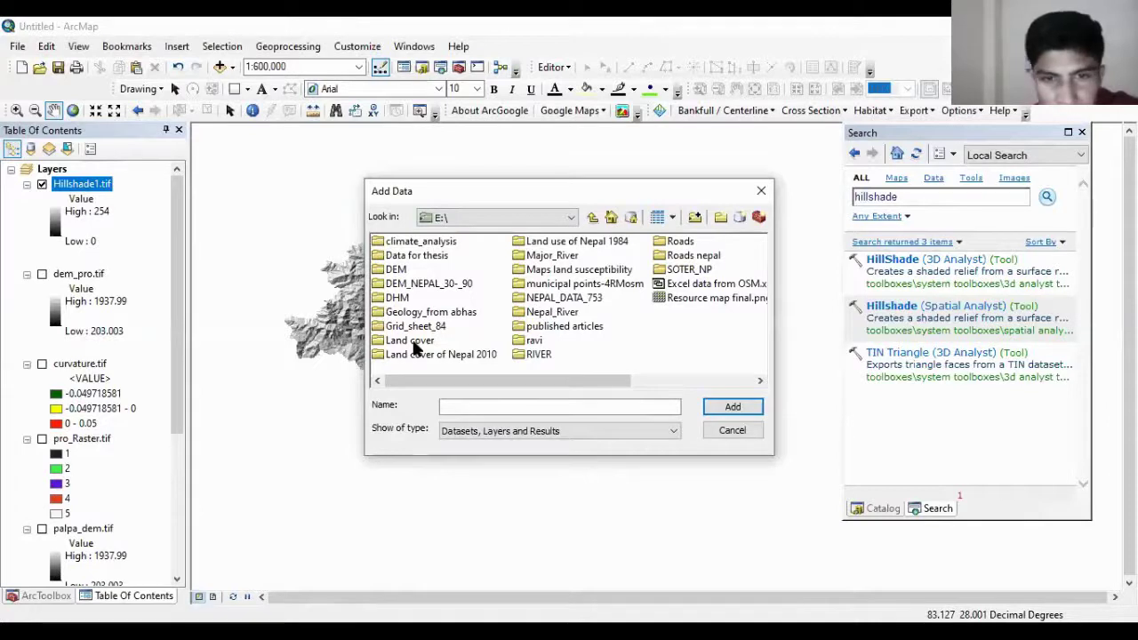
double_click(558, 243)
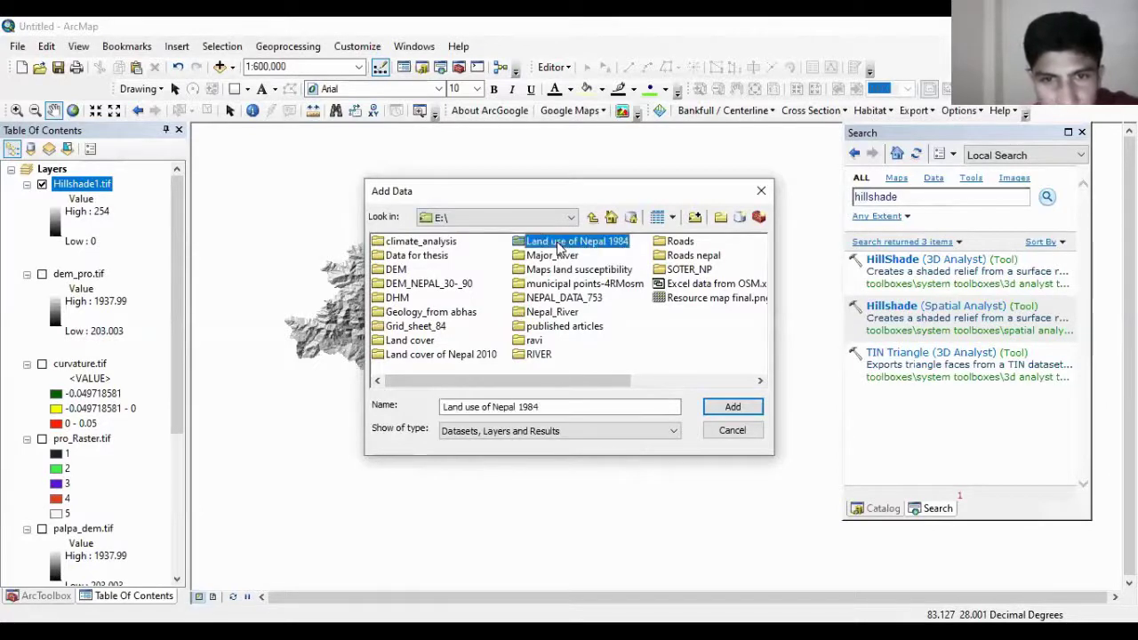
double_click(400, 242)
click(411, 241)
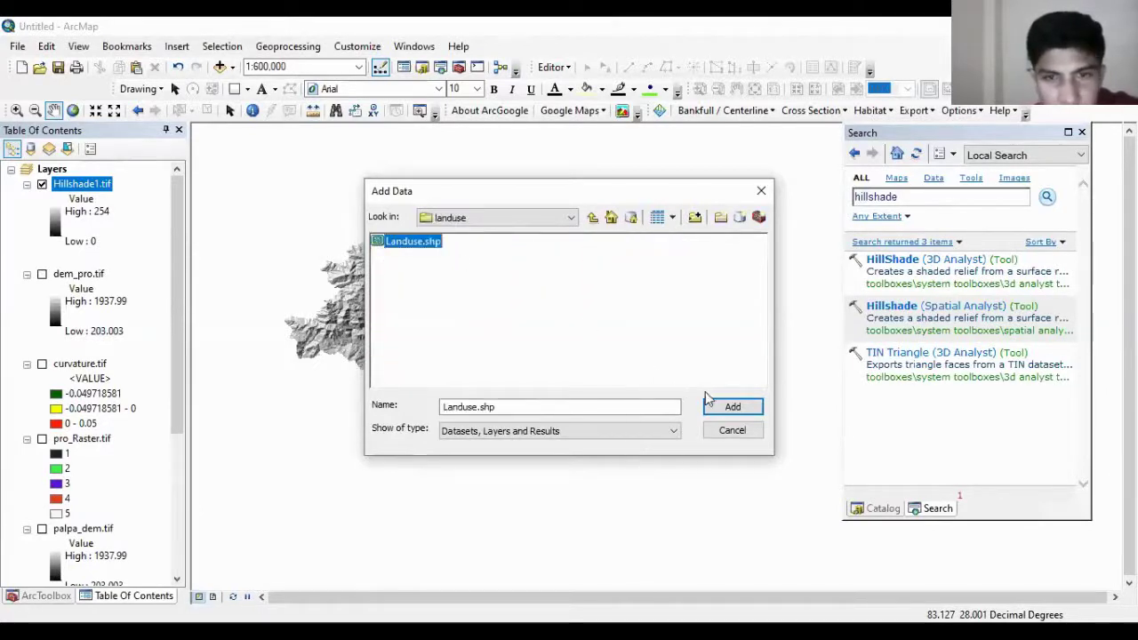
click(716, 406)
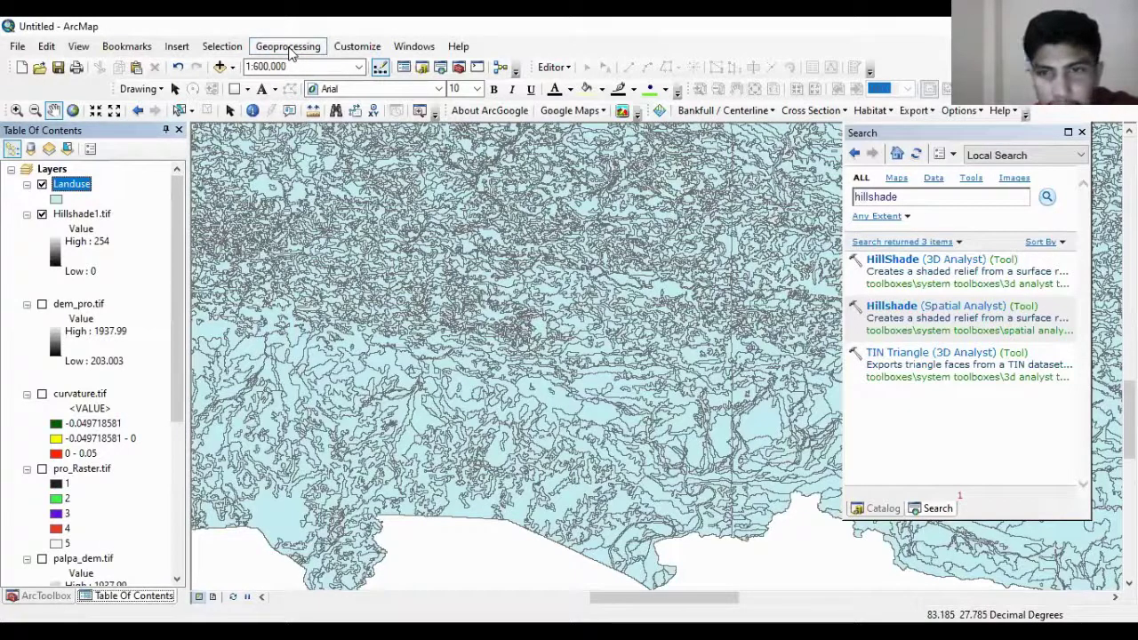
click(290, 52)
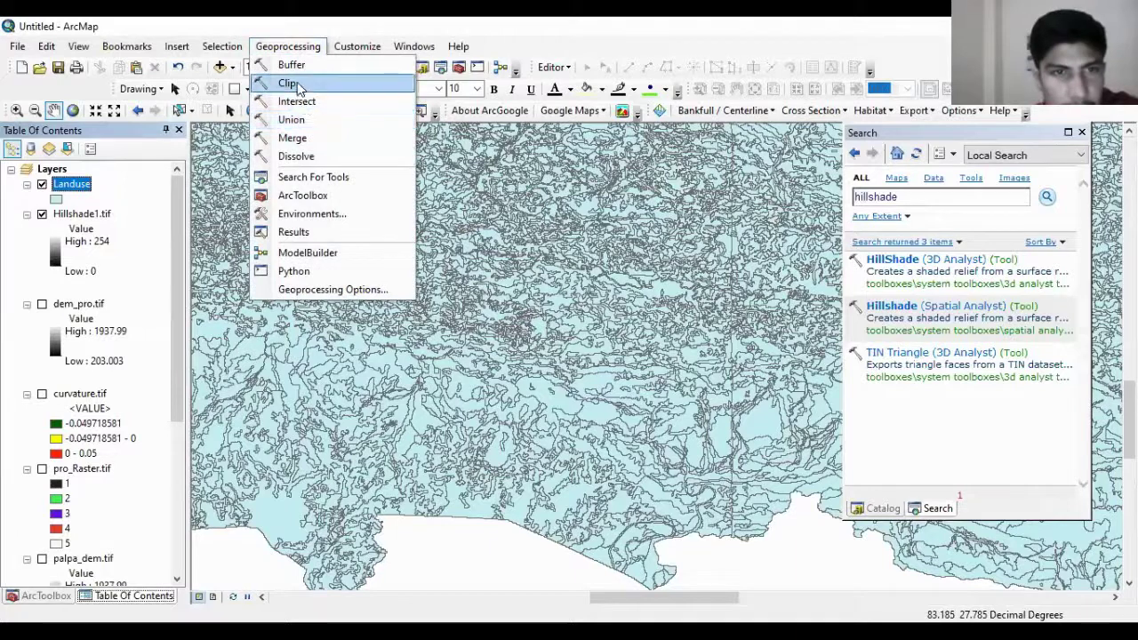
click(297, 84)
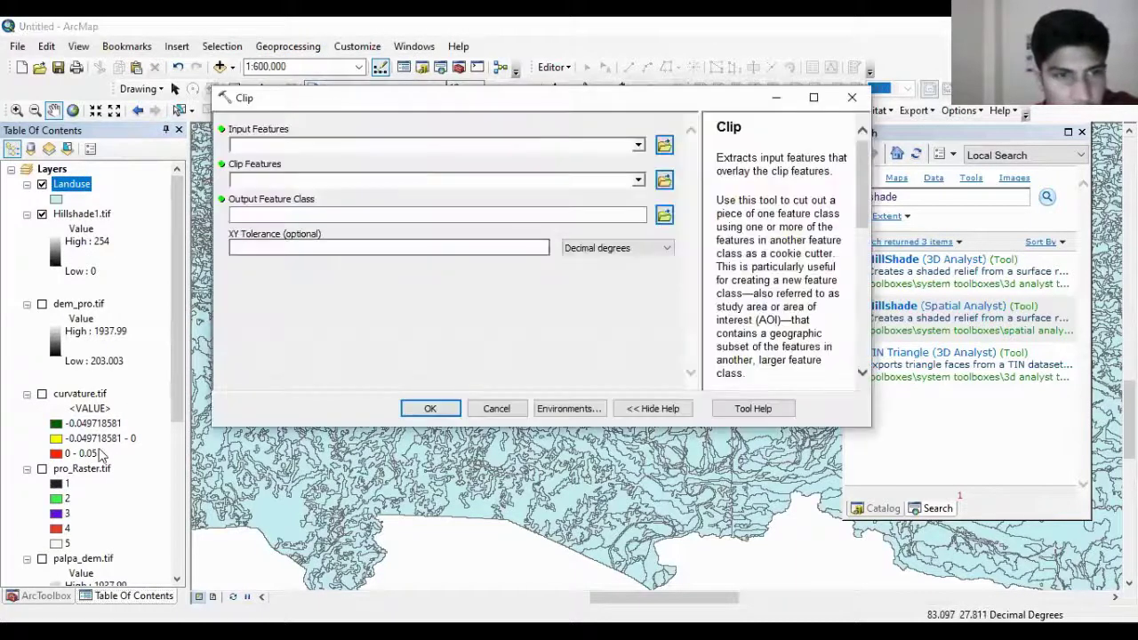
scroll(100, 455, down, 5)
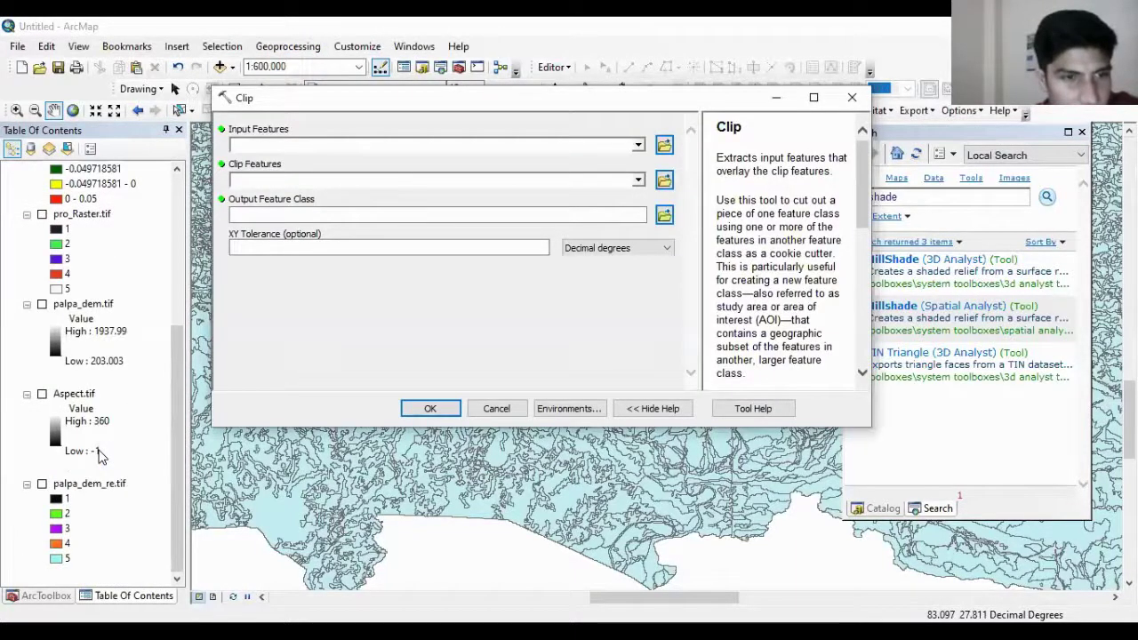
scroll(99, 455, up, 5)
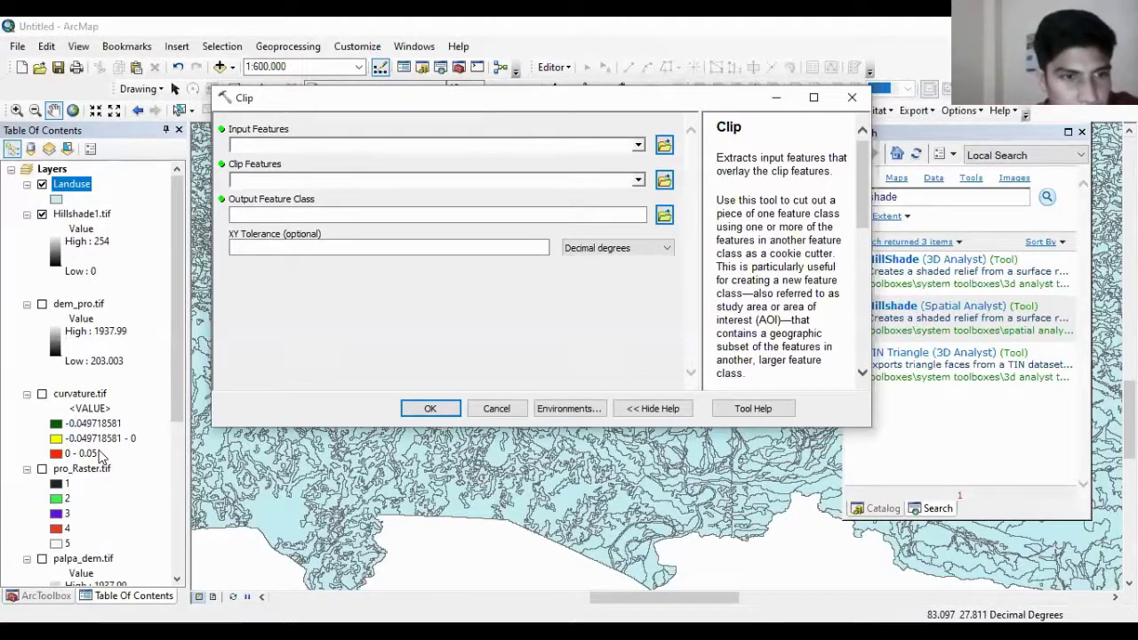
scroll(100, 456, down, 5)
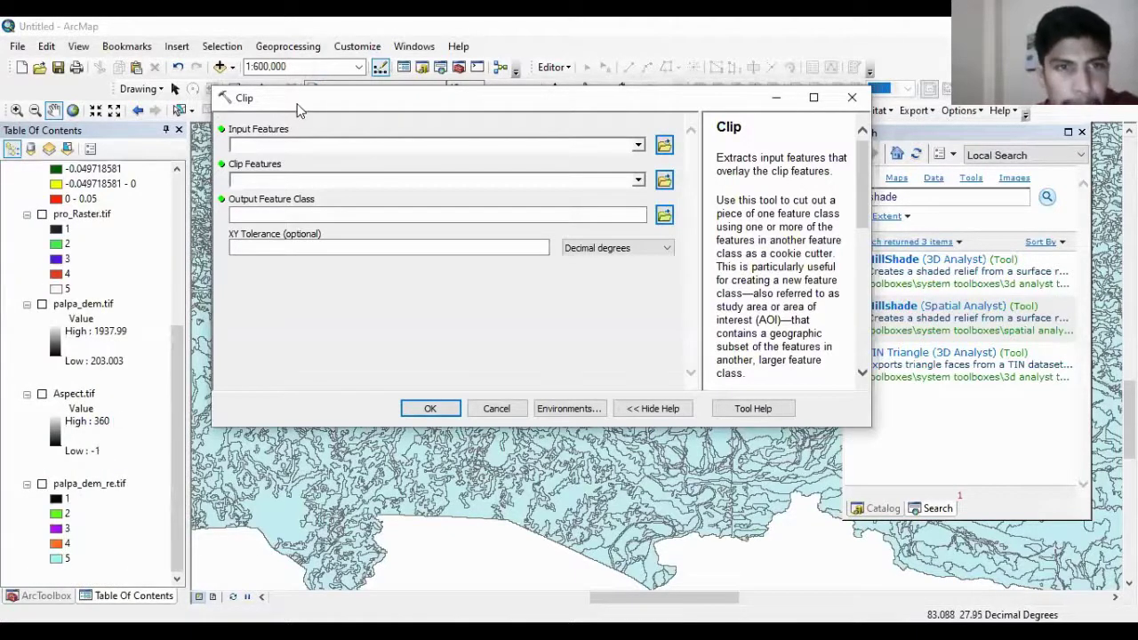
drag(300, 107, 317, 146)
click(869, 137)
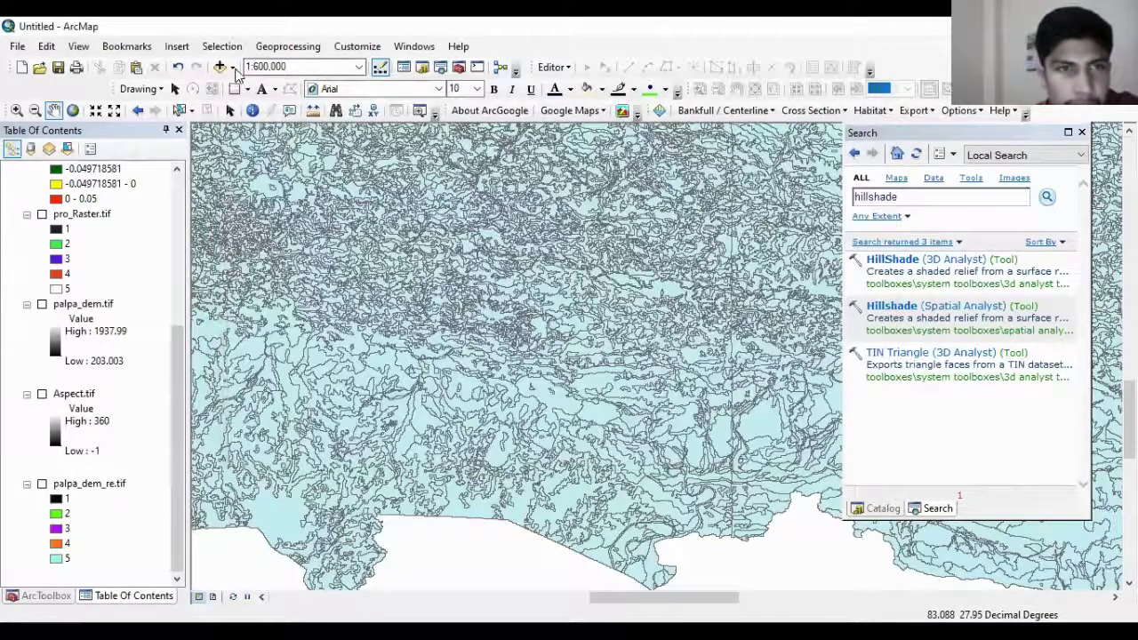
Step: Add the Palpa.shp boundary layer to the map from the train folder inside the desktop's Training folder
click(234, 69)
click(251, 81)
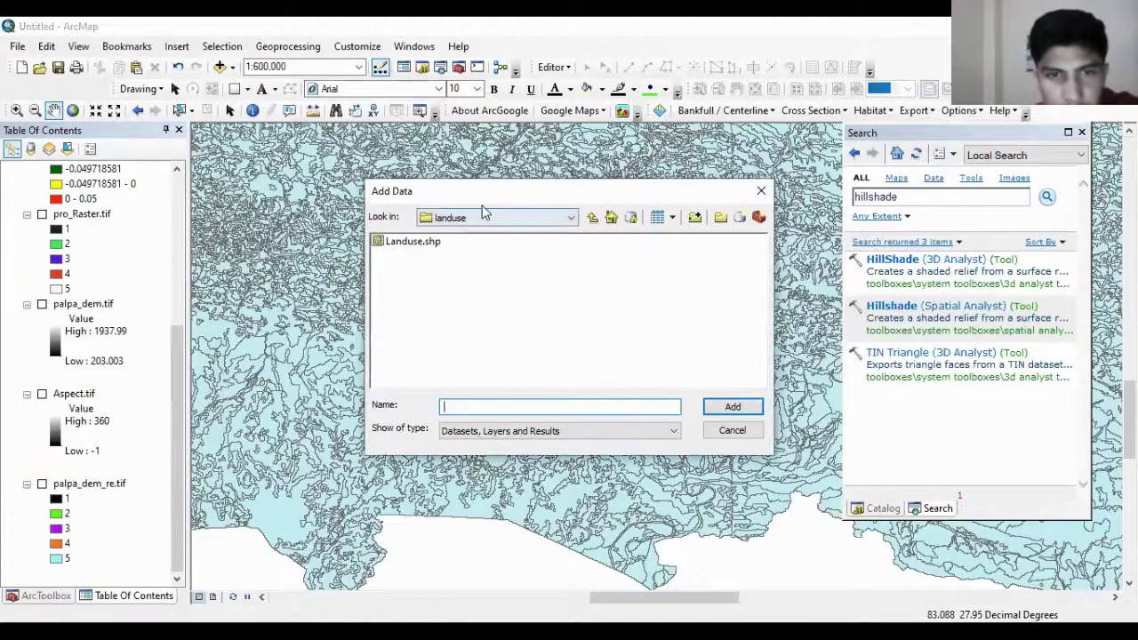
click(485, 213)
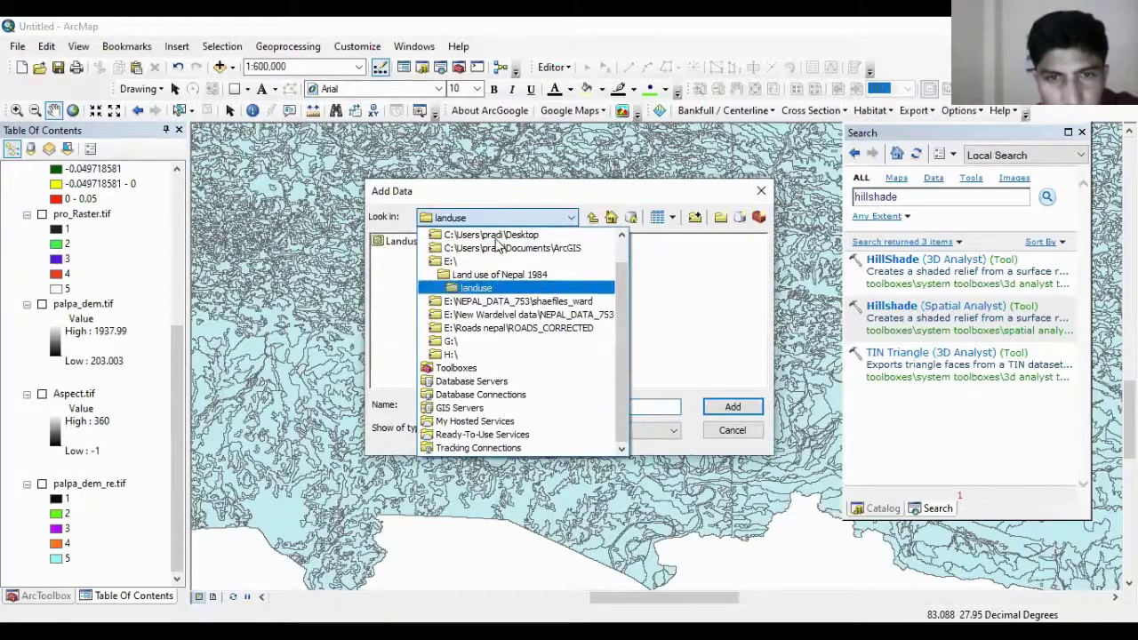
click(495, 236)
drag(413, 381, 538, 380)
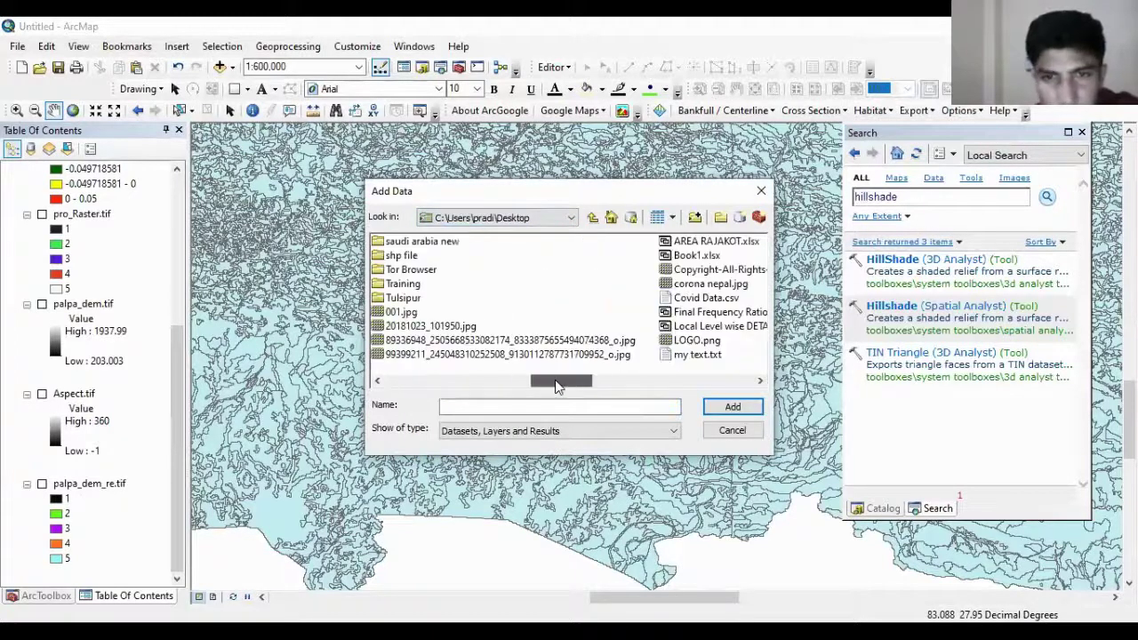
double_click(403, 285)
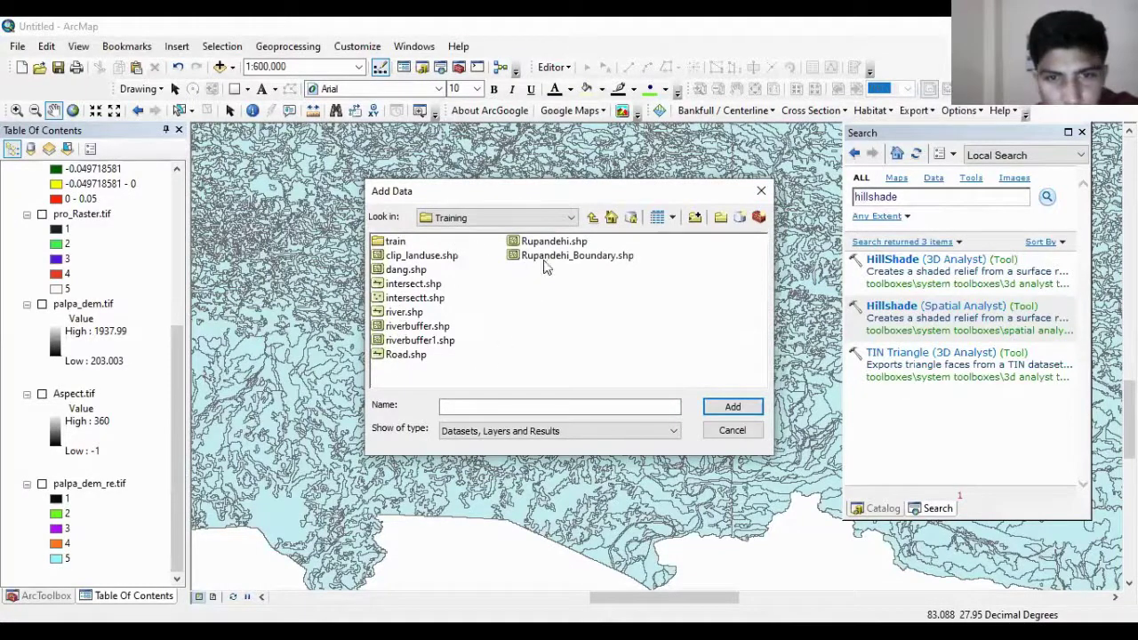
double_click(398, 242)
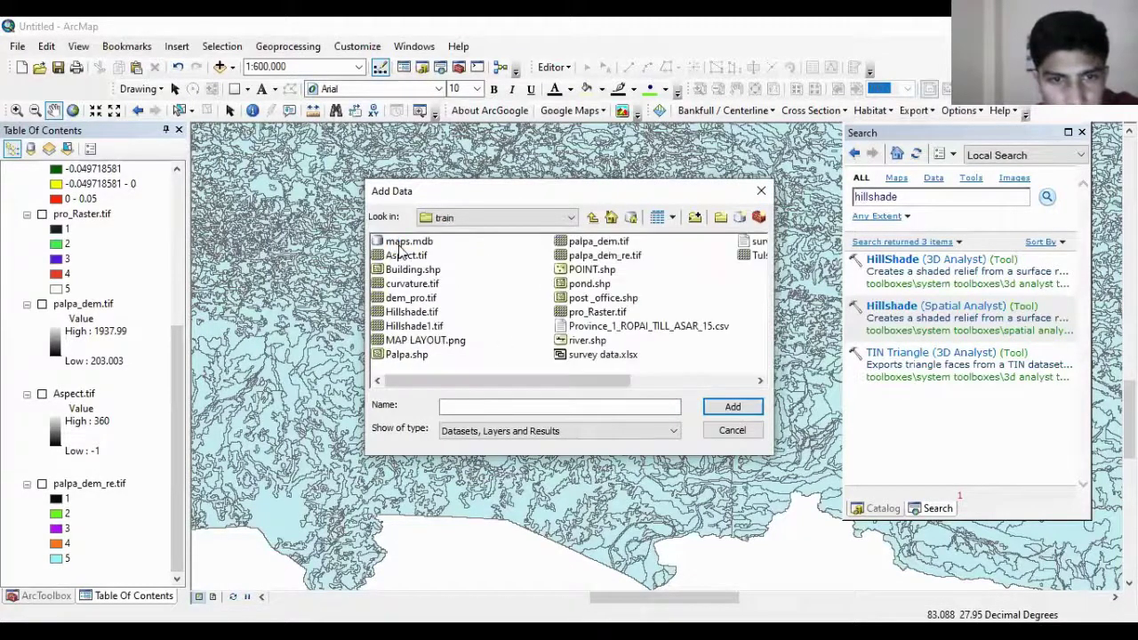
click(423, 356)
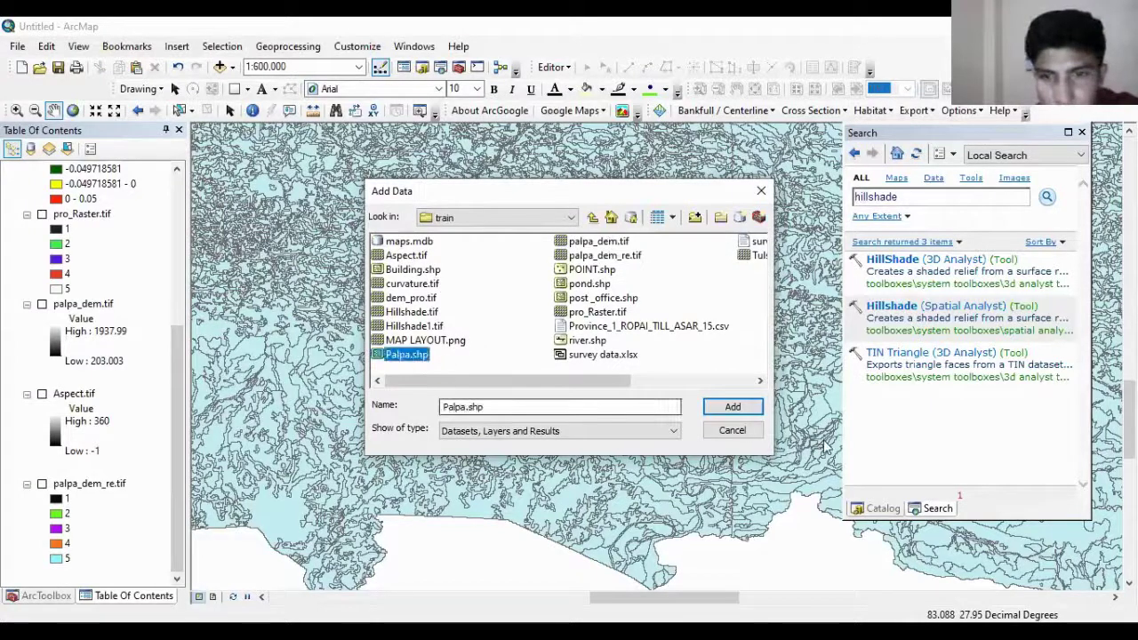
click(733, 406)
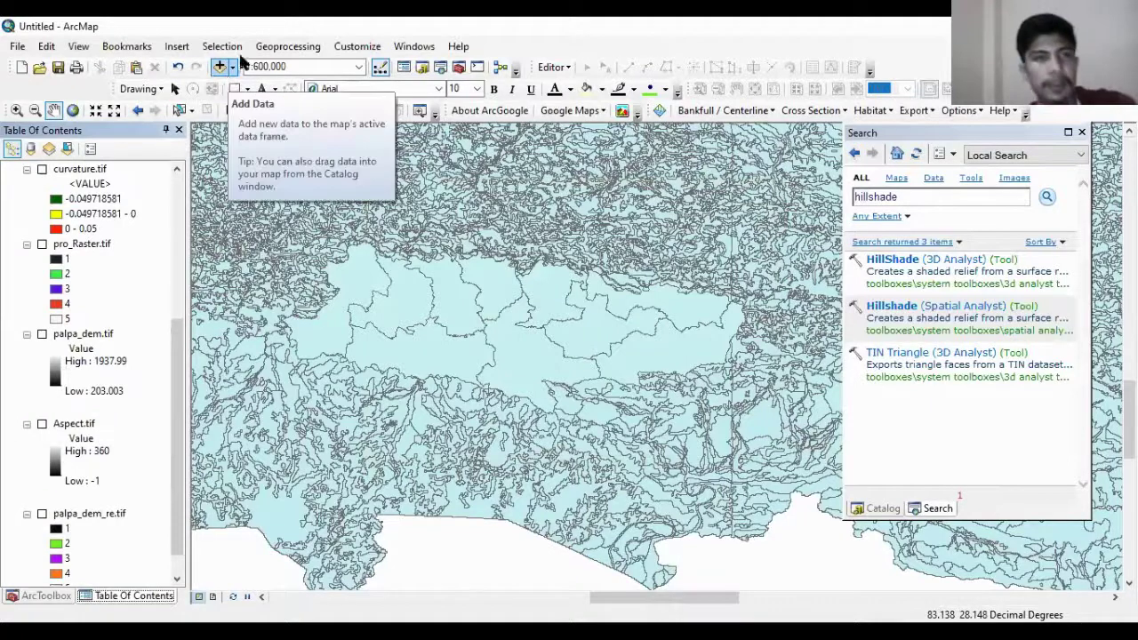
Step: Start the Clip geoprocessing tool with Landuse as the input features and Palpa as the clip features
click(286, 46)
click(288, 84)
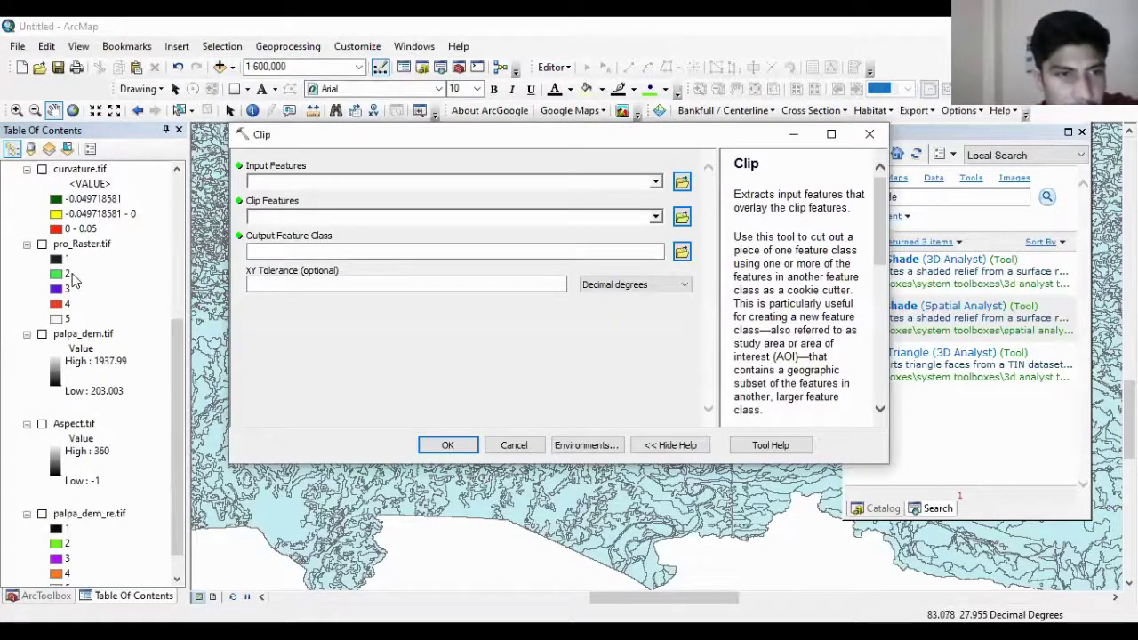
scroll(74, 281, up, 5)
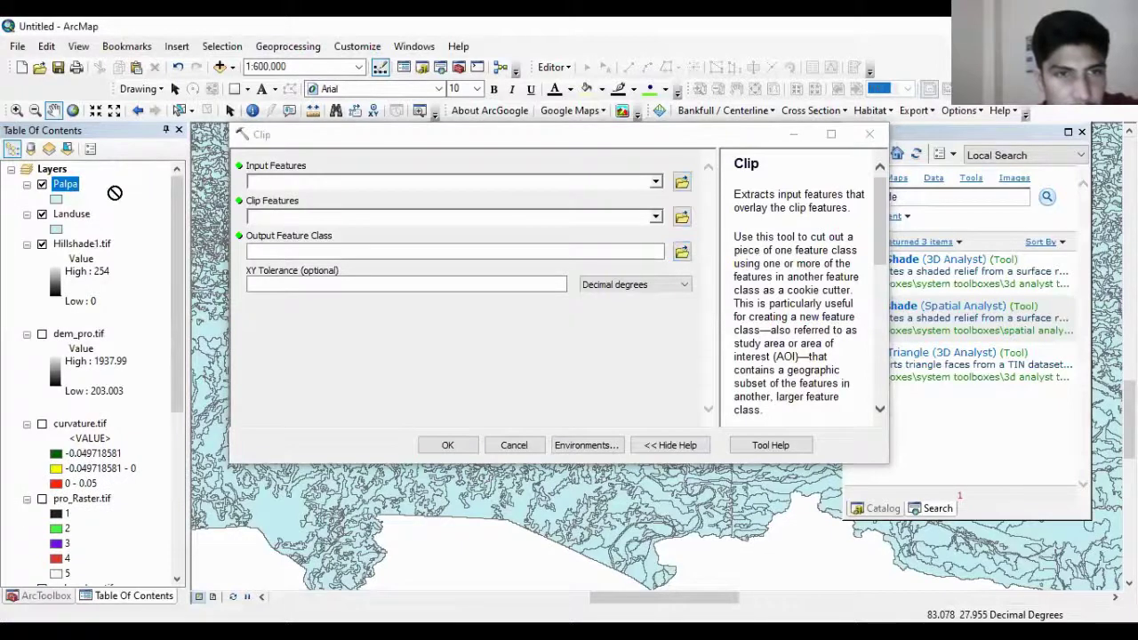
click(82, 218)
drag(83, 218, 285, 183)
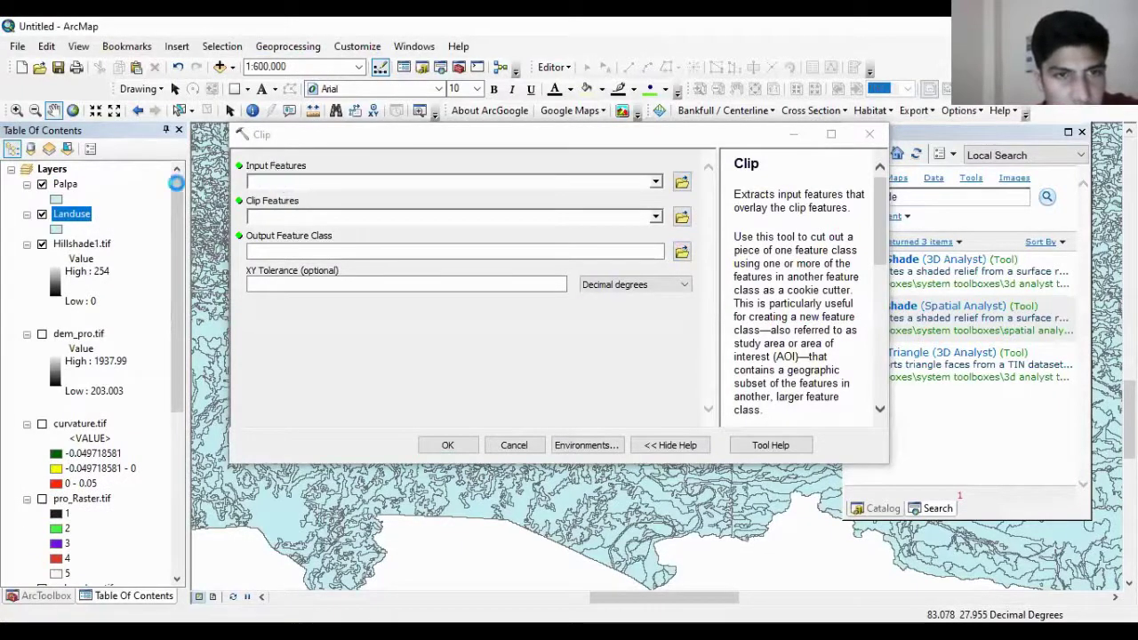
drag(65, 185, 267, 218)
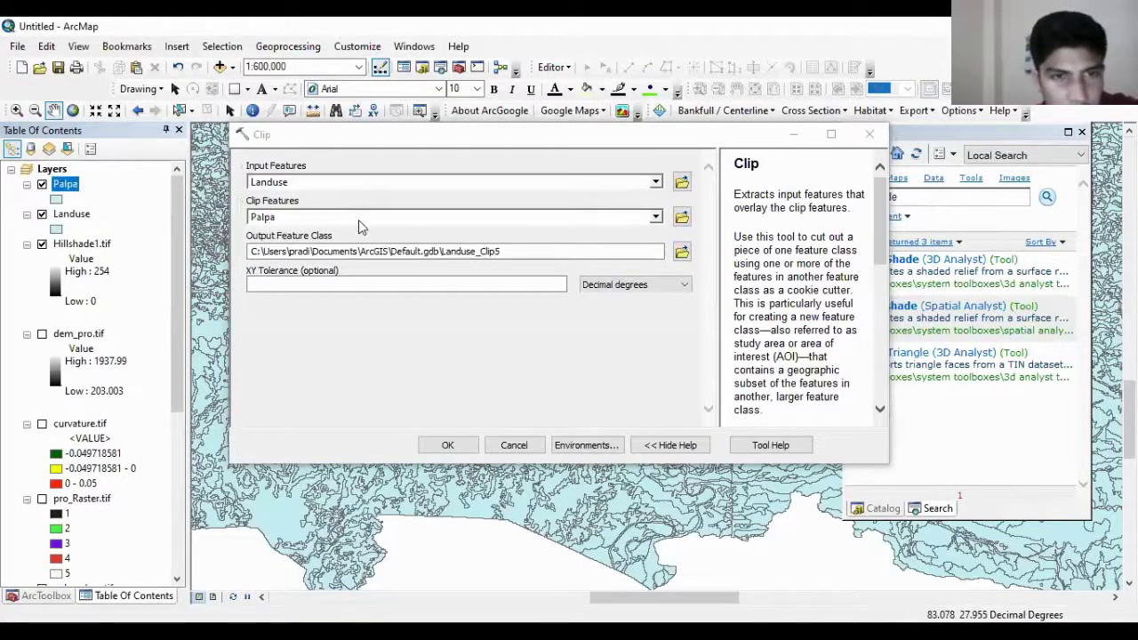
Step: Save the clip output as landuse.shp in the train folder and run the tool
click(681, 252)
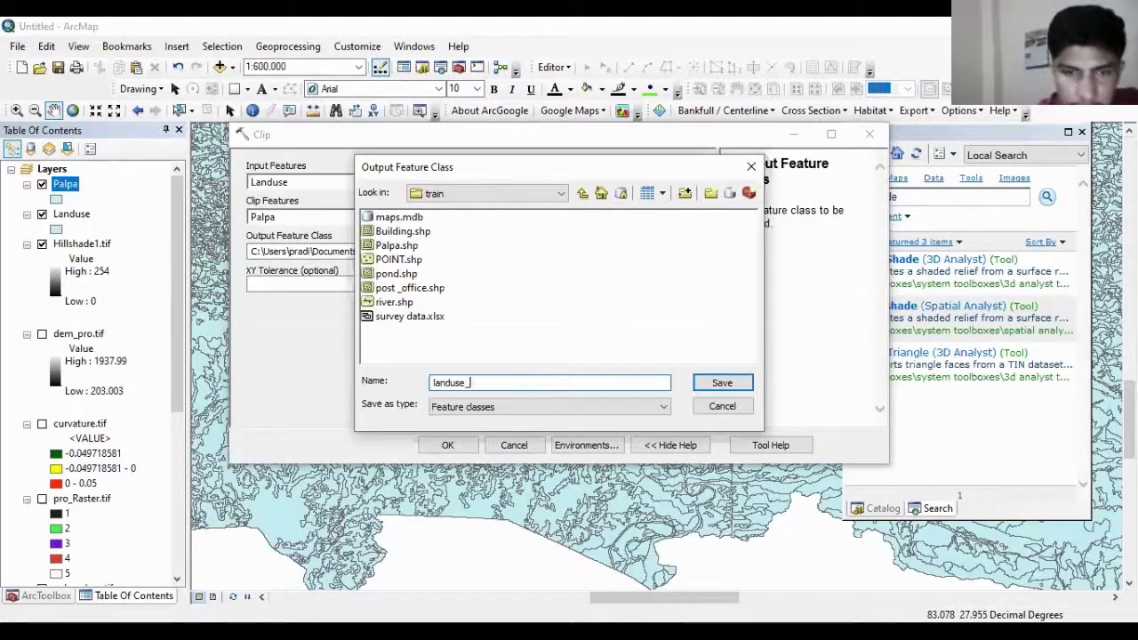
text(landuse_)
key(BackSpace)
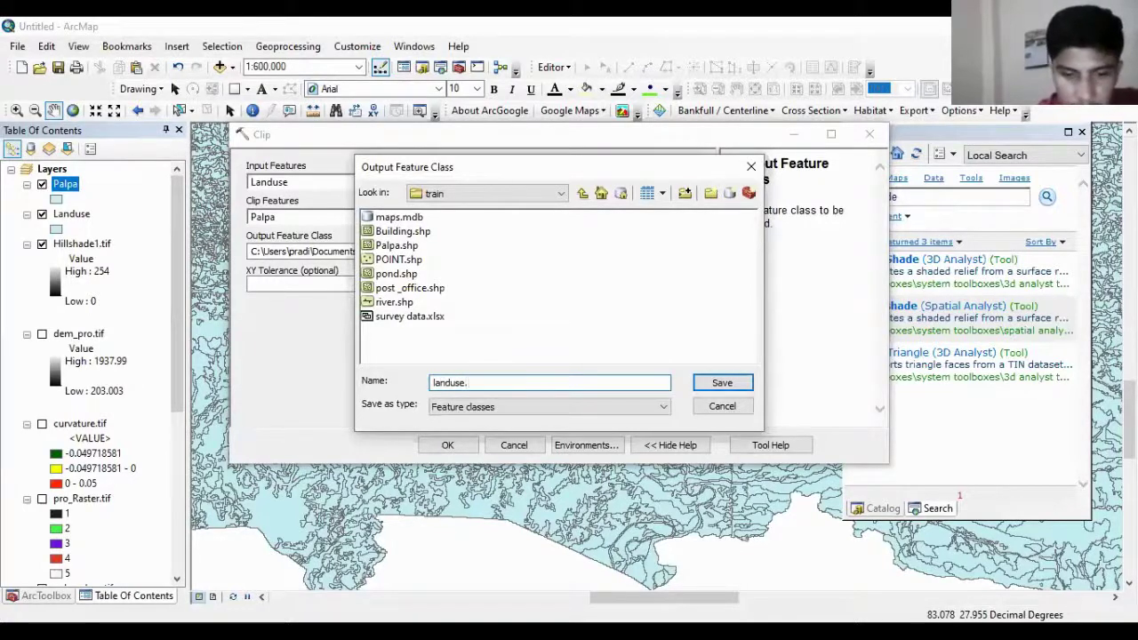
text(.shp)
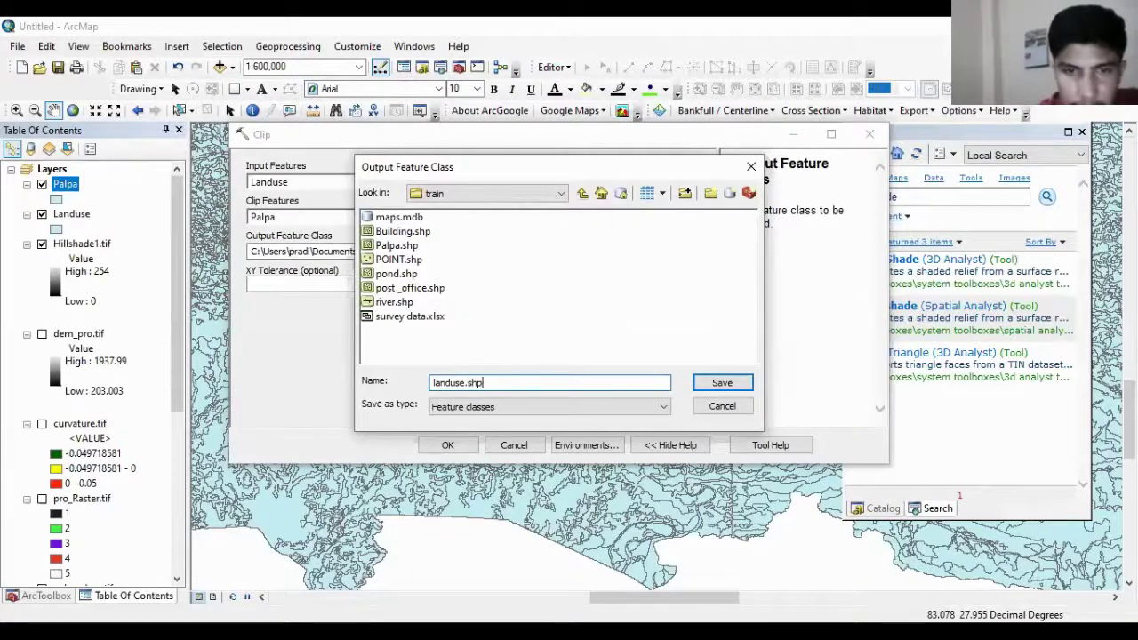
key(Return)
click(462, 446)
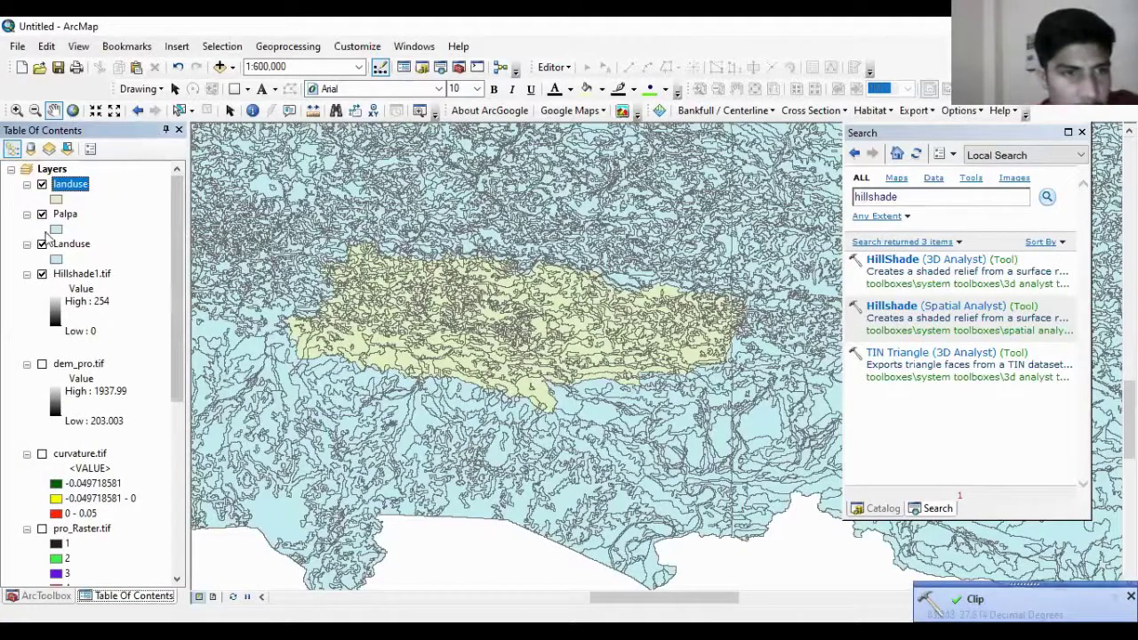
Step: Hide the Palpa and original Landuse layers, and symbolize the clipped landuse layer by unique values of the CLASS field with all values added
ctrl+click(63, 242)
click(42, 244)
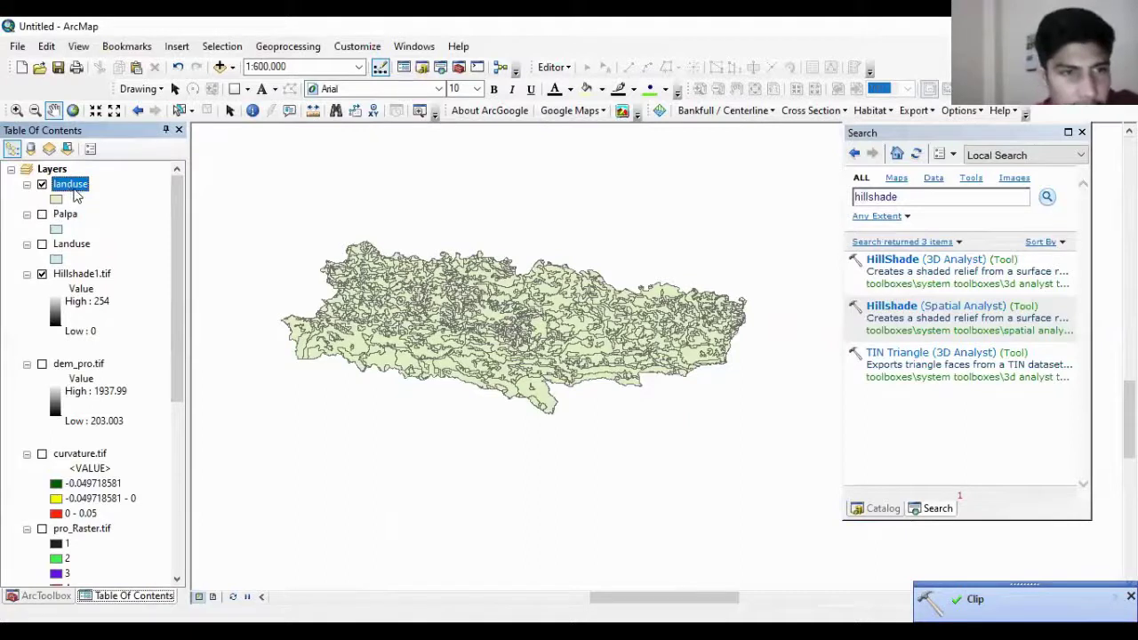
right_click(77, 197)
click(140, 533)
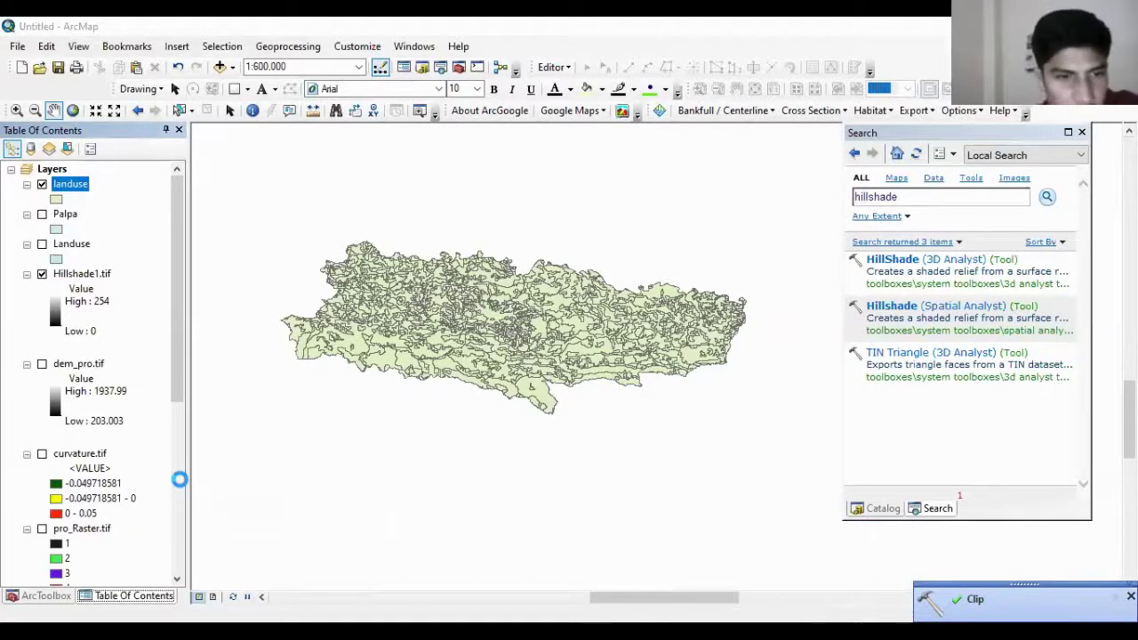
click(488, 126)
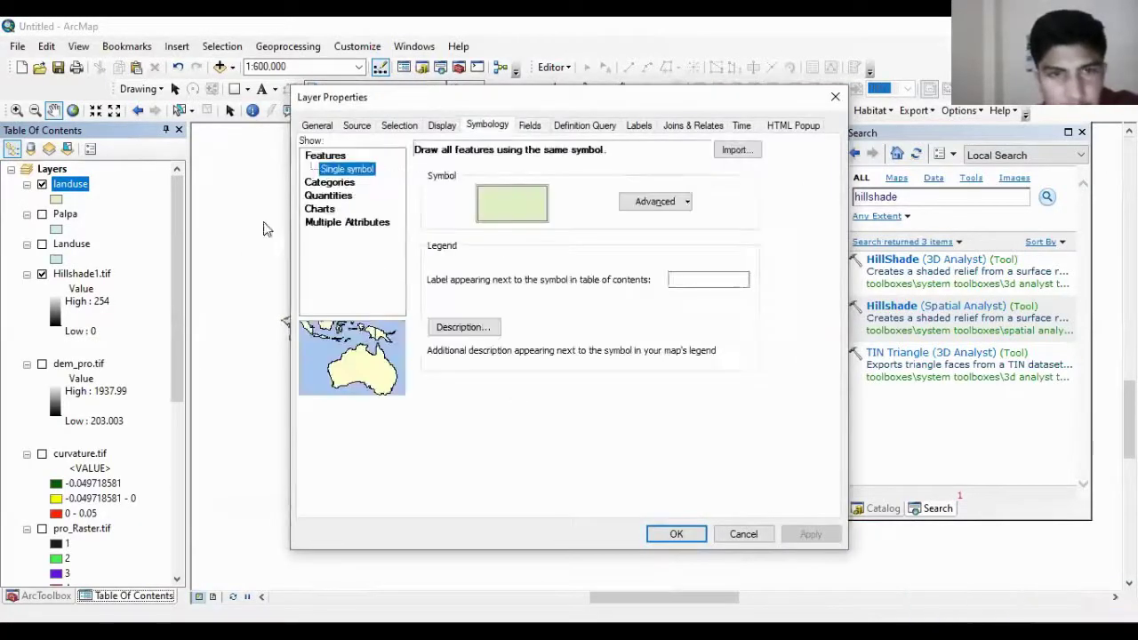
click(327, 182)
click(498, 184)
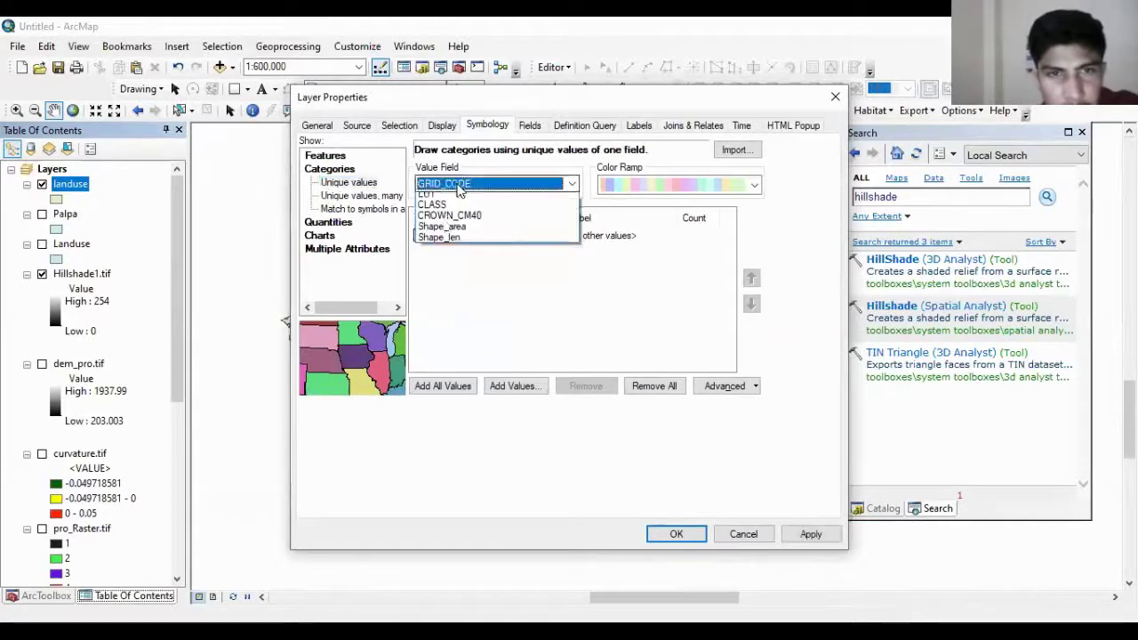
click(434, 220)
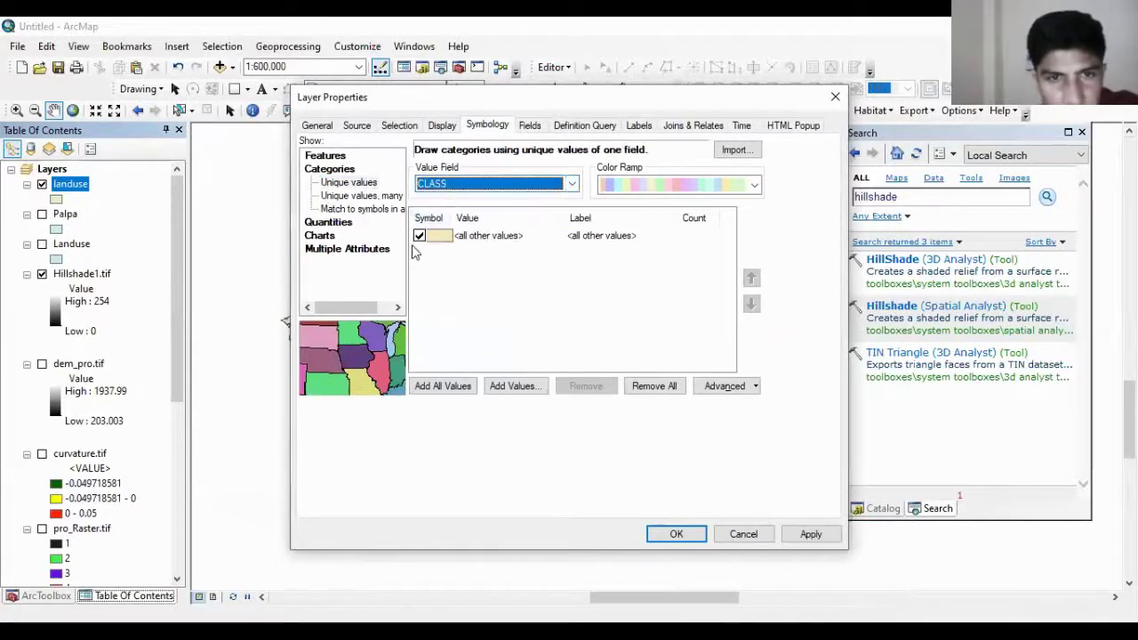
click(436, 388)
click(805, 535)
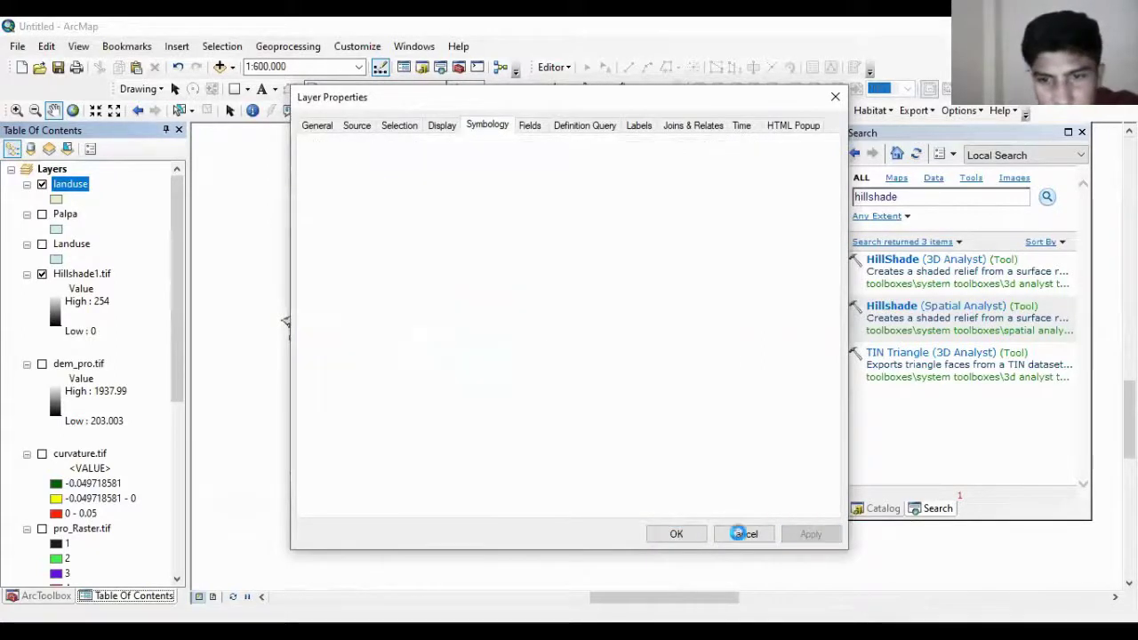
click(678, 536)
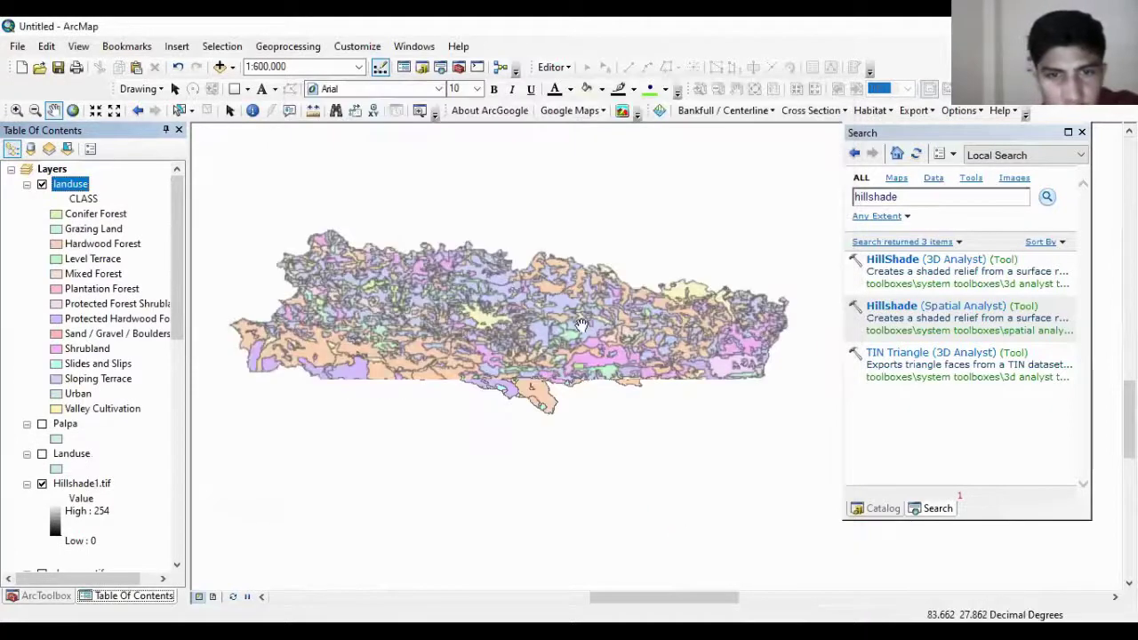
Step: Apply the Olive symbol to the Grazing Land class in the clipped landuse layer's symbology
scroll(570, 344, up, 1)
scroll(606, 321, up, 1)
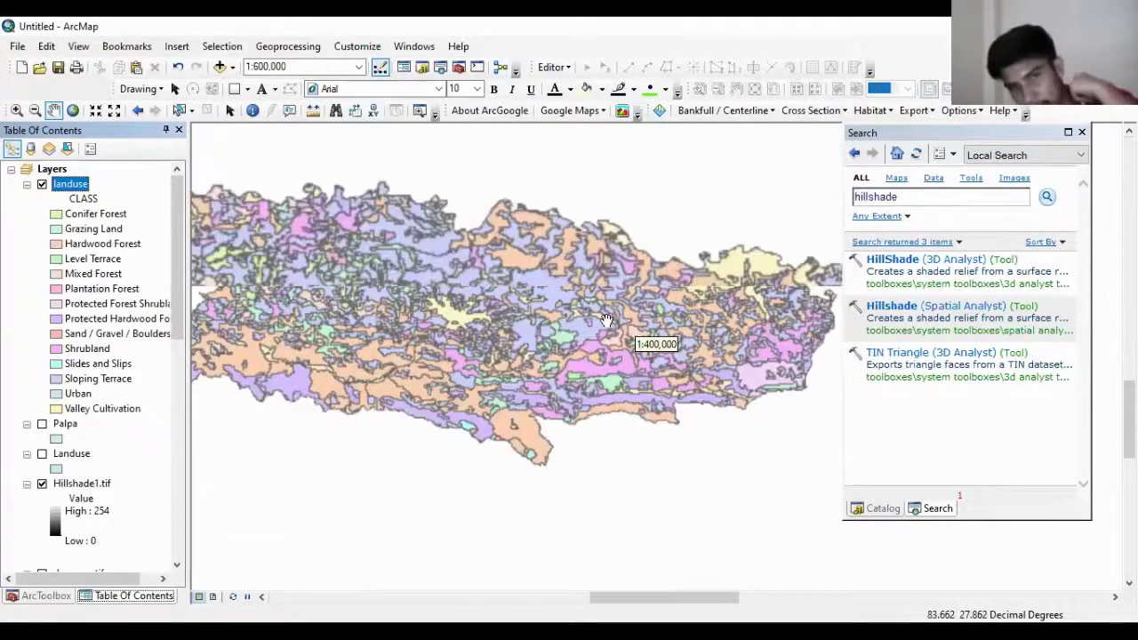
scroll(606, 320, up, 1)
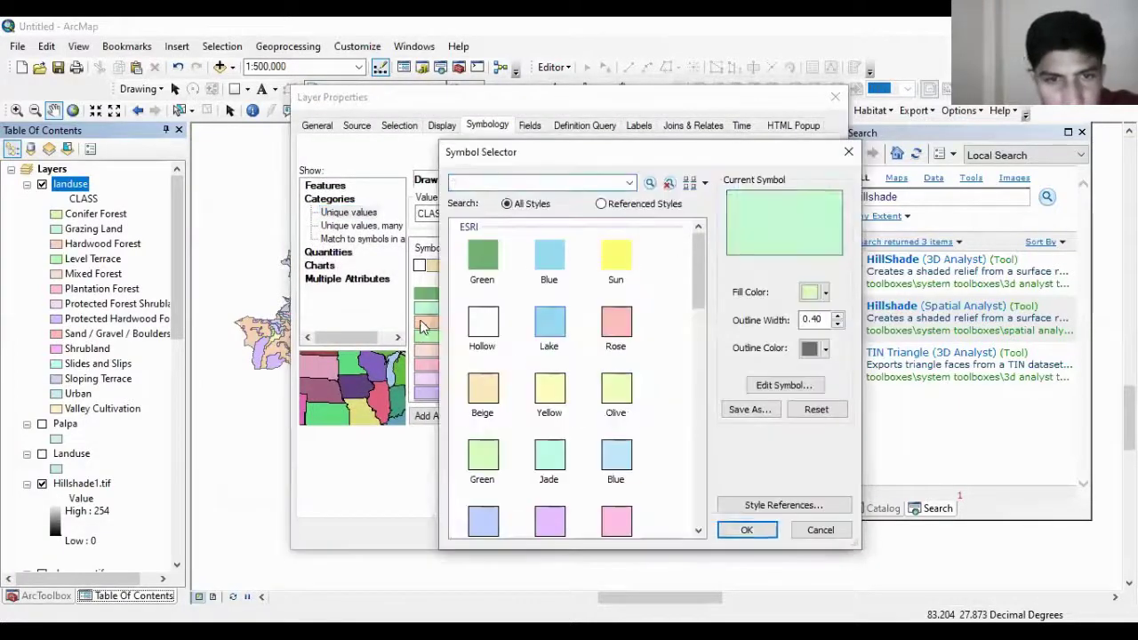
click(617, 390)
click(747, 530)
Step: Set the Hardwood Forest class's fill color to a medium green
double_click(427, 320)
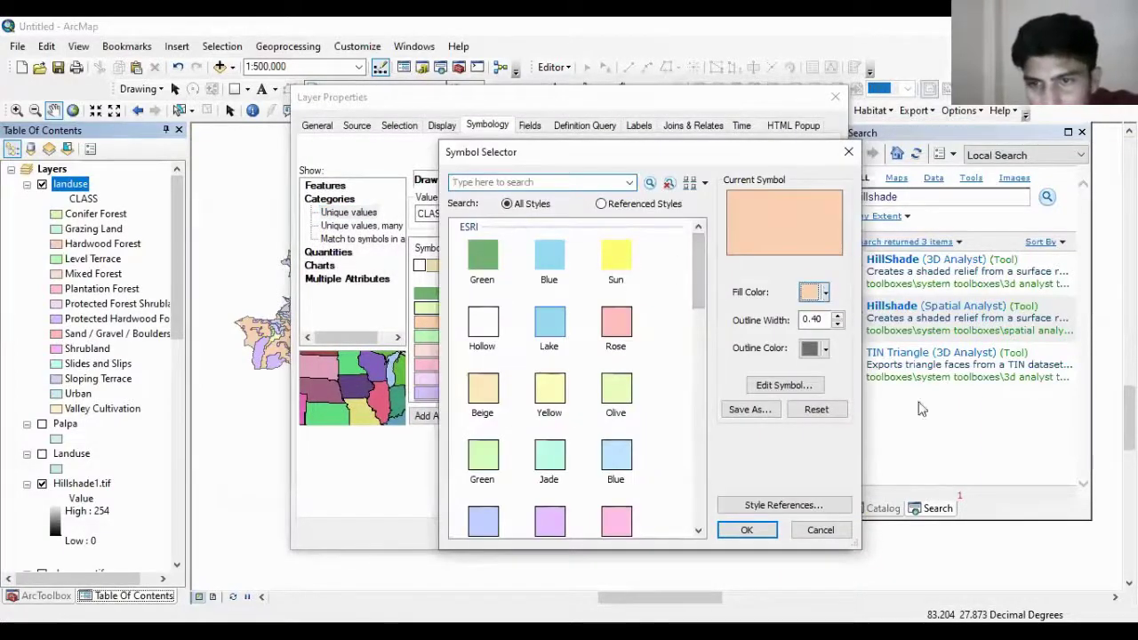
click(898, 367)
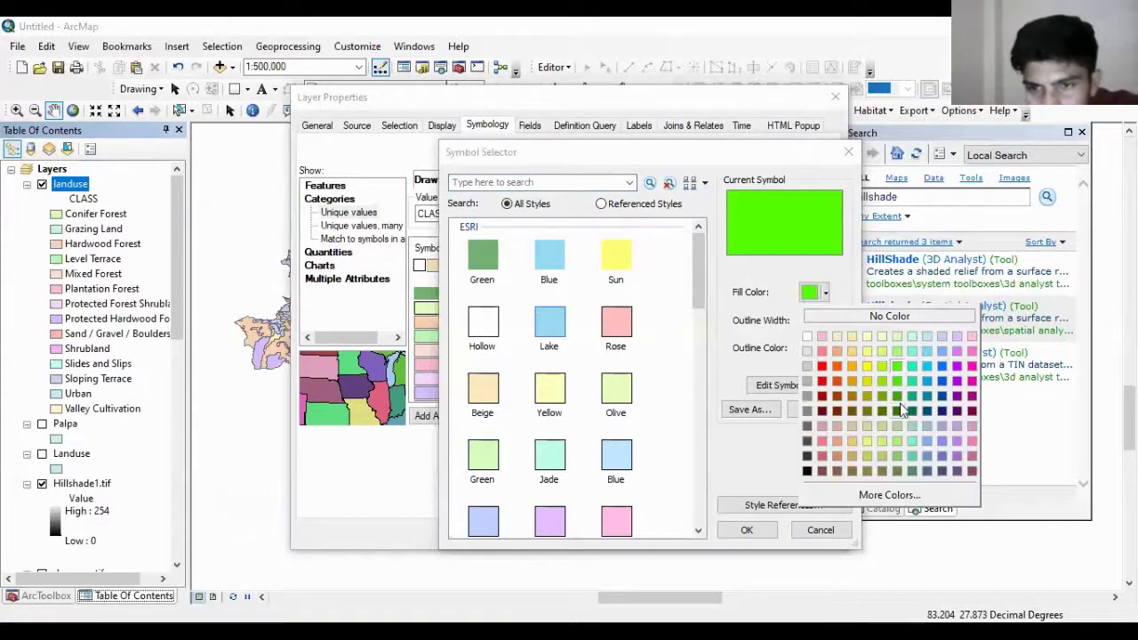
click(900, 399)
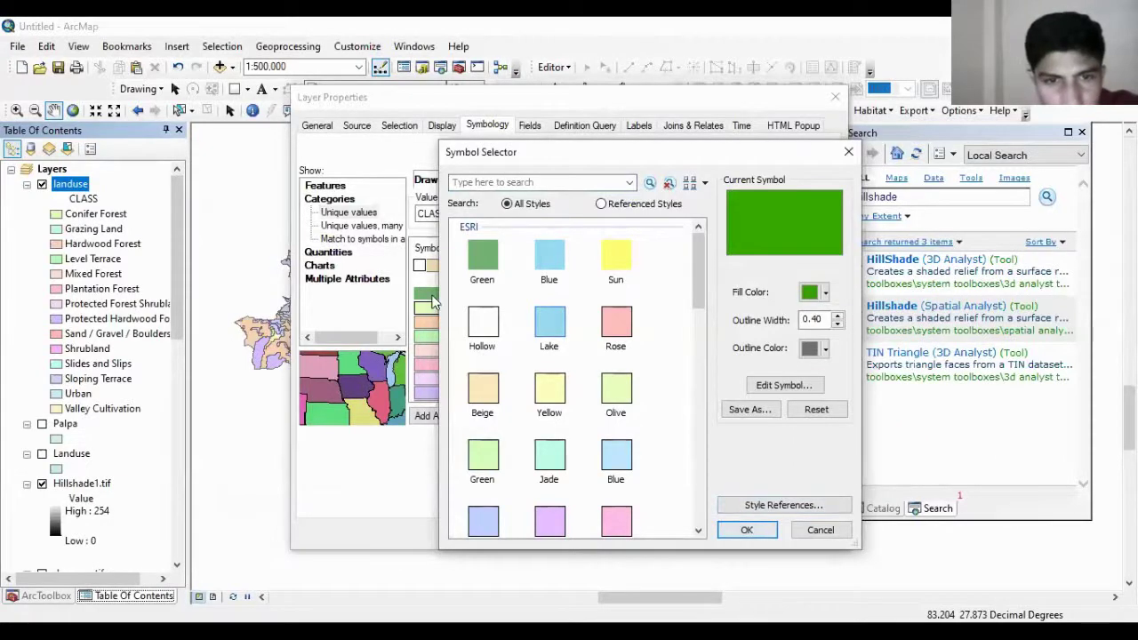
Step: Set the Conifer Forest class's fill color to a dark green
double_click(429, 306)
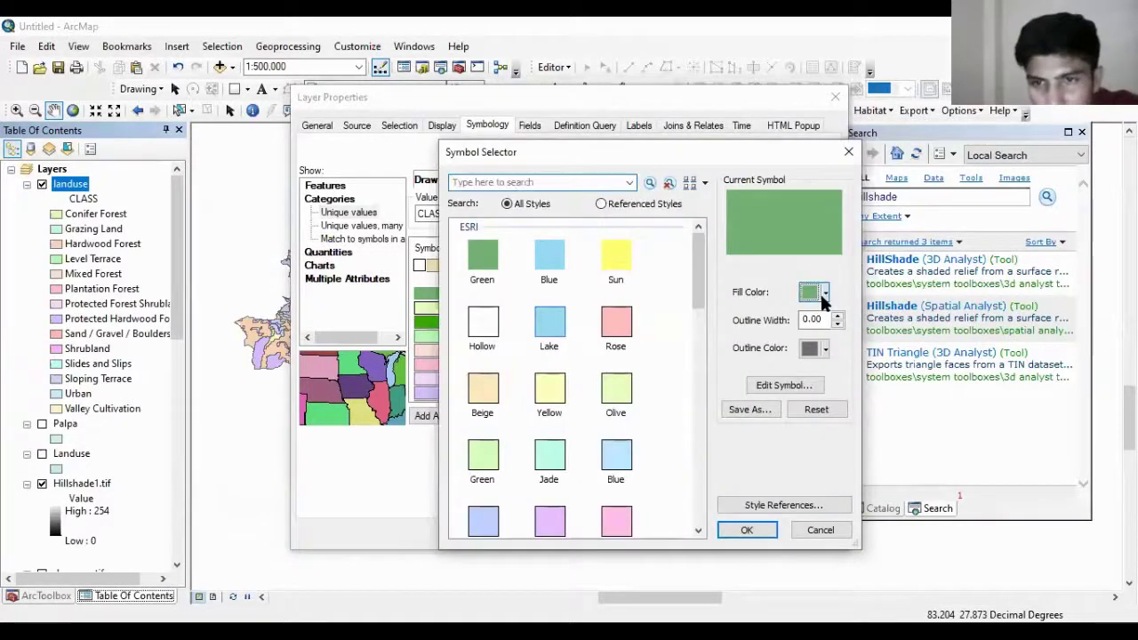
click(821, 292)
click(900, 399)
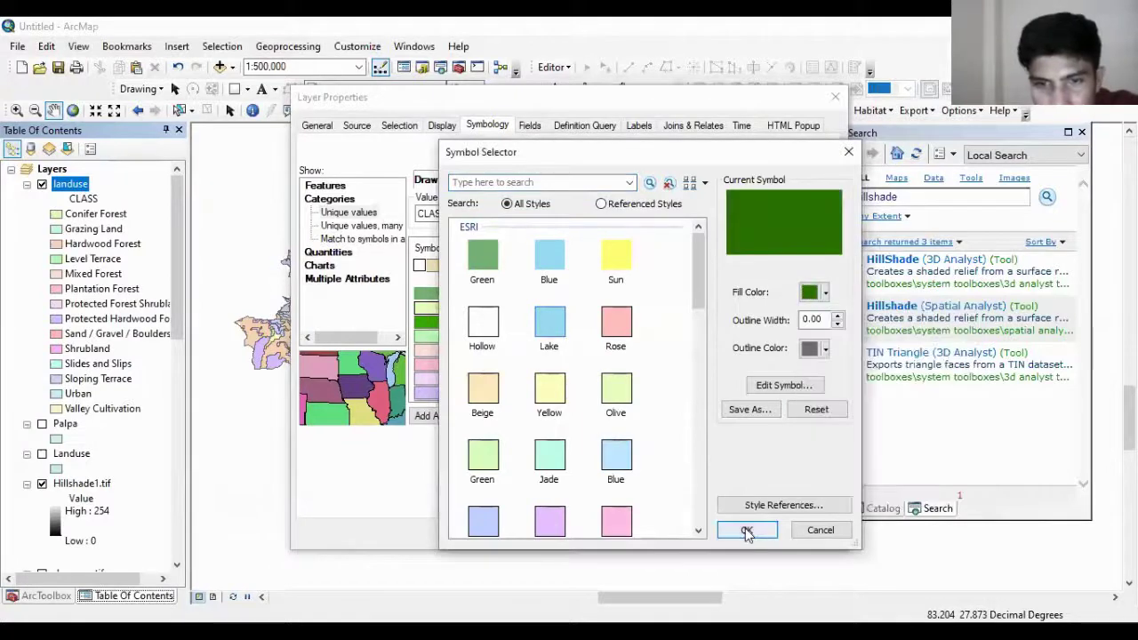
click(747, 531)
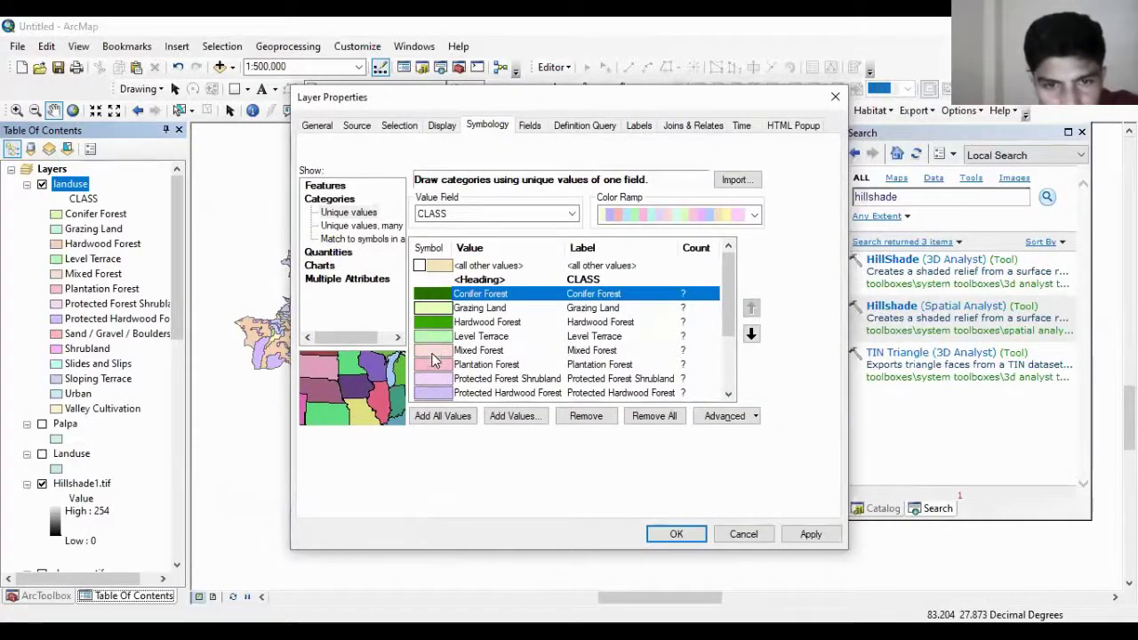
Step: Set both the outline color and the fill color of the Mixed Forest class to bright green
double_click(435, 359)
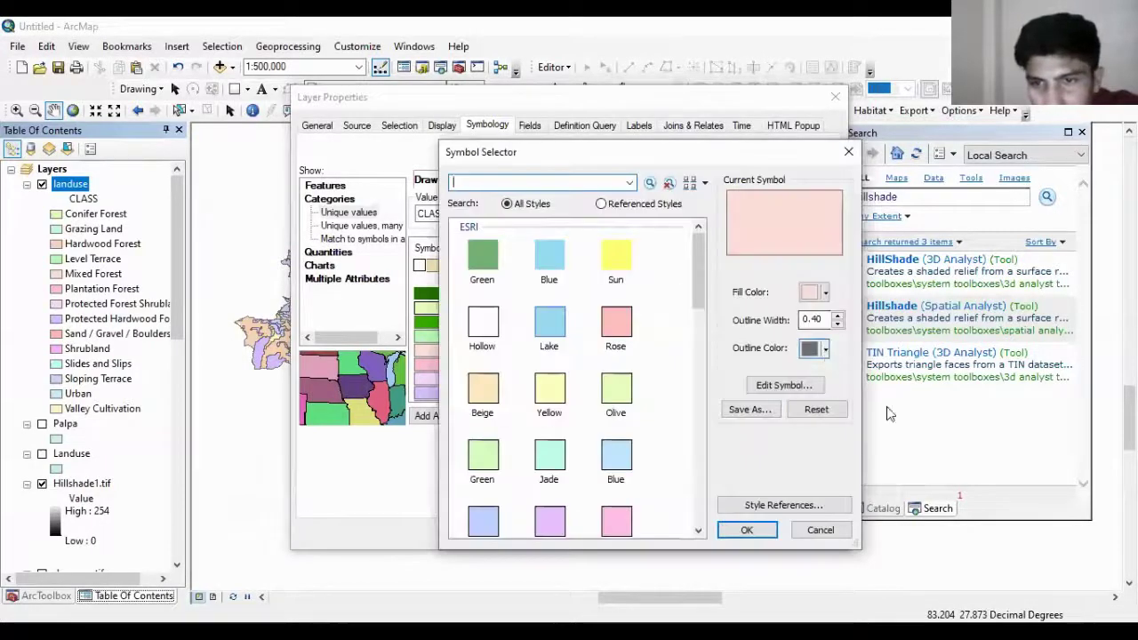
click(825, 348)
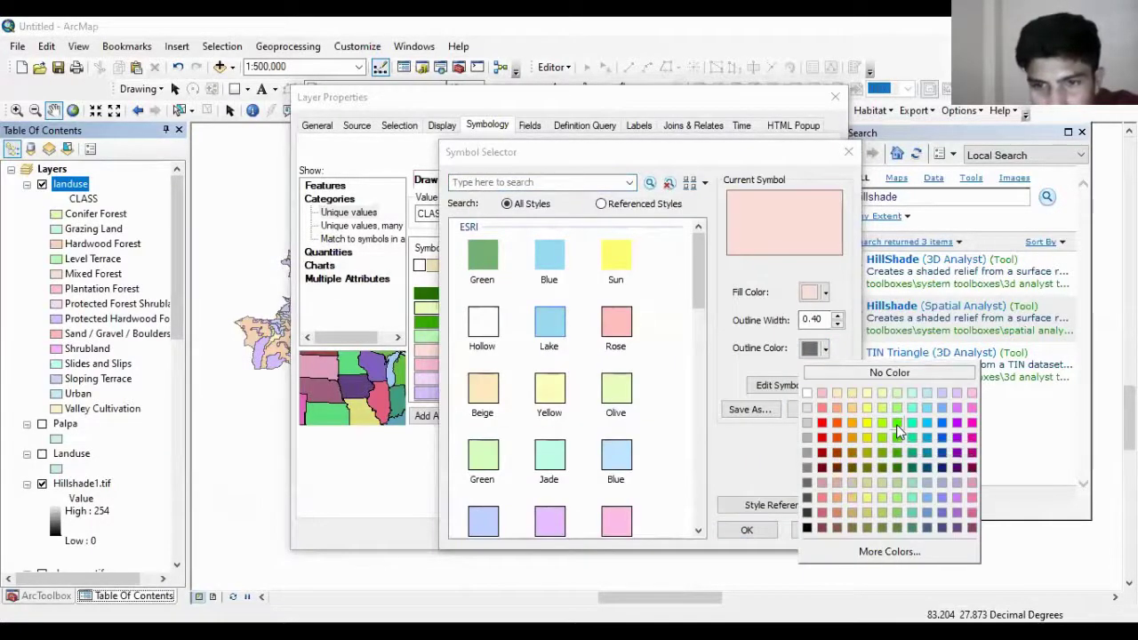
click(896, 424)
key(Return)
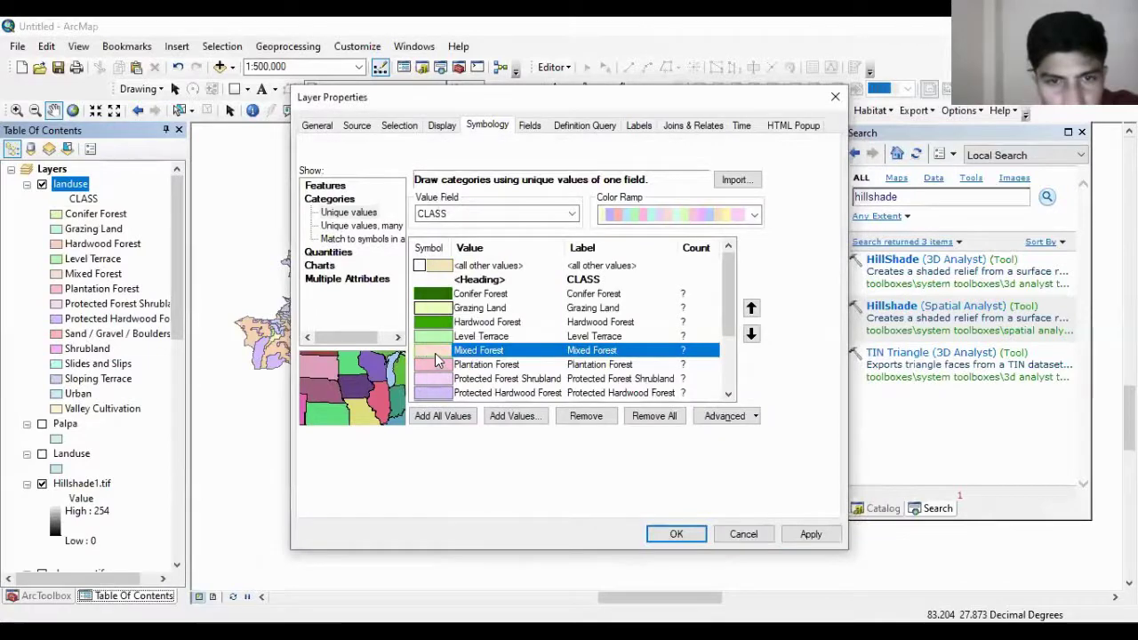
double_click(435, 359)
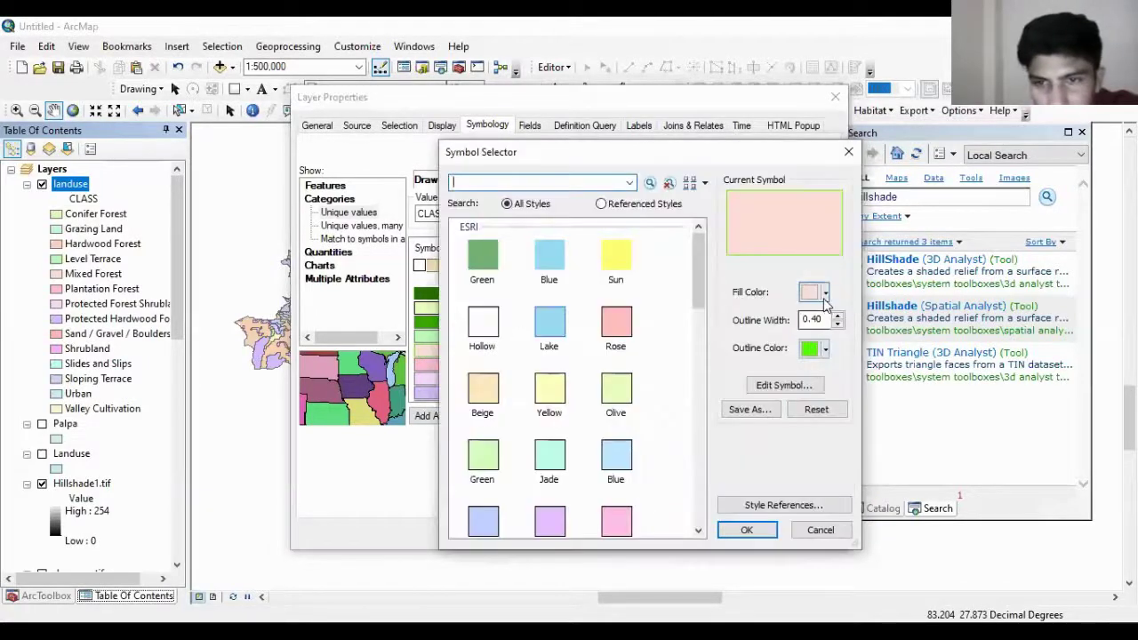
click(825, 293)
click(900, 361)
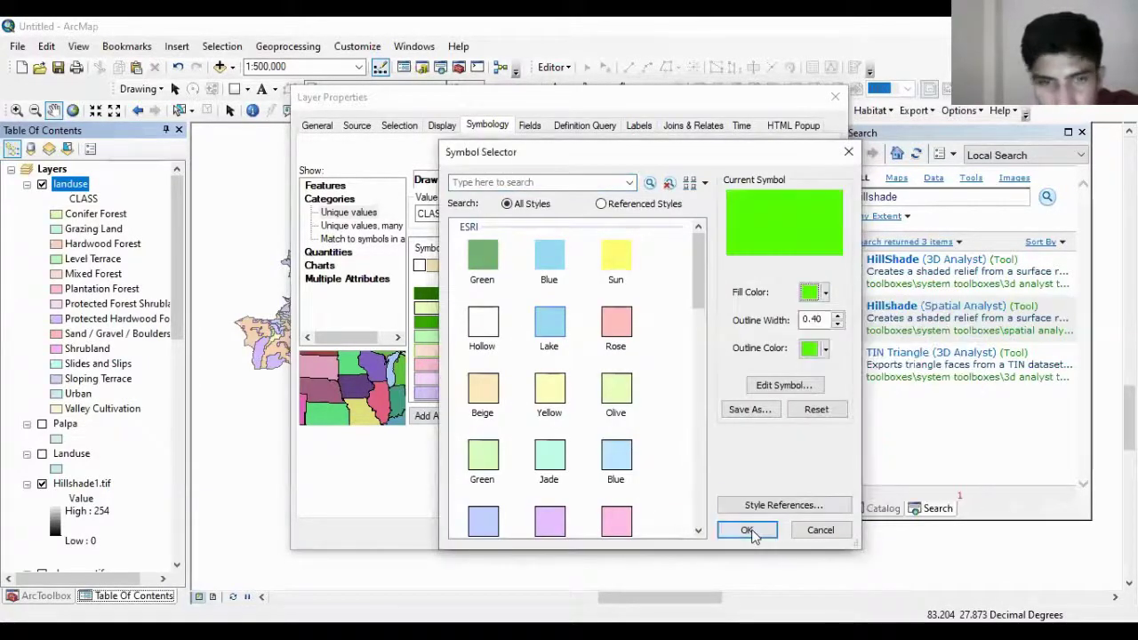
click(752, 531)
Step: Apply the Lt Orange symbol to the Sand / Gravel / Boulders class
scroll(445, 378, down, 2)
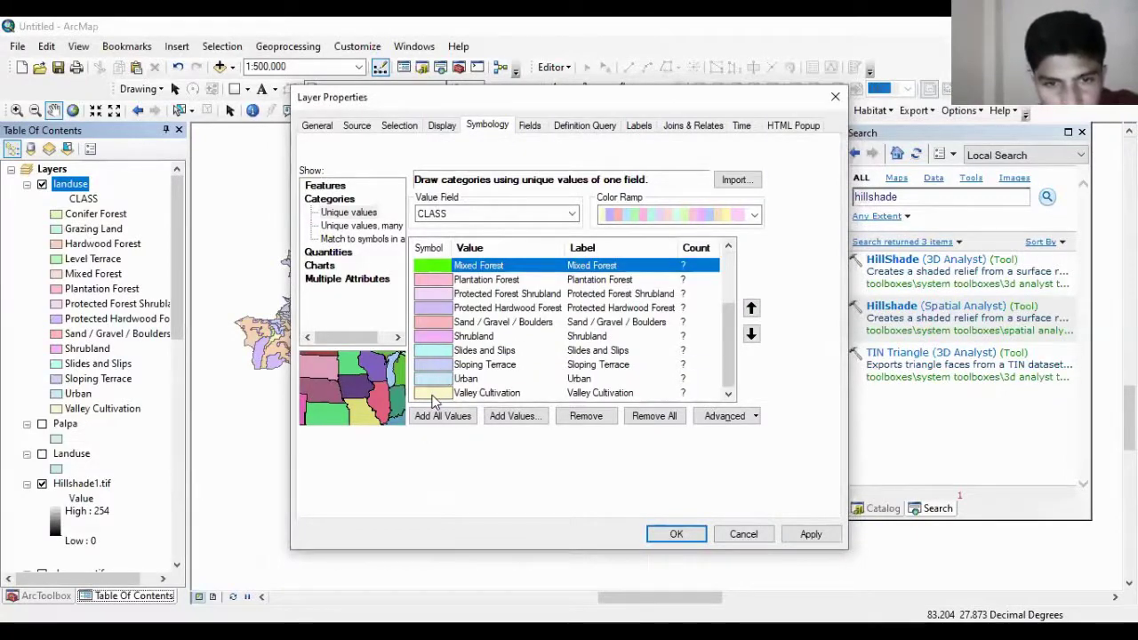
scroll(438, 381, up, 2)
scroll(439, 365, down, 2)
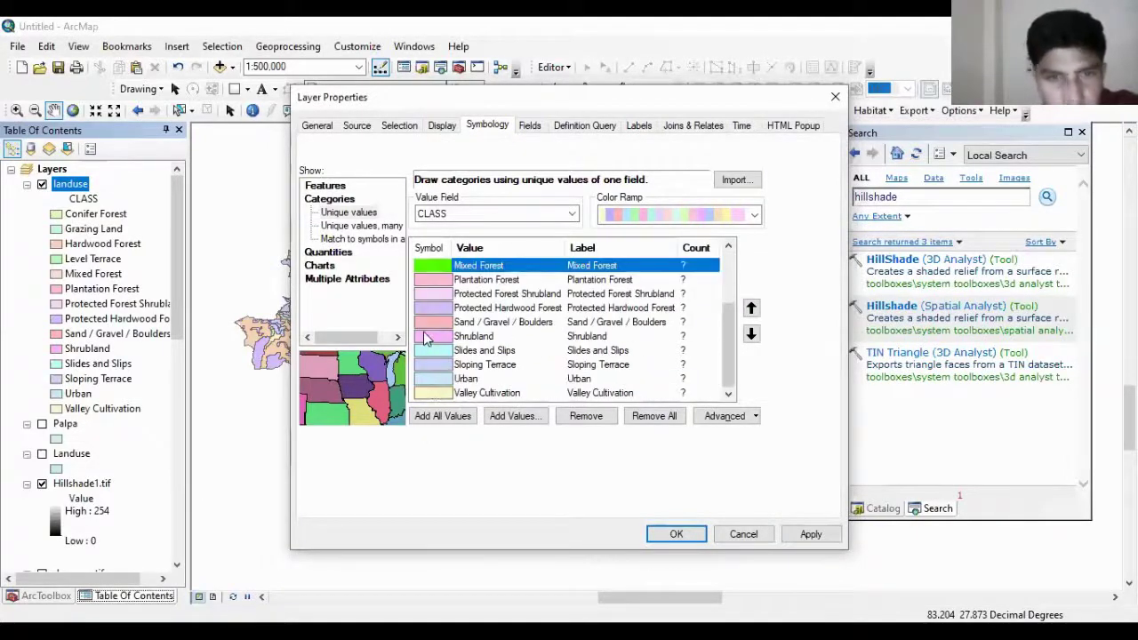
double_click(444, 325)
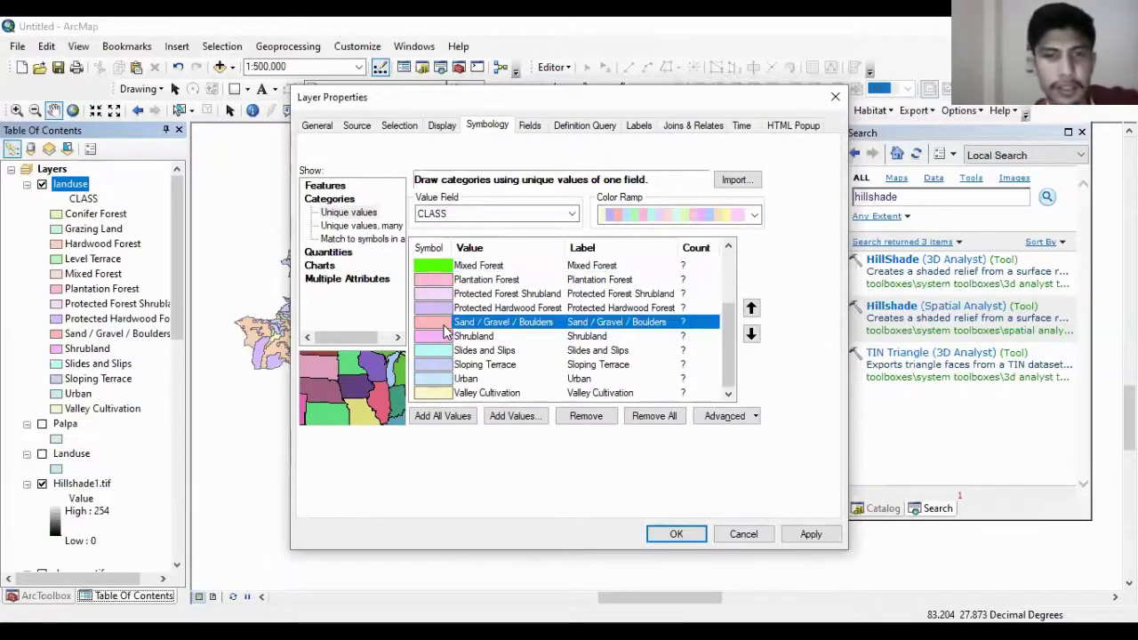
drag(704, 287, 701, 359)
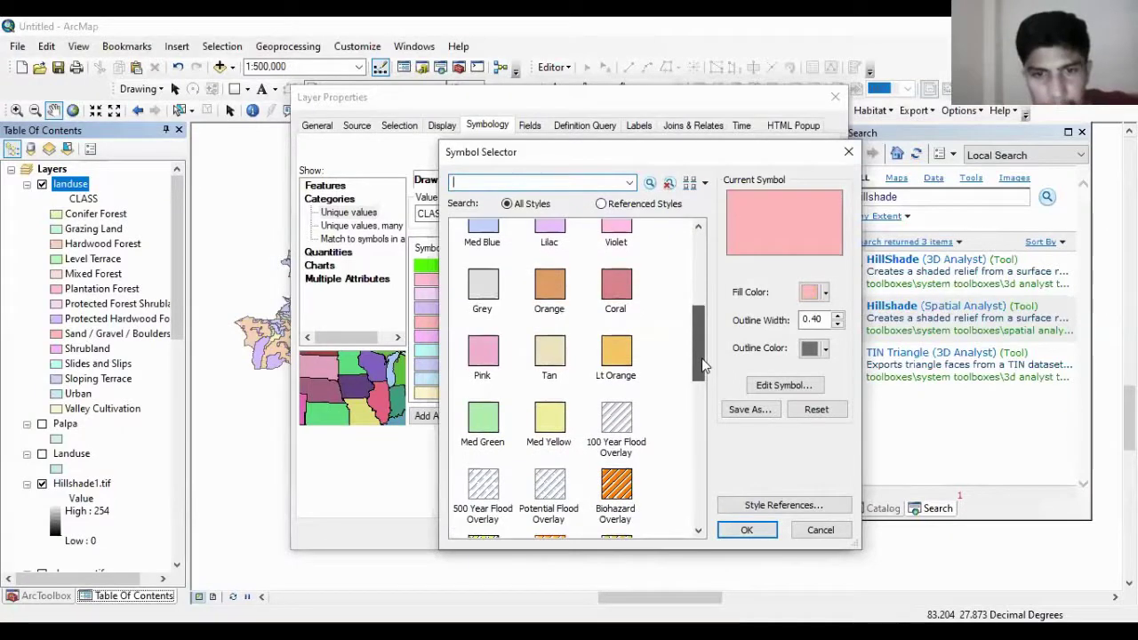
click(649, 366)
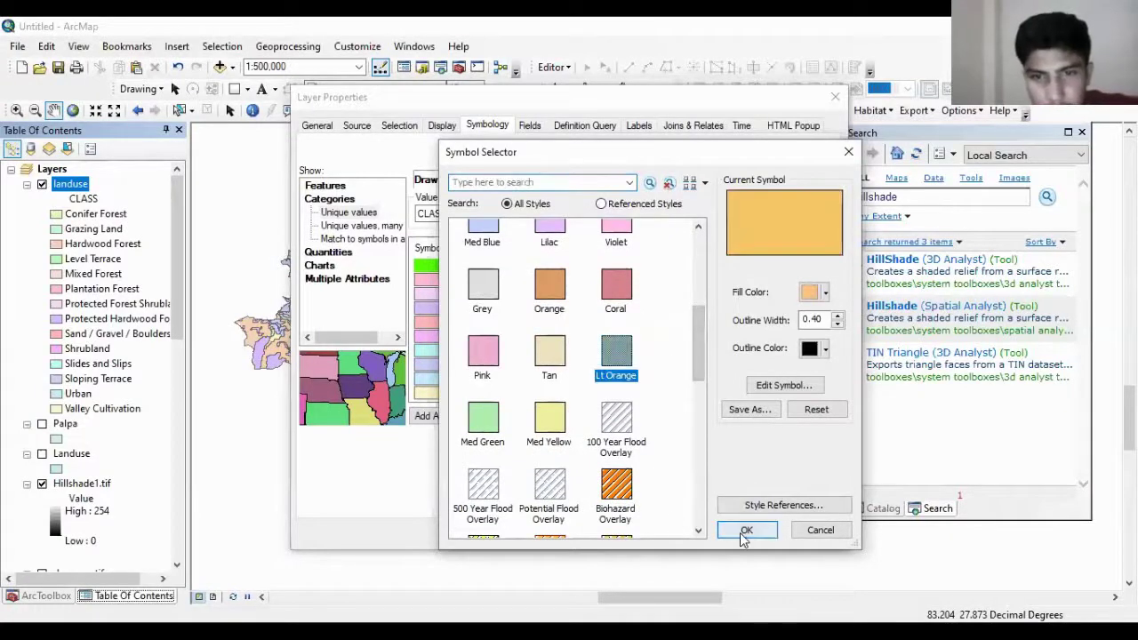
key(Return)
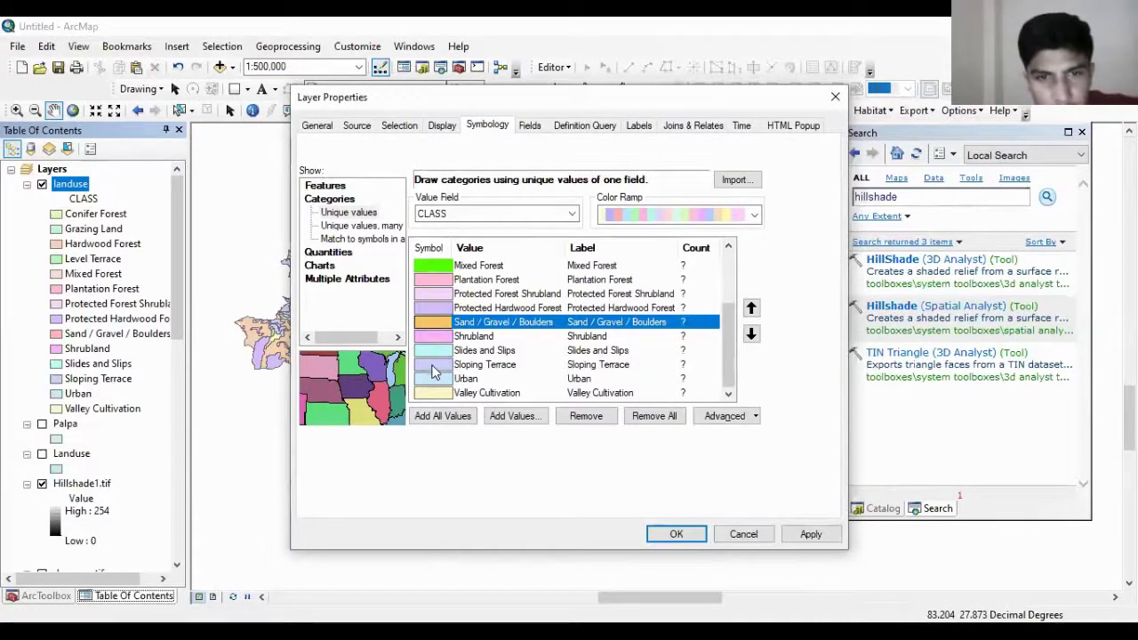
Step: Set the Urban class's fill color to light orange
double_click(437, 379)
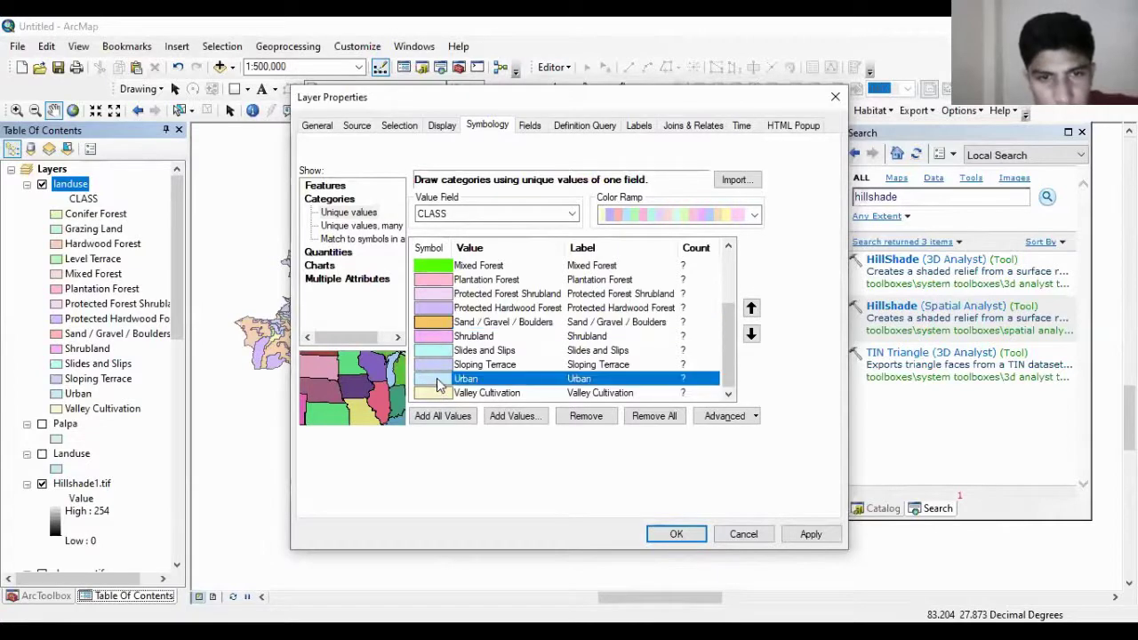
drag(703, 301, 694, 423)
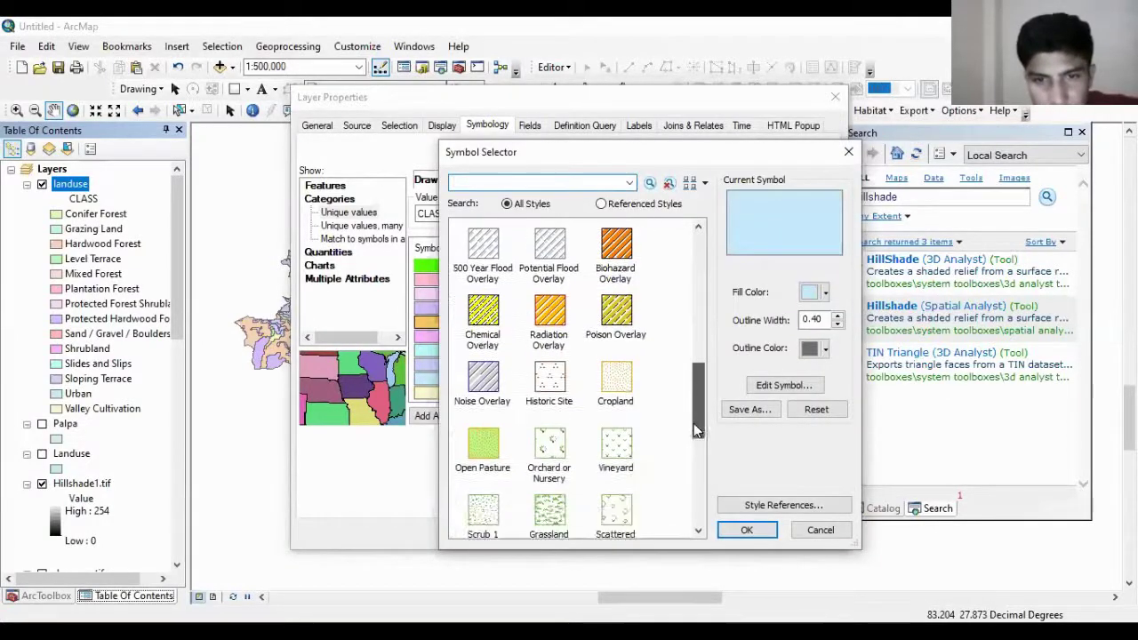
click(825, 294)
click(838, 353)
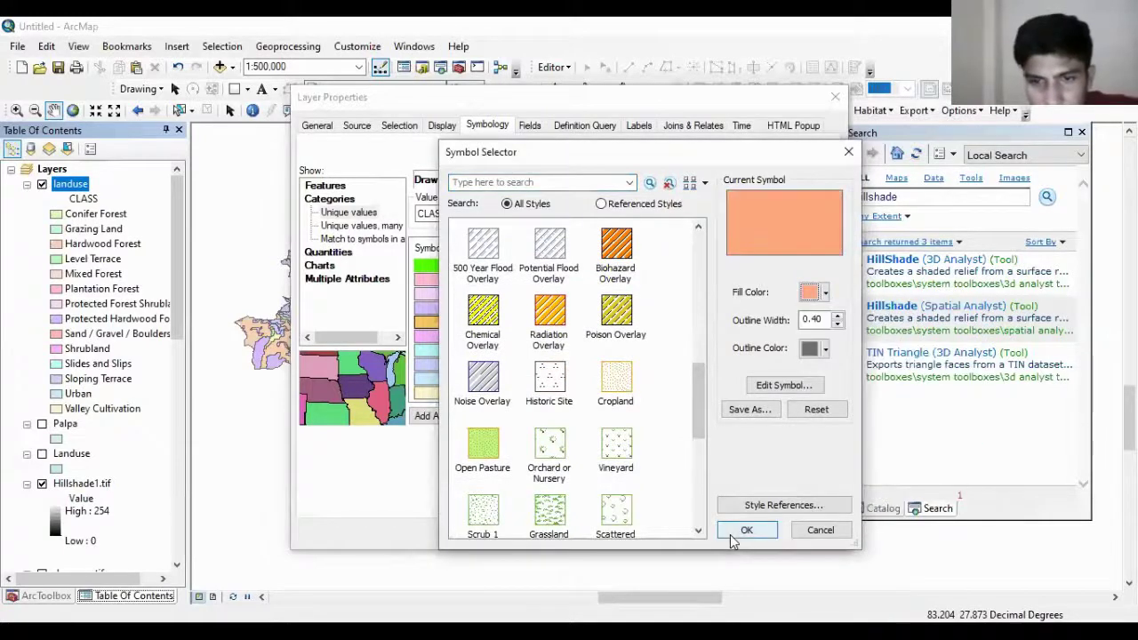
key(Return)
Step: Set the Valley Cultivation class's fill color to light green and apply the symbology to the landuse layer
double_click(435, 398)
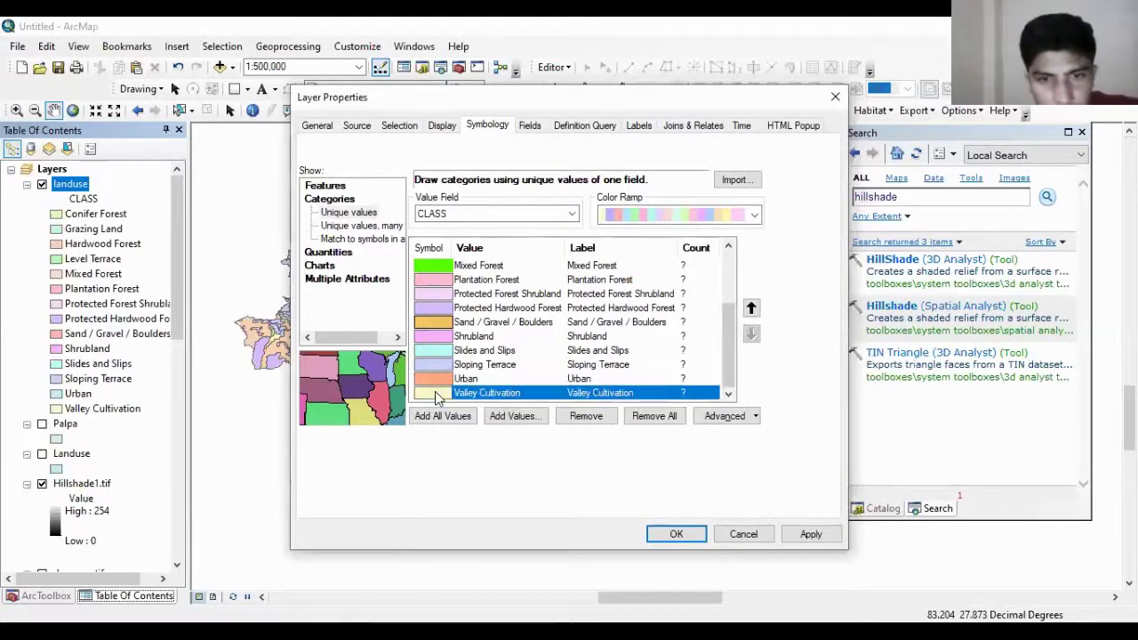
click(823, 292)
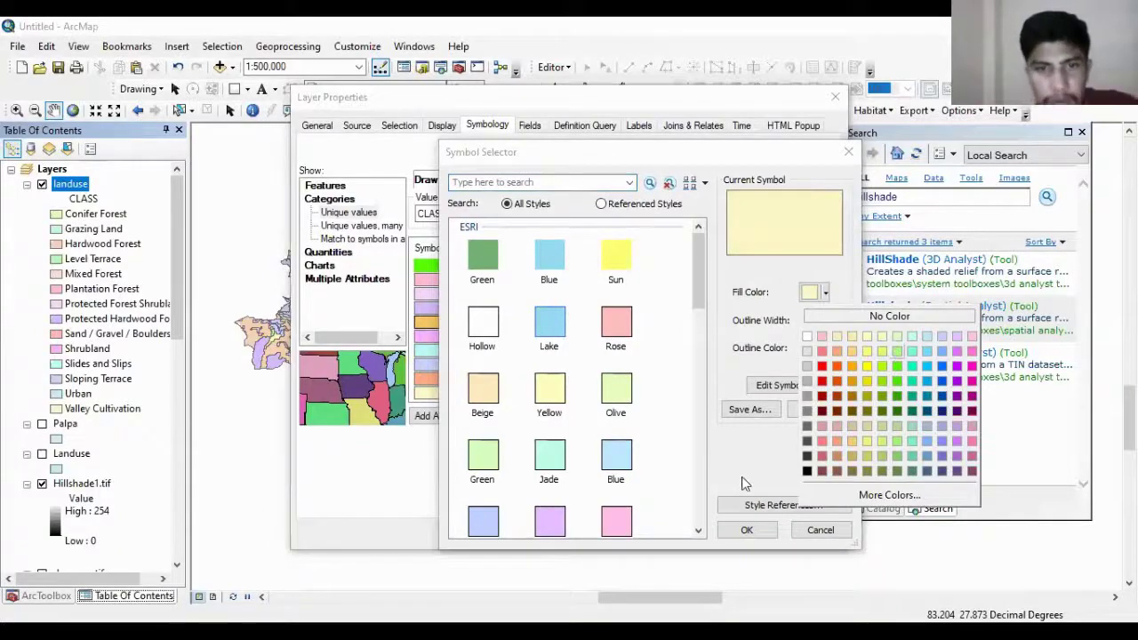
click(747, 530)
click(809, 534)
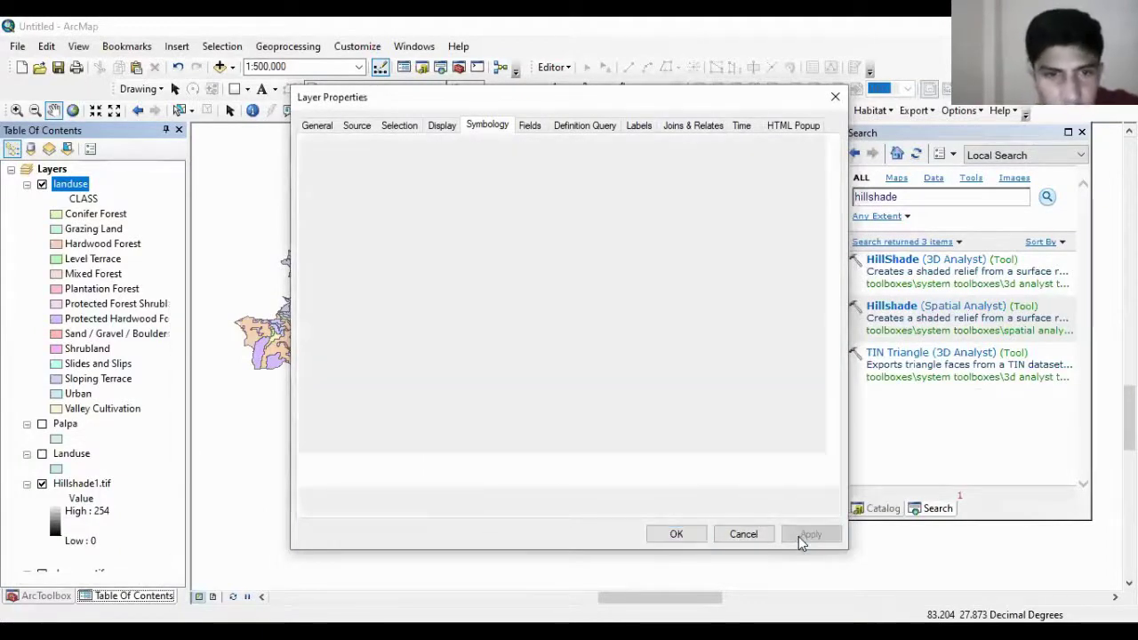
click(676, 534)
Step: Move the Hillshade1.tif layer above the landuse layer in the drawing order
scroll(546, 330, up, 1)
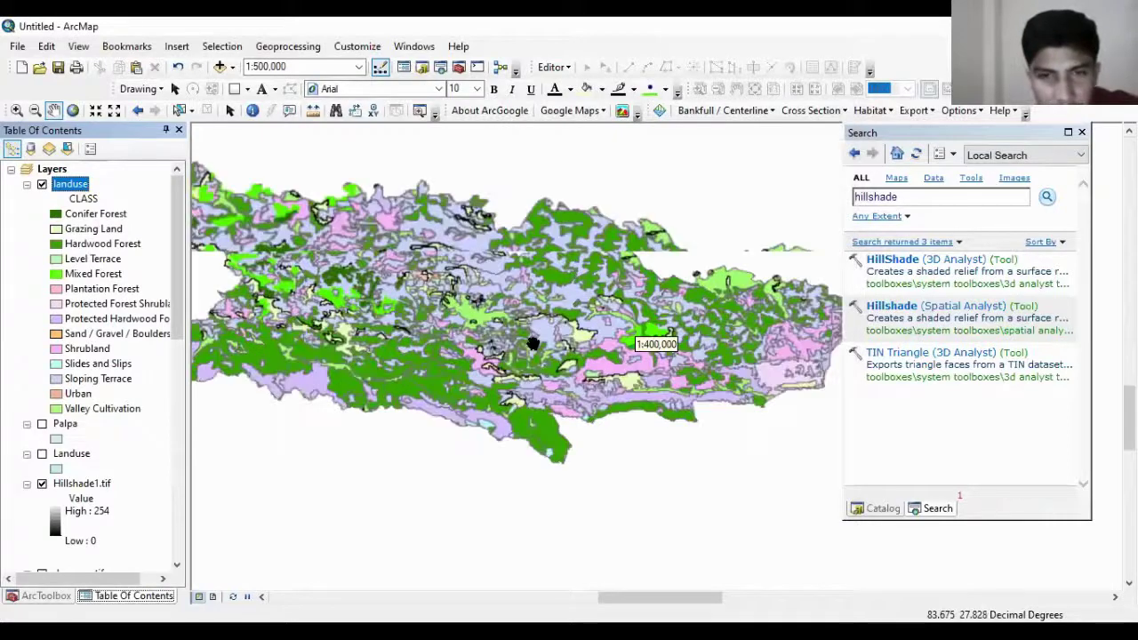
scroll(546, 330, up, 1)
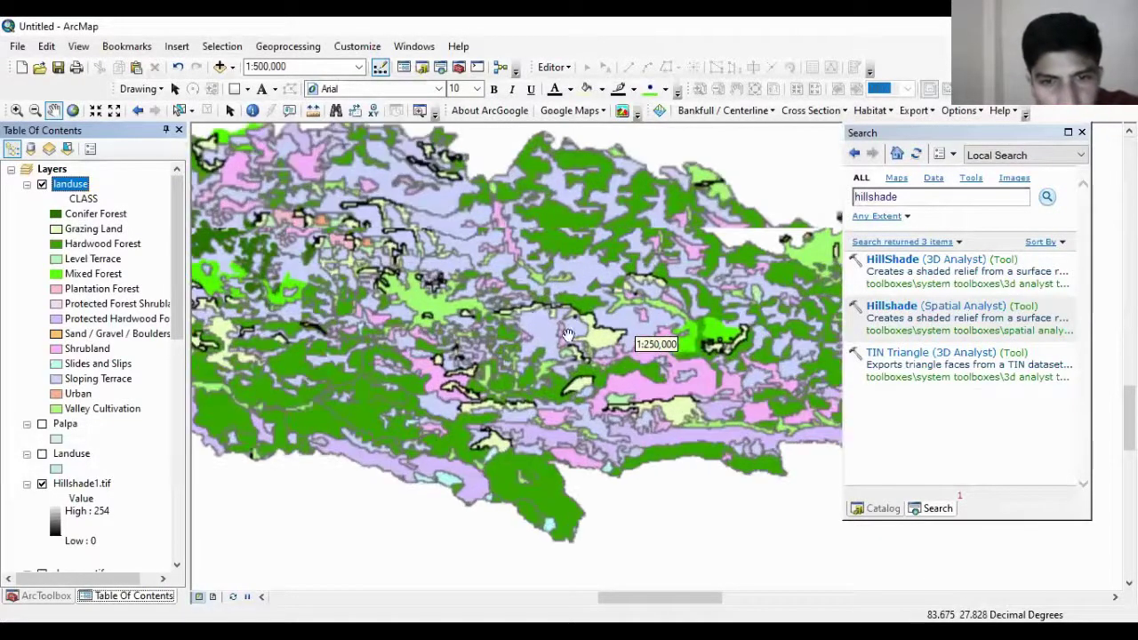
scroll(675, 339, up, 1)
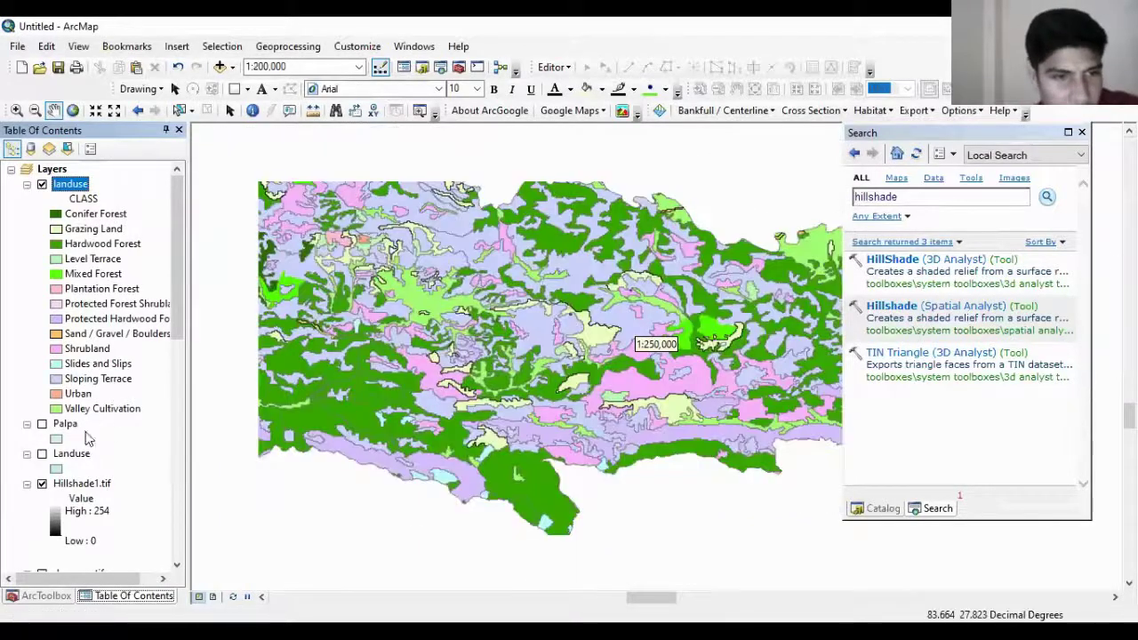
scroll(438, 327, down, 1)
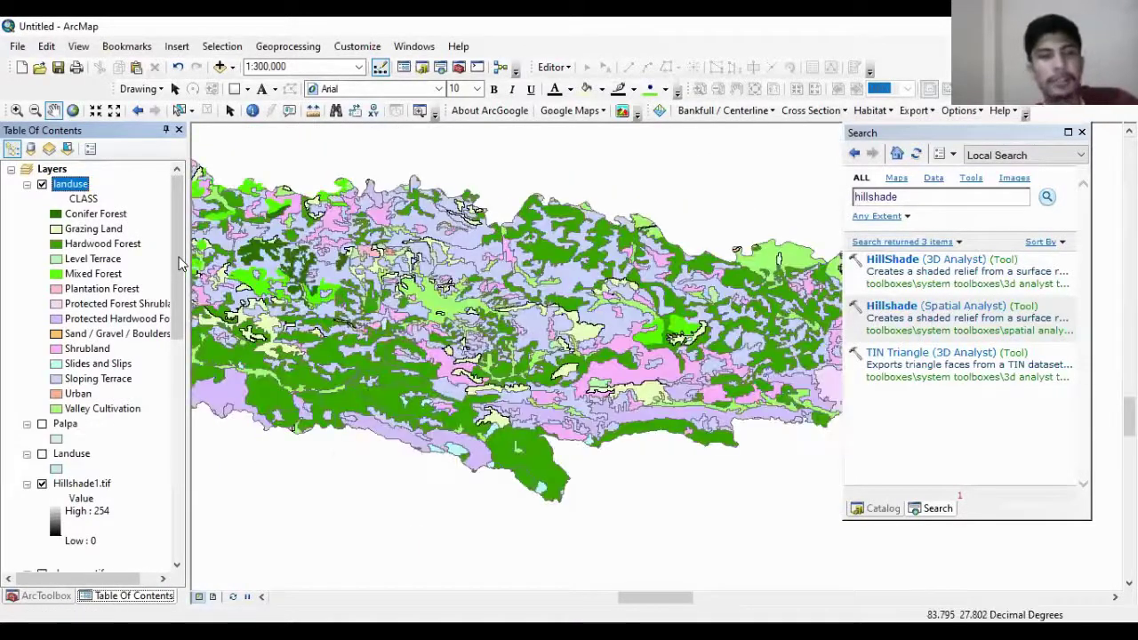
scroll(437, 330, down, 2)
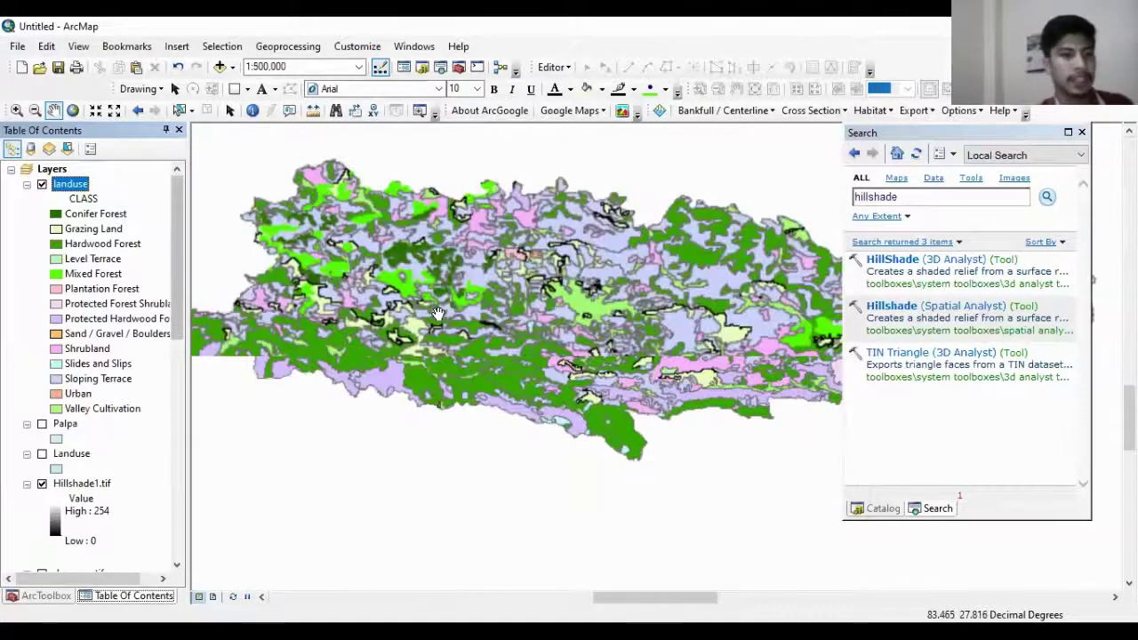
scroll(389, 372, up, 2)
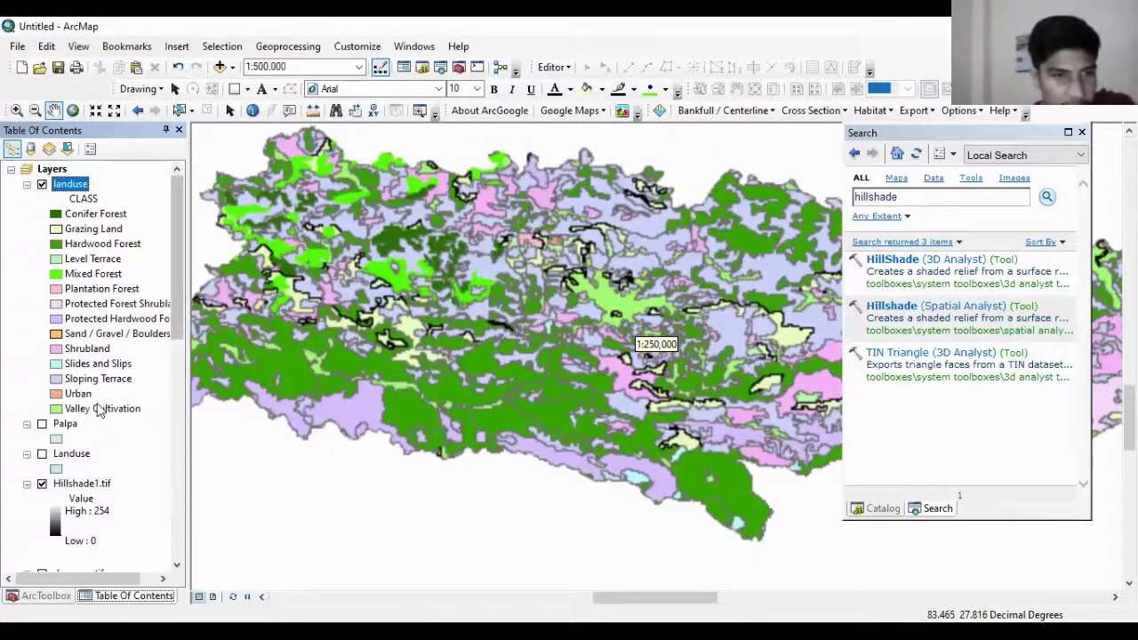
drag(82, 483, 107, 179)
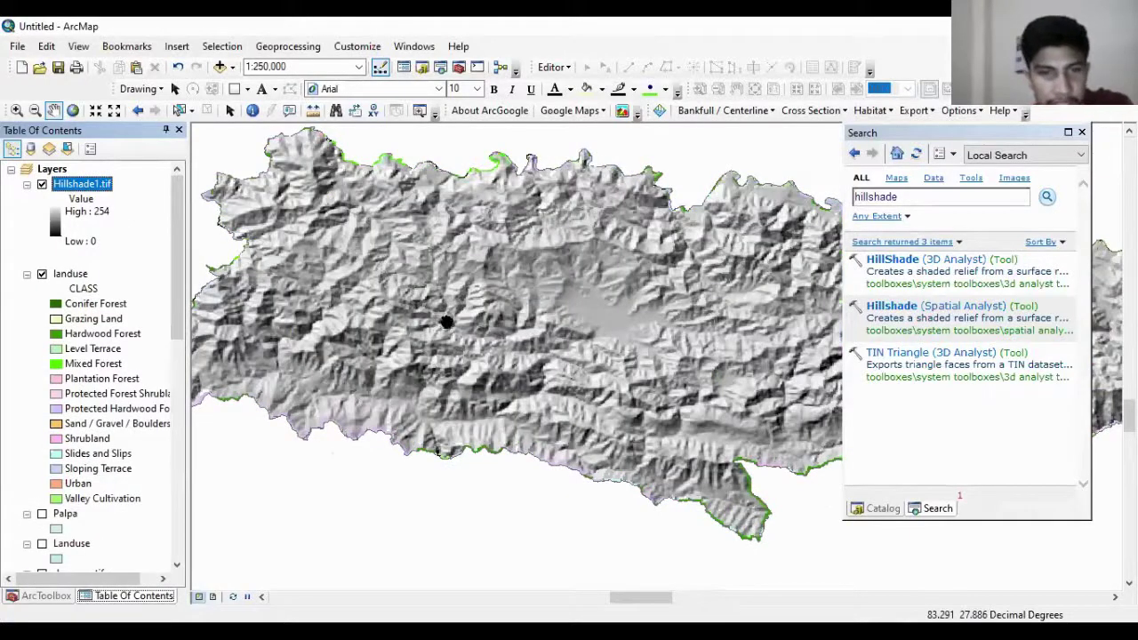
scroll(409, 259, down, 1)
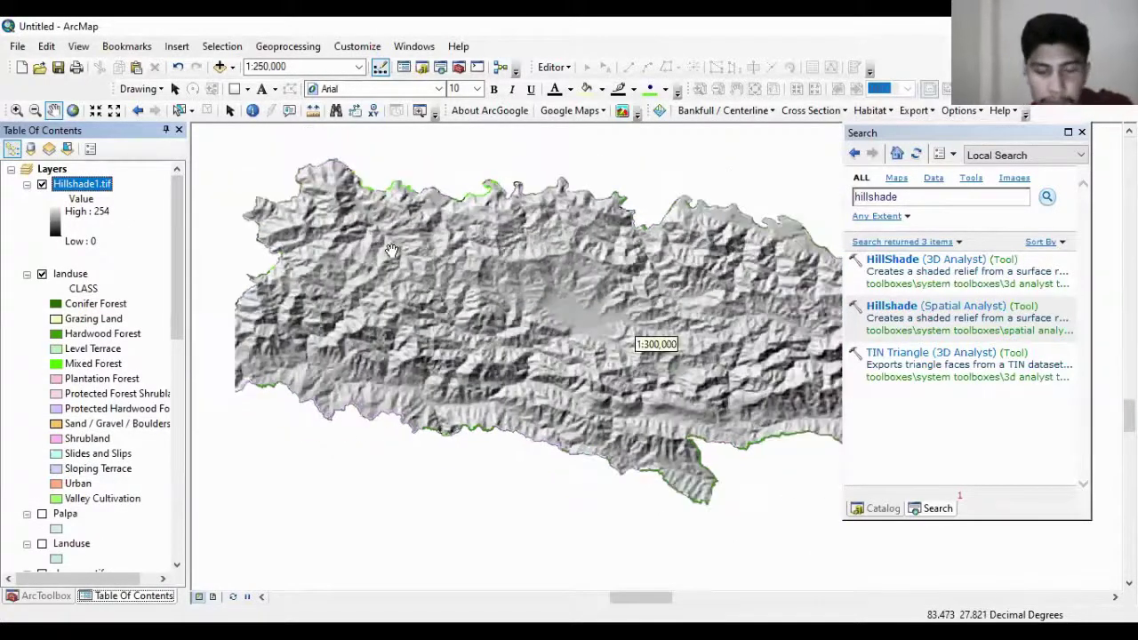
Step: Set the Hillshade1.tif layer's display transparency to 60%
right_click(84, 188)
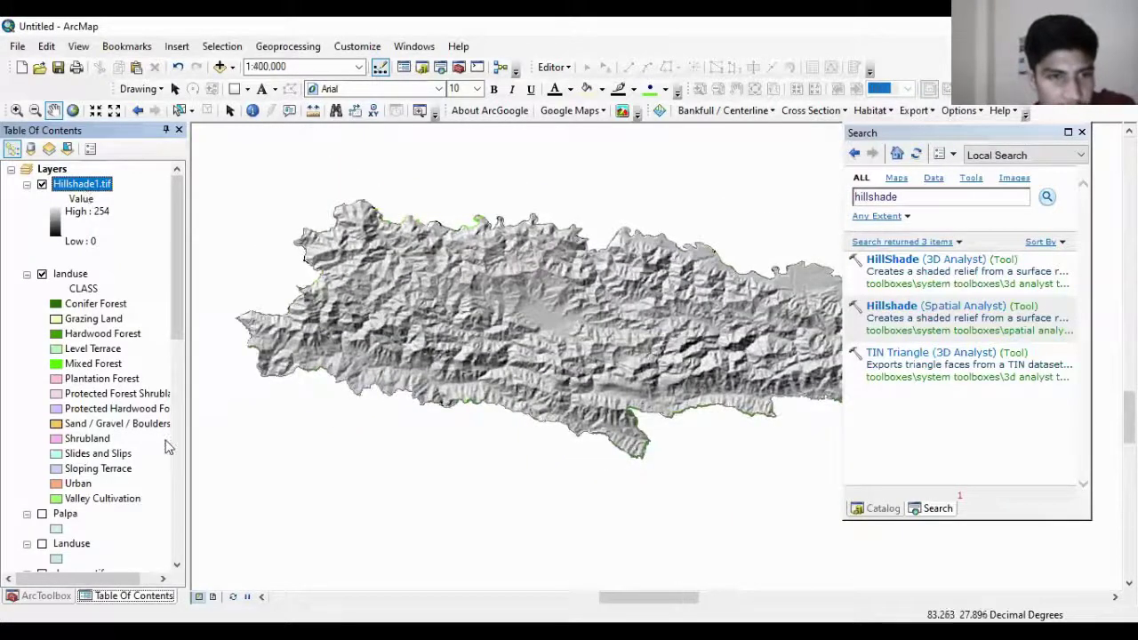
click(164, 436)
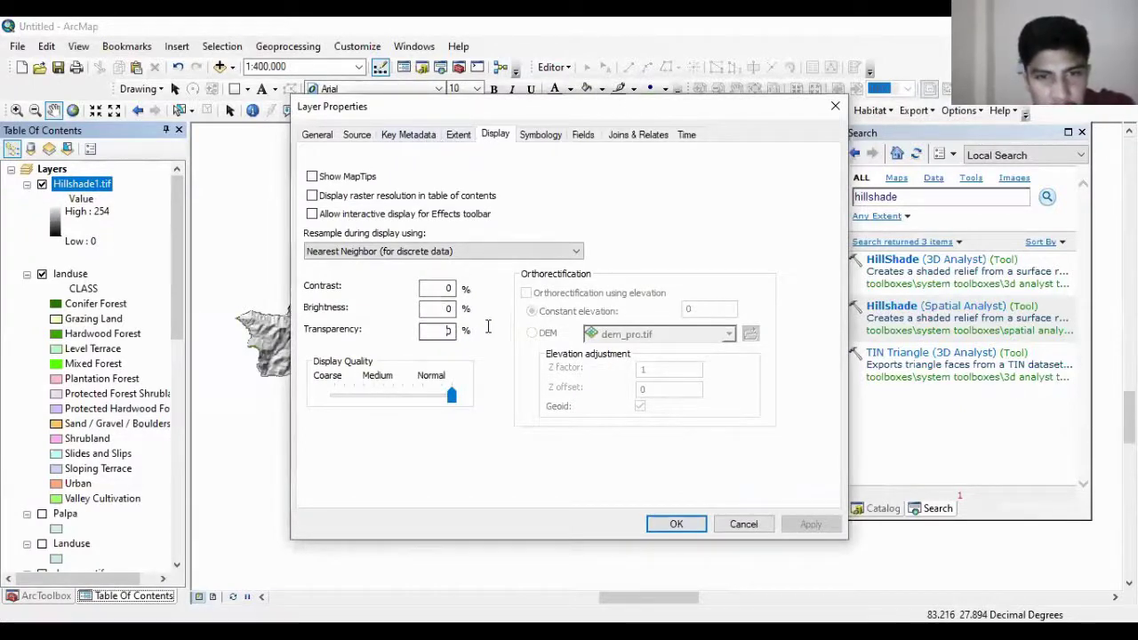
key(shift+Home)
text(60)
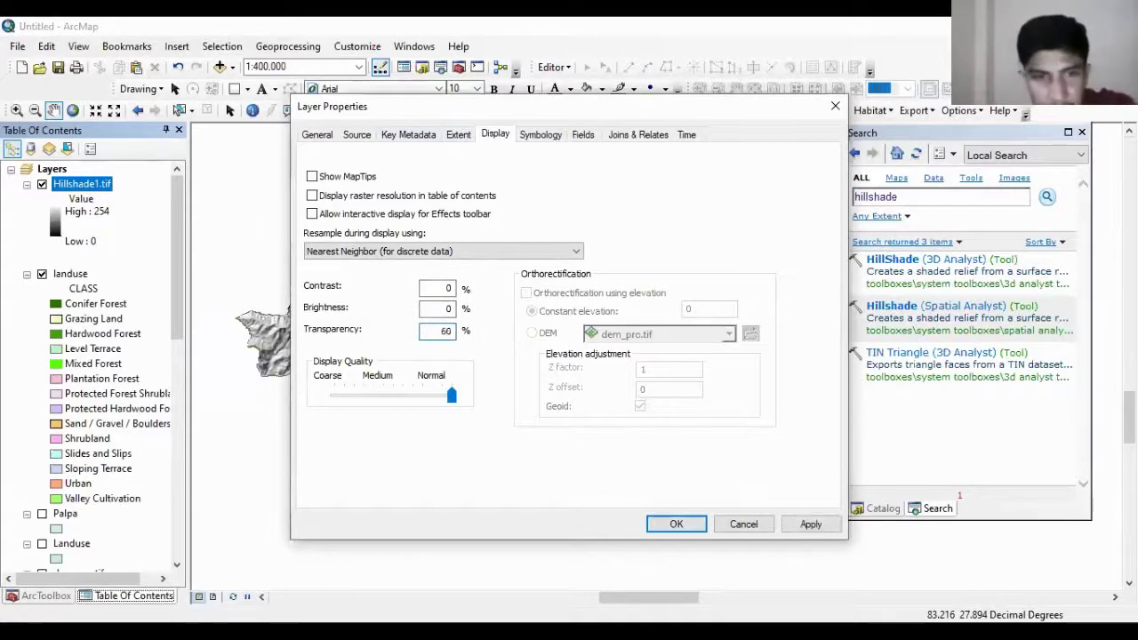
click(791, 524)
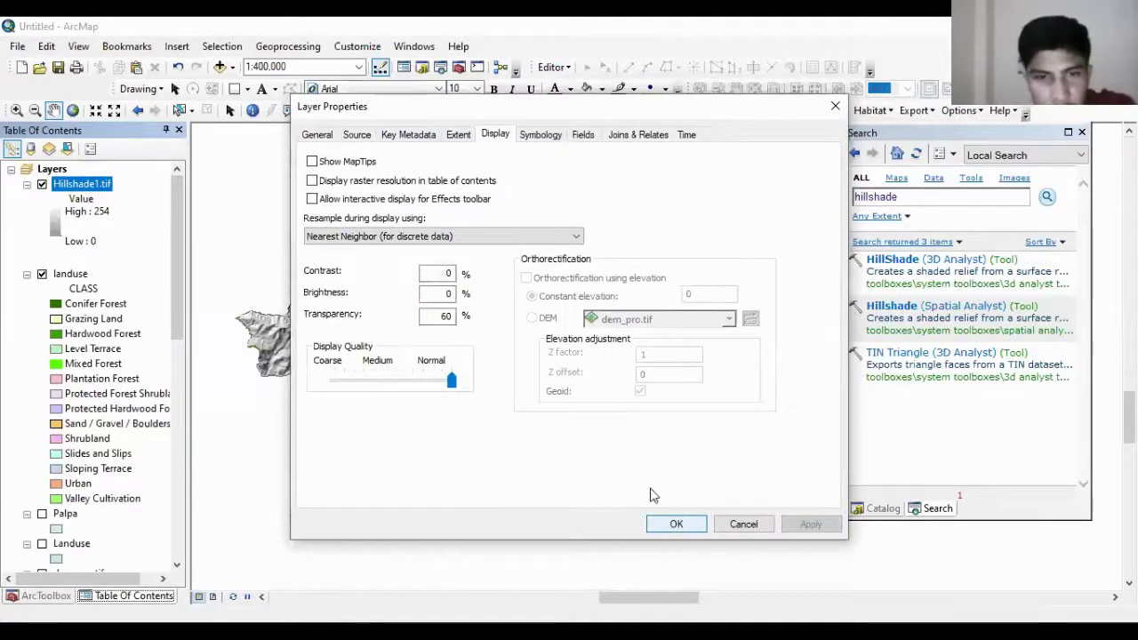
key(Return)
Step: Examine the land use classes under the transparent hillshade across Palpa, switching Hillshade1.tif off and back on to compare the relief effect
scroll(650, 488, up, 2)
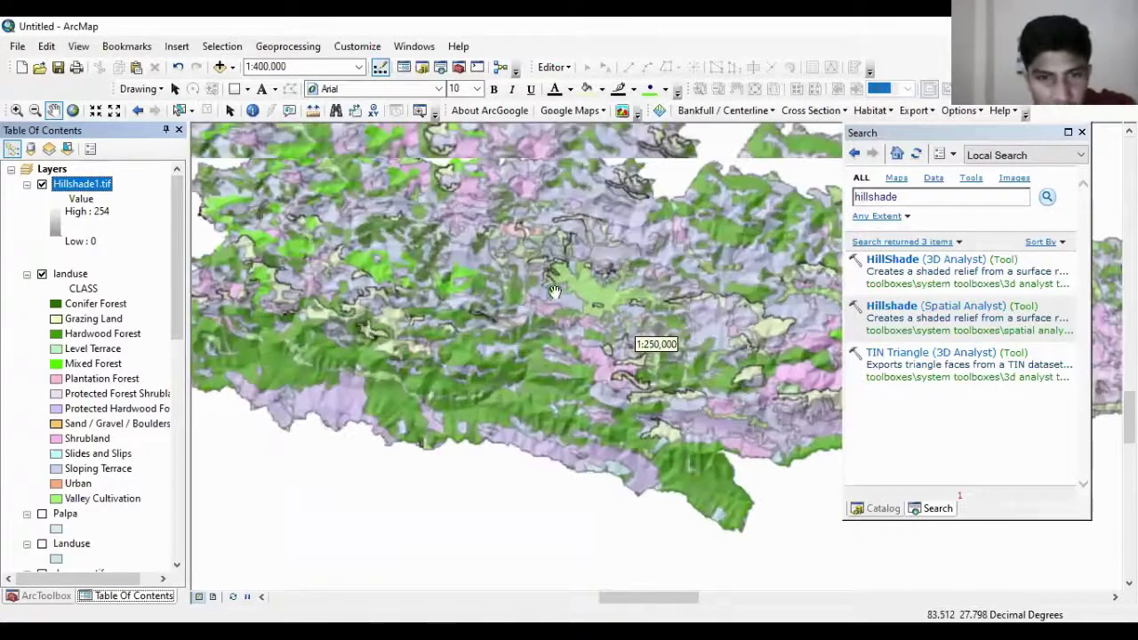
drag(655, 569, 325, 483)
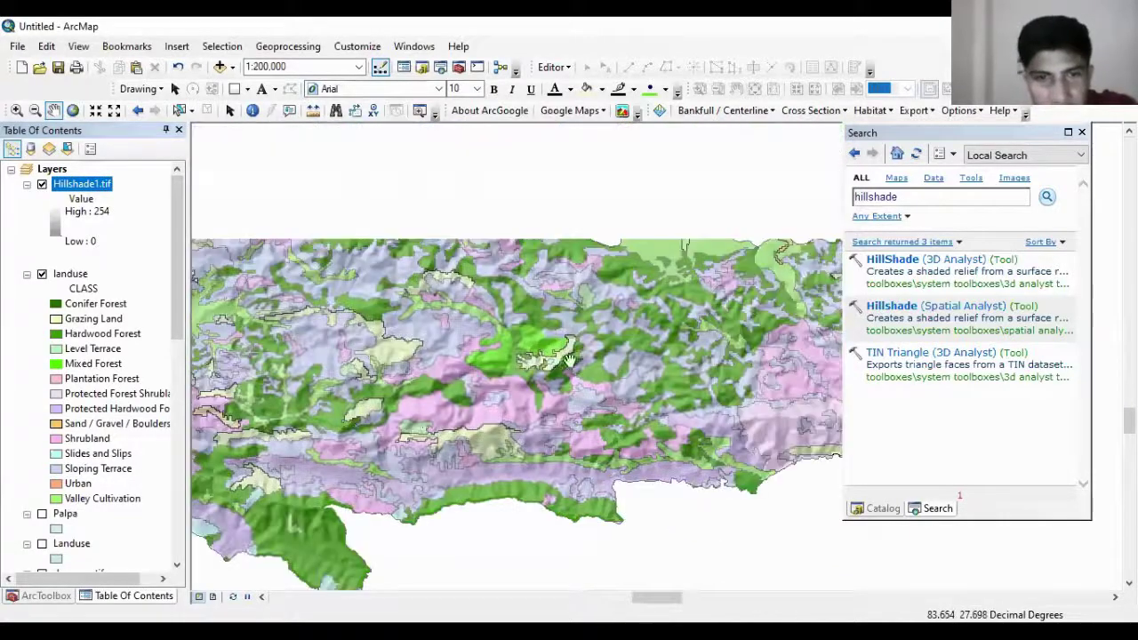
drag(532, 397, 391, 499)
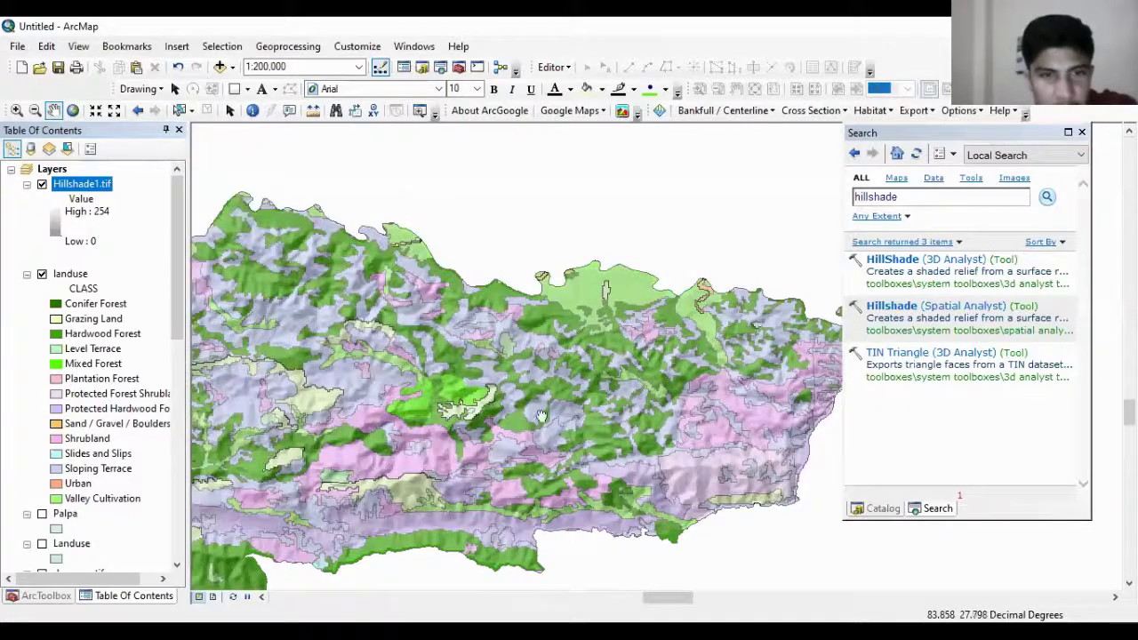
drag(376, 366, 378, 366)
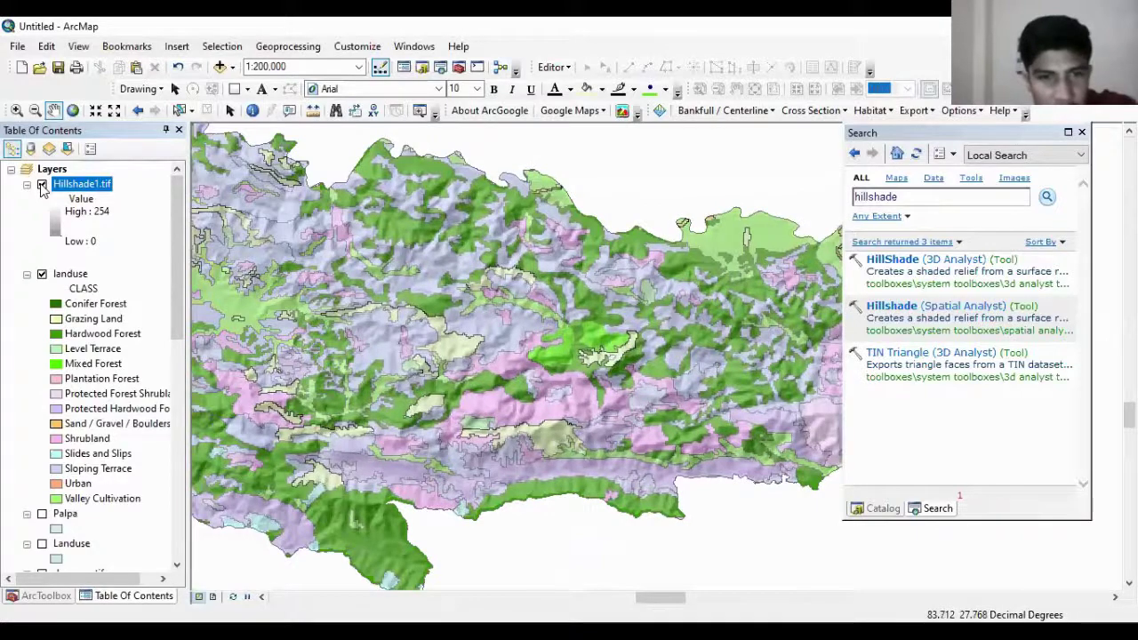
scroll(633, 322, up, 1)
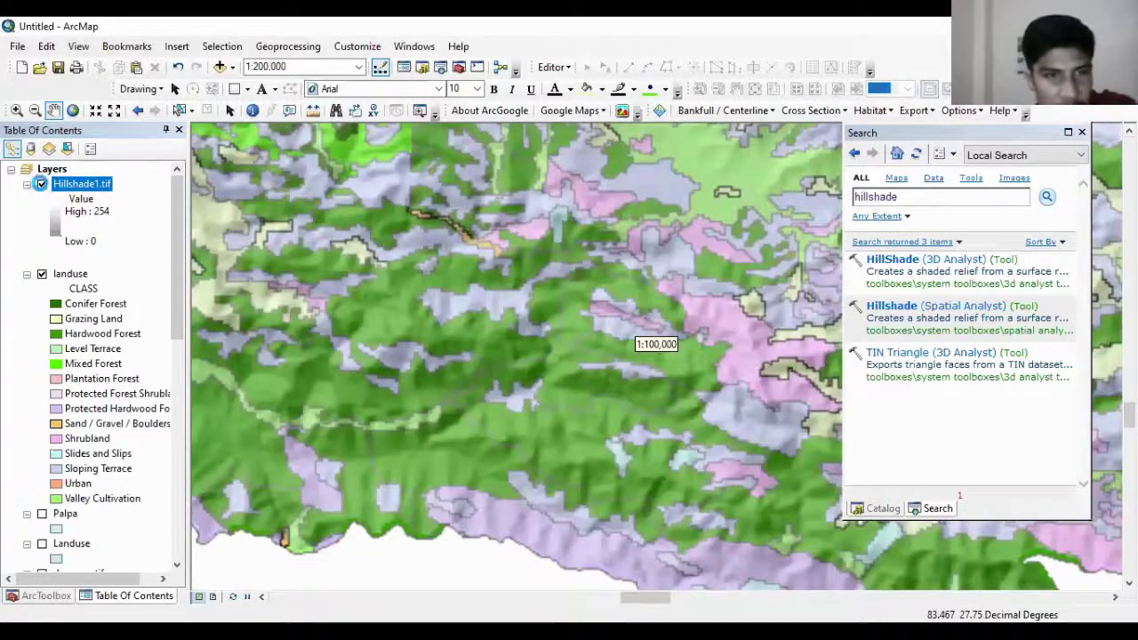
key(space)
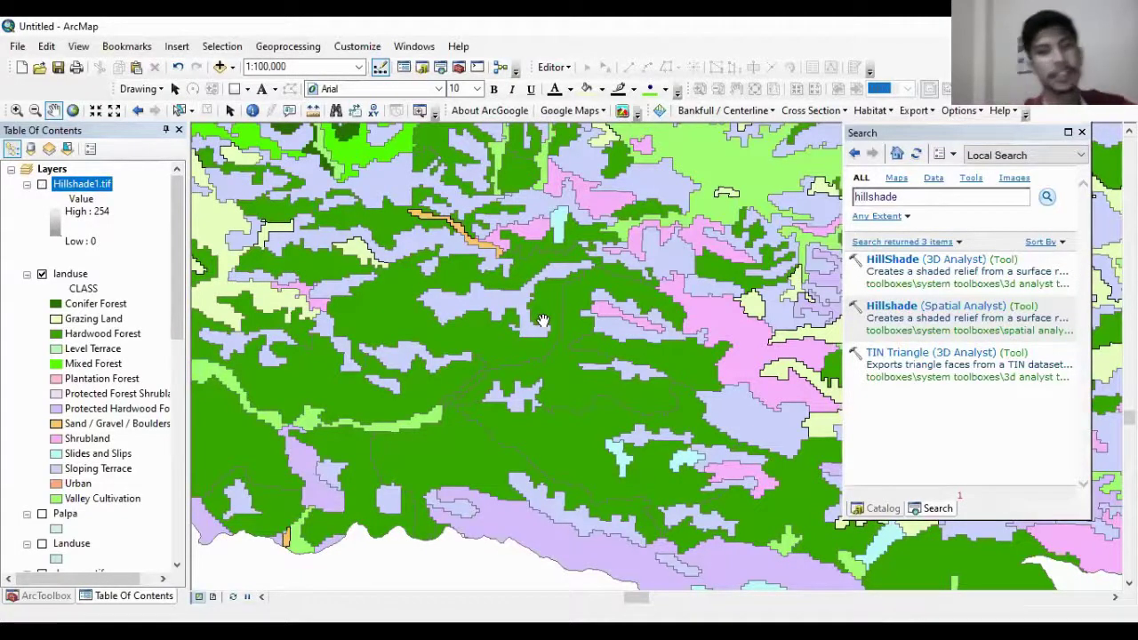
key(space)
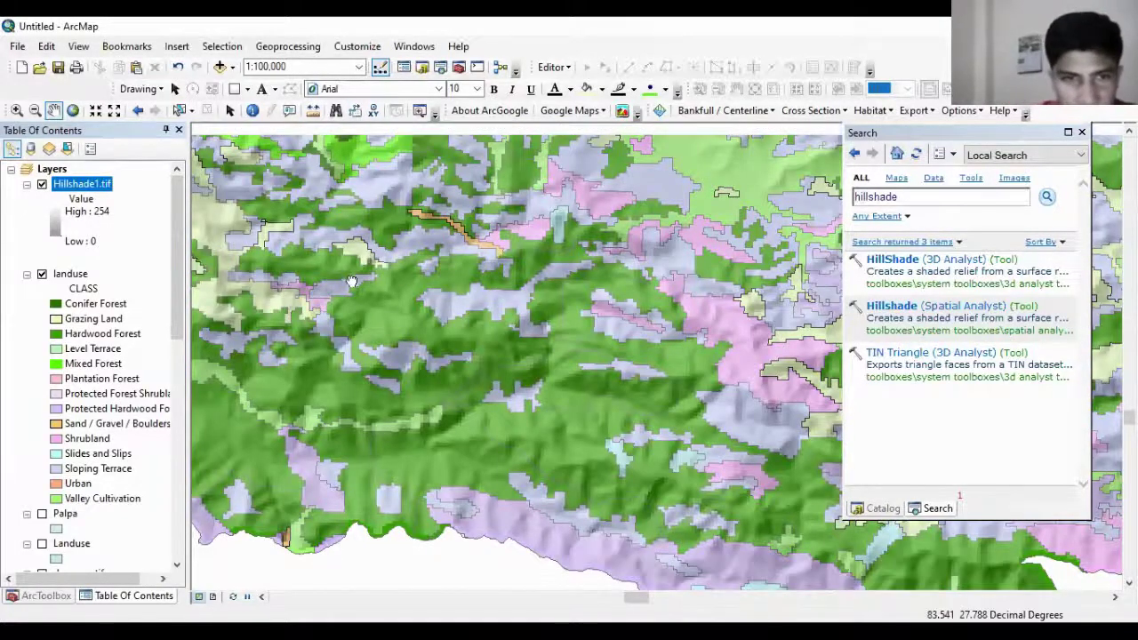
scroll(352, 281, down, 2)
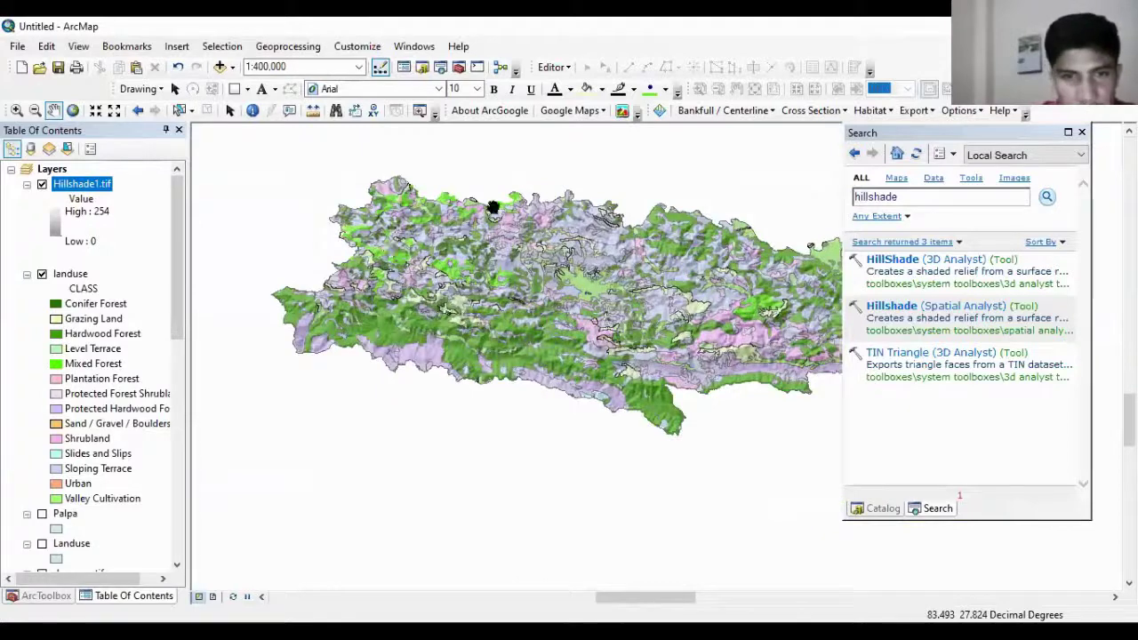
scroll(456, 353, down, 1)
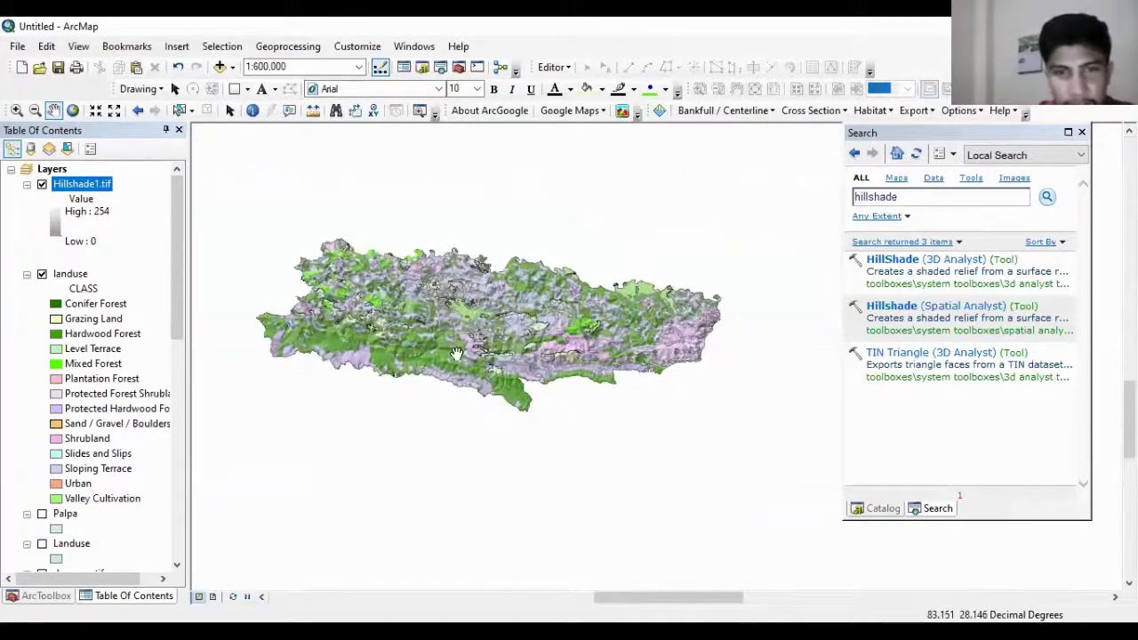
scroll(470, 314, up, 2)
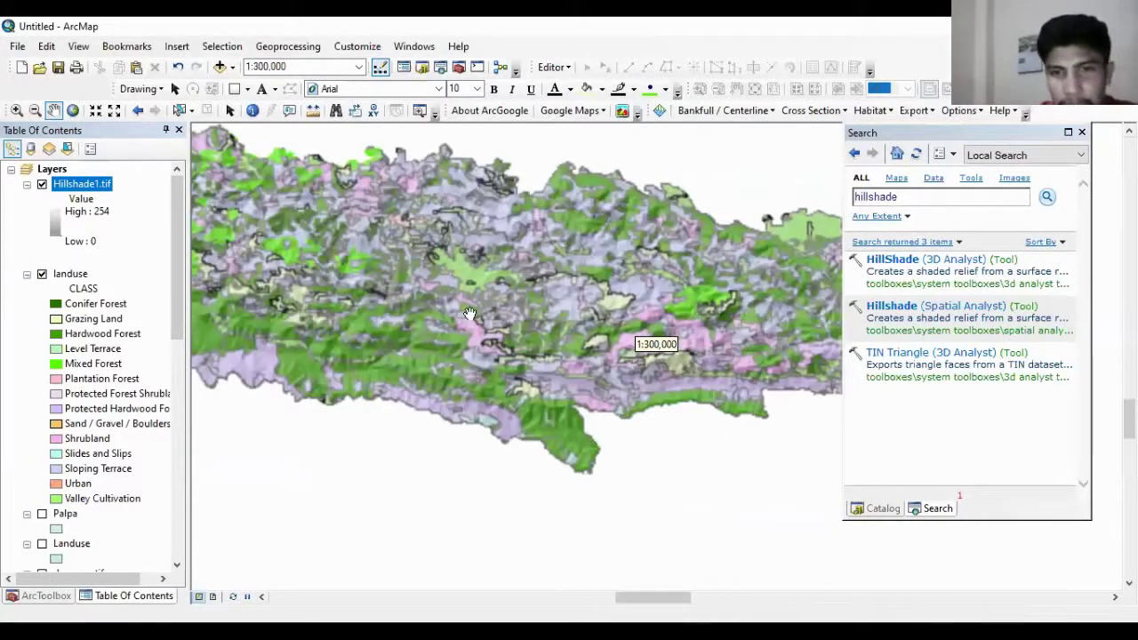
scroll(470, 314, up, 1)
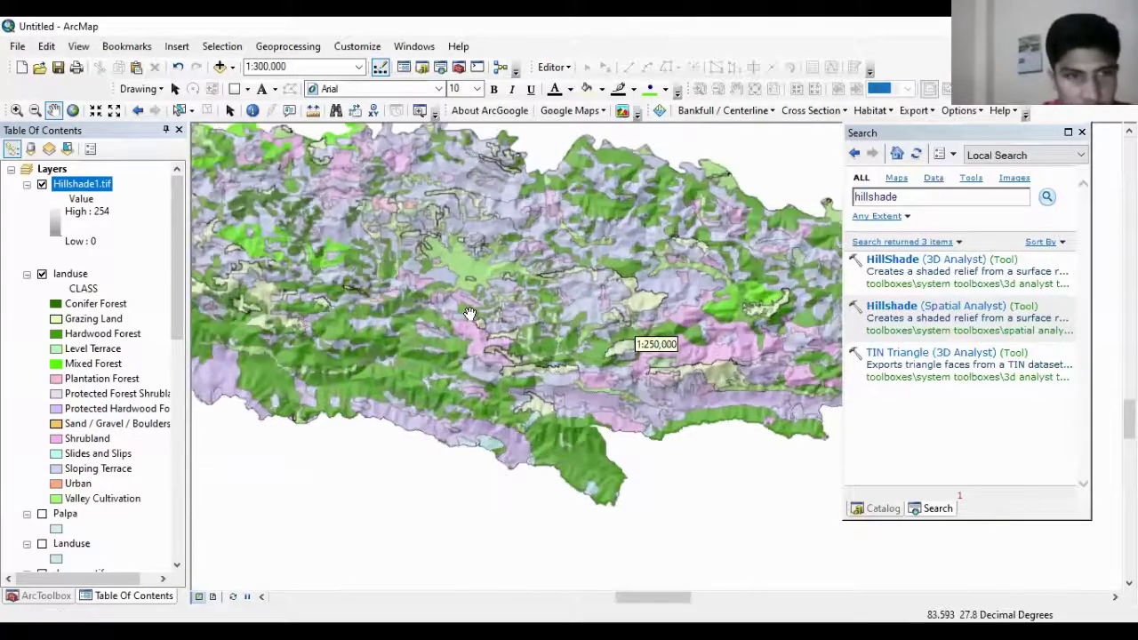
scroll(470, 313, up, 1)
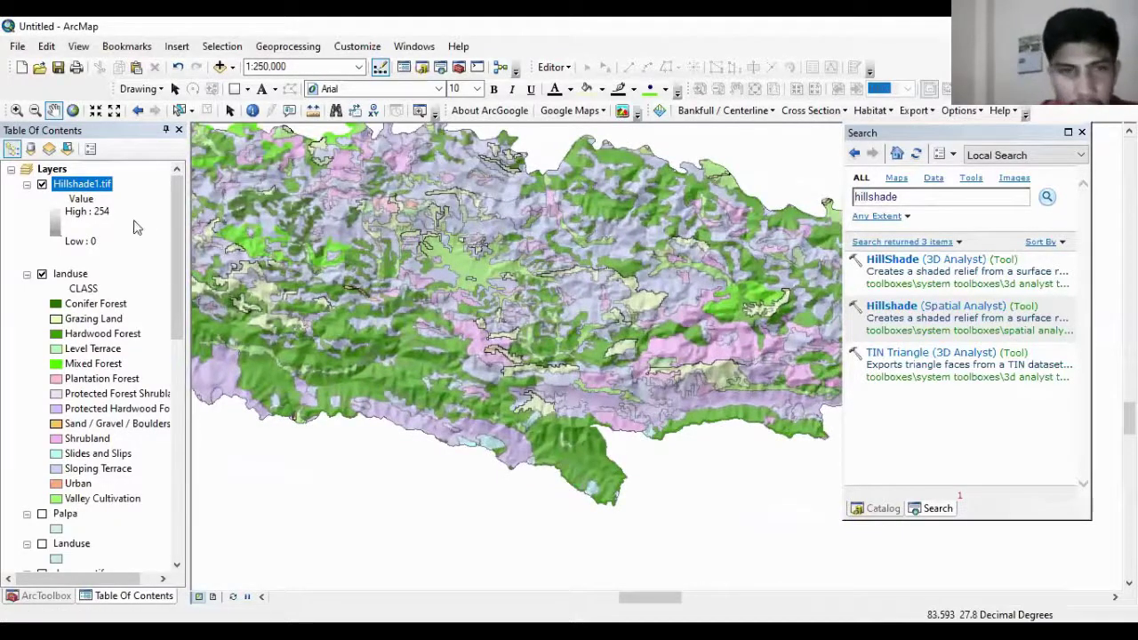
Step: Turn off the display of the Hillshade1.tif and landuse layers
scroll(44, 191, down, 1)
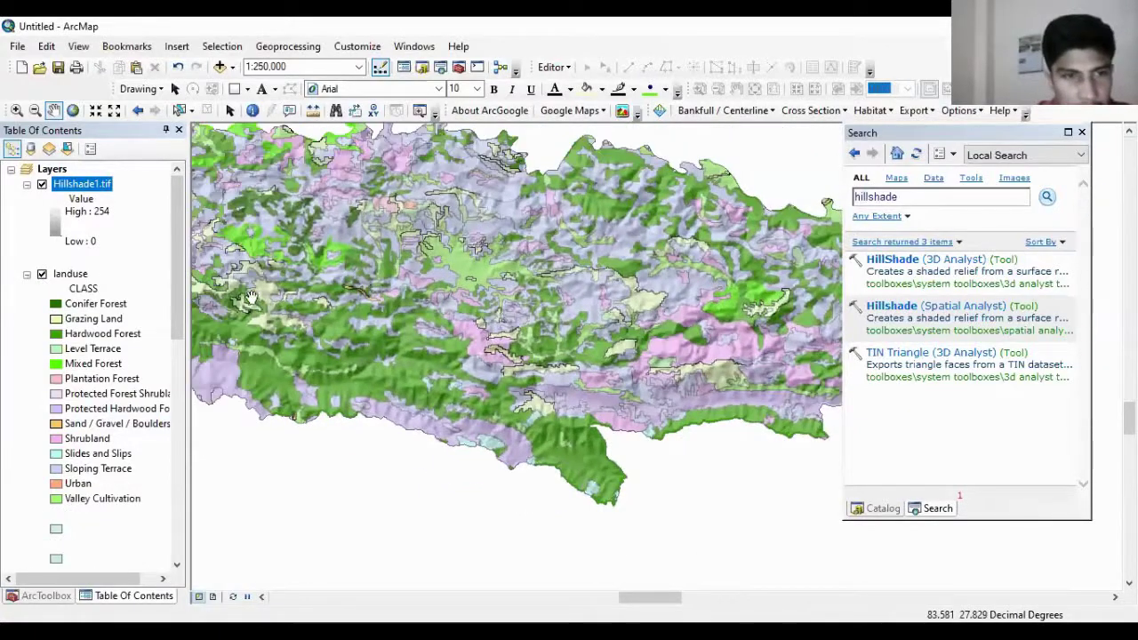
scroll(198, 236, down, 2)
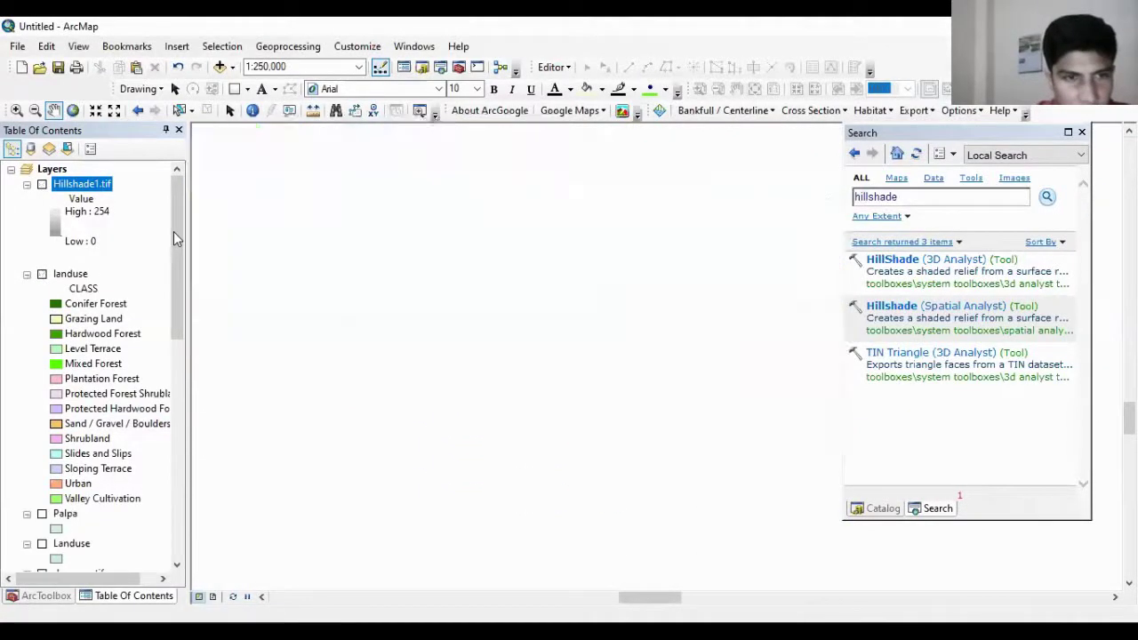
click(174, 510)
click(178, 337)
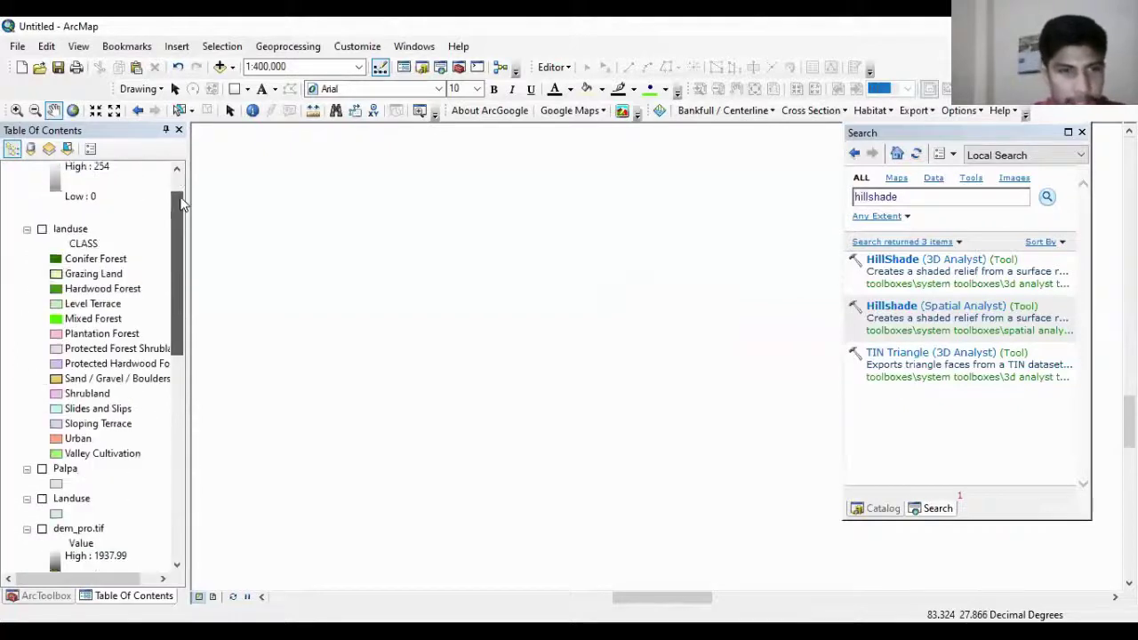
Step: Clear the hillshade term from the tool search
double_click(912, 196)
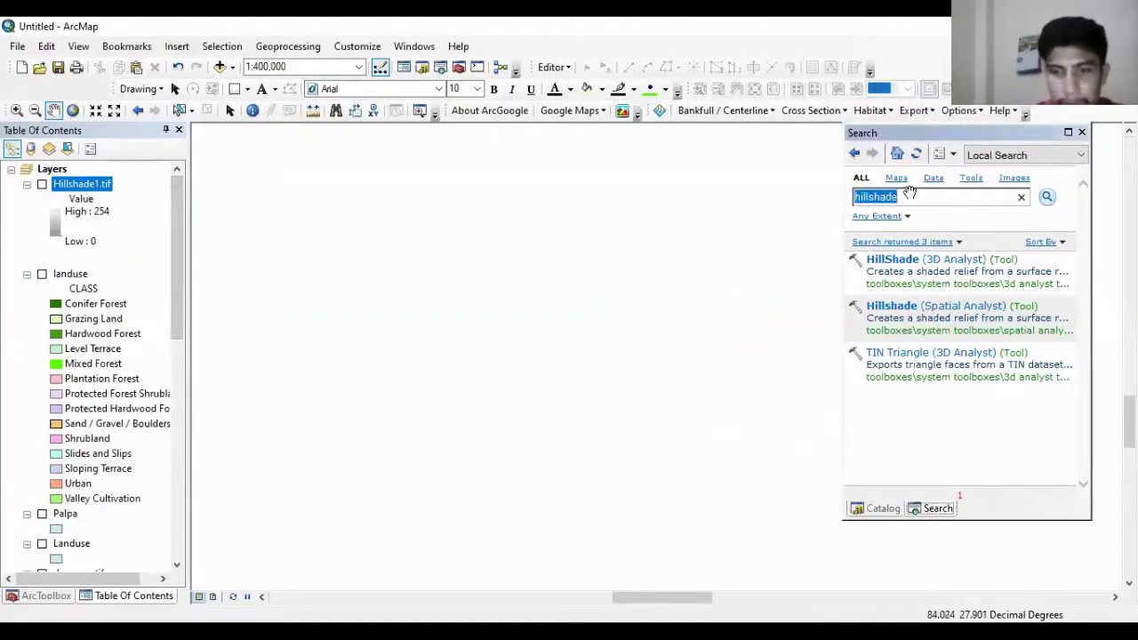
key(BackSpace)
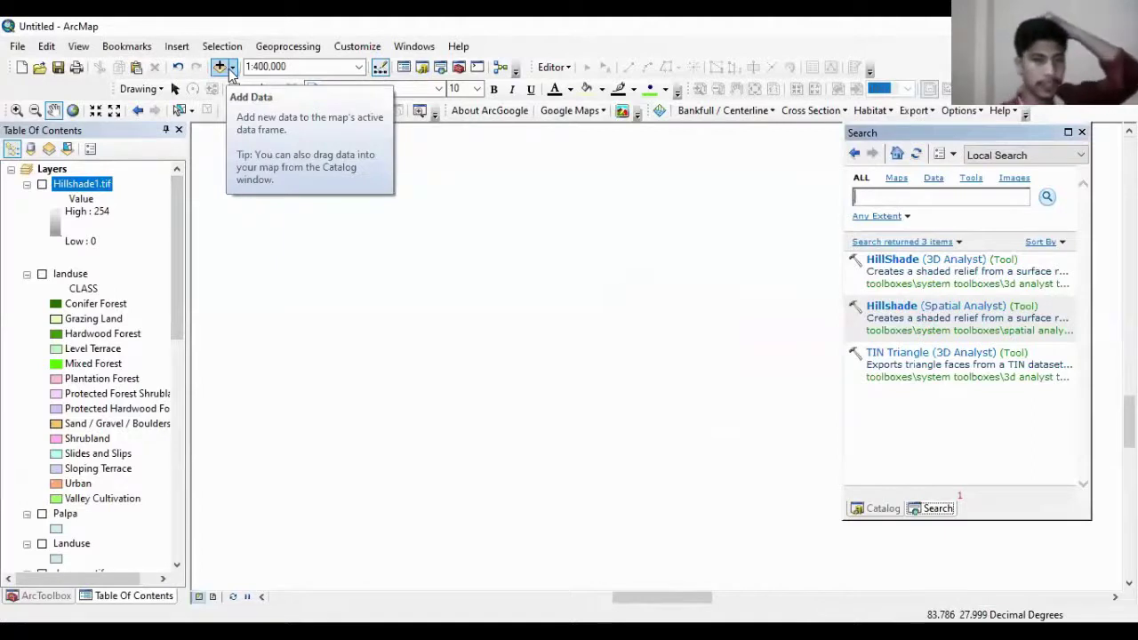
Step: Start adding XY data to the map and choose survey data.csv from the train folder as the coordinate table
click(22, 48)
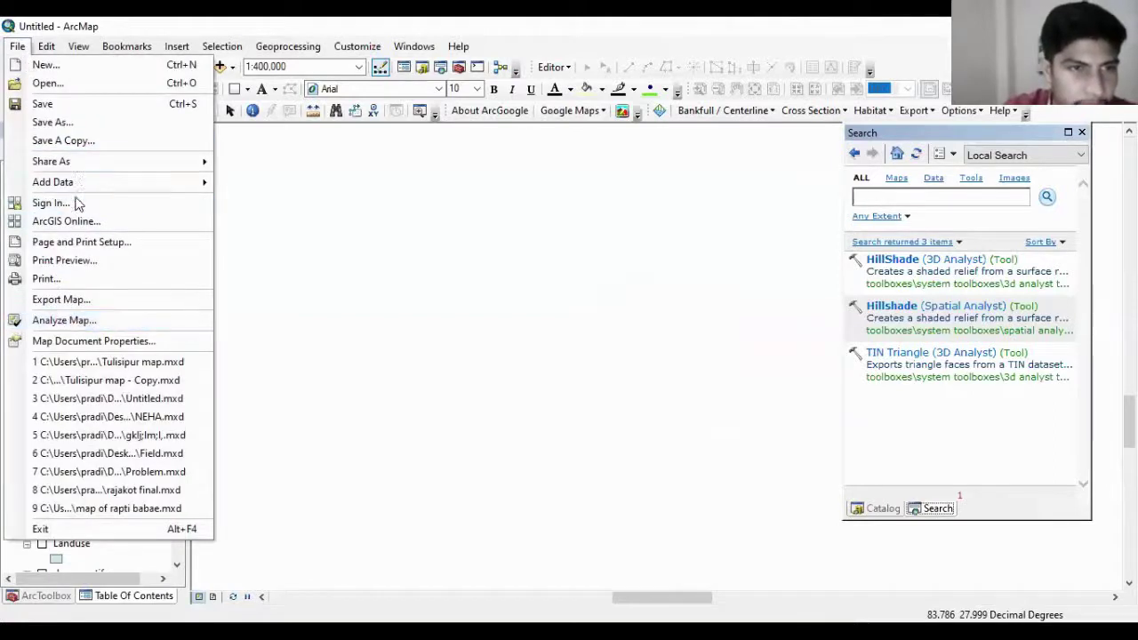
mouse_move(209, 182)
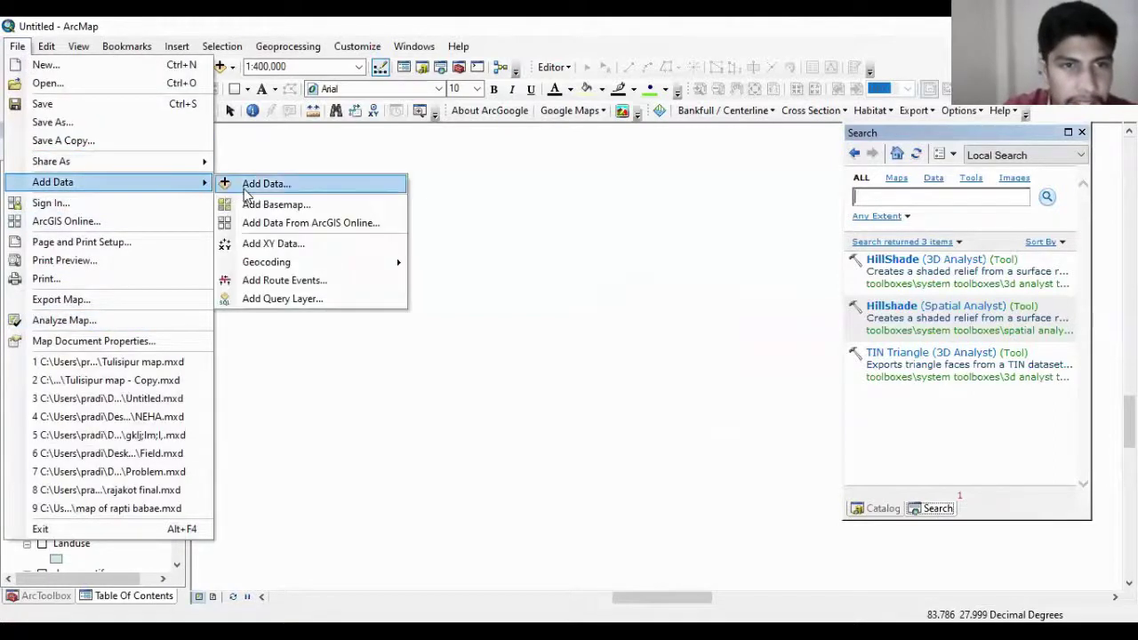
click(269, 245)
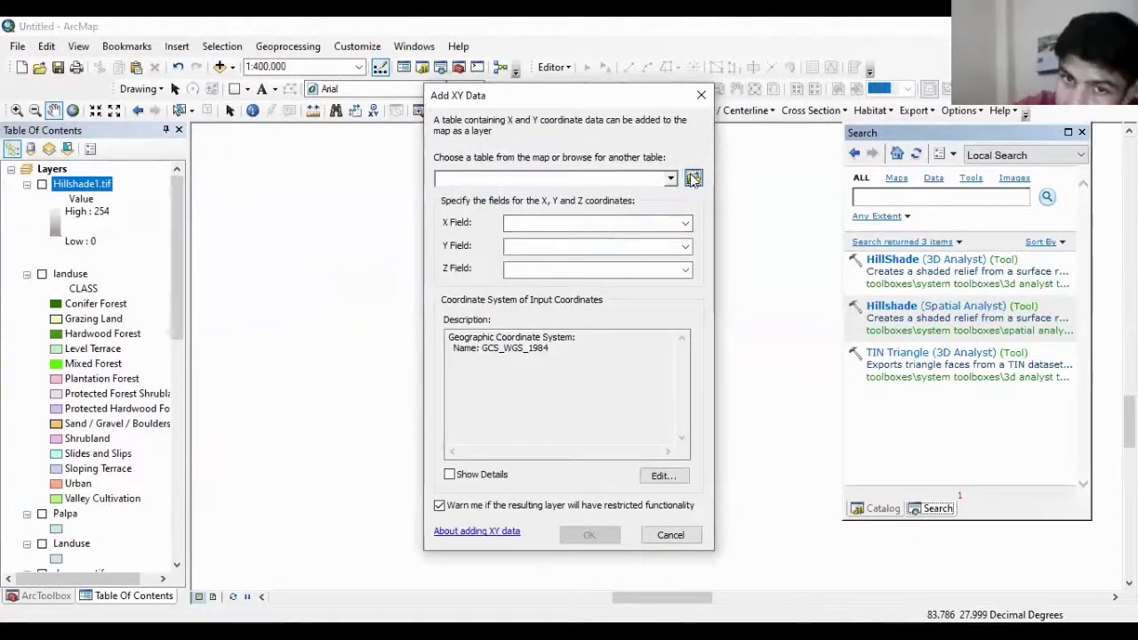
click(693, 179)
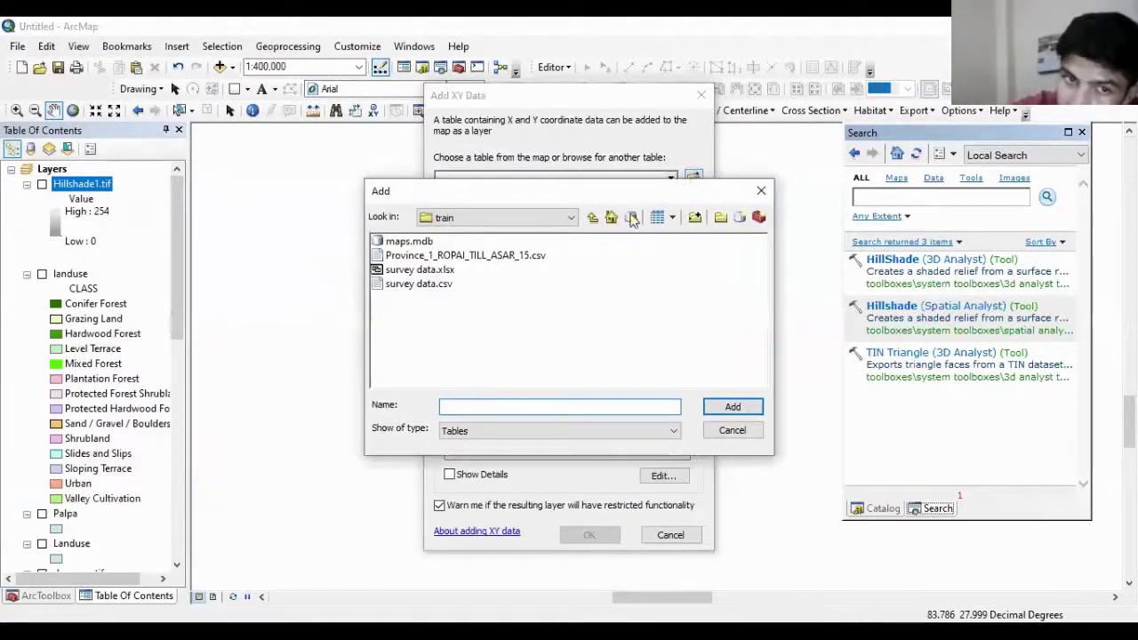
click(425, 287)
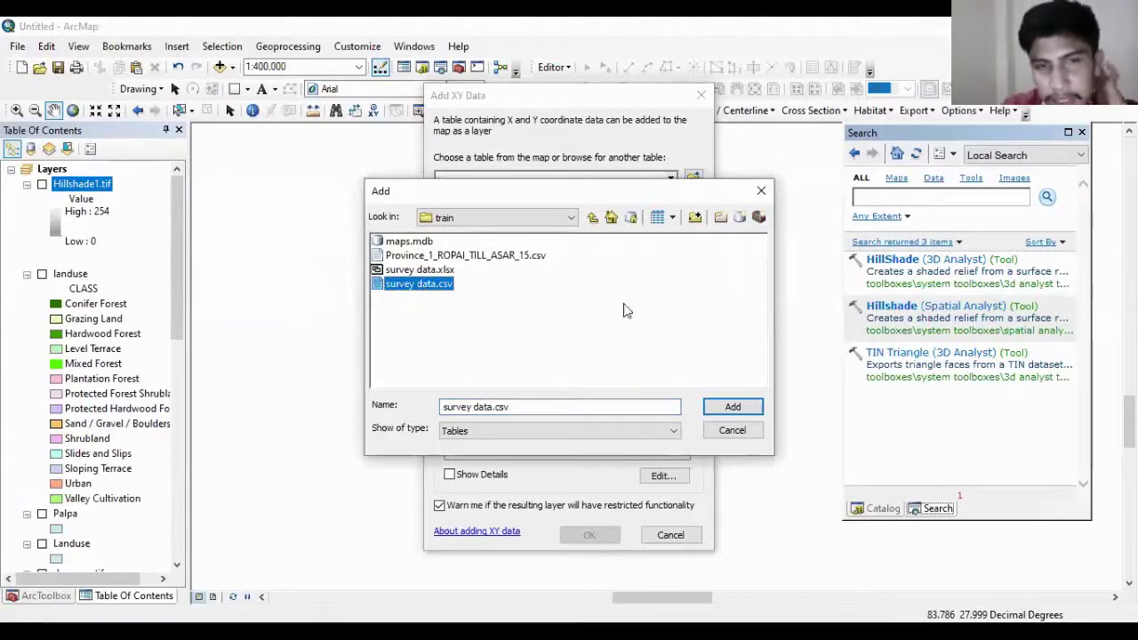
click(729, 404)
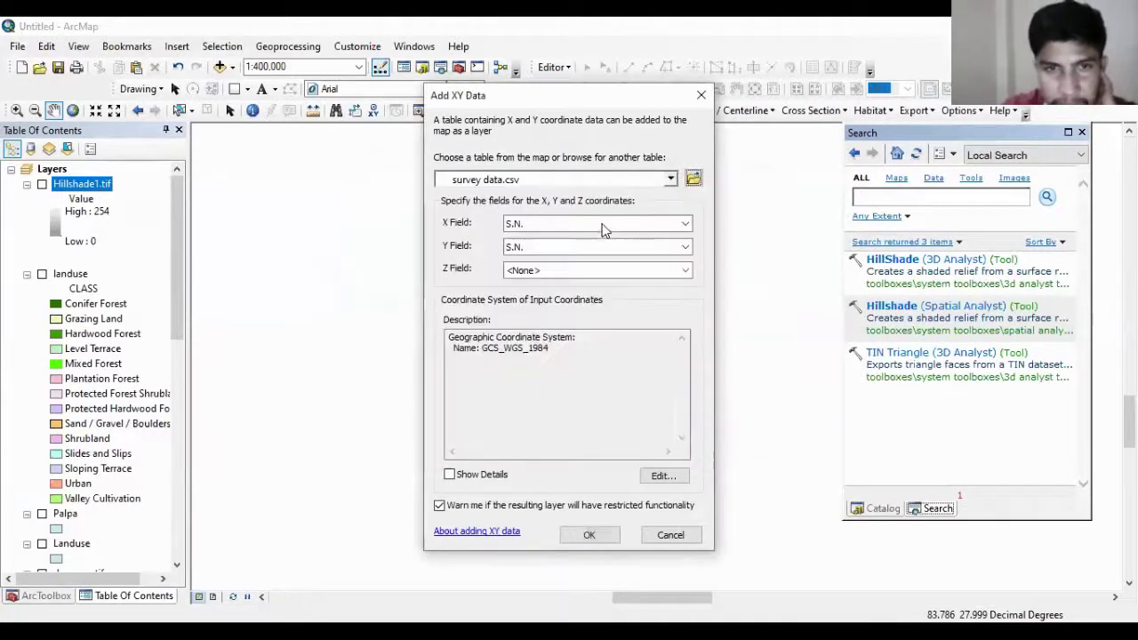
Step: Assign Easting as the X field, Northing as the Y field and Elevation as the Z field
click(546, 228)
click(543, 252)
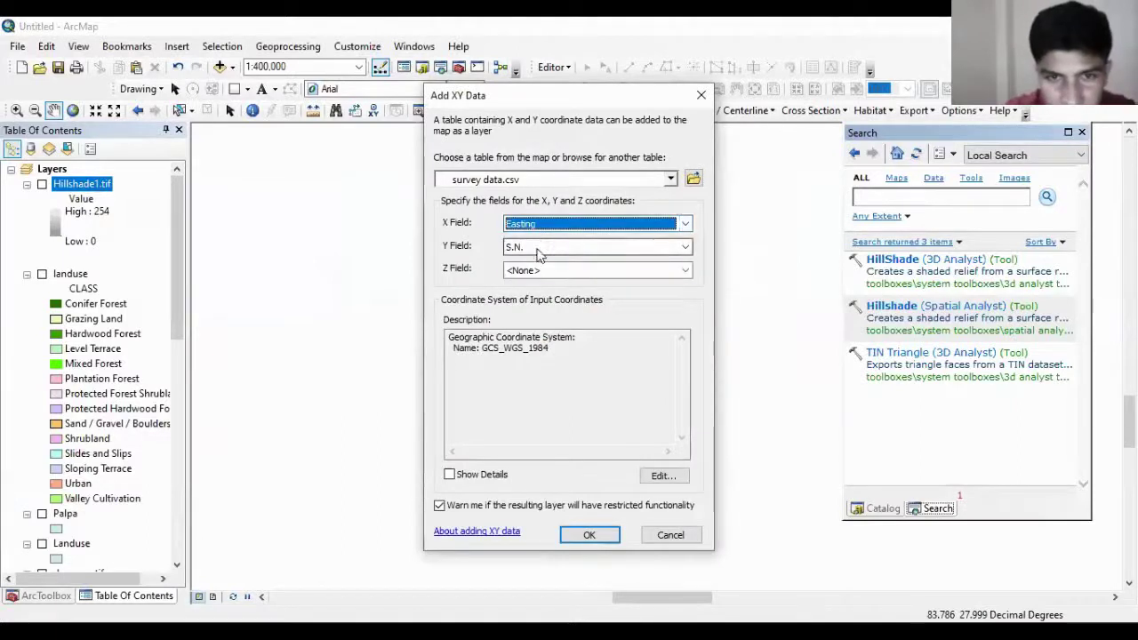
click(545, 247)
click(525, 280)
click(530, 275)
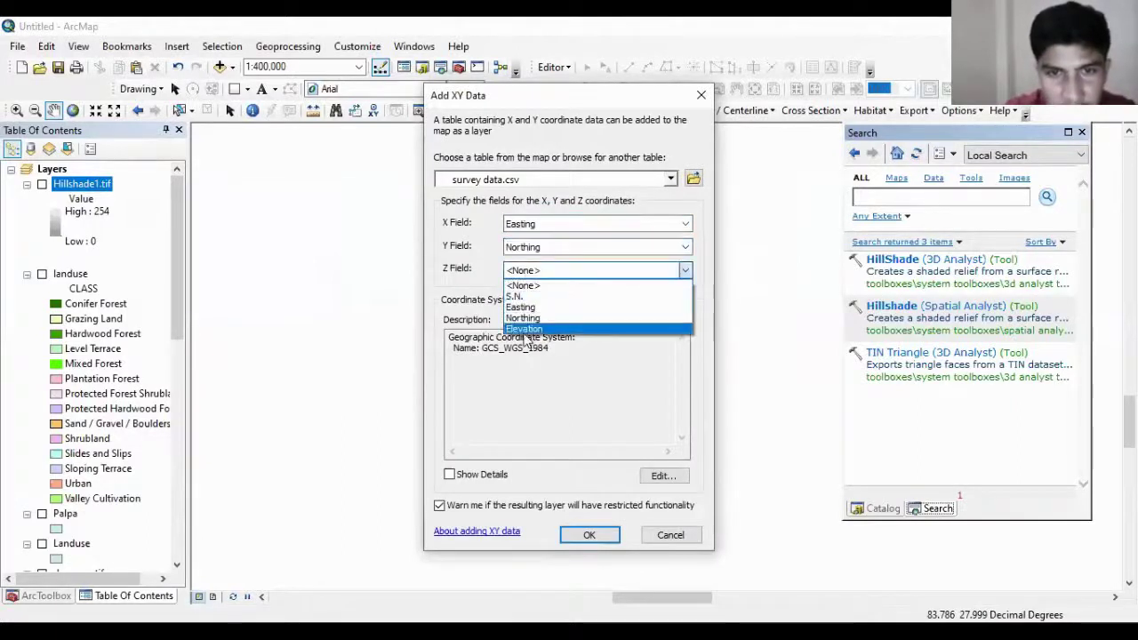
click(525, 326)
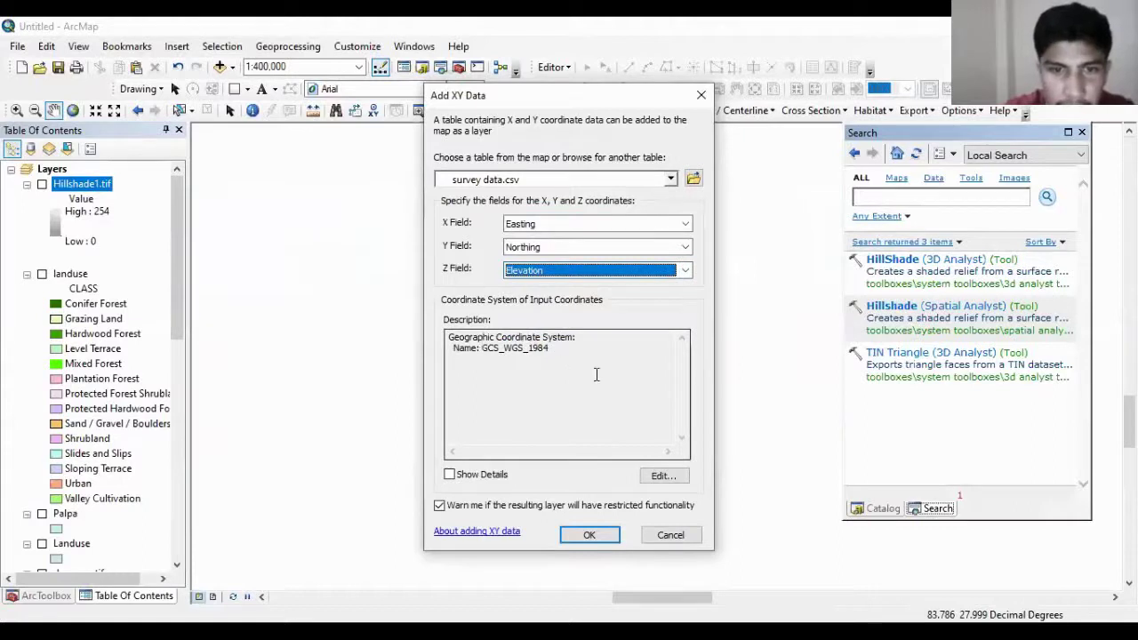
Step: Set the input coordinate system to WGS 1984 UTM Zone 44N and create the XY point layer despite the missing Object-ID field
click(653, 473)
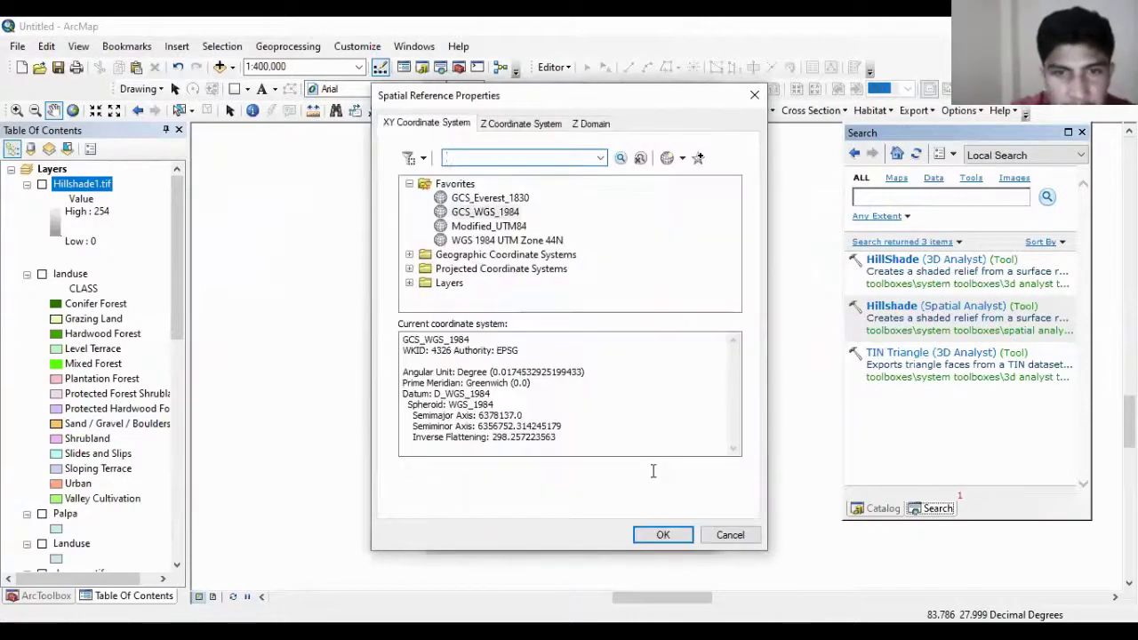
click(525, 241)
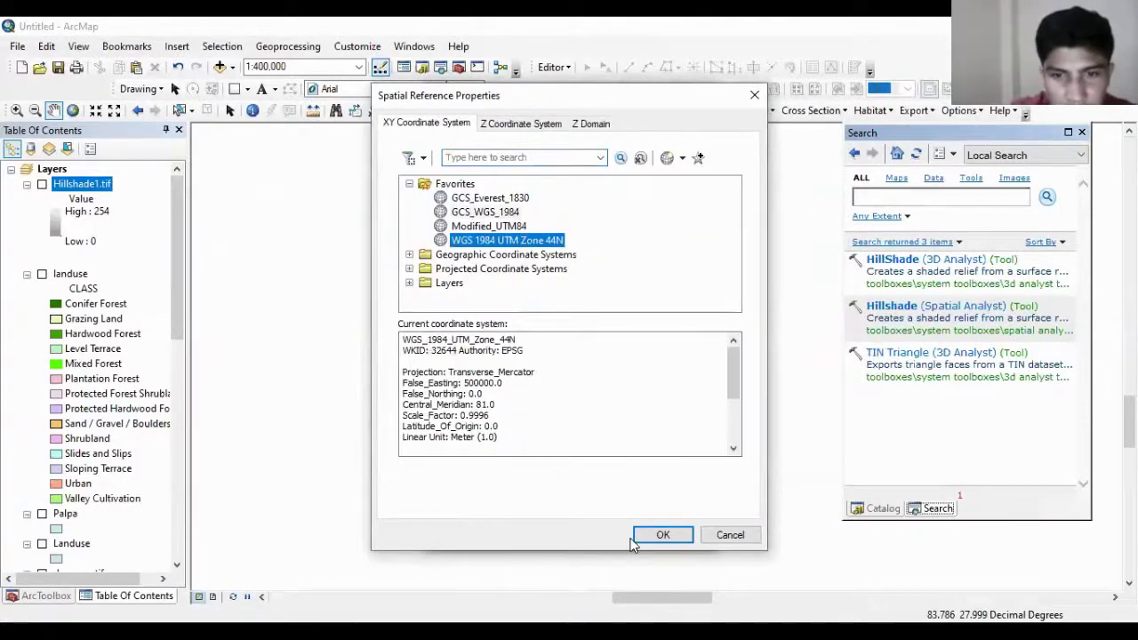
click(637, 539)
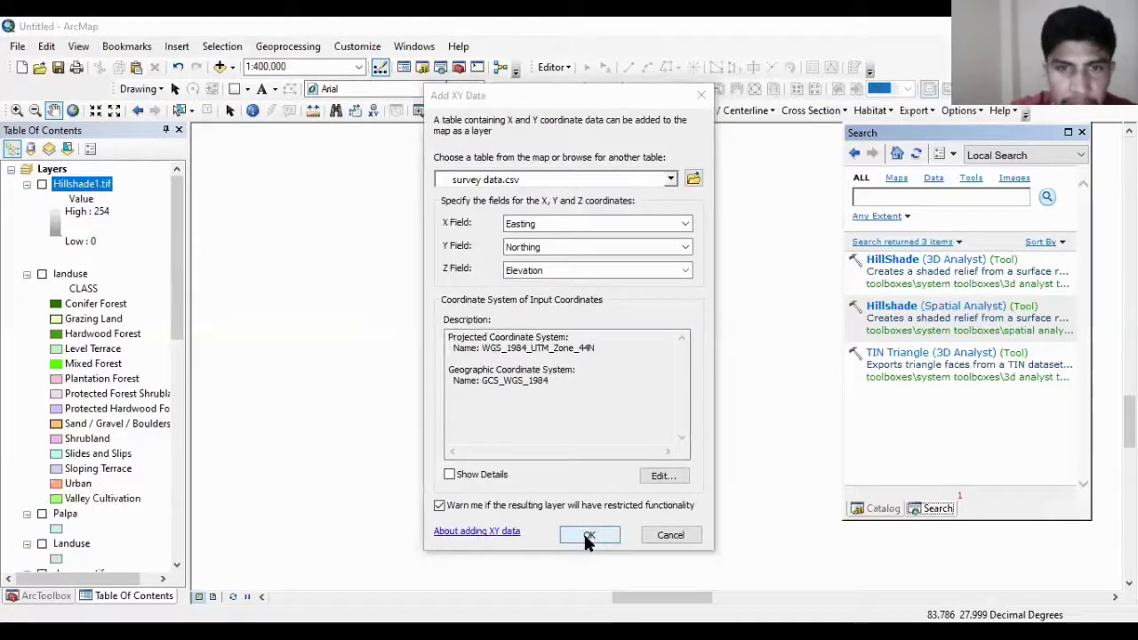
click(587, 537)
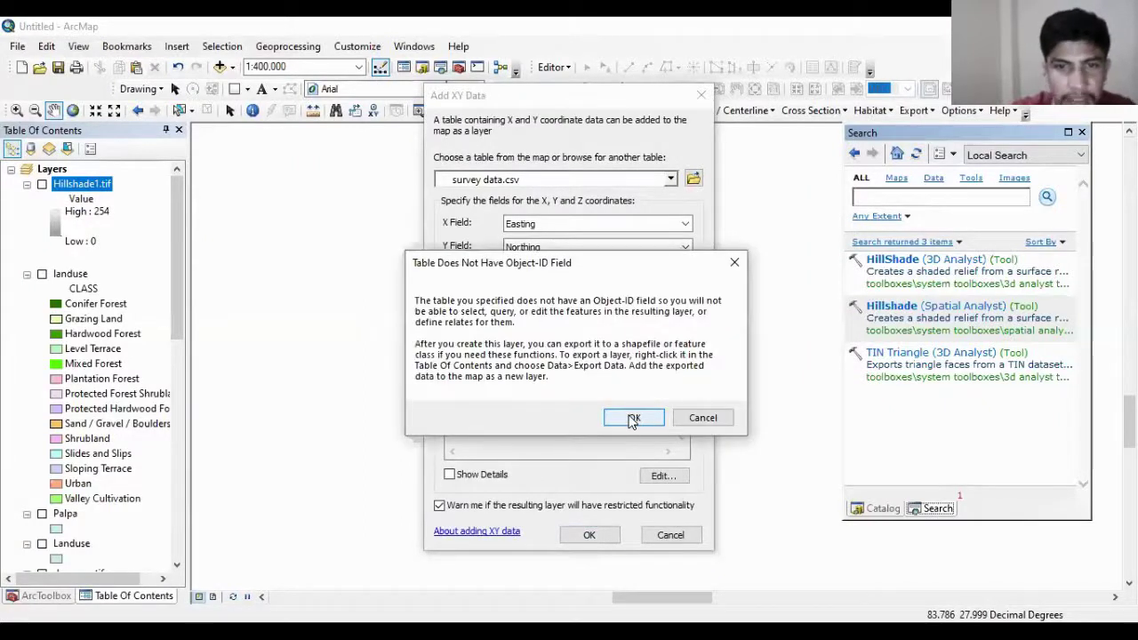
click(633, 418)
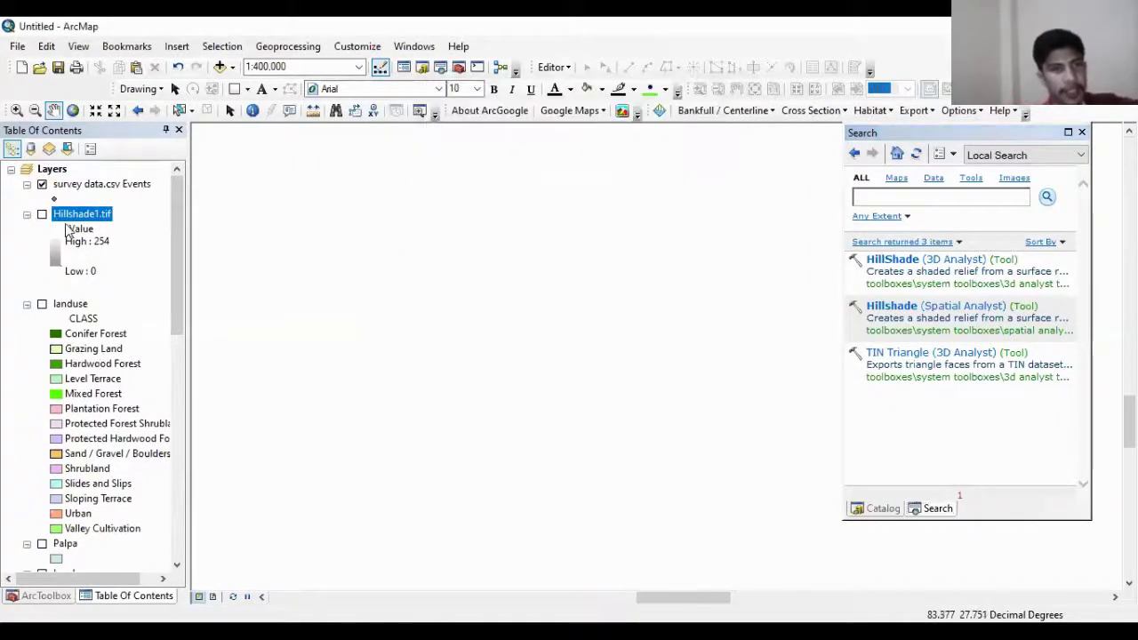
Step: Zoom to the survey data.csv Events layer and view the full spread of its points
click(80, 184)
right_click(80, 184)
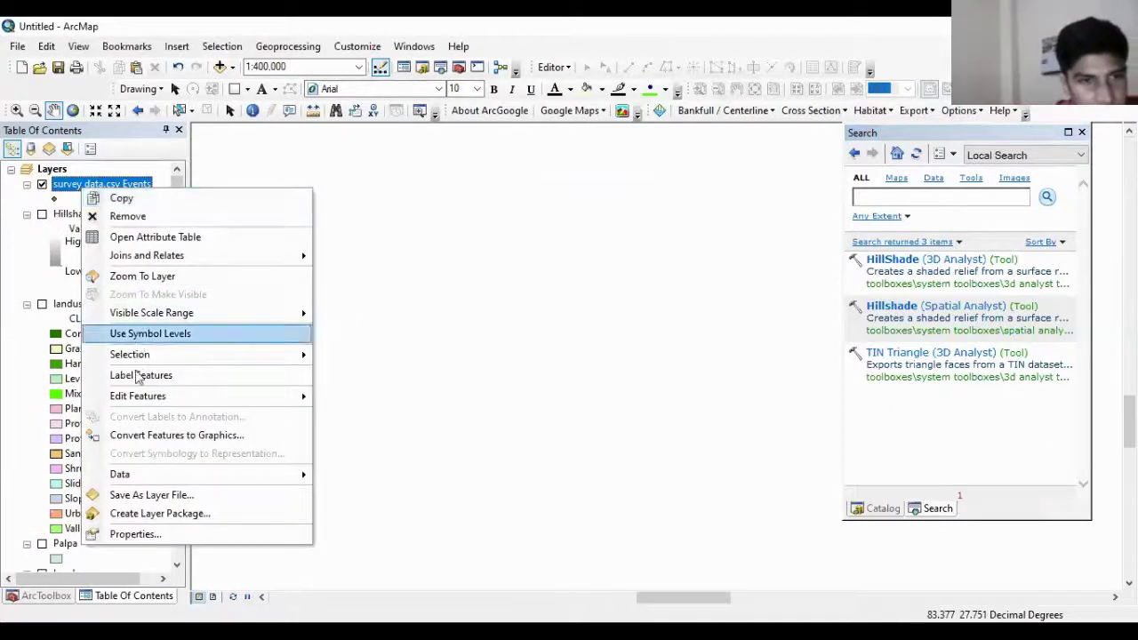
click(142, 276)
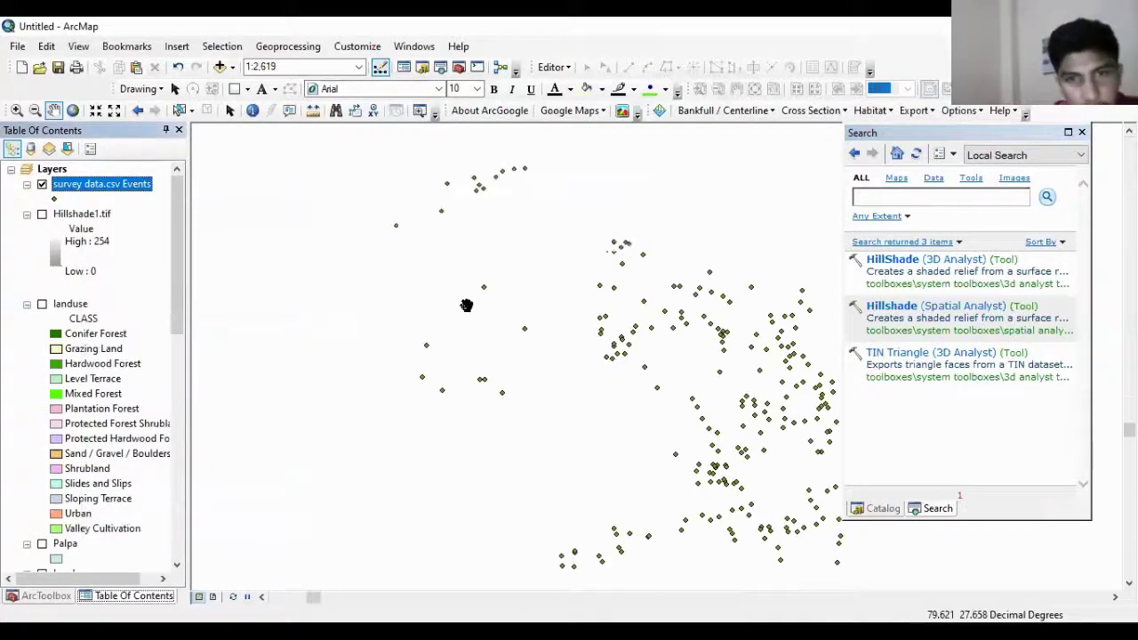
scroll(662, 374, up, 2)
drag(672, 389, 594, 339)
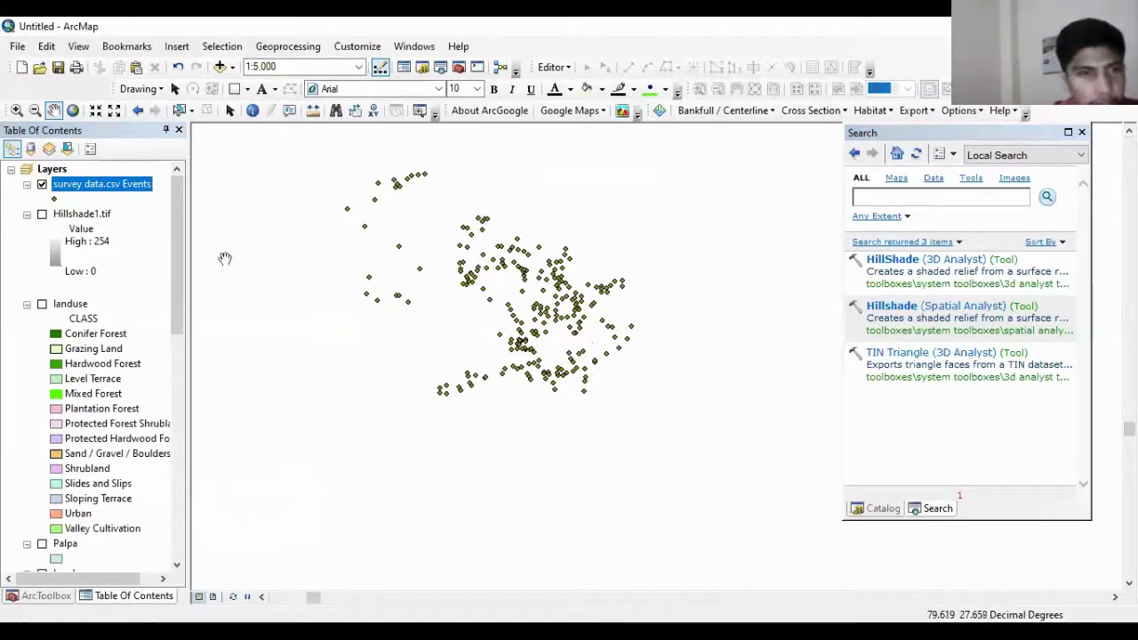
Step: Export all features of survey data.csv Events to the train folder as the shapefile pointt.shp and add it to the map
right_click(100, 187)
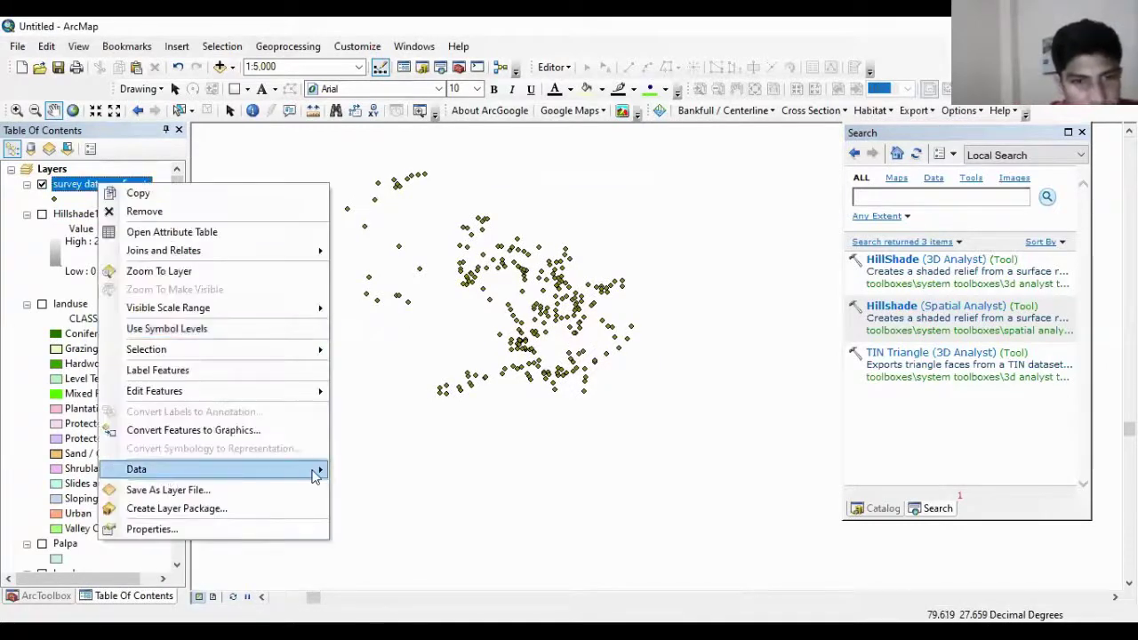
mouse_move(315, 470)
click(396, 496)
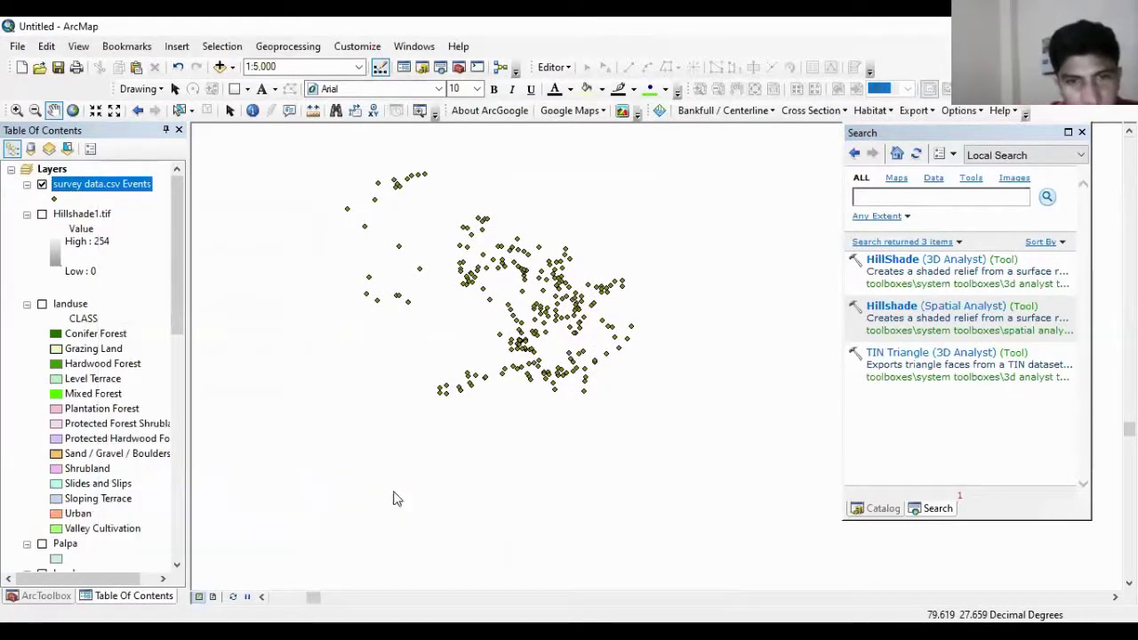
click(711, 355)
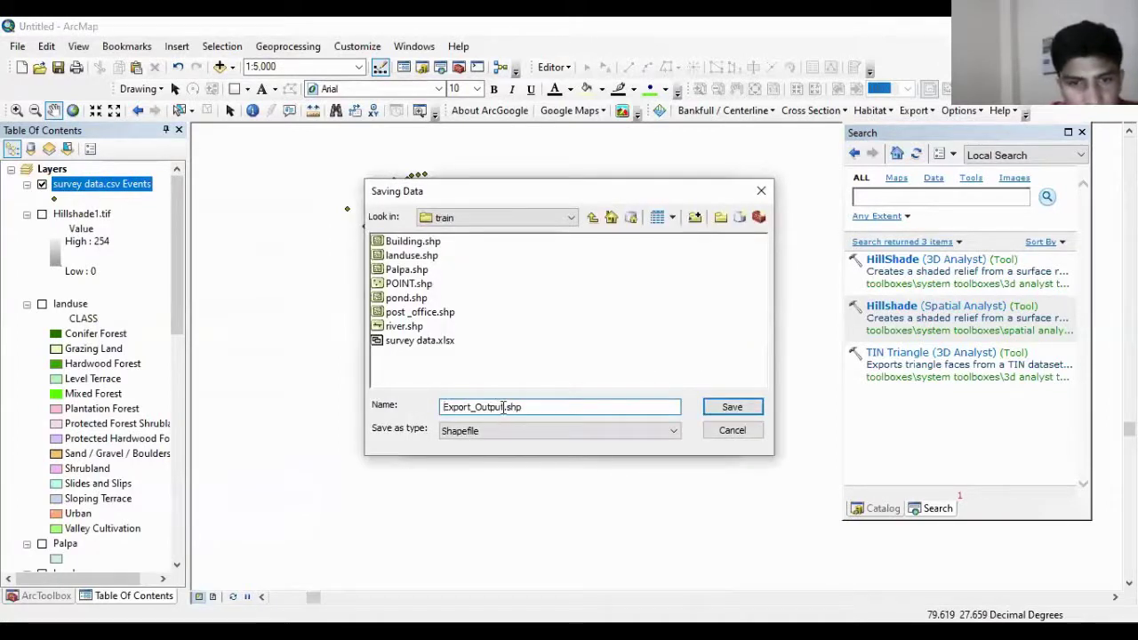
drag(503, 407, 405, 409)
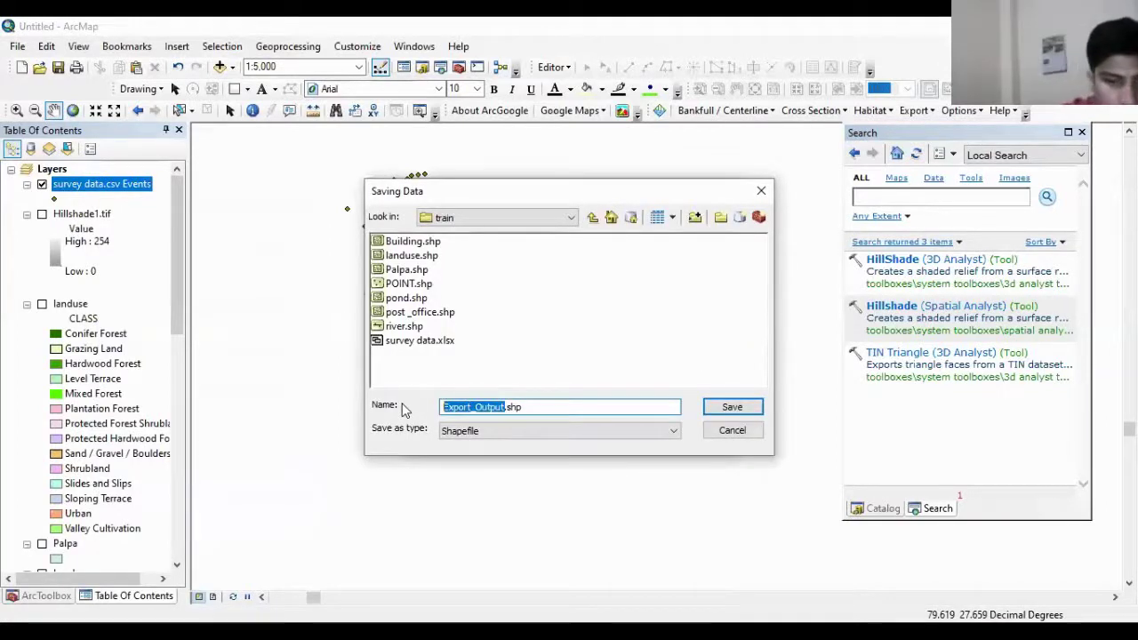
text(poin)
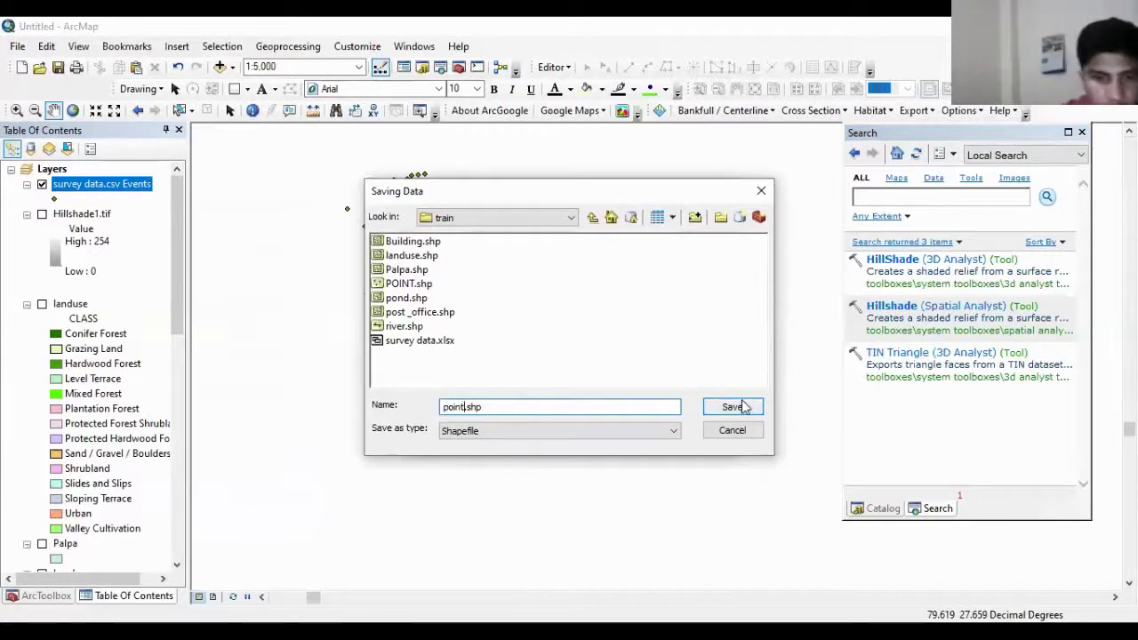
text(t)
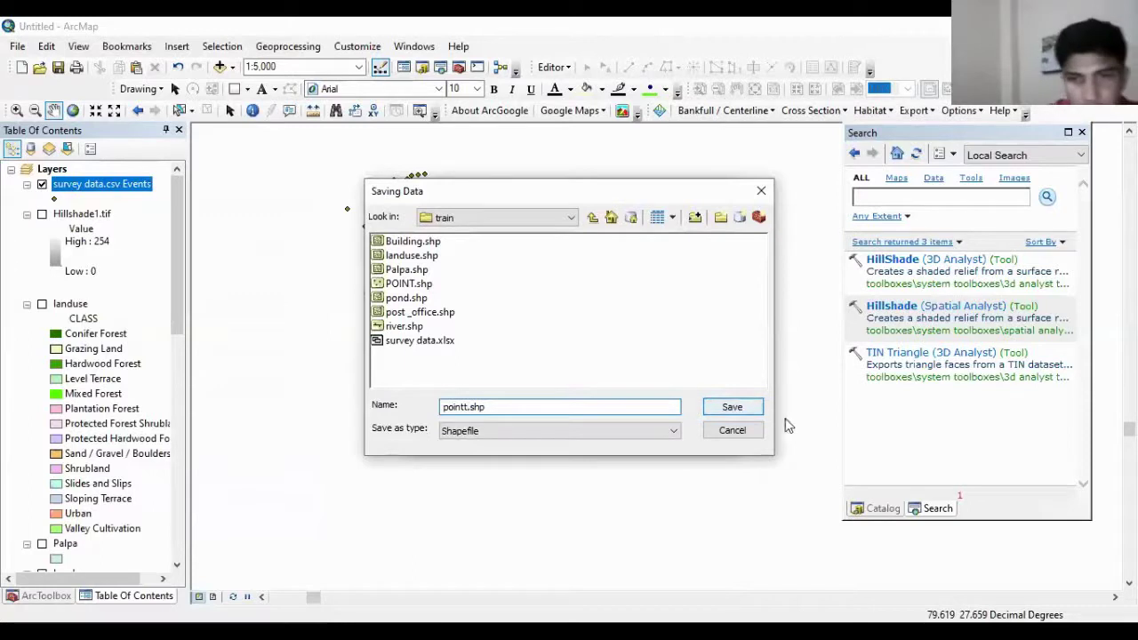
click(732, 407)
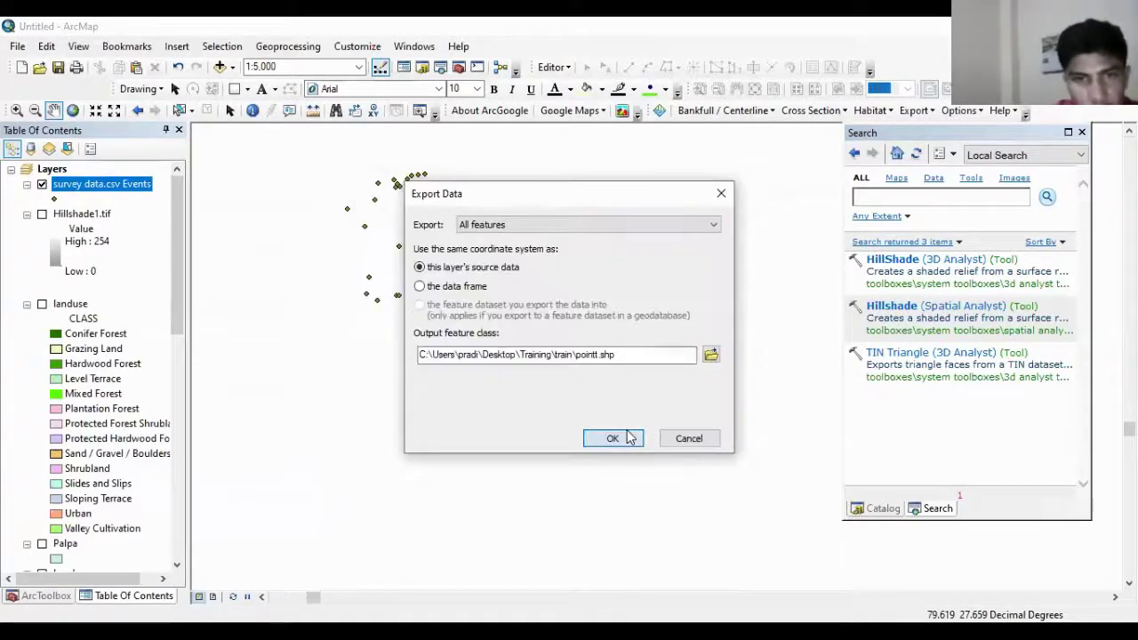
click(613, 438)
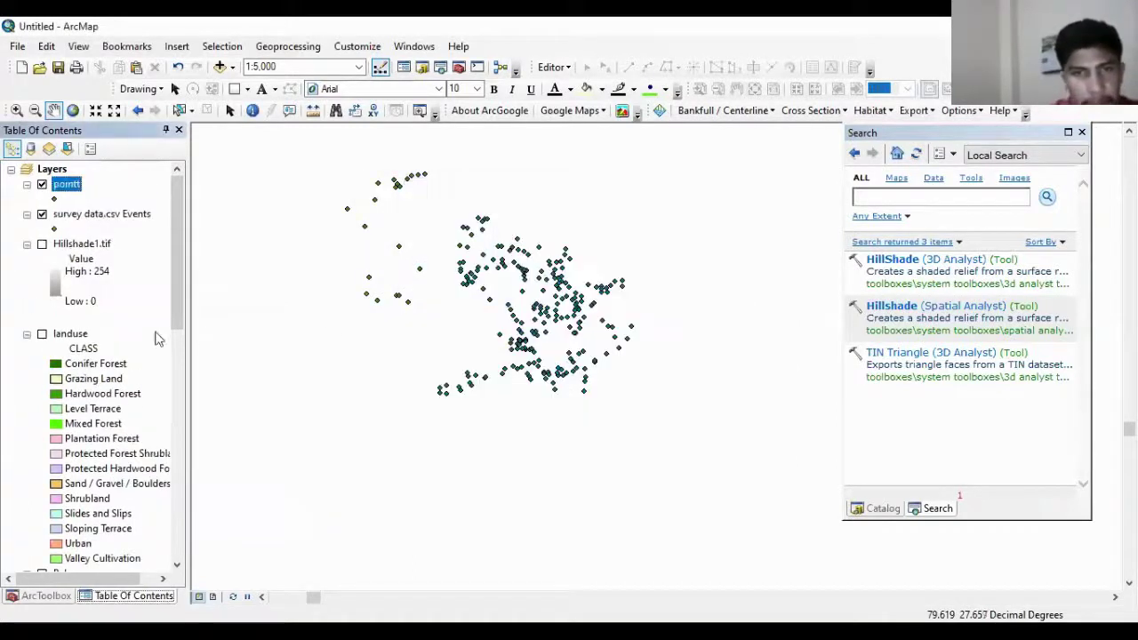
Step: Remove the survey data.csv Events layer from the map
click(80, 214)
right_click(76, 216)
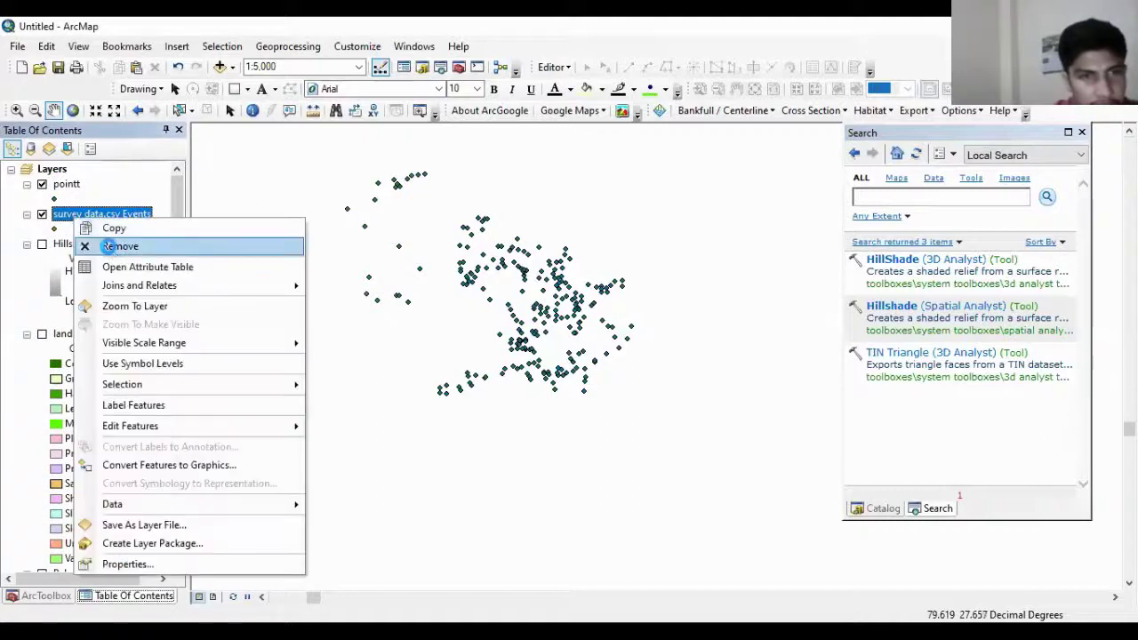
click(110, 247)
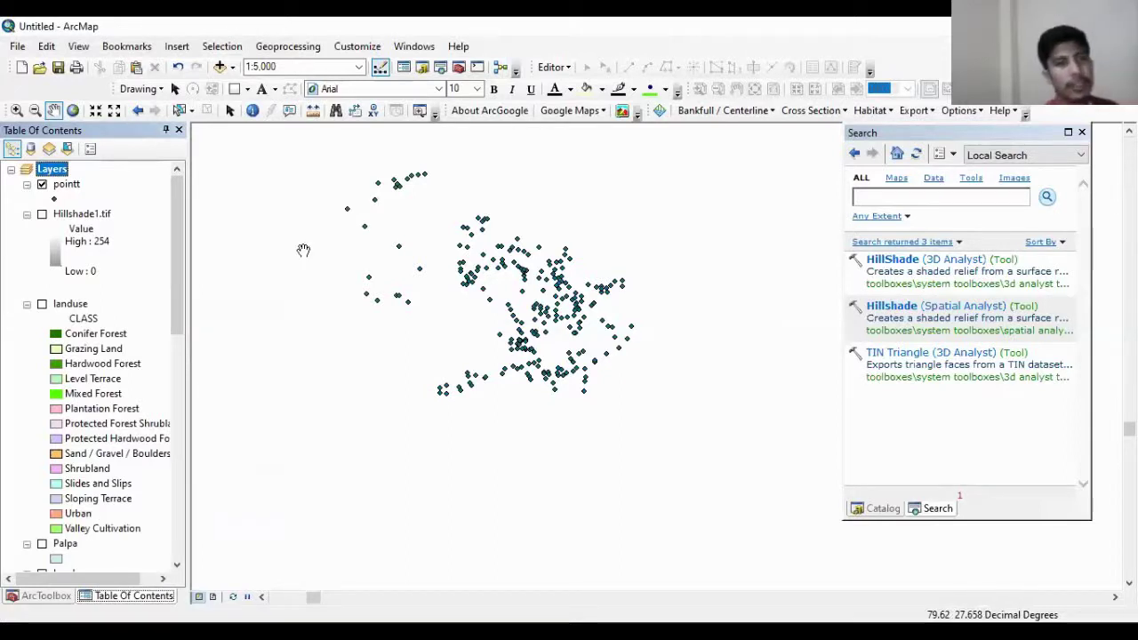
Step: Show ArcToolbox and collapse its Projections and Transformations toolset and the Data Management Tools toolbox
click(44, 596)
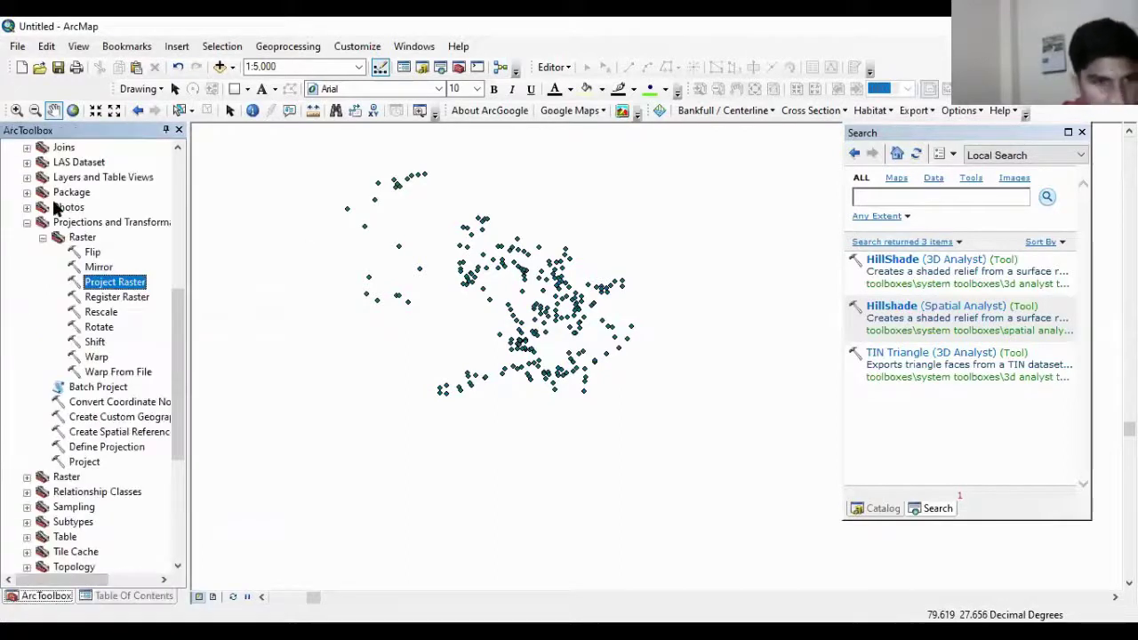
click(42, 237)
click(27, 222)
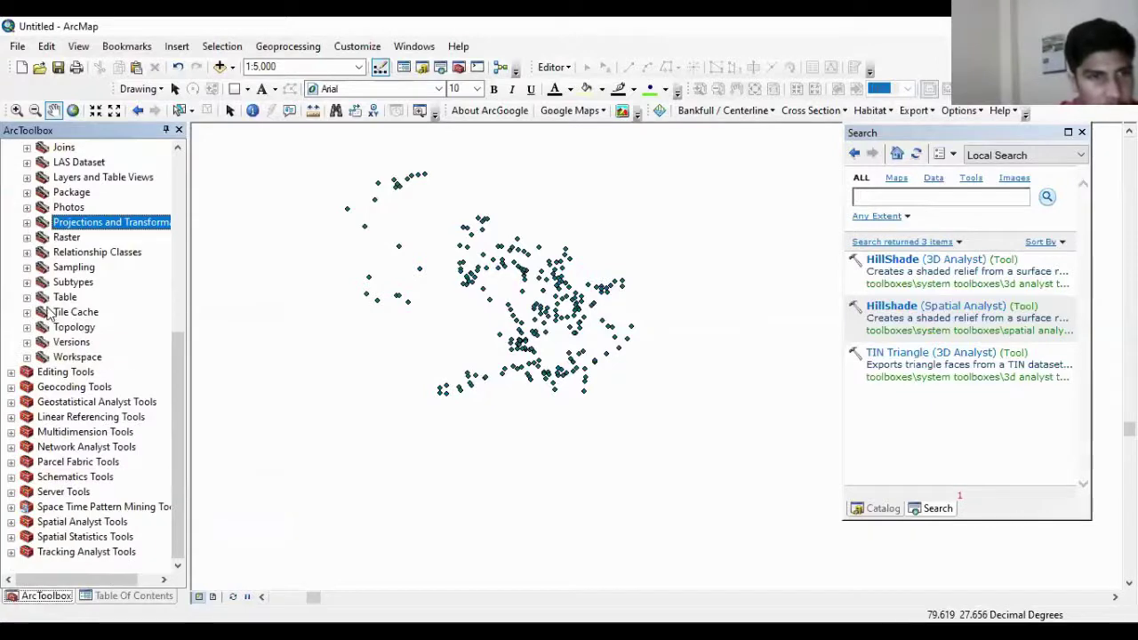
scroll(31, 289, up, 7)
click(11, 237)
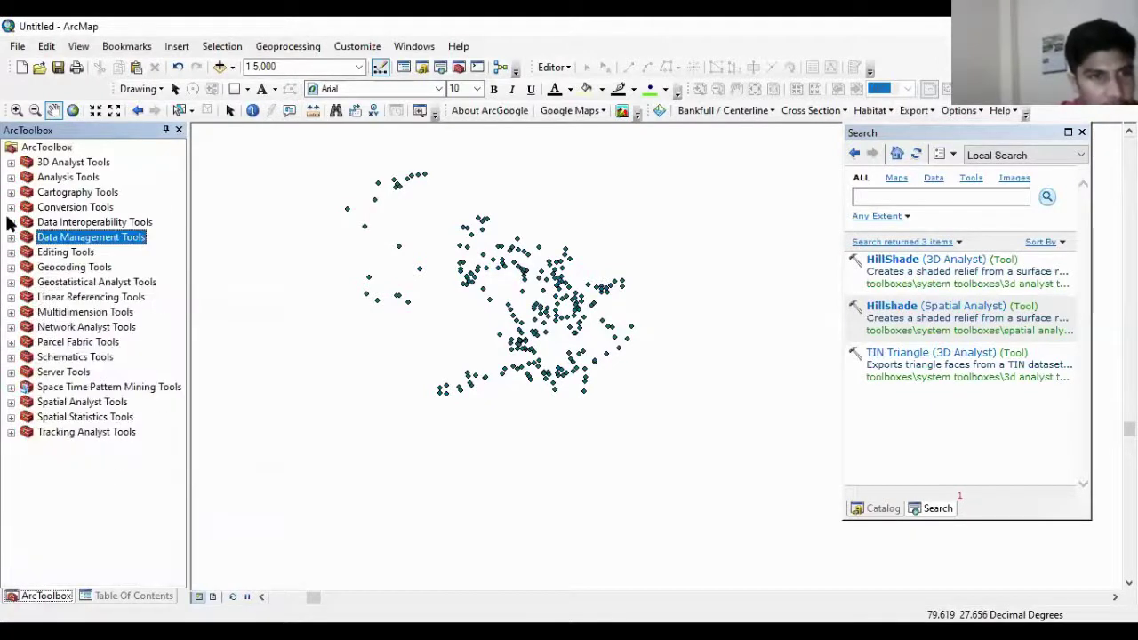
Step: Look through the Spatial Analyst toolsets, including the Surface tools, and collapse the toolbox again
click(11, 402)
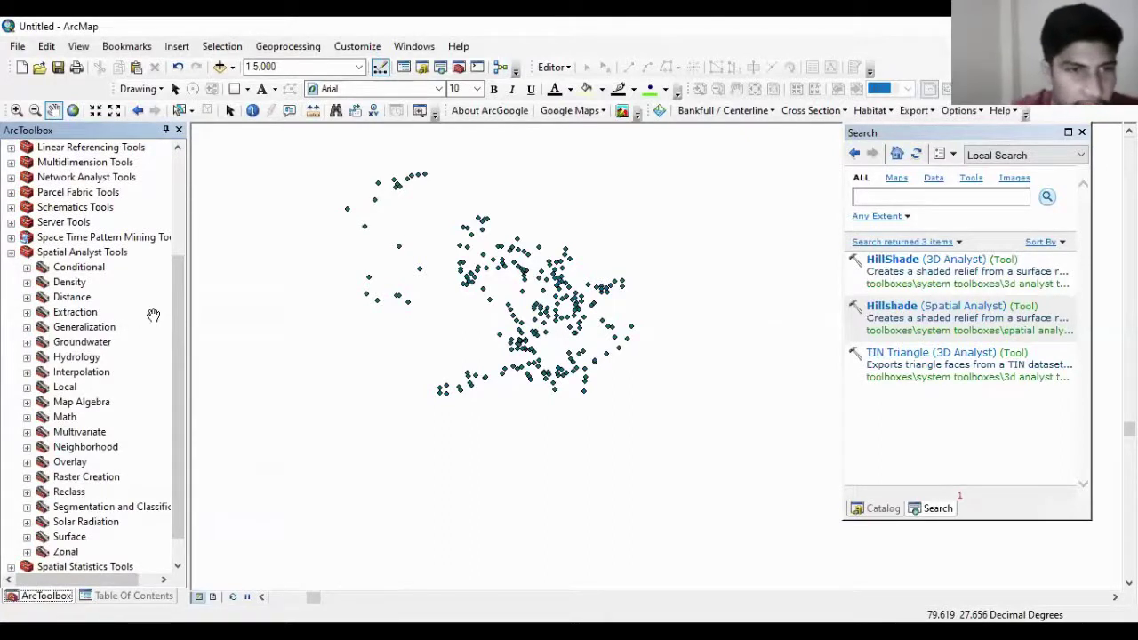
click(27, 537)
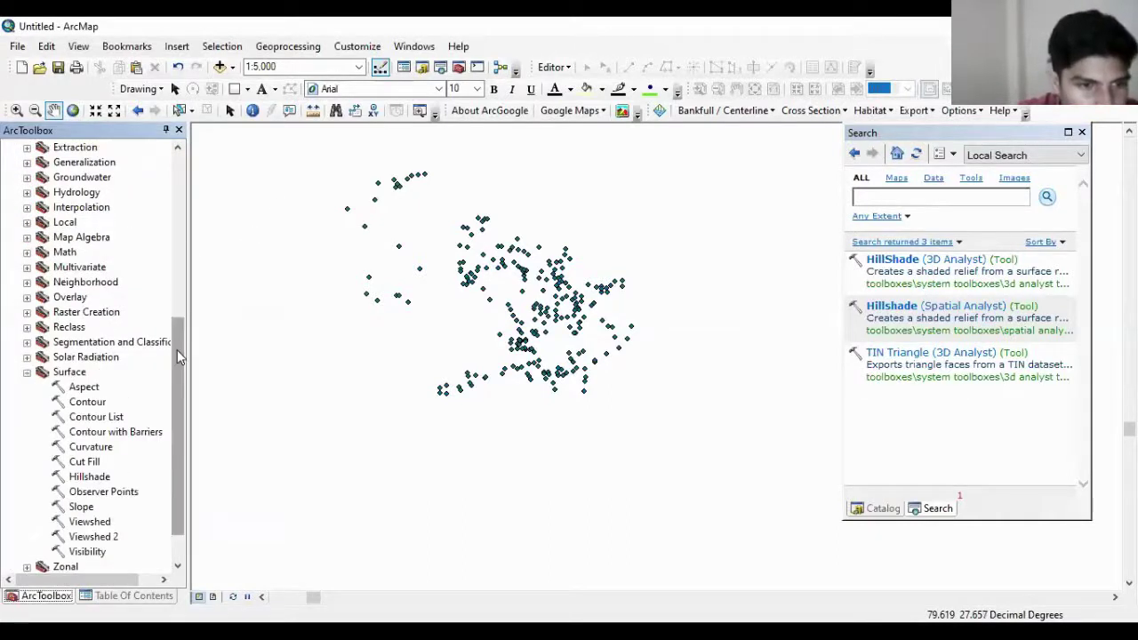
scroll(177, 351, down, 1)
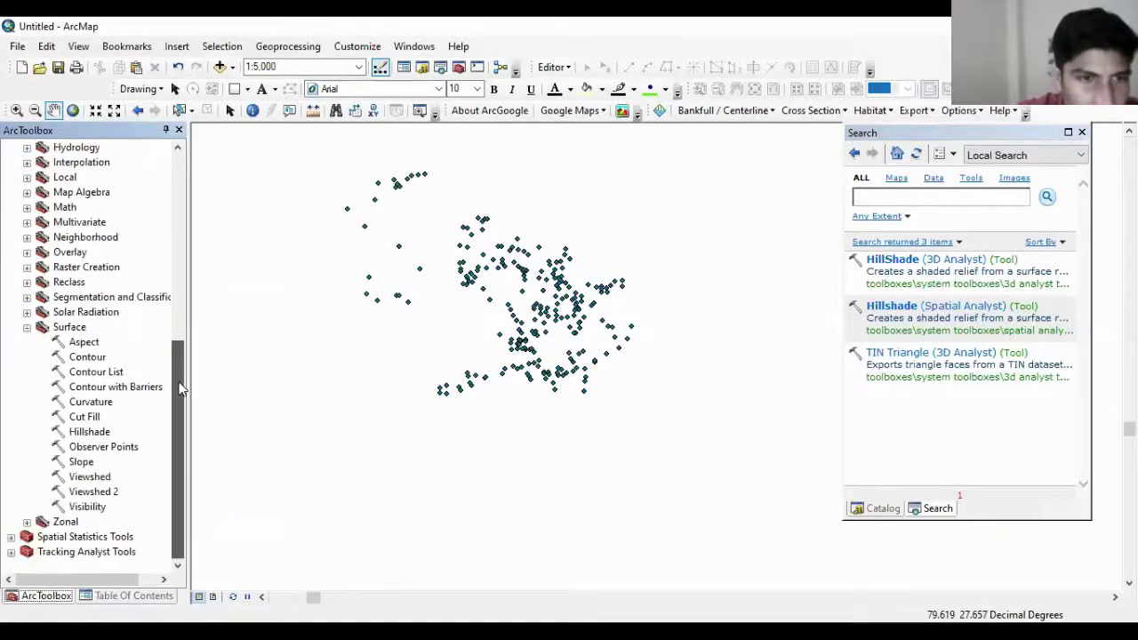
click(26, 328)
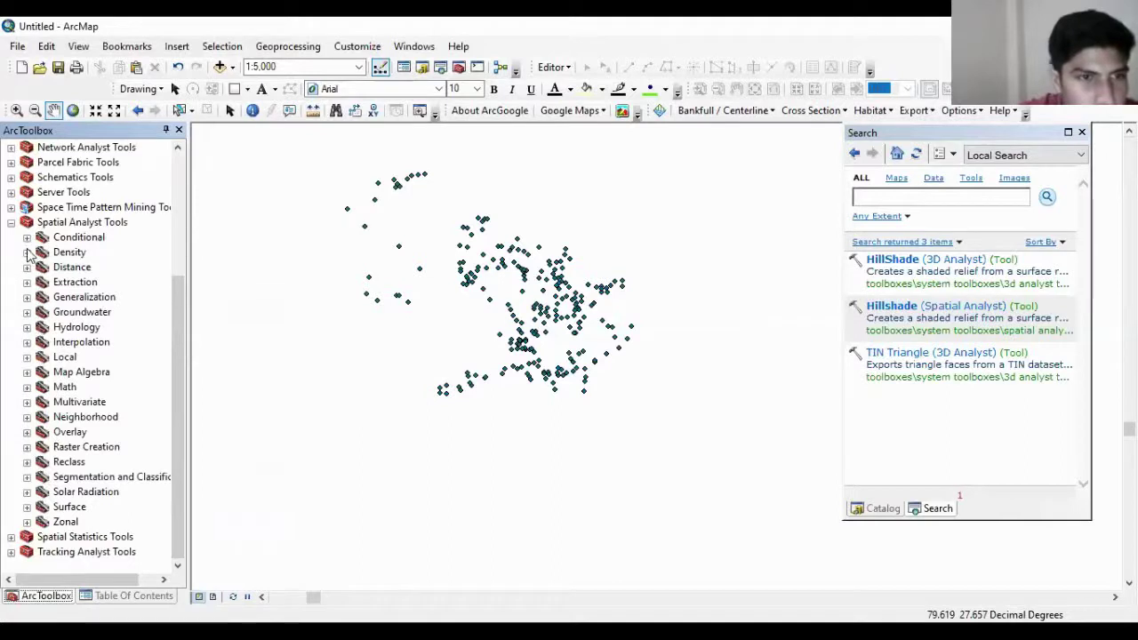
click(11, 222)
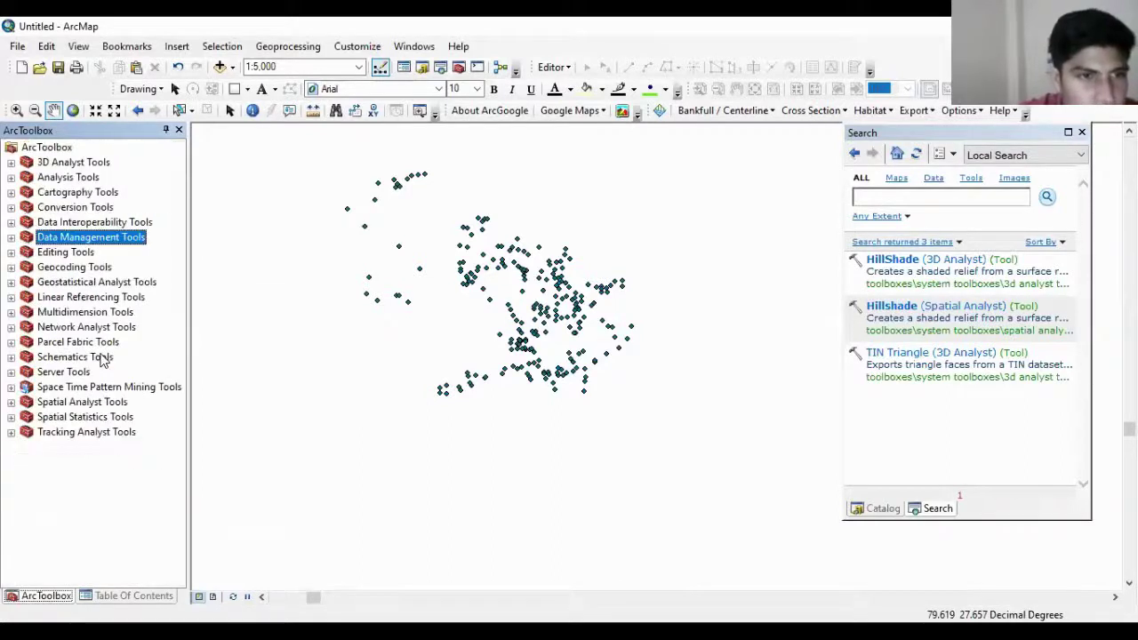
Step: Look through the 3D Analyst toolsets and expand Raster Interpolation to list its tools
click(11, 163)
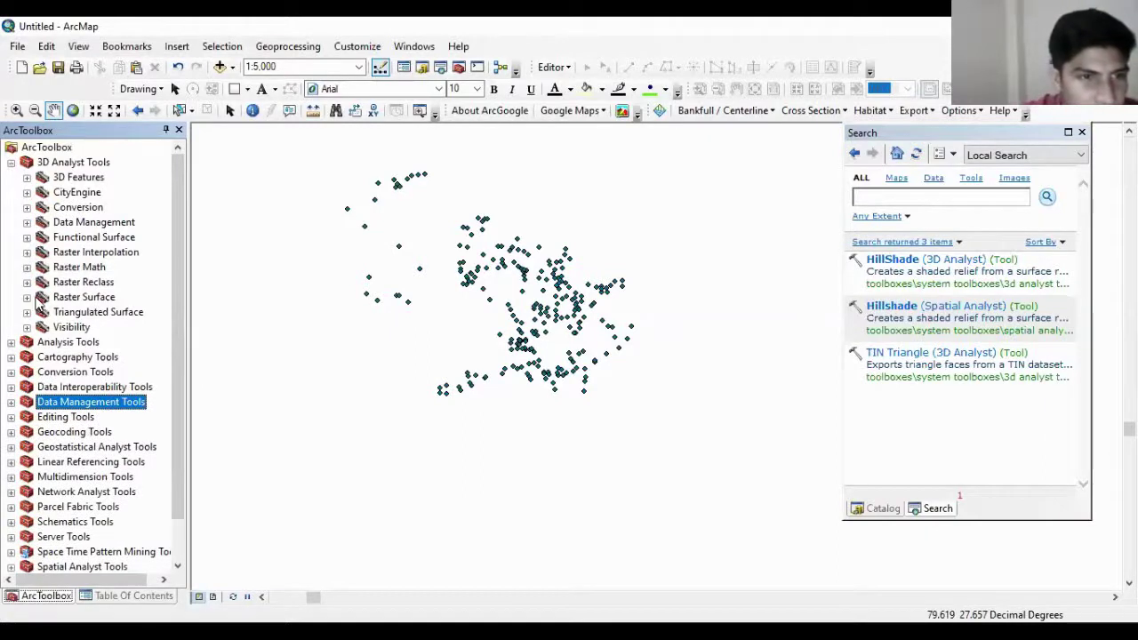
click(28, 298)
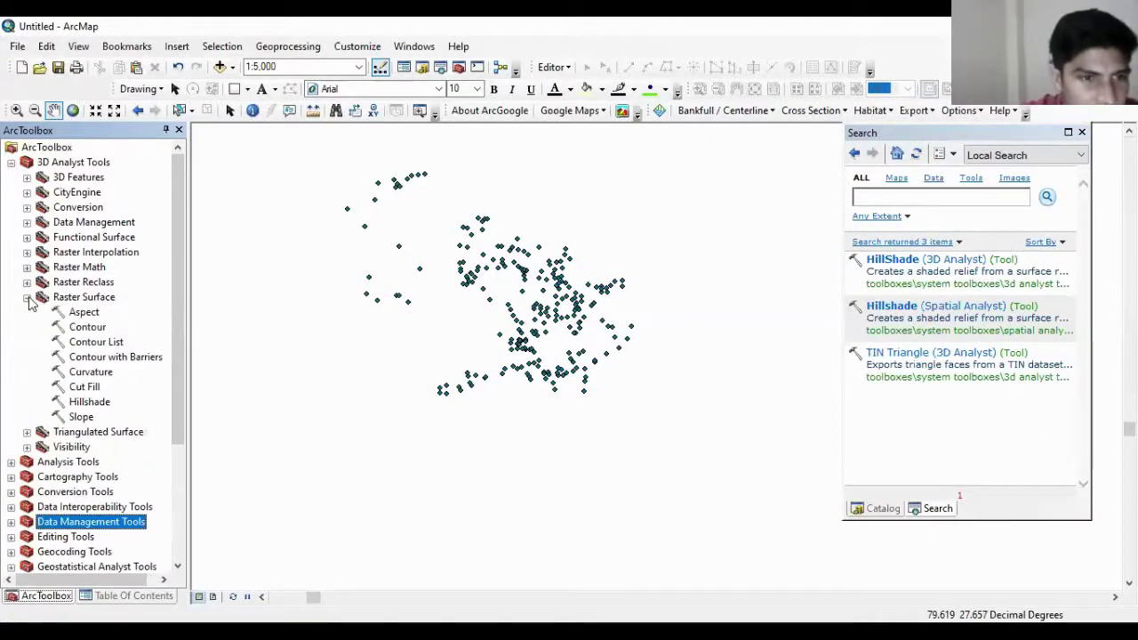
click(27, 298)
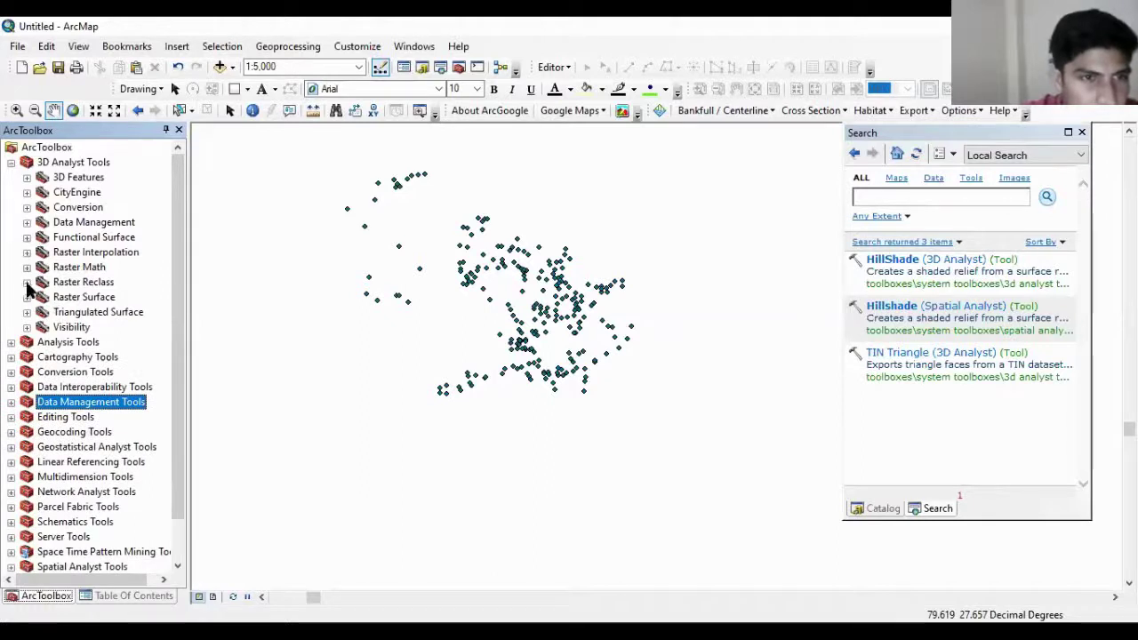
click(28, 283)
click(28, 283)
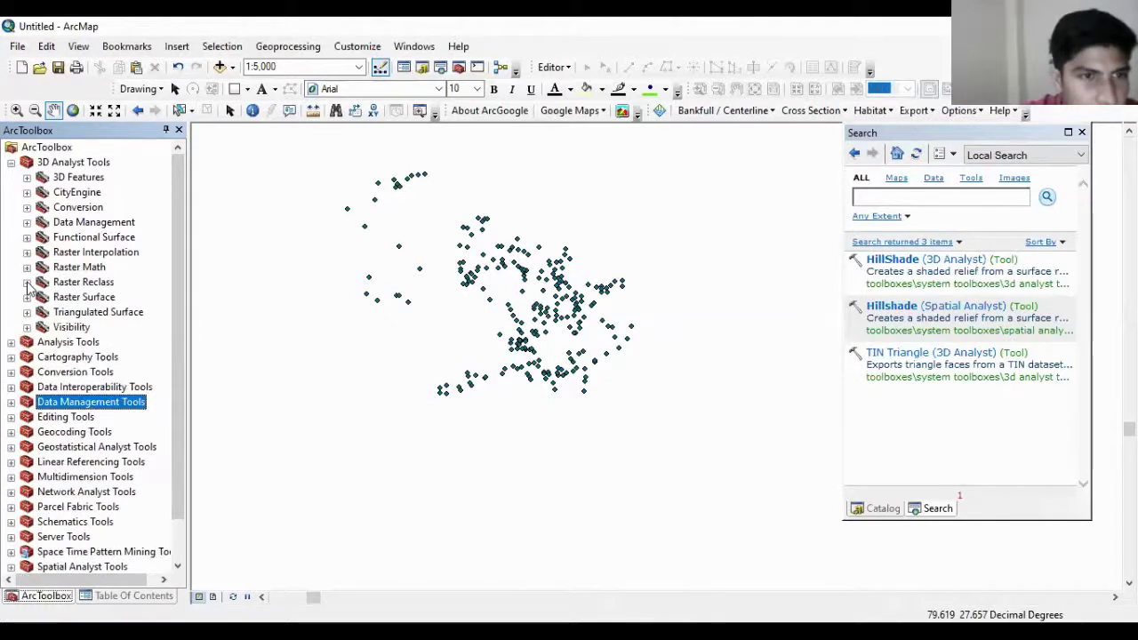
click(28, 252)
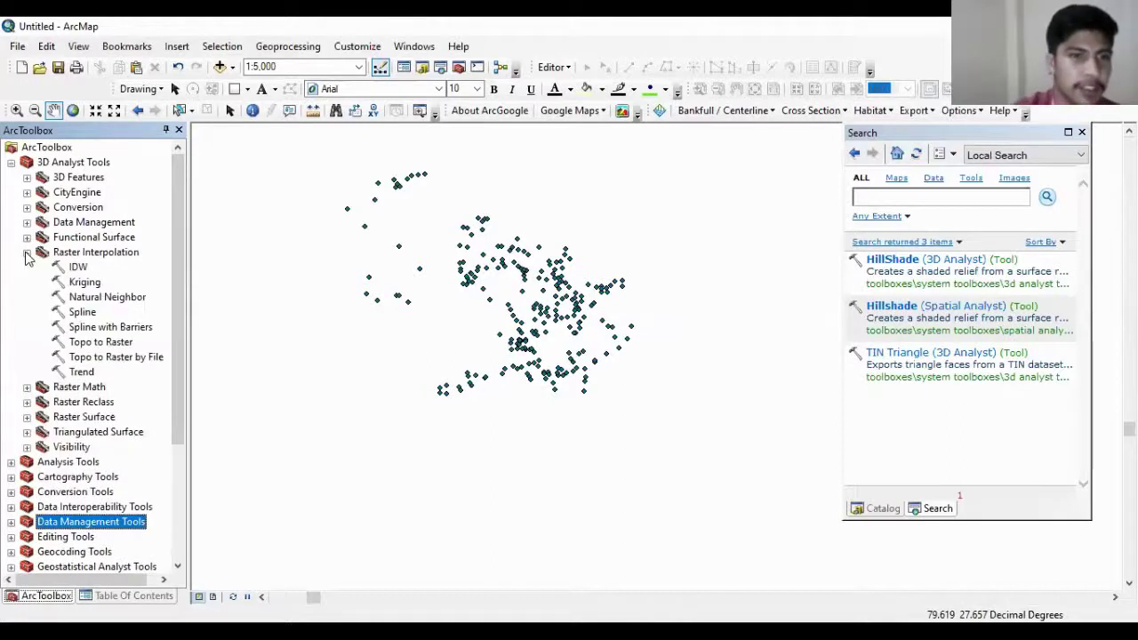
click(28, 253)
click(28, 252)
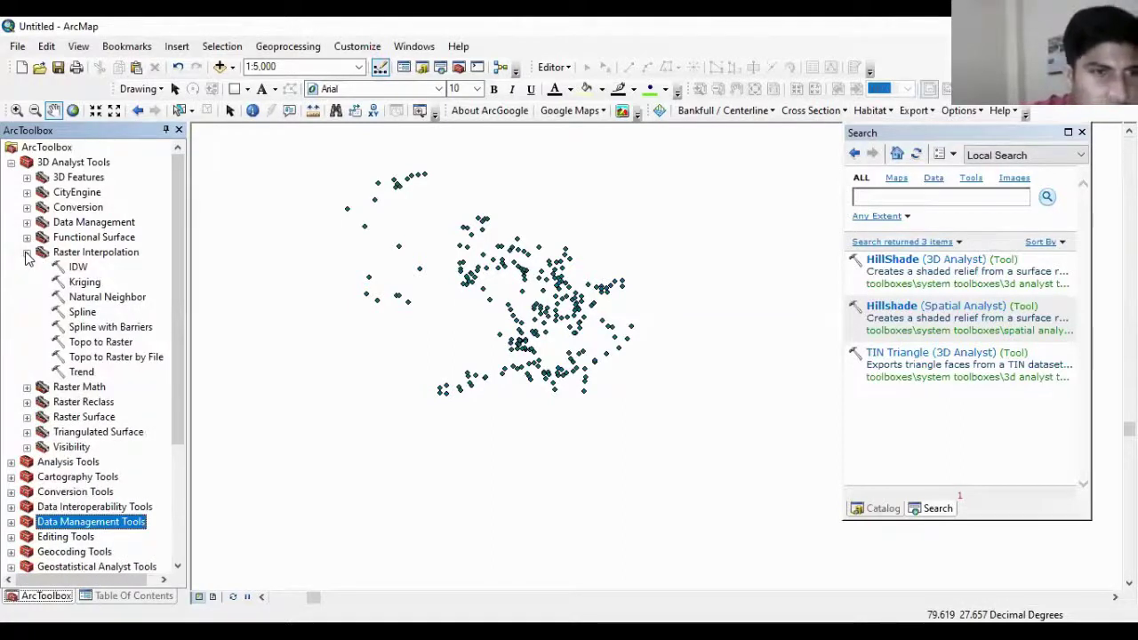
click(27, 253)
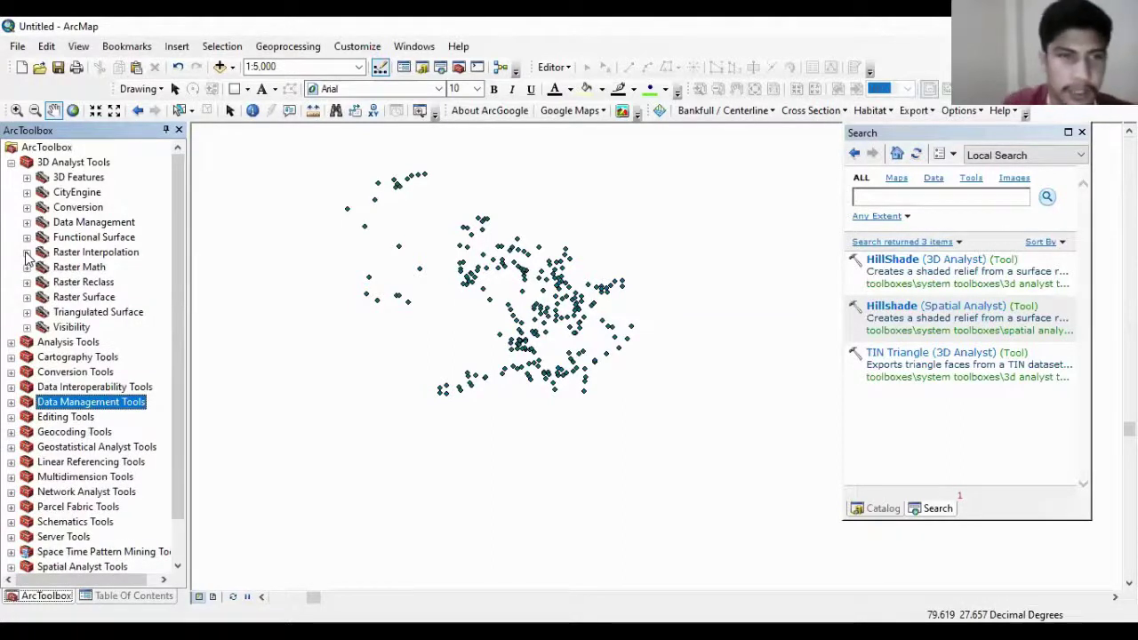
click(28, 252)
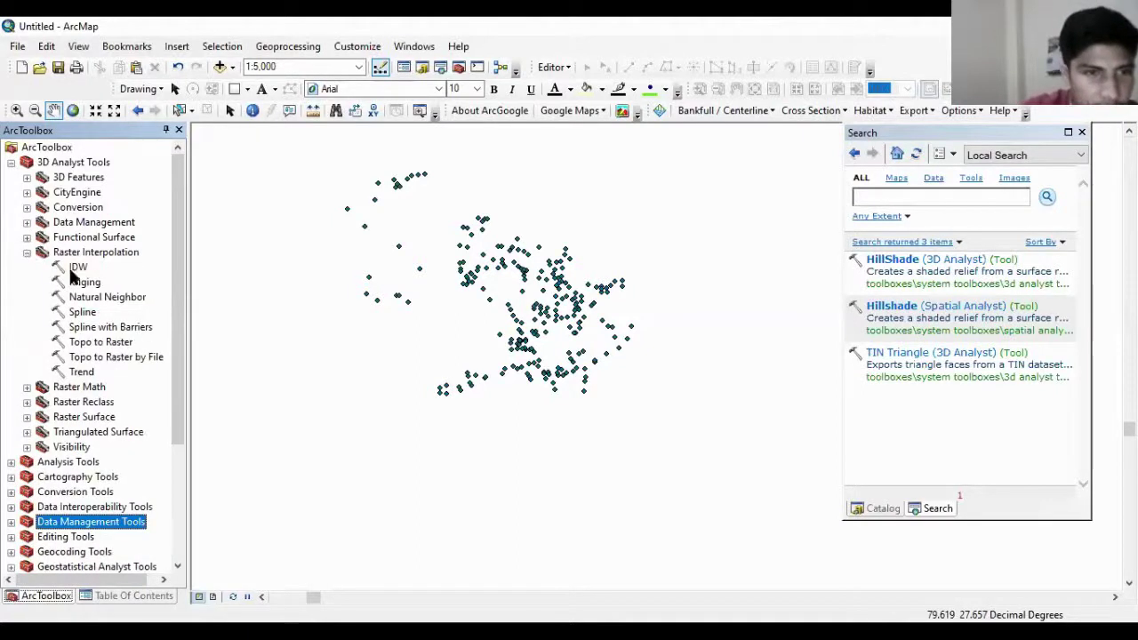
Step: Search the local tools for IDW
click(870, 196)
text(i)
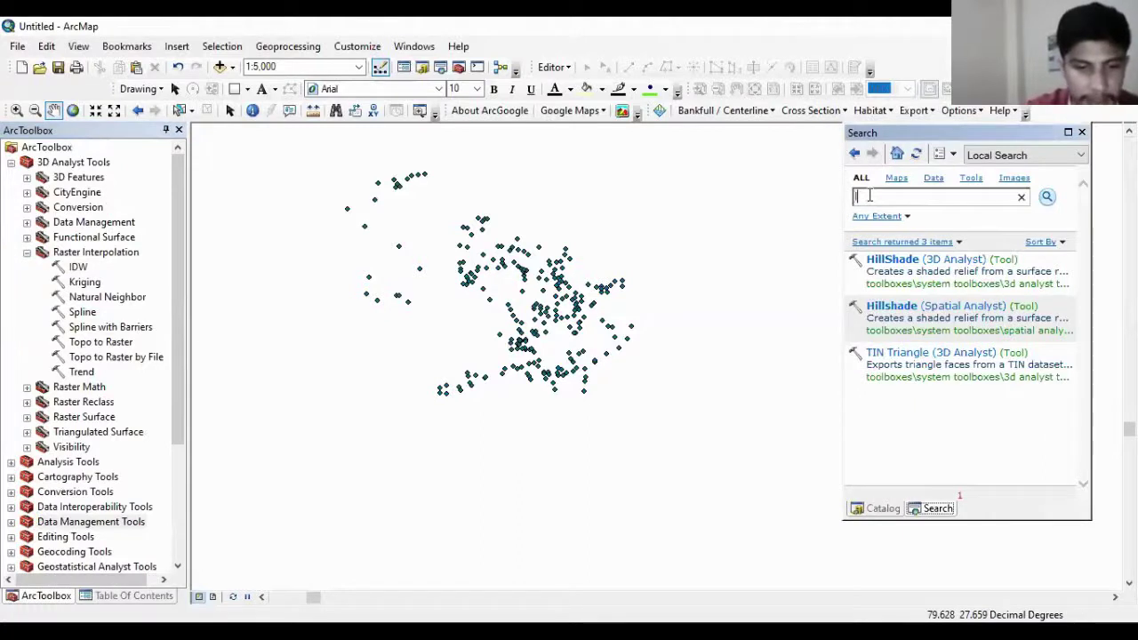
text(DW)
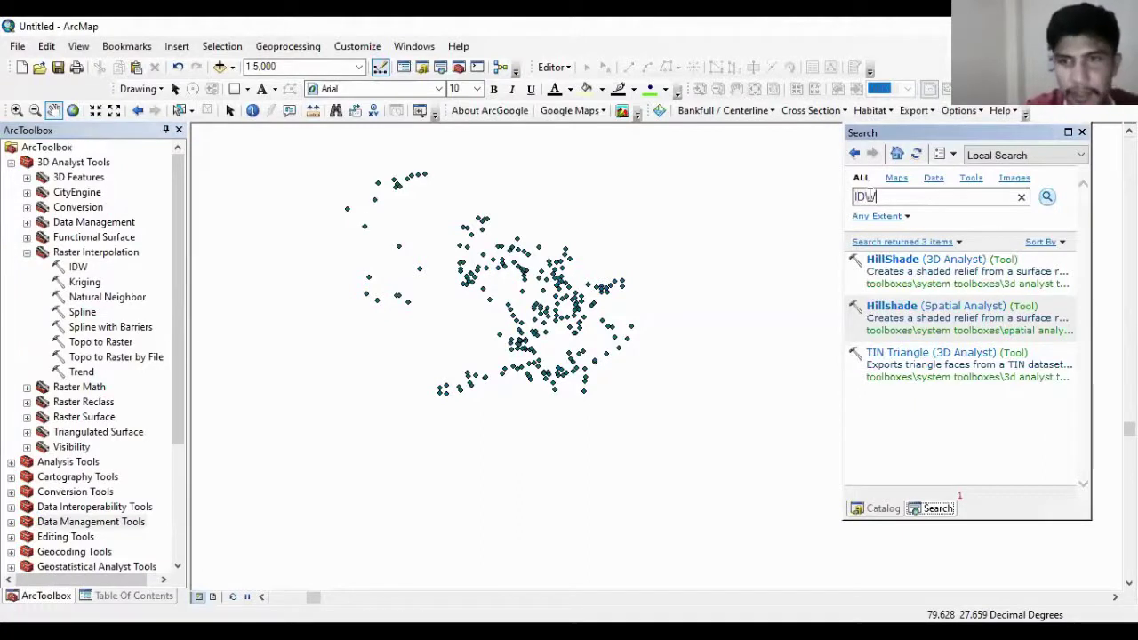
click(1049, 199)
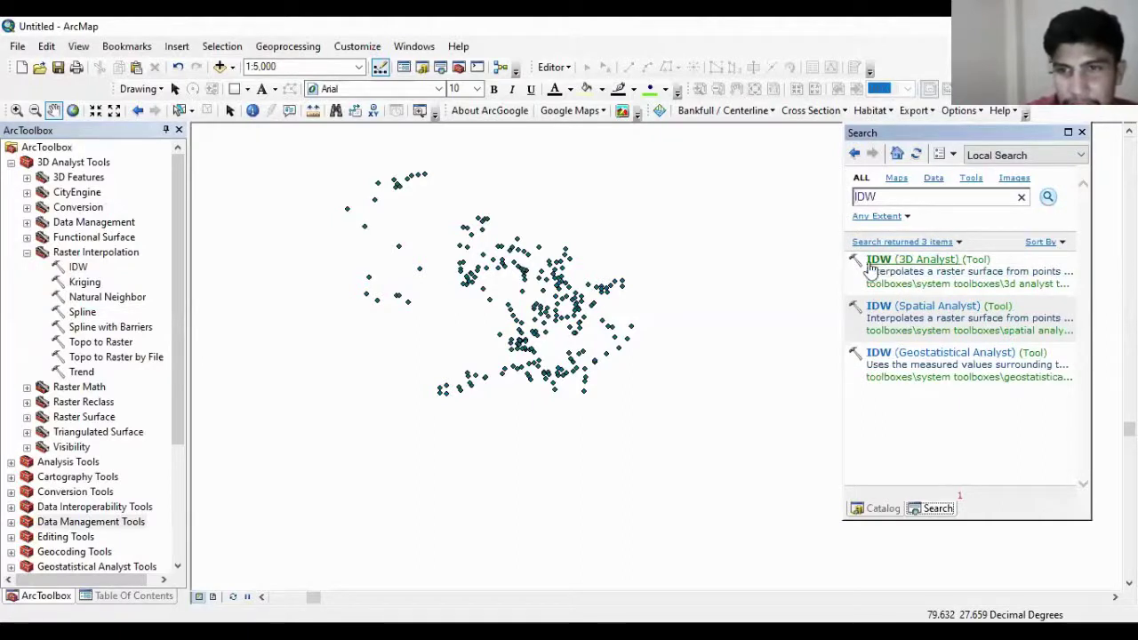
click(79, 269)
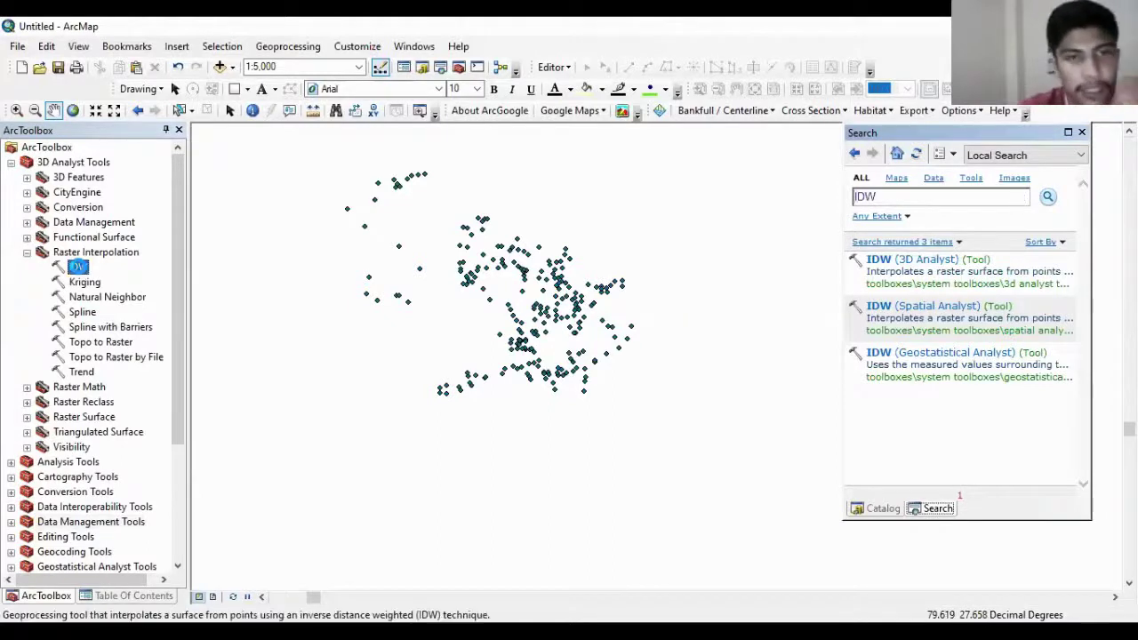
double_click(78, 269)
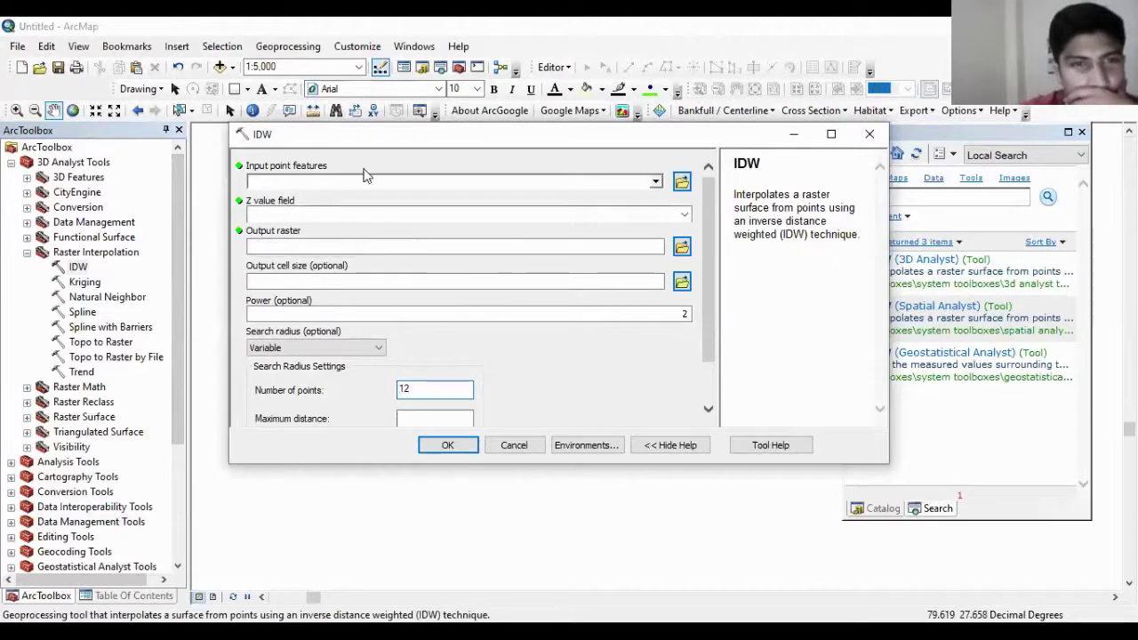
click(330, 168)
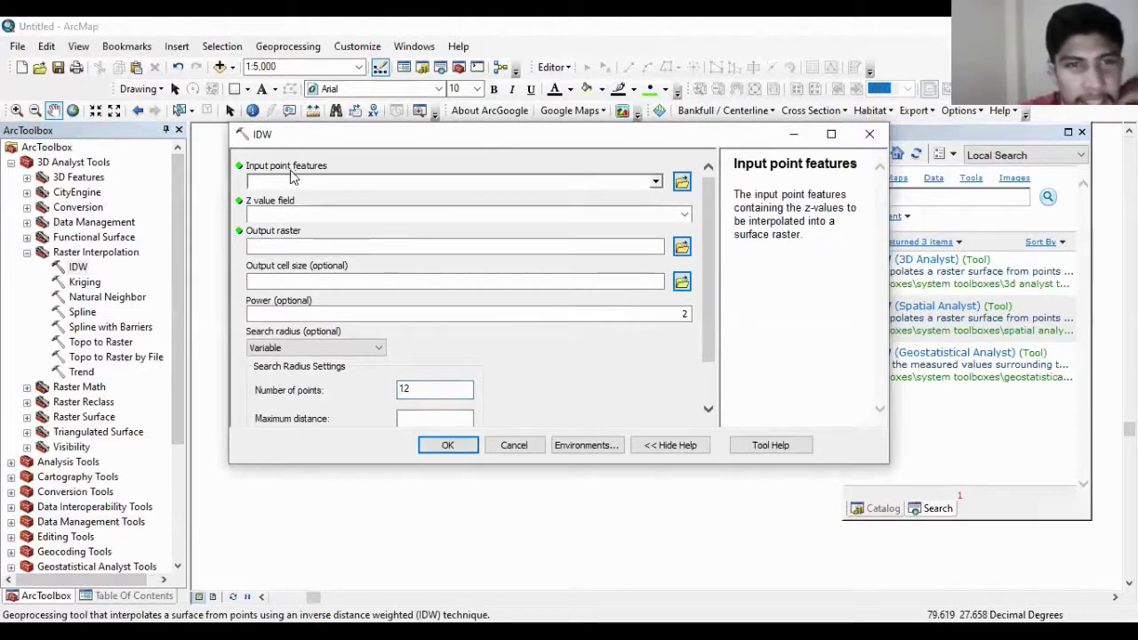
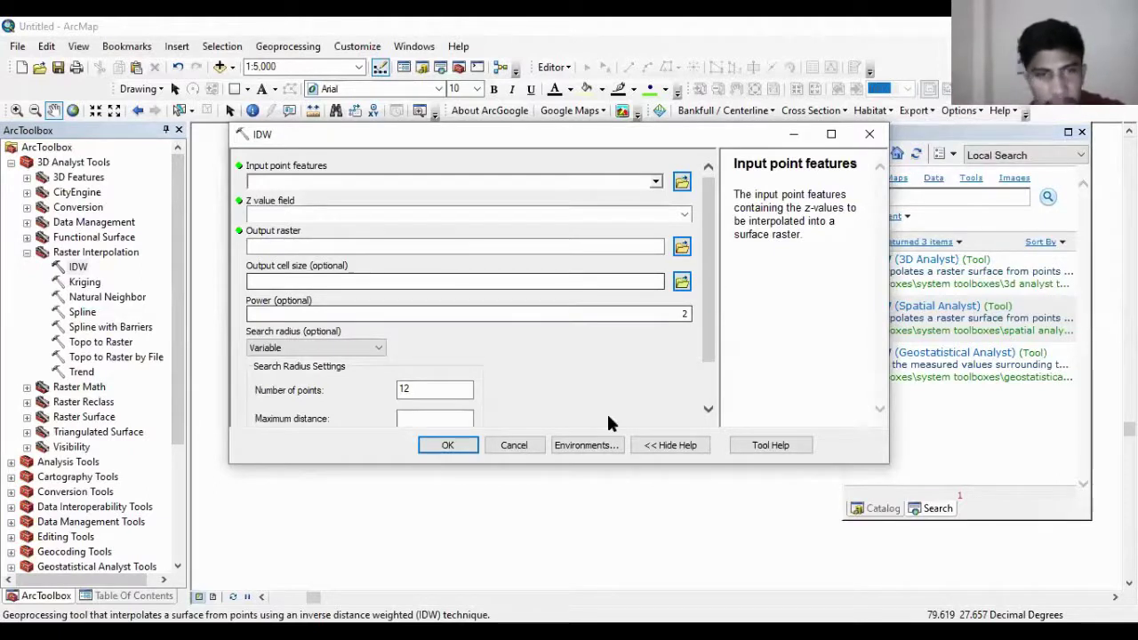
click(514, 445)
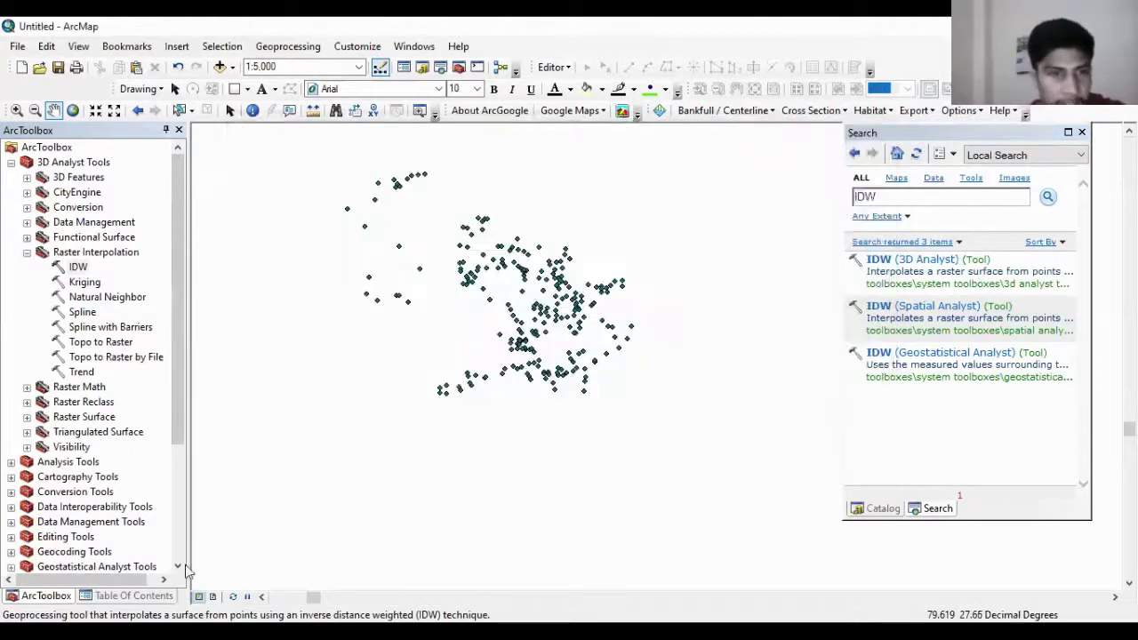
Step: Open the attribute table of the pointt layer and highlight its Elevation column to examine the height values
click(134, 596)
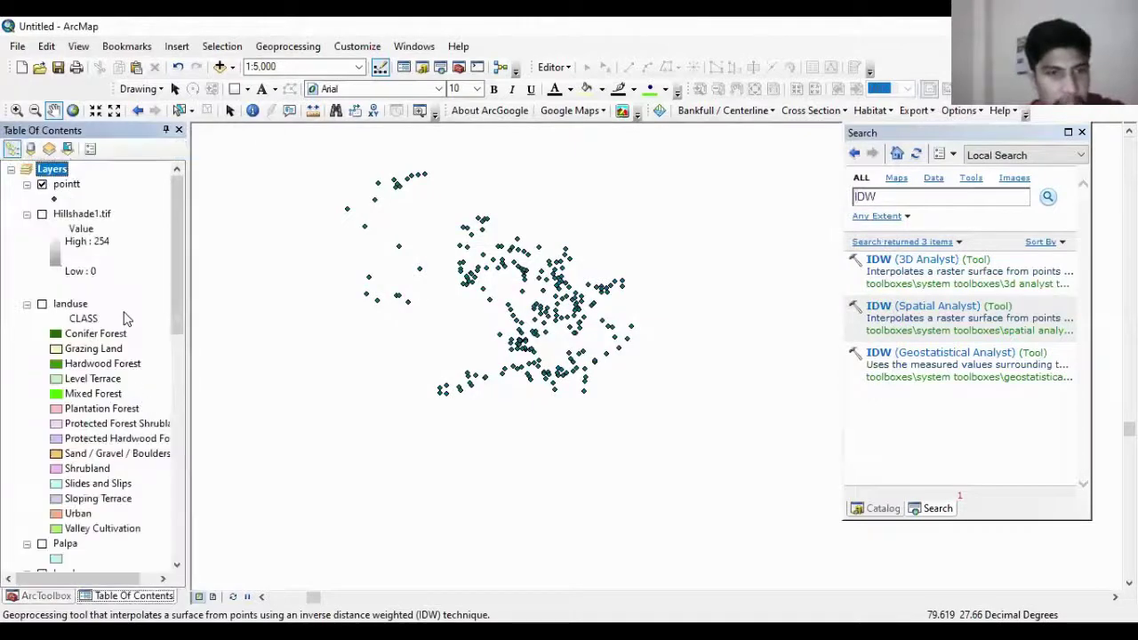
right_click(67, 184)
click(113, 232)
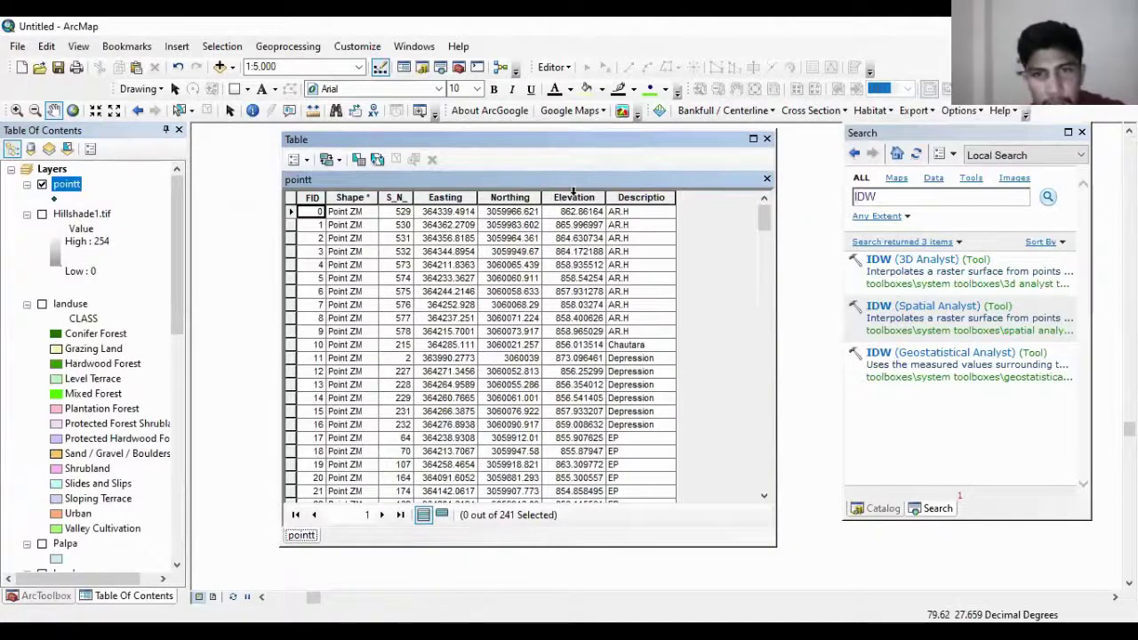
click(570, 194)
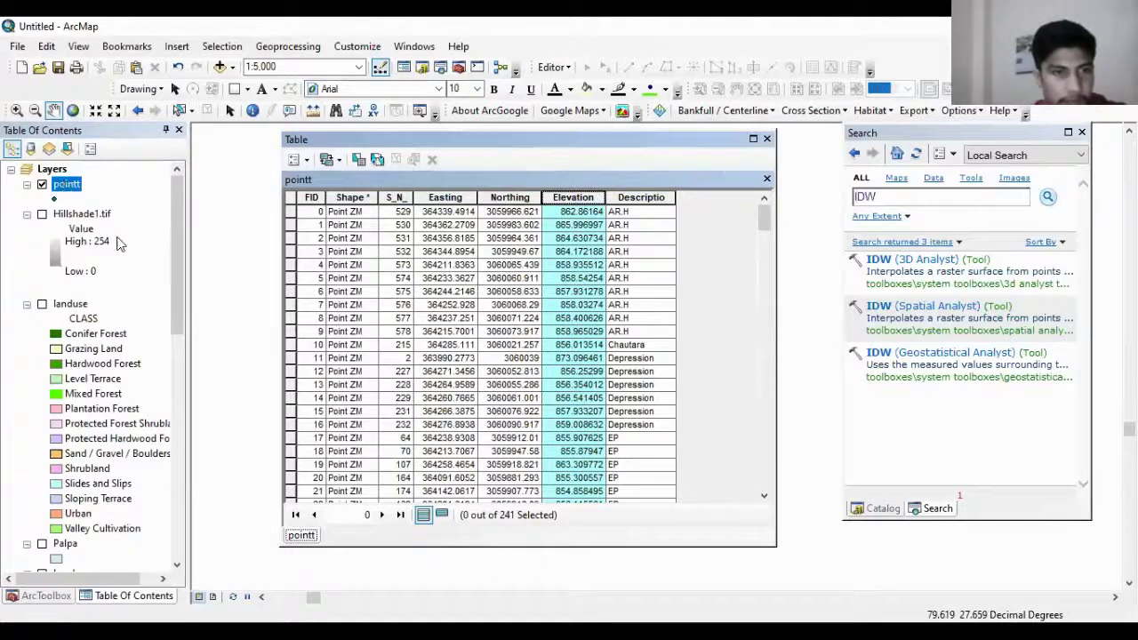
right_click(67, 185)
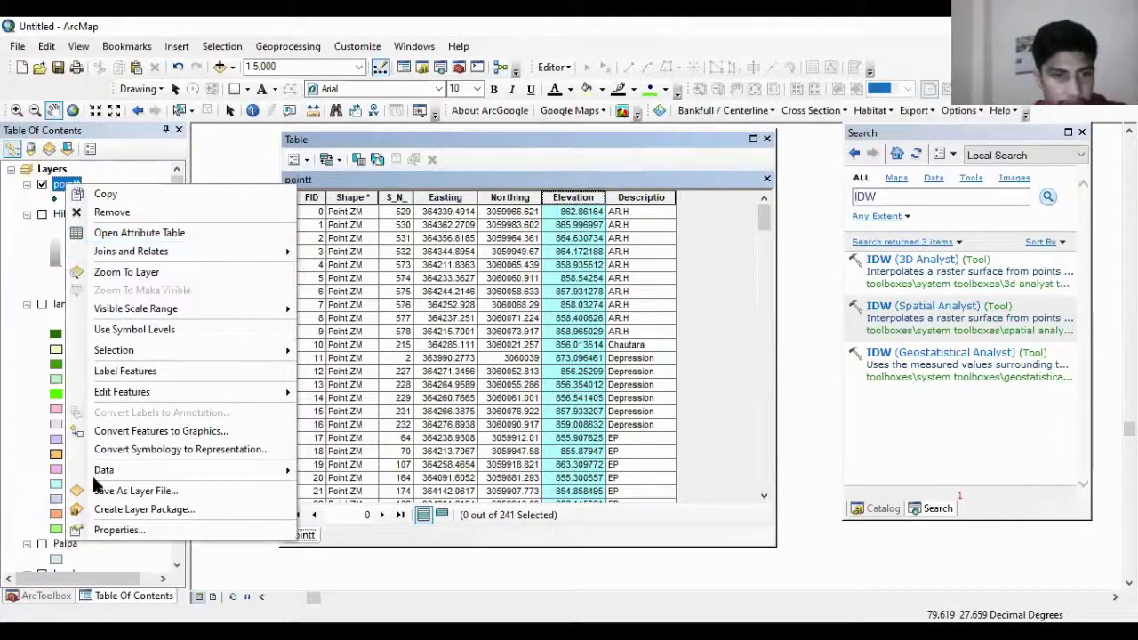
Step: Start the 3D Analyst IDW tool with the pointt layer as input point features and Elevation as the Z value field
click(49, 596)
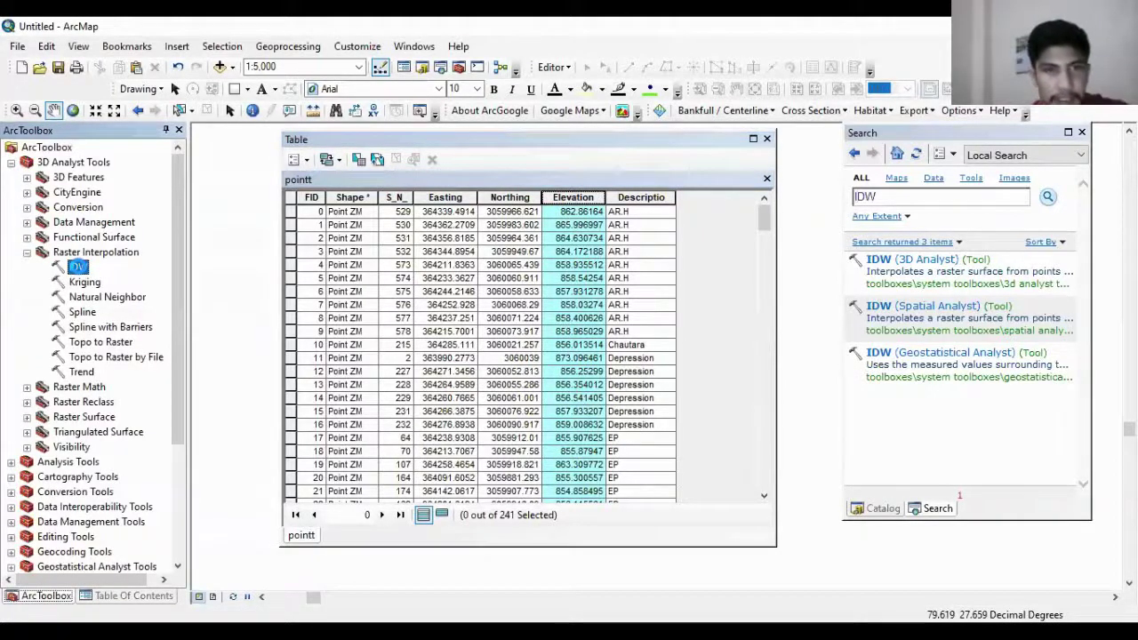
double_click(79, 266)
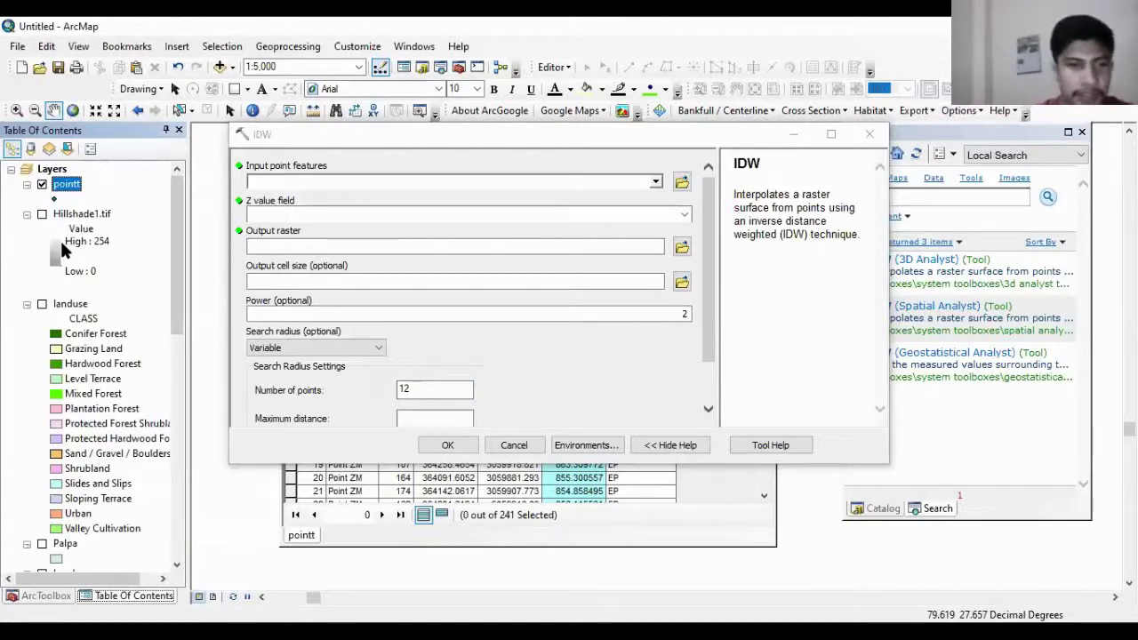
drag(67, 191, 265, 178)
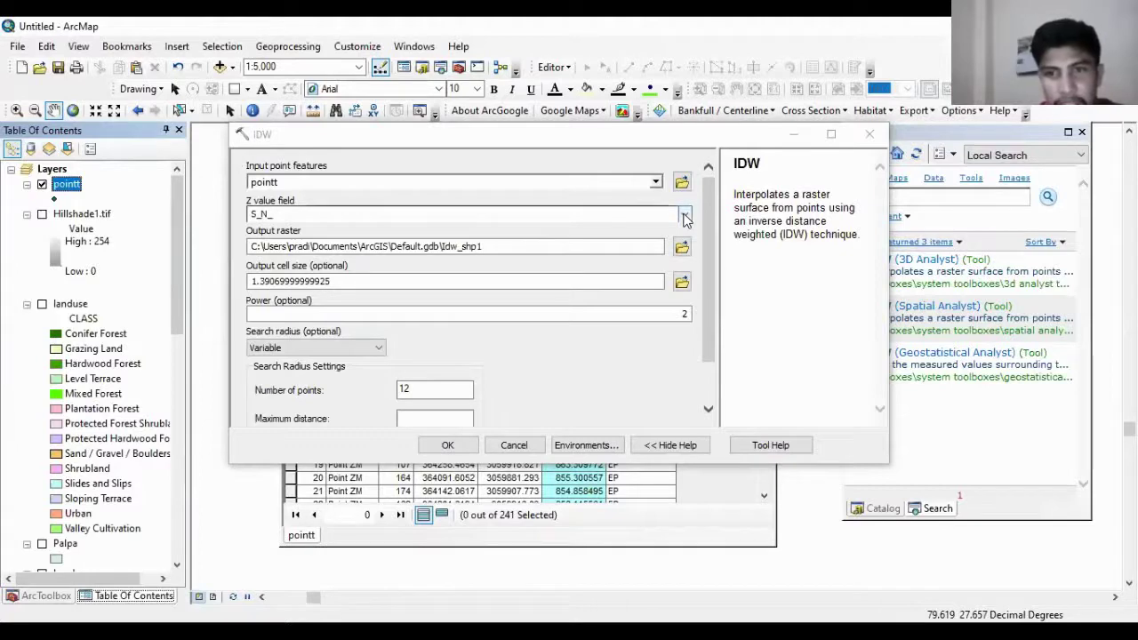
click(685, 217)
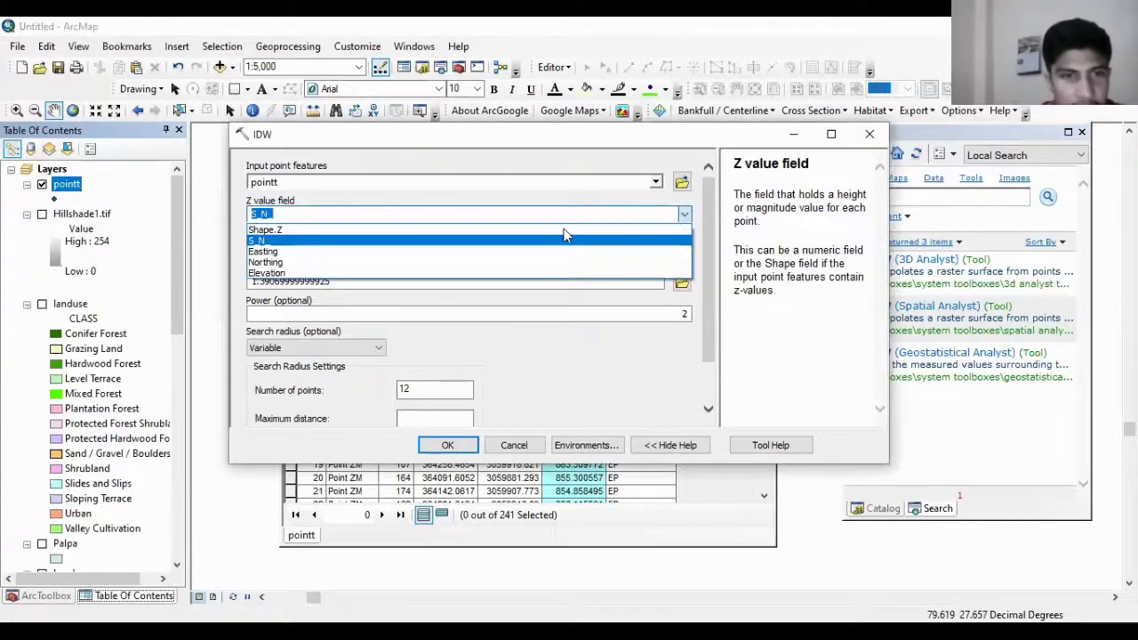
click(570, 272)
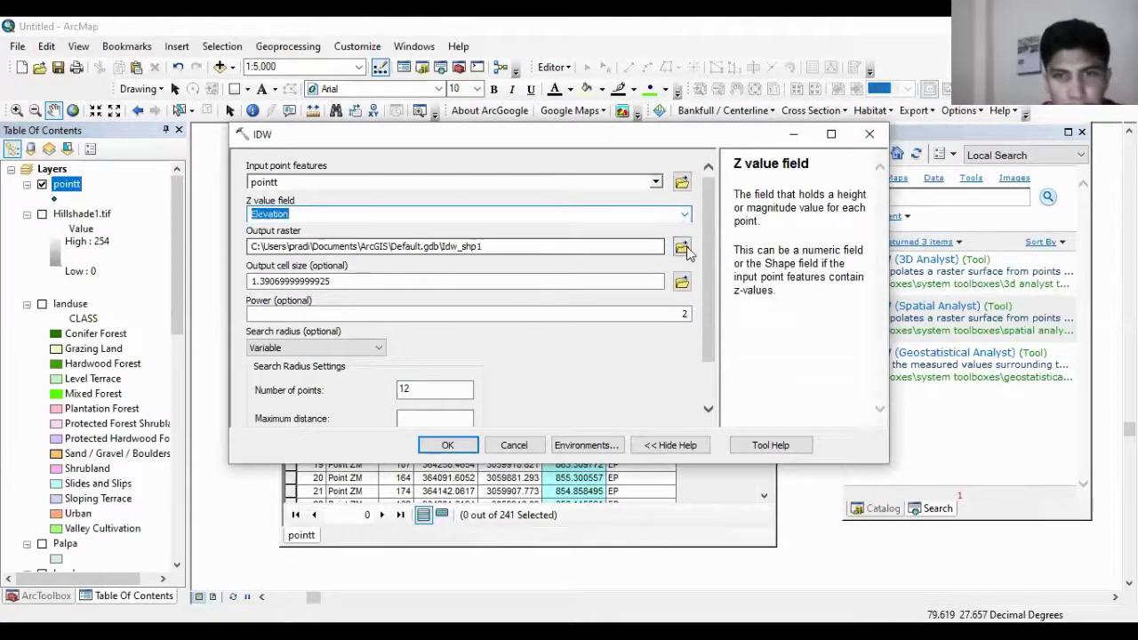
Step: Set the IDW output raster to fromIDW.tif in the train folder
click(683, 248)
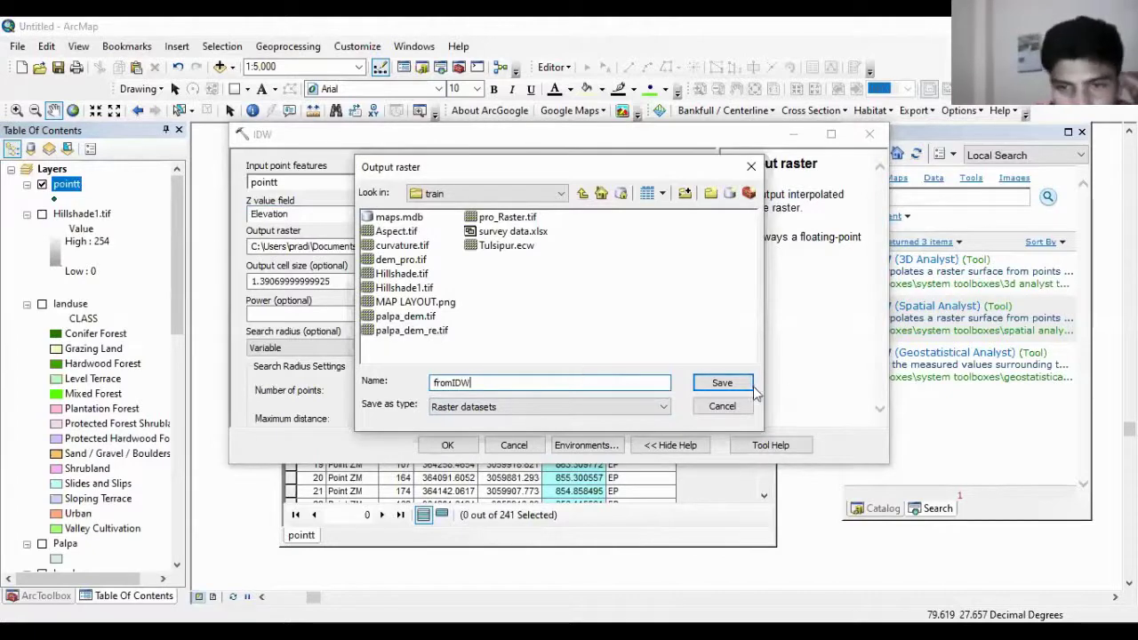
click(722, 384)
click(477, 250)
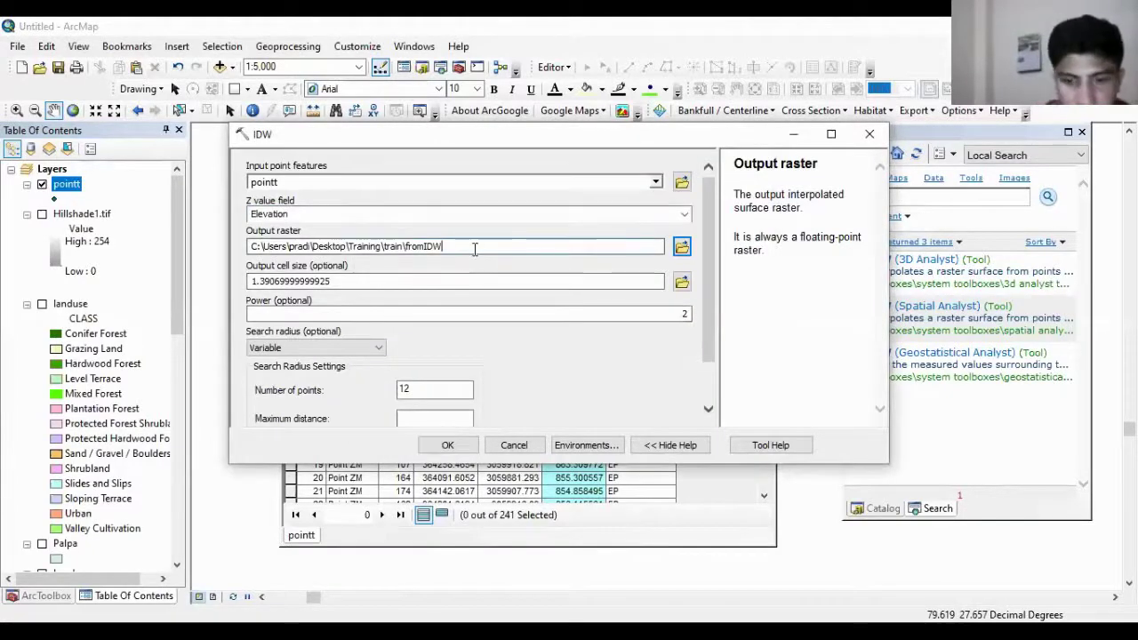
text(.tif)
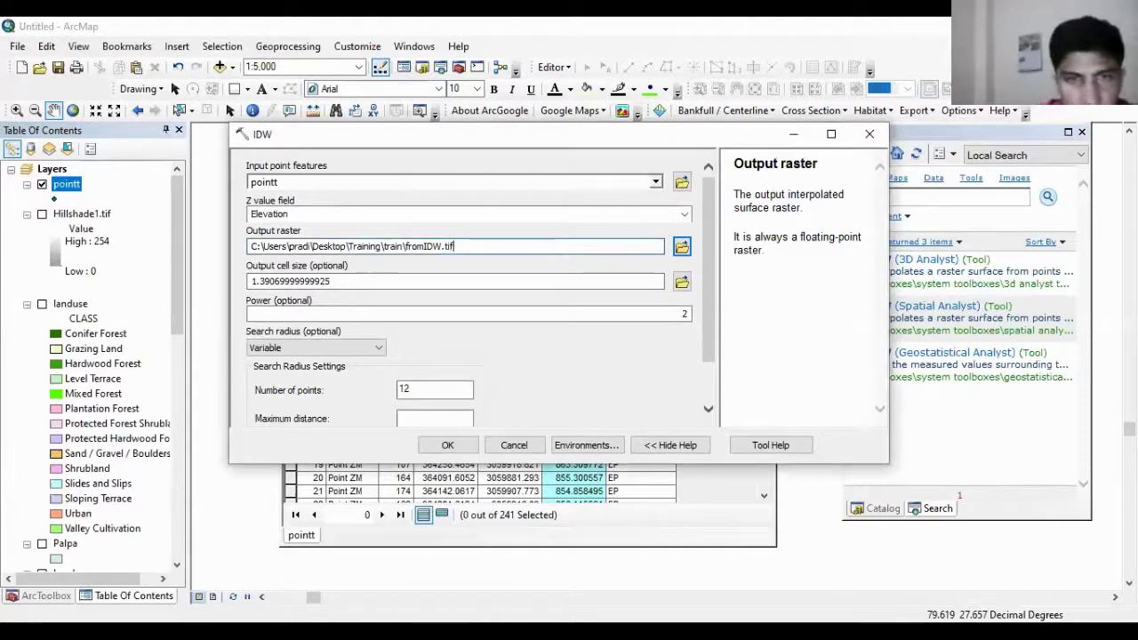
Step: Set the output cell size to 1, review the remaining IDW parameters and run the interpolation
click(433, 281)
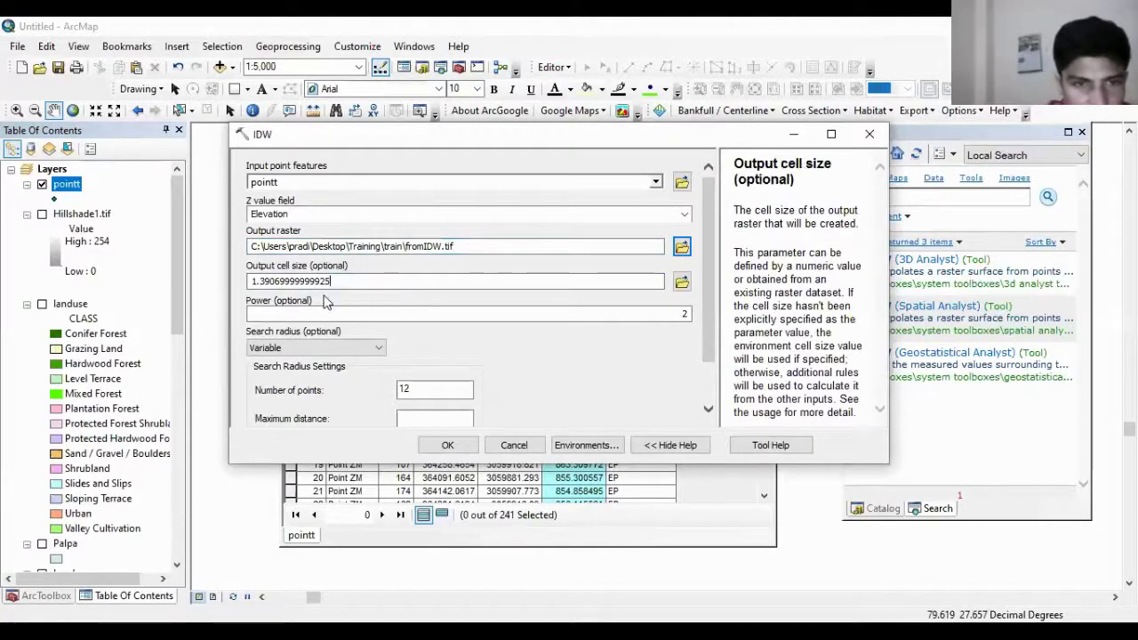
drag(338, 280, 251, 282)
text(1)
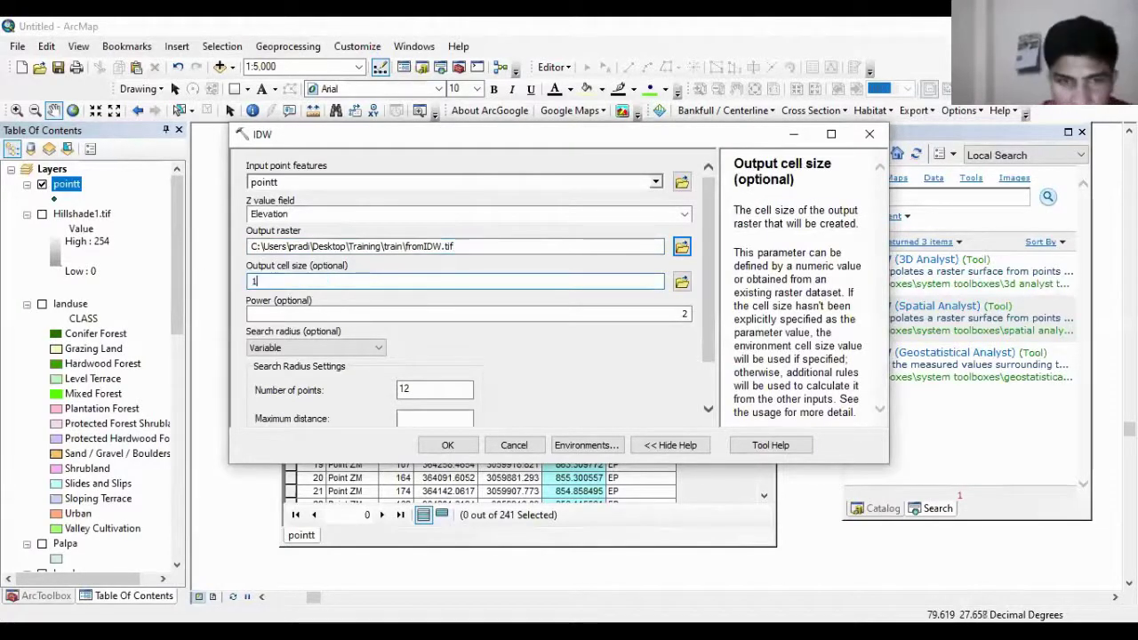
click(351, 306)
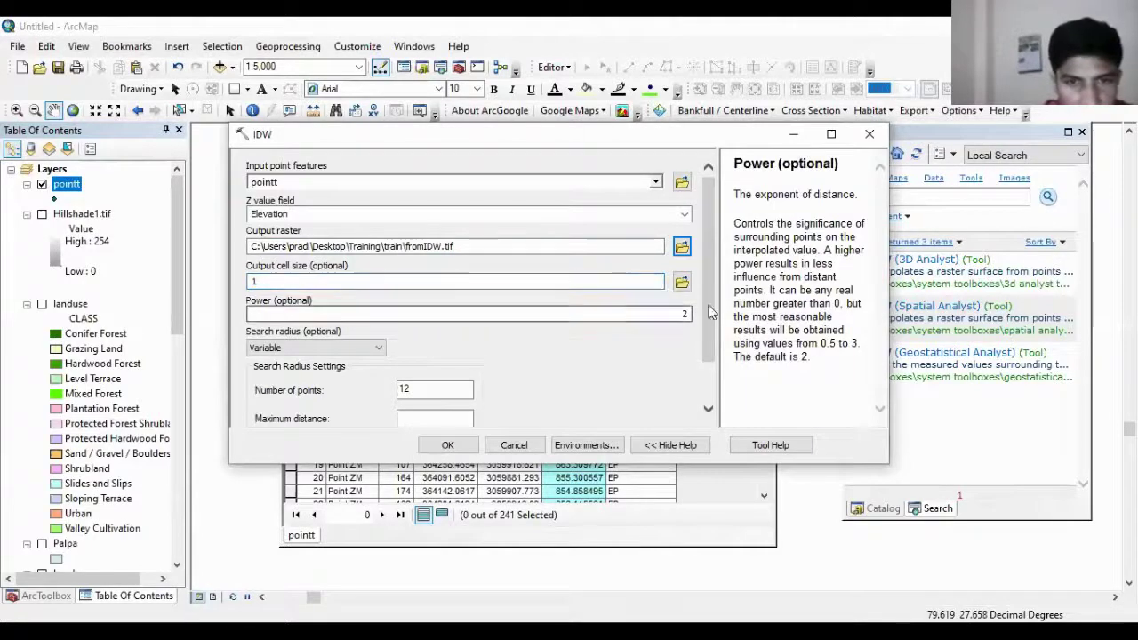
drag(708, 355, 706, 389)
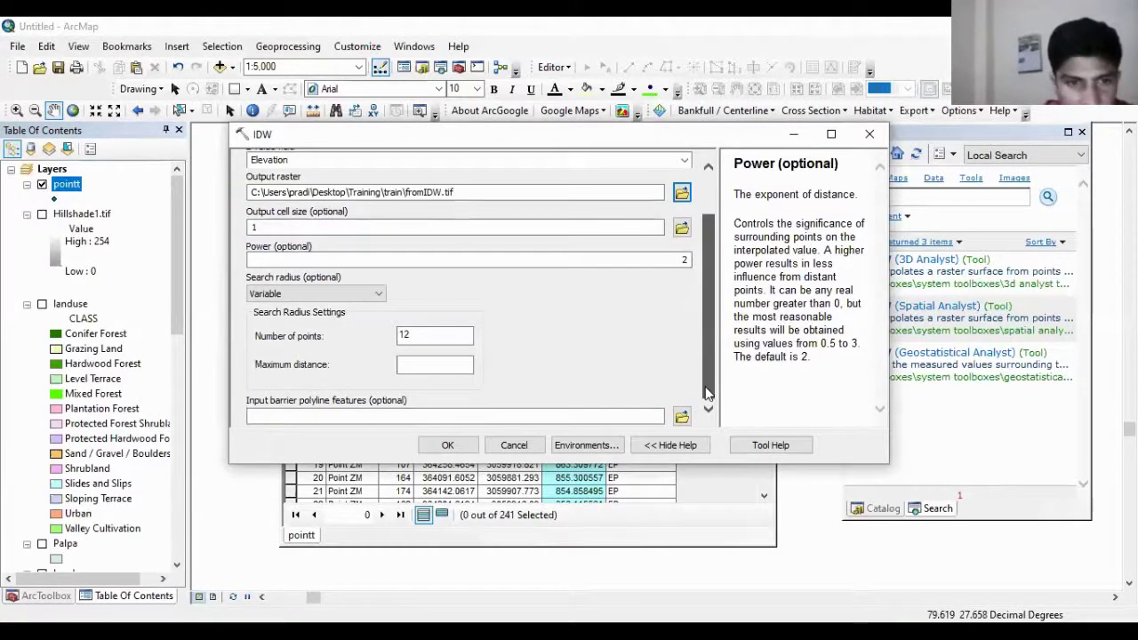
click(447, 446)
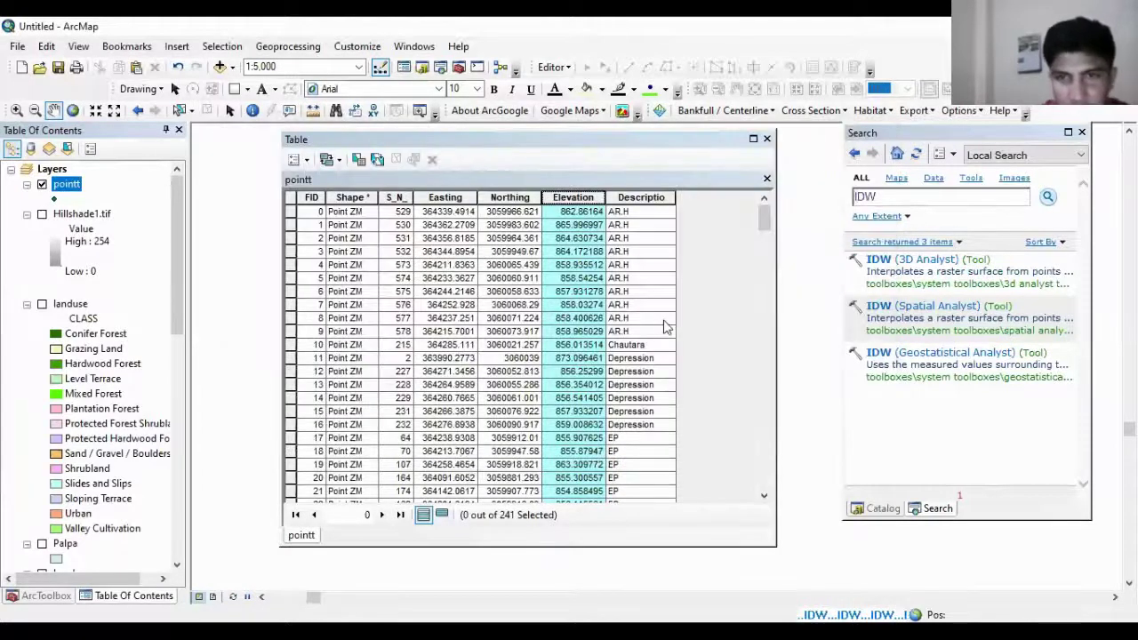
Step: Close the pointt attribute table and examine the interpolated fromIDW.tif raster on the map
click(764, 139)
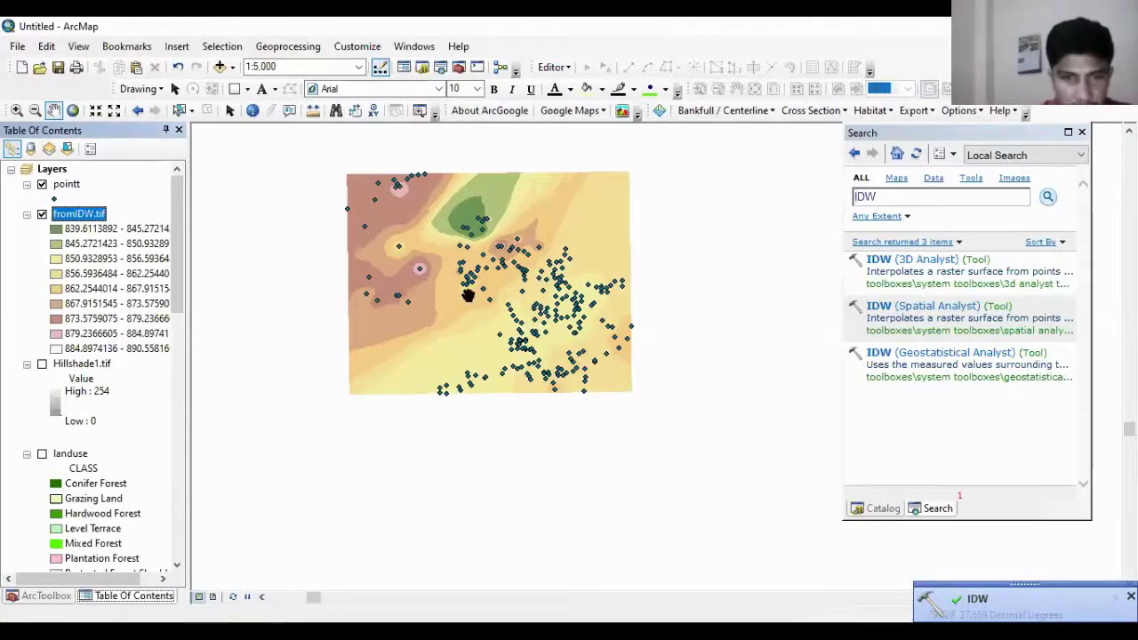
scroll(516, 246, up, 2)
scroll(489, 235, down, 2)
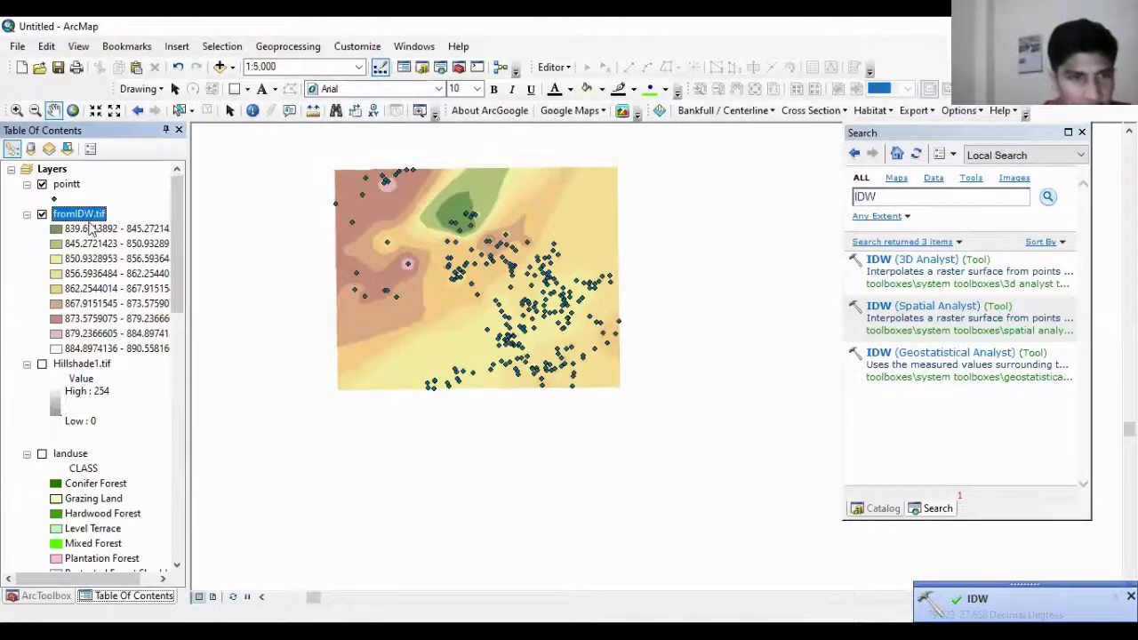
Step: Hide the pointt layer and switch the symbology of fromIDW.tif to Stretched with the black-to-white color ramp
click(41, 184)
scroll(496, 226, up, 2)
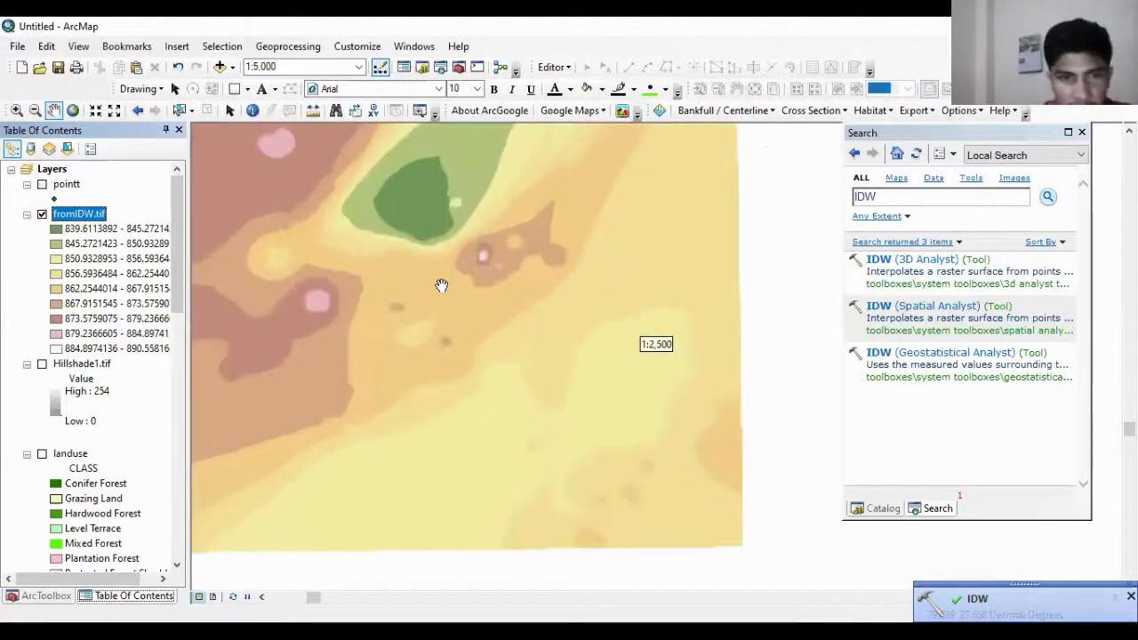
right_click(76, 217)
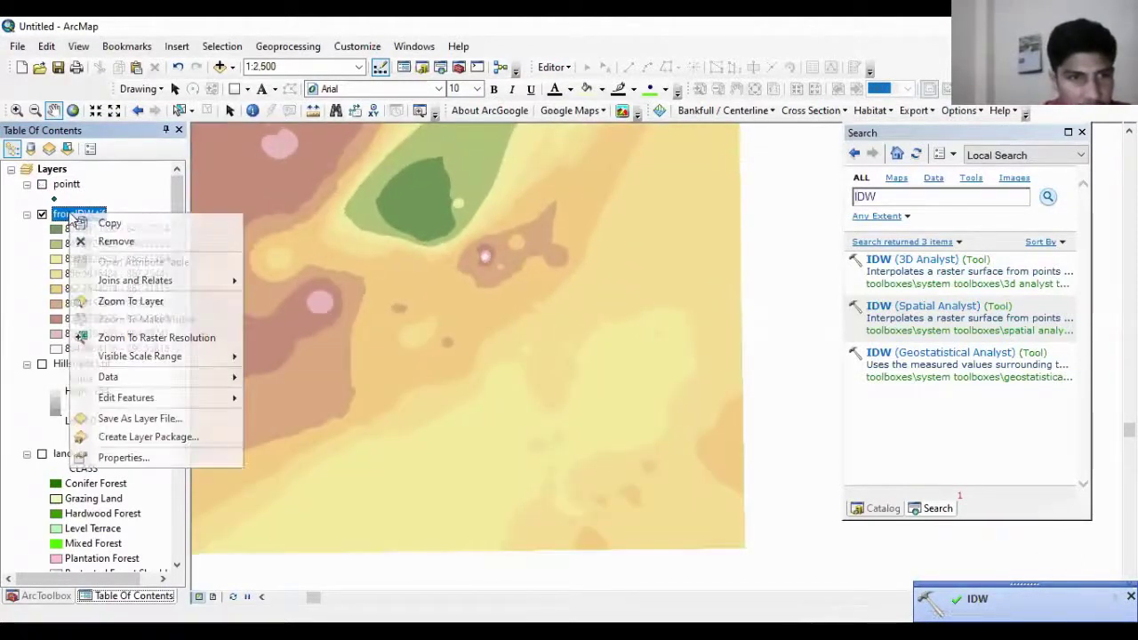
click(125, 458)
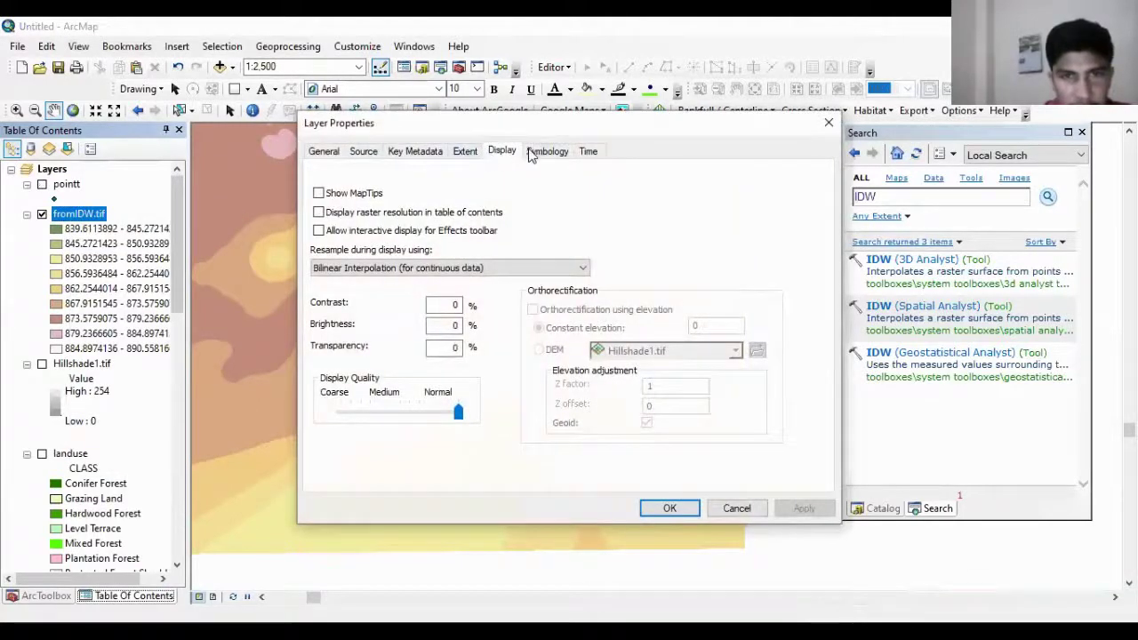
click(541, 152)
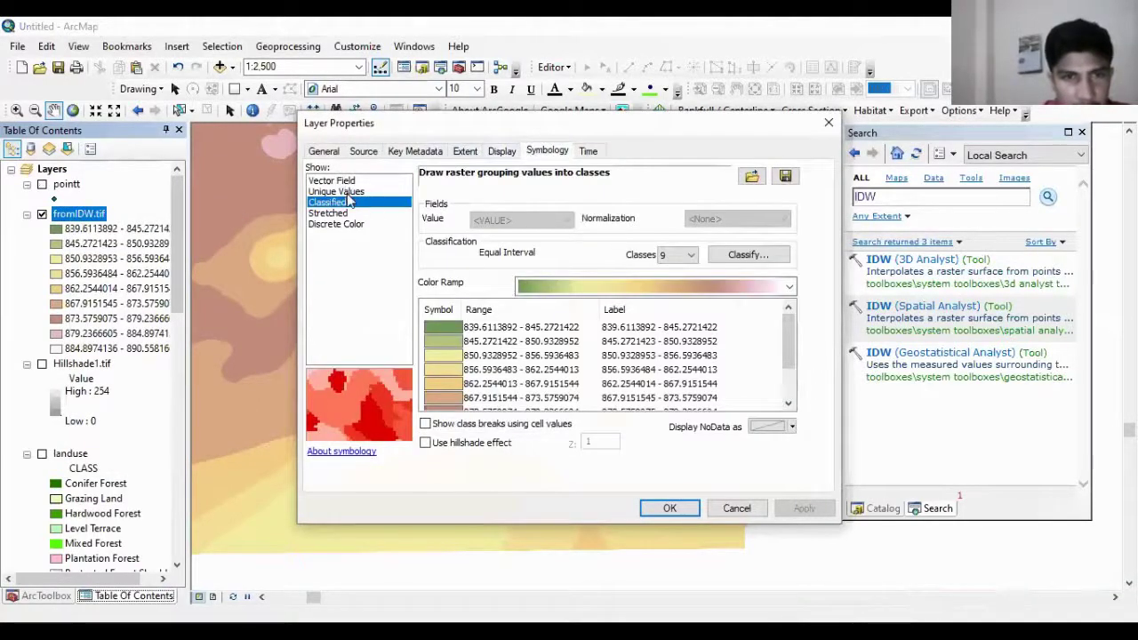
click(347, 193)
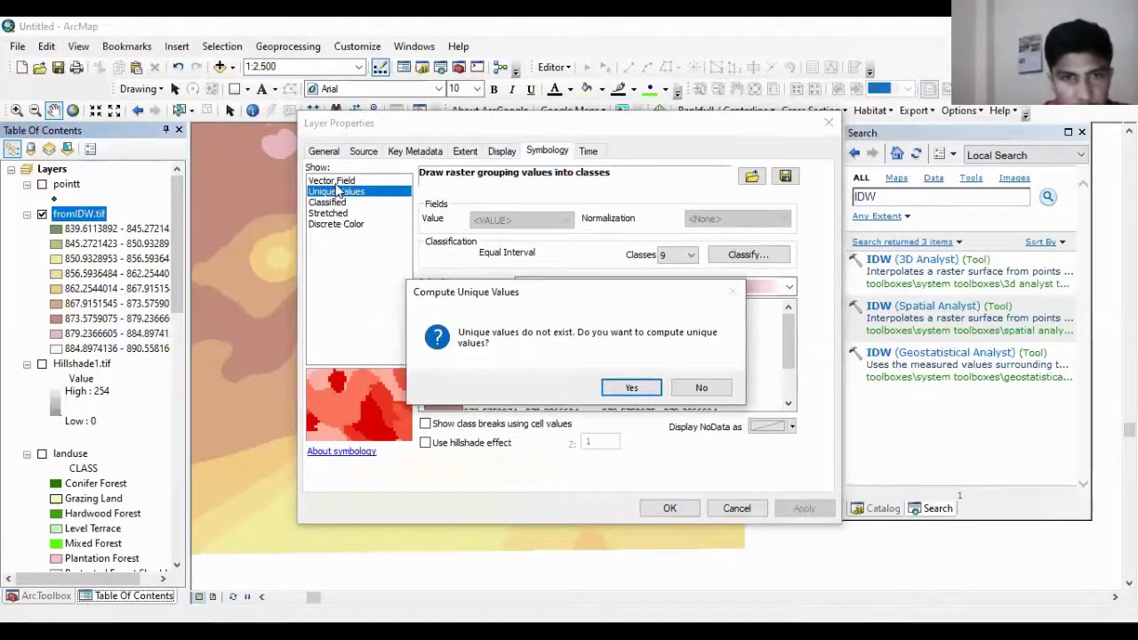
click(701, 389)
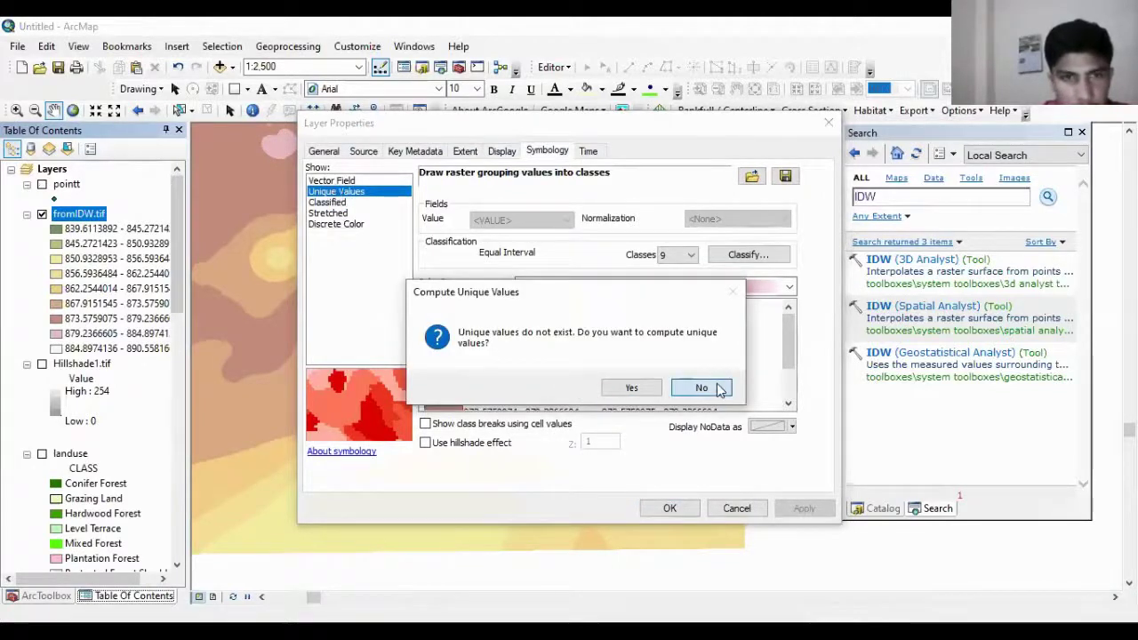
click(336, 224)
click(336, 213)
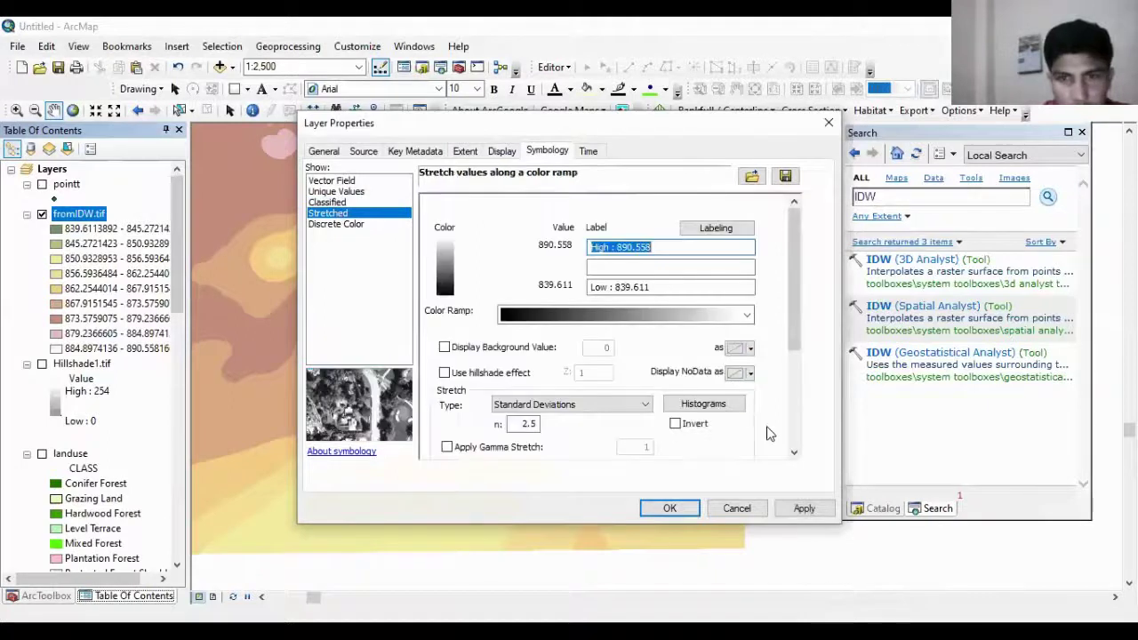
click(793, 411)
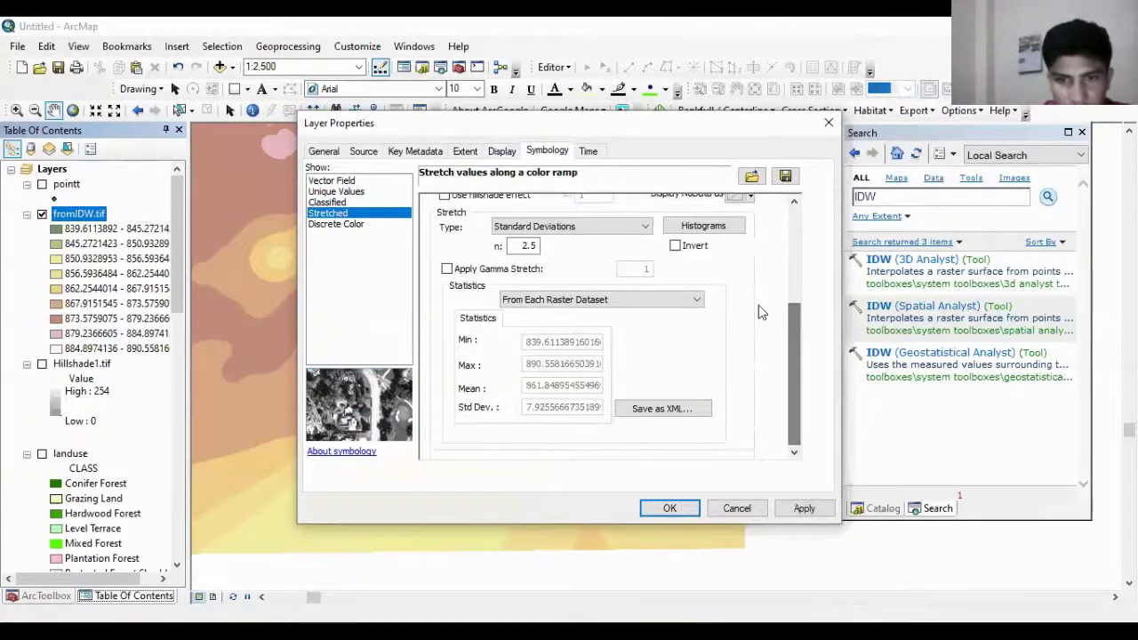
drag(797, 327, 765, 210)
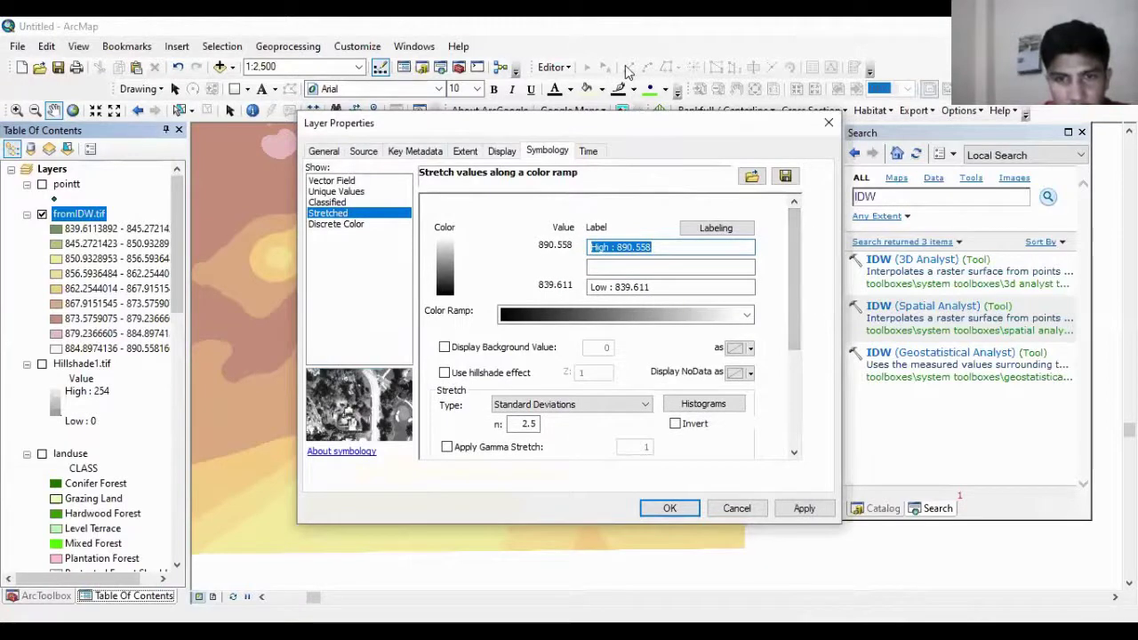
click(670, 508)
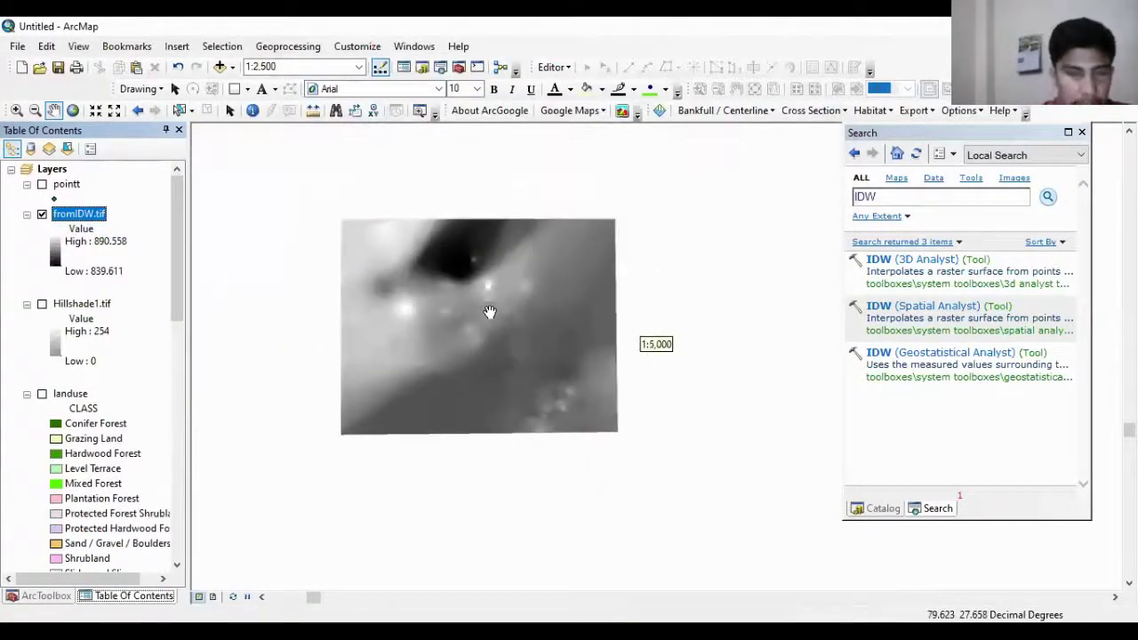
Step: Start the 3D Analyst Kriging tool with the pointt layer as input point features and Elevation as the Z value field
scroll(436, 305, up, 1)
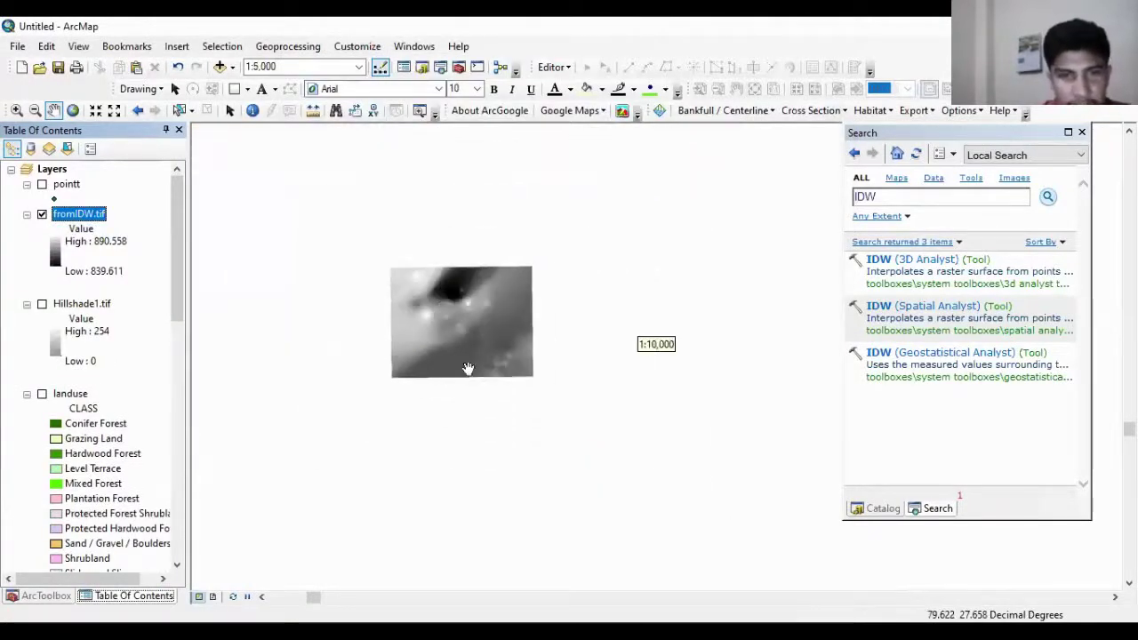
scroll(459, 311, down, 1)
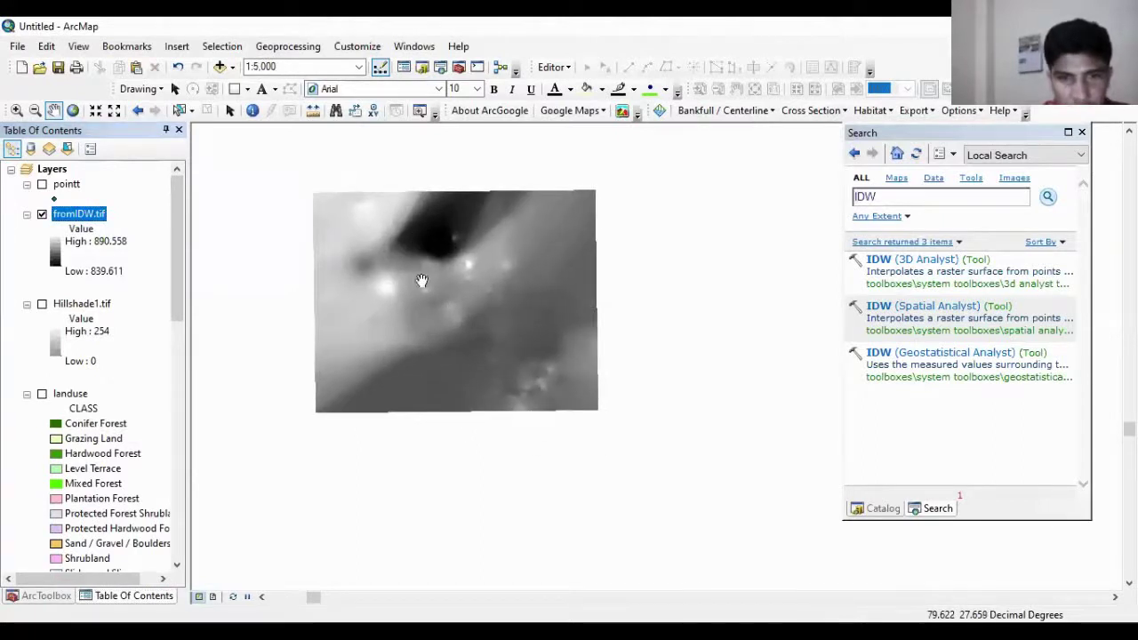
scroll(439, 335, down, 2)
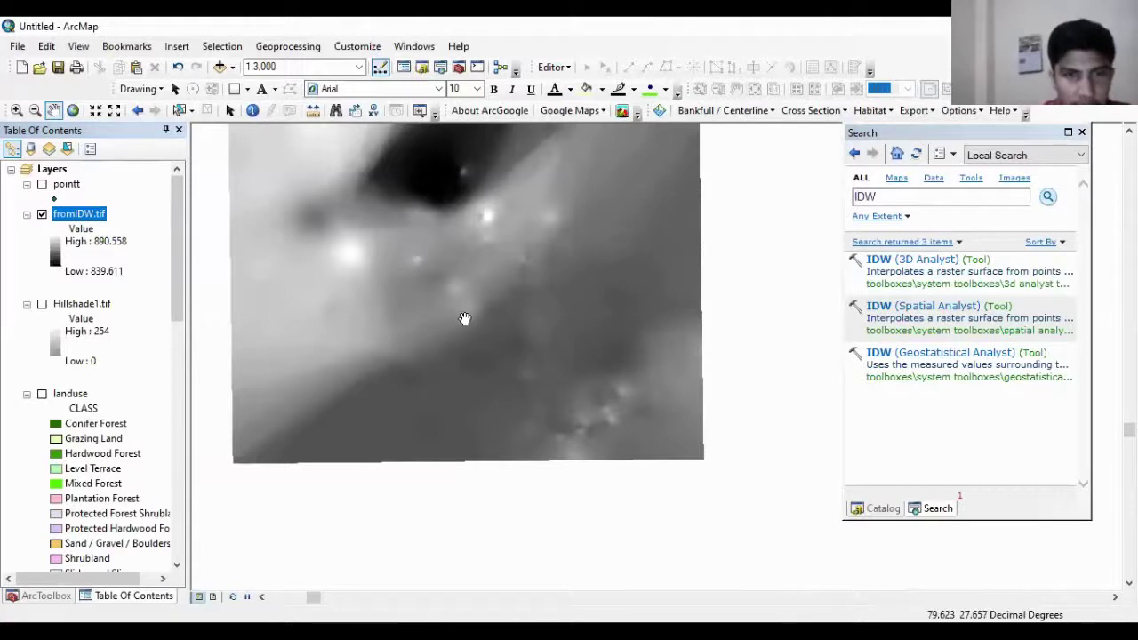
scroll(479, 310, up, 1)
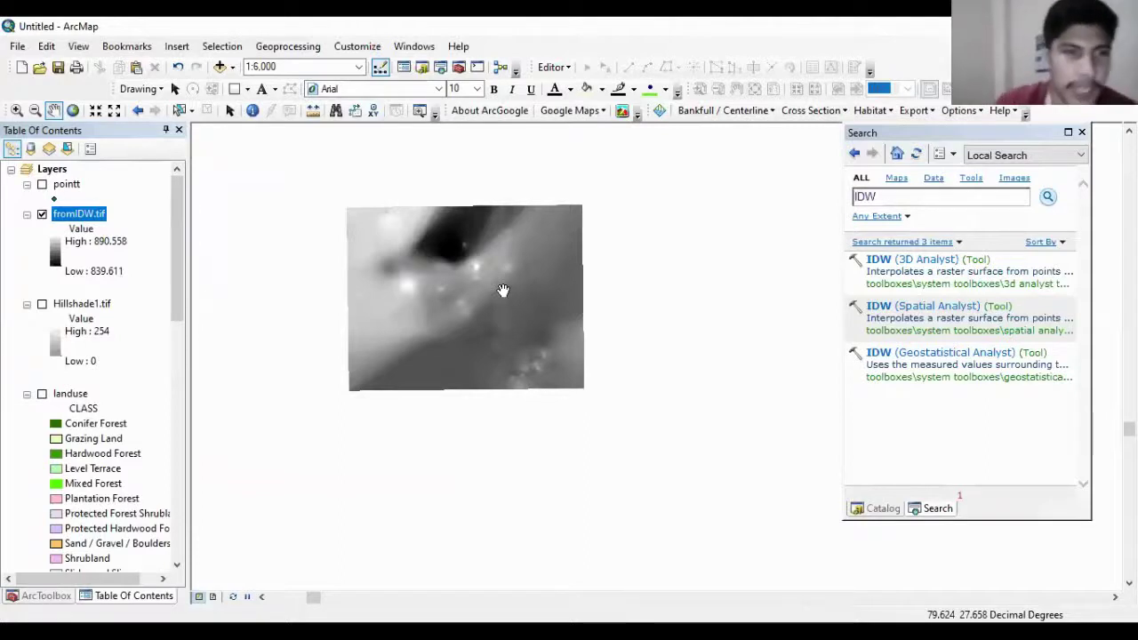
scroll(493, 267, down, 1)
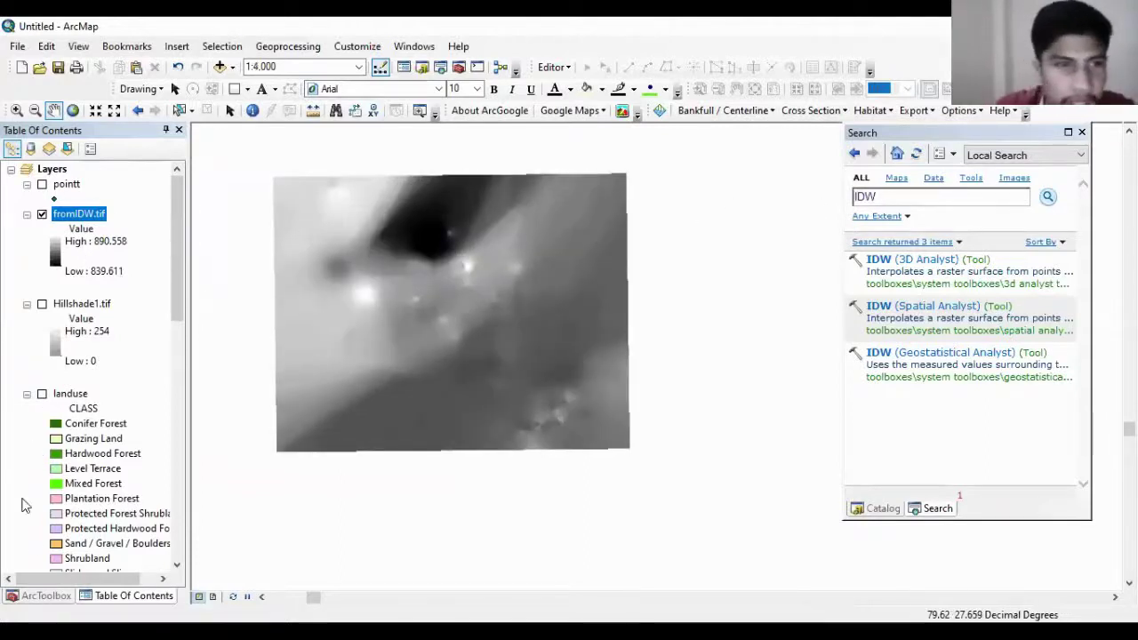
click(46, 596)
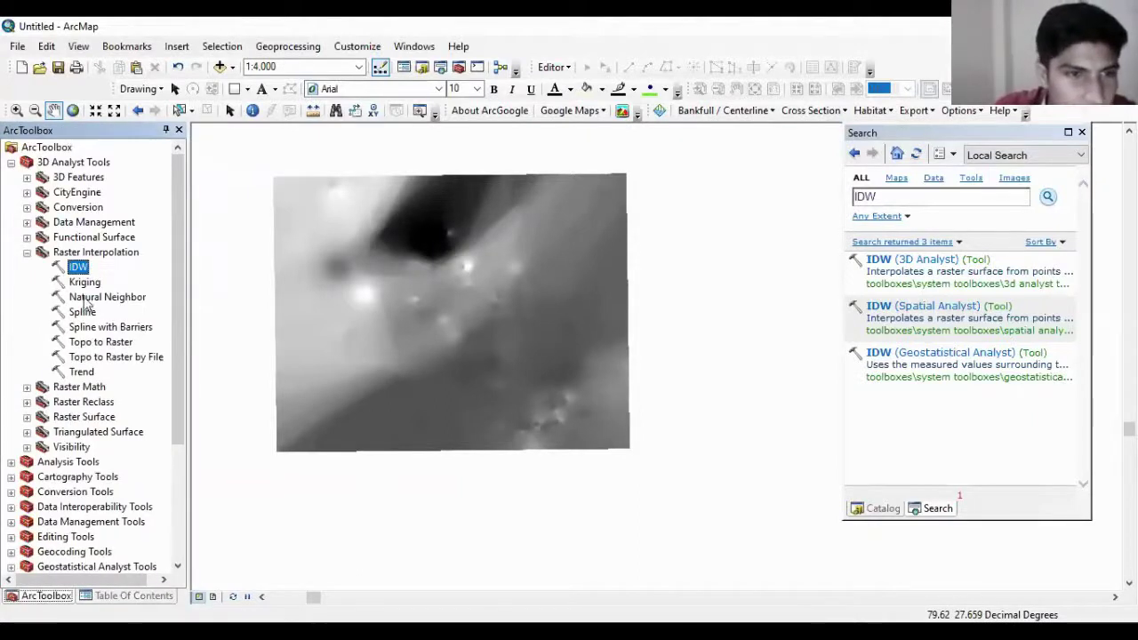
click(84, 282)
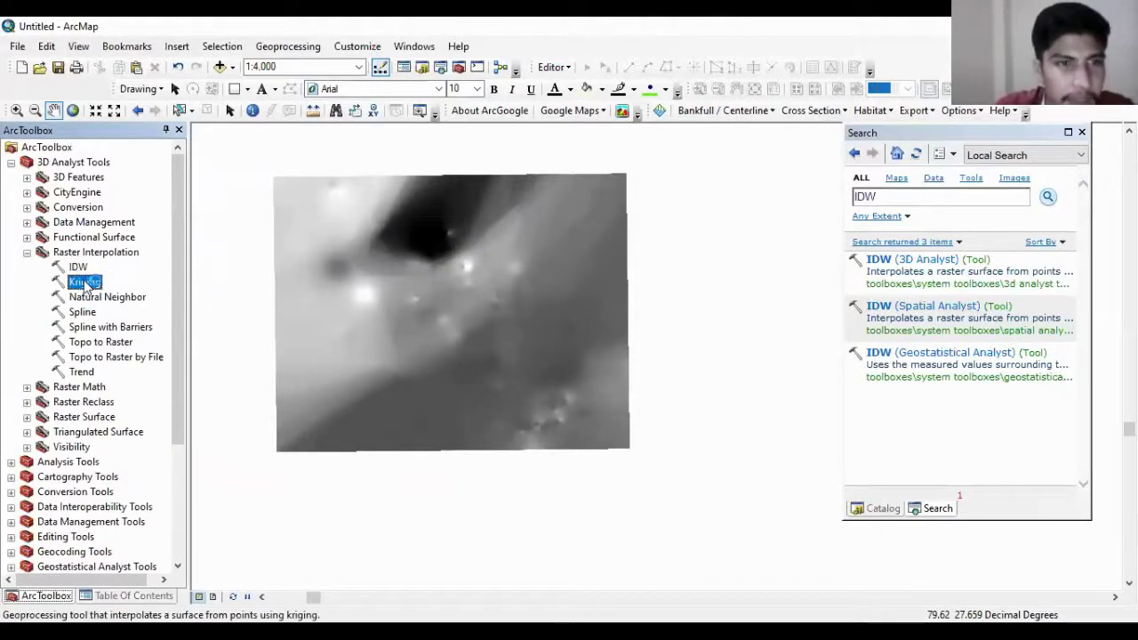
double_click(85, 282)
click(143, 597)
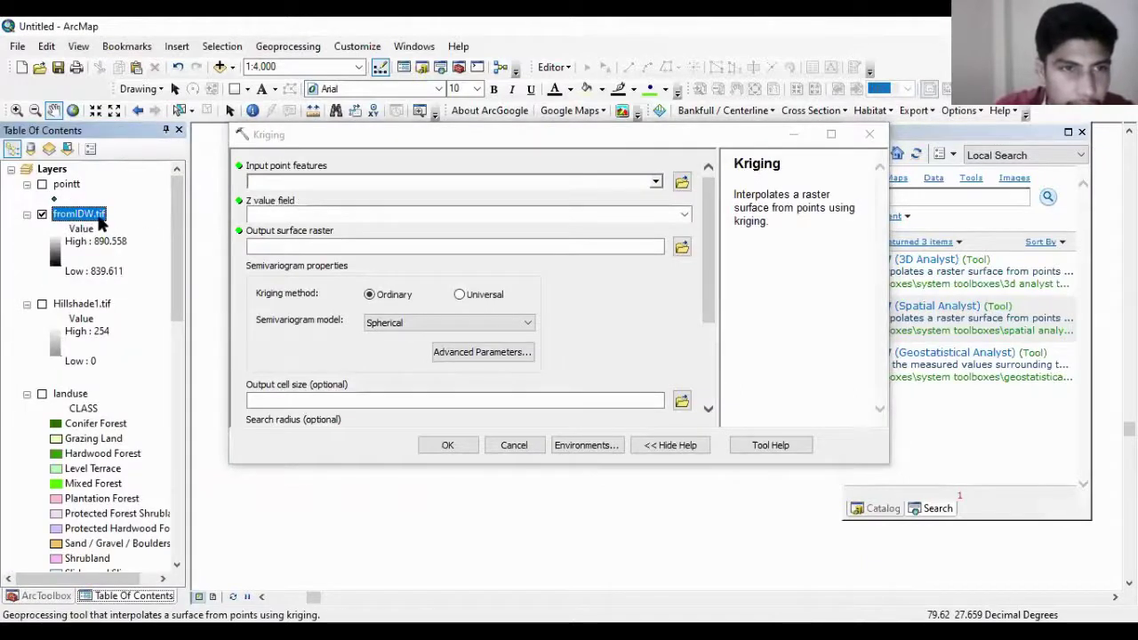
drag(73, 190, 287, 180)
click(685, 215)
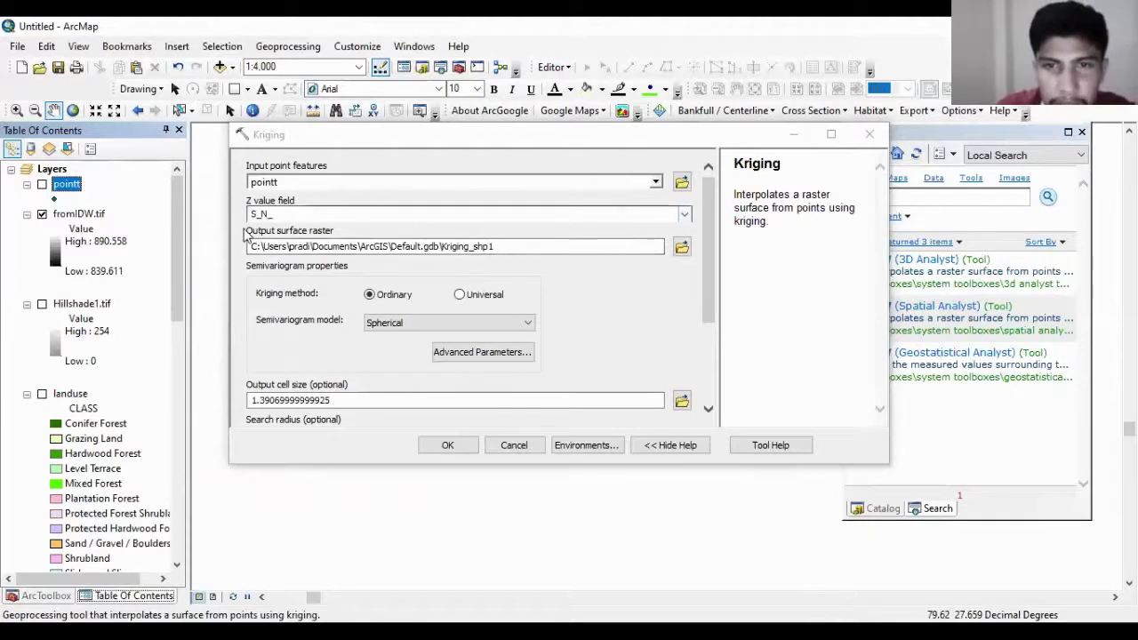
click(385, 270)
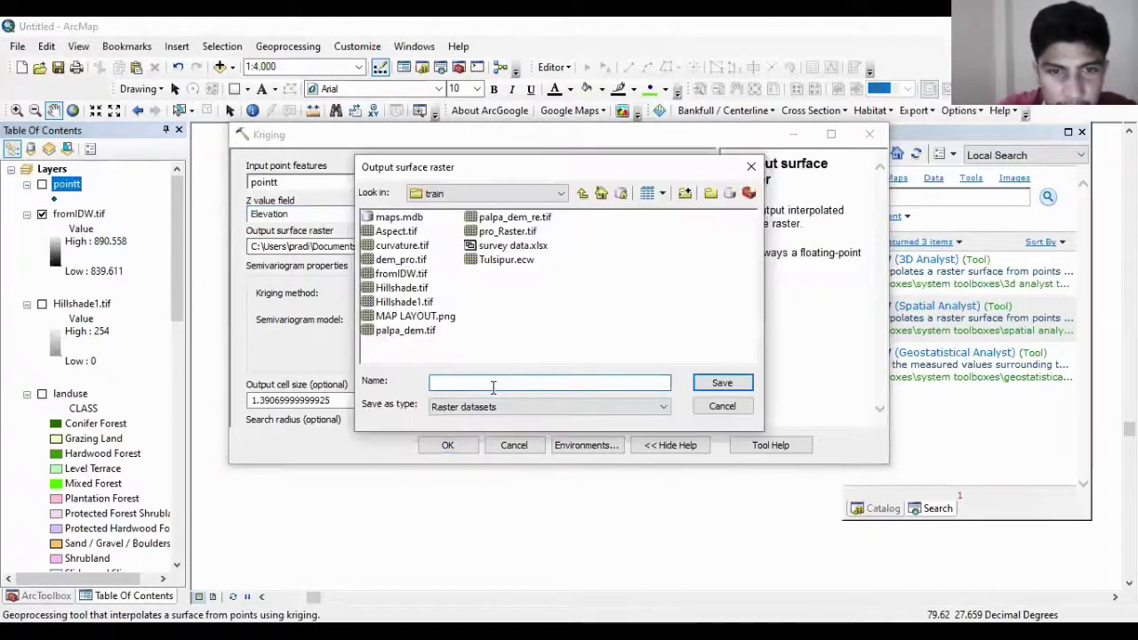
Step: Set the Kriging output surface raster to from_kriging in the train folder
text(fk)
key(BackSpace)
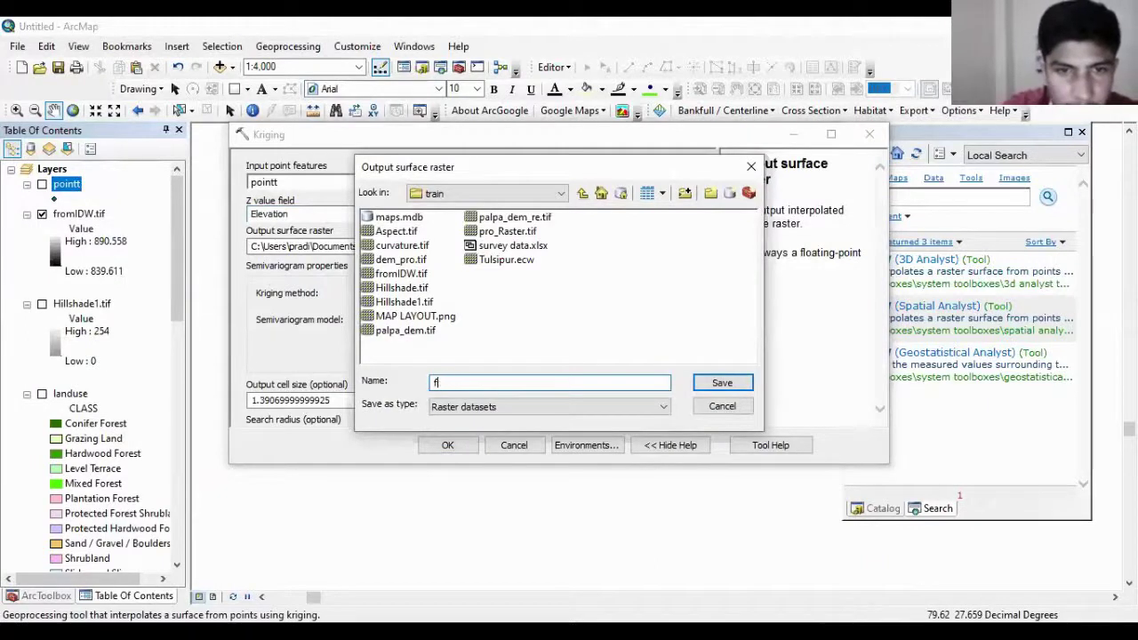
text(rom_k)
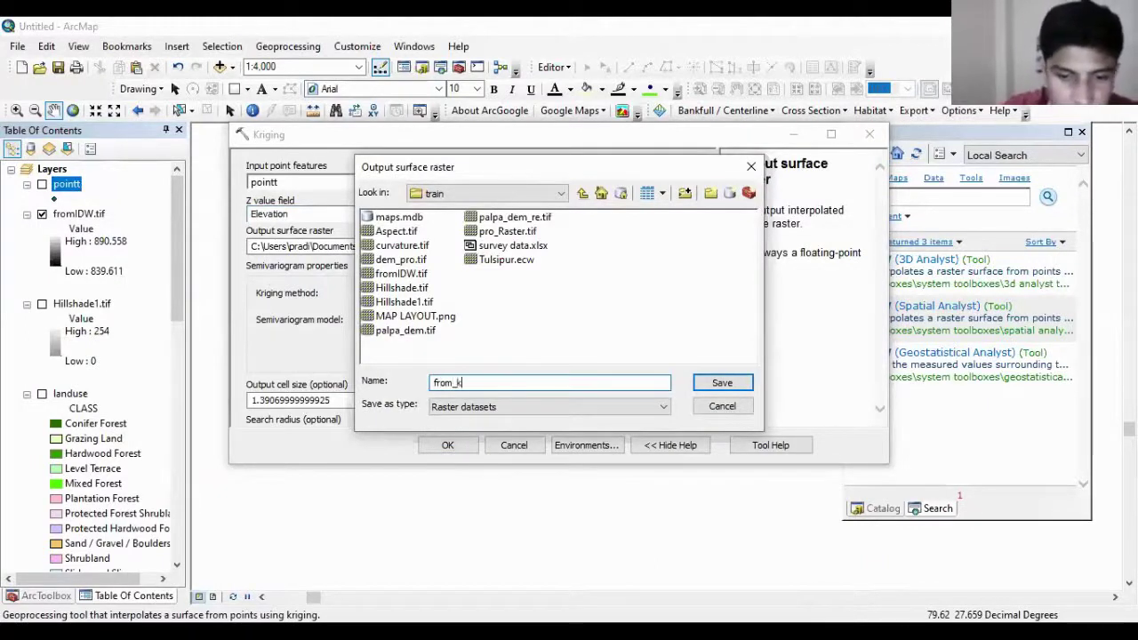
text(riging)
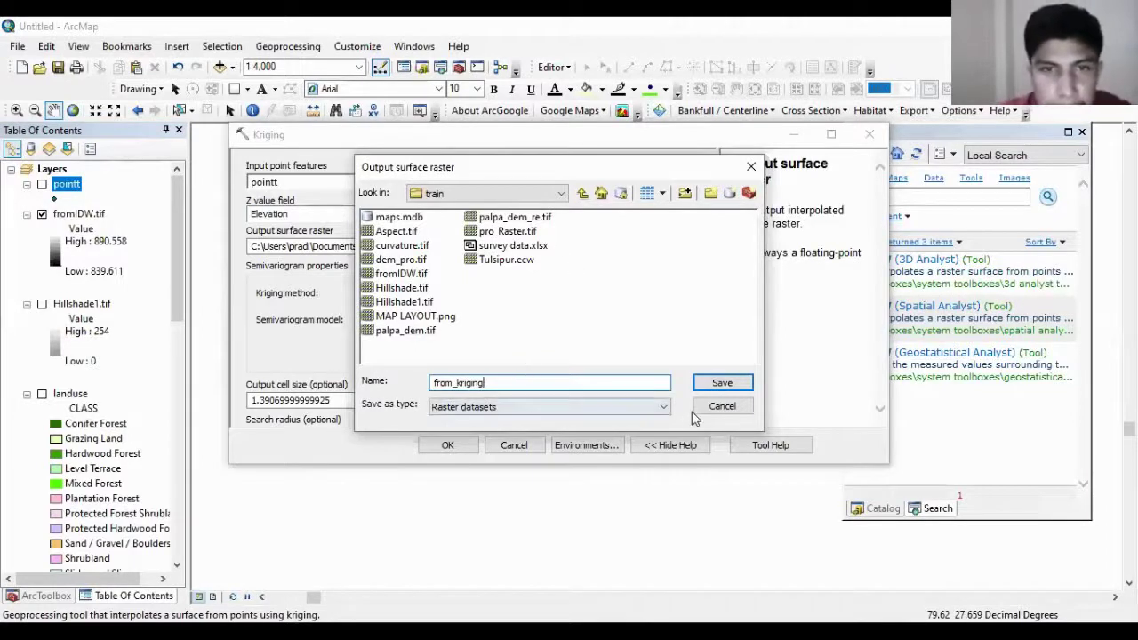
click(722, 383)
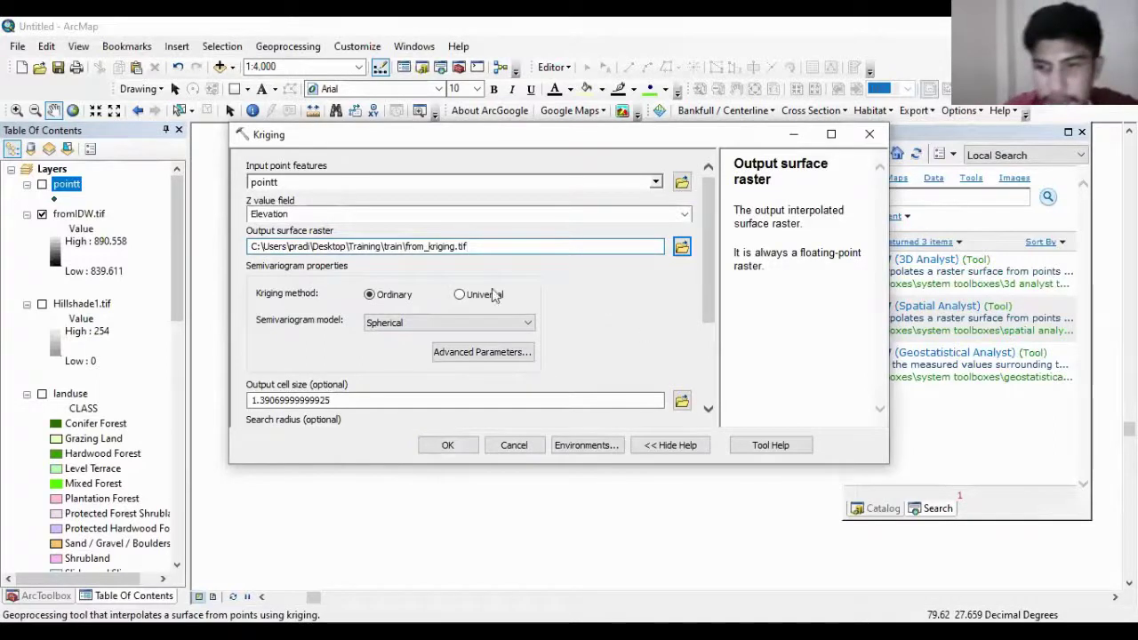
Step: Set the Kriging output cell size to 1 and run the interpolation
drag(331, 400, 103, 413)
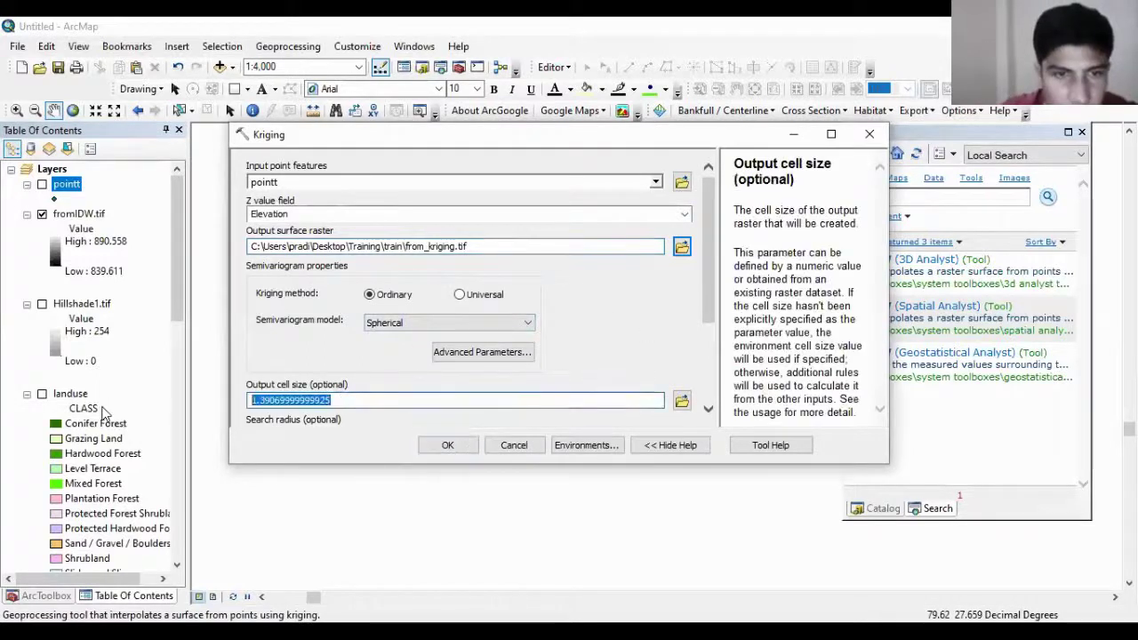
text(1)
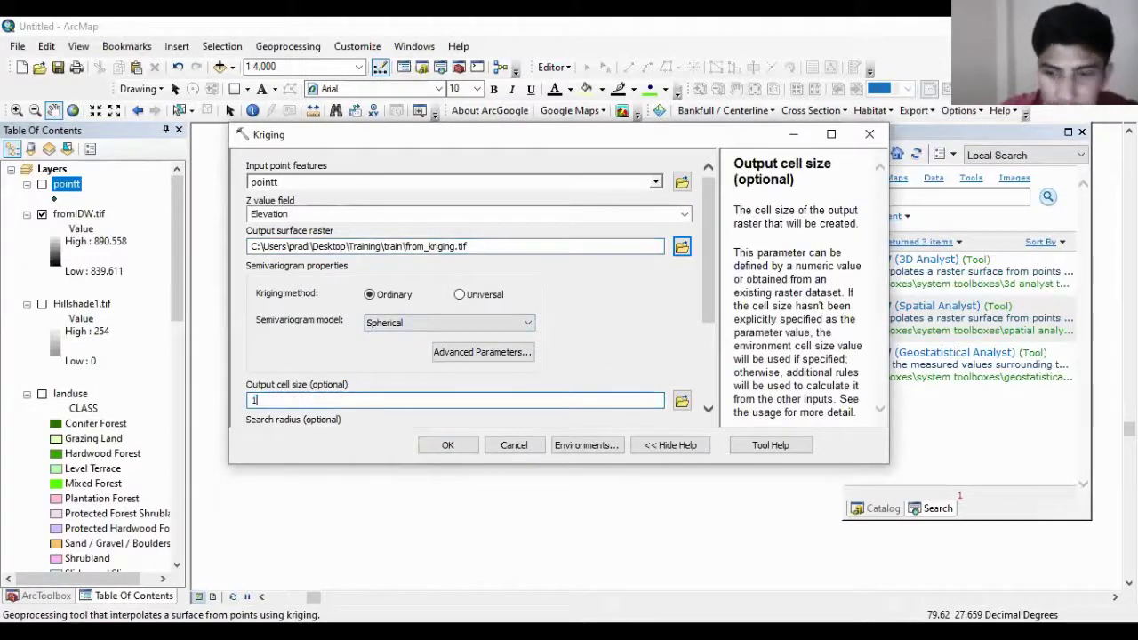
click(437, 450)
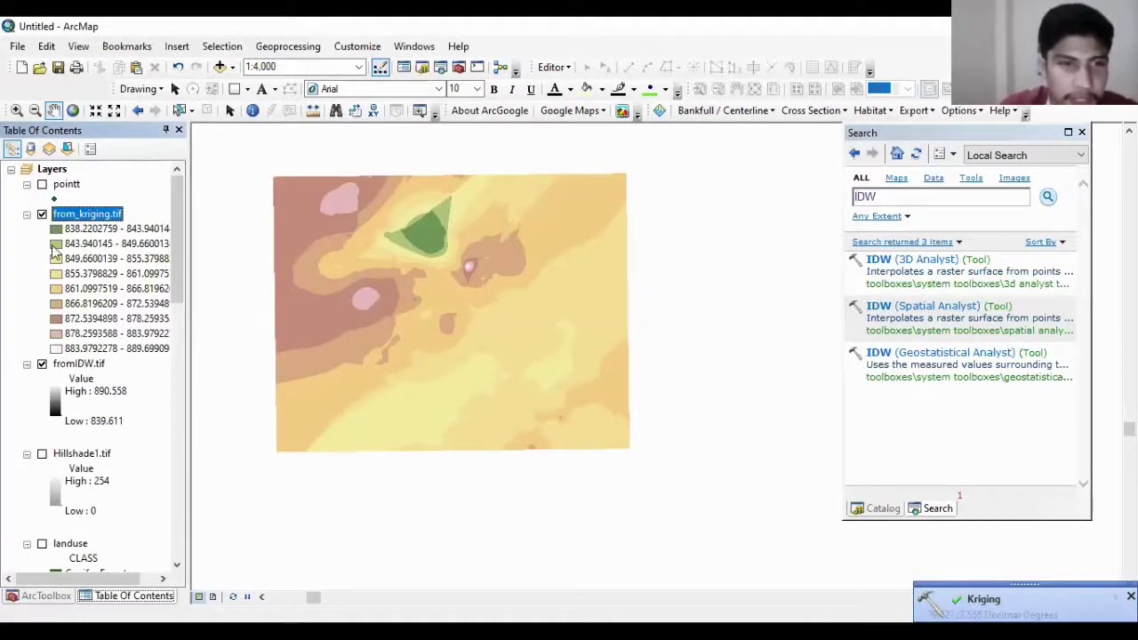
Step: Switch the symbology of the from_kriging.tif layer to Stretched
right_click(84, 213)
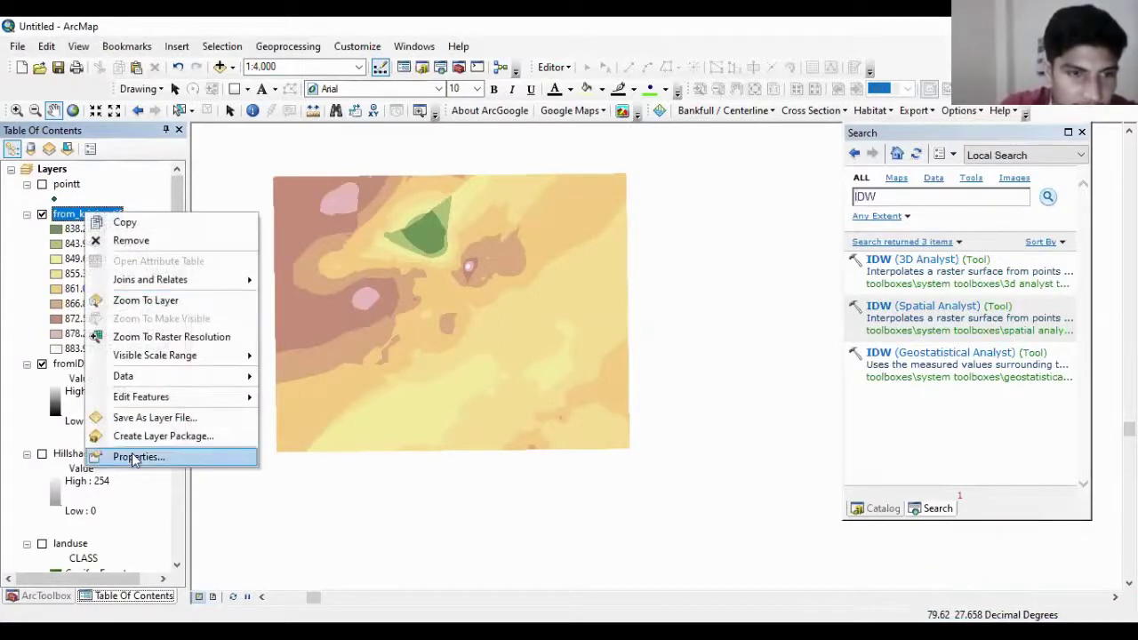
click(135, 457)
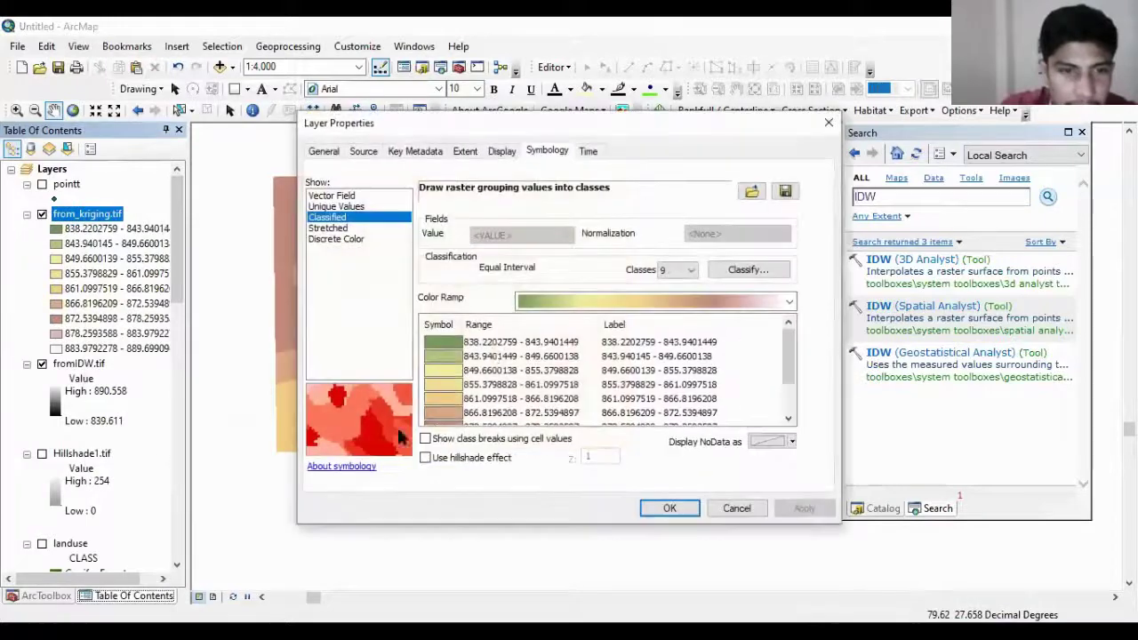
click(326, 229)
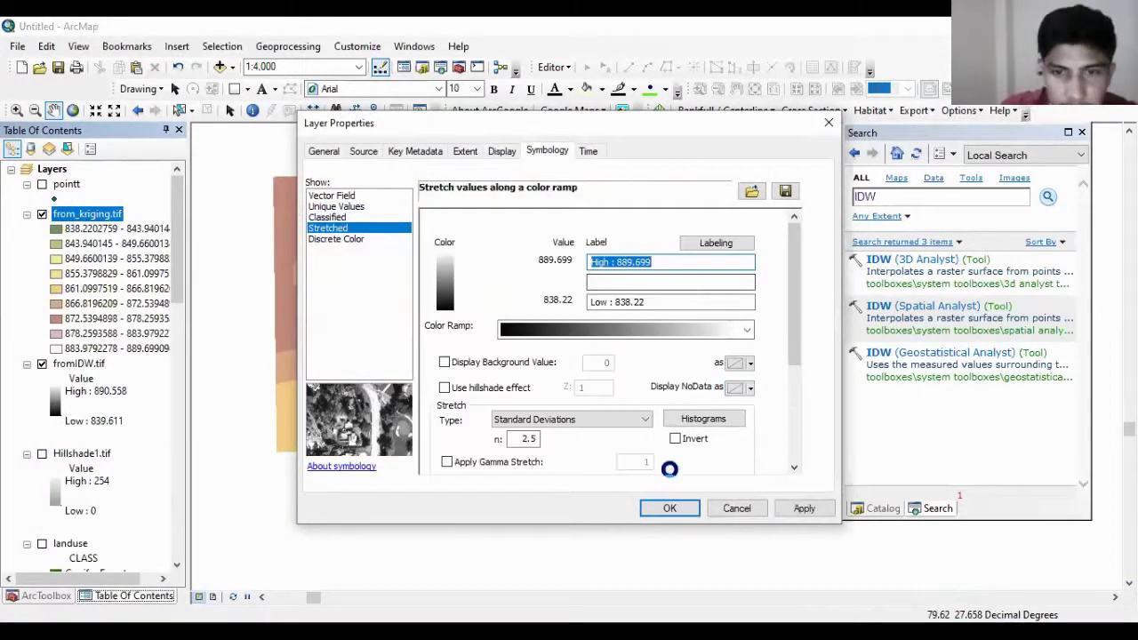
click(667, 474)
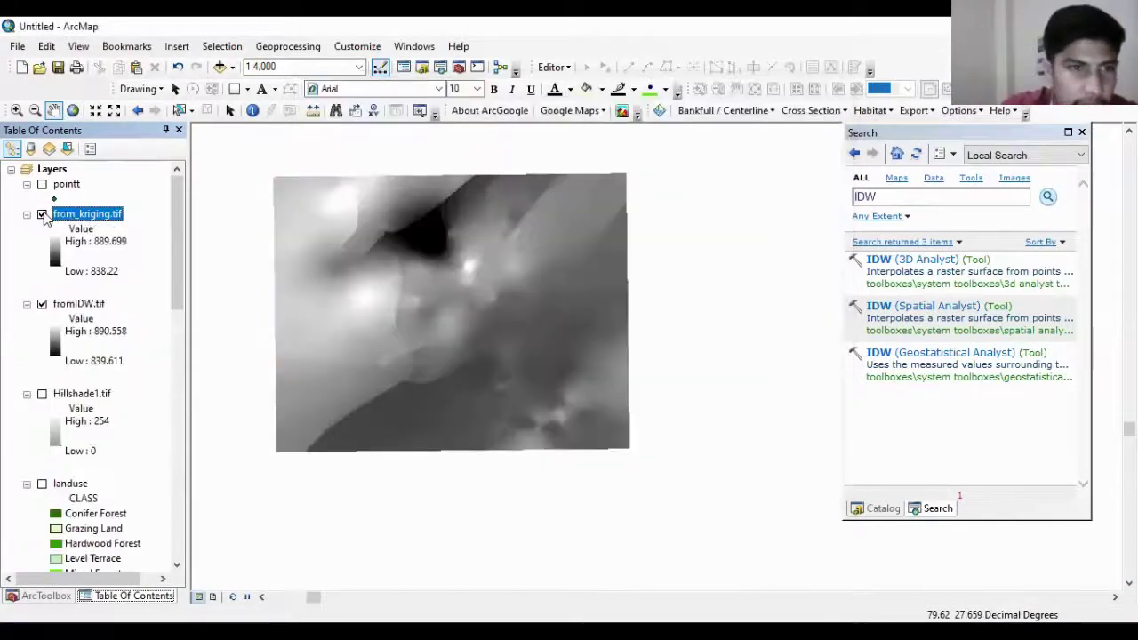
Step: Compare the kriging surface with the IDW surface by repeatedly toggling the visibility of from_kriging.tif
click(42, 215)
click(42, 215)
click(42, 215)
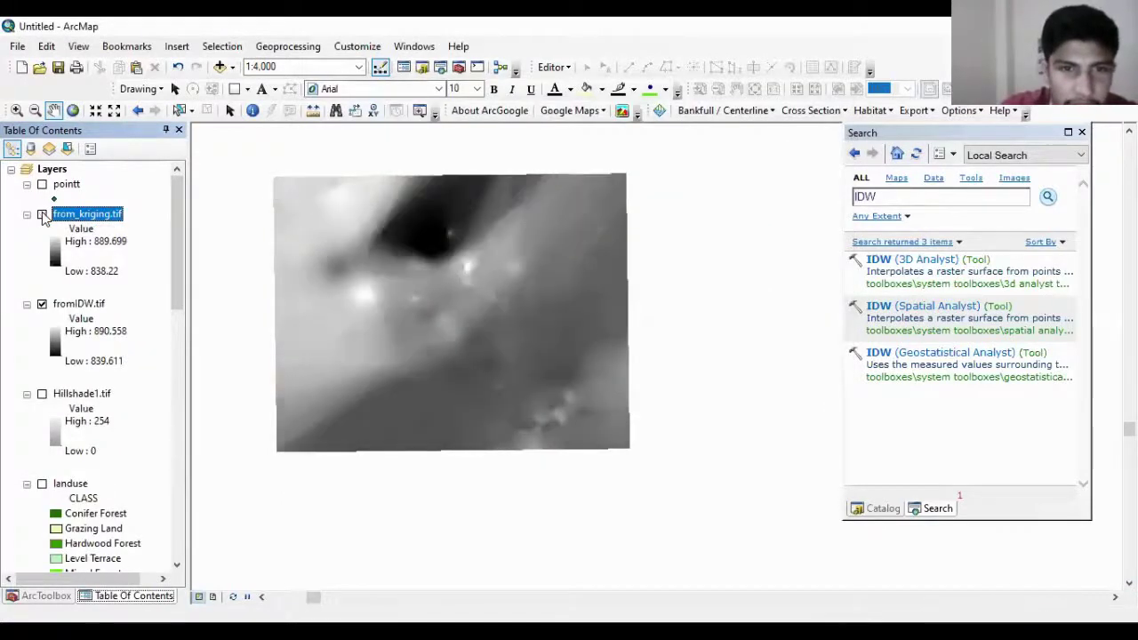
click(42, 215)
click(42, 215)
click(42, 215)
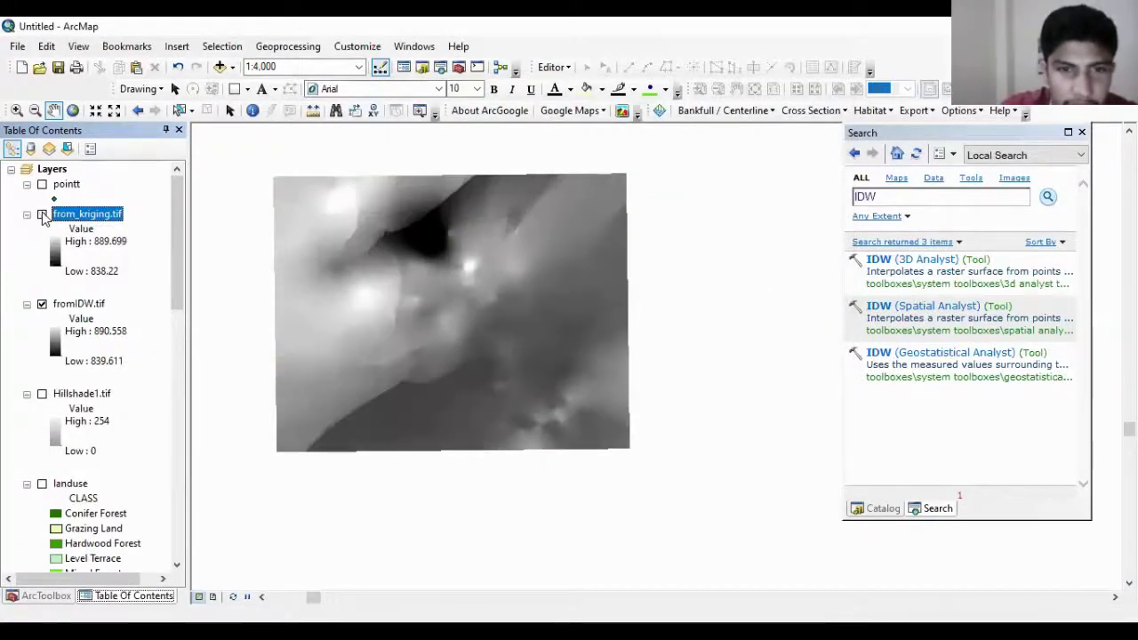
click(42, 215)
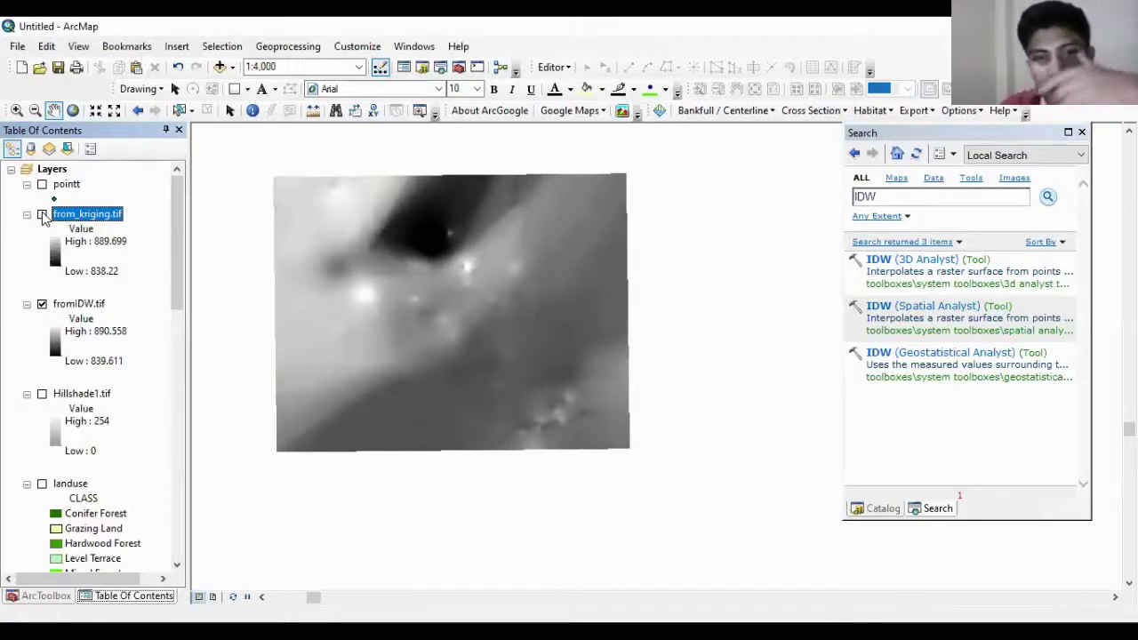
click(42, 215)
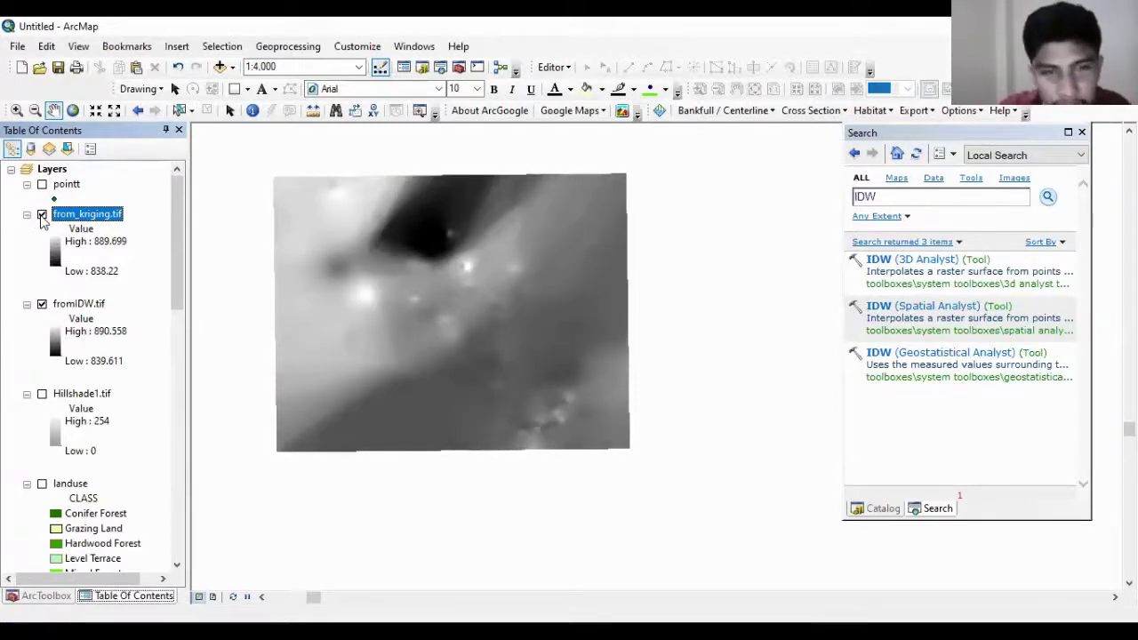
Step: Flick from_kriging.tif on and off over fromIDW.tif to check their differences, leaving the kriging layer hidden
click(42, 215)
click(42, 215)
click(42, 215)
click(42, 215)
click(42, 215)
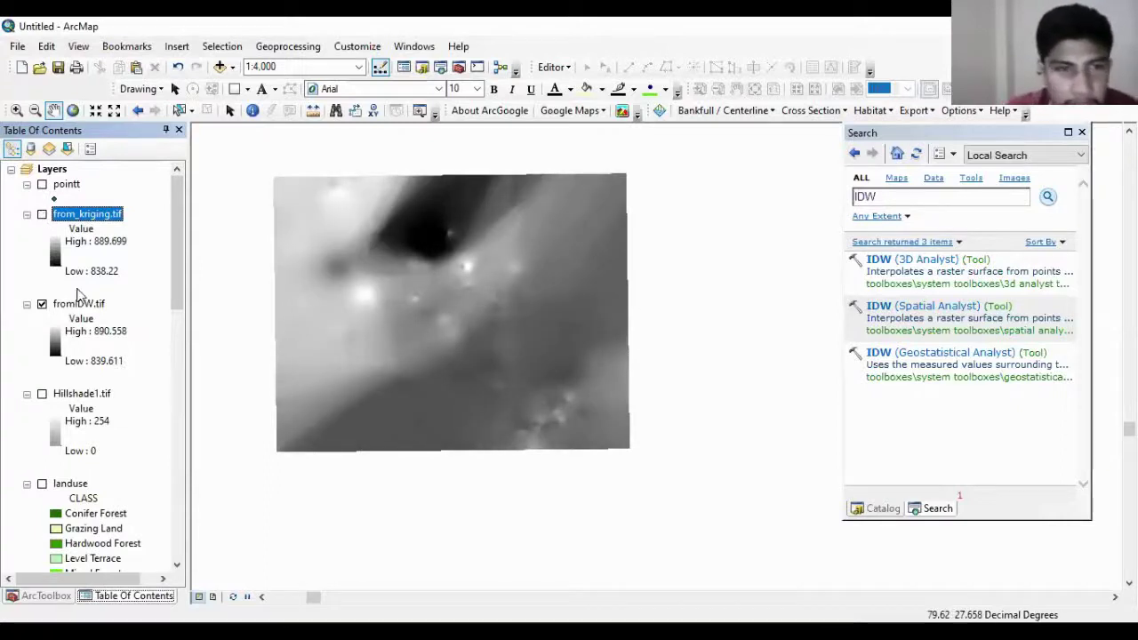
click(42, 304)
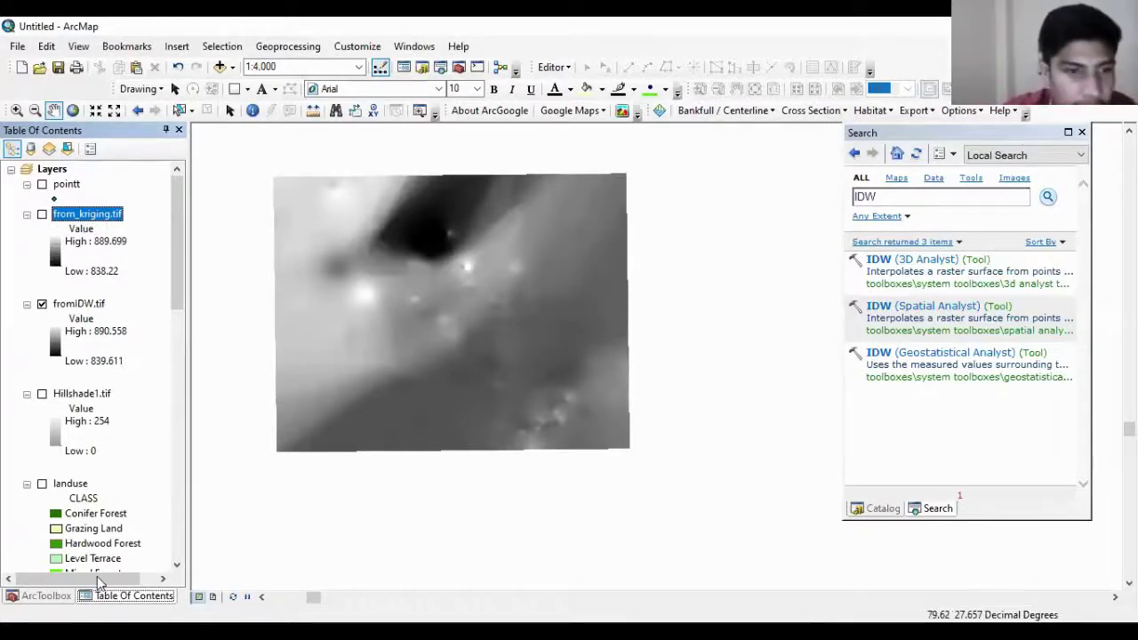
Step: Set up a 3D Analyst Spline interpolation of the pointt layer with Elevation as the Z value field and an output cell size of 1
click(42, 597)
click(83, 313)
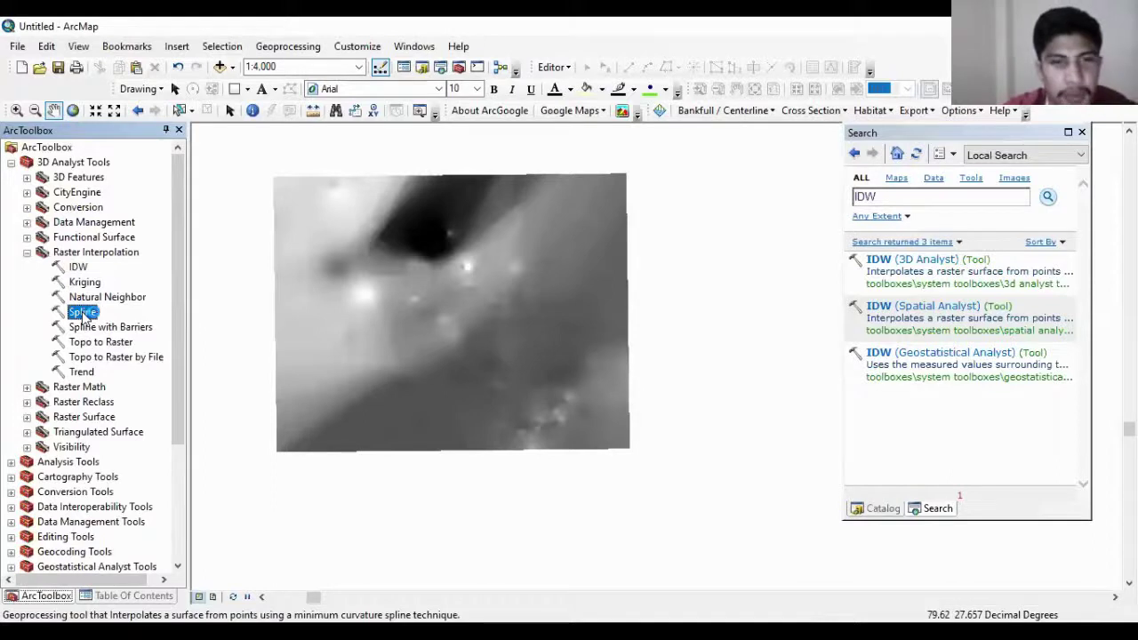
double_click(83, 313)
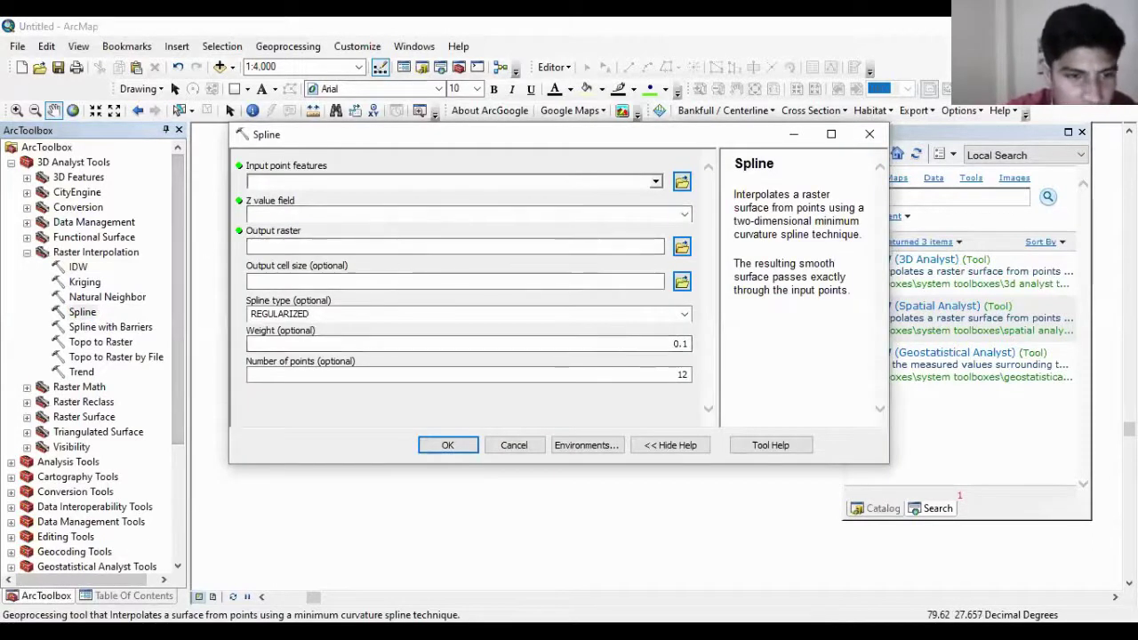
click(135, 601)
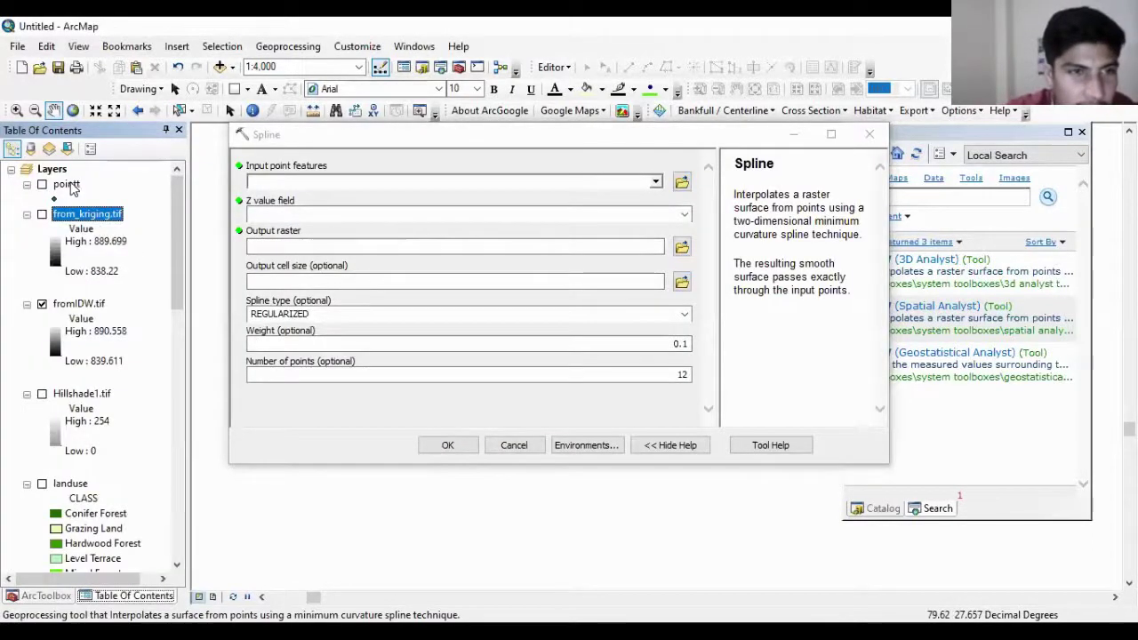
drag(71, 185, 254, 184)
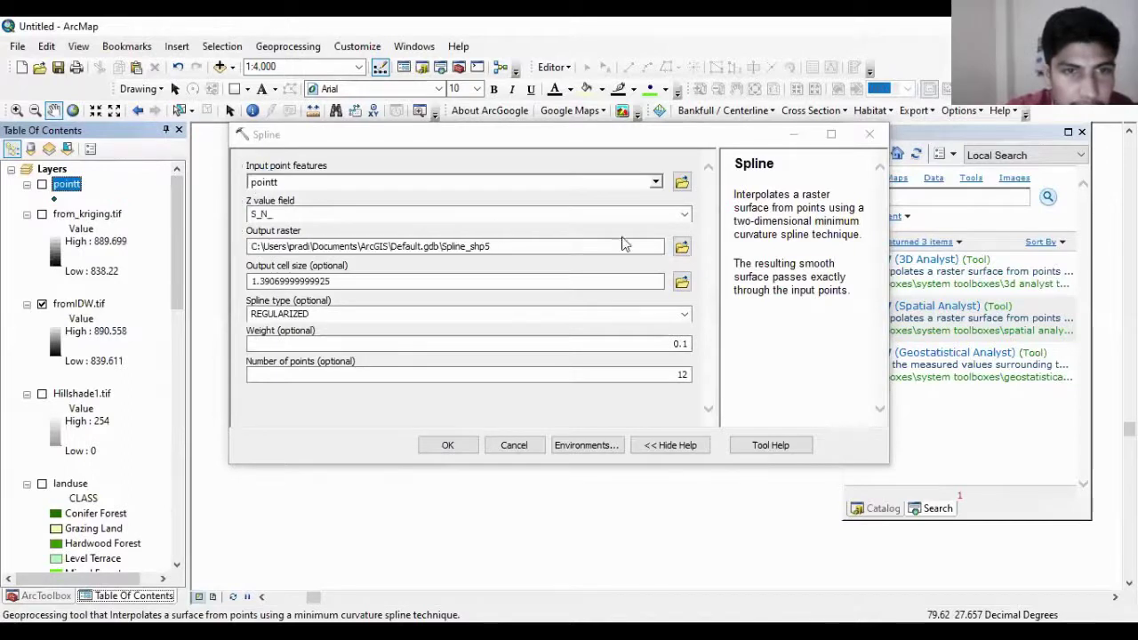
click(284, 214)
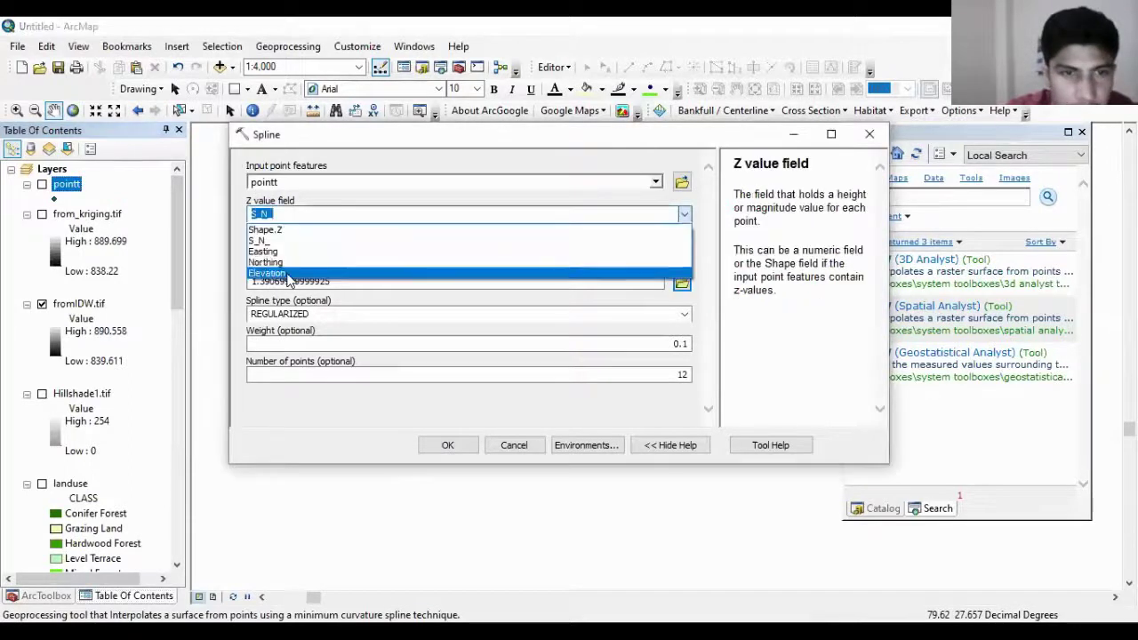
click(287, 274)
click(266, 282)
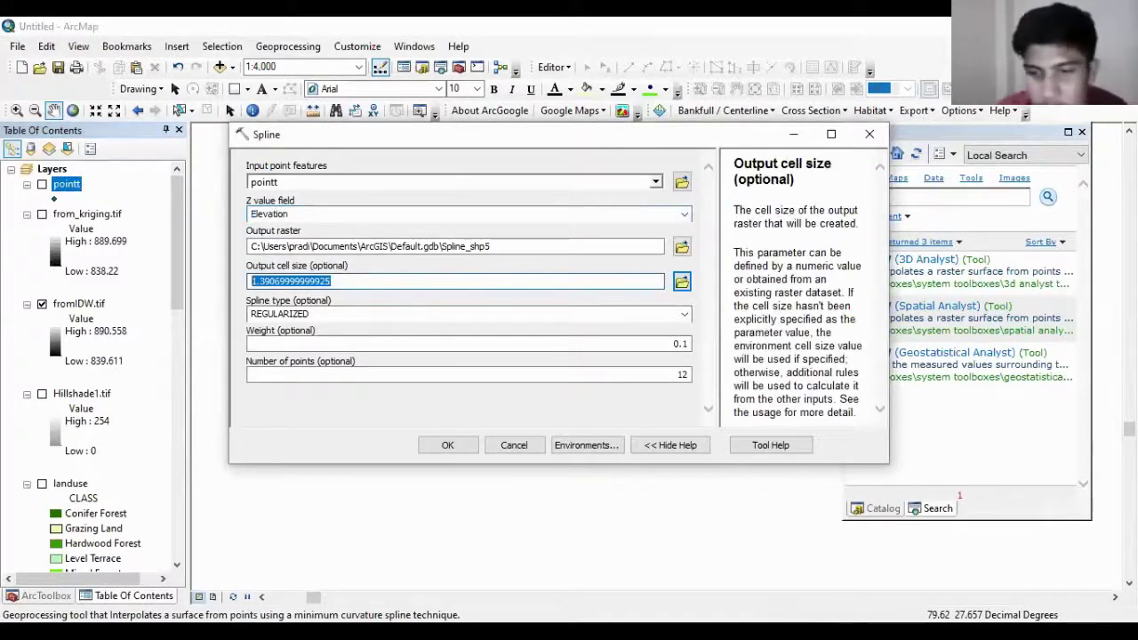
text(1)
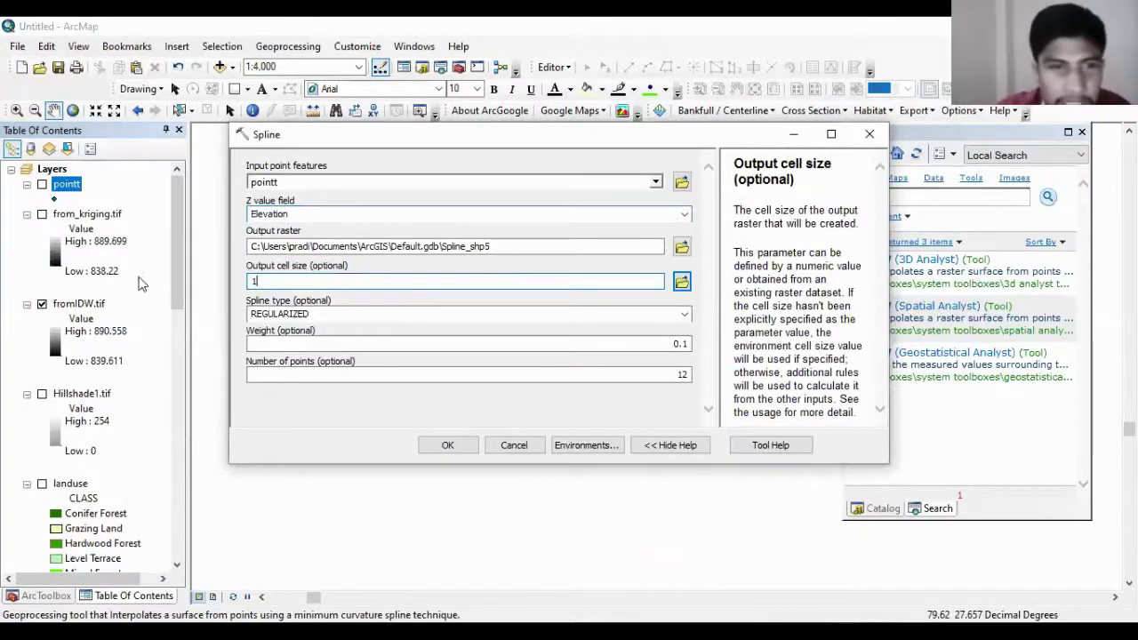
Step: Set the Spline output raster to fromspiline.tif in the train folder and run the interpolation
click(681, 246)
click(486, 384)
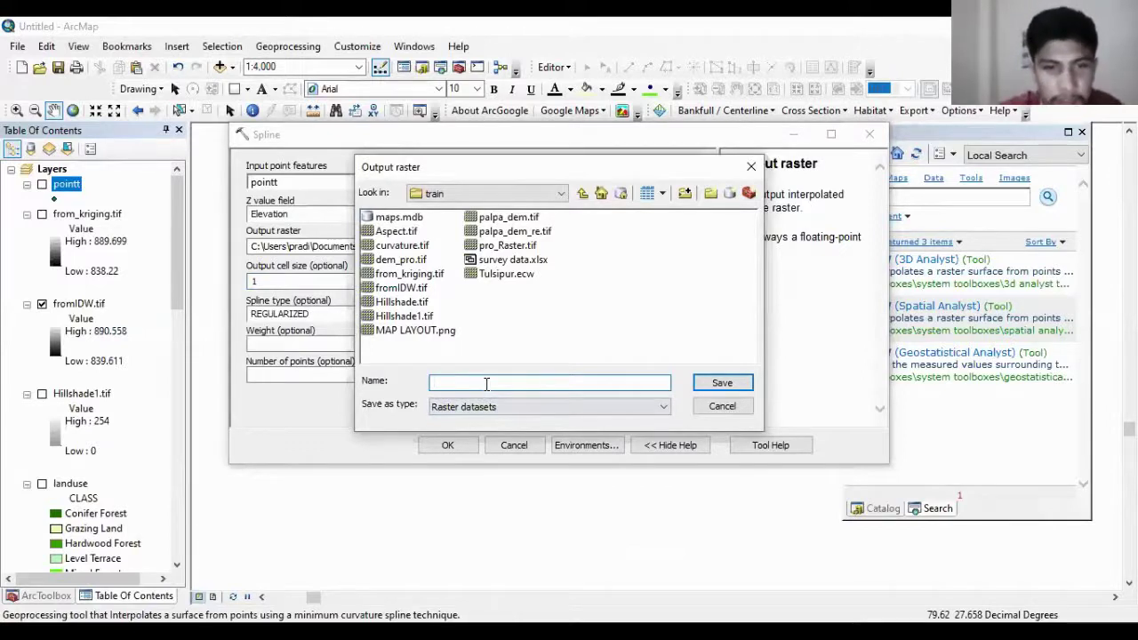
text(fro)
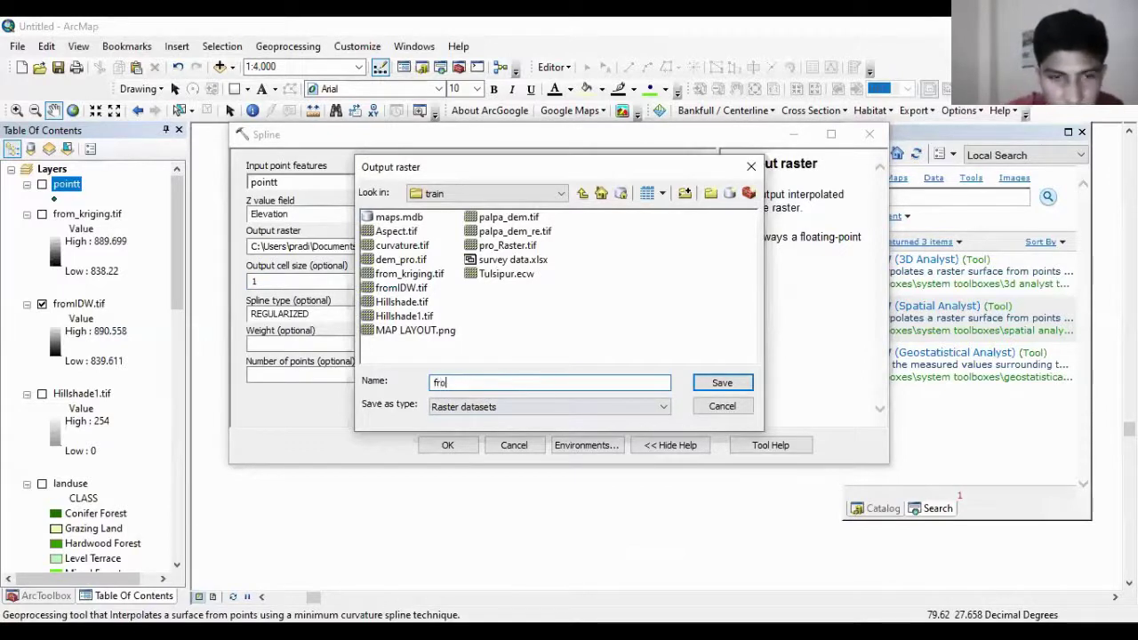
text(mspl)
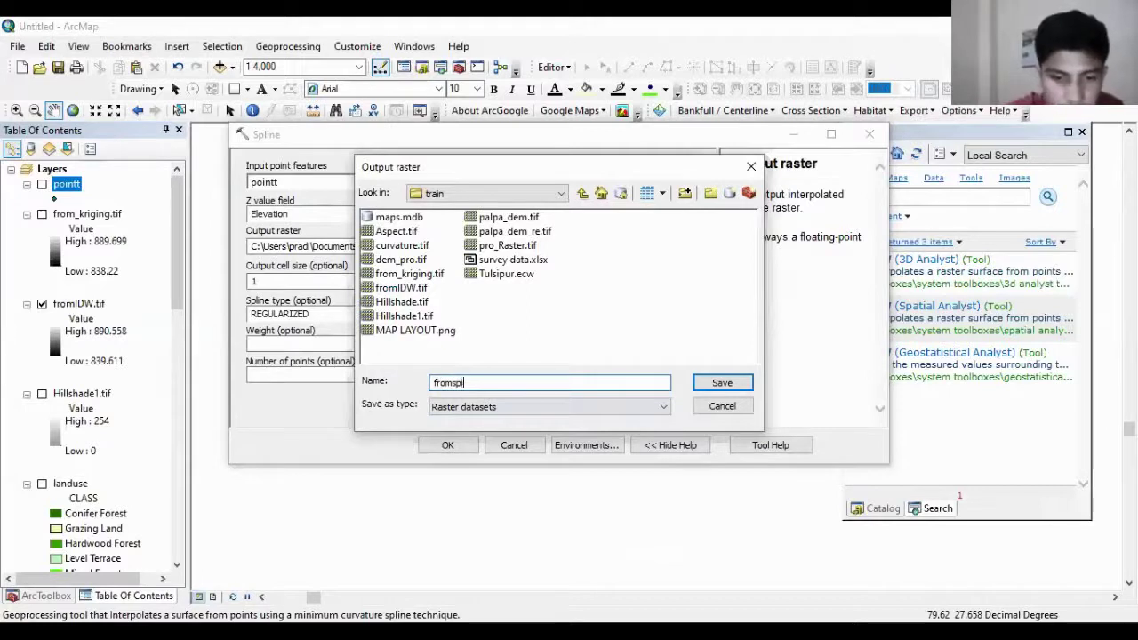
text(spiline)
click(723, 384)
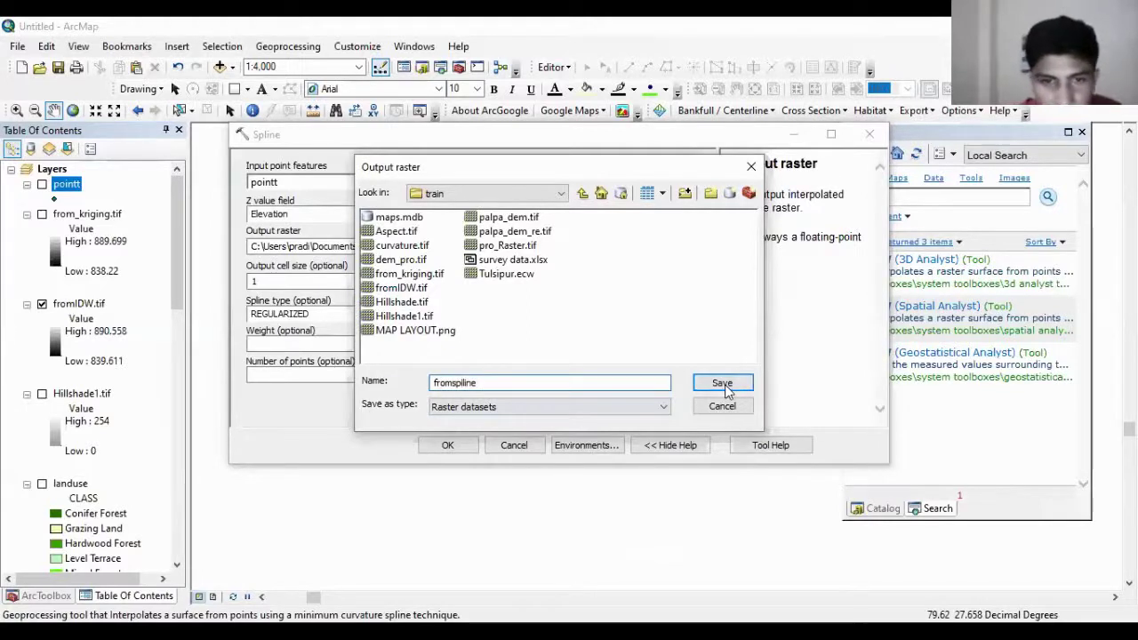
text(.tif)
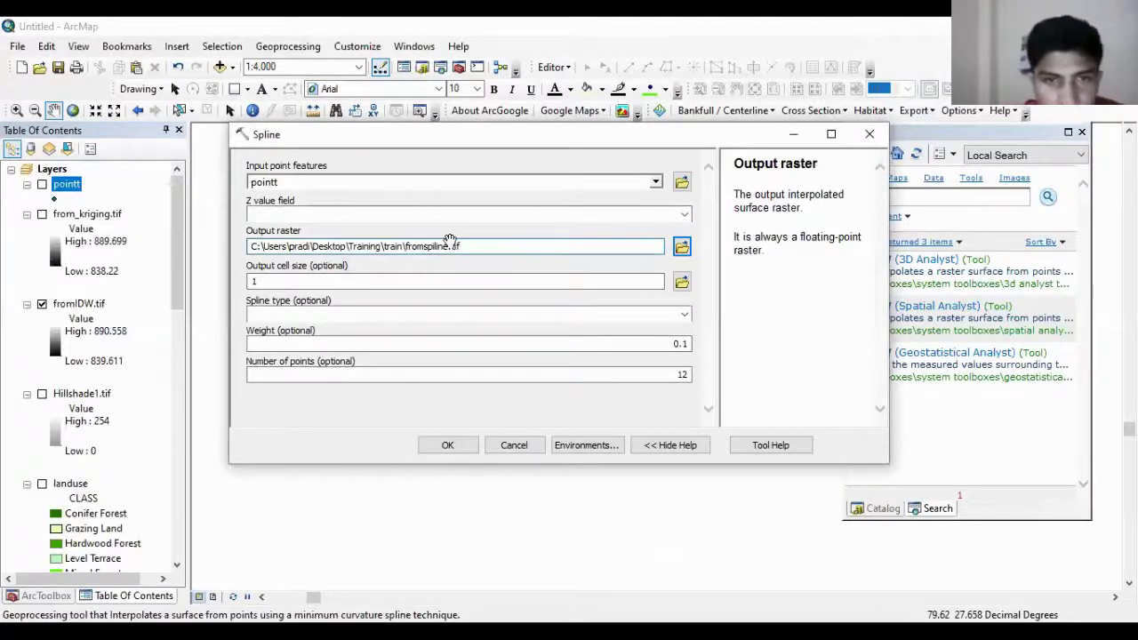
key(Return)
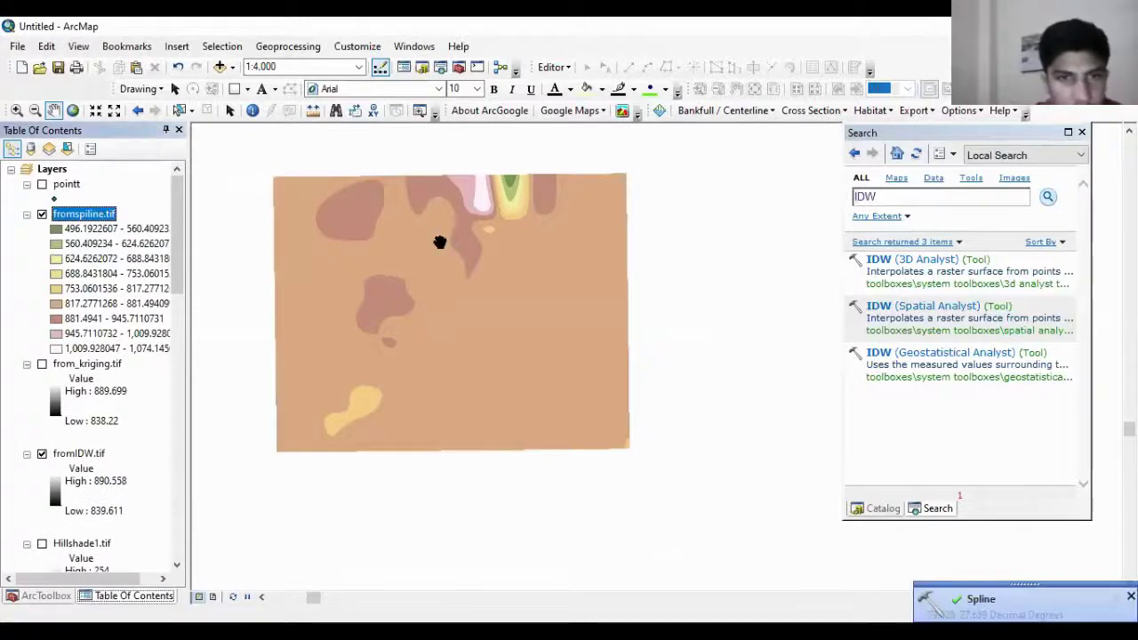
Step: Switch the symbology of the fromspiline.tif layer to Stretched and apply it
right_click(85, 227)
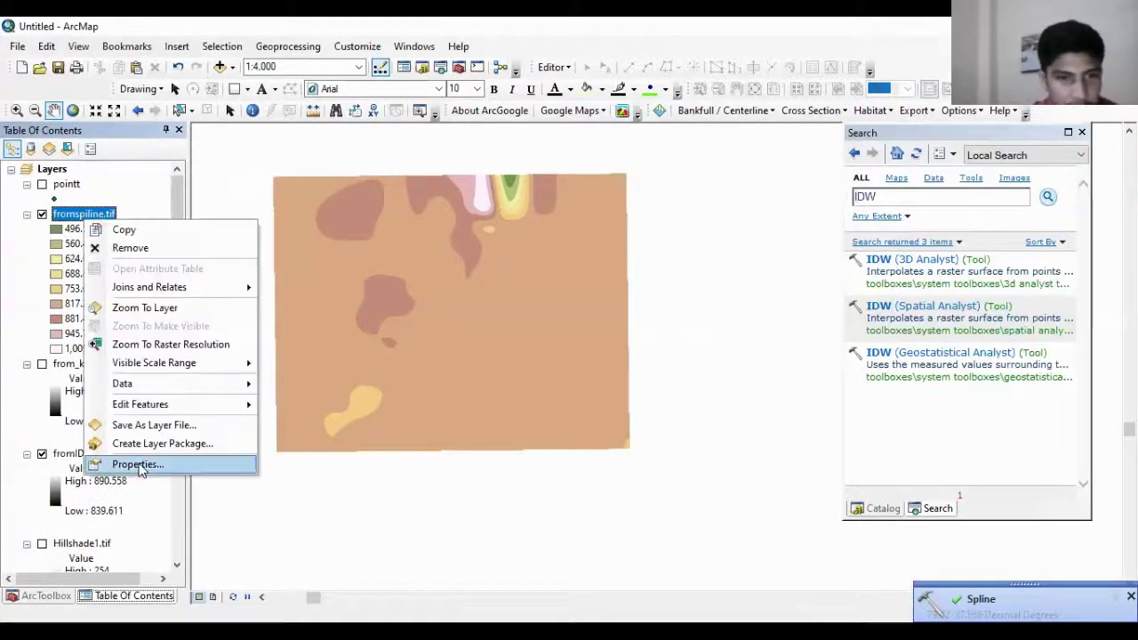
click(139, 464)
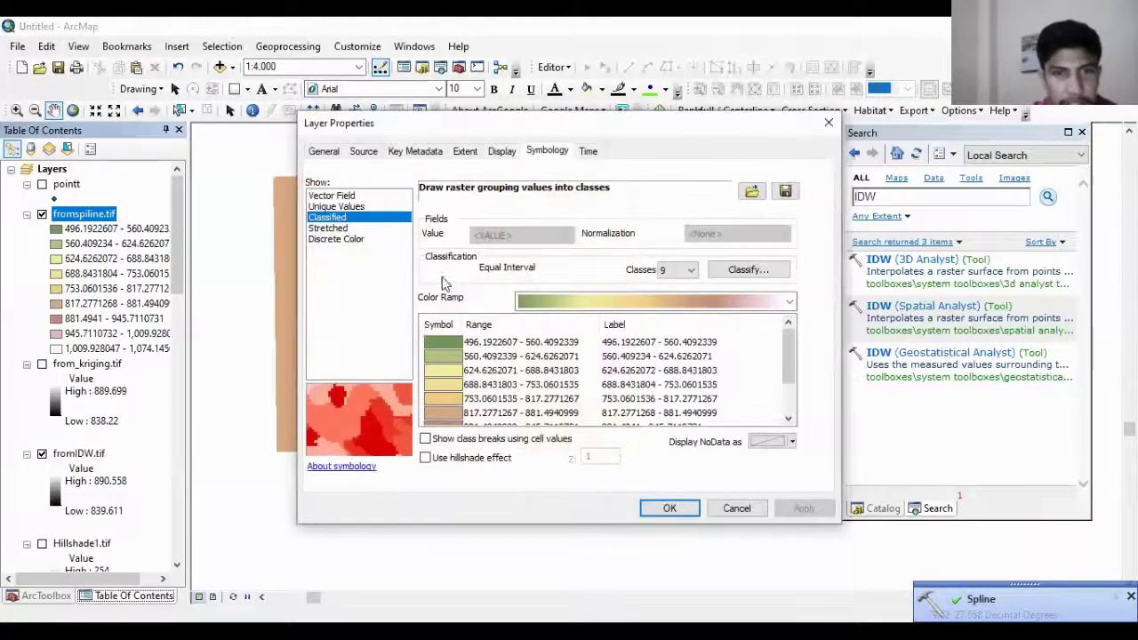
click(373, 228)
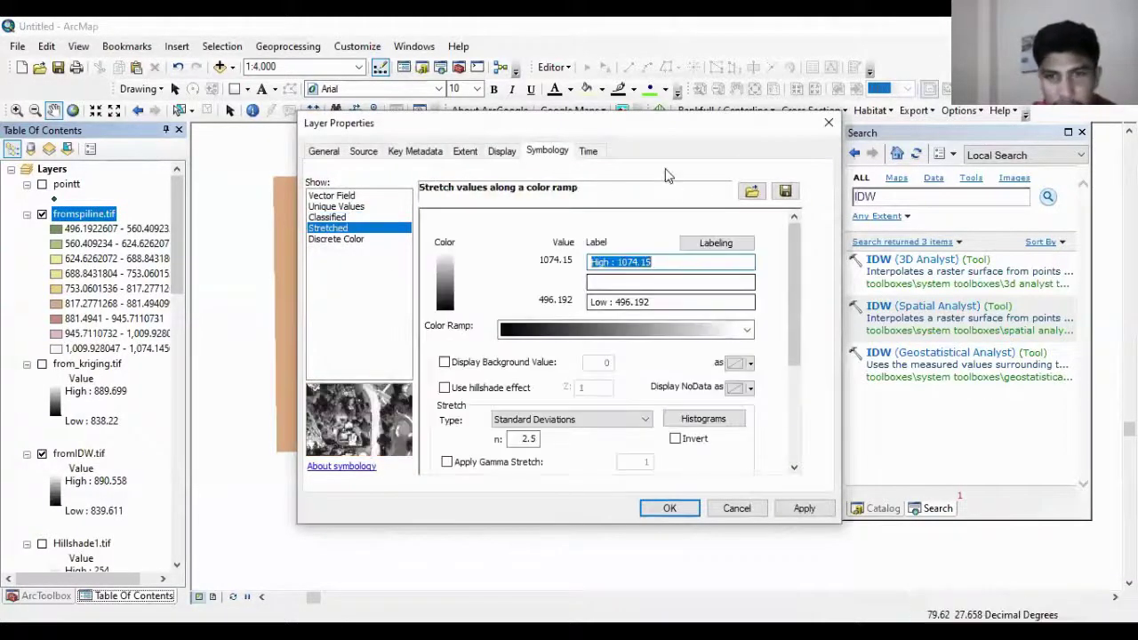
drag(647, 118, 630, 61)
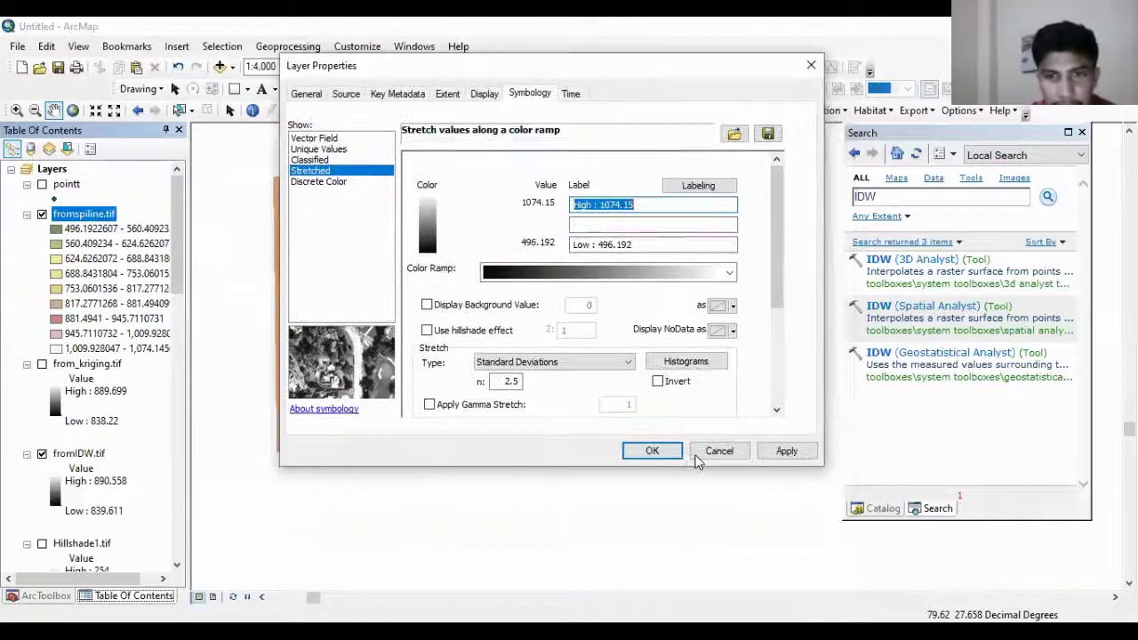
click(786, 451)
click(651, 451)
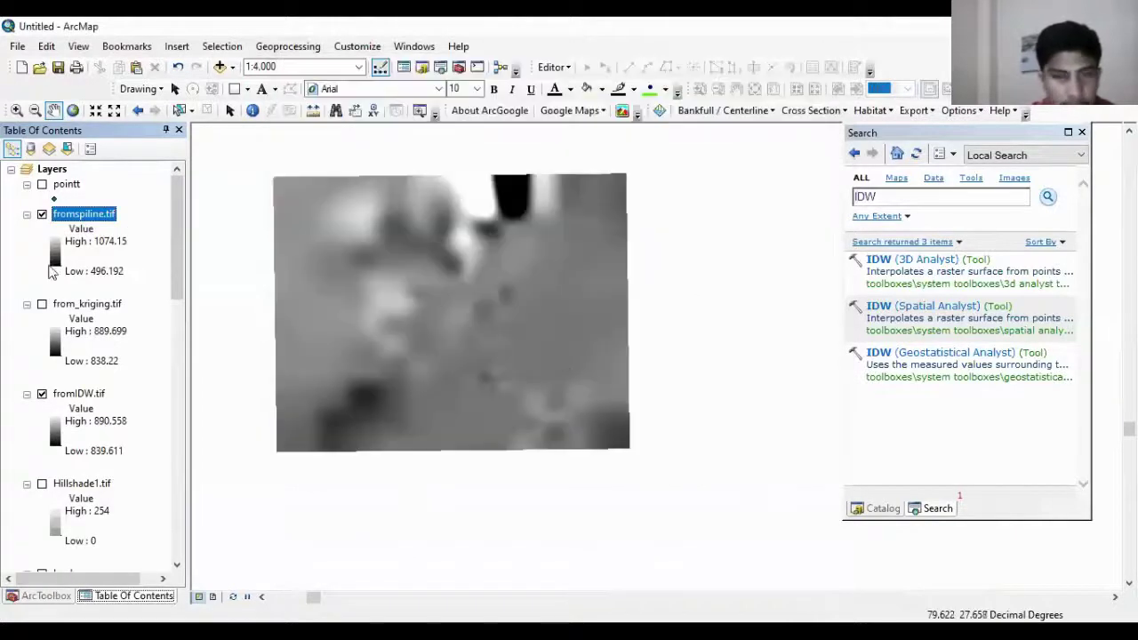
Step: Compare the spline surface with the IDW surface by repeatedly toggling the visibility of fromspiline.tif
click(42, 214)
click(42, 215)
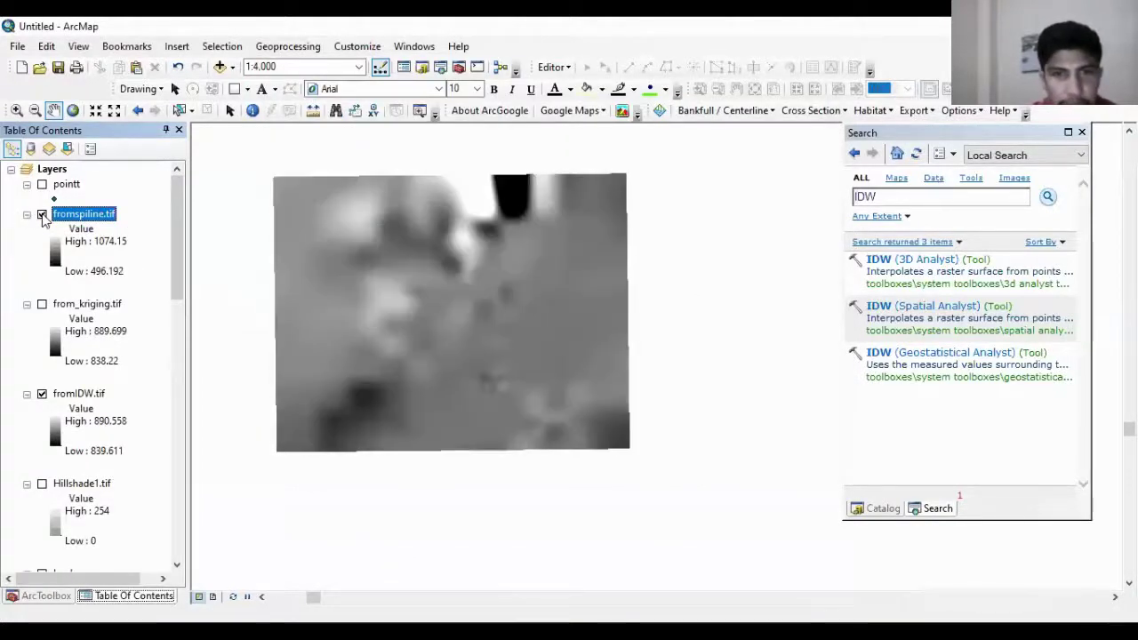
click(41, 214)
click(42, 215)
click(42, 215)
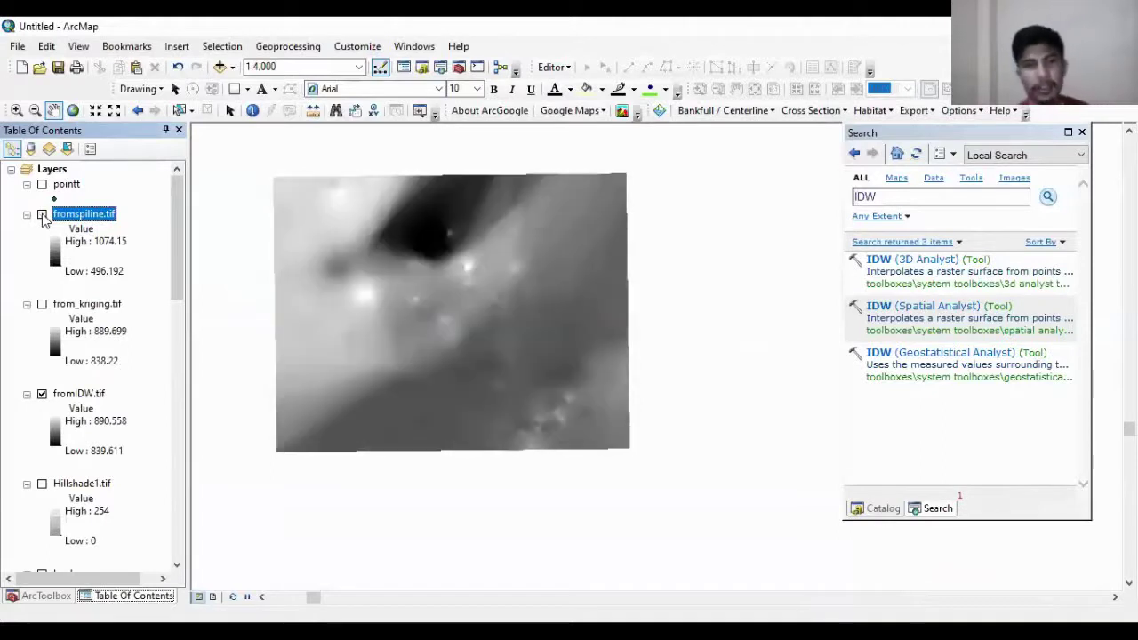
click(42, 215)
click(42, 214)
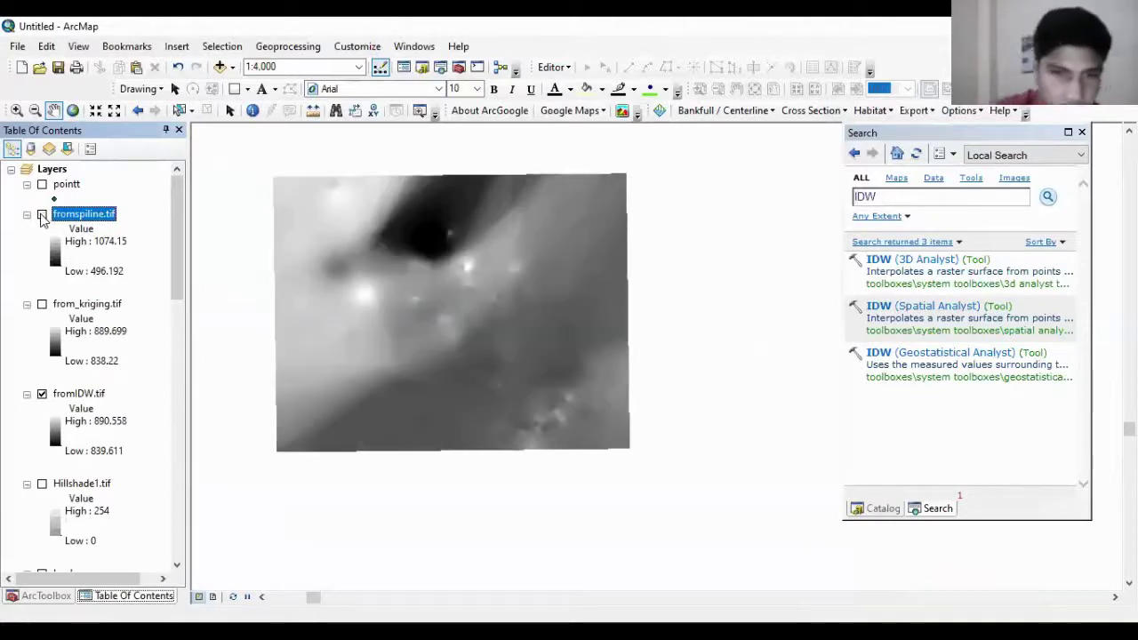
click(41, 215)
click(42, 214)
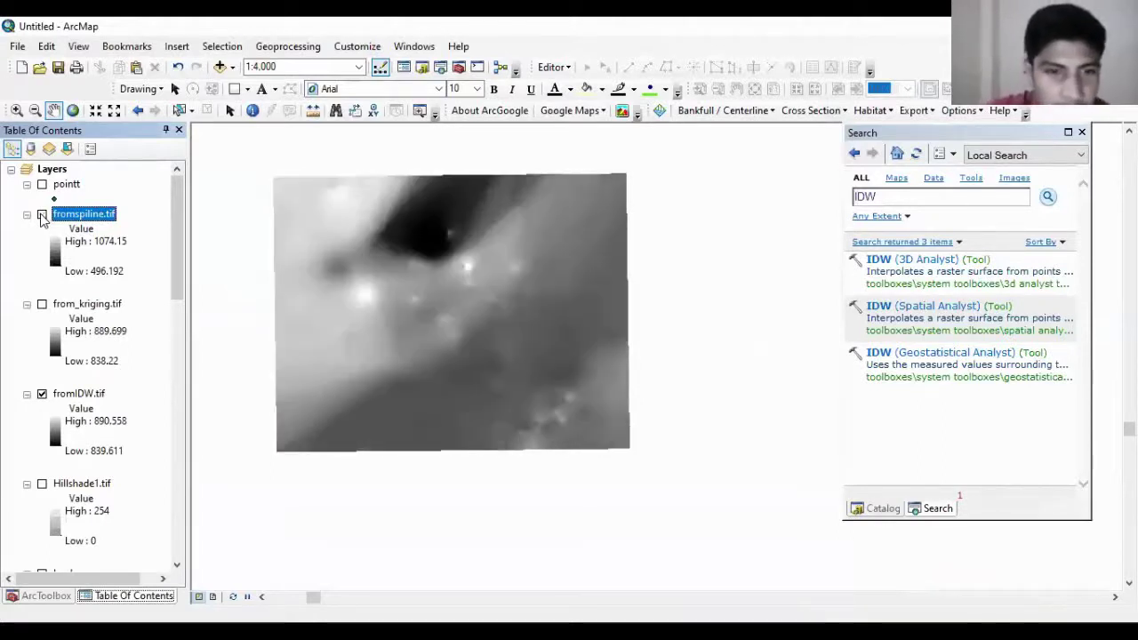
click(42, 214)
click(42, 214)
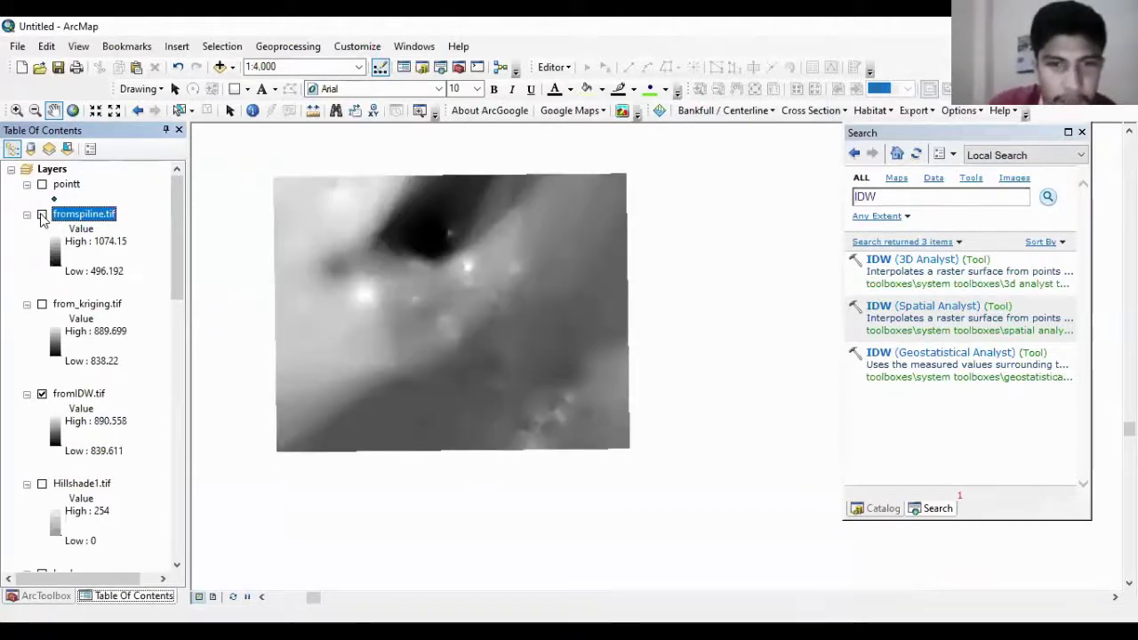
click(42, 214)
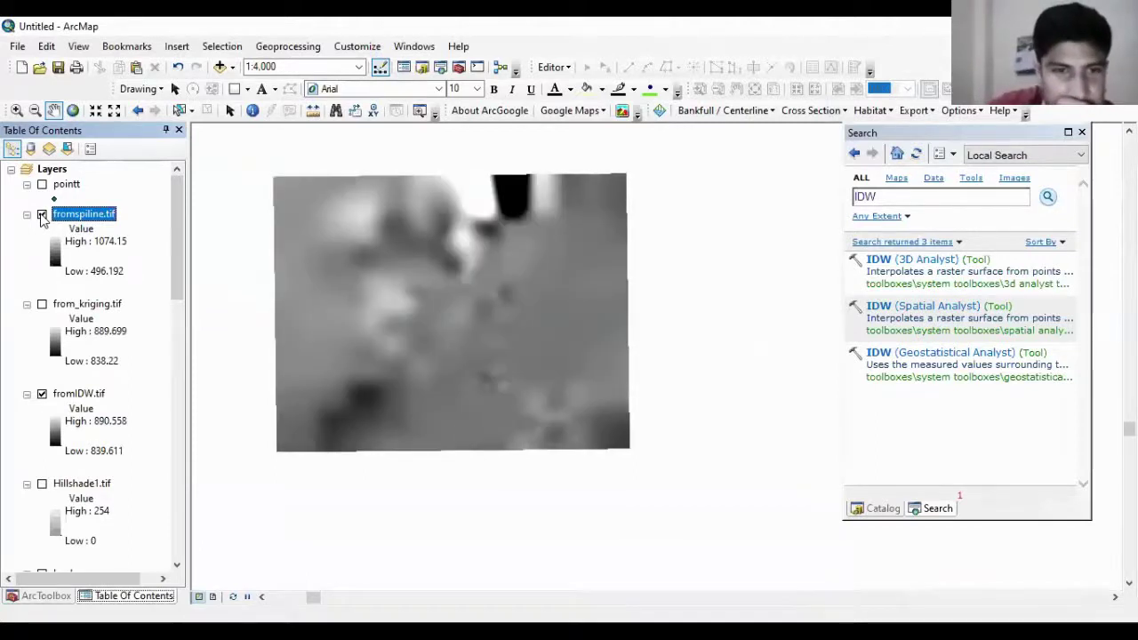
Step: Display from_kriging.tif and compare it with the spline surface by toggling fromspiline.tif, leaving the spline layer hidden
click(42, 305)
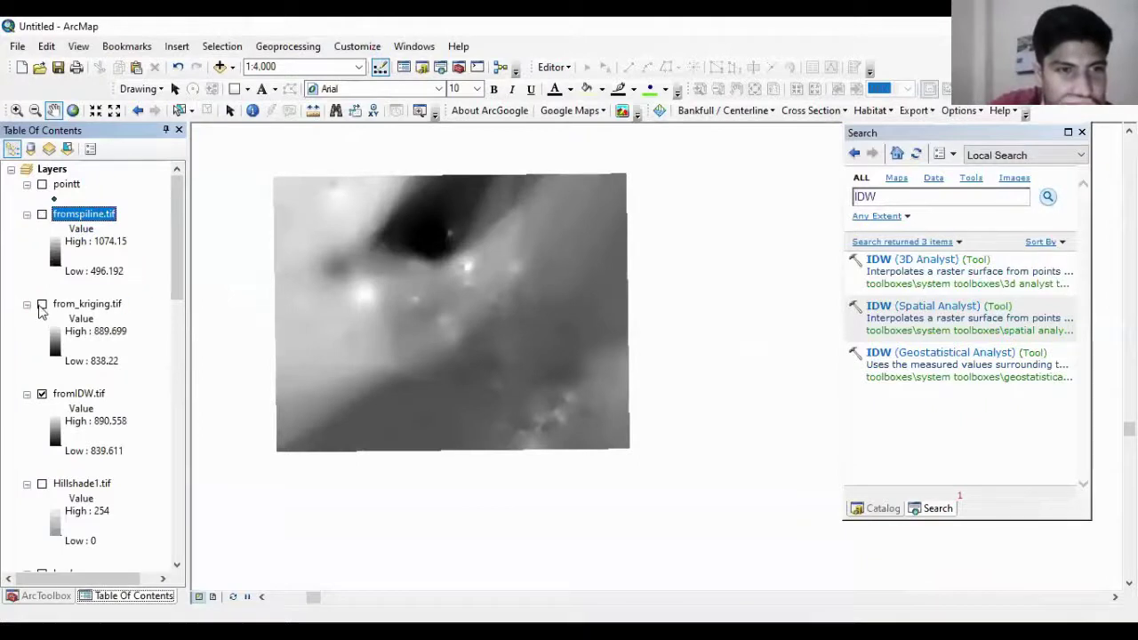
click(41, 305)
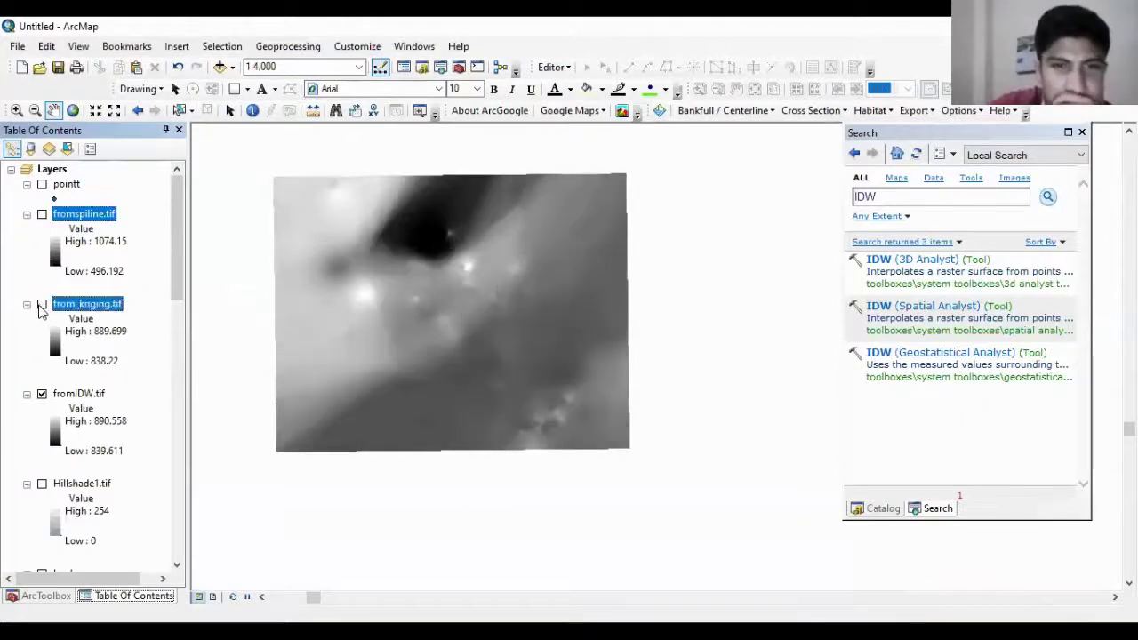
click(42, 305)
click(42, 214)
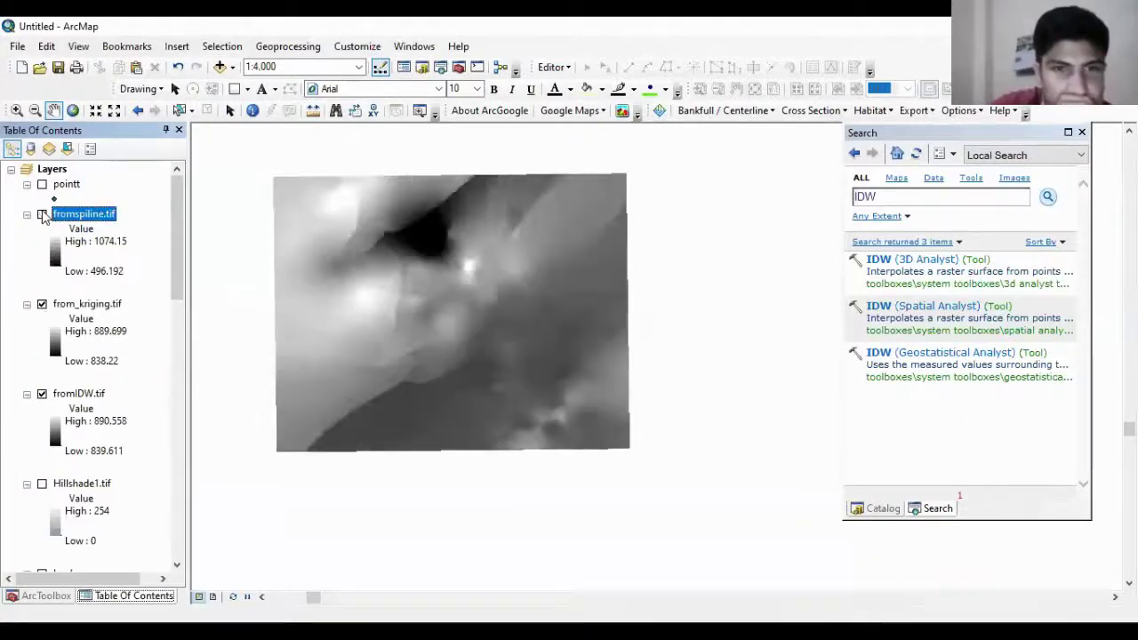
click(42, 215)
click(41, 215)
click(42, 214)
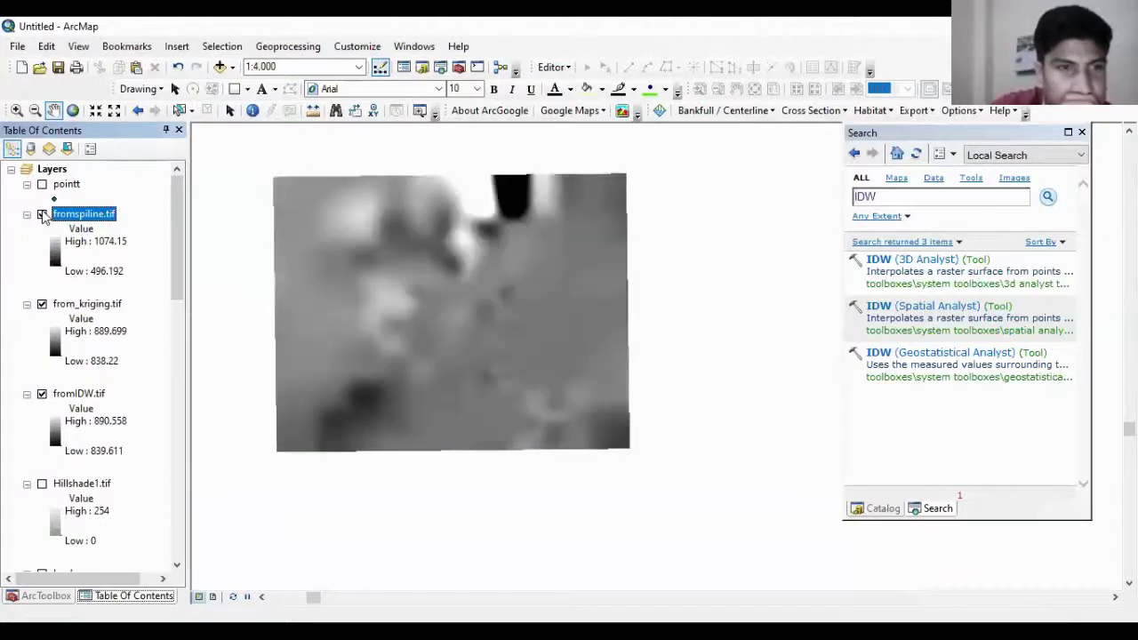
click(41, 215)
click(42, 214)
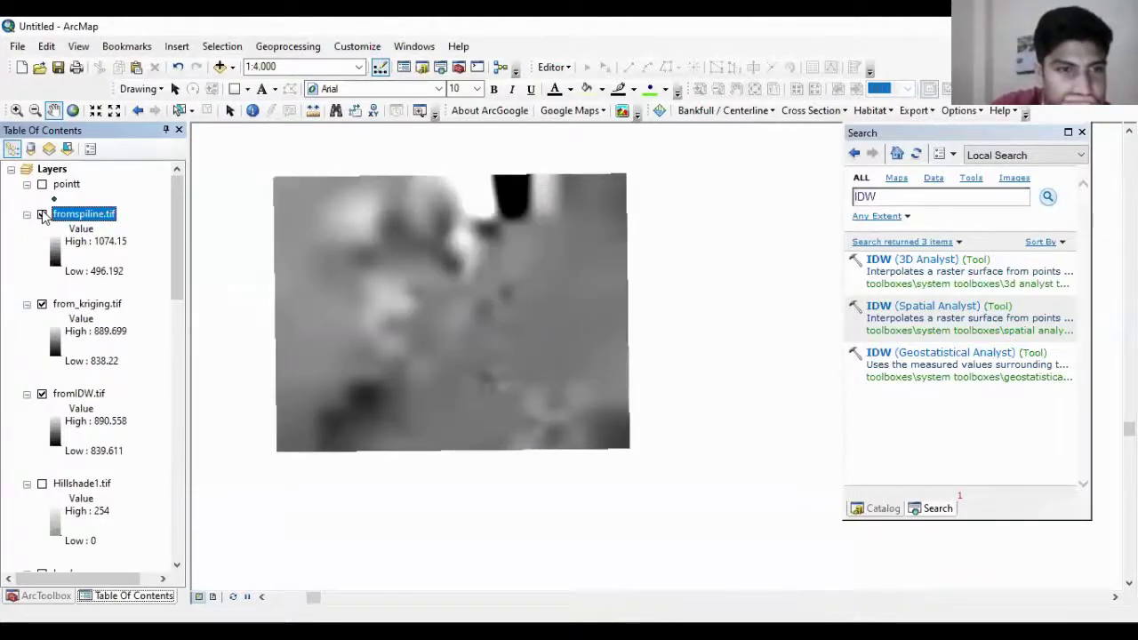
click(42, 214)
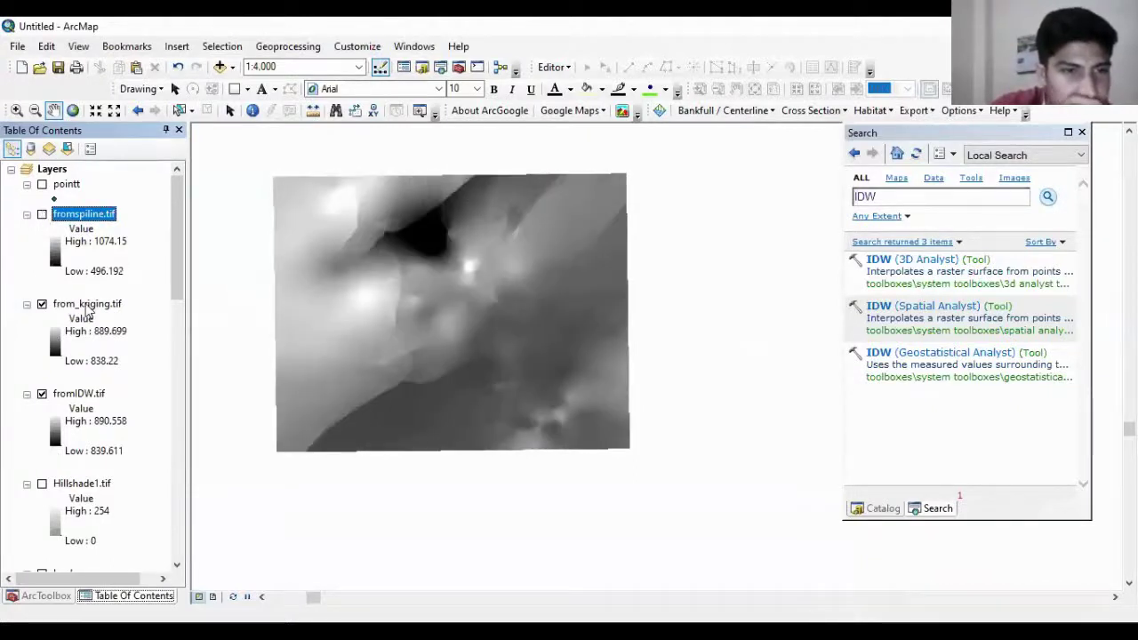
Step: Compare the lowest legend values of the fromspiline.tif, from_kriging.tif and fromIDW.tif surfaces
click(97, 271)
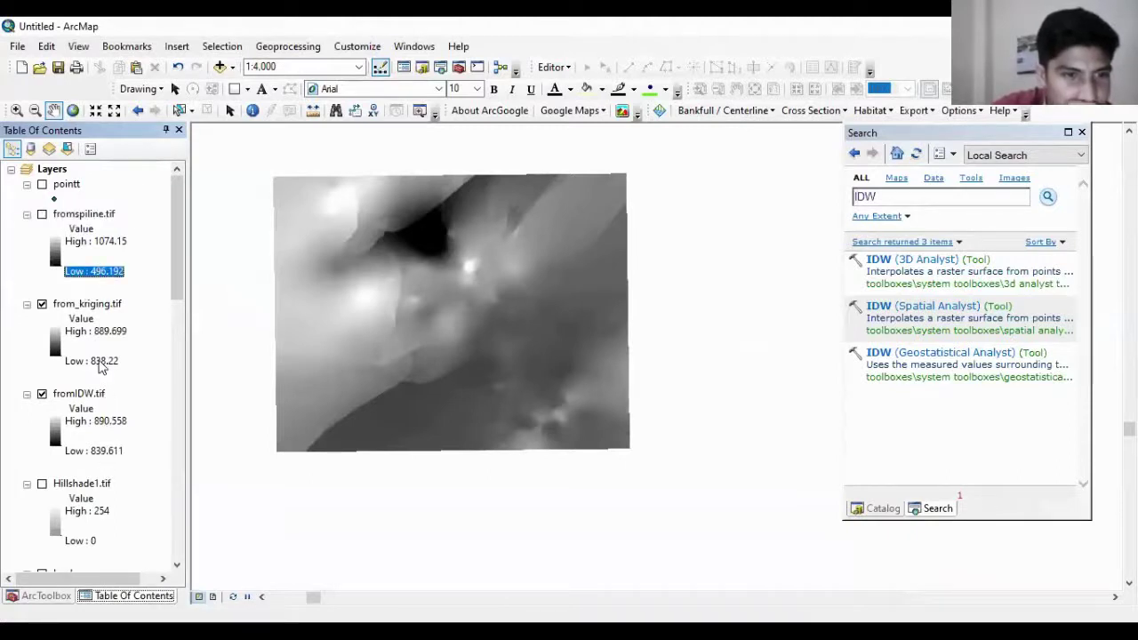
click(98, 362)
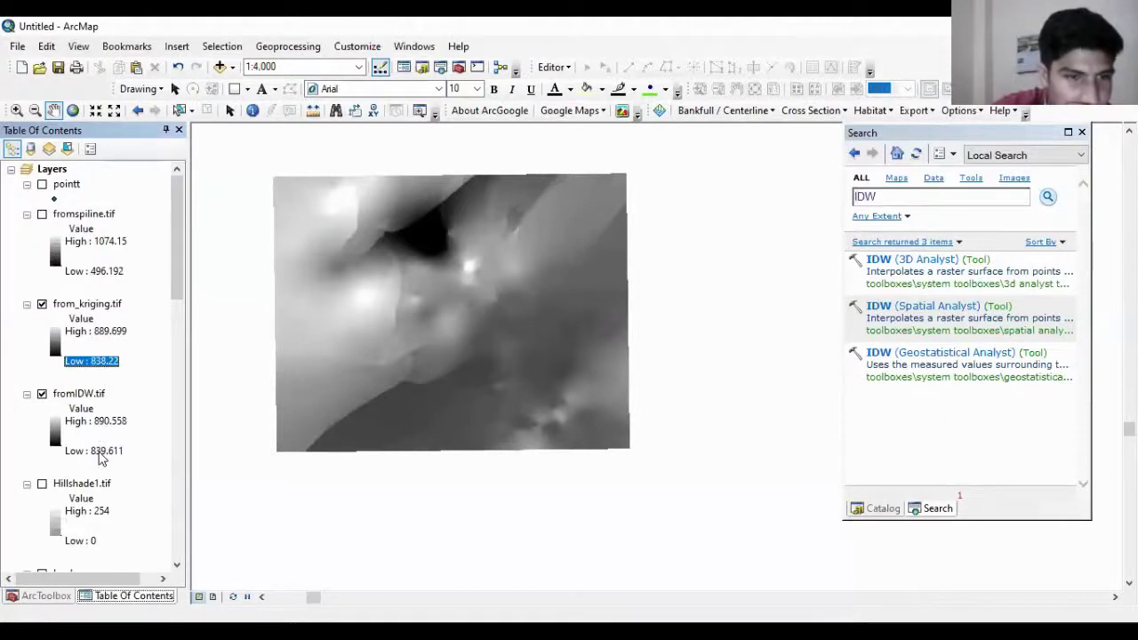
click(98, 452)
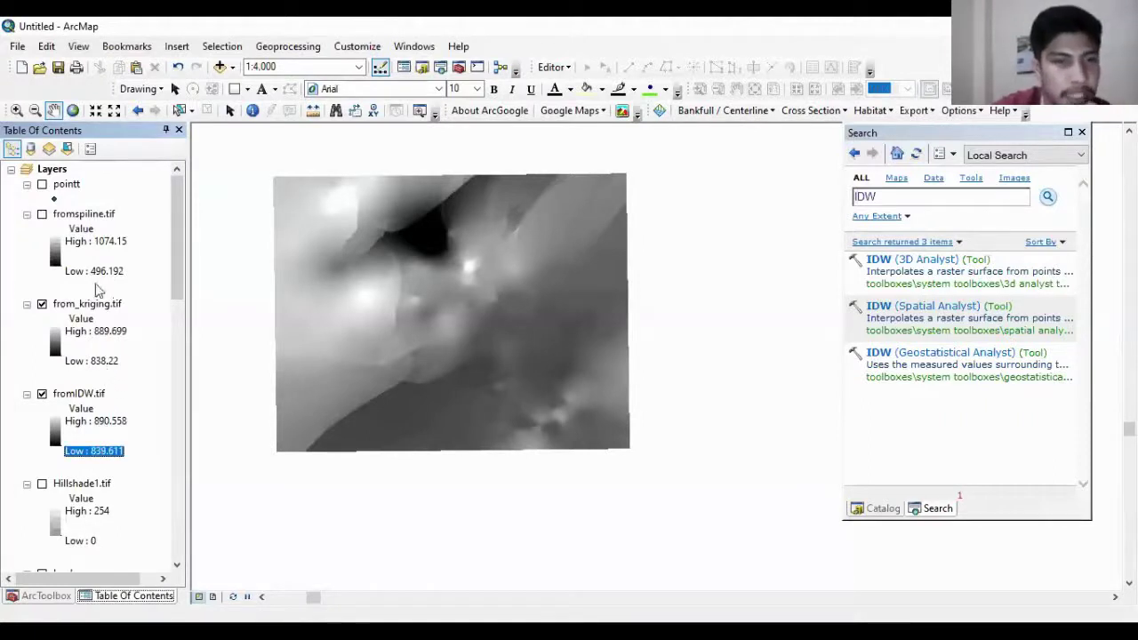
Step: Check the lowest value of fromspiline.tif and toggle the layer to compare its dark area with the kriging surface, leaving it displayed
click(98, 272)
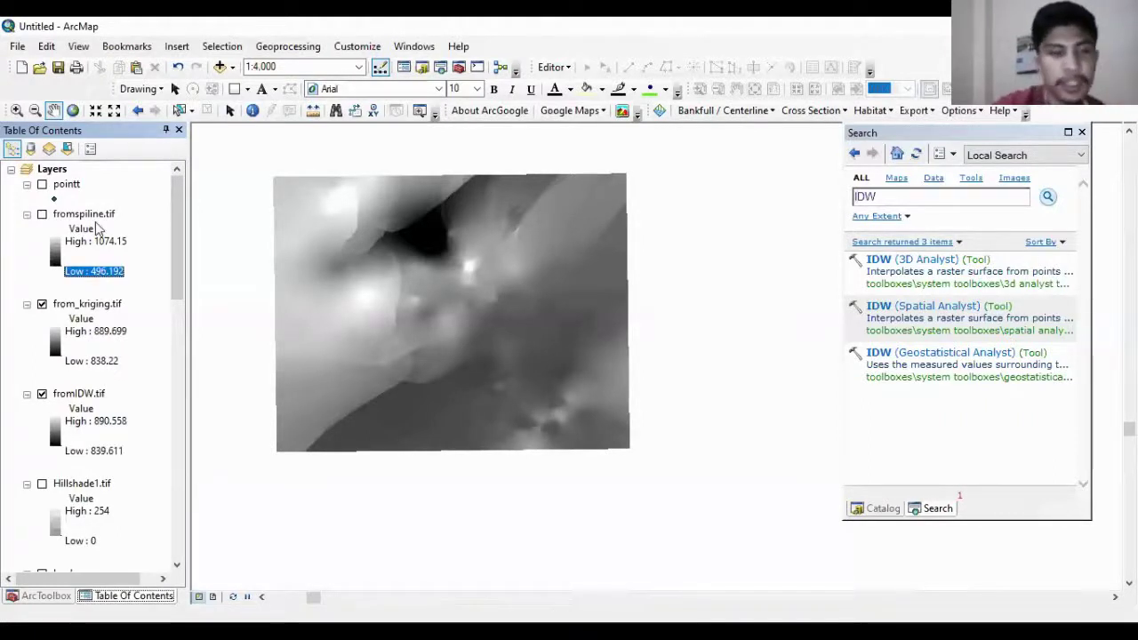
click(42, 214)
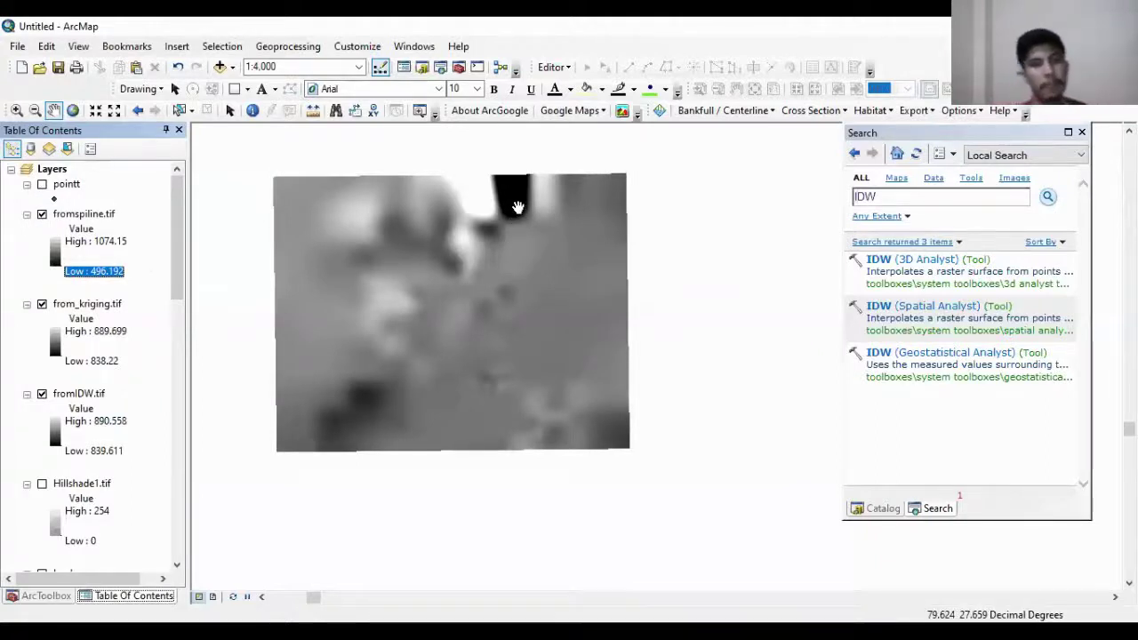
click(42, 215)
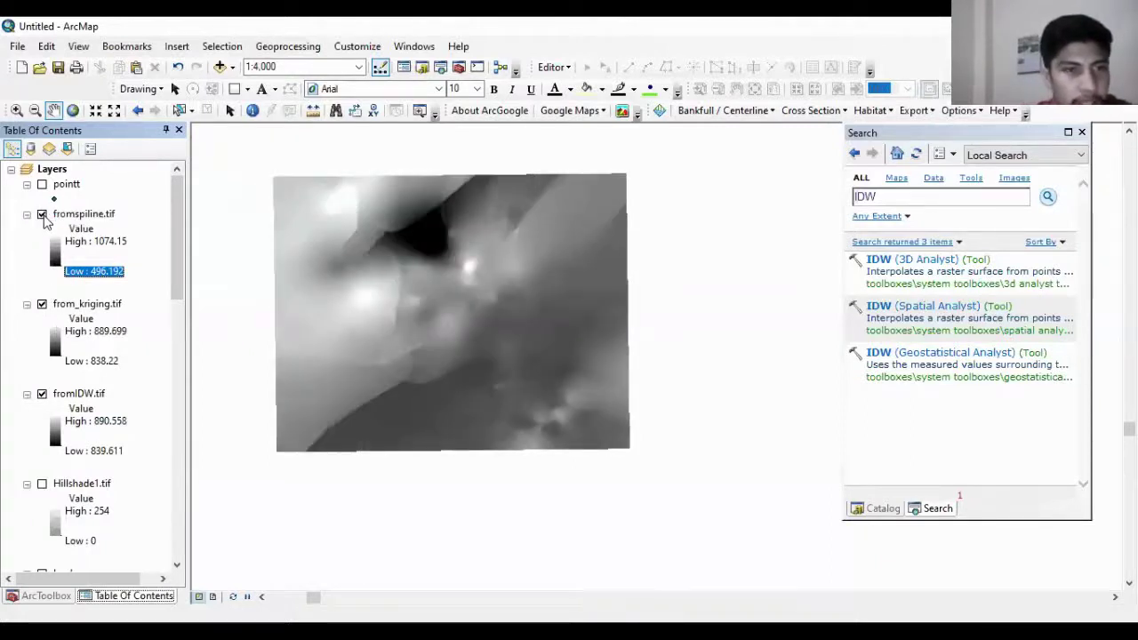
Step: Open the Contour tool from the 3D Analyst Raster Surface toolset and set fromspiline.tif as the input raster
click(44, 595)
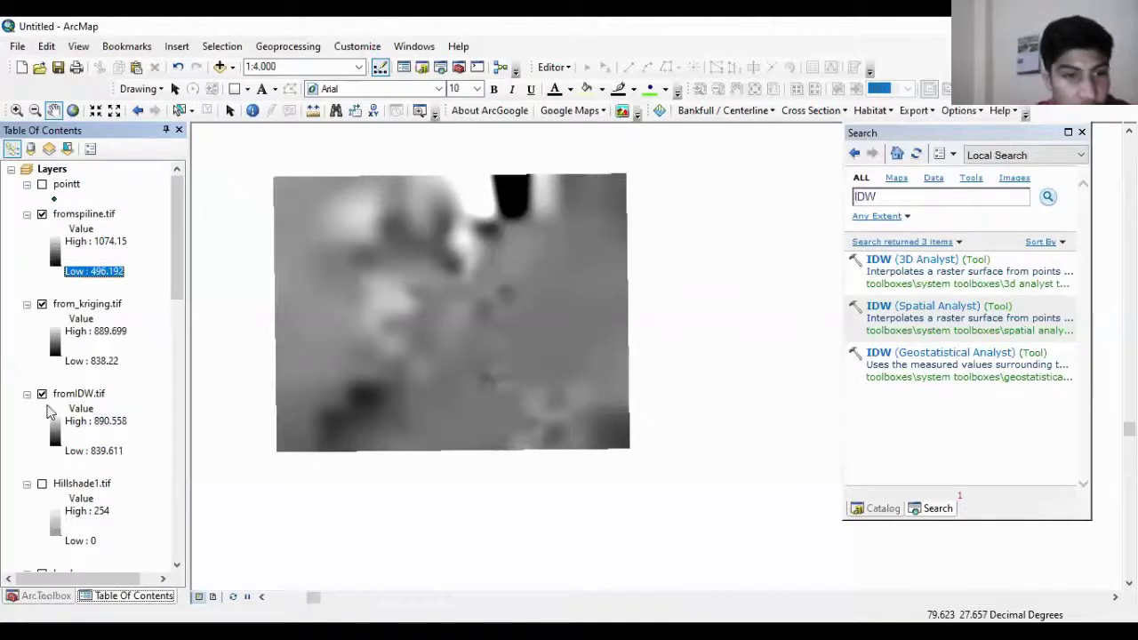
click(27, 252)
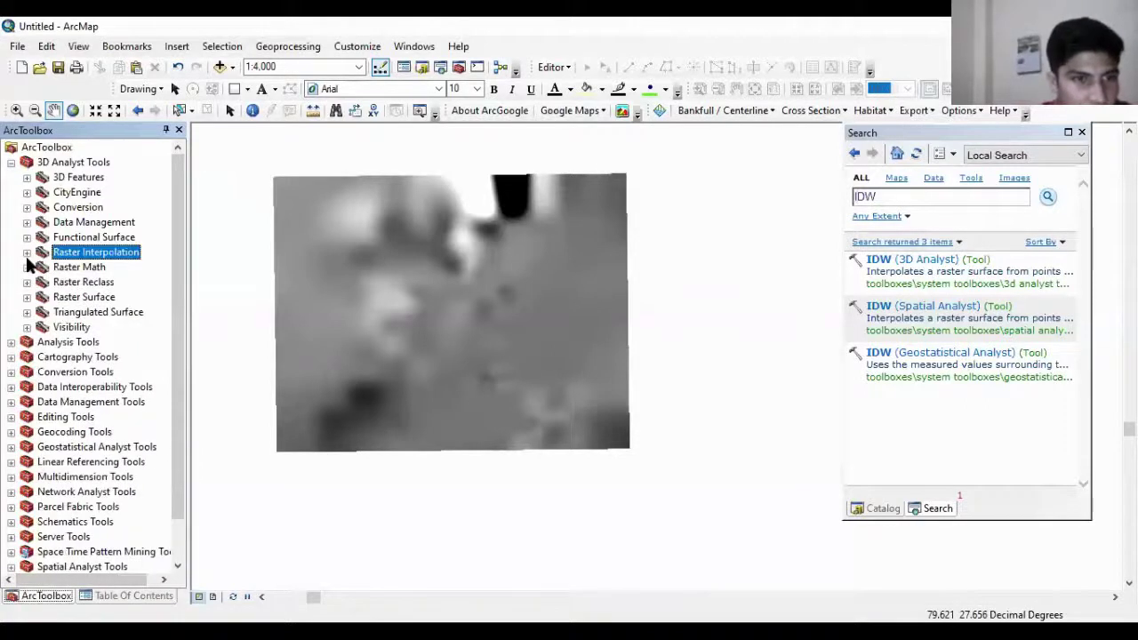
click(26, 297)
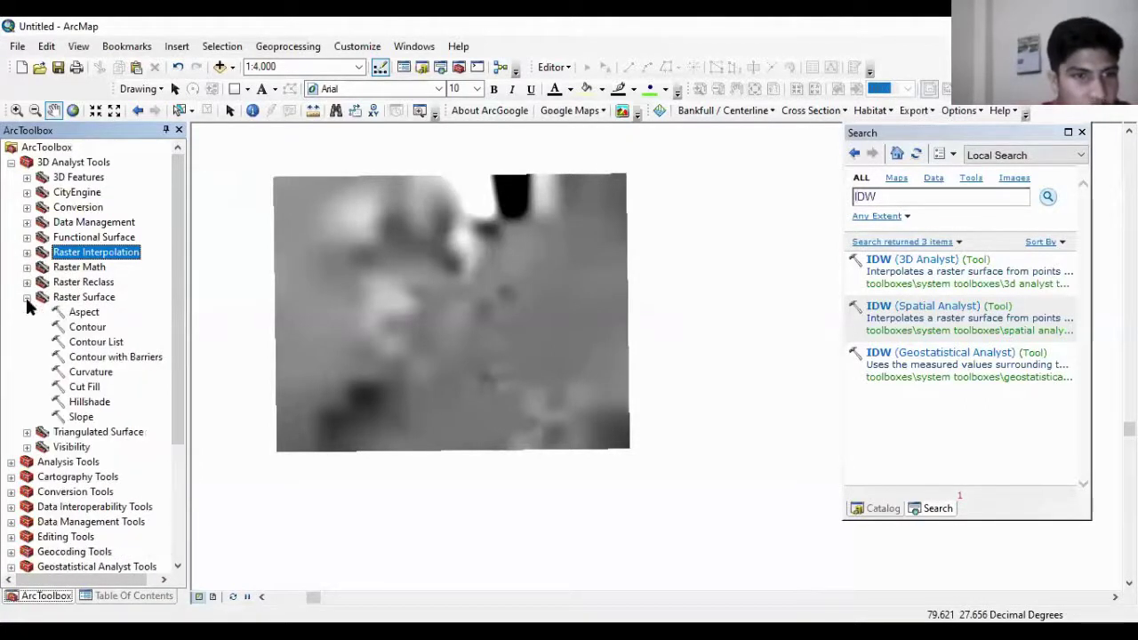
click(91, 331)
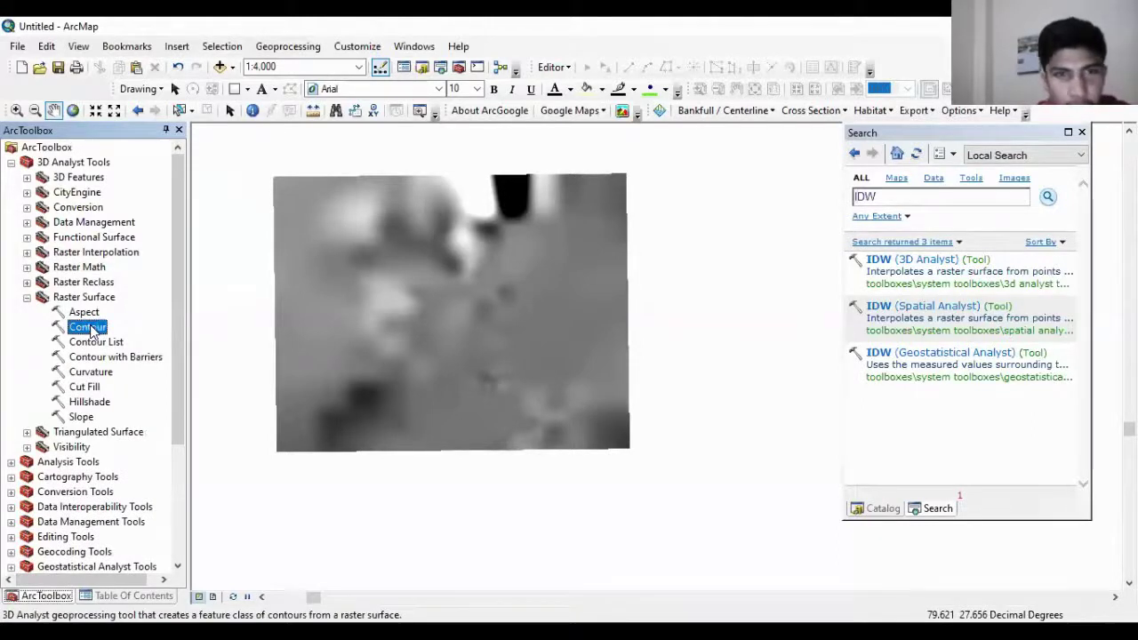
double_click(91, 331)
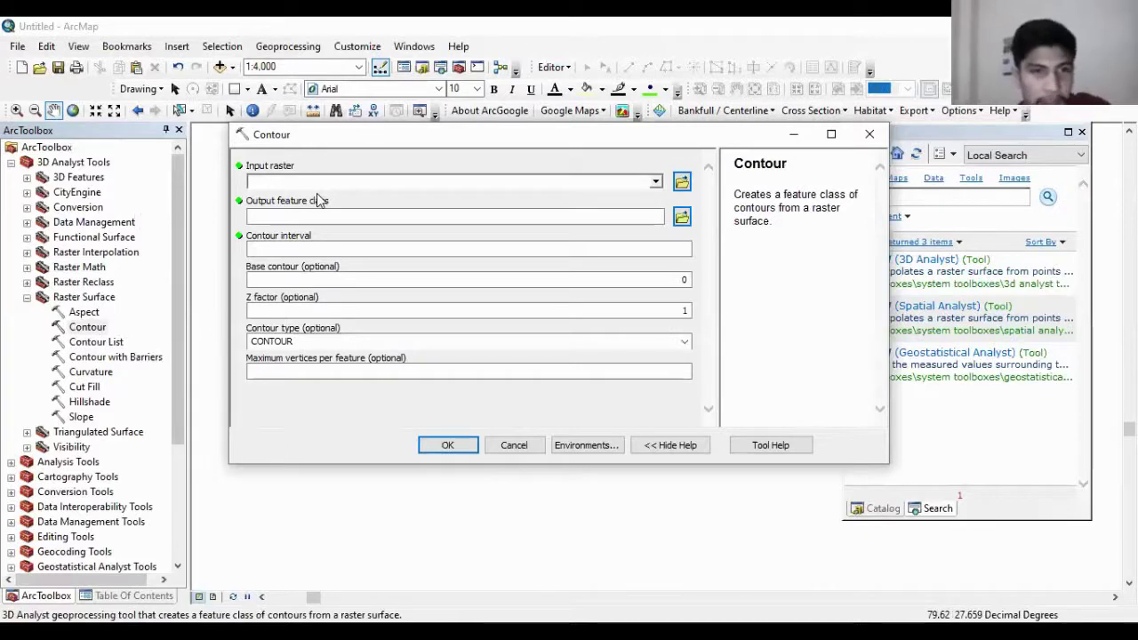
click(144, 595)
drag(89, 218, 281, 183)
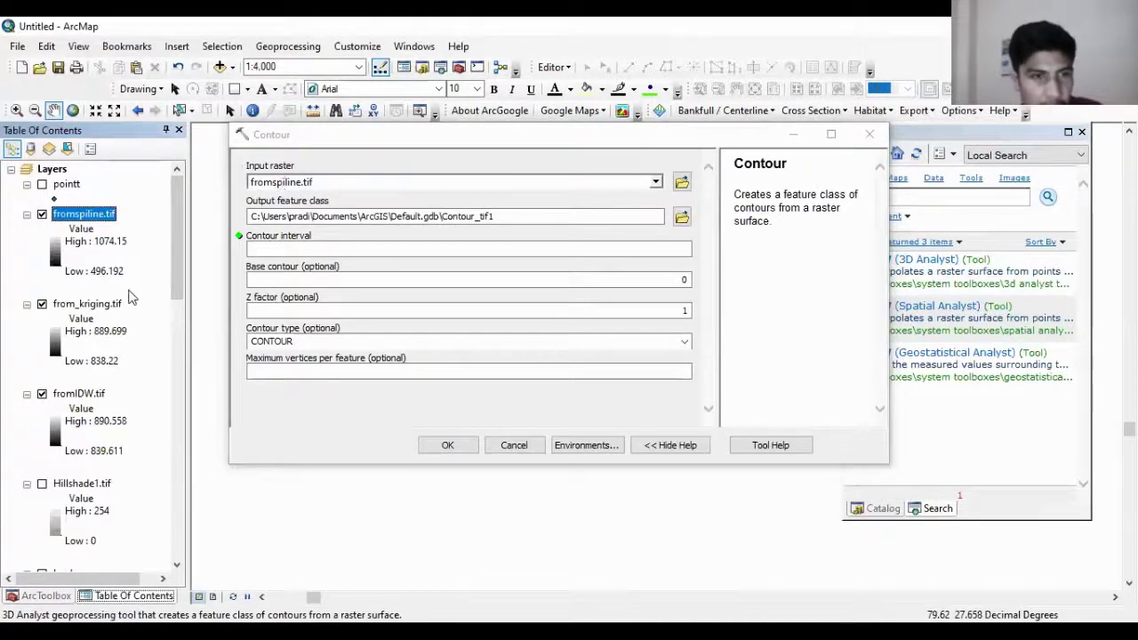
Step: Generate contours at an interval of 2, saving the output feature class as contour_spline in the train folder
click(682, 219)
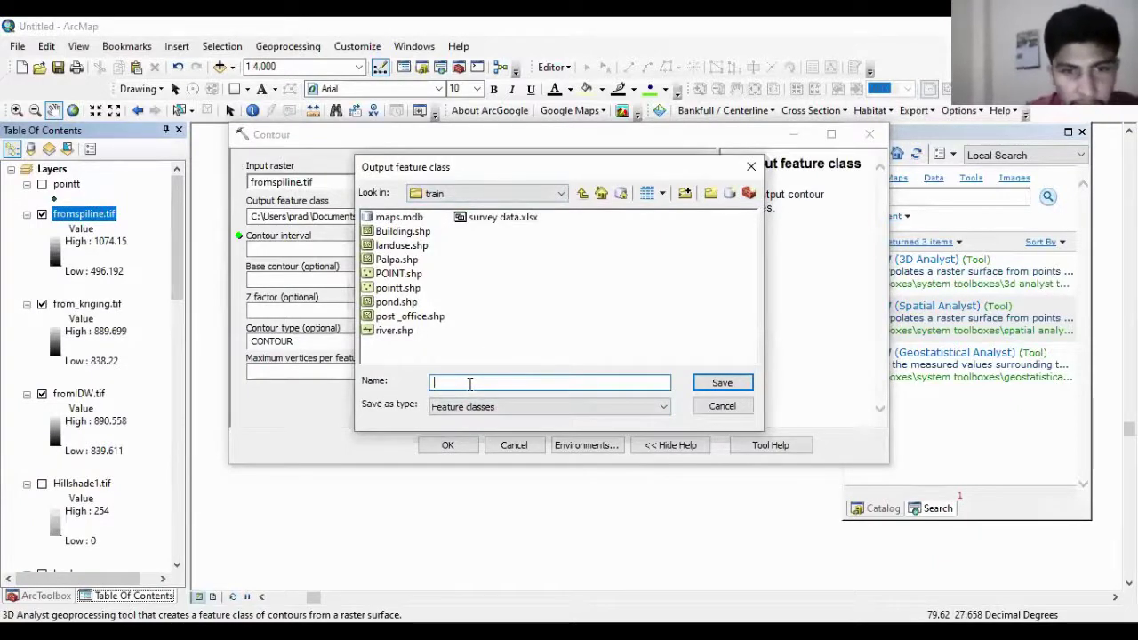
text(contour_spline)
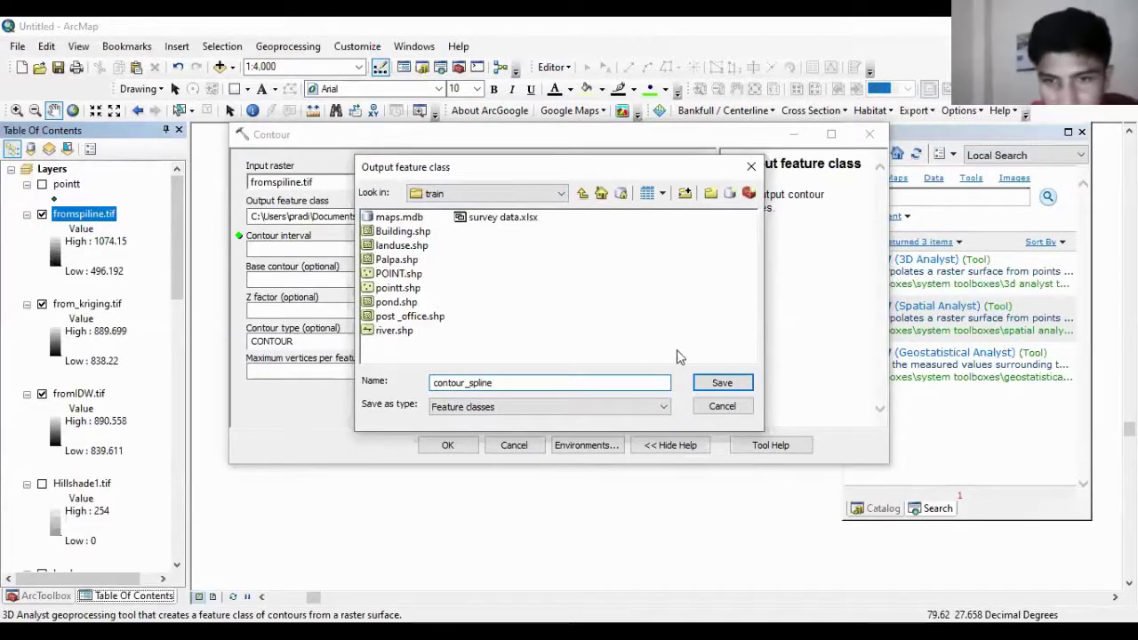
click(722, 384)
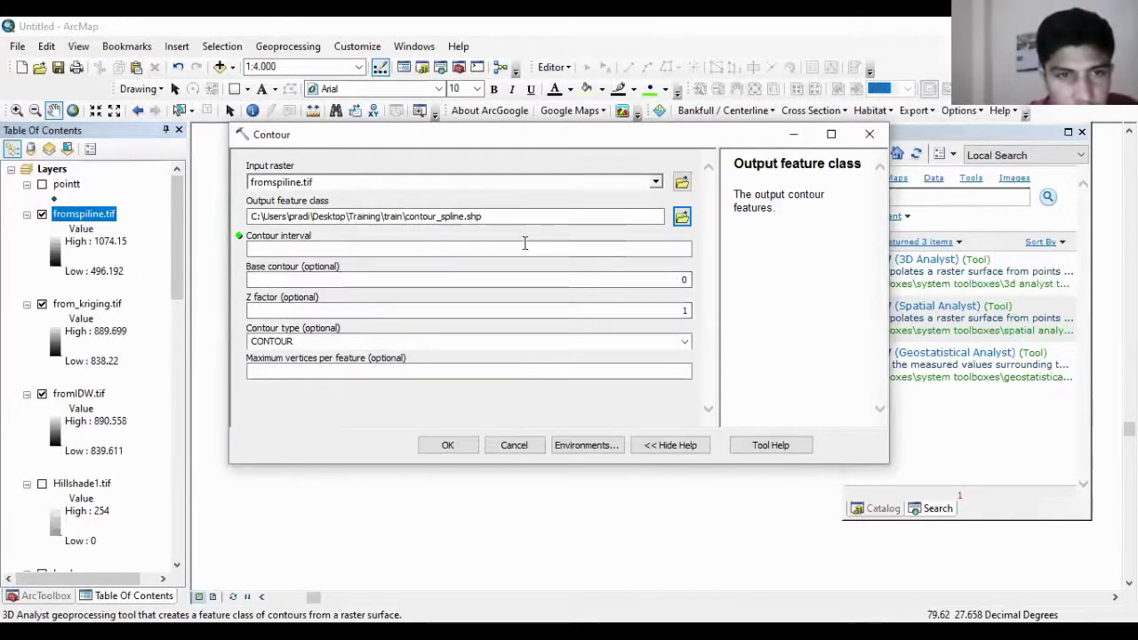
click(672, 247)
text(2)
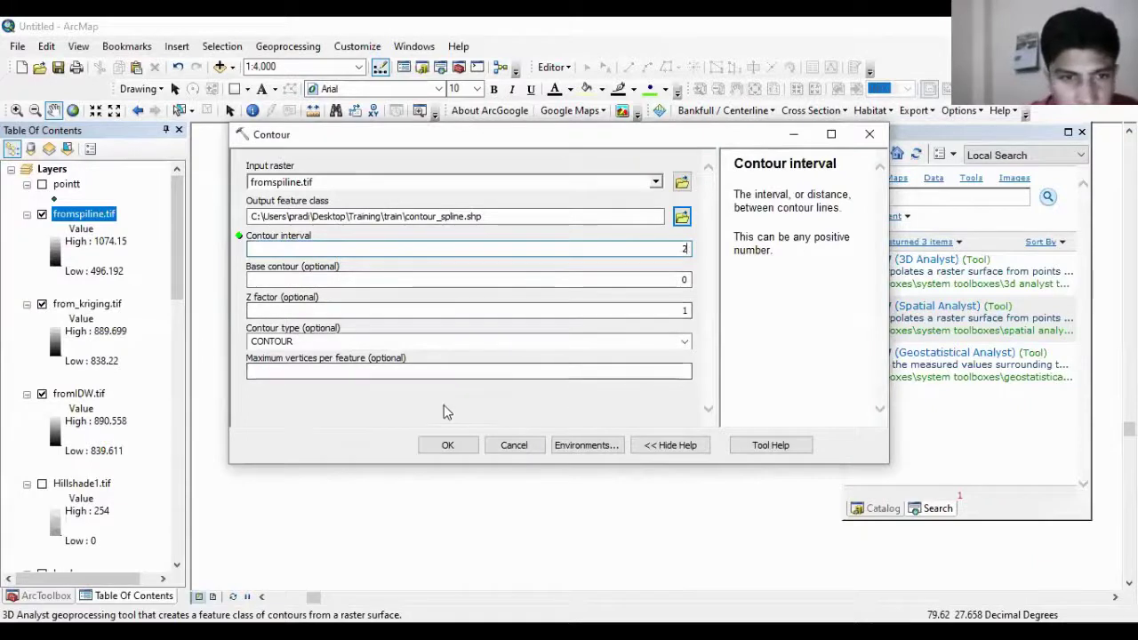
click(471, 446)
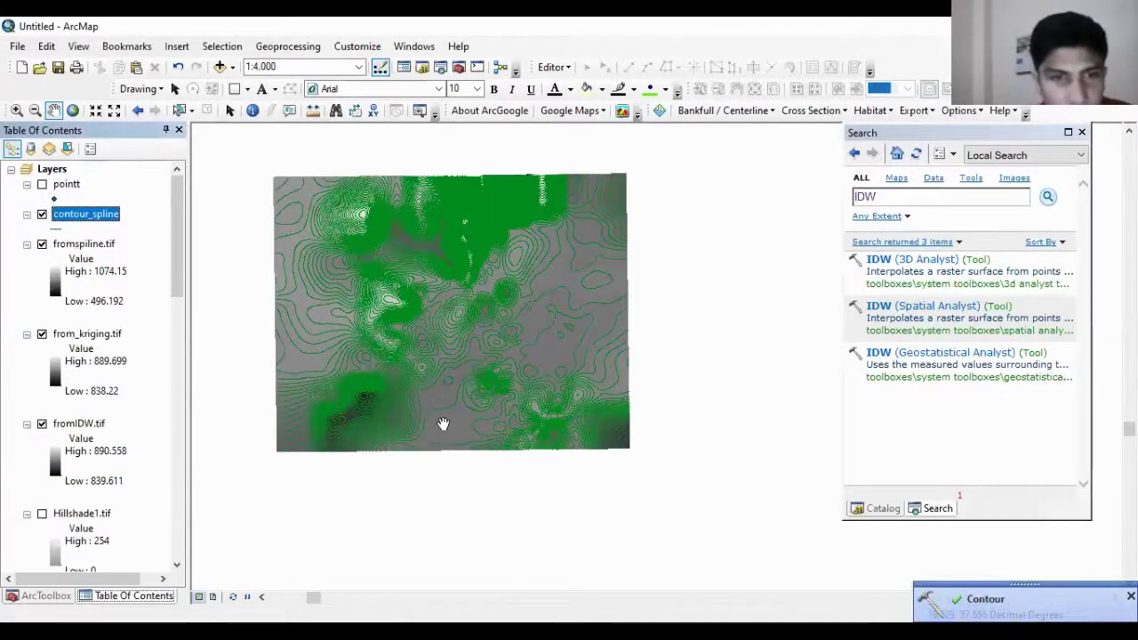
Step: Inspect the contour_spline lines up close and identify one contour to read its elevation, closing the results afterward
scroll(368, 388, down, 2)
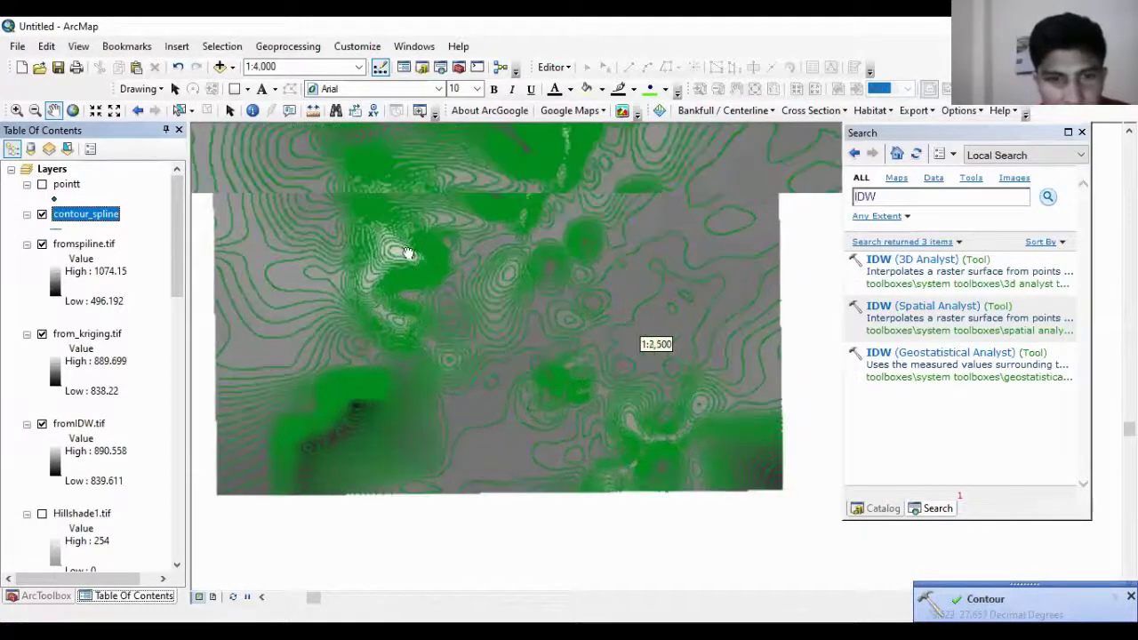
scroll(374, 297, down, 1)
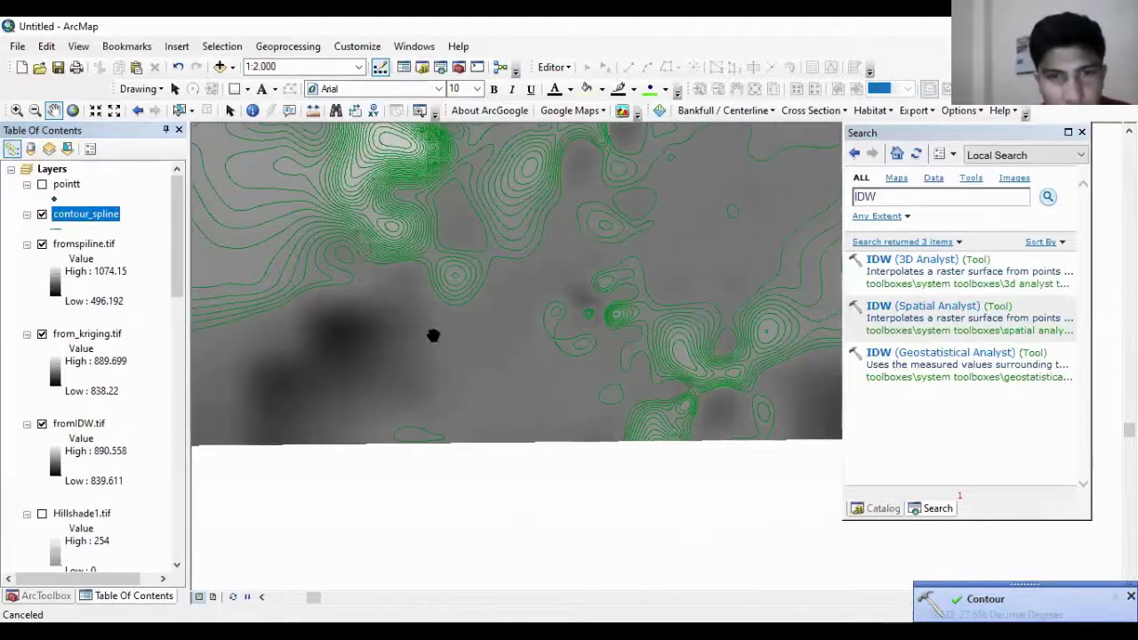
scroll(425, 256, down, 1)
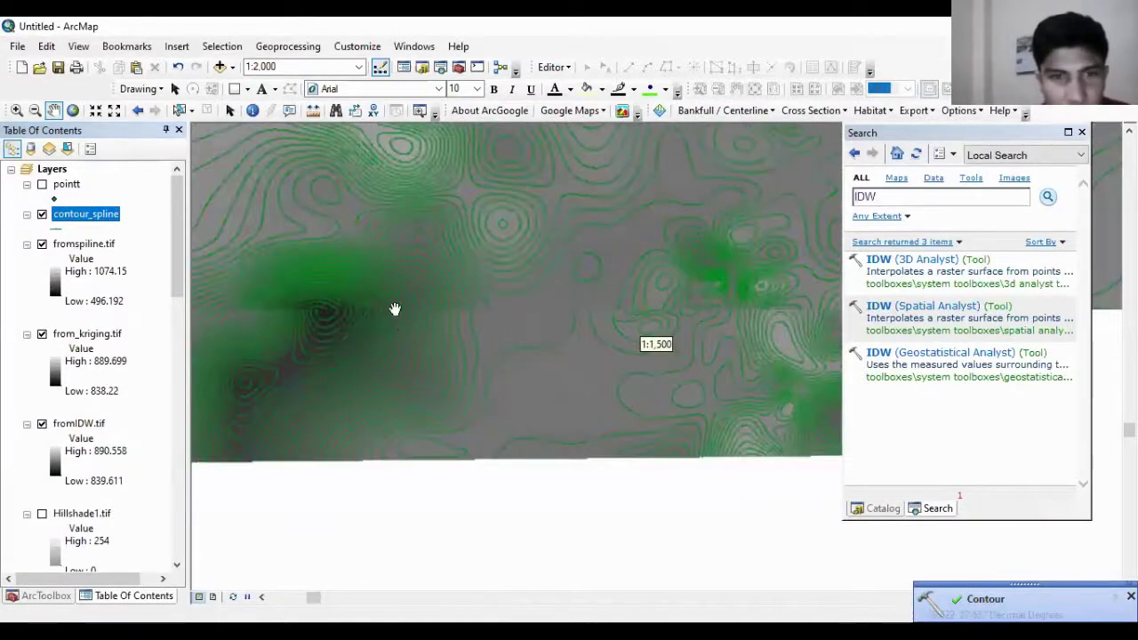
scroll(394, 275, down, 3)
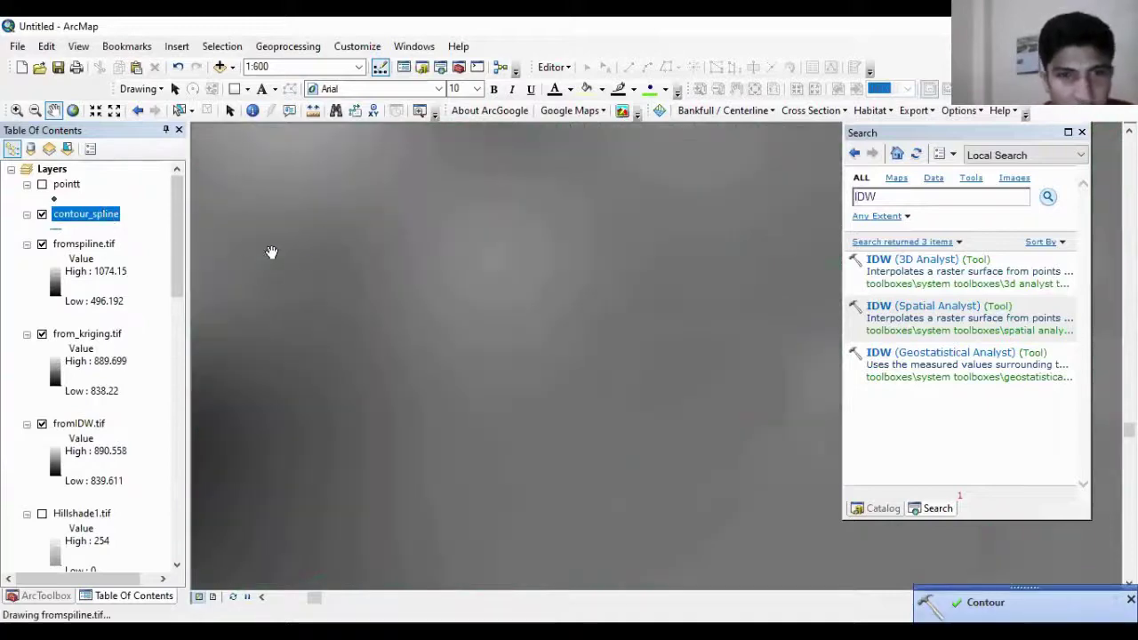
click(252, 111)
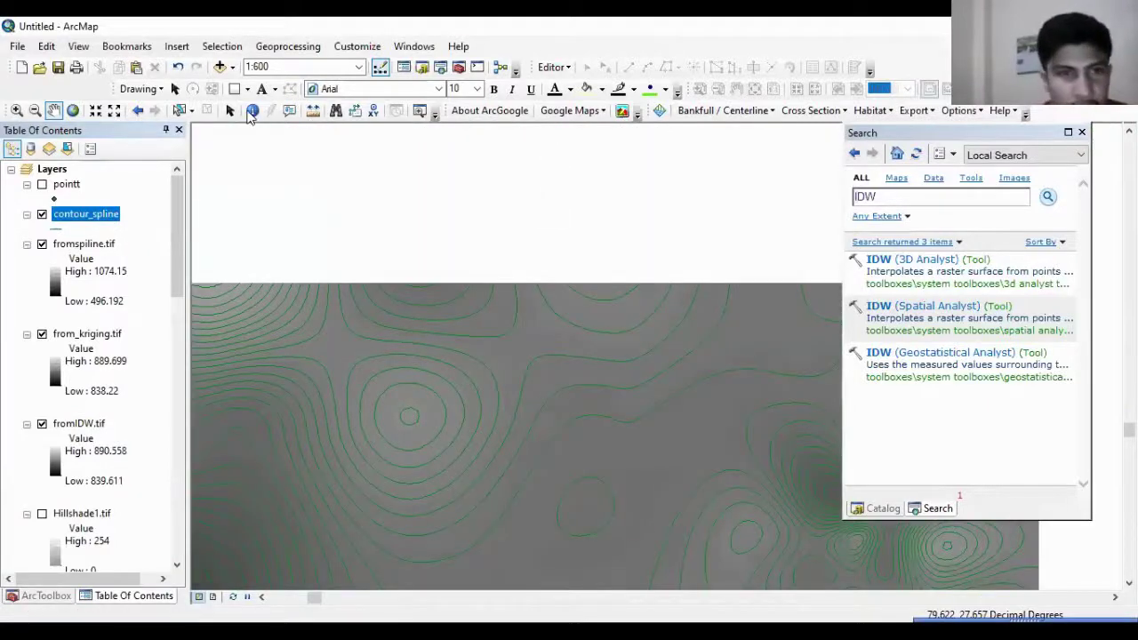
click(538, 350)
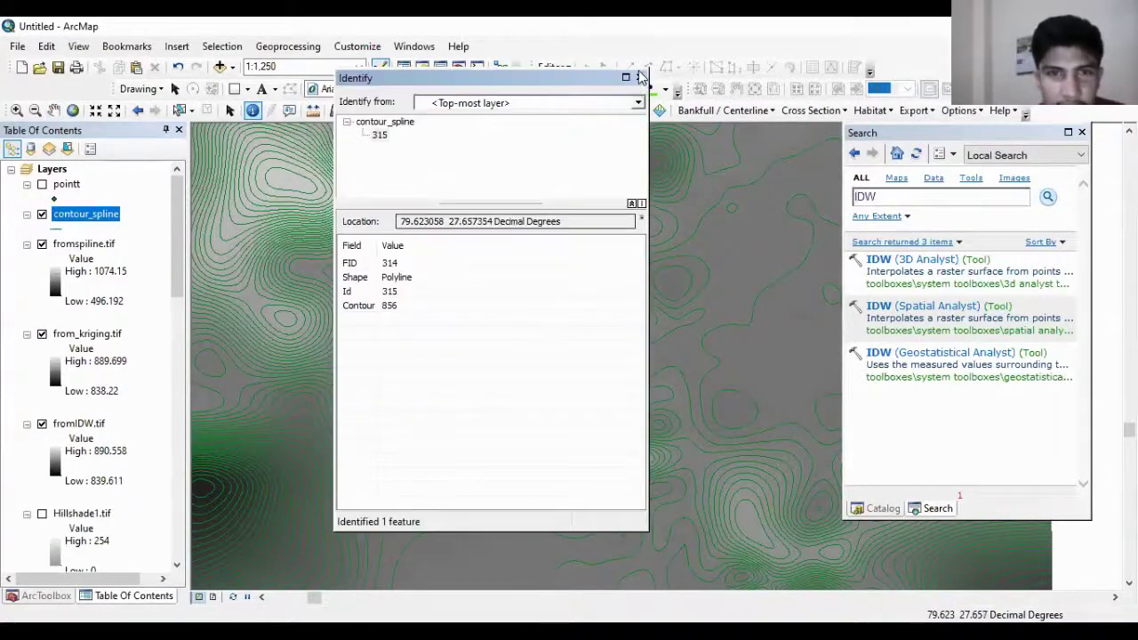
click(640, 78)
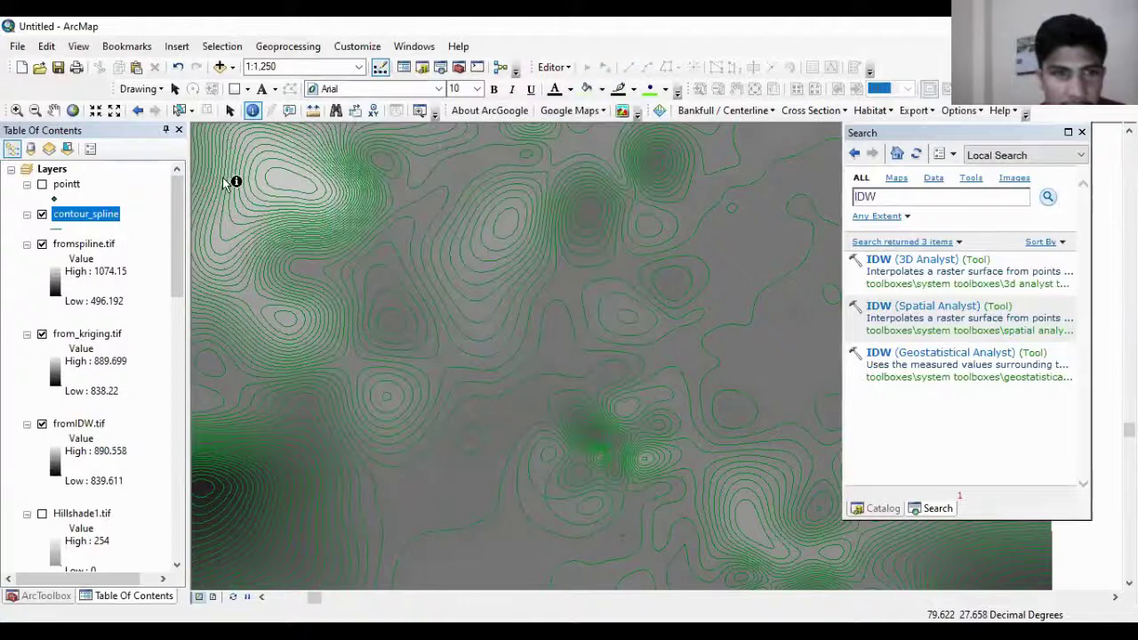
Step: Start an edit session on the contour_spline layer, continuing past the spatial reference warnings, and select the long winding contour line
right_click(75, 216)
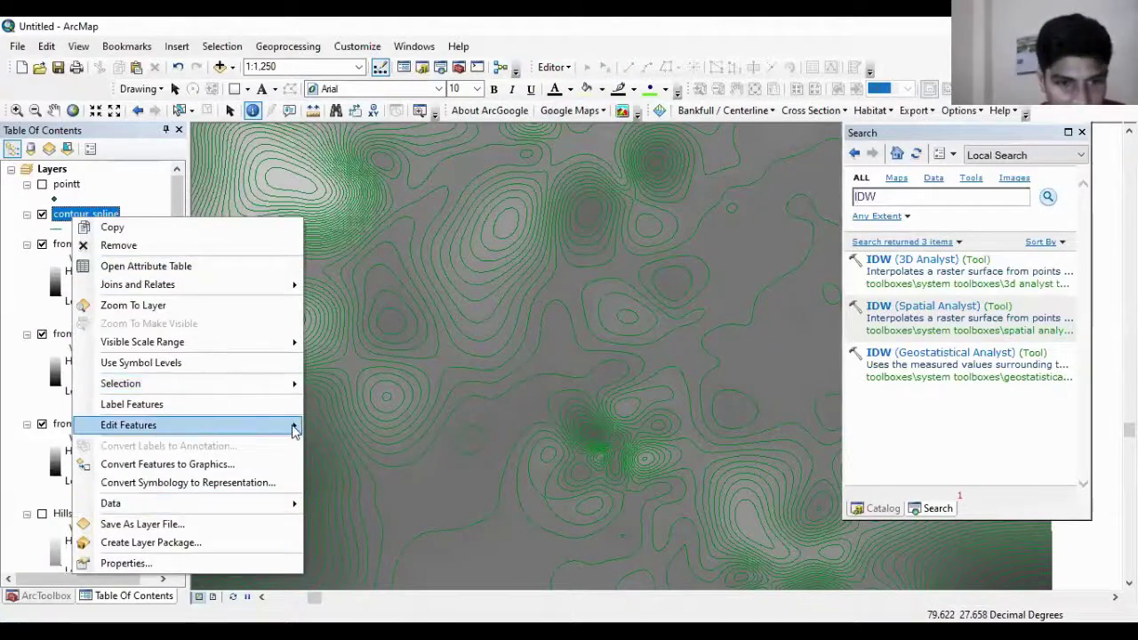
mouse_move(294, 428)
click(331, 425)
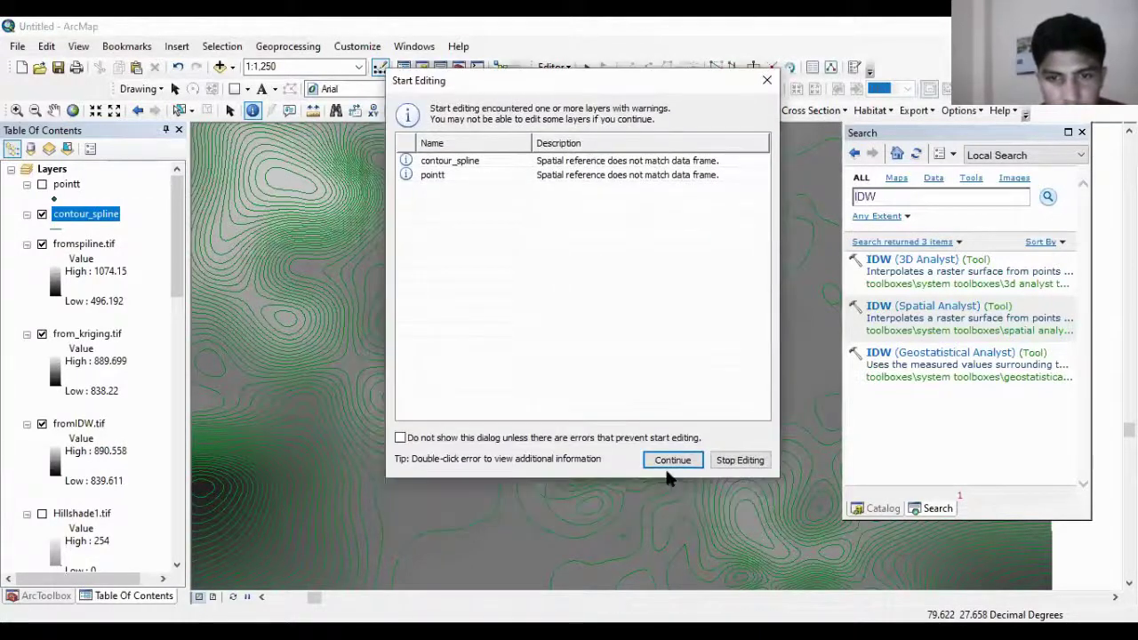
click(671, 462)
Step: Examine the course of the selected contour and the spacing of the surrounding contours across the spline surface
scroll(541, 348, down, 2)
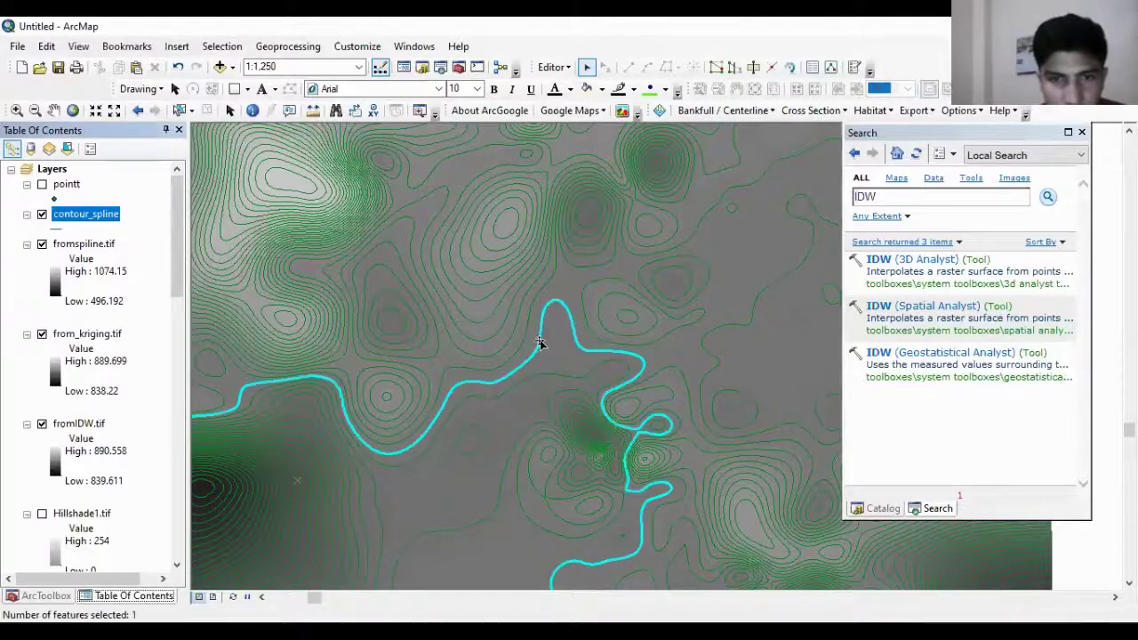
scroll(519, 298, down, 1)
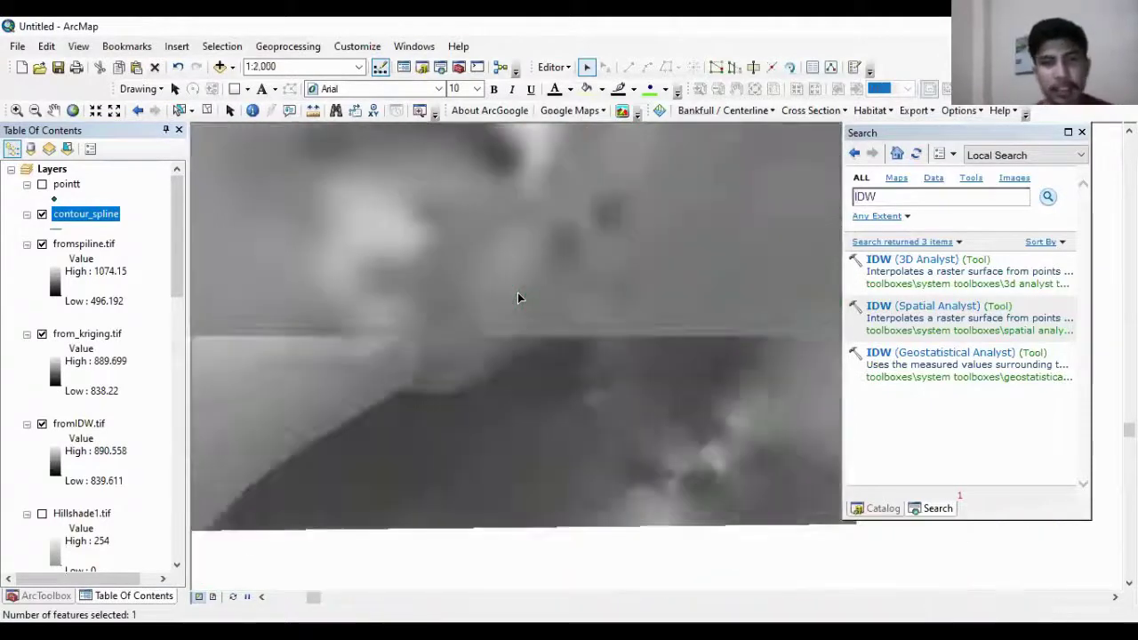
scroll(519, 298, down, 1)
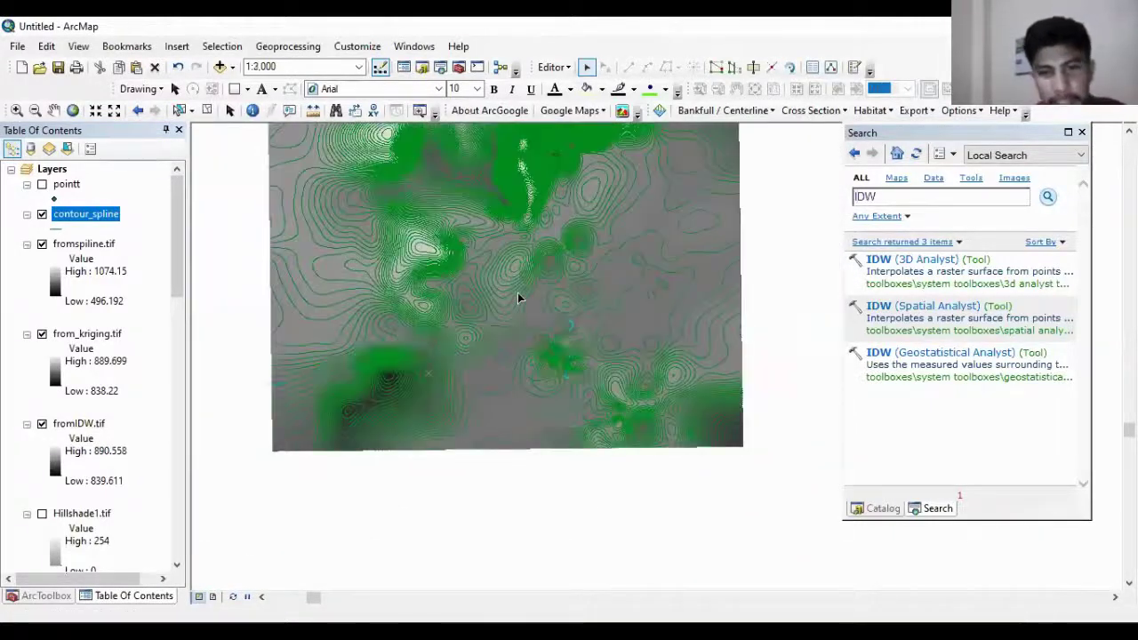
scroll(549, 335, up, 2)
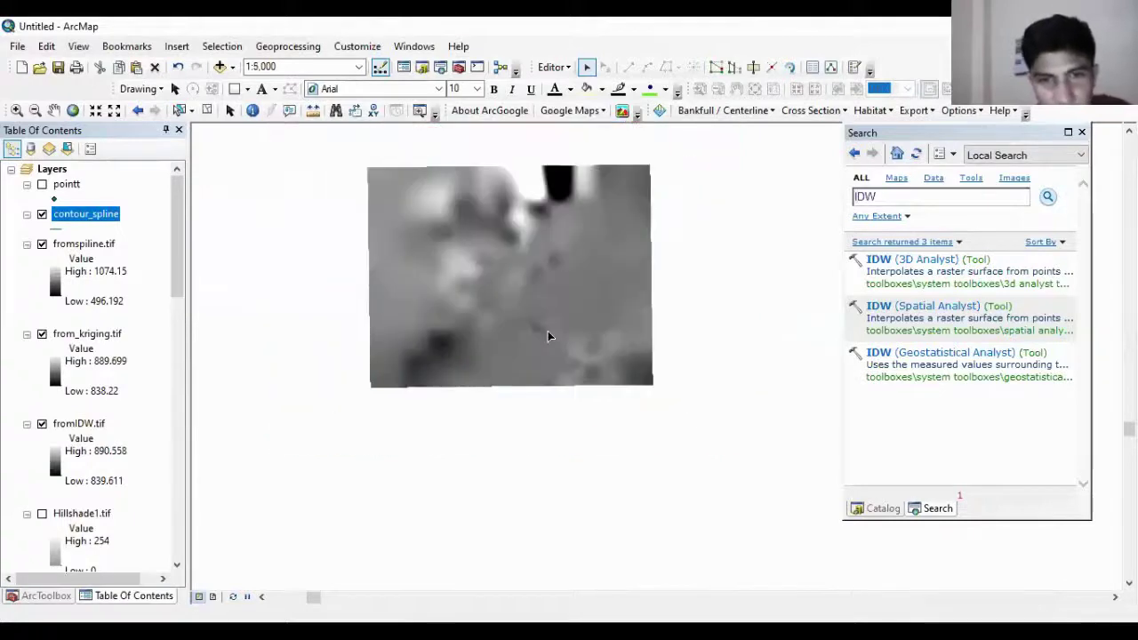
scroll(550, 335, up, 1)
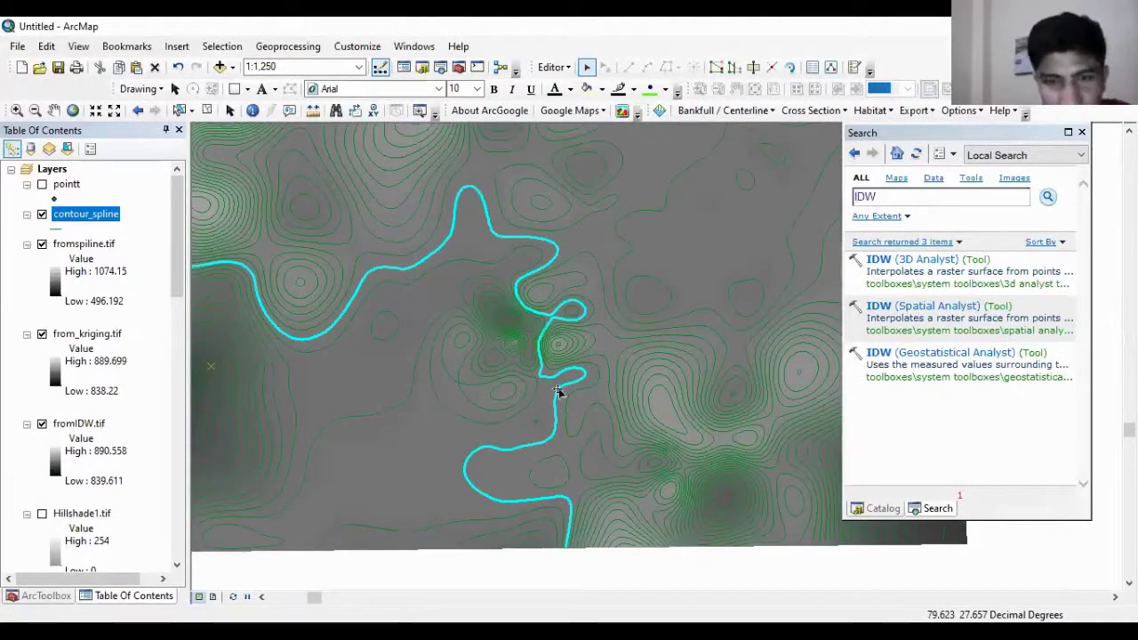
scroll(546, 353, up, 1)
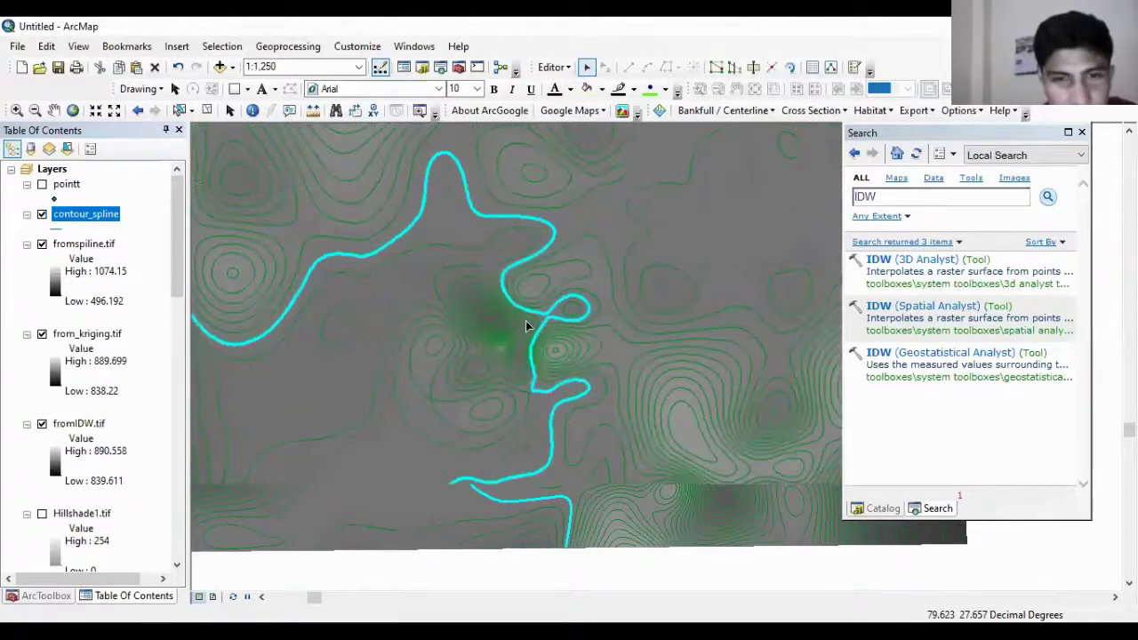
scroll(526, 326, up, 1)
scroll(526, 326, up, 1)
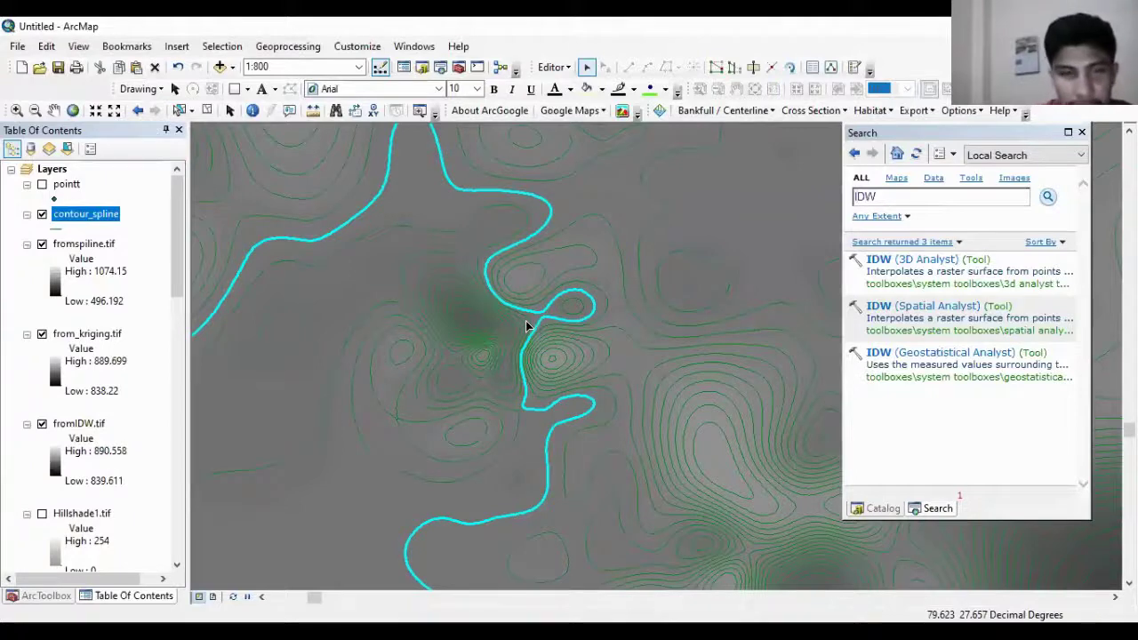
scroll(525, 326, down, 1)
scroll(526, 326, down, 1)
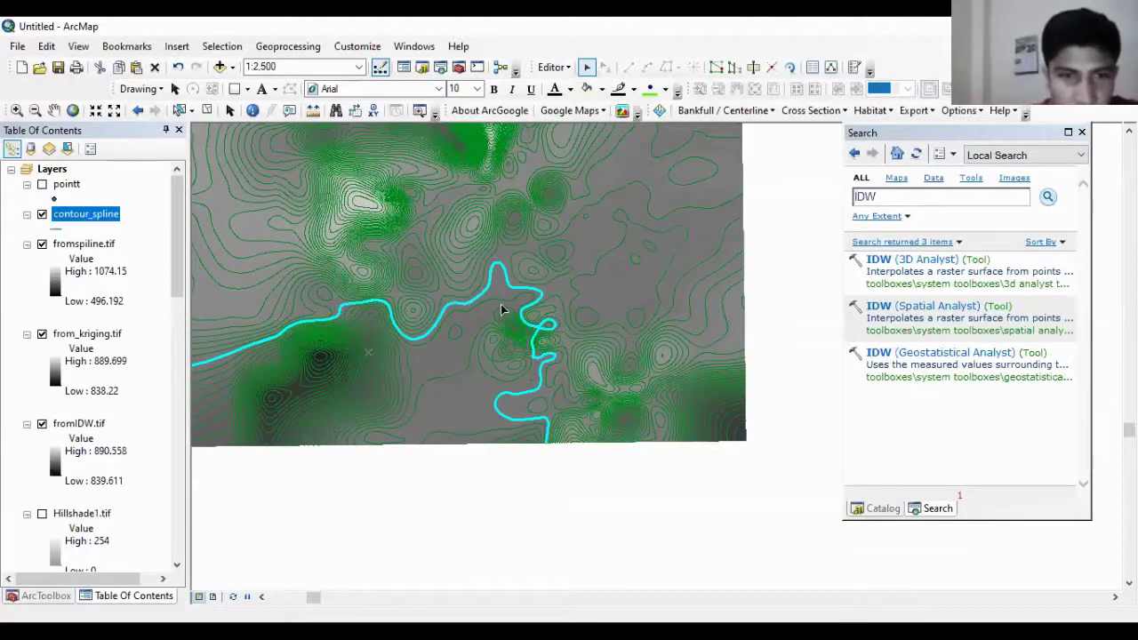
scroll(503, 309, down, 2)
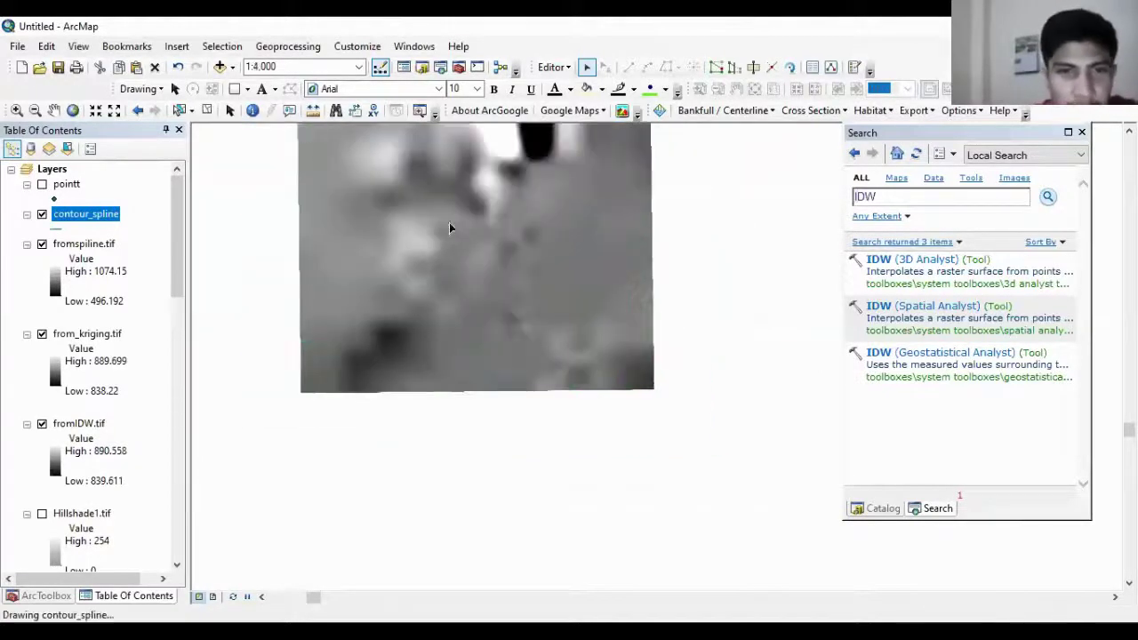
scroll(473, 167, up, 1)
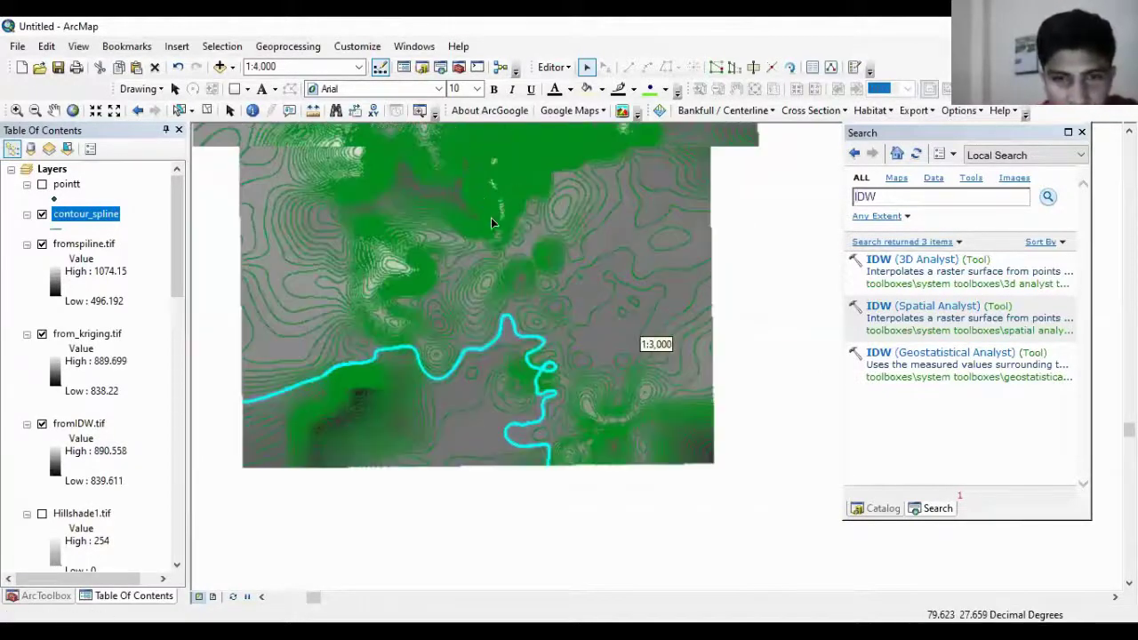
scroll(603, 466, up, 3)
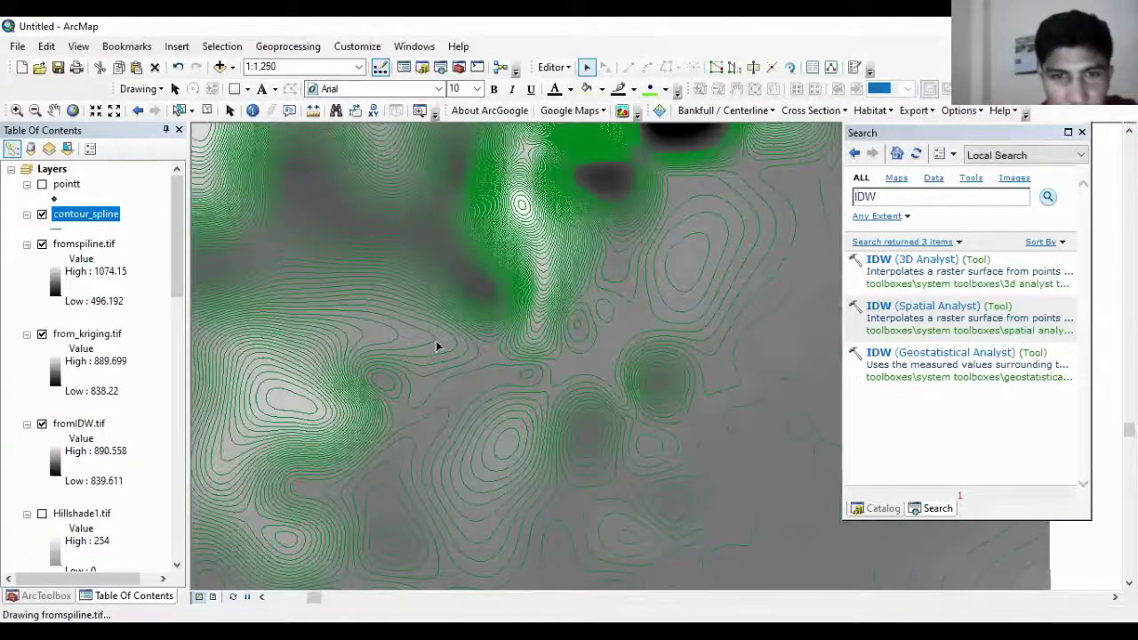
scroll(436, 341, up, 3)
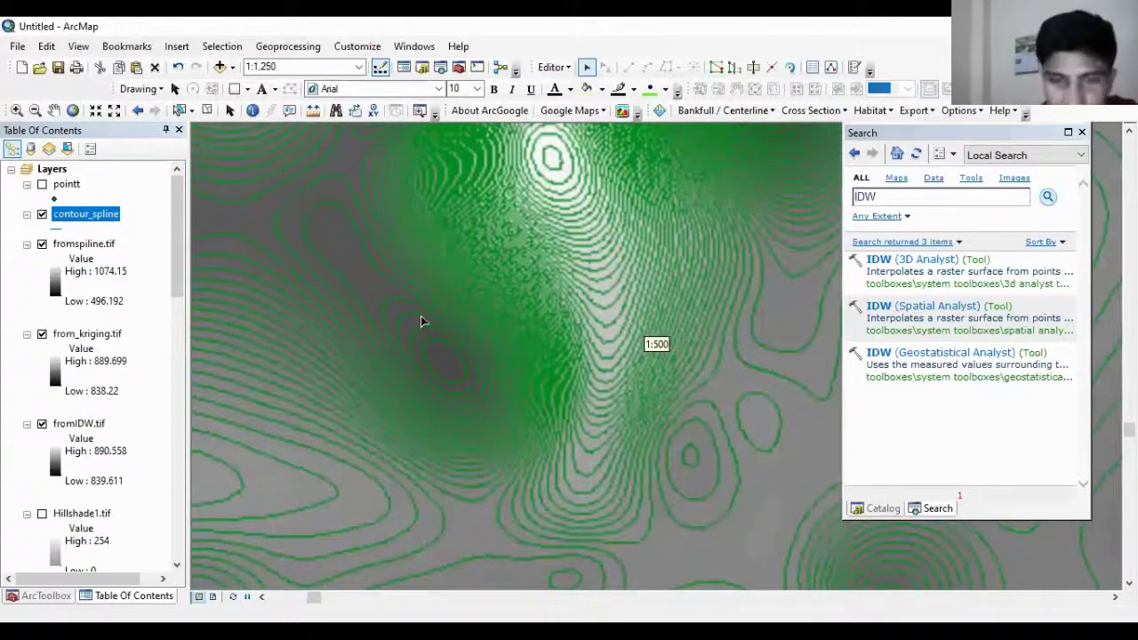
Step: Clear the contour selection and stop the edit session on the contour_spline layer
scroll(422, 322, down, 4)
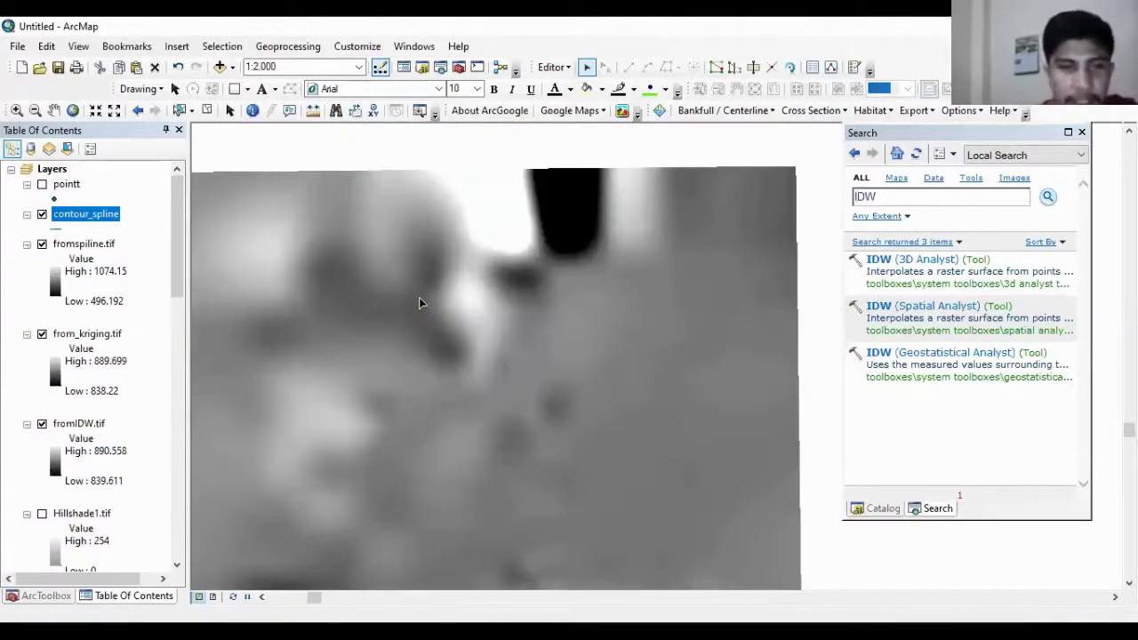
scroll(421, 294, down, 2)
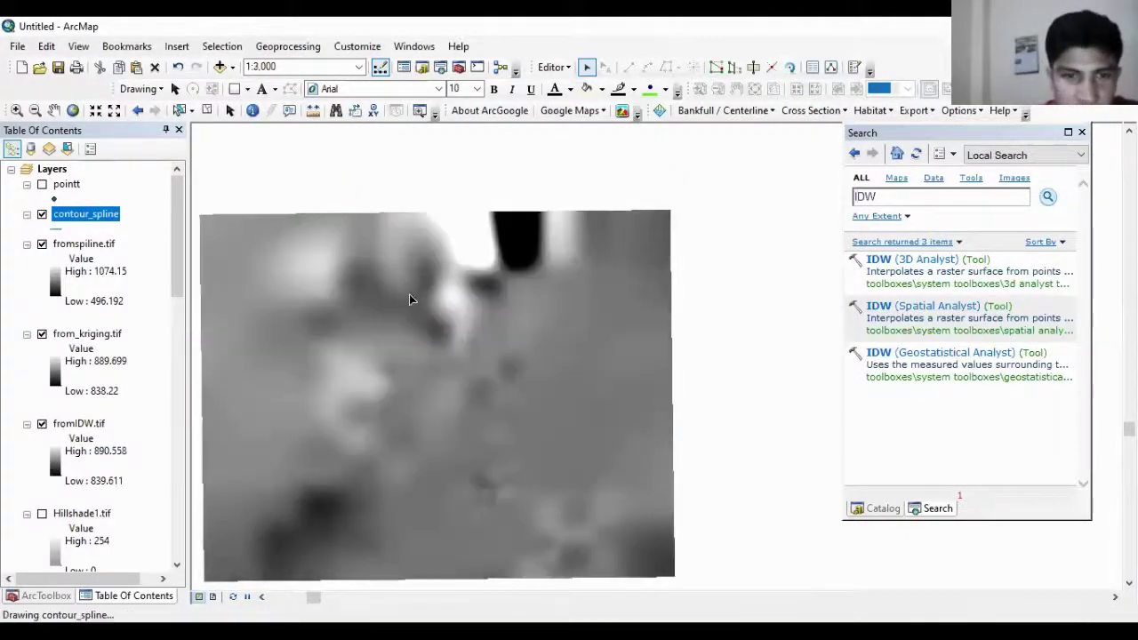
scroll(521, 361, down, 2)
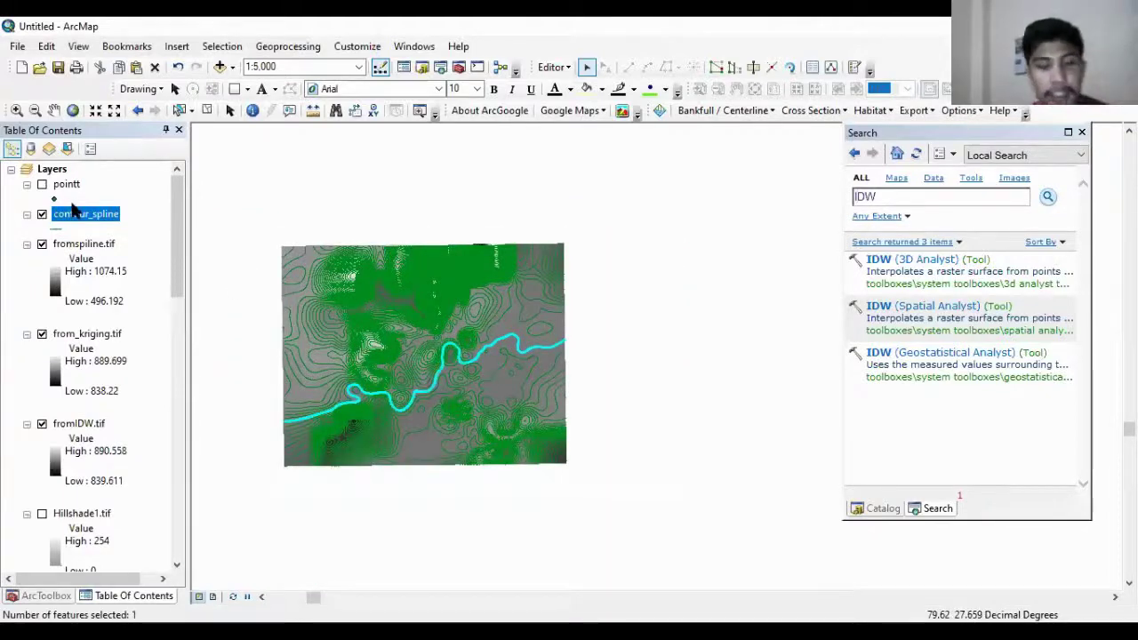
click(206, 110)
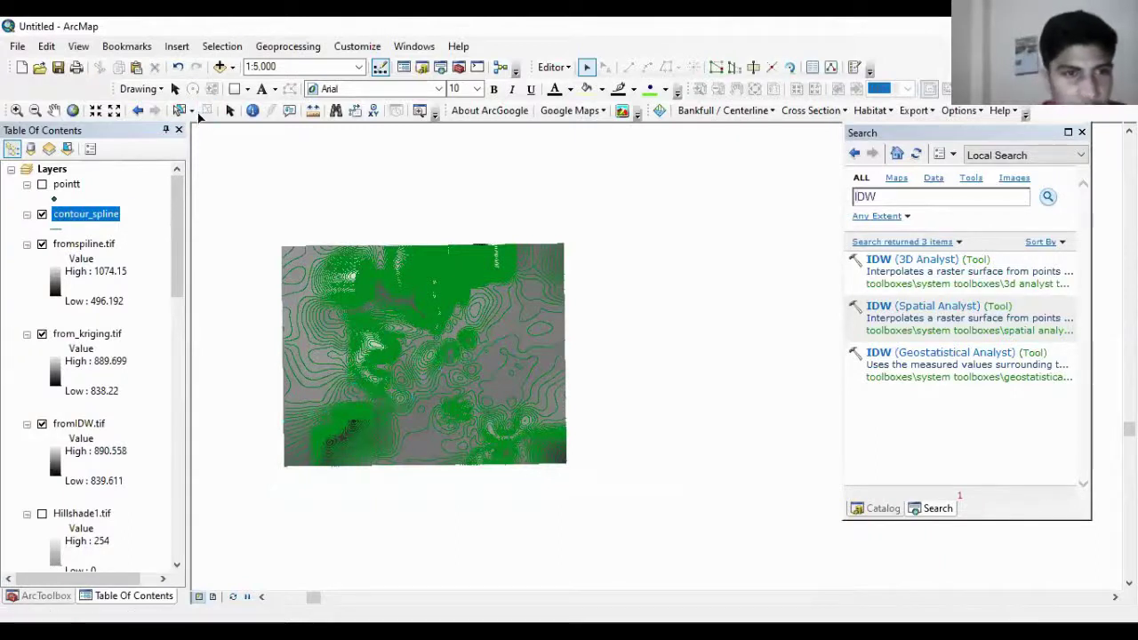
click(553, 66)
click(579, 104)
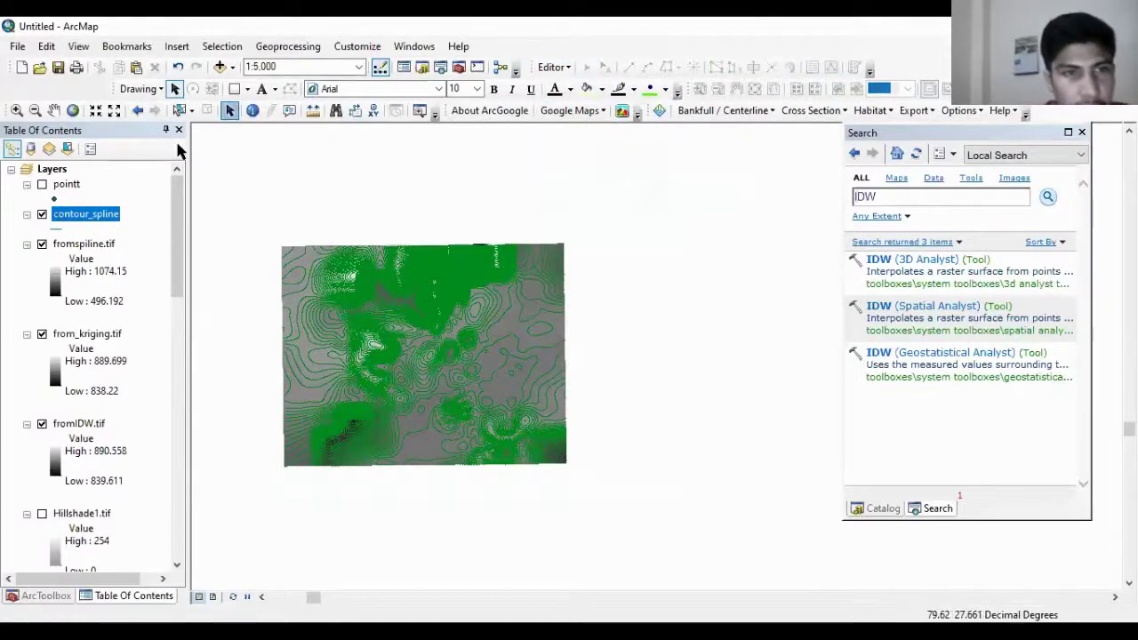
Step: Generate contours from from_kriging.tif at an interval of 2, saving the output feature class as fromkriging in the train folder
click(38, 598)
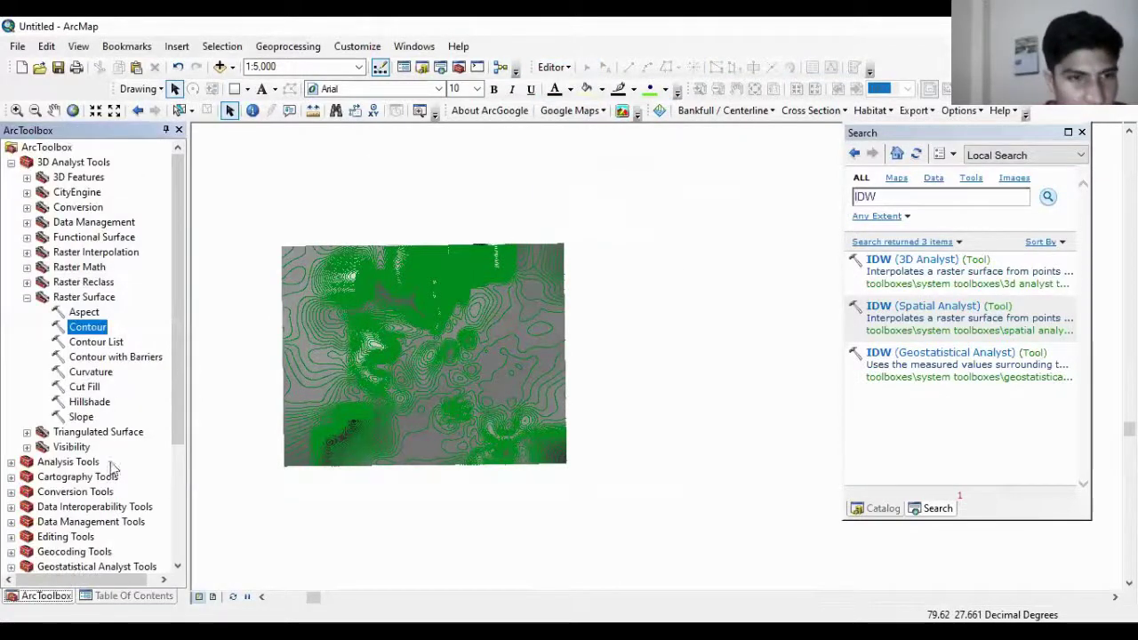
click(85, 329)
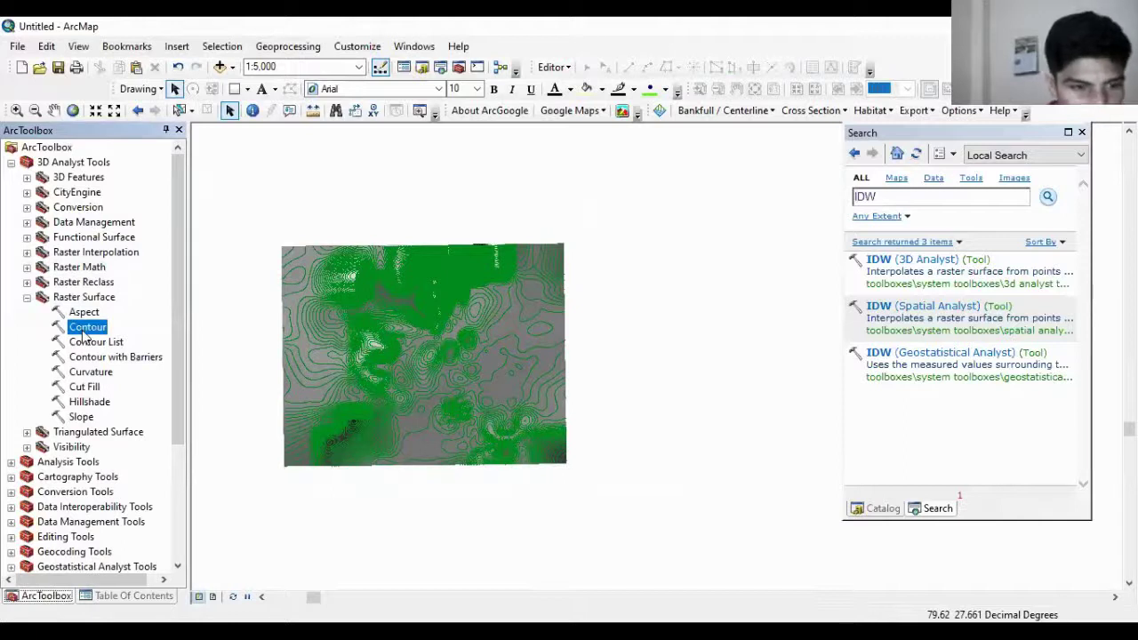
double_click(85, 329)
drag(88, 334, 299, 183)
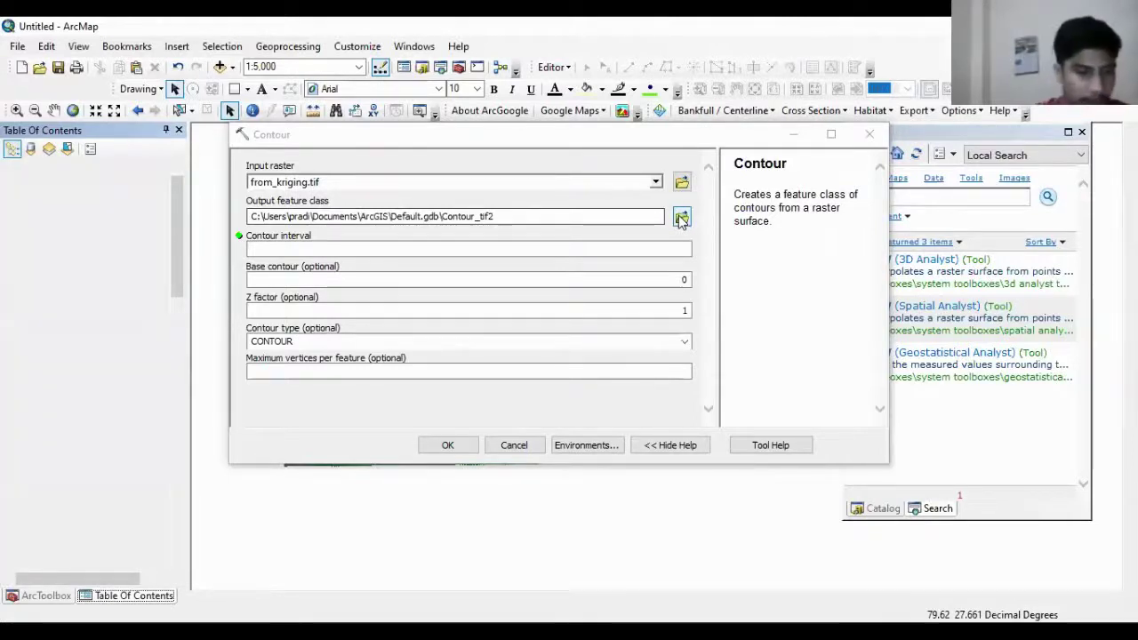
click(681, 219)
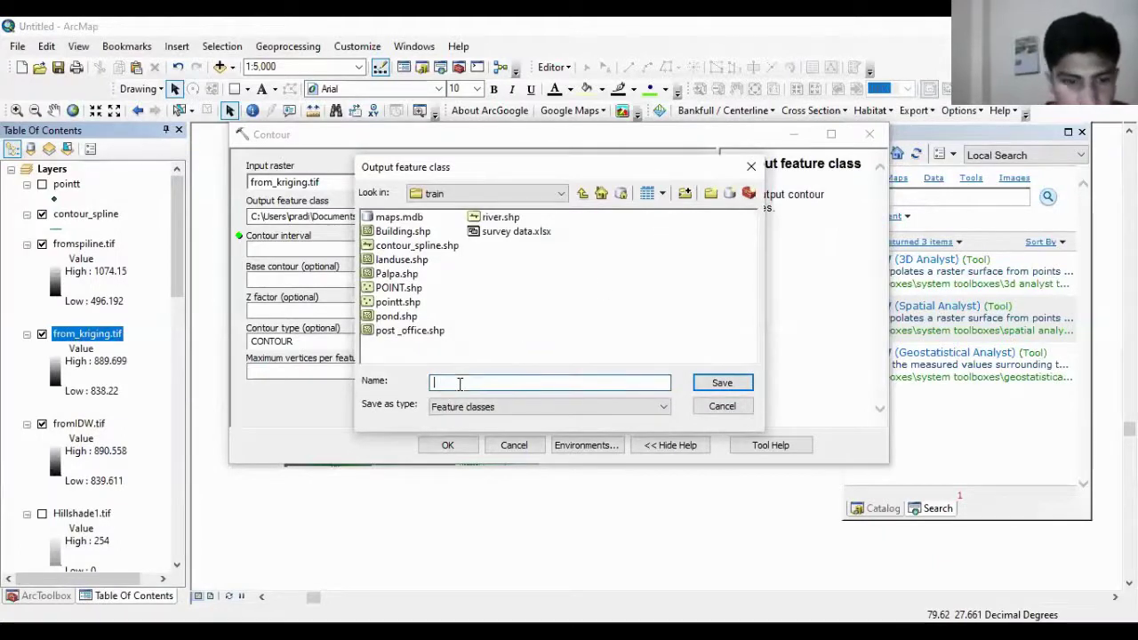
text(fromkriging)
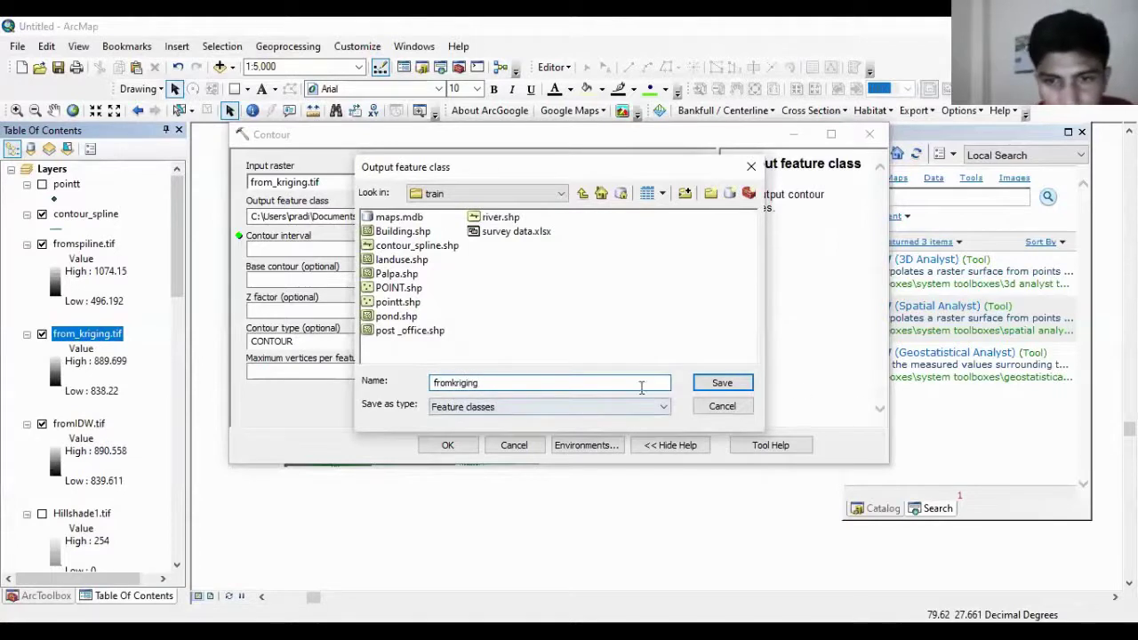
click(716, 385)
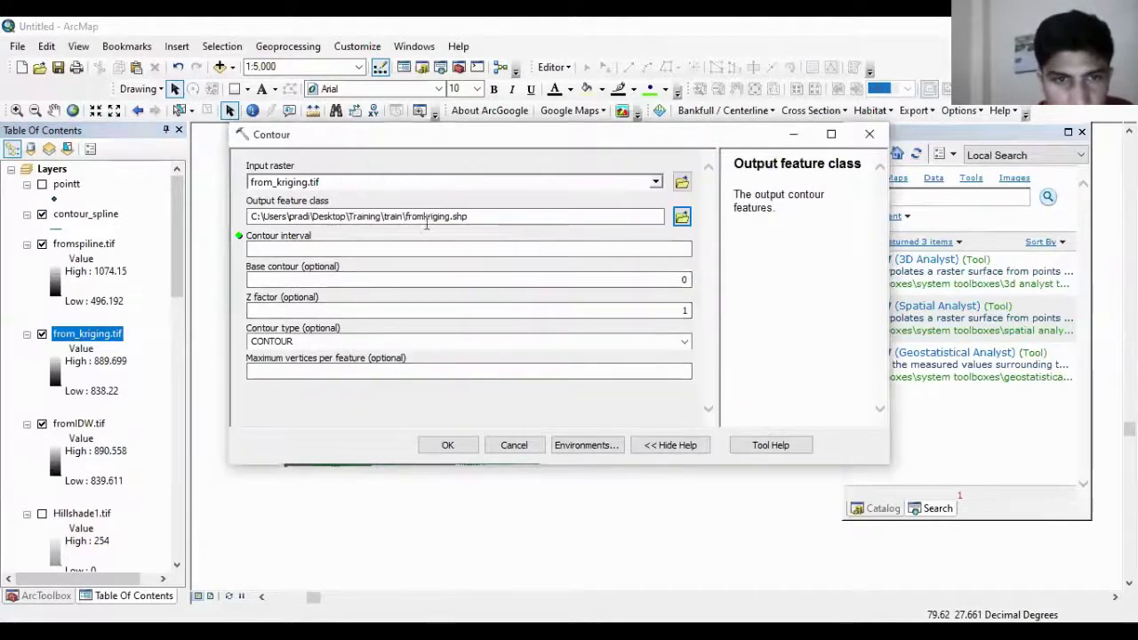
click(348, 251)
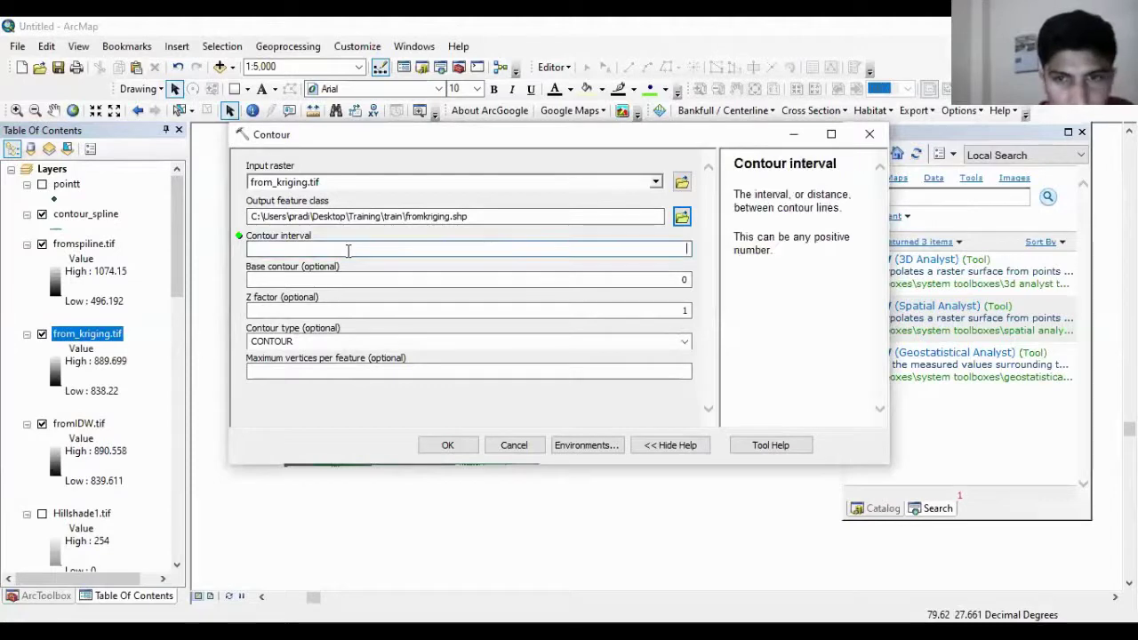
text(2)
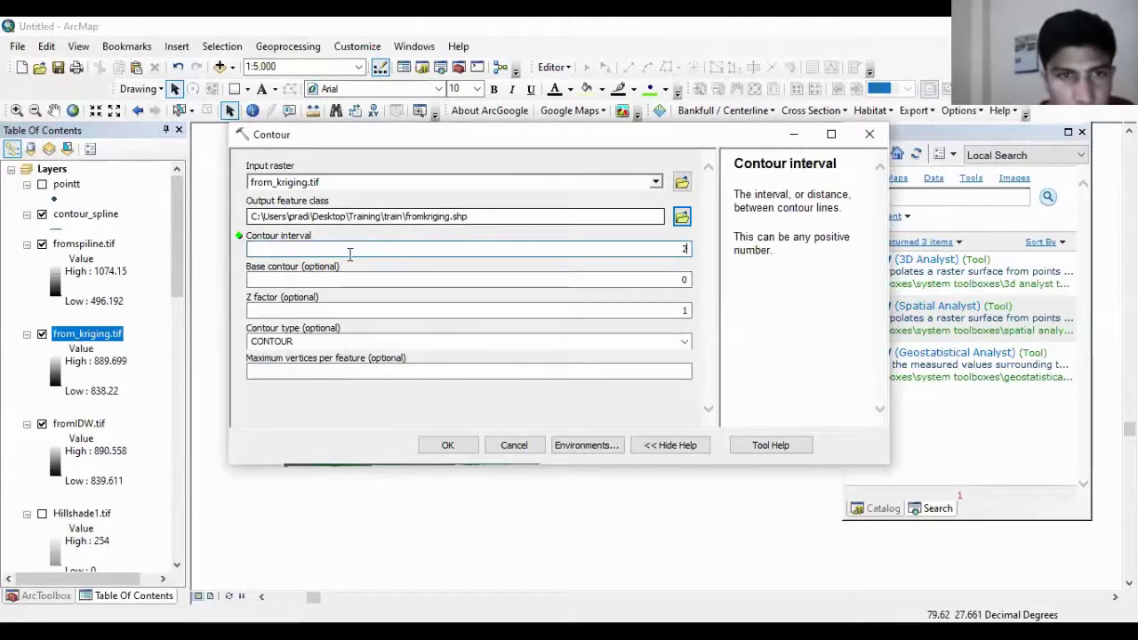
click(443, 445)
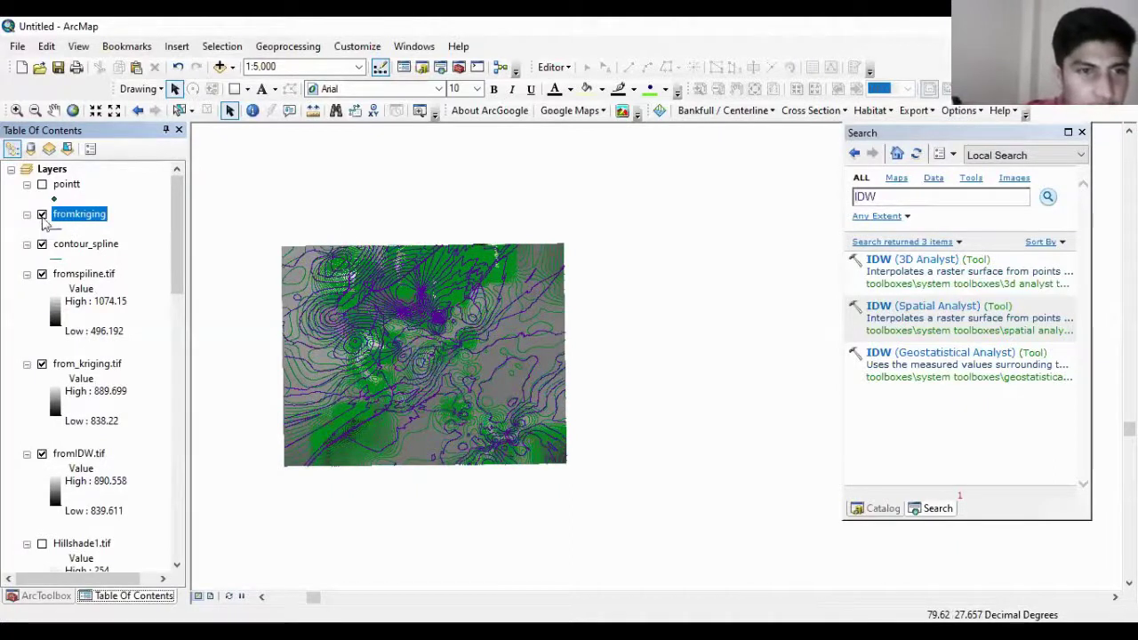
Step: Hide the contour_spline and fromkriging layers, and set fromIDW.tif as the input raster of a new Contour run
click(42, 245)
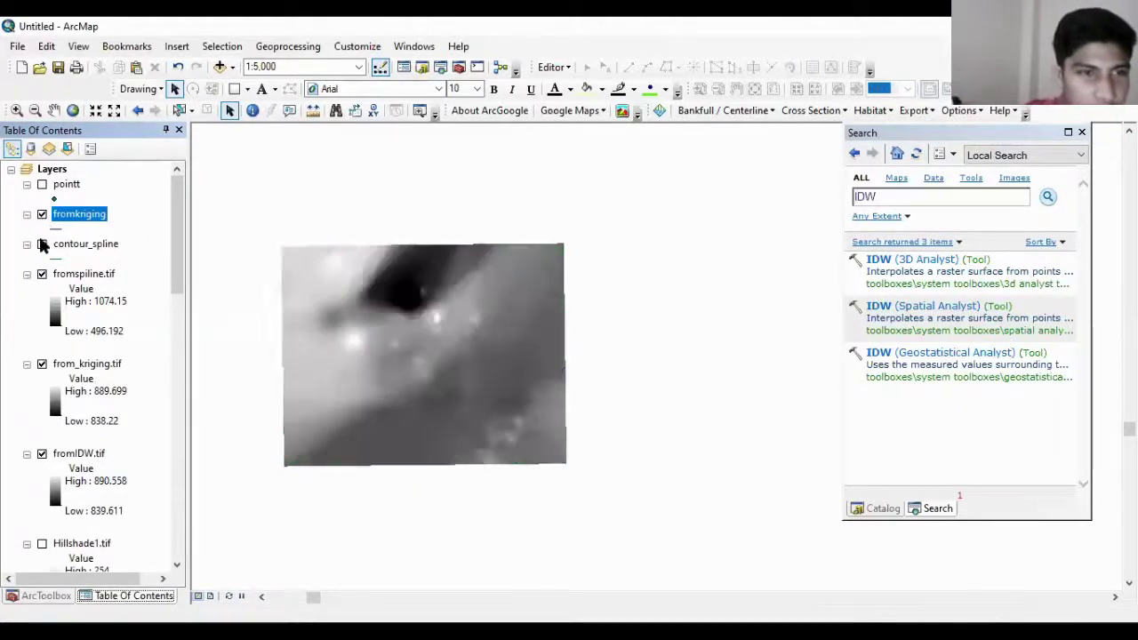
click(41, 214)
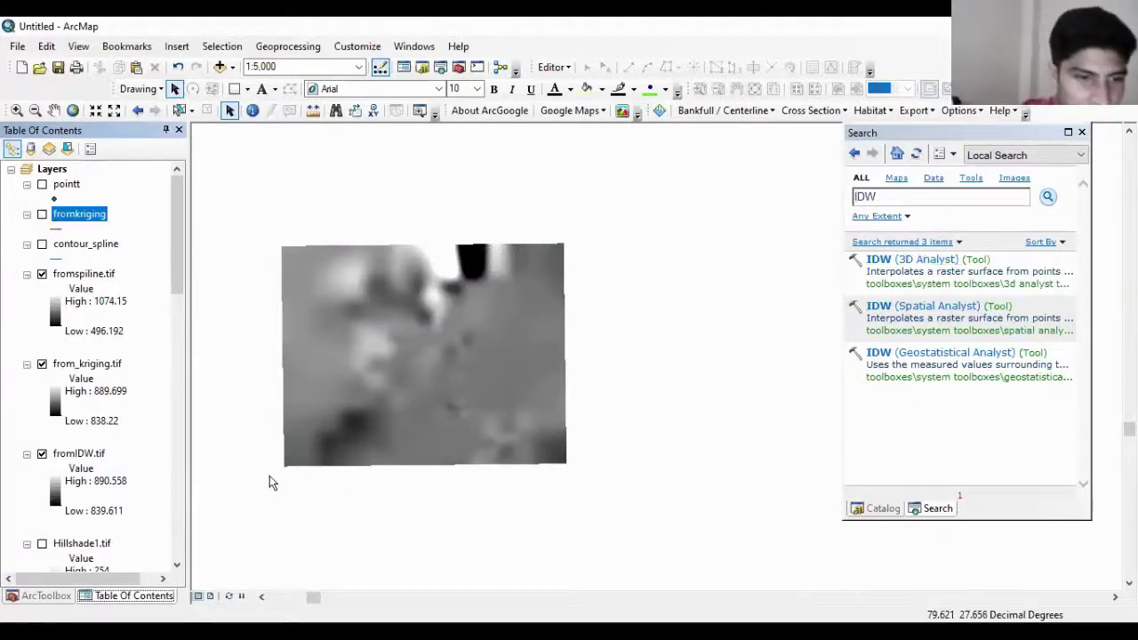
click(46, 595)
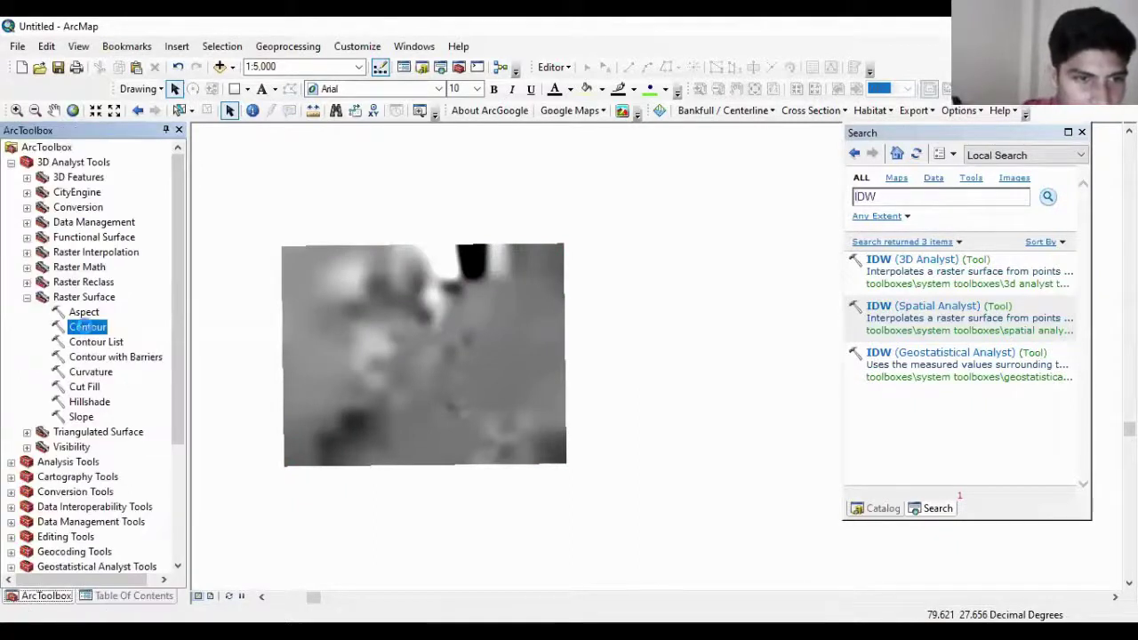
double_click(87, 328)
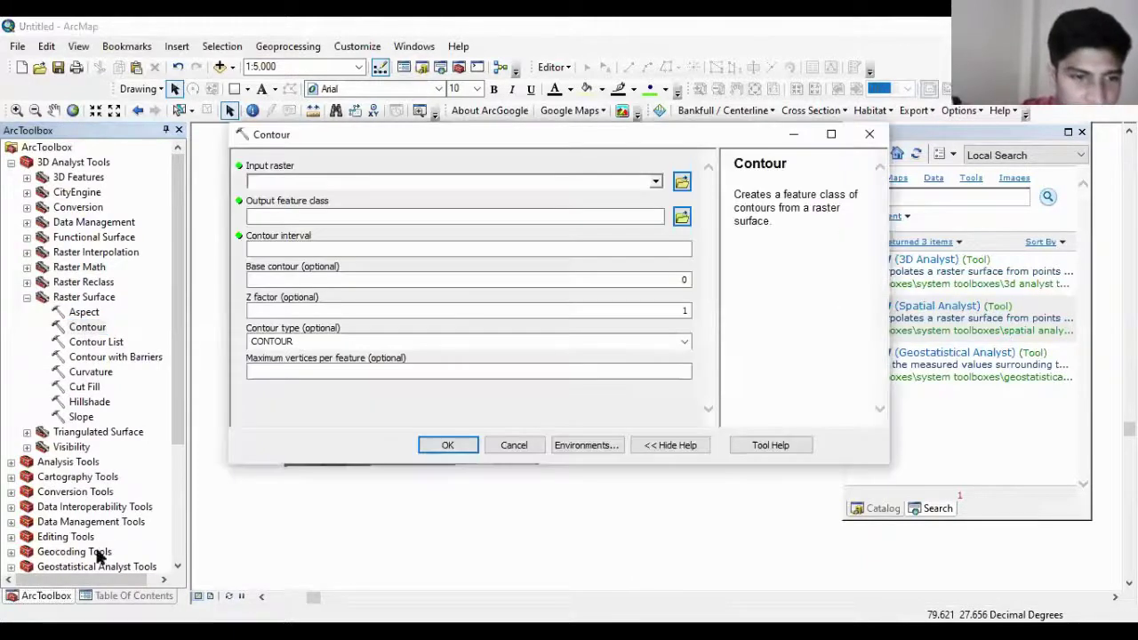
click(134, 596)
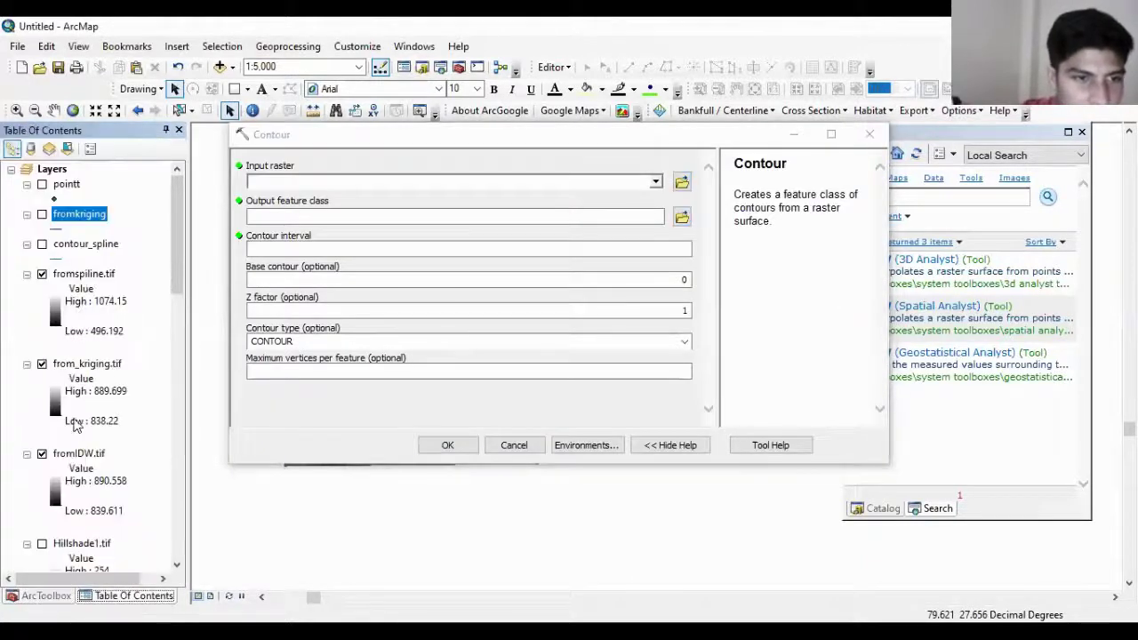
drag(82, 454, 368, 175)
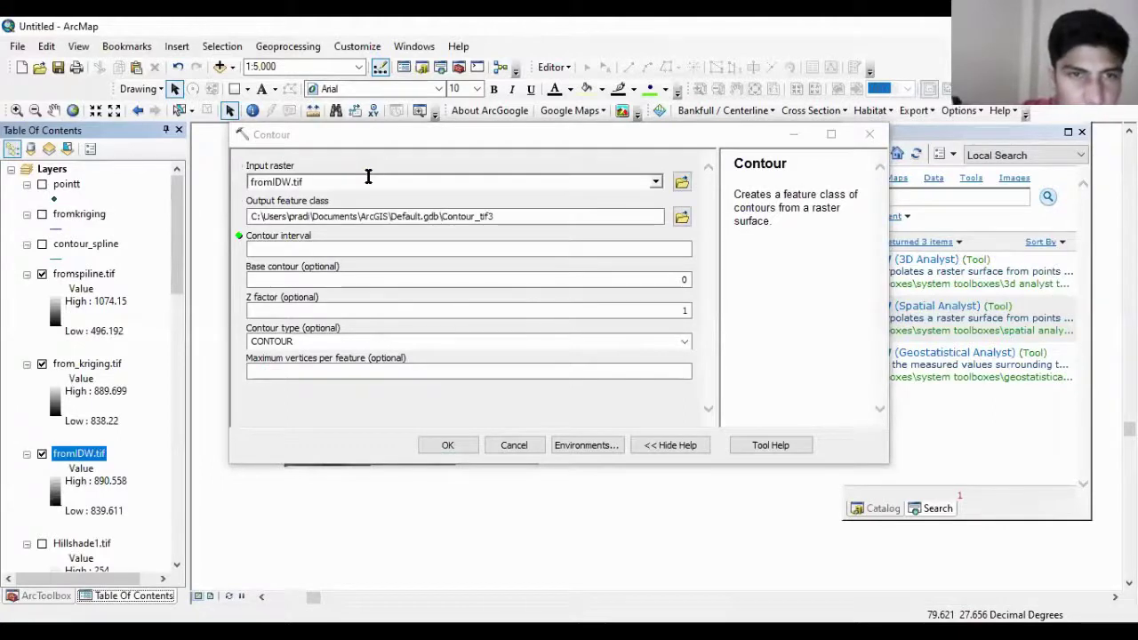
Step: Save the IDW contour output as fromidw in the train folder and generate the contours at an interval of 2
click(682, 219)
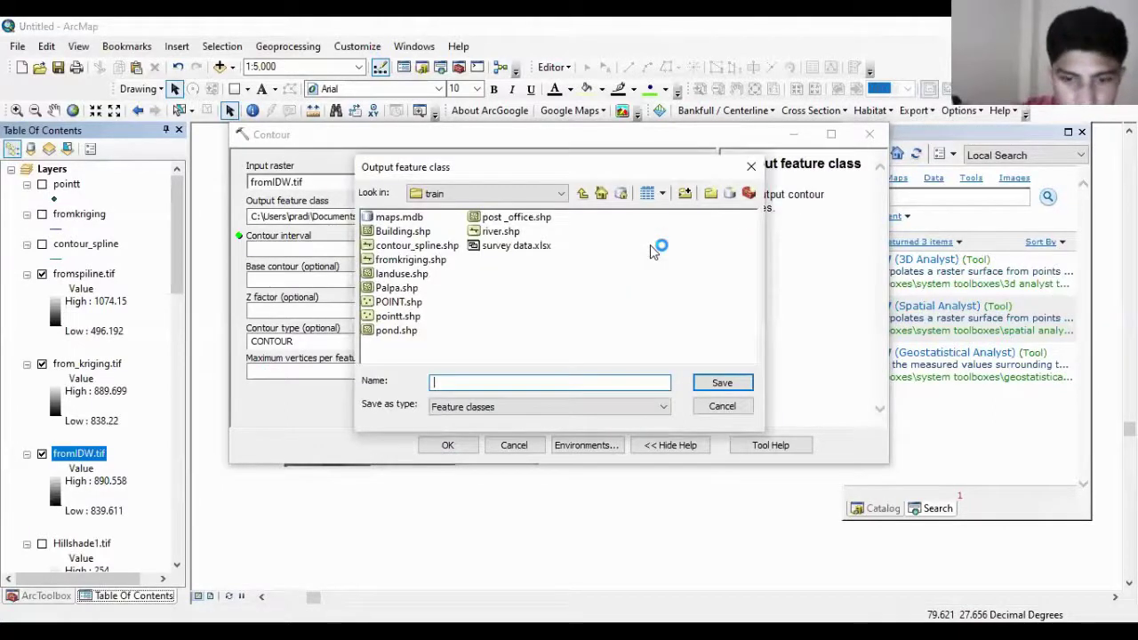
text(g)
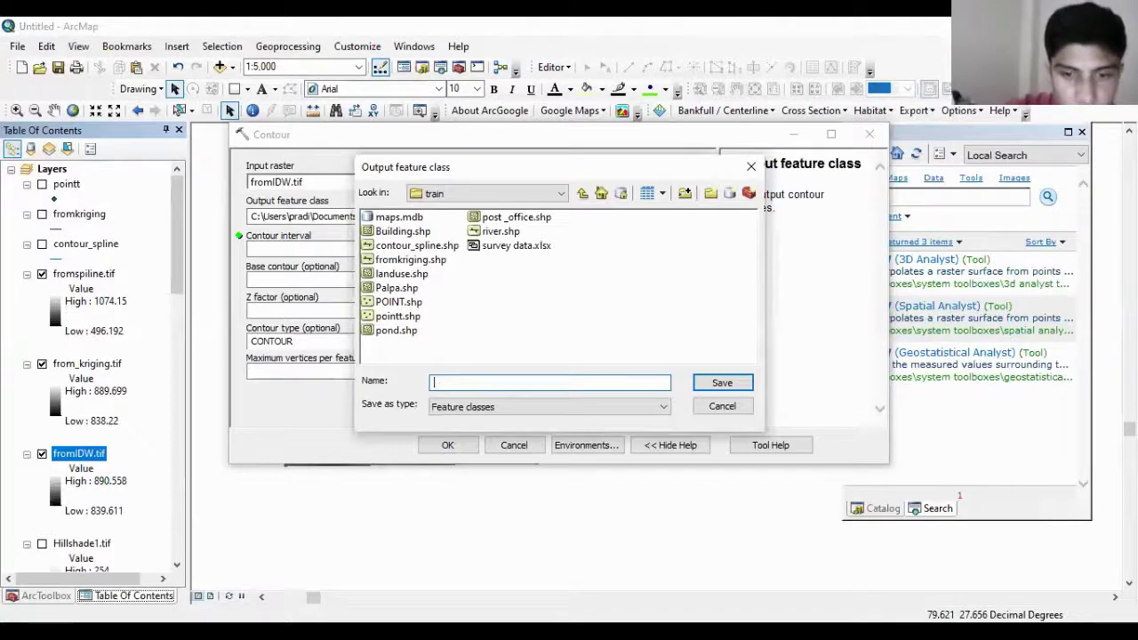
text(rom)
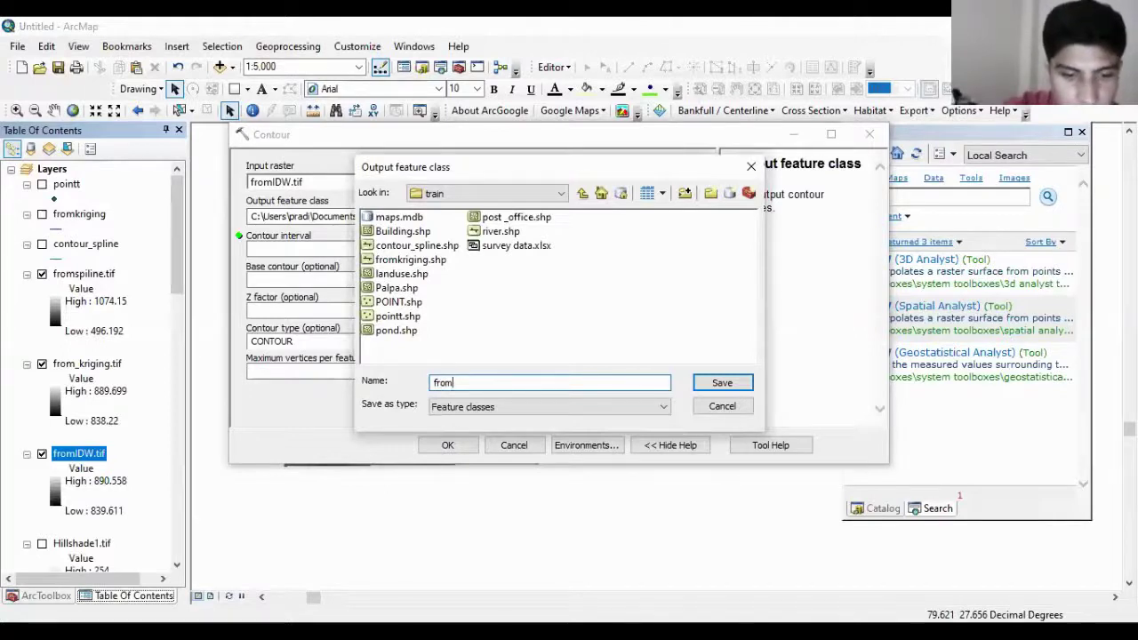
text(idw)
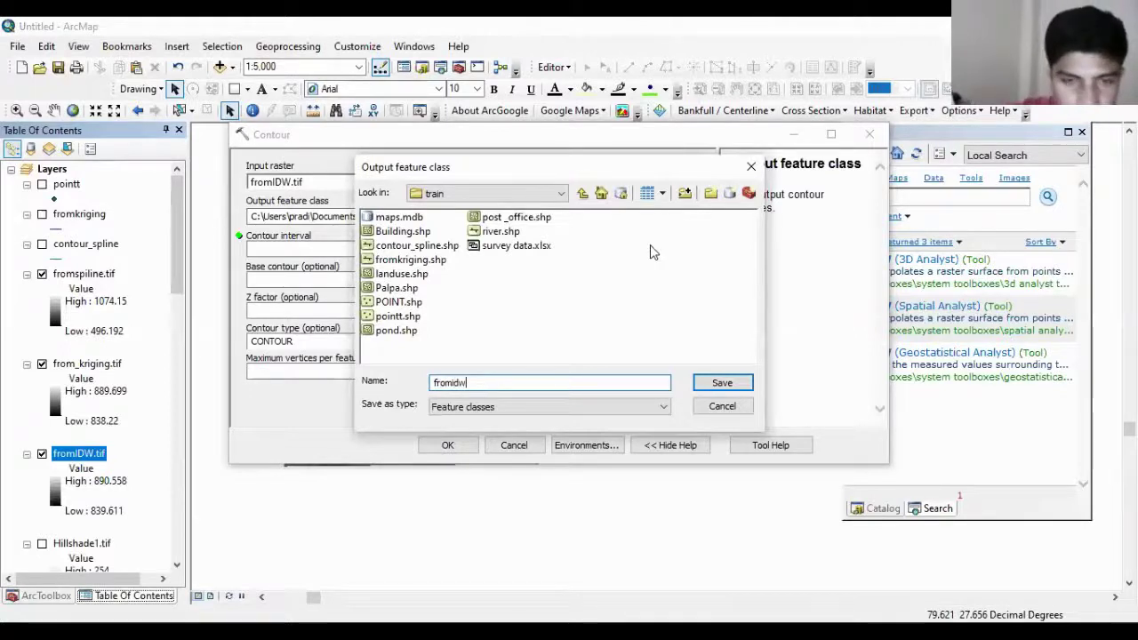
click(722, 383)
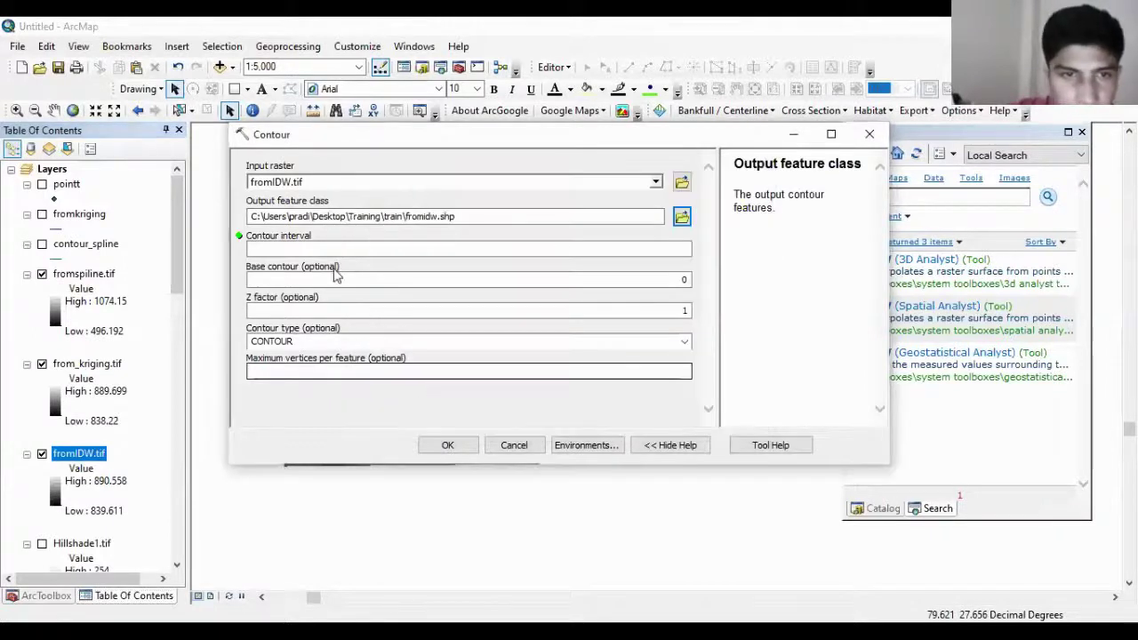
click(425, 251)
text(2)
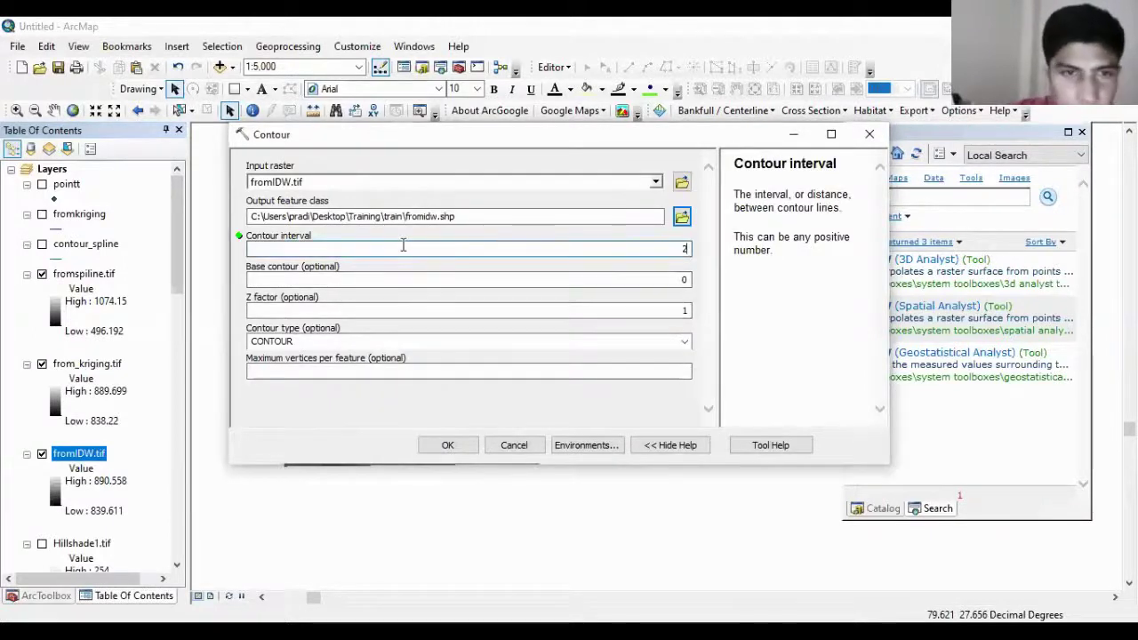
click(461, 442)
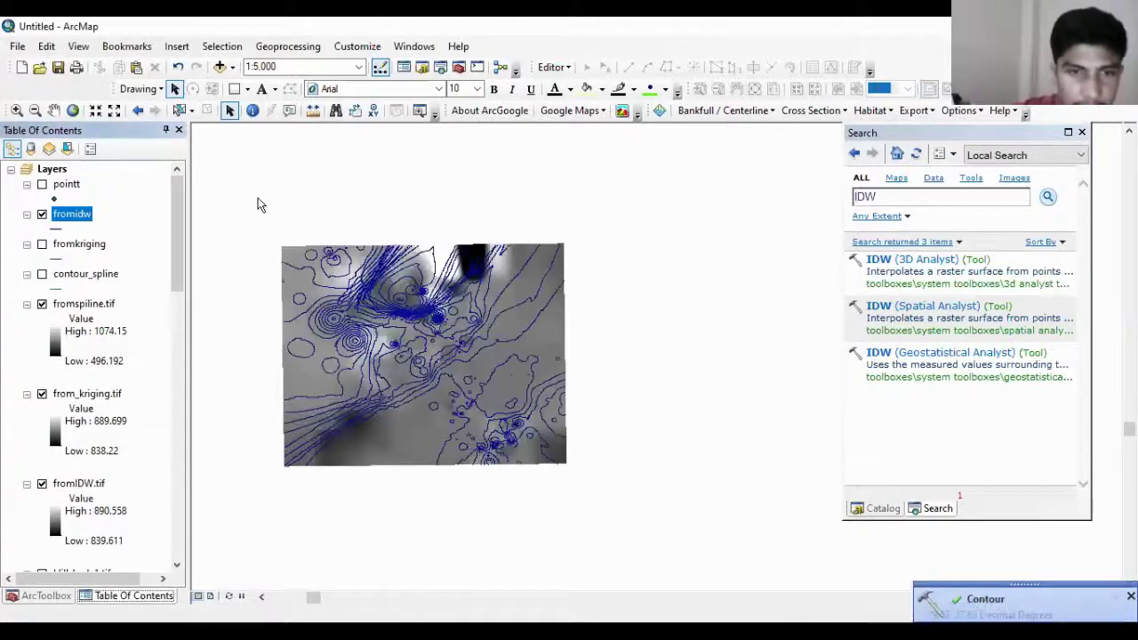
Step: Examine the fromidw contours up close and compare them with the fromkriging contours by switching the visibility of both layers
scroll(436, 325, down, 3)
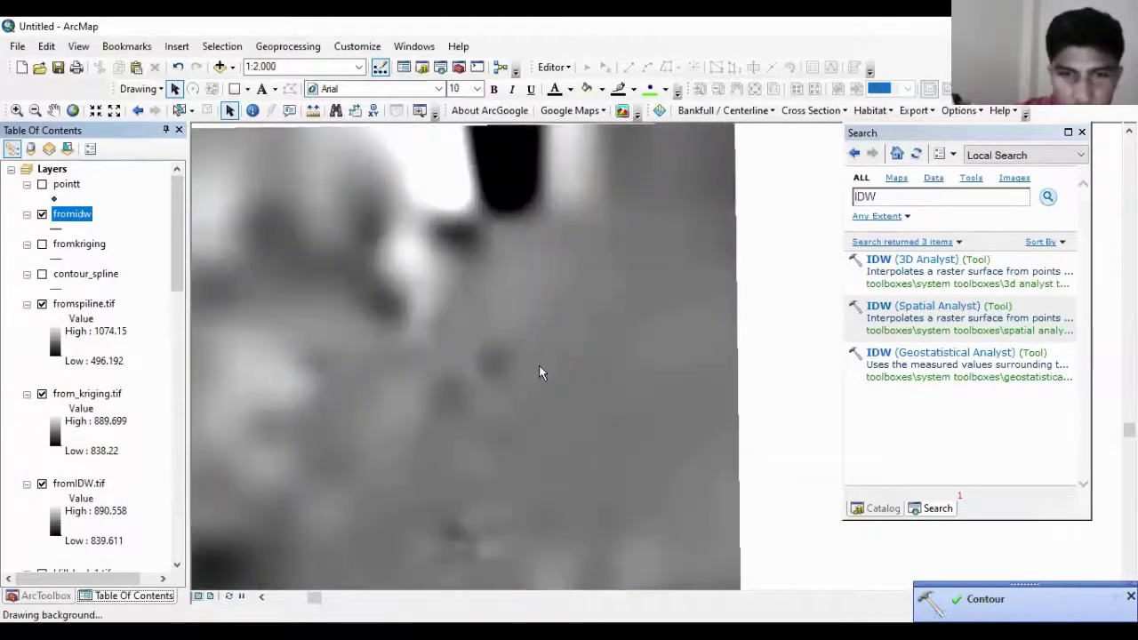
scroll(514, 328, down, 2)
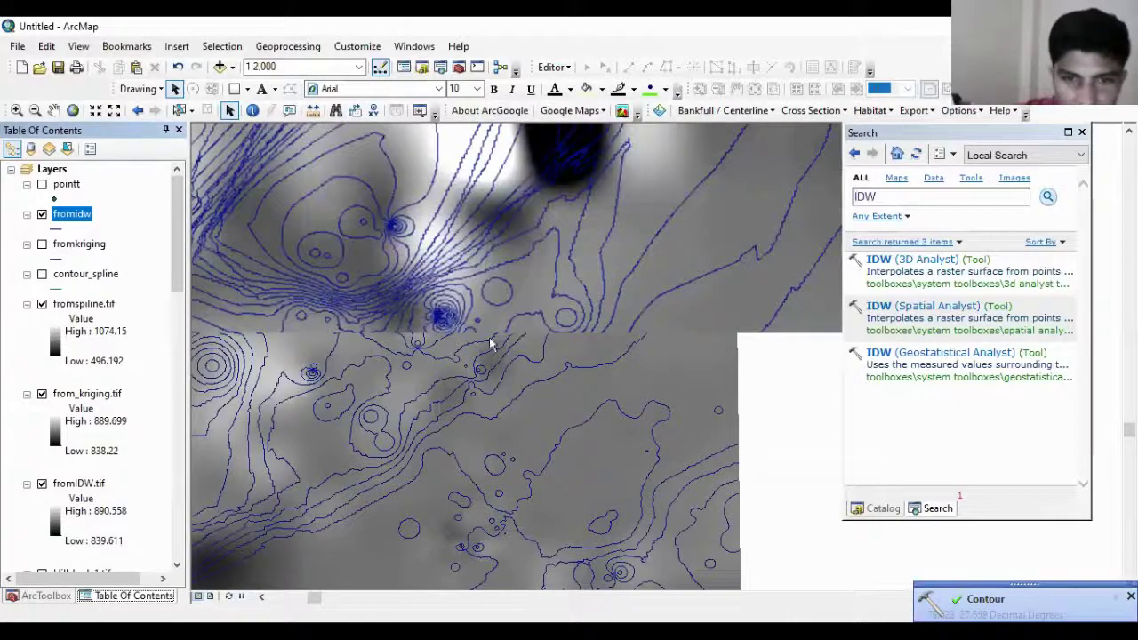
scroll(490, 338, down, 2)
scroll(355, 263, down, 2)
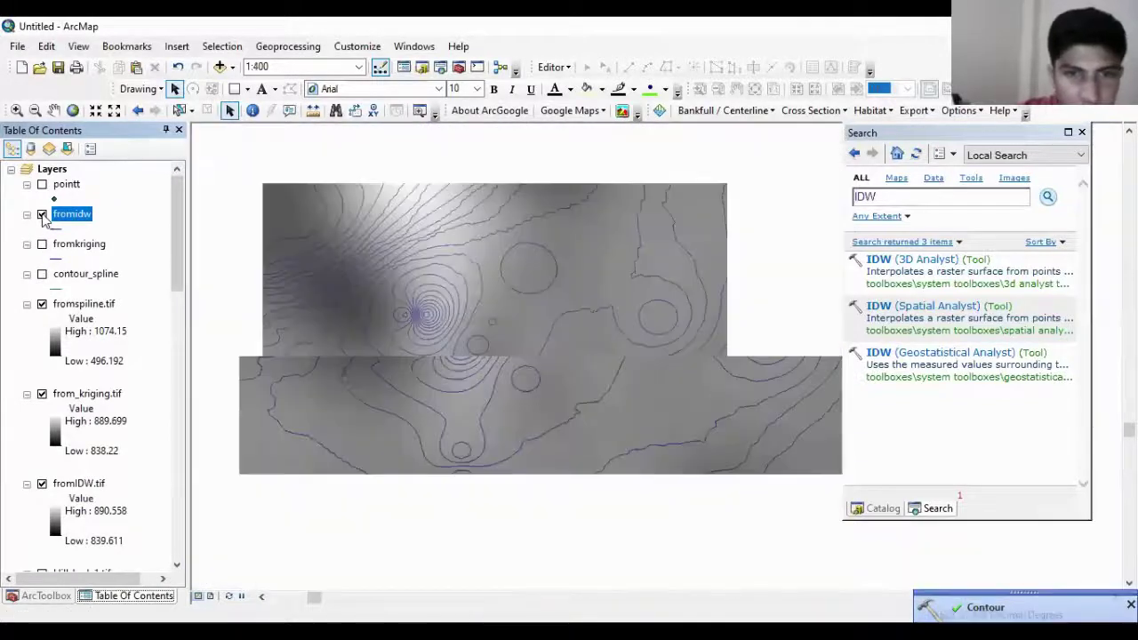
click(42, 215)
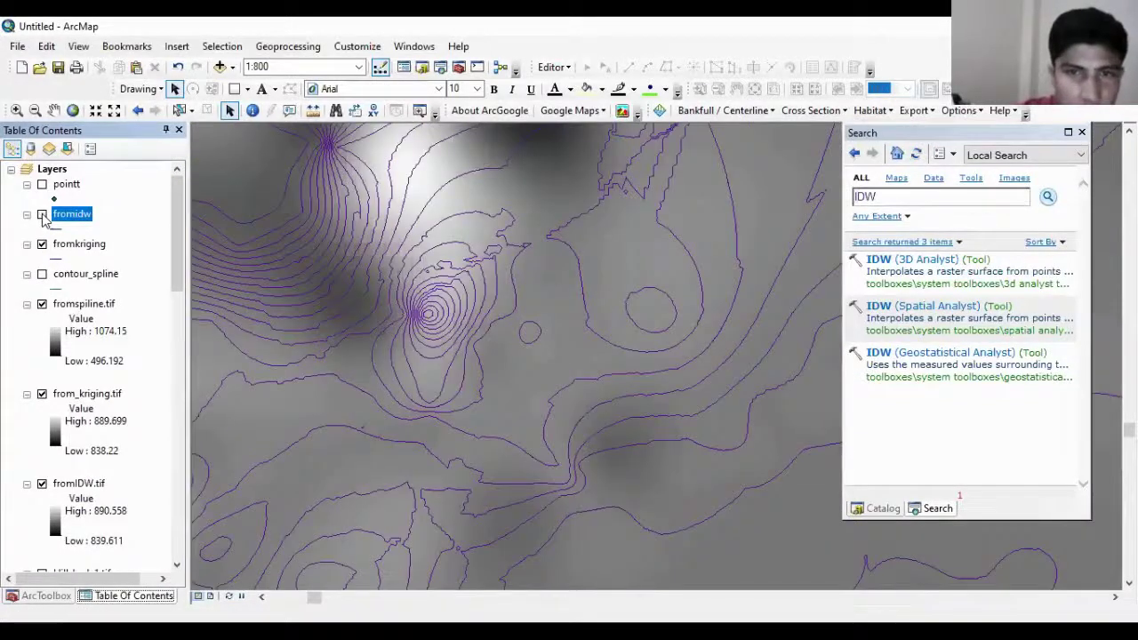
click(41, 215)
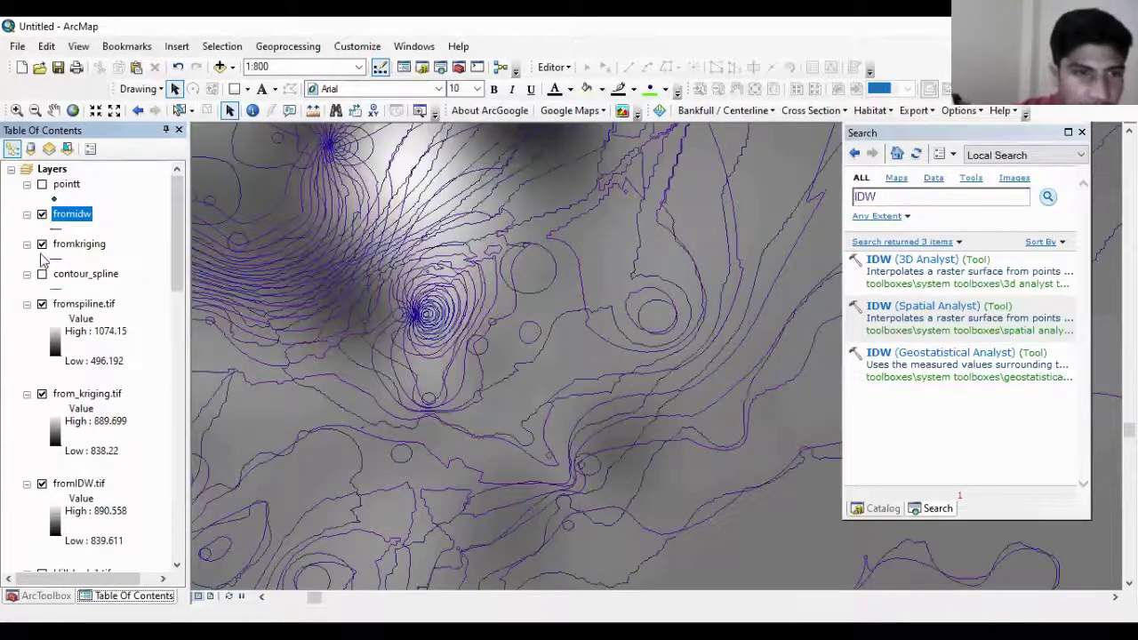
click(41, 244)
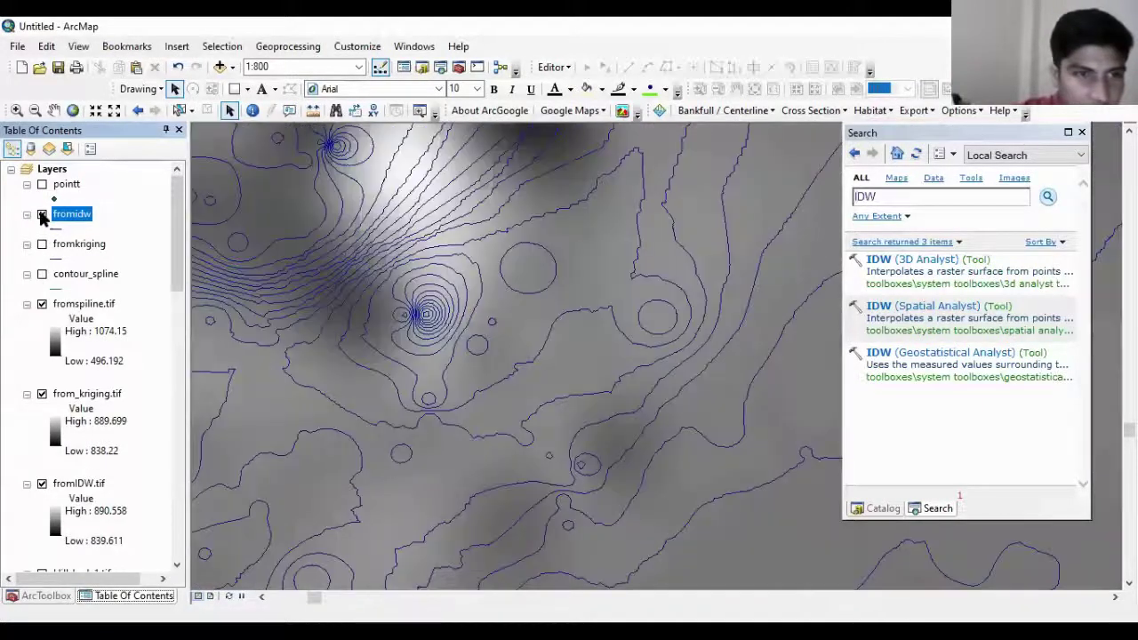
Step: Show the contour_spline layer over the fromidw contours for comparison, and hide fromidw to view the spline contours alone
click(42, 274)
click(42, 215)
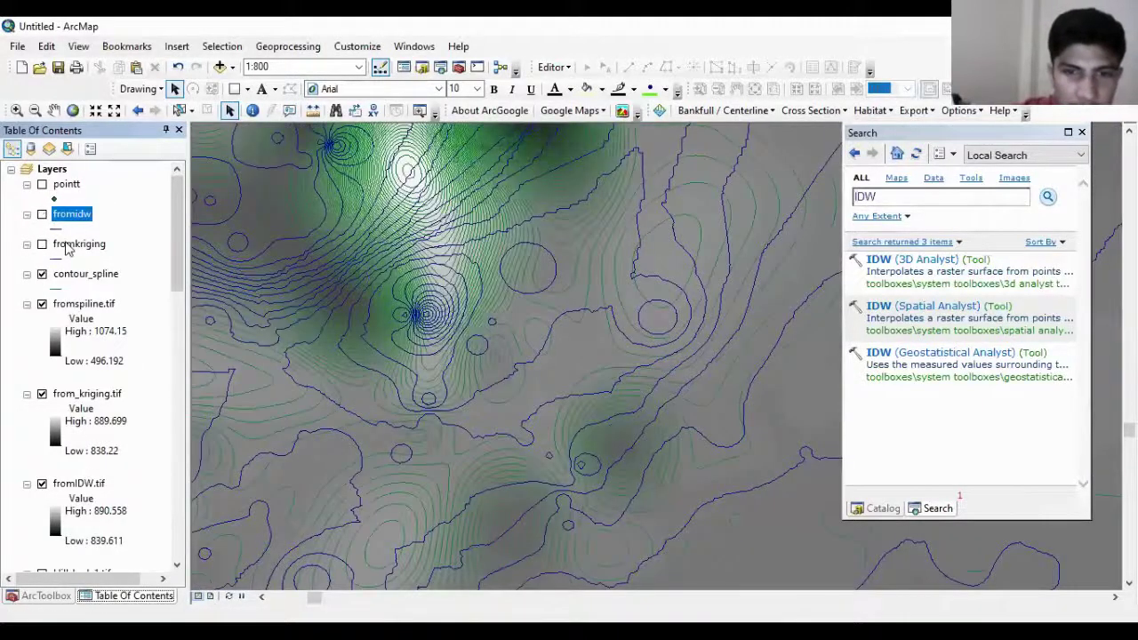
scroll(579, 285, up, 2)
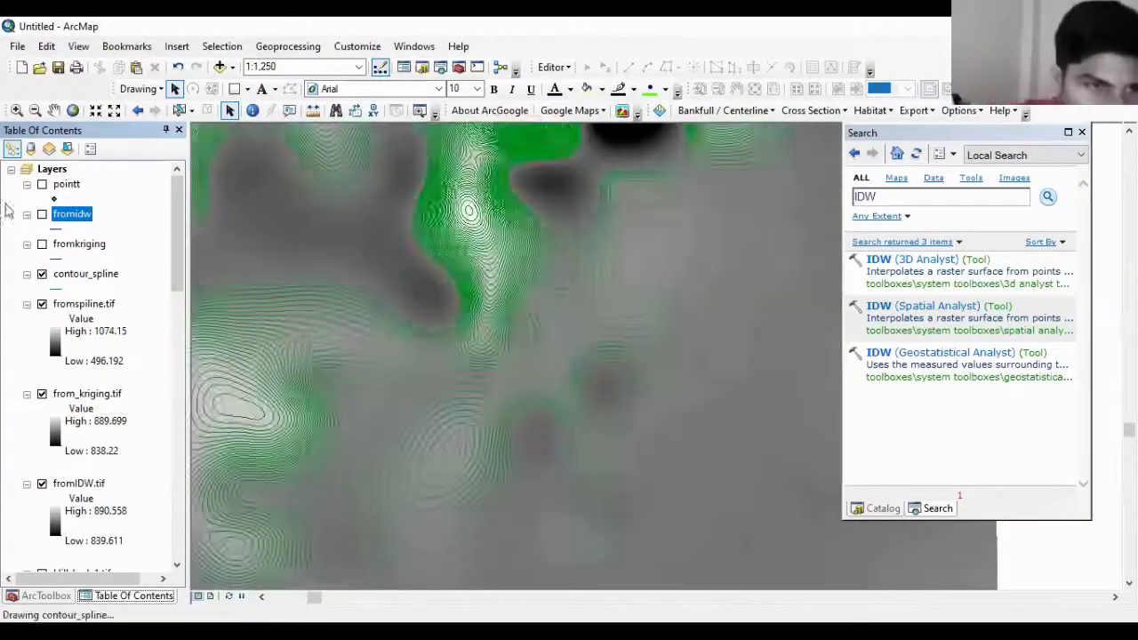
Step: Show the fromkriging layer over the contour_spline contours for comparison, and hide both contour layers
click(43, 246)
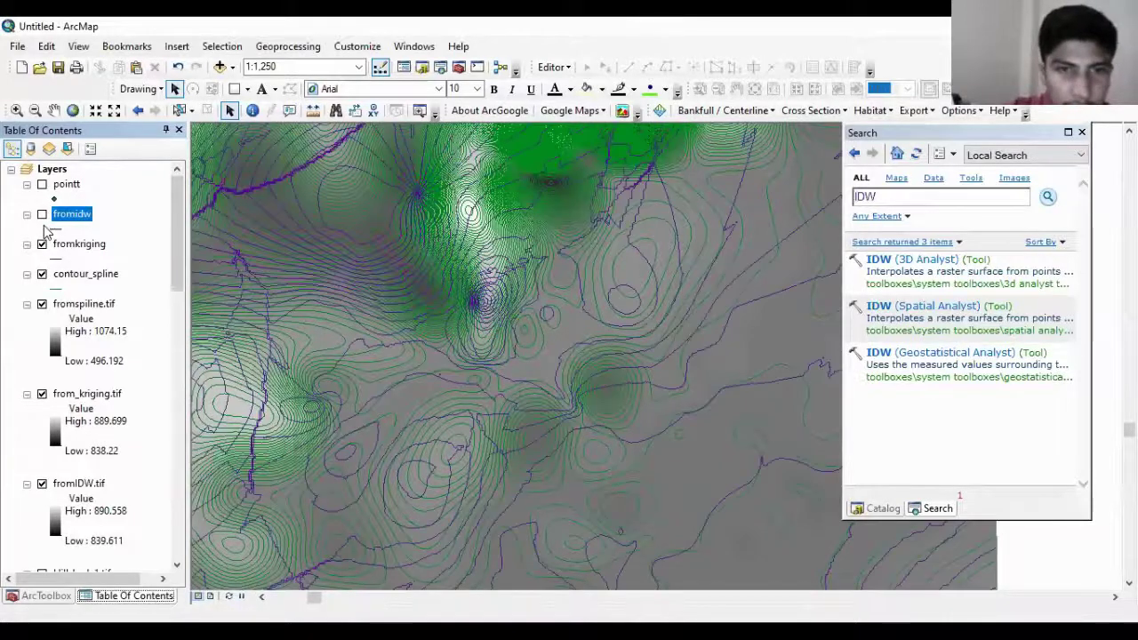
click(42, 243)
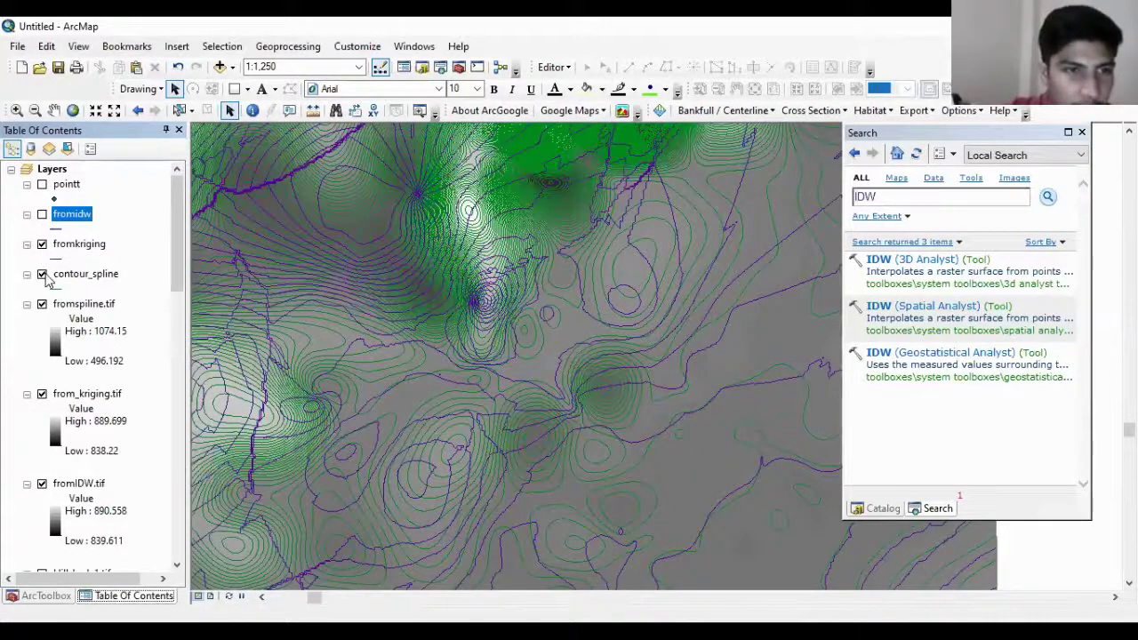
click(42, 274)
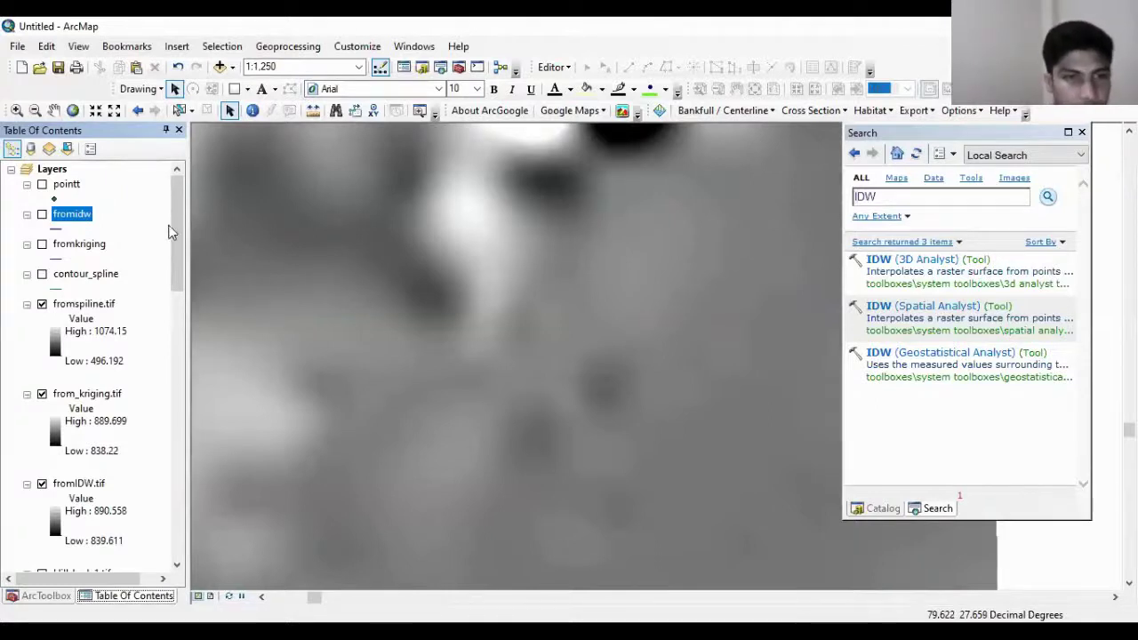
Step: Hide the fromIDW.tif, from_kriging.tif and fromspiline.tif elevation rasters to leave the map view empty
drag(176, 230, 176, 255)
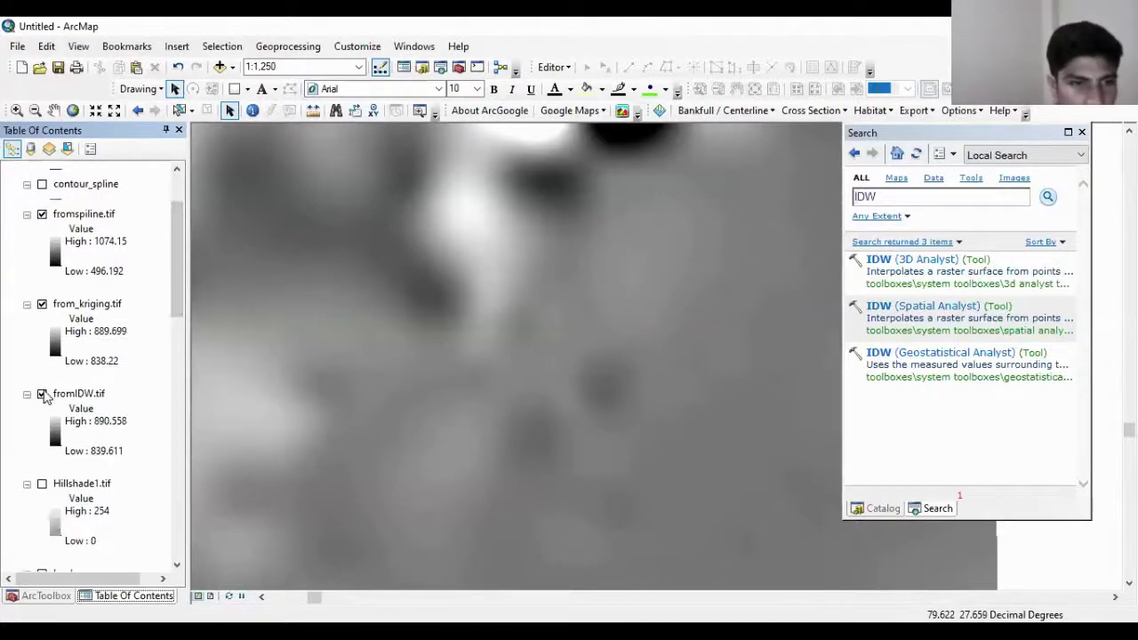
click(42, 394)
click(42, 304)
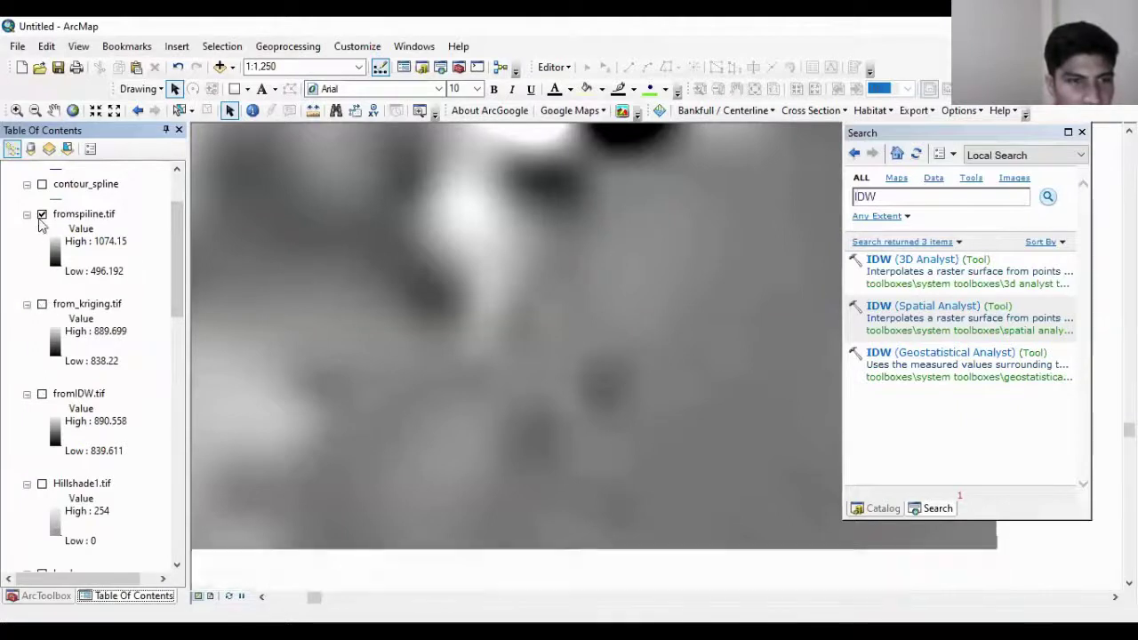
click(42, 215)
drag(183, 288, 187, 233)
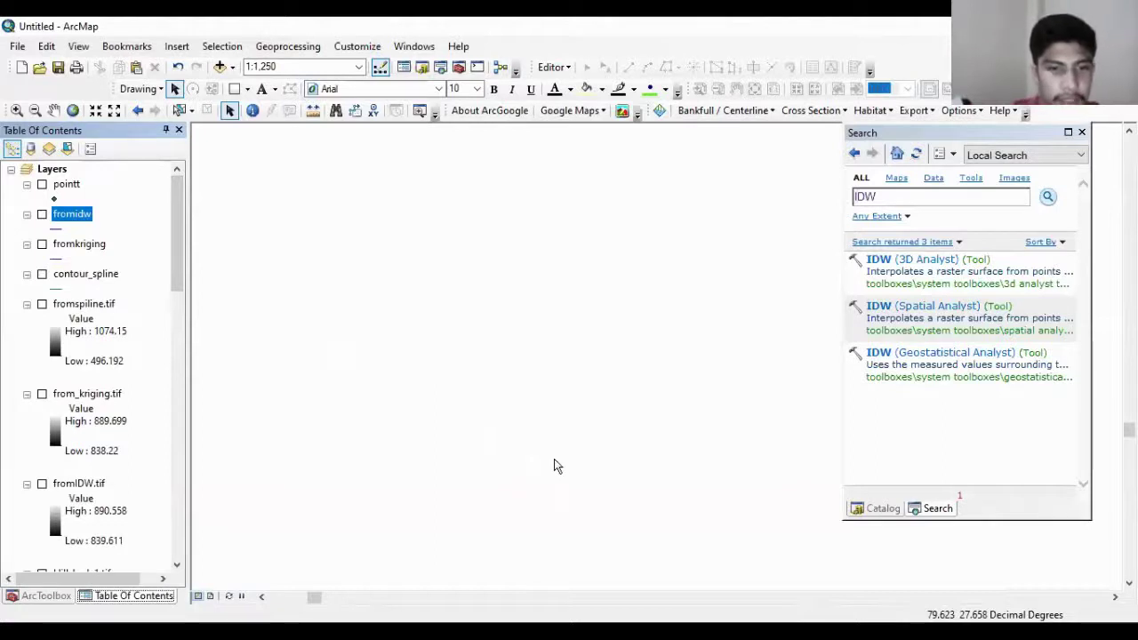
scroll(554, 466, up, 1)
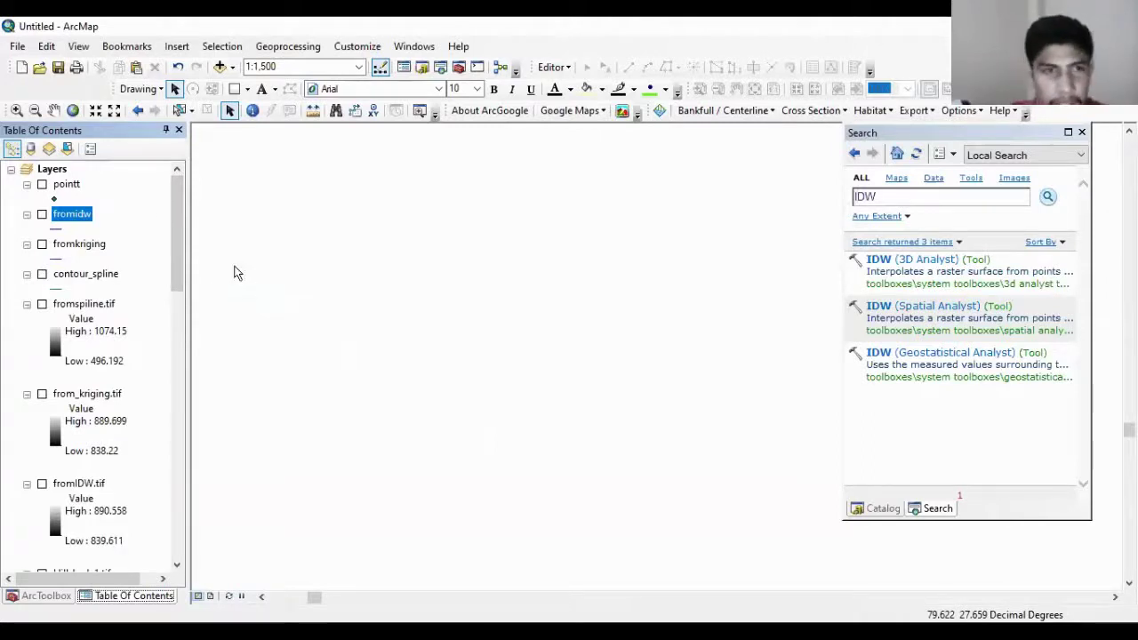
mouse_move(182, 208)
mouse_down()
mouse_move(182, 467)
mouse_move(176, 187)
mouse_move(168, 193)
mouse_up()
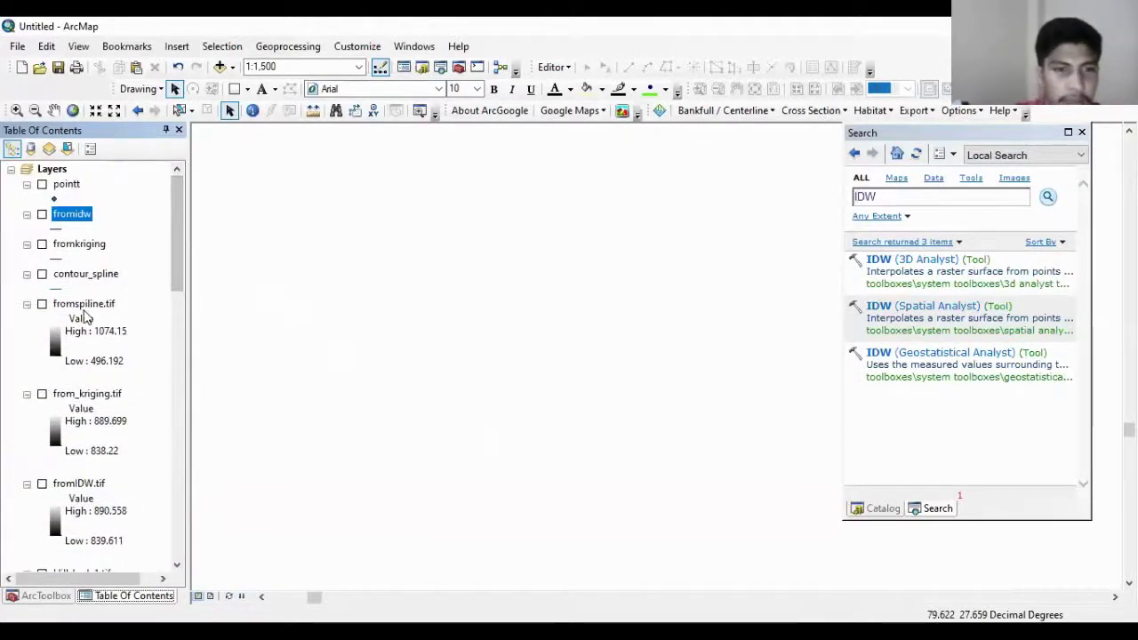